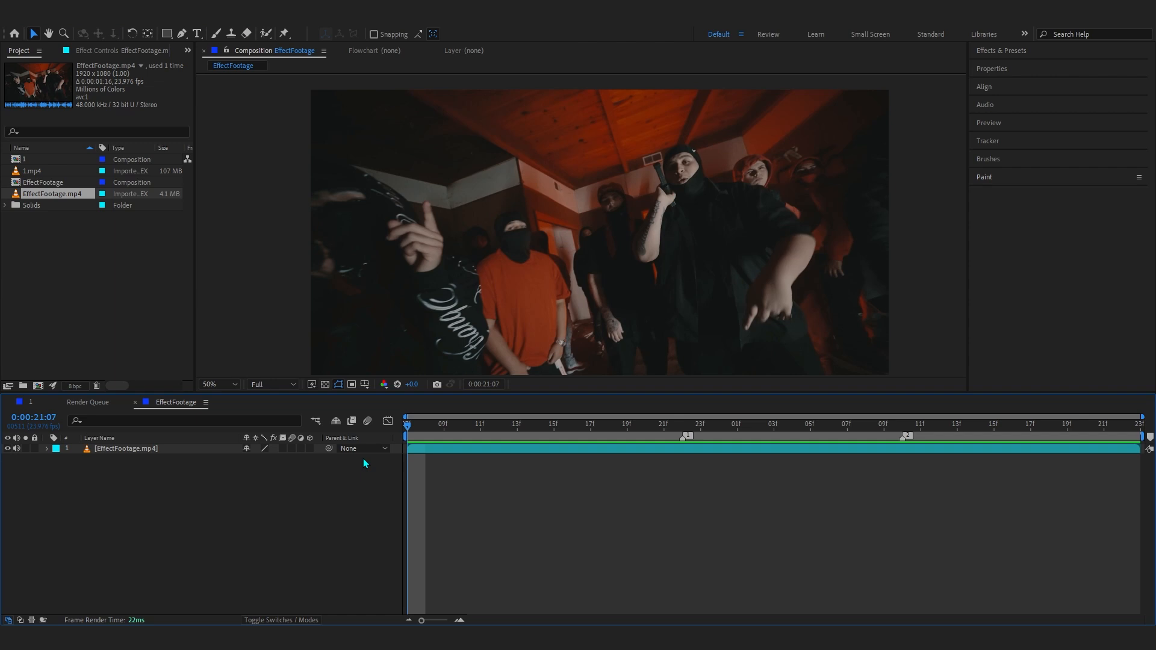
# Preview the EffectFootage.mp4 layer by playing it and moving through the clip
pyautogui.press('space')
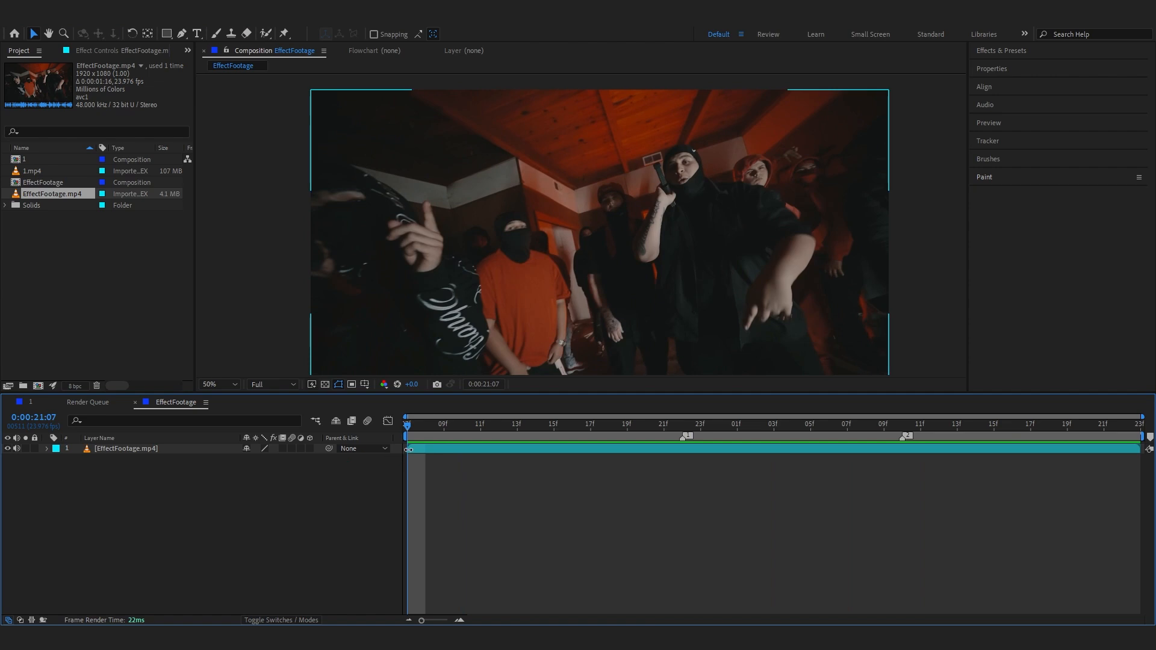
pyautogui.click(691, 450)
pyautogui.moveTo(690, 451); pyautogui.dragTo(677, 523)
pyautogui.moveTo(628, 438); pyautogui.dragTo(702, 476)
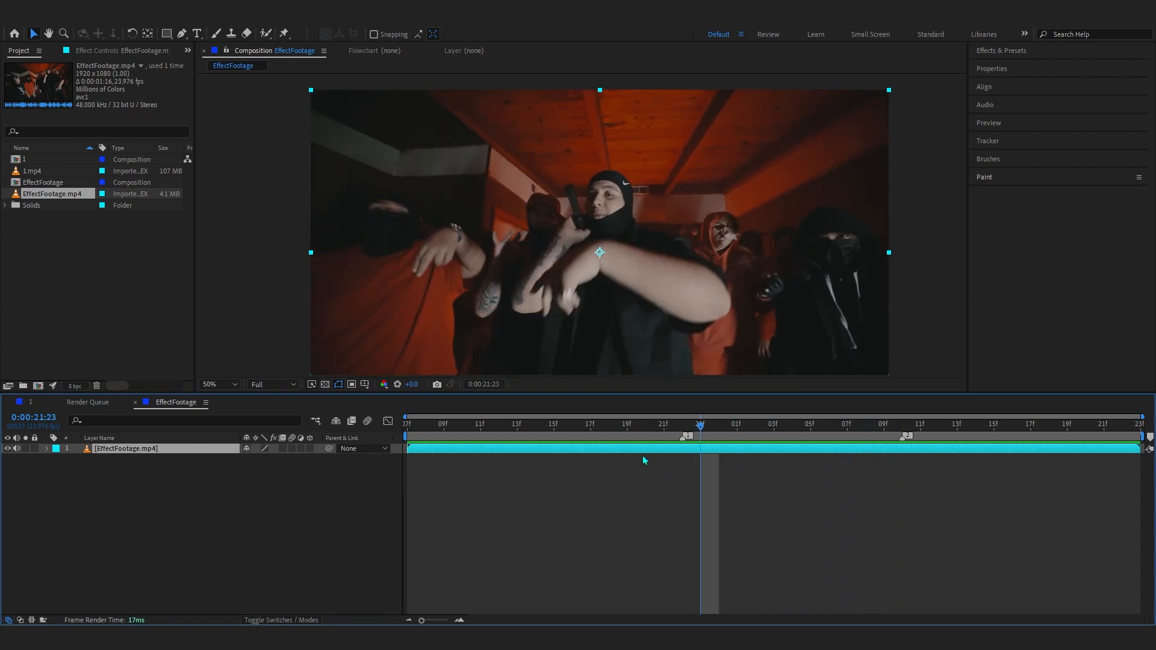
# Check the footage layer's audio waveform to find the beat, place the playhead at 0:00:21:19, and hide the waveform
pyautogui.press('l')
pyautogui.press('l')
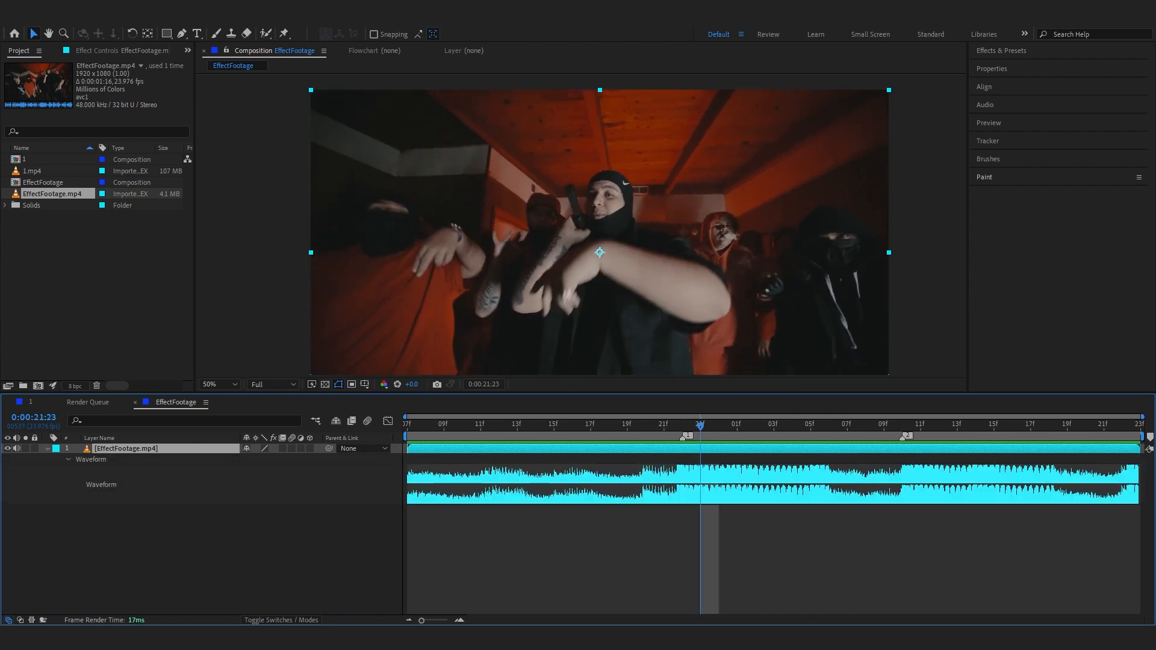
pyautogui.moveTo(671, 429); pyautogui.dragTo(3, 445)
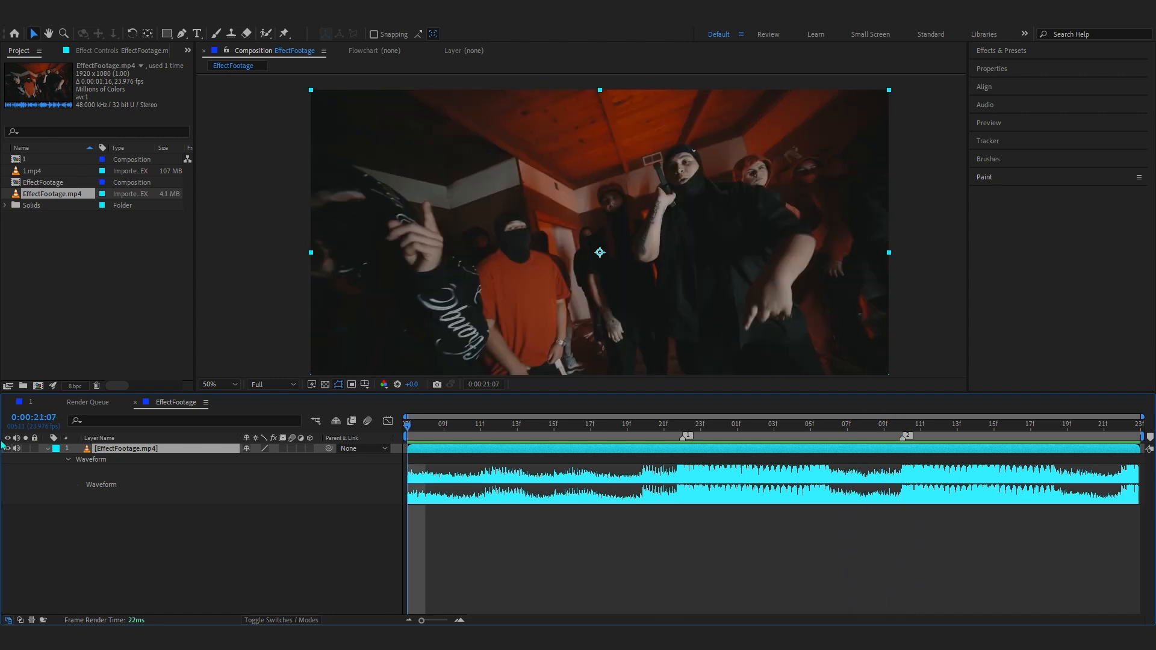
pyautogui.moveTo(664, 438); pyautogui.dragTo(627, 426)
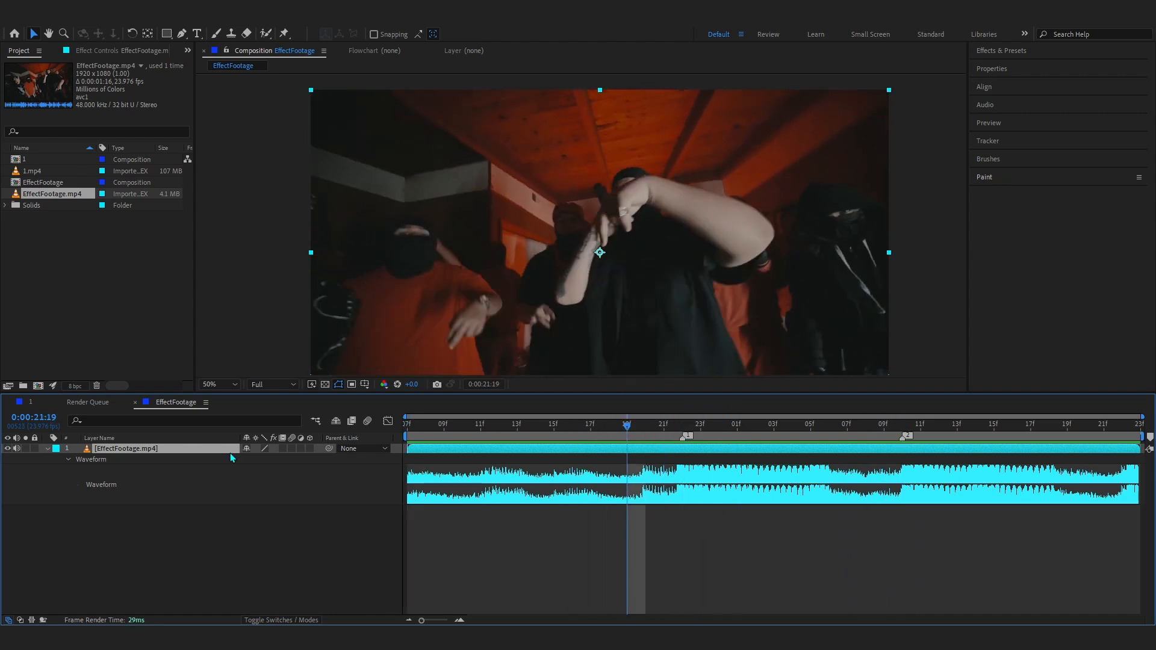
pyautogui.click(46, 449)
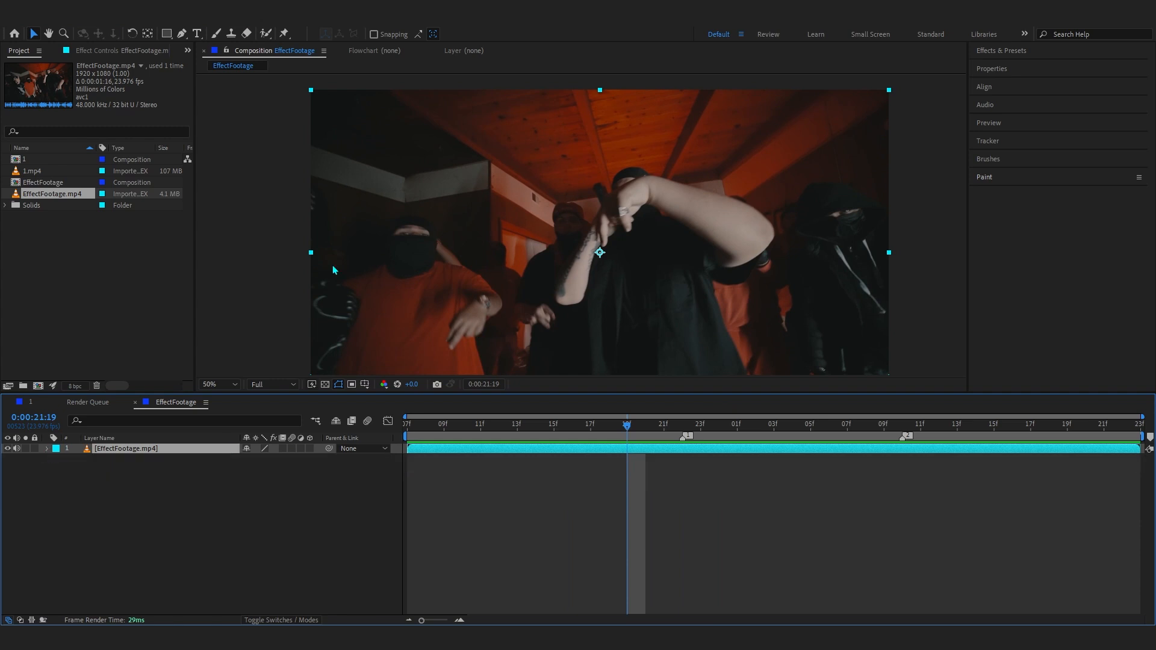
# Apply the Twixtor Pro effect to the footage layer and add a Speed % keyframe of 100 at 0:00:21:19
pyautogui.hotkey('ctrl', 'space')
pyautogui.write('twixtor')
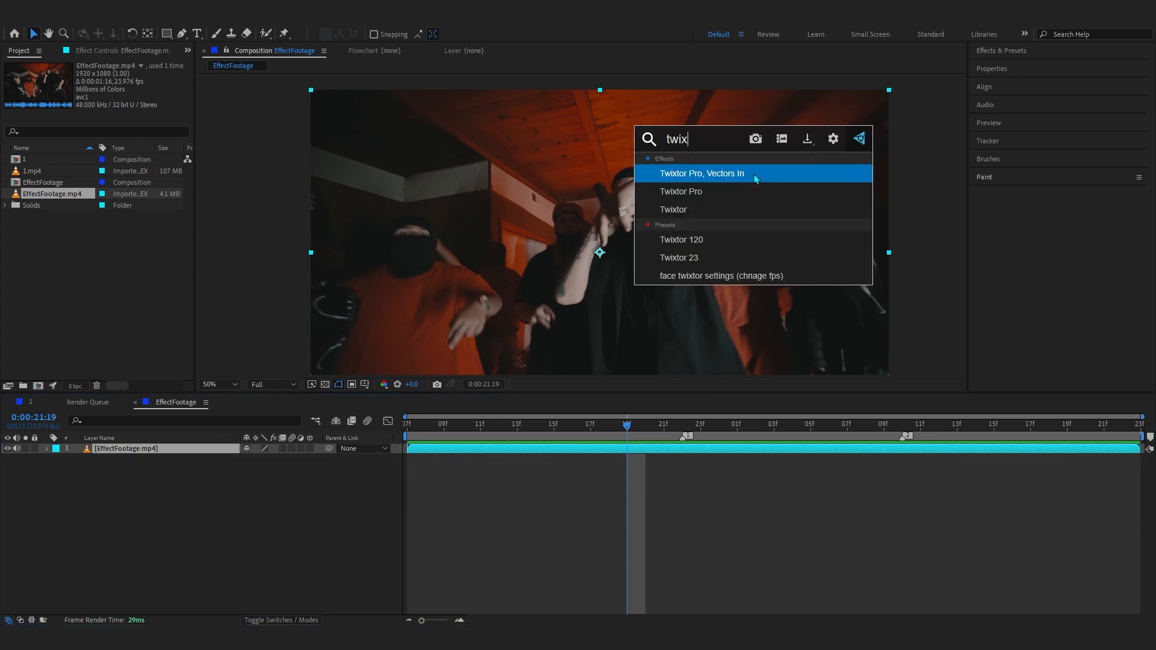
pyautogui.click(756, 190)
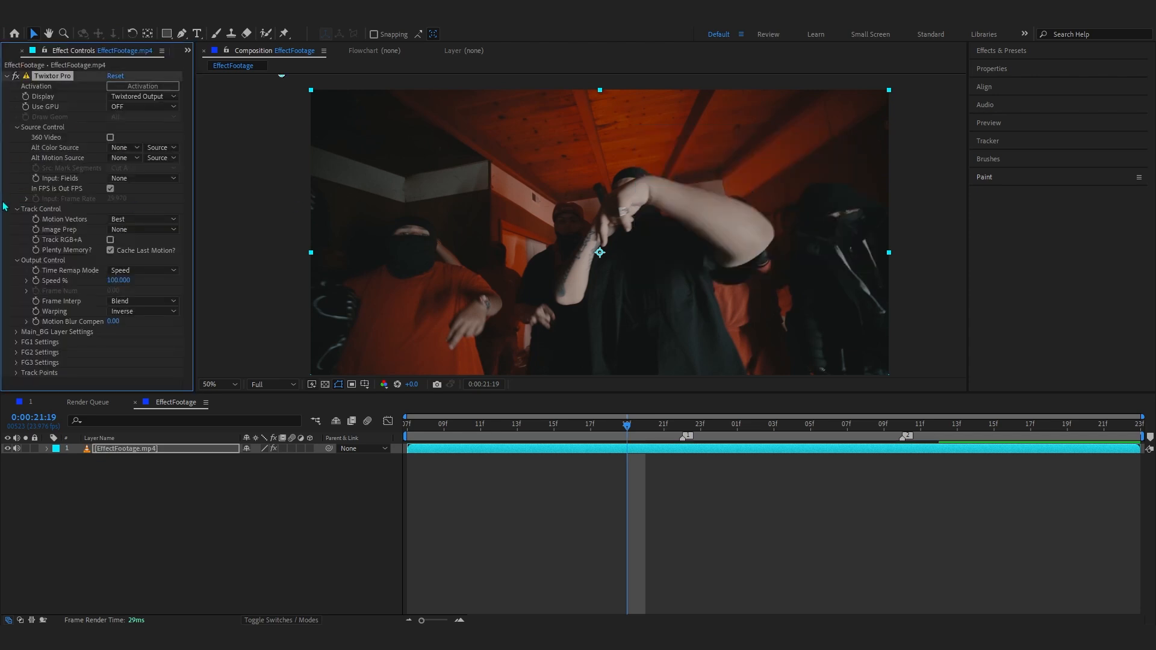
pyautogui.click(36, 281)
# Add a Twixtor Pro Speed % keyframe of 30 at 0:00:22:01
pyautogui.moveTo(629, 425); pyautogui.dragTo(735, 432)
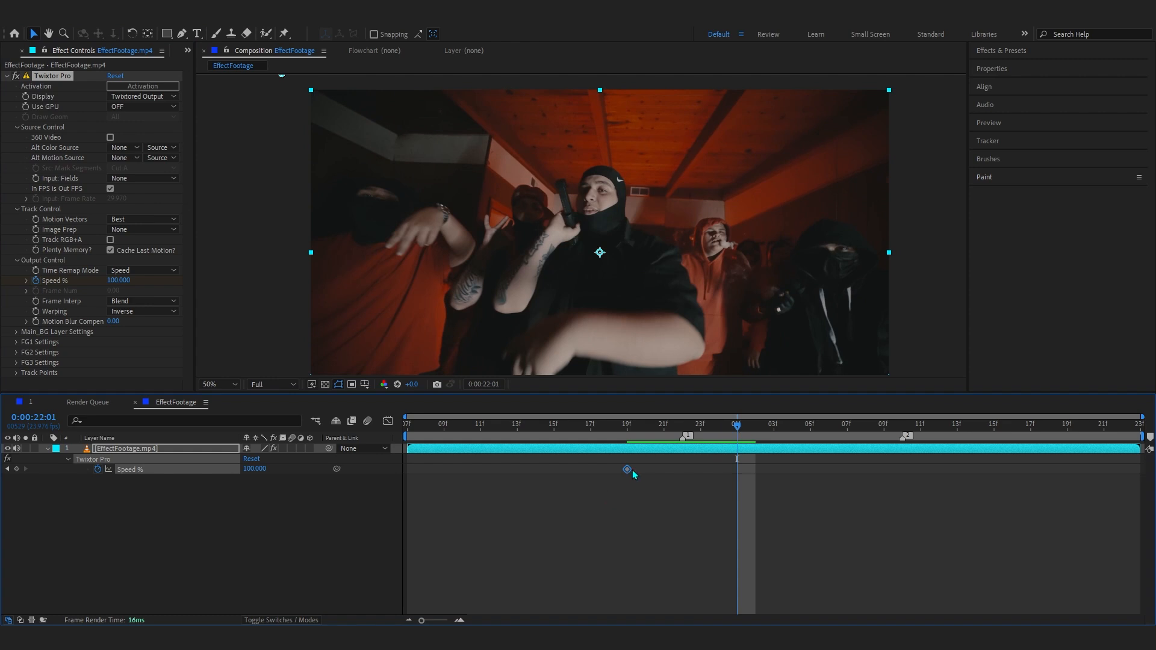
pyautogui.moveTo(627, 432); pyautogui.dragTo(731, 461)
pyautogui.click(262, 470)
pyautogui.write('65')
pyautogui.press('Return')
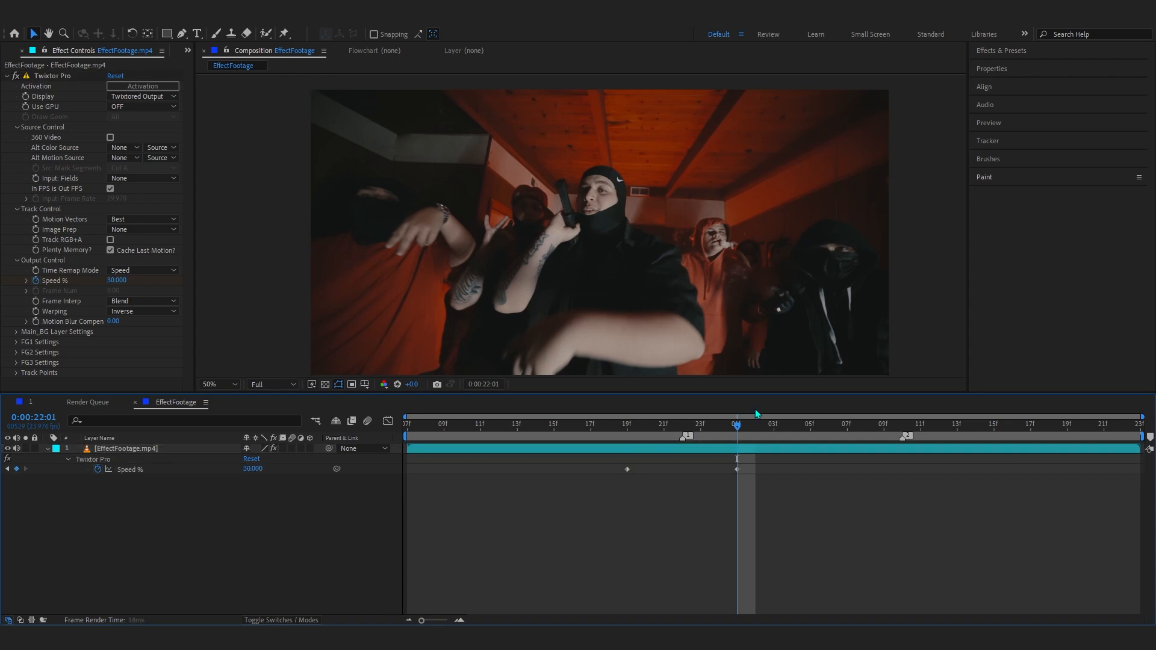
# Add a Twixtor Pro Speed % keyframe of 200 at 0:00:21:22, on the first composition marker
pyautogui.click(682, 426)
pyautogui.click(251, 470)
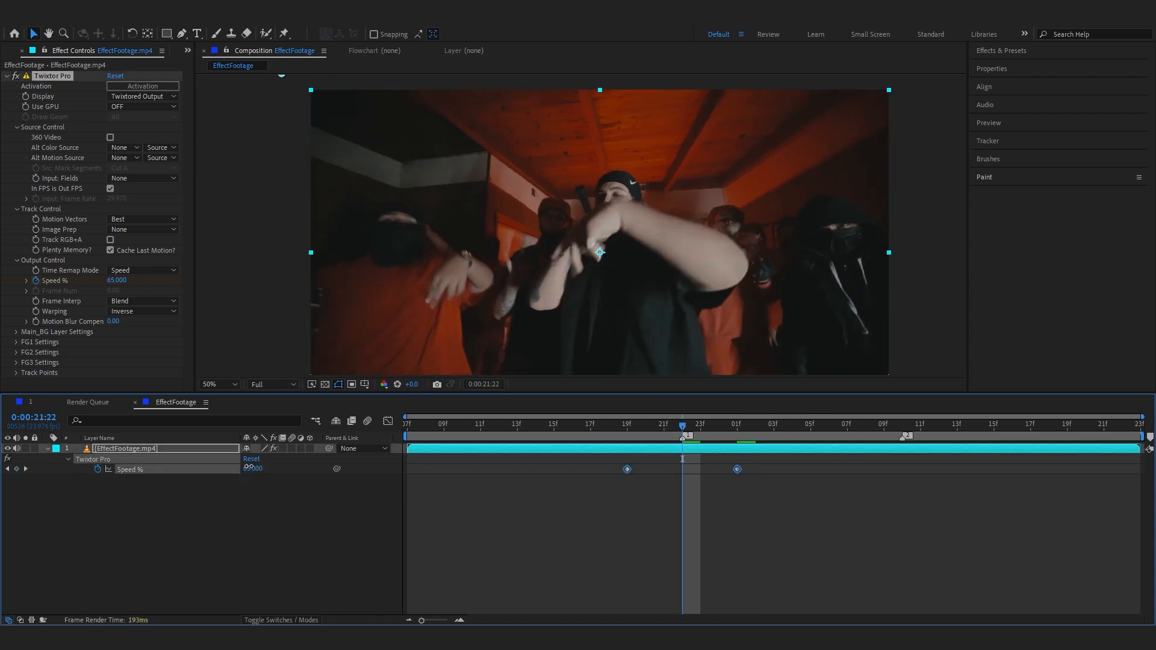
pyautogui.click(273, 502)
pyautogui.click(258, 471)
pyautogui.write('200')
pyautogui.press('Return')
# Preview the speed ramp from the beginning of the composition
pyautogui.moveTo(682, 424); pyautogui.dragTo(314, 502)
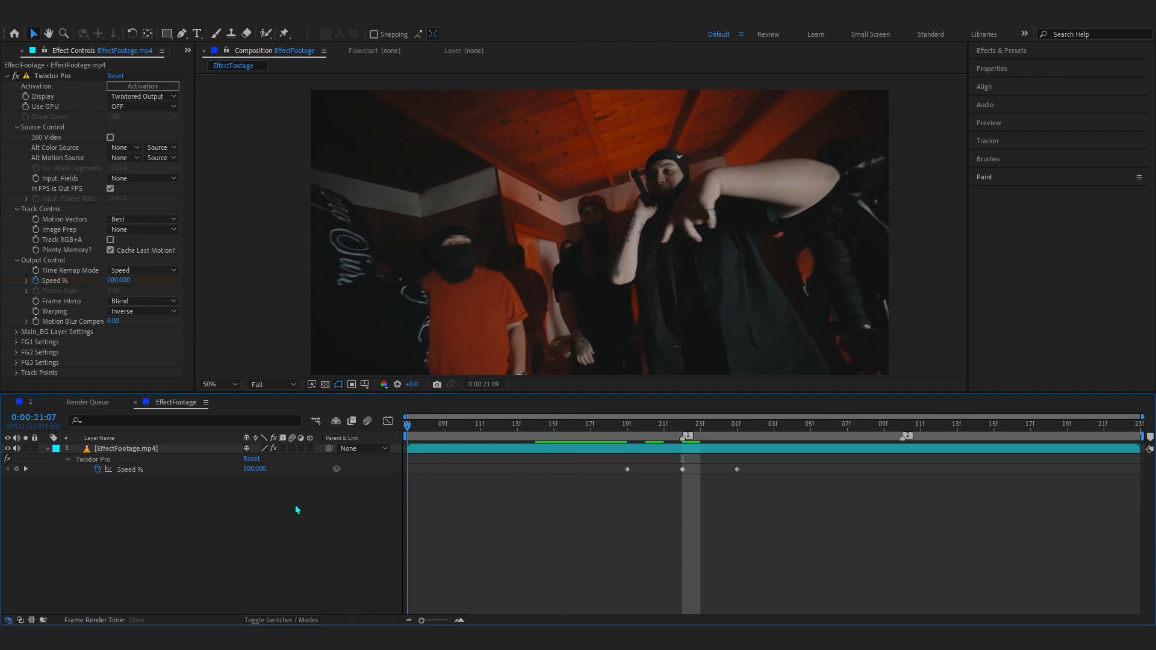
pyautogui.moveTo(407, 429); pyautogui.dragTo(569, 433)
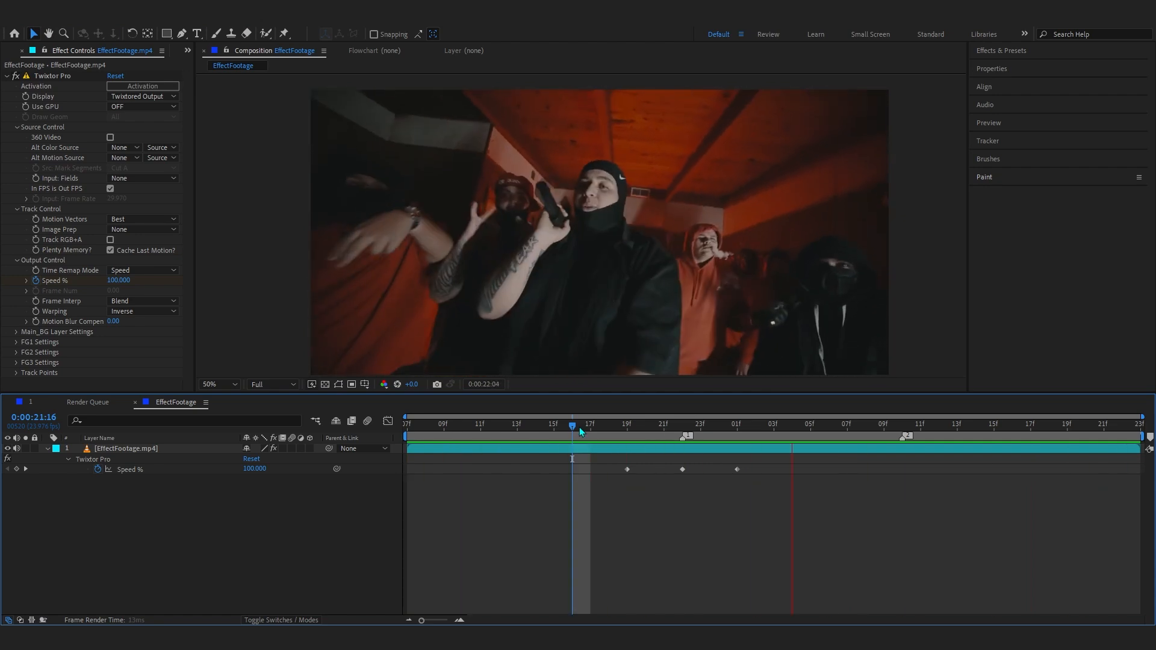
pyautogui.press('space')
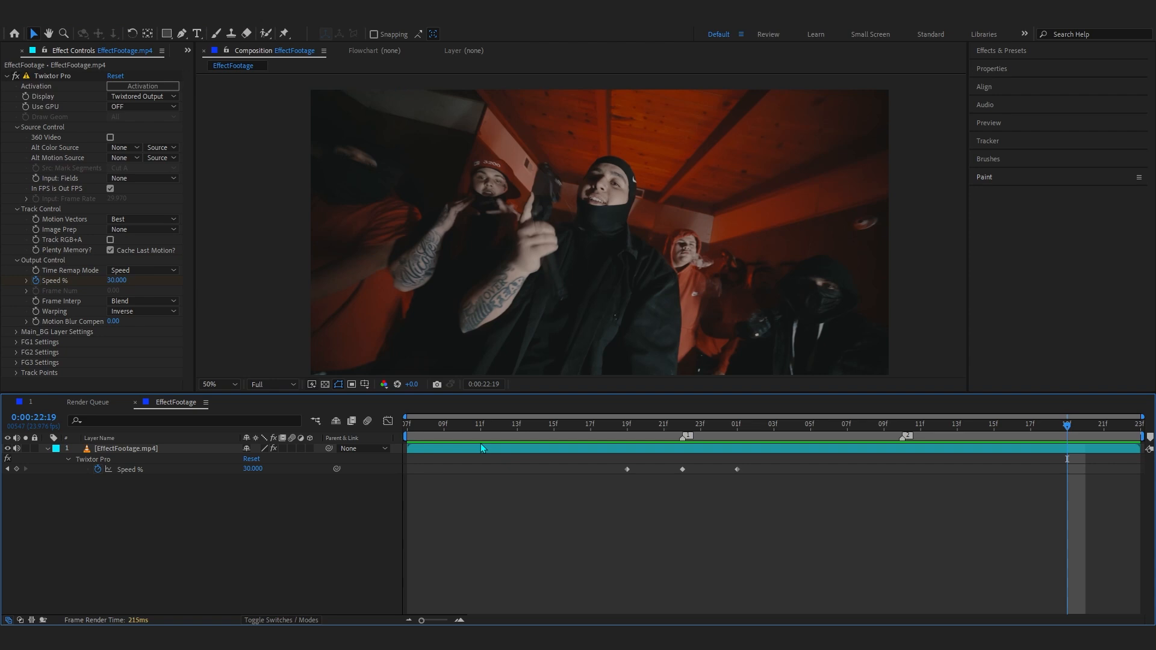
# Pre-compose the footage layer, moving all attributes into the new composition EffectFootage.mp4 Comp 1
pyautogui.rightClick(481, 446)
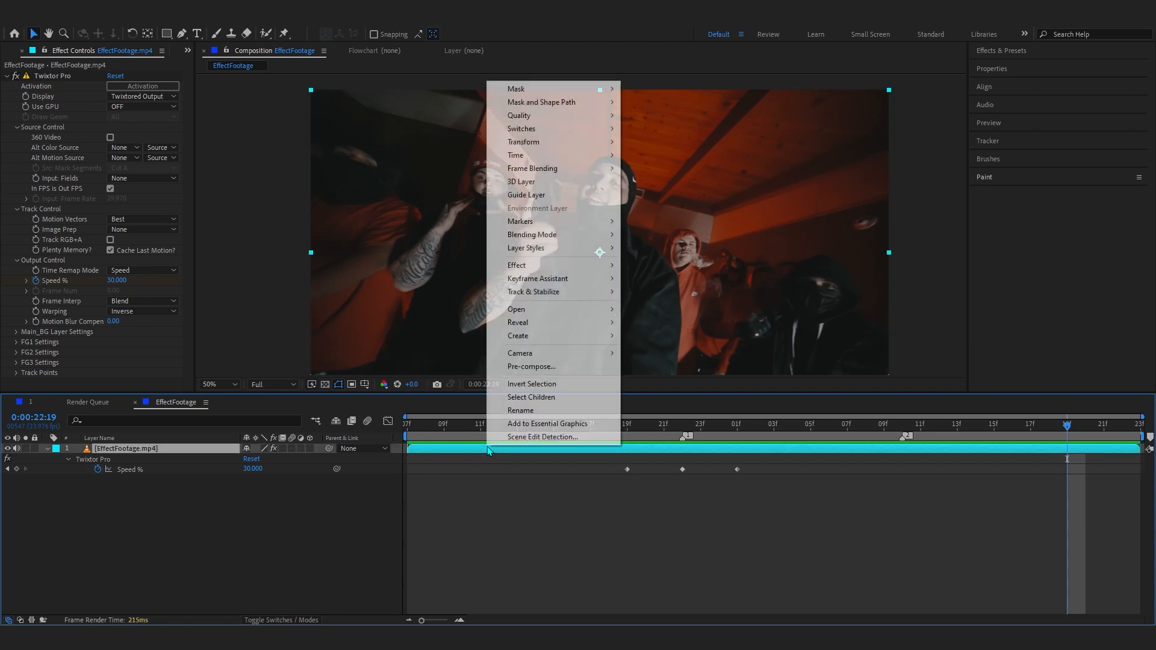
pyautogui.click(518, 381)
pyautogui.click(467, 278)
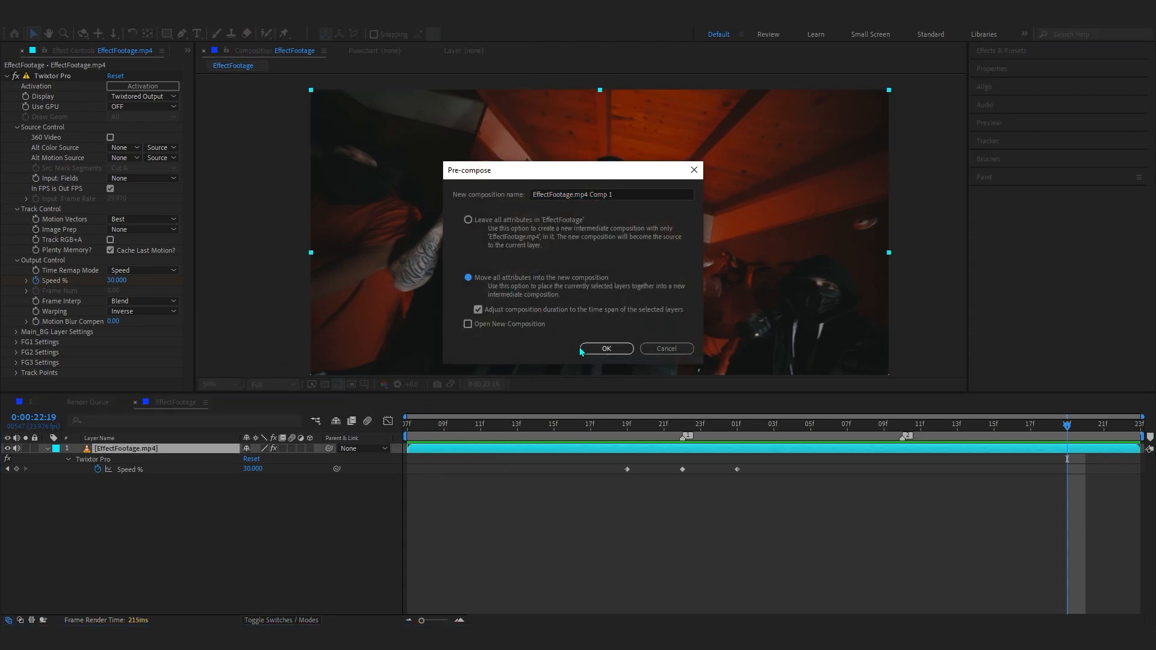
pyautogui.click(606, 348)
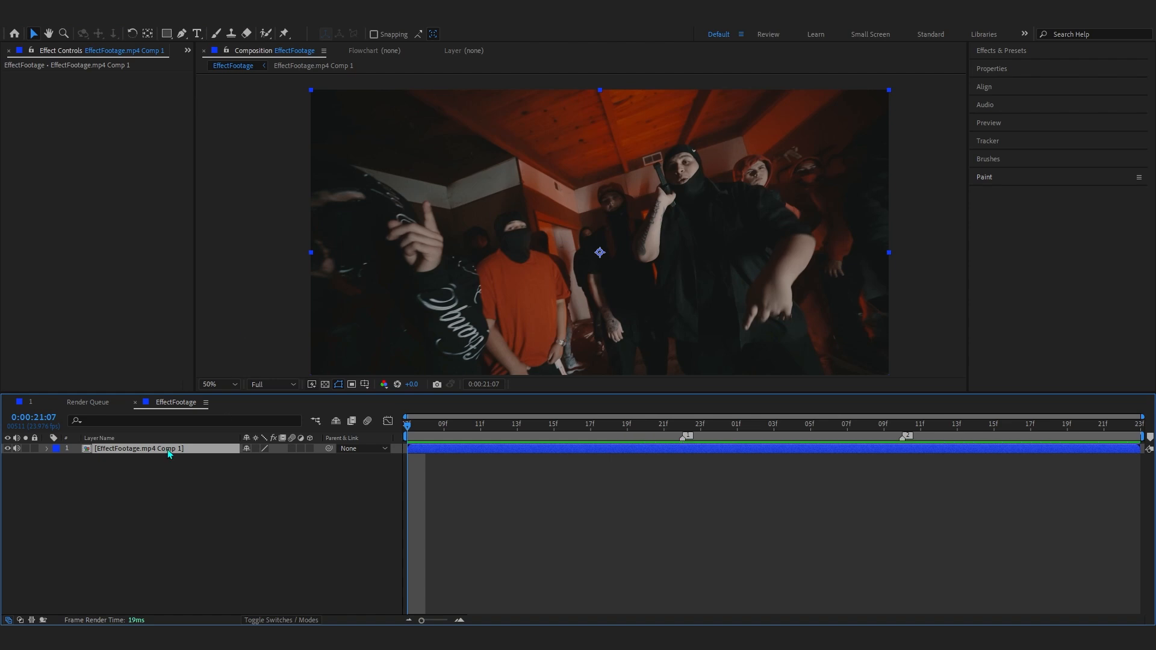
# Rename the pre-composed layer as BG
pyautogui.press('Return')
pyautogui.write('B')
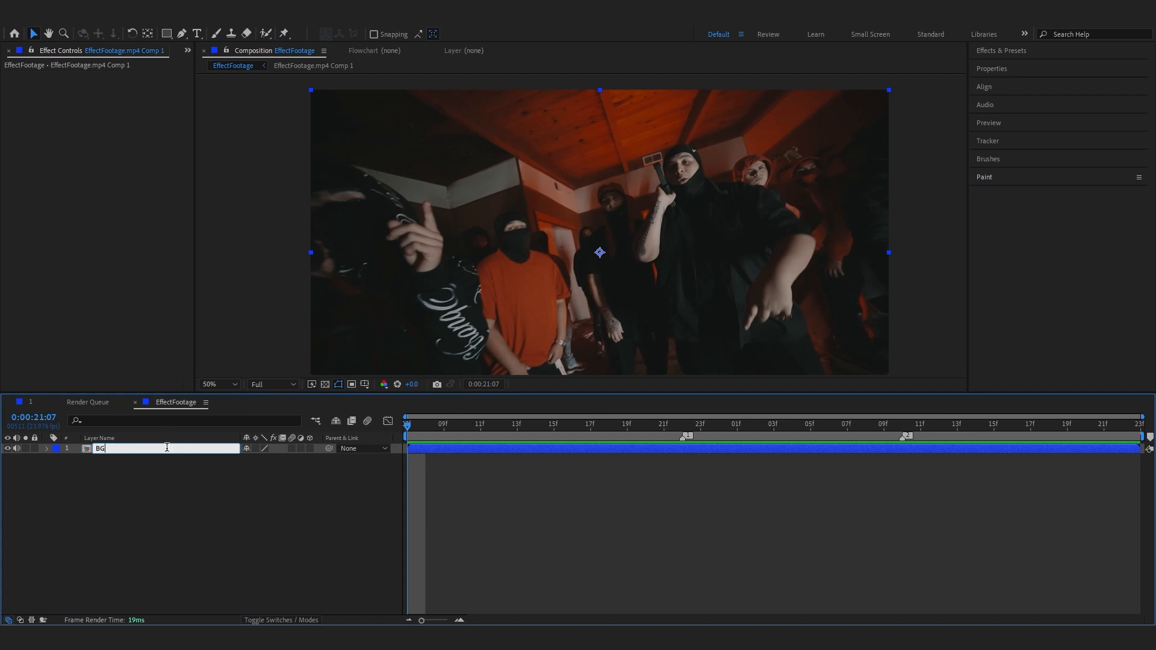
pyautogui.write('G')
pyautogui.press('Return')
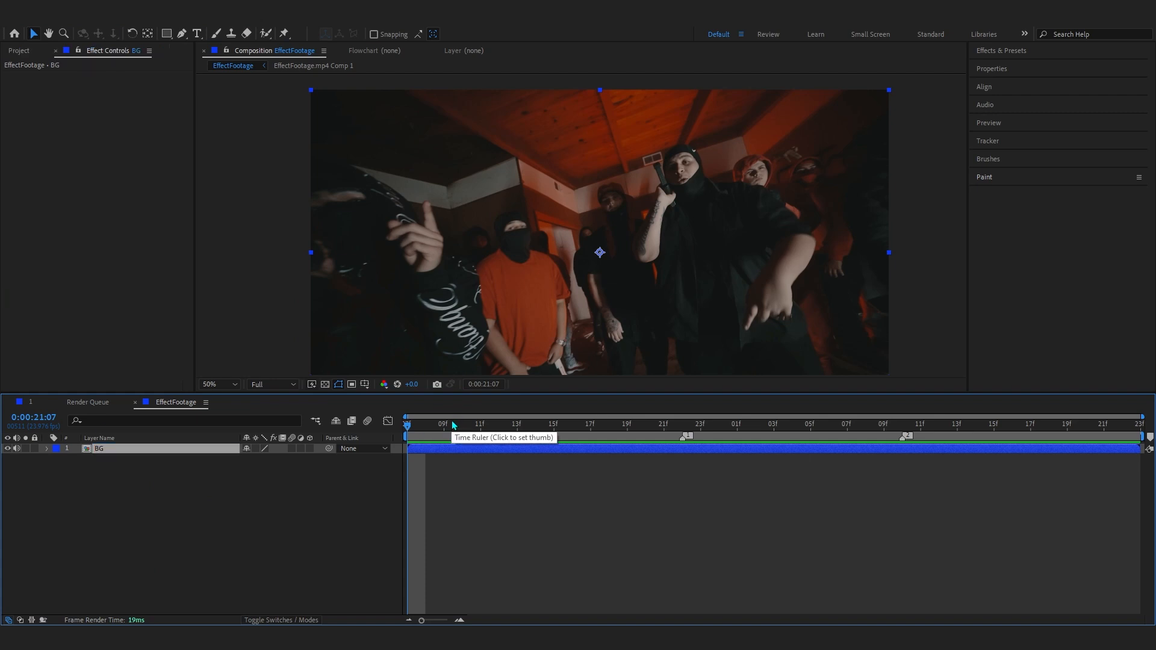
# Duplicate the BG layer and rename the copy as Roto
pyautogui.hotkey('ctrl', 'd')
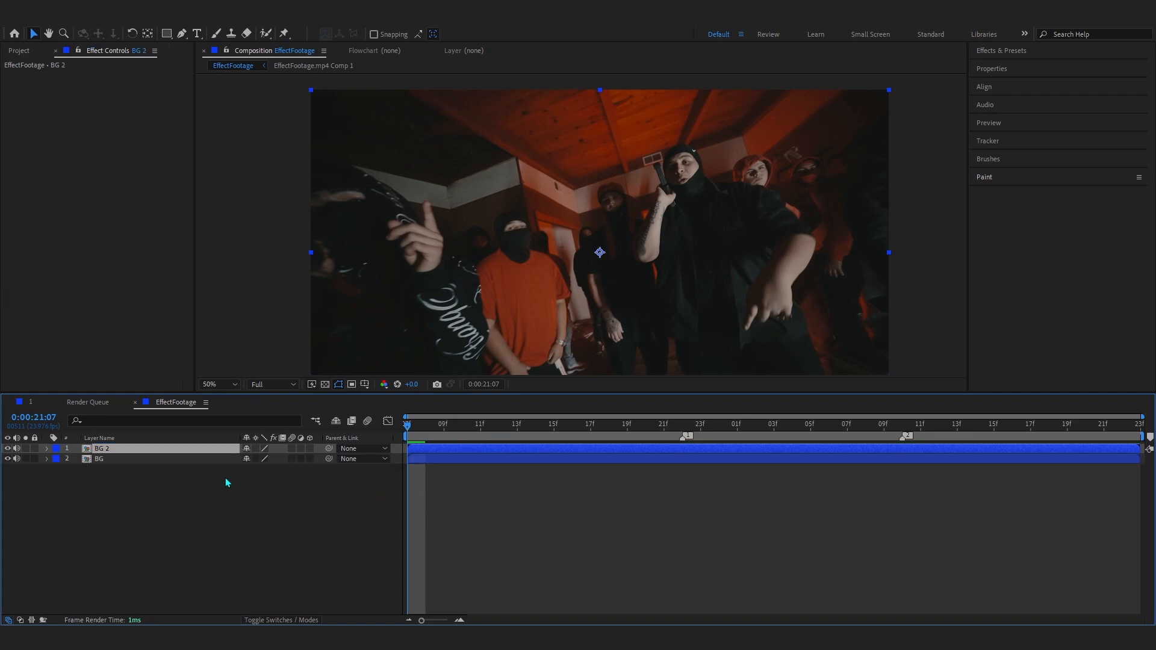
pyautogui.press('Return')
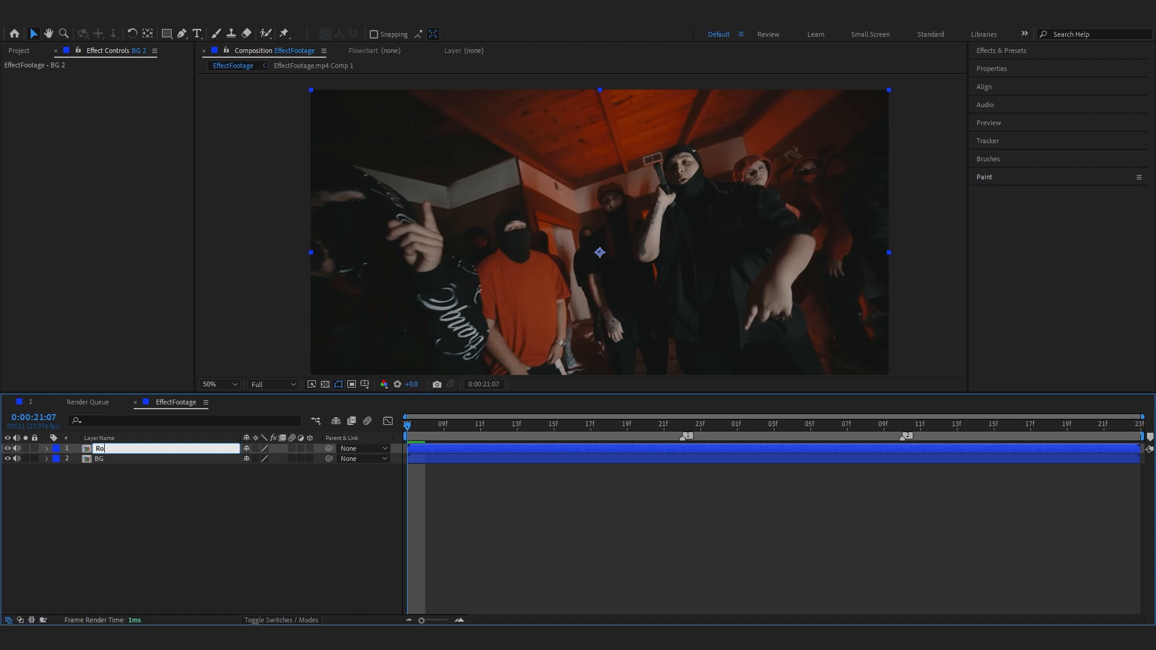
pyautogui.press('Return')
pyautogui.click(95, 542)
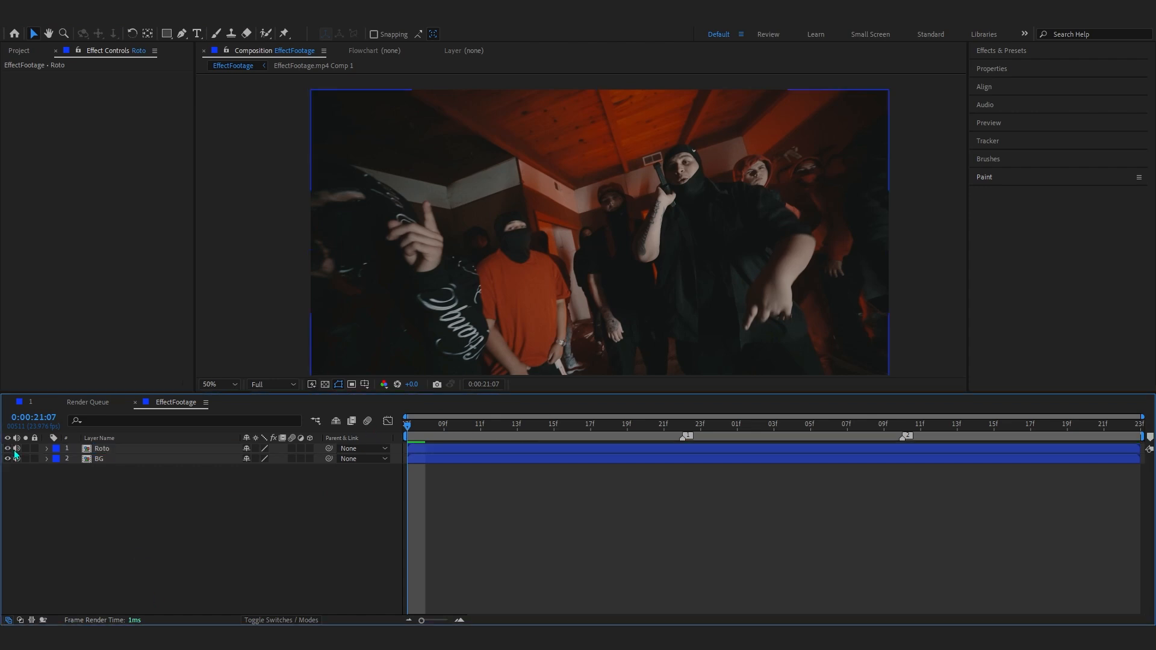
# Mute the Roto layer's audio and open the layer for editing with the Roto Brush tool
pyautogui.click(75, 451)
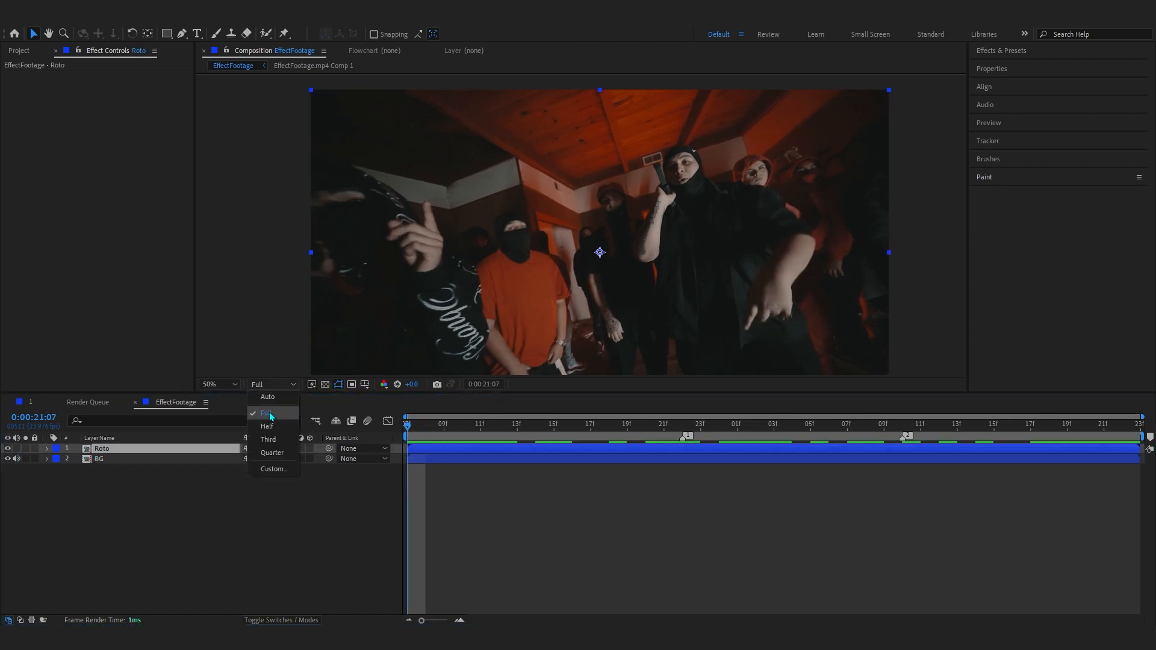
pyautogui.click(18, 51)
pyautogui.click(265, 34)
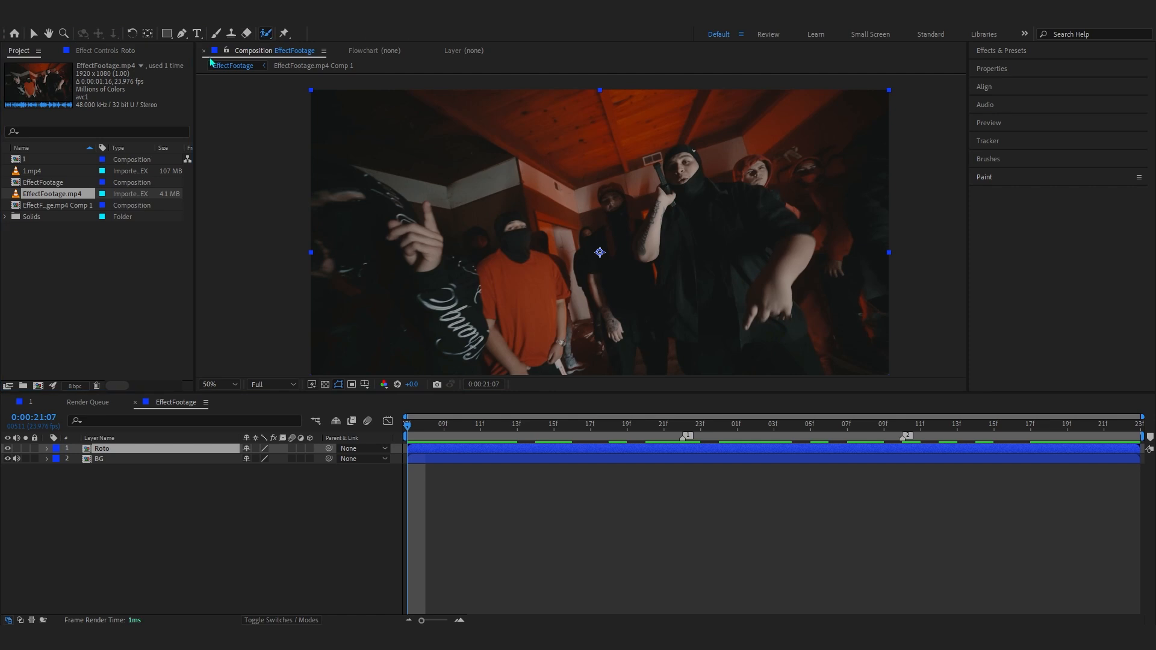
pyautogui.doubleClick(439, 277)
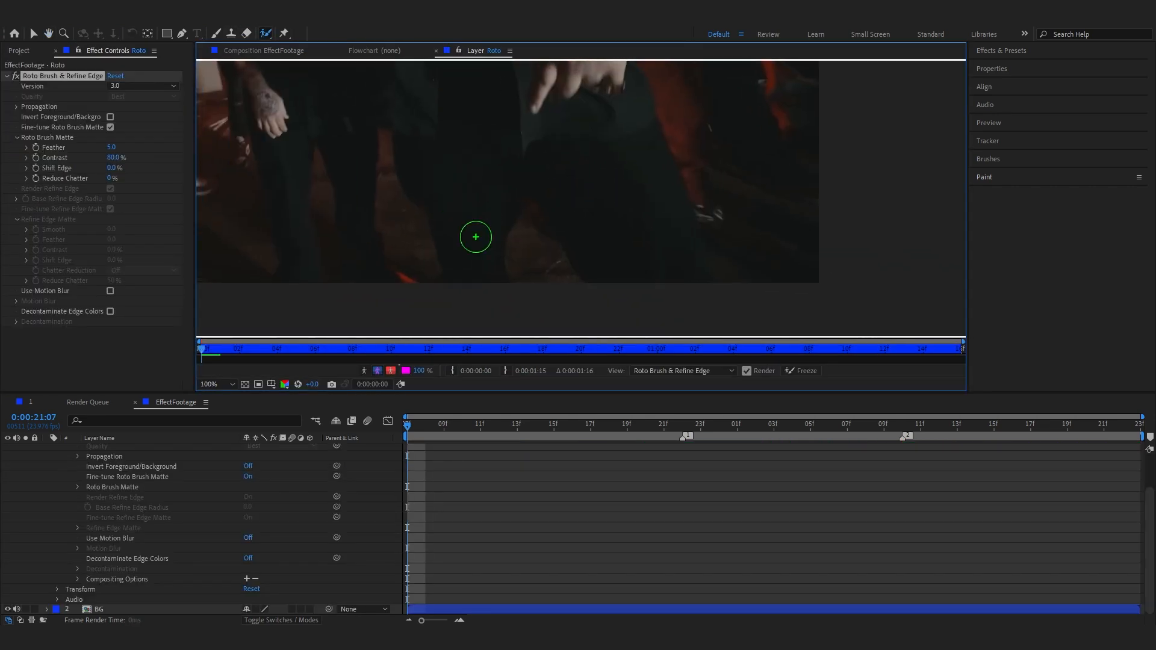
# Paint Roto Brush foreground strokes over the central man in black on the first frame
pyautogui.moveTo(468, 278); pyautogui.dragTo(460, 130)
pyautogui.press('h')
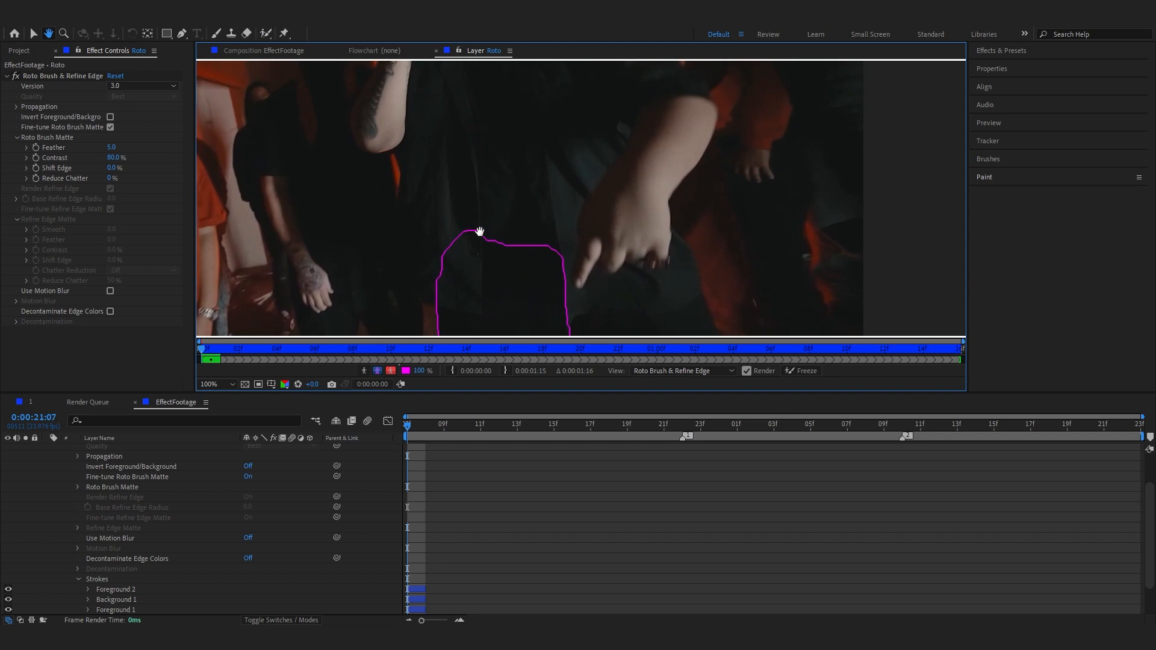
pyautogui.moveTo(478, 233); pyautogui.dragTo(382, 150)
pyautogui.scroll(-1, 439, 167)
pyautogui.scroll(1, 452, 245)
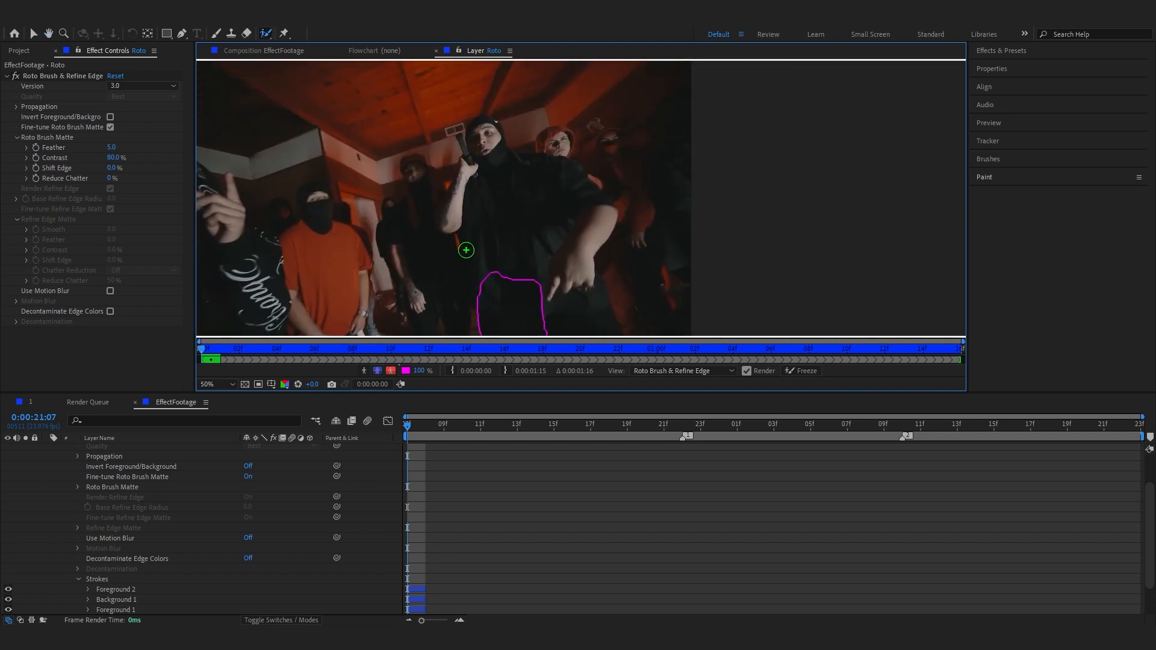
pyautogui.scroll(1, 464, 251)
pyautogui.moveTo(460, 258)
pyautogui.mouseDown()
pyautogui.moveTo(470, 192)
pyautogui.moveTo(449, 201)
pyautogui.mouseUp()
pyautogui.scroll(-1, 470, 192)
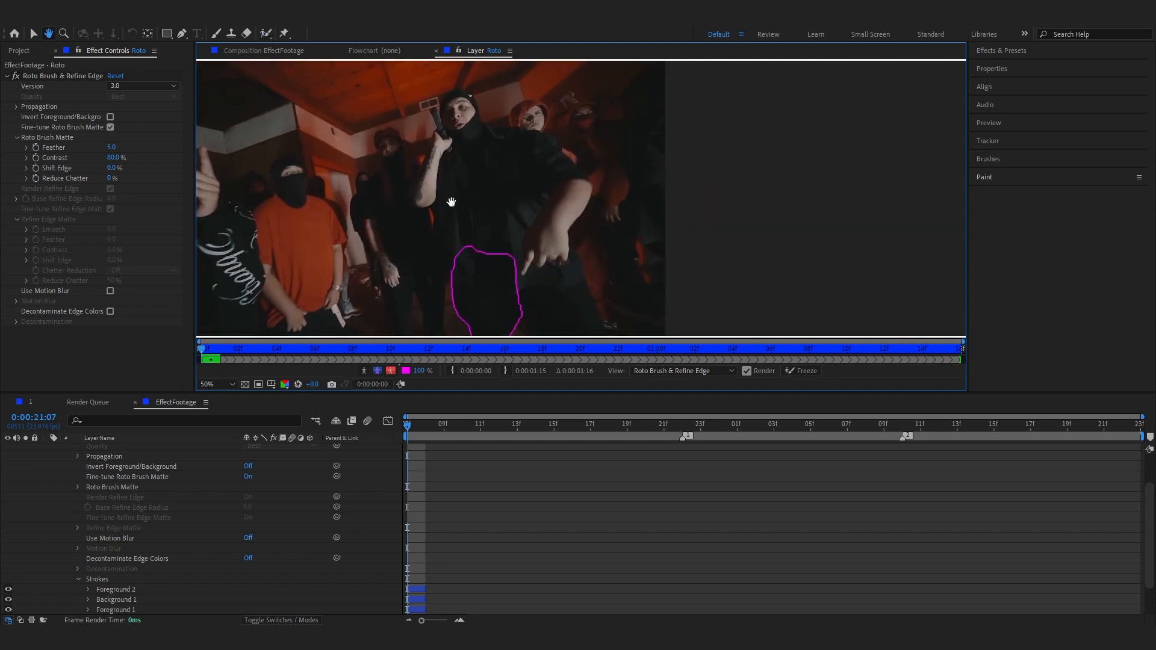
pyautogui.moveTo(491, 250)
pyautogui.mouseDown()
pyautogui.moveTo(518, 151)
pyautogui.moveTo(482, 193)
pyautogui.moveTo(570, 320)
pyautogui.moveTo(525, 168)
pyautogui.moveTo(524, 304)
pyautogui.mouseUp()
pyautogui.scroll(1, 481, 194)
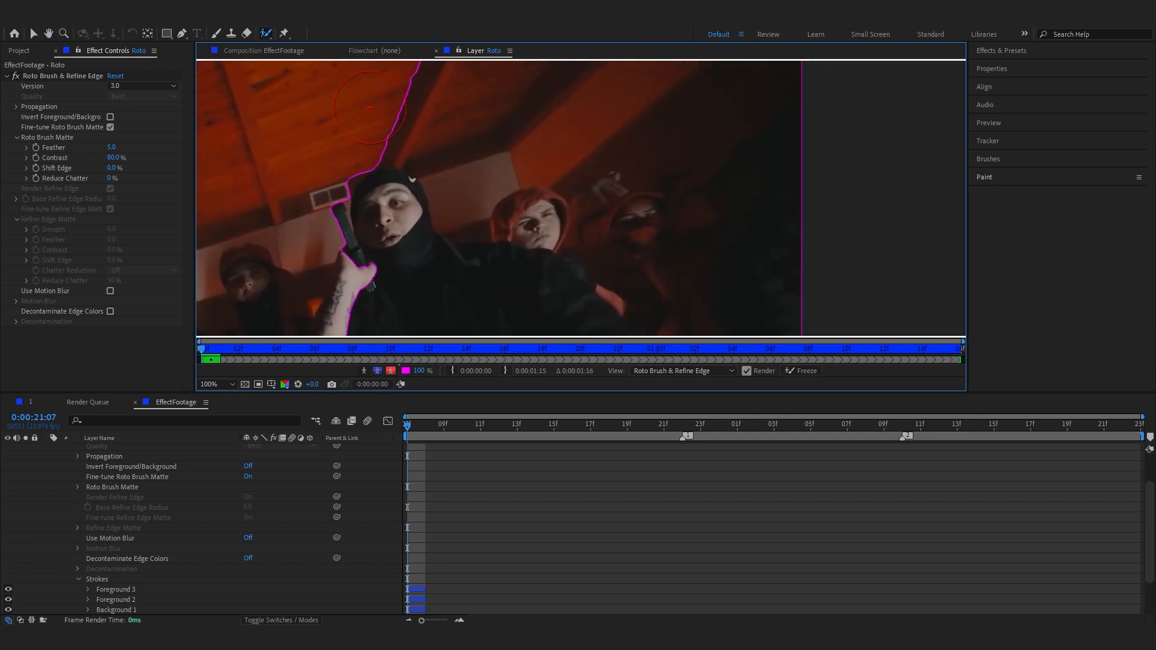
# Subtract the ceiling and the people behind the man from the Roto Brush selection with background strokes
pyautogui.moveTo(553, 198); pyautogui.dragTo(624, 216)
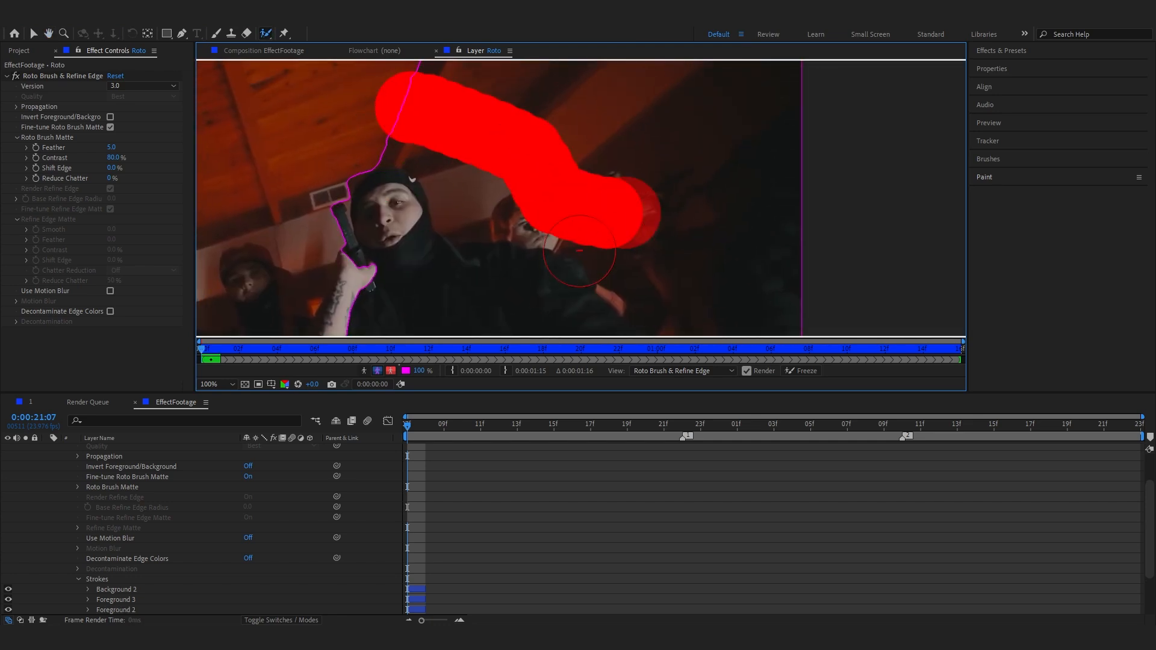
pyautogui.moveTo(480, 208); pyautogui.dragTo(523, 210)
pyautogui.moveTo(560, 298)
pyautogui.mouseDown()
pyautogui.moveTo(611, 248)
pyautogui.moveTo(562, 115)
pyautogui.mouseUp()
pyautogui.moveTo(593, 319)
pyautogui.mouseDown()
pyautogui.moveTo(567, 231)
pyautogui.moveTo(507, 128)
pyautogui.moveTo(539, 234)
pyautogui.moveTo(495, 266)
pyautogui.mouseUp()
# Refine the Roto Brush outline around the man's legs and the gap between them with foreground and background strokes
pyautogui.scroll(-2, 536, 291)
pyautogui.moveTo(547, 211); pyautogui.dragTo(545, 226)
pyautogui.moveTo(608, 129); pyautogui.dragTo(592, 232)
pyautogui.moveTo(592, 215); pyautogui.dragTo(566, 203)
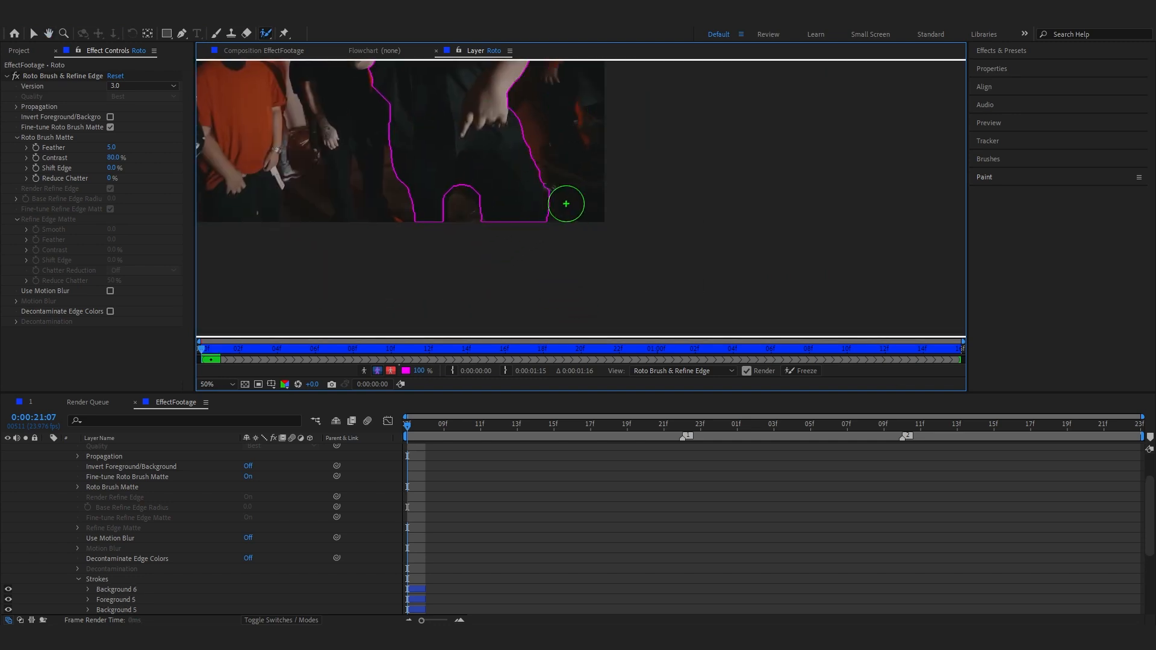
pyautogui.moveTo(475, 173); pyautogui.dragTo(504, 211)
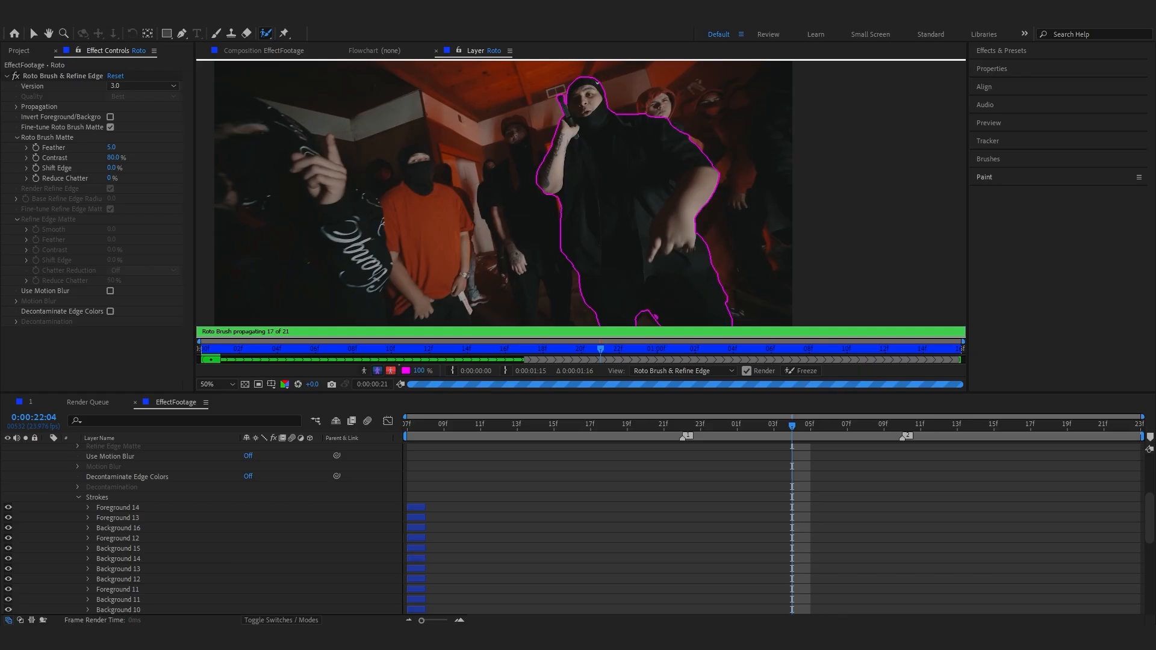
# Check the propagated Roto Brush outline along the clip and freeze it
pyautogui.click(515, 428)
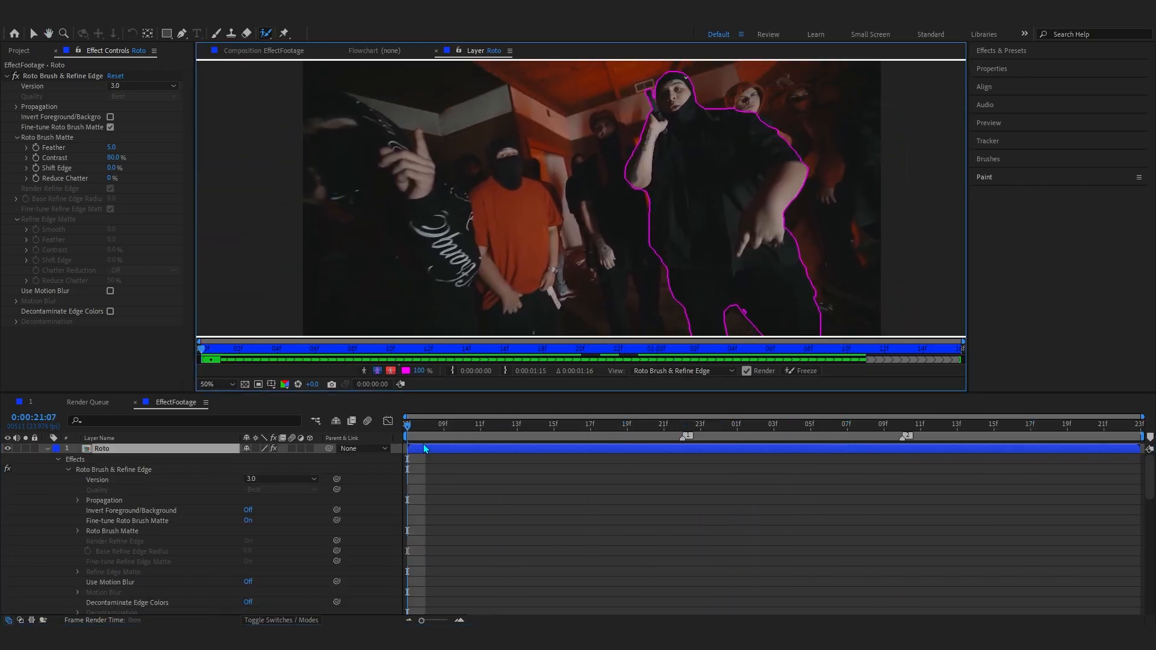
pyautogui.moveTo(419, 428); pyautogui.dragTo(794, 546)
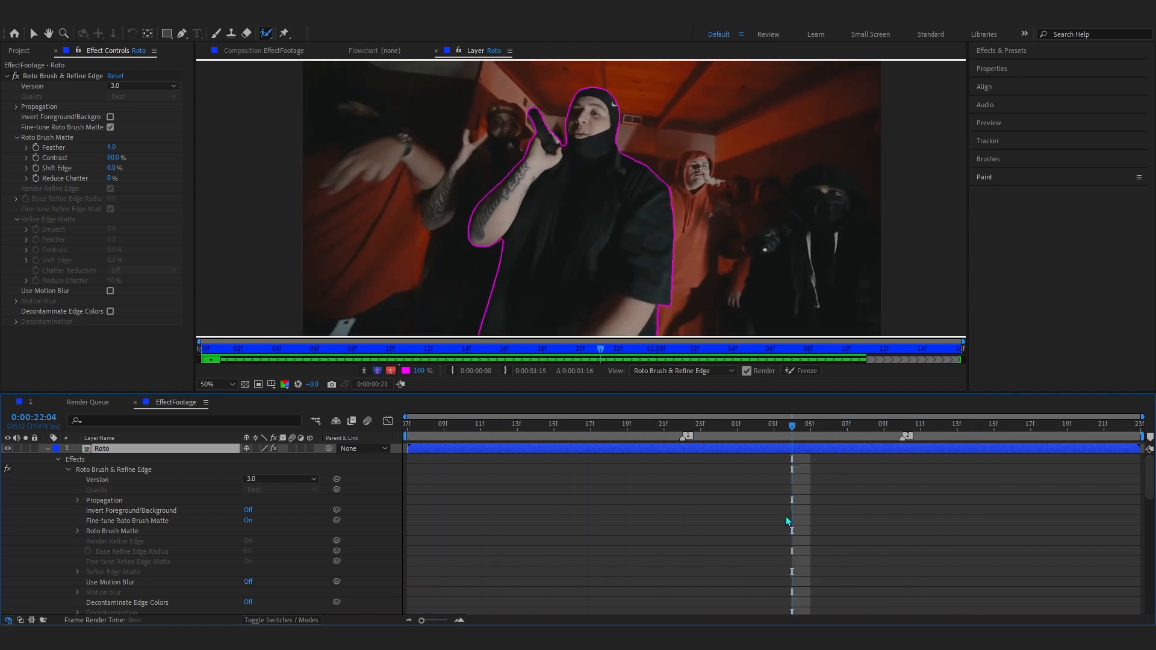
pyautogui.click(801, 370)
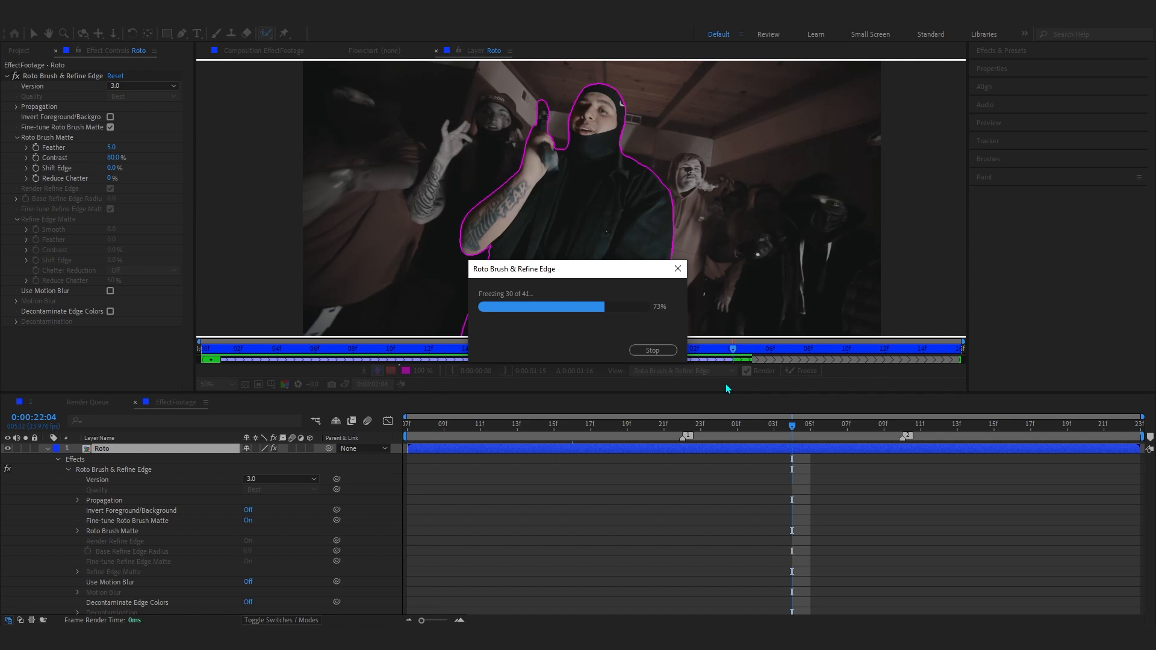
# Hide the BG layer in the EffectFootage composition and set the Roto matte's Feather to 10.6 and Shift Edge to -14%
pyautogui.press('v')
pyautogui.click(263, 51)
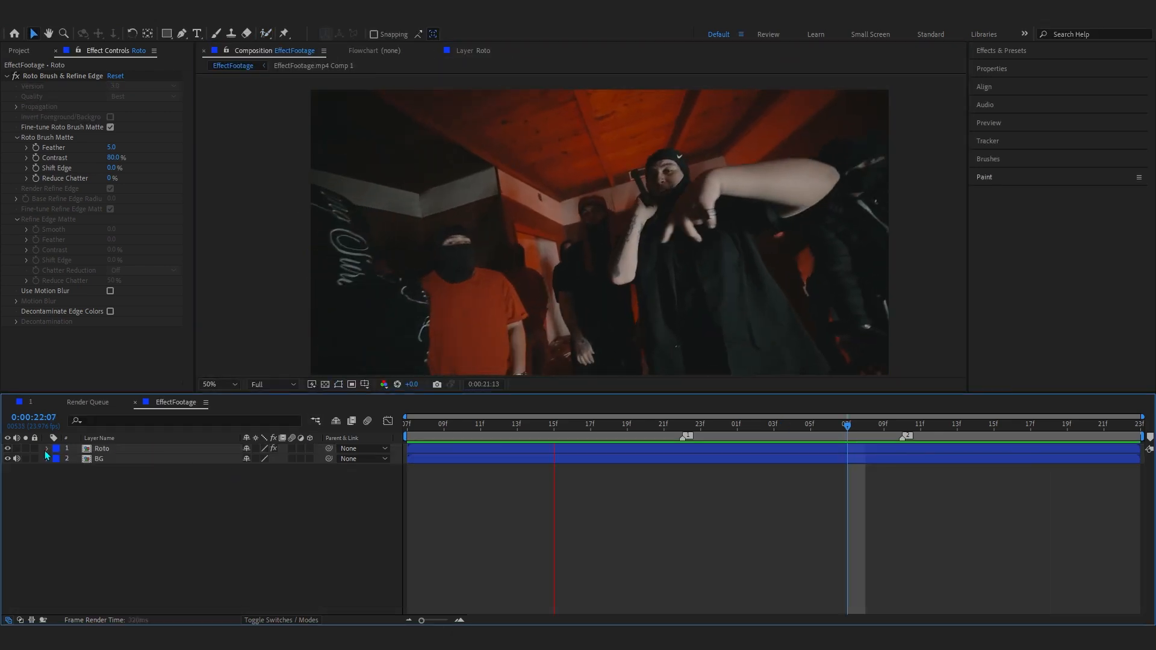
pyautogui.click(8, 459)
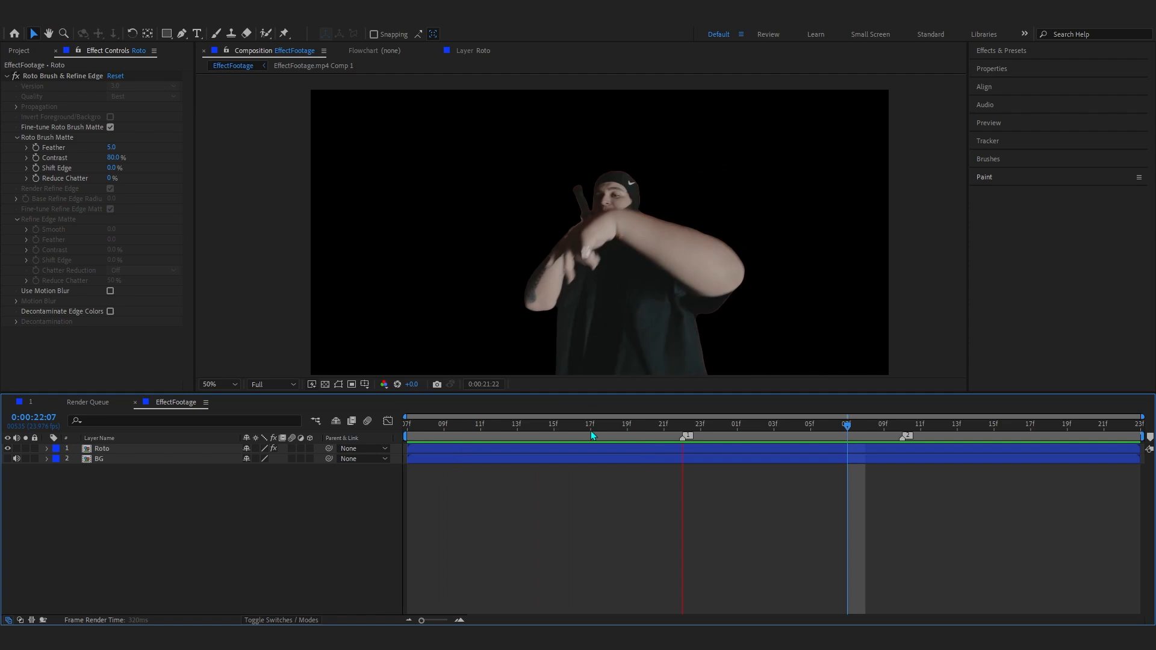
pyautogui.click(568, 448)
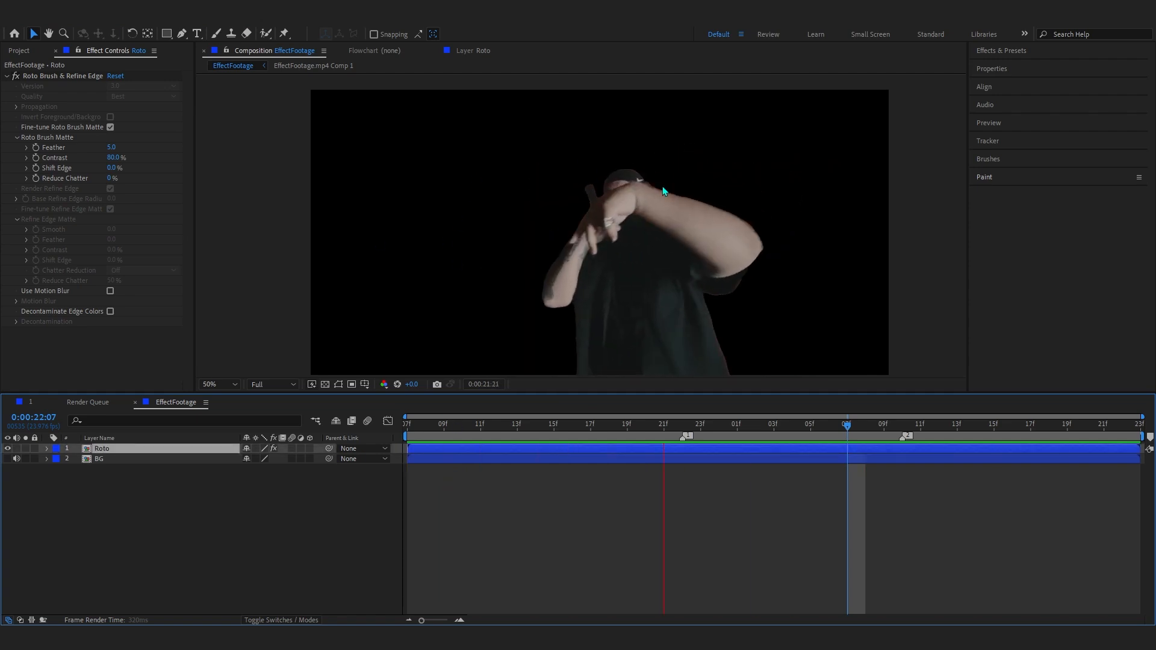
pyautogui.moveTo(111, 147)
pyautogui.mouseDown()
pyautogui.moveTo(138, 147)
pyautogui.moveTo(117, 161)
pyautogui.mouseUp()
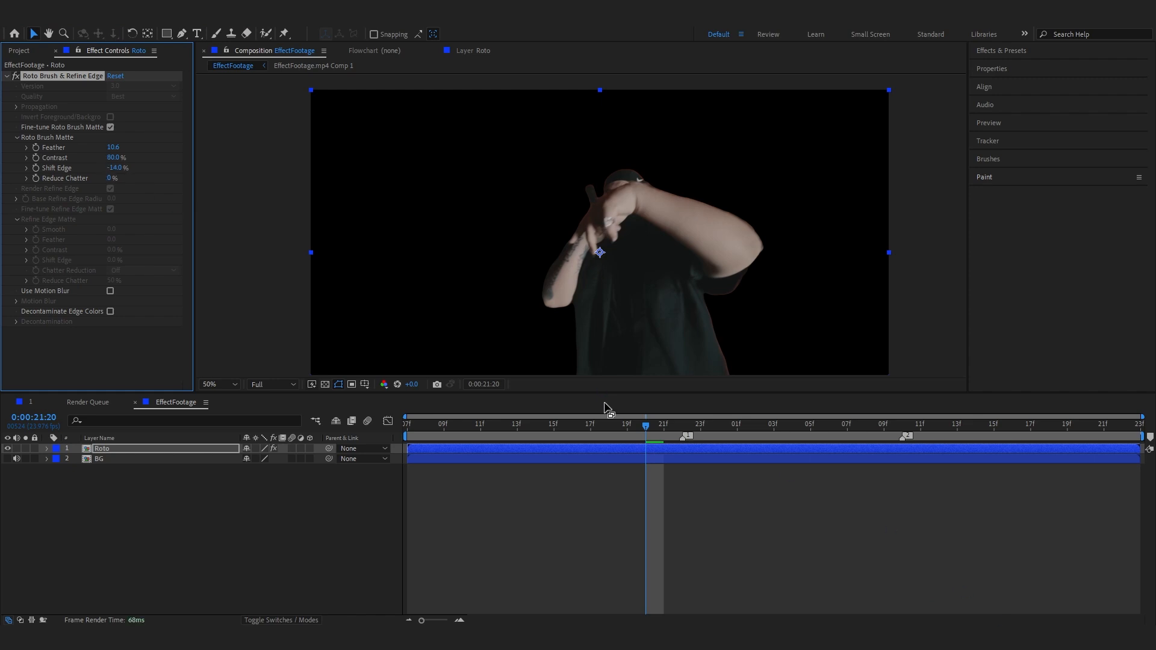
# Preview the adjusted cutout along the clip and turn the BG layer's visibility back on
pyautogui.moveTo(655, 436); pyautogui.dragTo(1073, 602)
pyautogui.press('space')
pyautogui.click(7, 458)
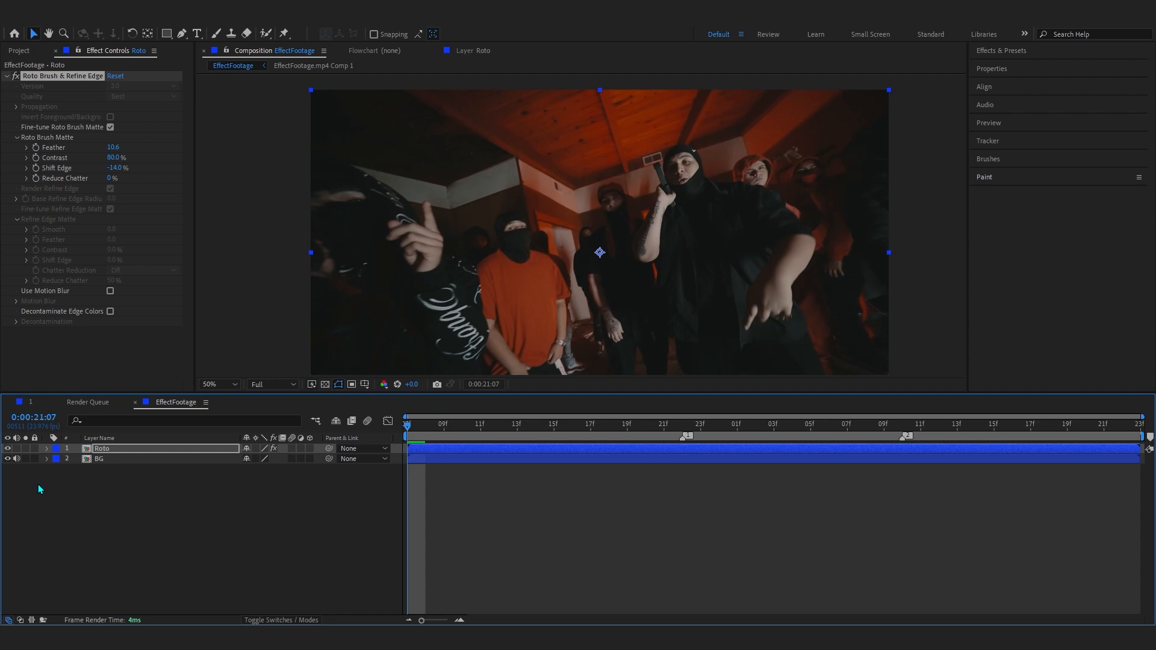
pyautogui.click(226, 529)
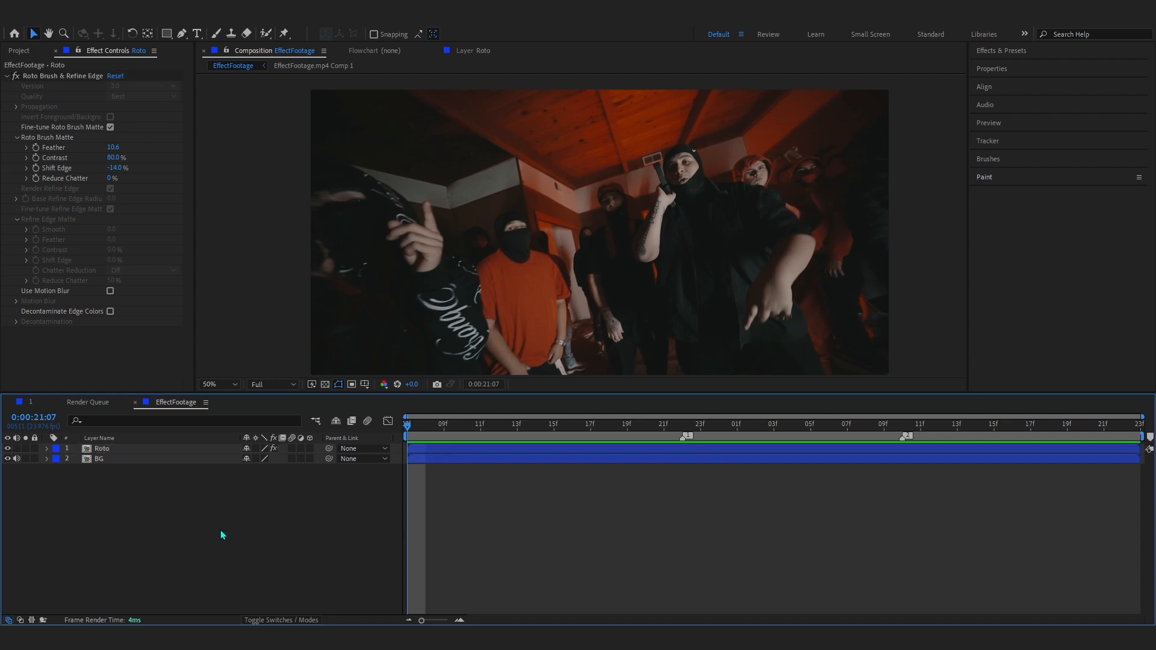
# Create a black 1920 x 1080 solid named Element above the Roto layer
pyautogui.rightClick(153, 504)
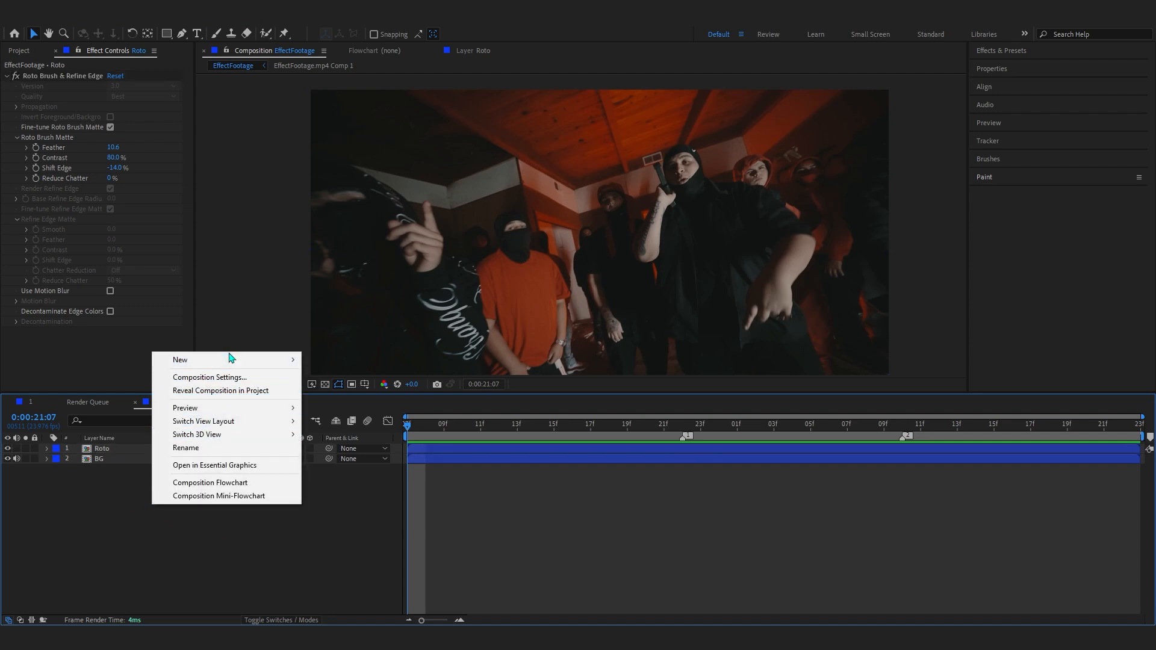
pyautogui.moveTo(234, 364)
pyautogui.click(348, 392)
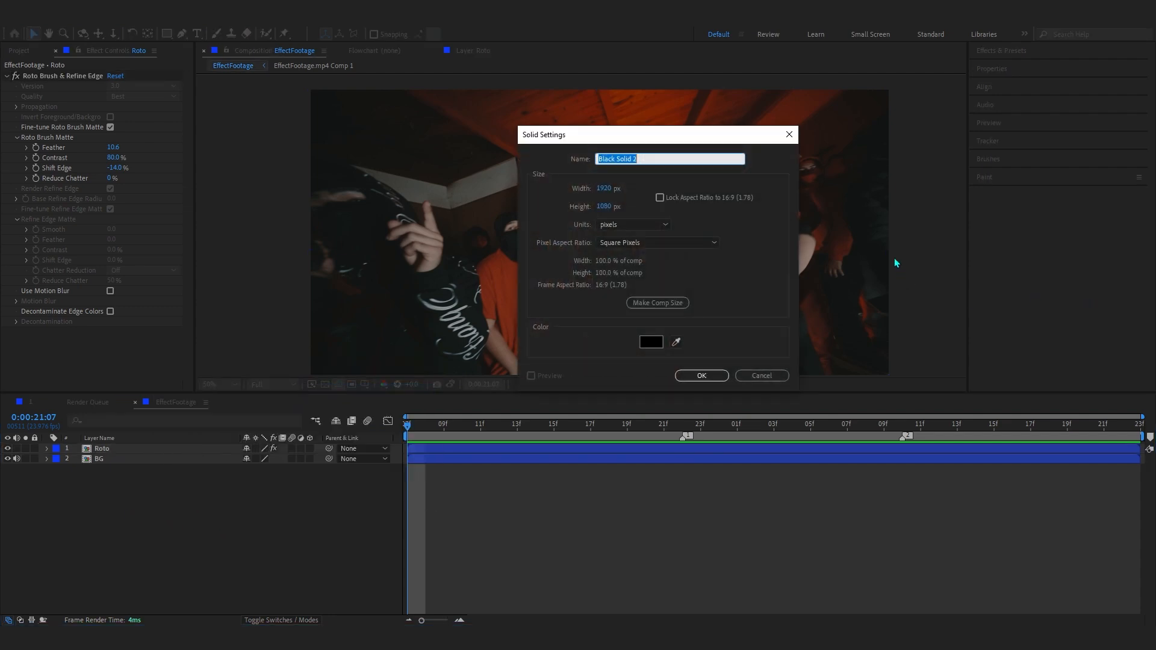
pyautogui.click(651, 342)
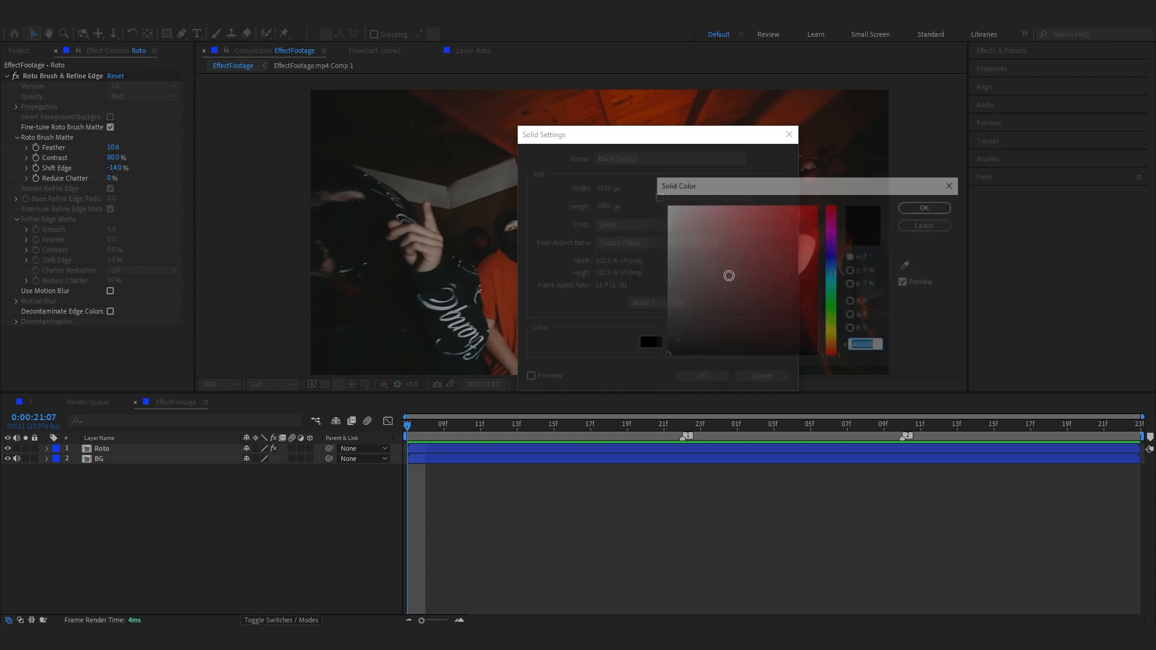
pyautogui.click(928, 207)
pyautogui.click(702, 375)
pyautogui.write('Element')
pyautogui.press('Return')
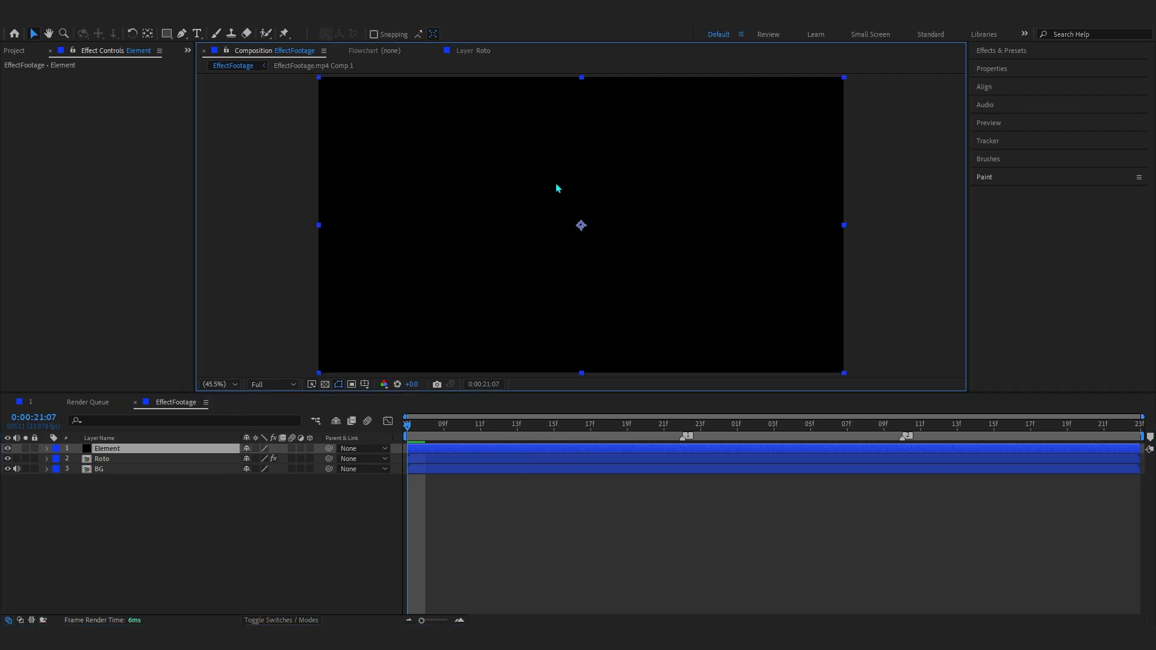
# Apply the Element effect to the new solid and open its Scene Setup in a maximized window
pyautogui.hotkey('ctrl', 'space')
pyautogui.write('element')
pyautogui.press('Return')
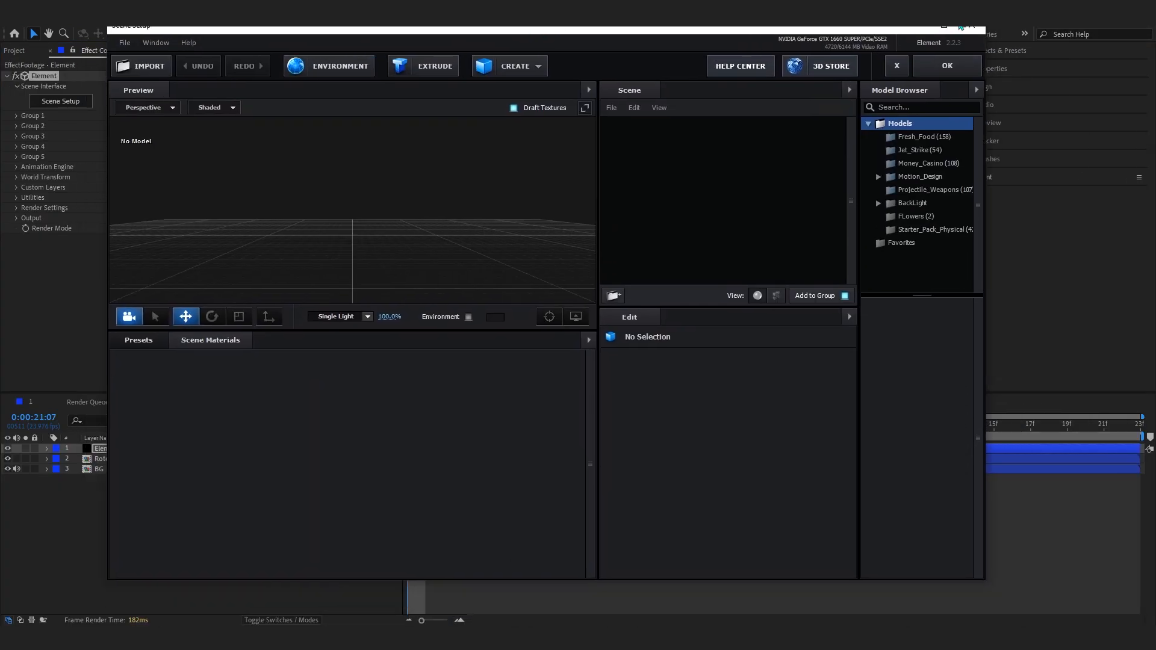
pyautogui.click(944, 26)
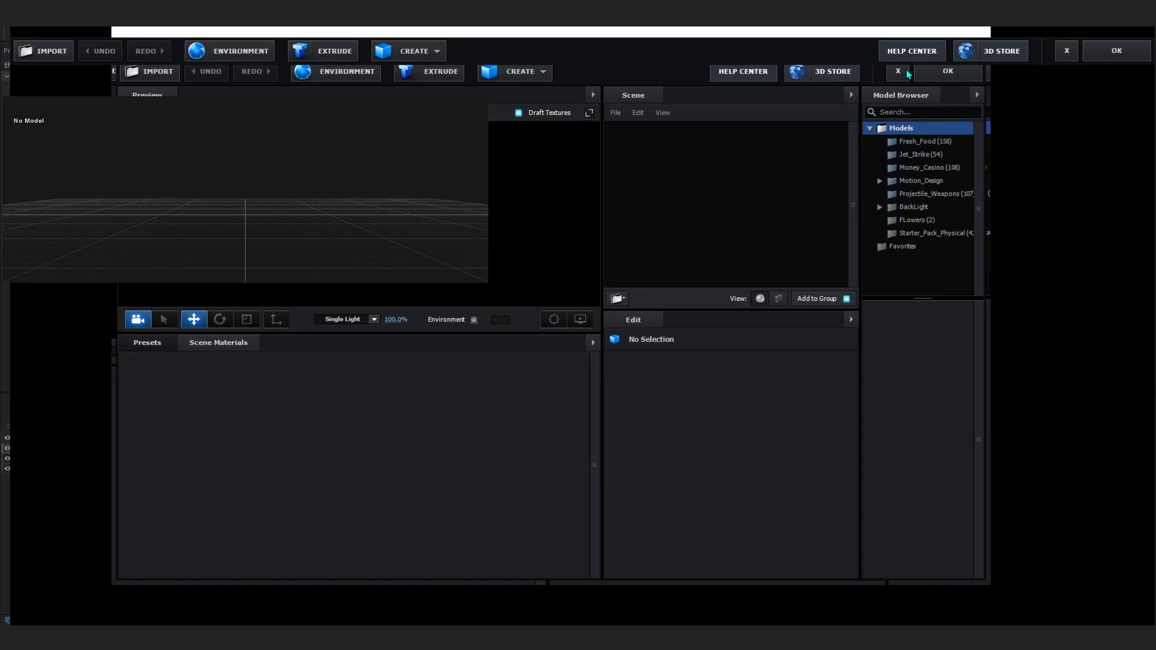
pyautogui.moveTo(301, 182); pyautogui.dragTo(212, 196)
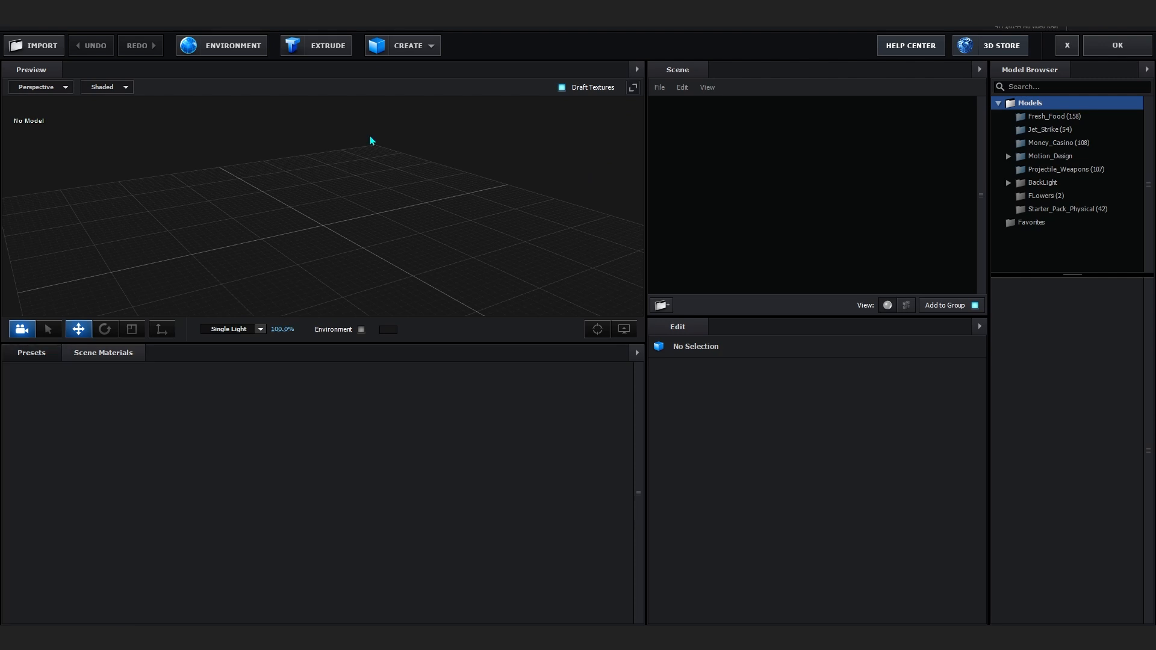
# Open the 3D object import and choose GLOCK 19 F T.obj from the Glock 19 with Lazer folder
pyautogui.click(34, 45)
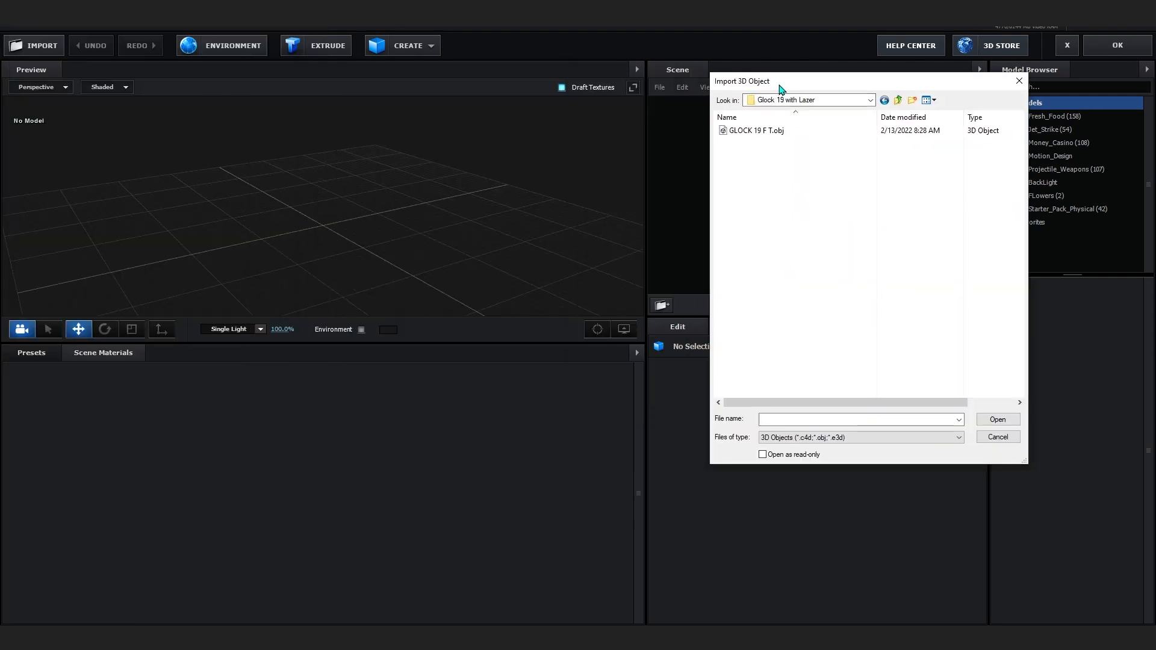
pyautogui.moveTo(782, 90); pyautogui.dragTo(633, 108)
pyautogui.click(637, 153)
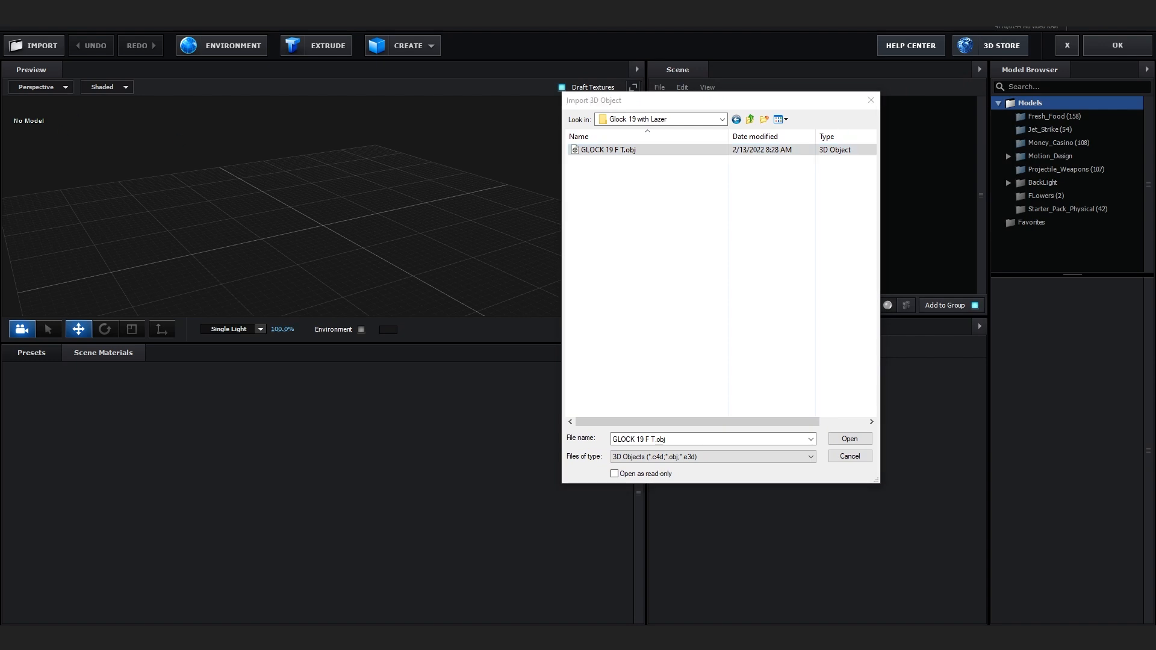
# Switch to Discord and browse the shared files in the 3D MODELS post of the vfx-assets channel
pyautogui.moveTo(1155, 66); pyautogui.dragTo(492, 12)
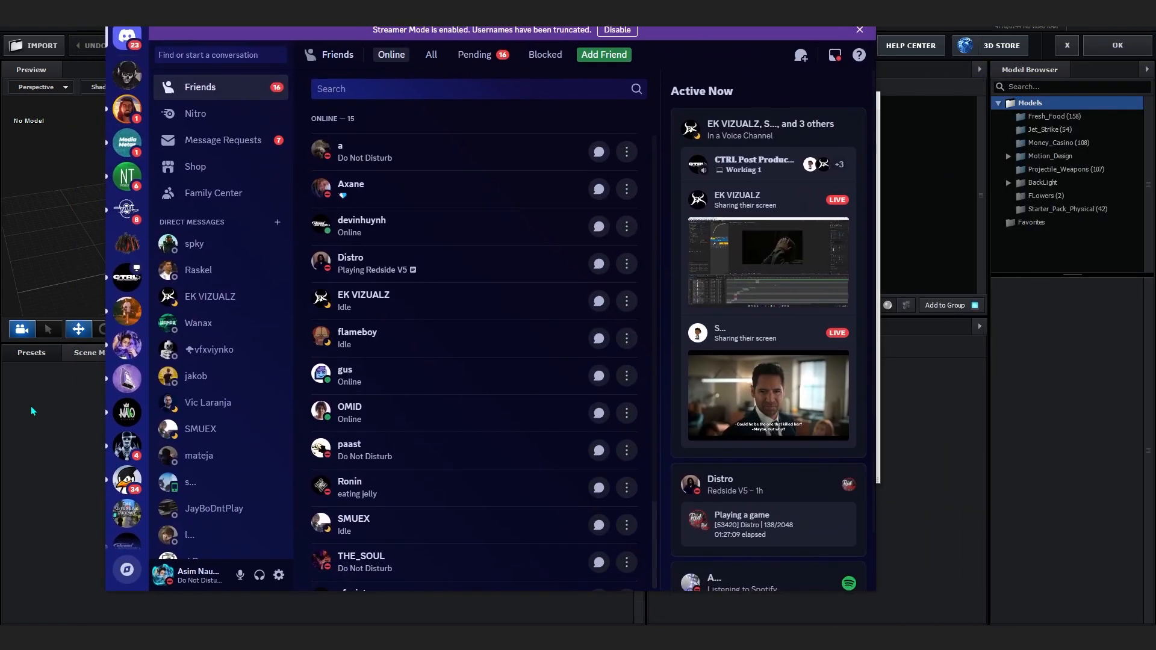
pyautogui.click(127, 345)
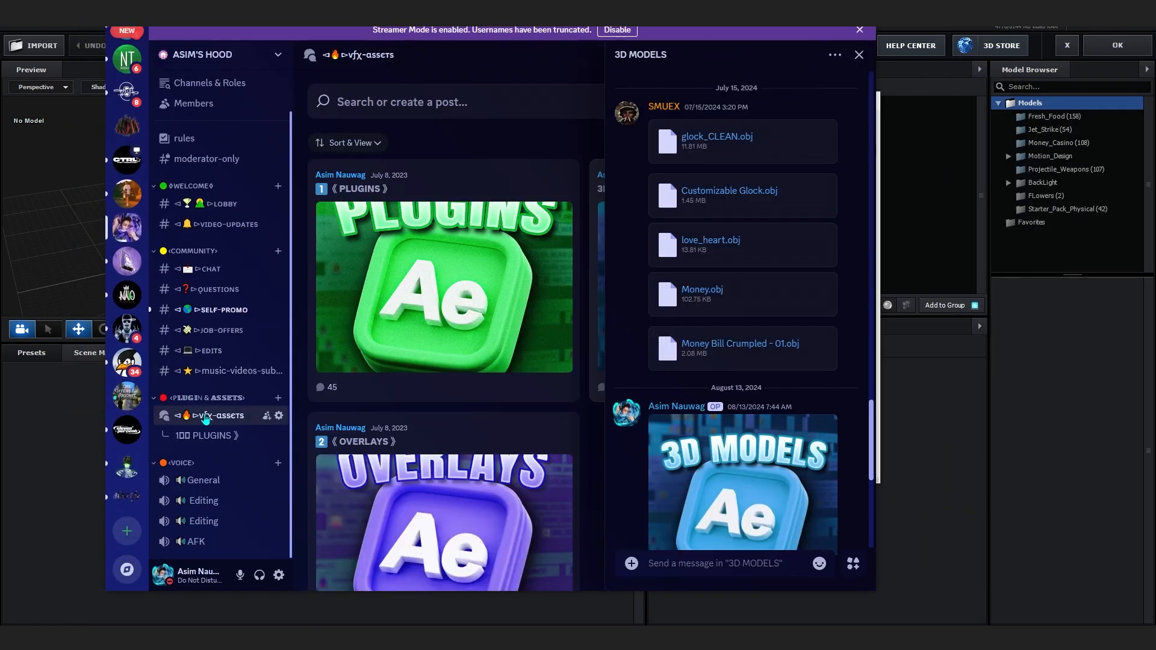
pyautogui.click(205, 417)
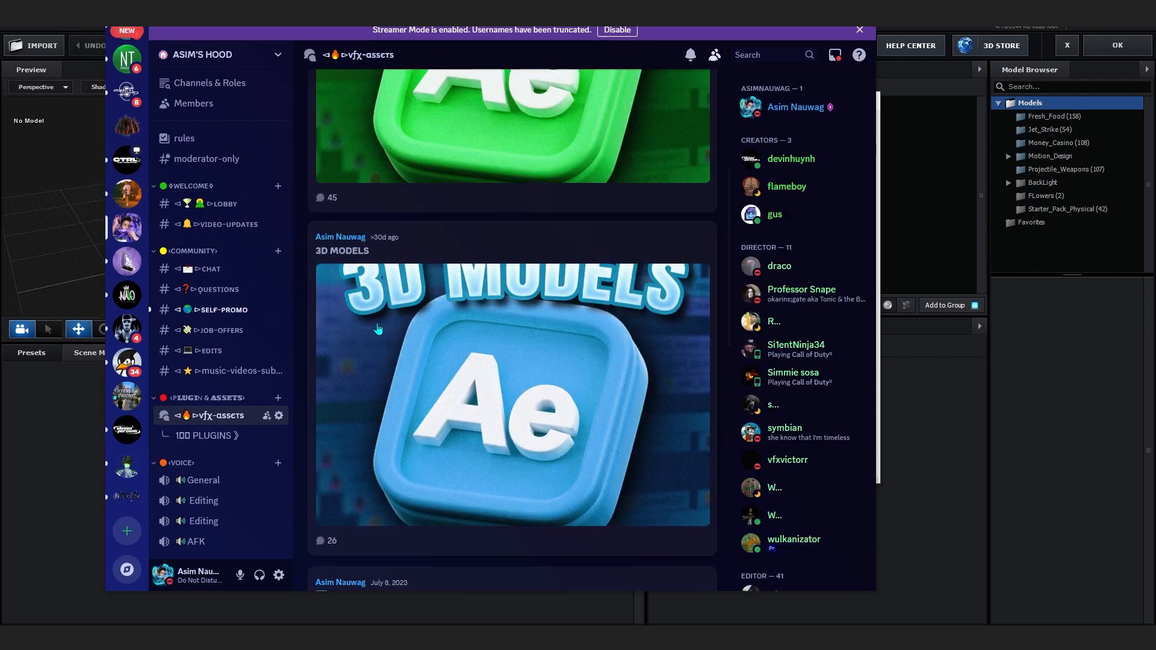
pyautogui.click(377, 329)
pyautogui.scroll(-3, 723, 373)
pyautogui.scroll(4, 725, 370)
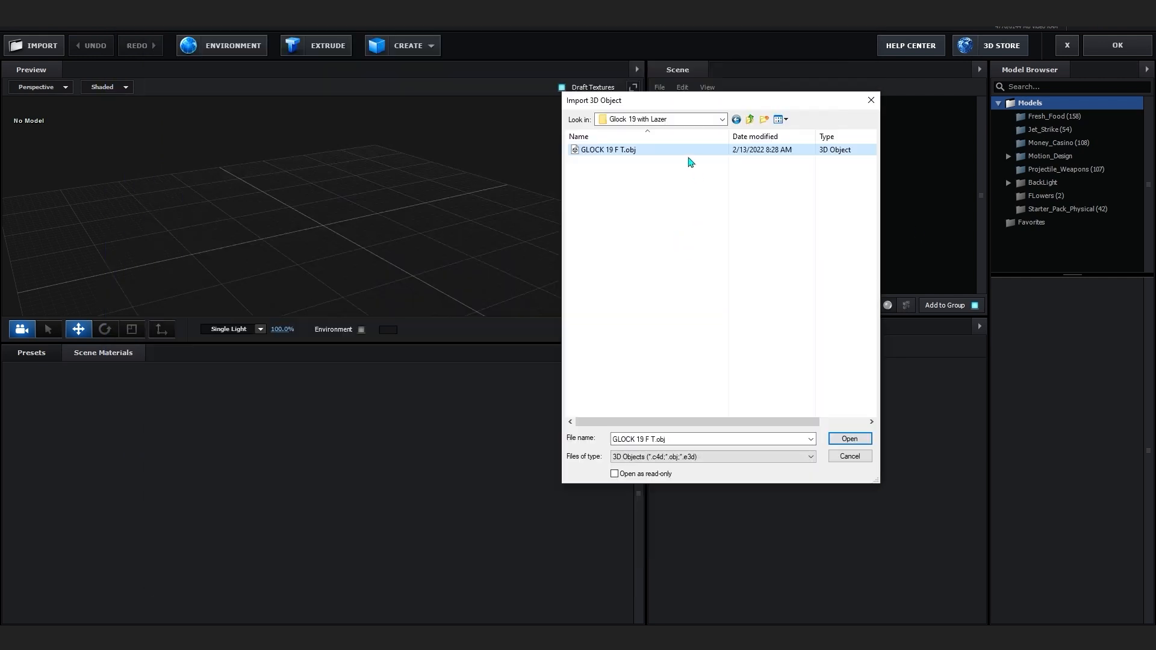
# Import GLOCK 19 F T.obj into the Element scene and enable Normalize Size for the model
pyautogui.doubleClick(687, 150)
pyautogui.click(654, 437)
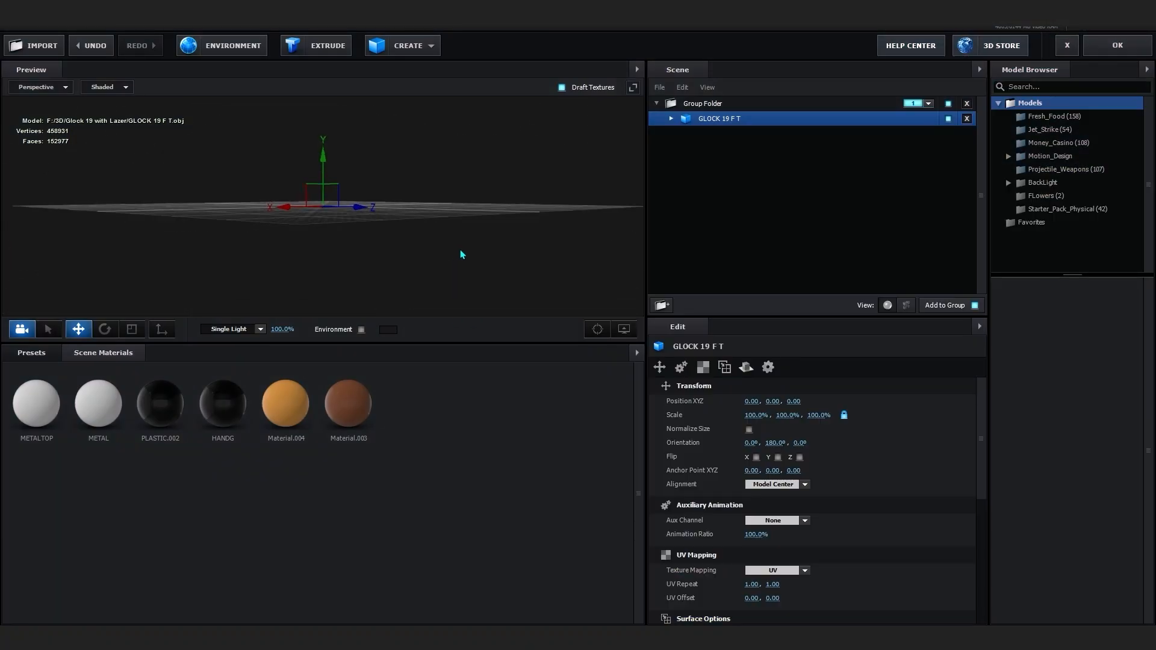
pyautogui.moveTo(461, 253); pyautogui.dragTo(413, 270)
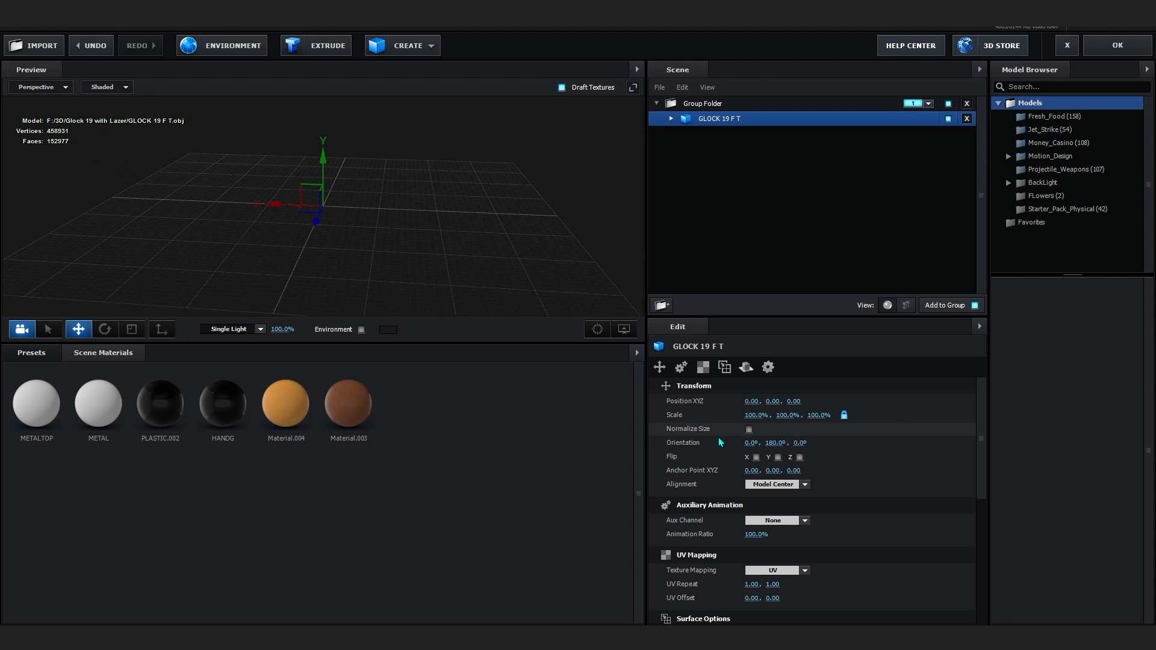
pyautogui.click(749, 429)
pyautogui.moveTo(435, 211); pyautogui.dragTo(225, 223)
# Apply the Black_Gloss preset from the Physical materials to the gun's METALTOP material
pyautogui.click(31, 352)
pyautogui.moveTo(226, 304); pyautogui.dragTo(466, 298)
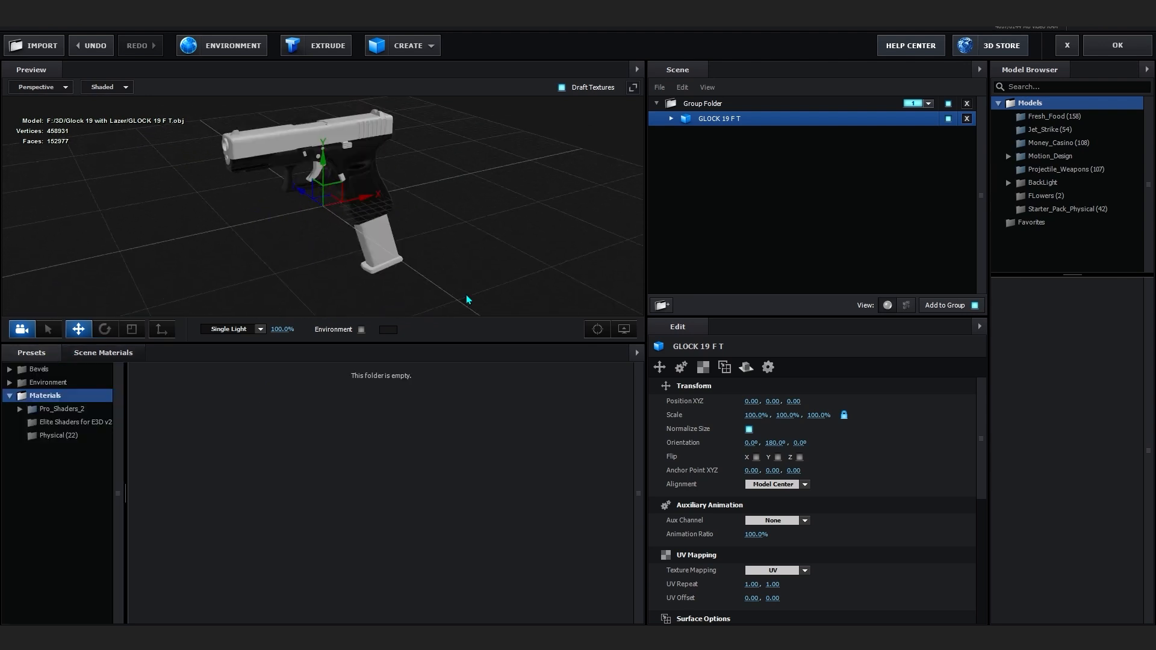
pyautogui.scroll(5, 466, 298)
pyautogui.click(66, 435)
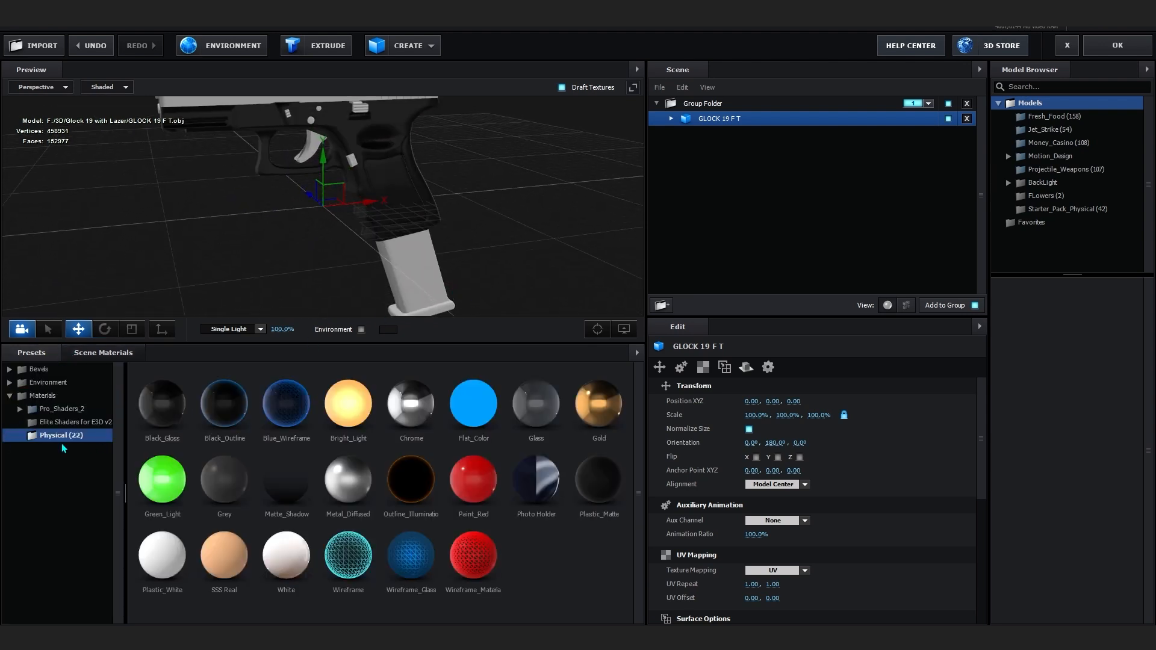
pyautogui.moveTo(162, 406); pyautogui.dragTo(704, 136)
pyautogui.scroll(-3, 392, 158)
pyautogui.moveTo(392, 159)
pyautogui.mouseDown()
pyautogui.moveTo(346, 172)
pyautogui.moveTo(408, 170)
pyautogui.mouseUp()
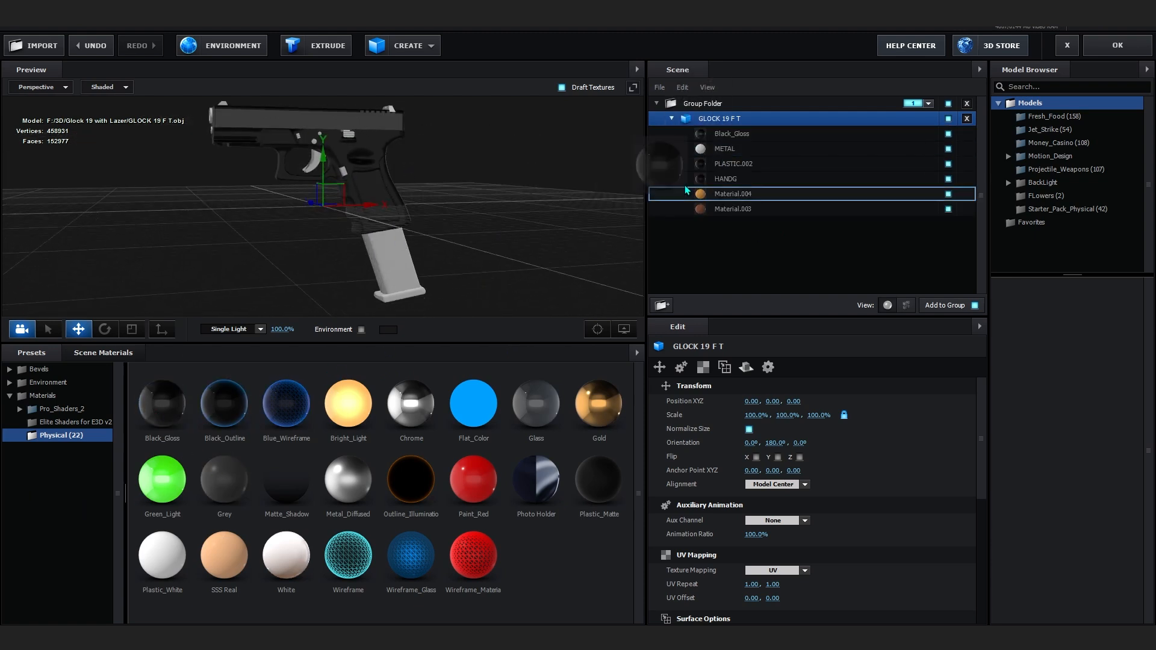
# Apply the Black_Gloss preset to the gun's METAL material, which covers the magazine
pyautogui.moveTo(686, 191); pyautogui.dragTo(746, 162)
pyautogui.moveTo(595, 186); pyautogui.dragTo(470, 193)
pyautogui.moveTo(162, 406); pyautogui.dragTo(747, 153)
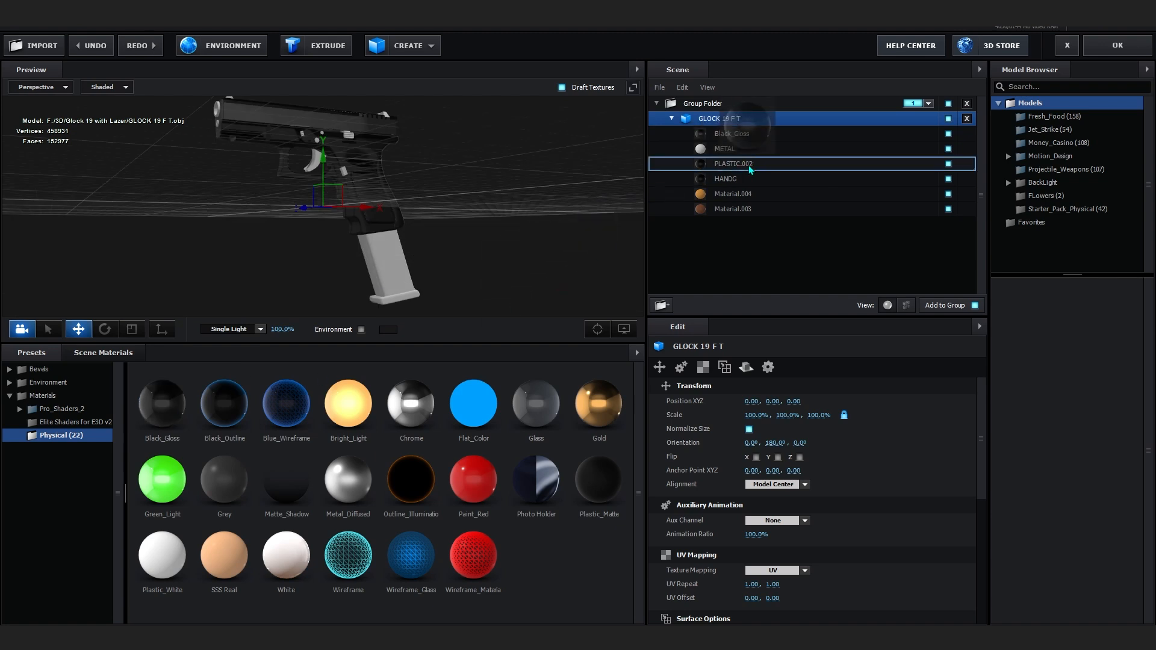
pyautogui.moveTo(554, 151); pyautogui.dragTo(498, 215)
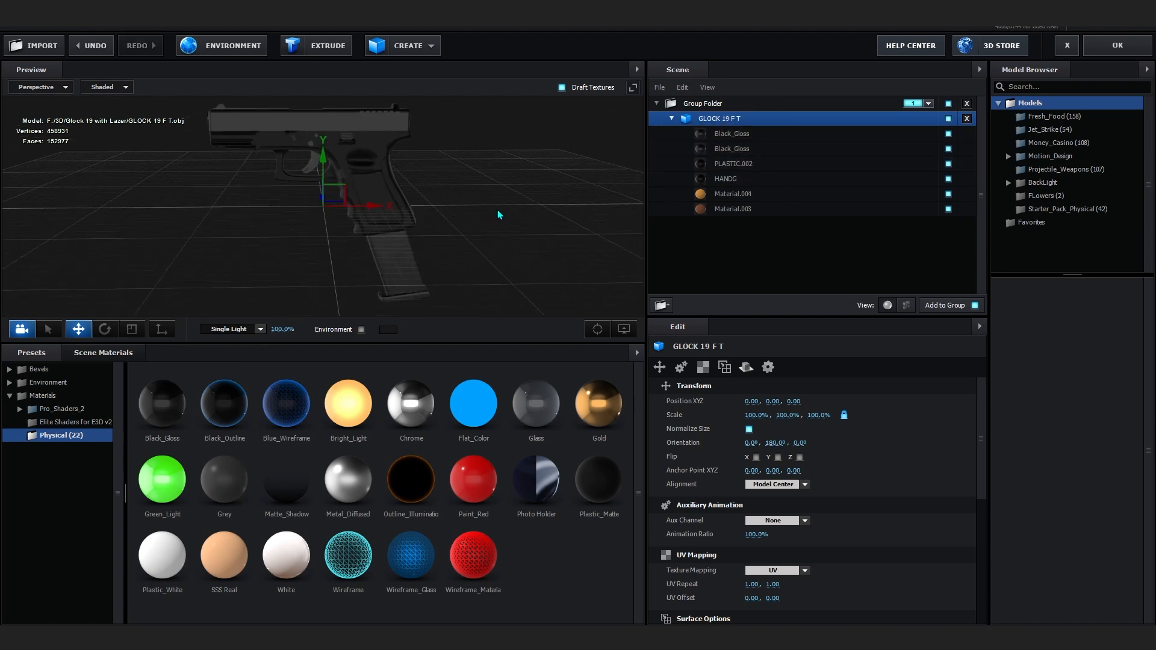
# Replace the magazine's material with metal_chrome_dirty from the Pro_Shaders_2 Metal presets
pyautogui.click(74, 414)
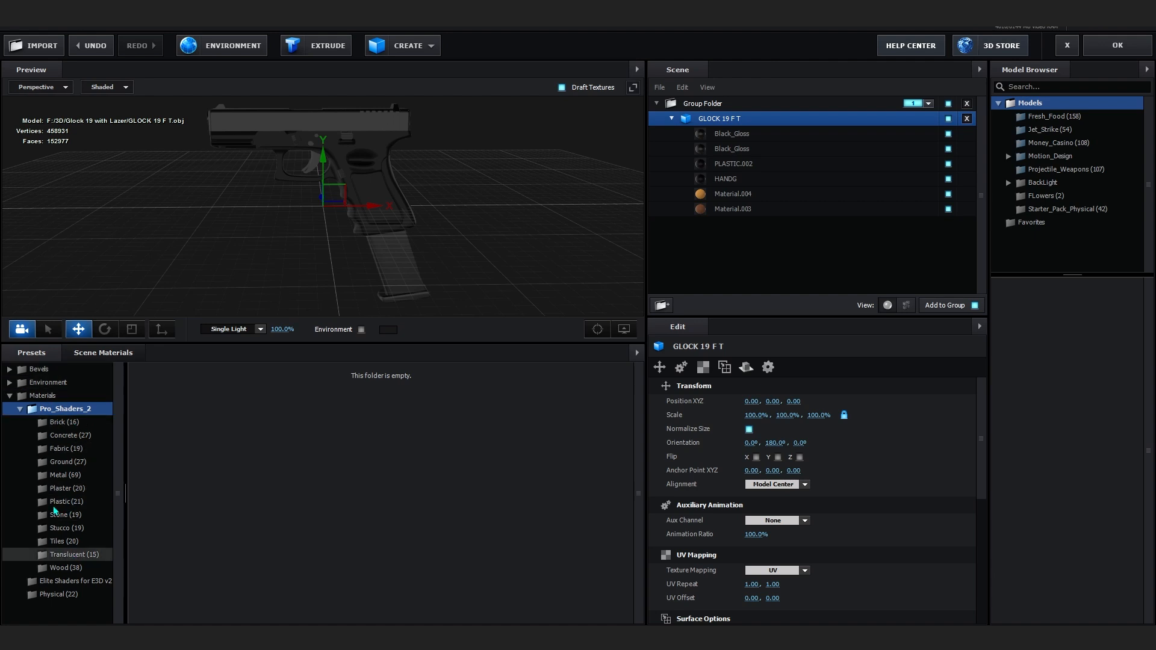
pyautogui.click(62, 475)
pyautogui.scroll(-1, 535, 490)
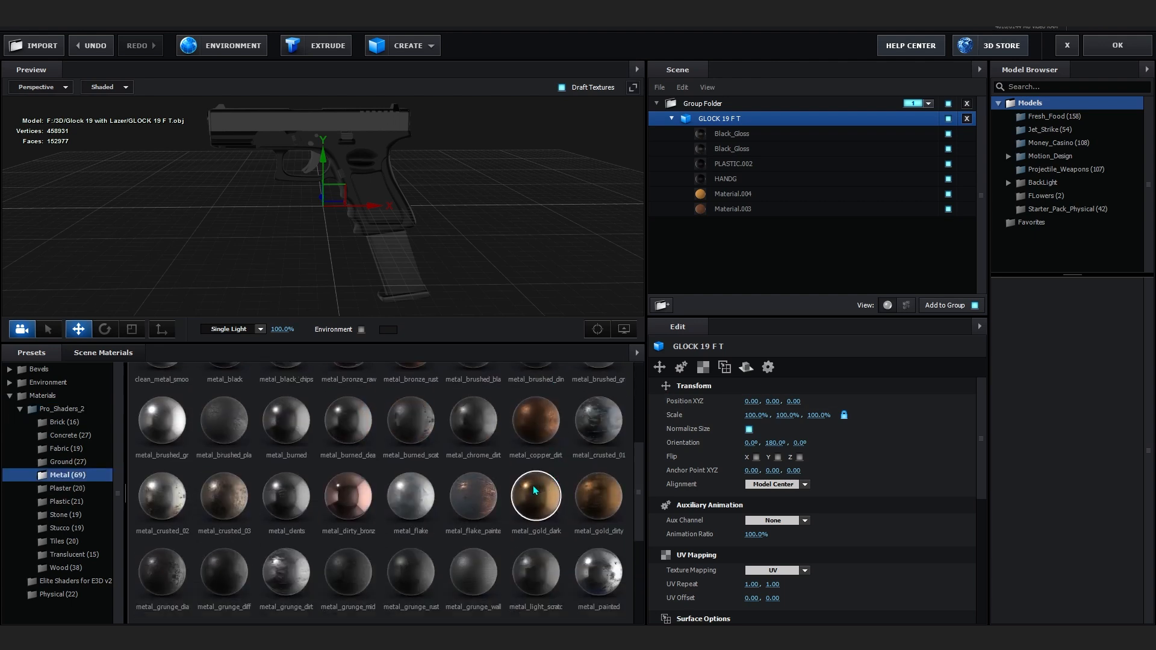
pyautogui.moveTo(469, 429); pyautogui.dragTo(789, 151)
pyautogui.moveTo(489, 179); pyautogui.dragTo(450, 186)
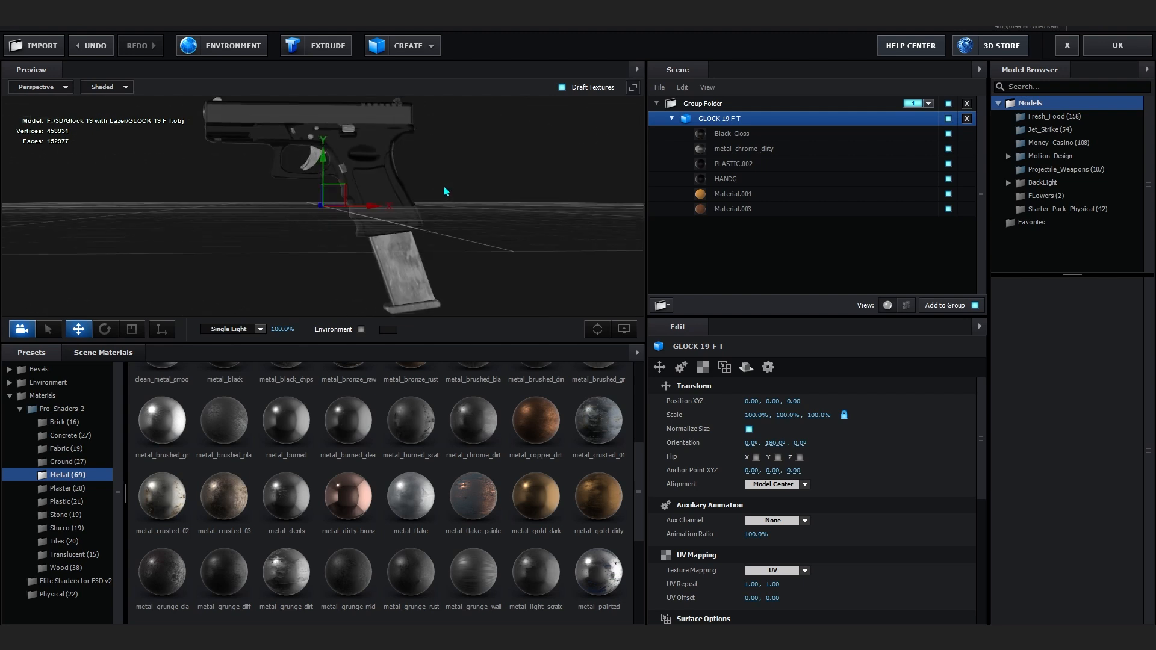
# Set the magazine's metal_chrome_dirty material to Diffuse 1.86, Ambient 1.40 and Reflectivity Intensity 26%
pyautogui.click(752, 152)
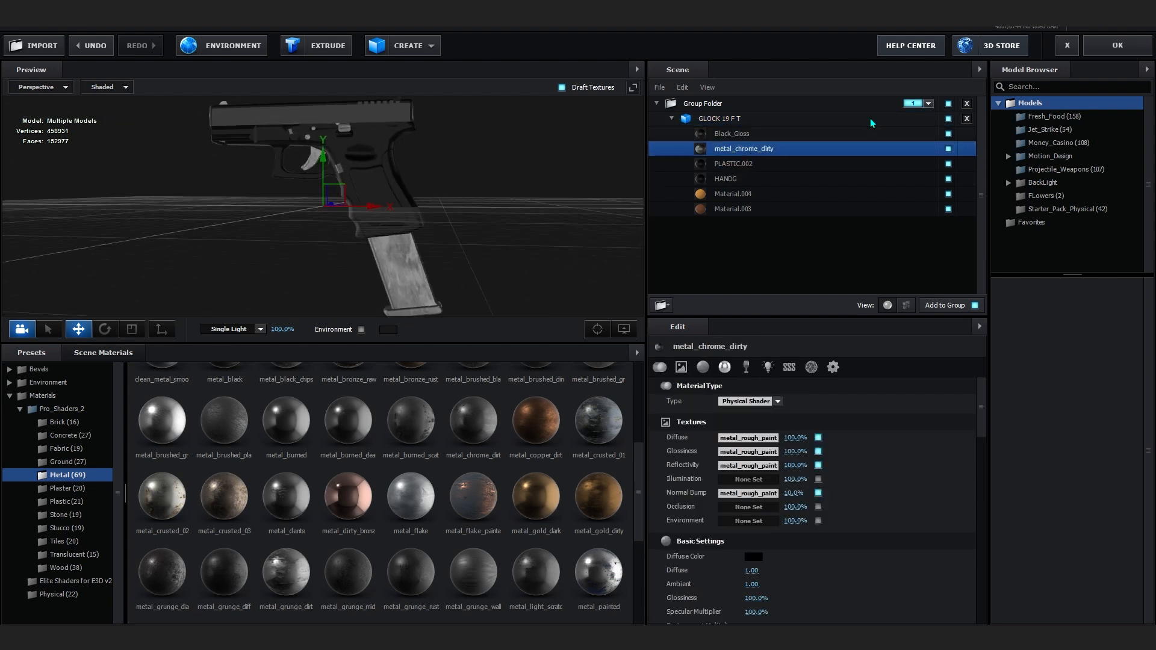
pyautogui.scroll(-3, 855, 518)
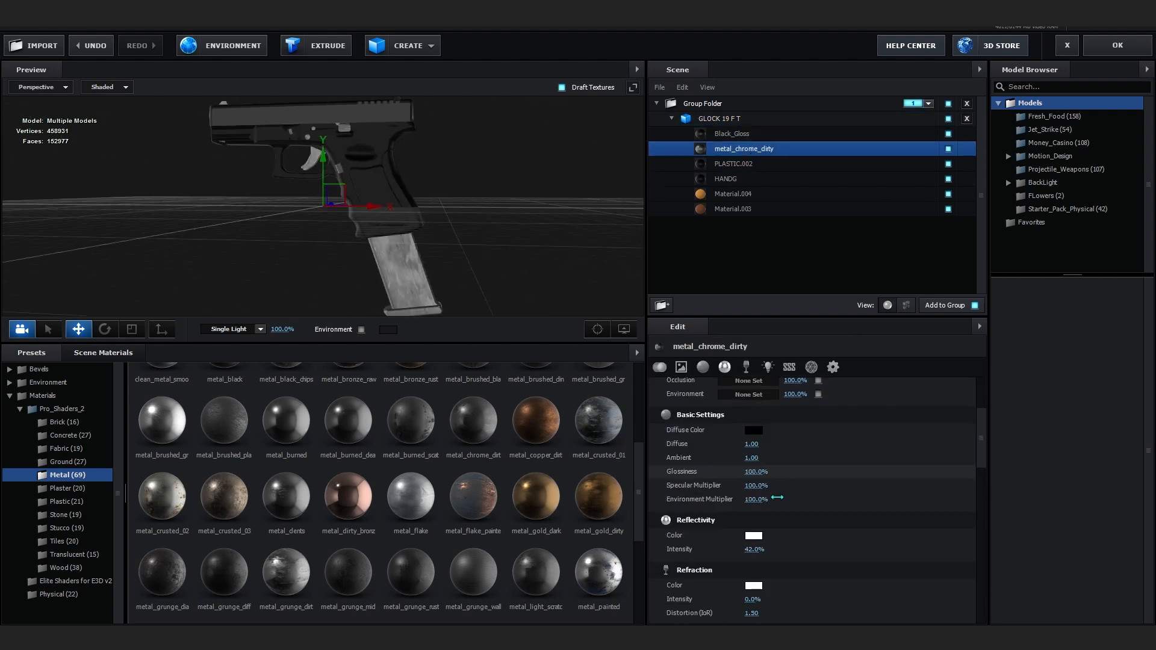
pyautogui.moveTo(751, 444); pyautogui.dragTo(791, 444)
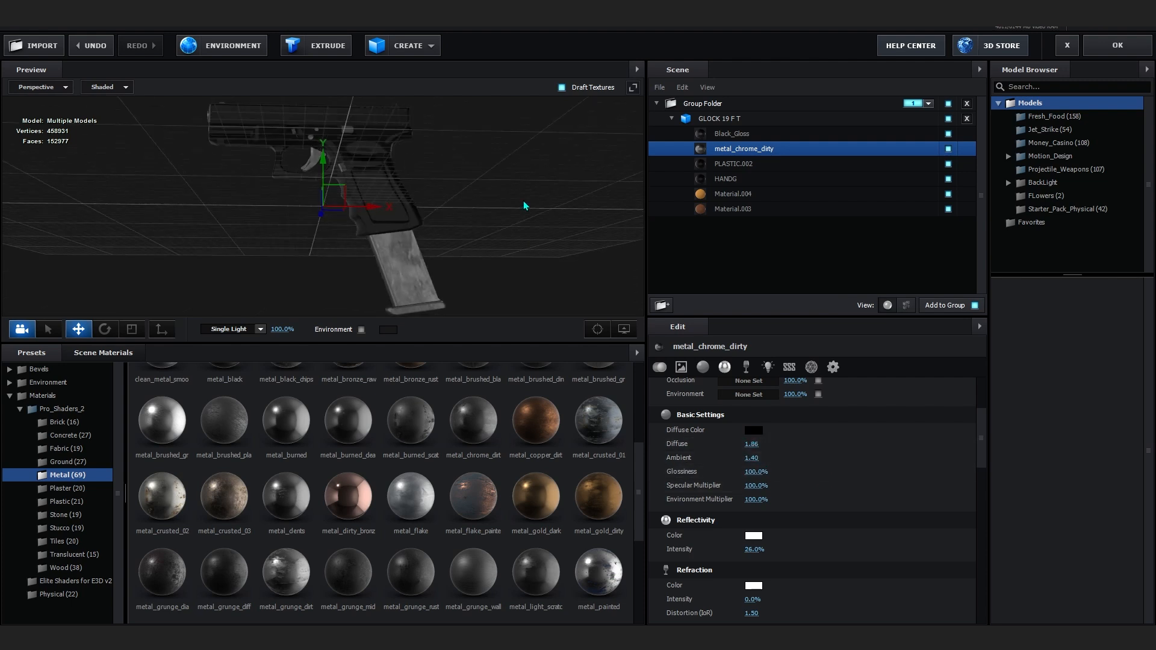
pyautogui.moveTo(526, 206); pyautogui.dragTo(113, 369)
# Apply the edited metal_chrome_dirty scene material to the gun's slide and inspect it up close
pyautogui.click(103, 353)
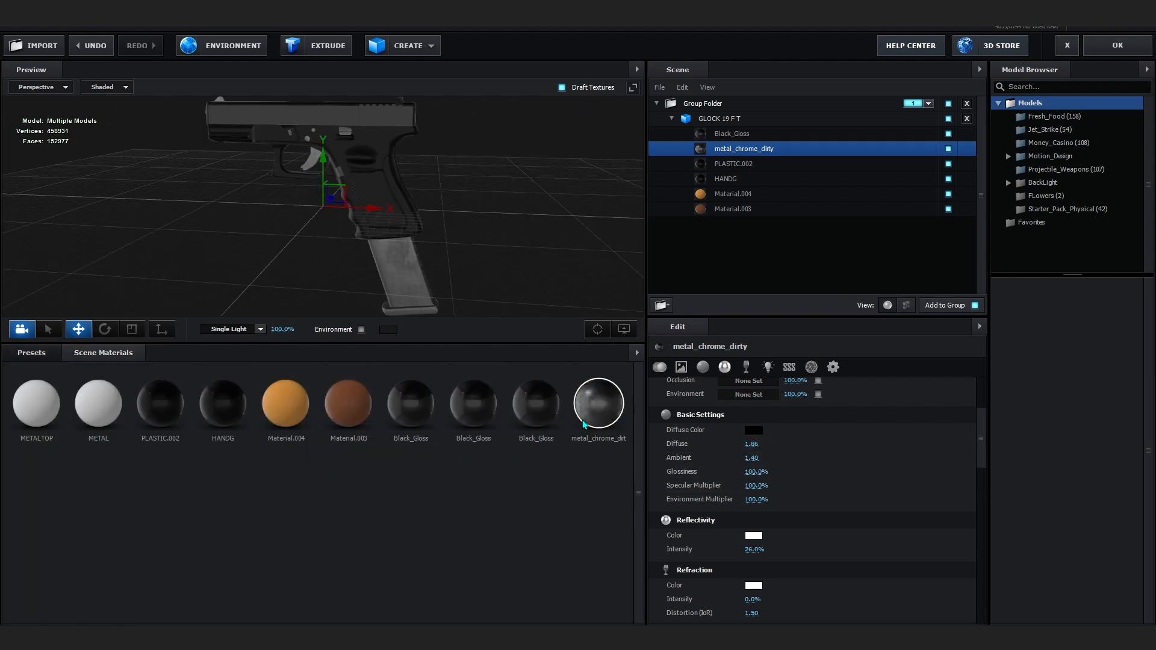
pyautogui.moveTo(586, 402); pyautogui.dragTo(700, 134)
pyautogui.moveTo(547, 159); pyautogui.dragTo(569, 141)
pyautogui.scroll(4, 486, 175)
pyautogui.scroll(-5, 569, 141)
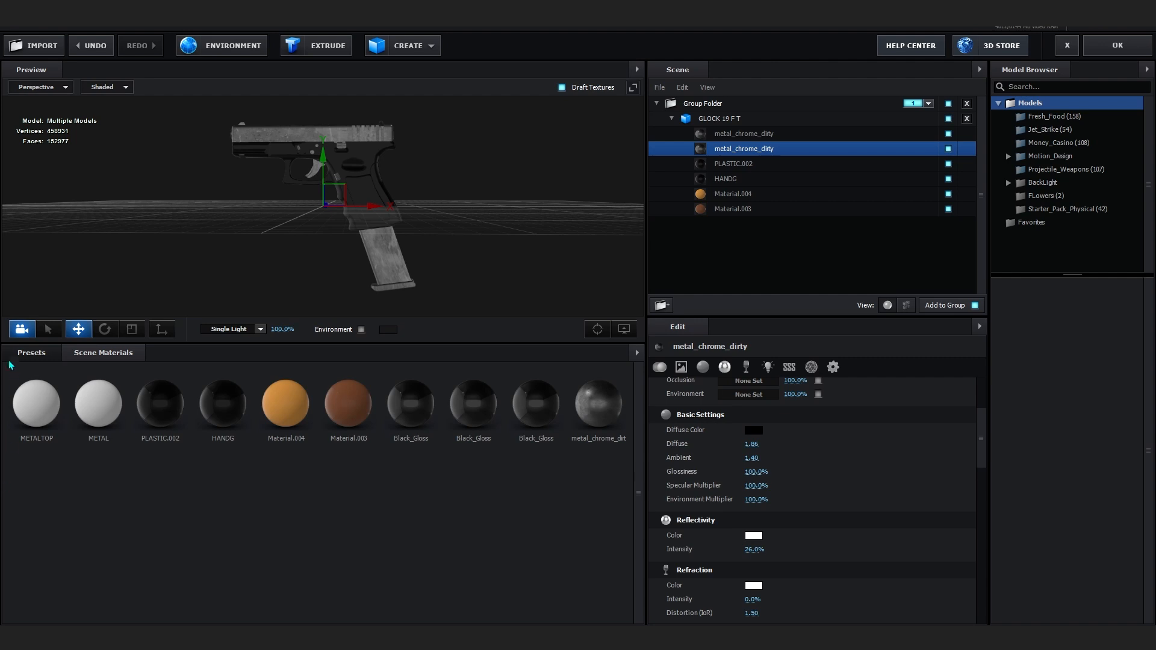
# Replace the gun slide's material with metal_grunge_diffused from the Pro_Shaders_2 Metal presets and inspect it from several angles
pyautogui.click(28, 354)
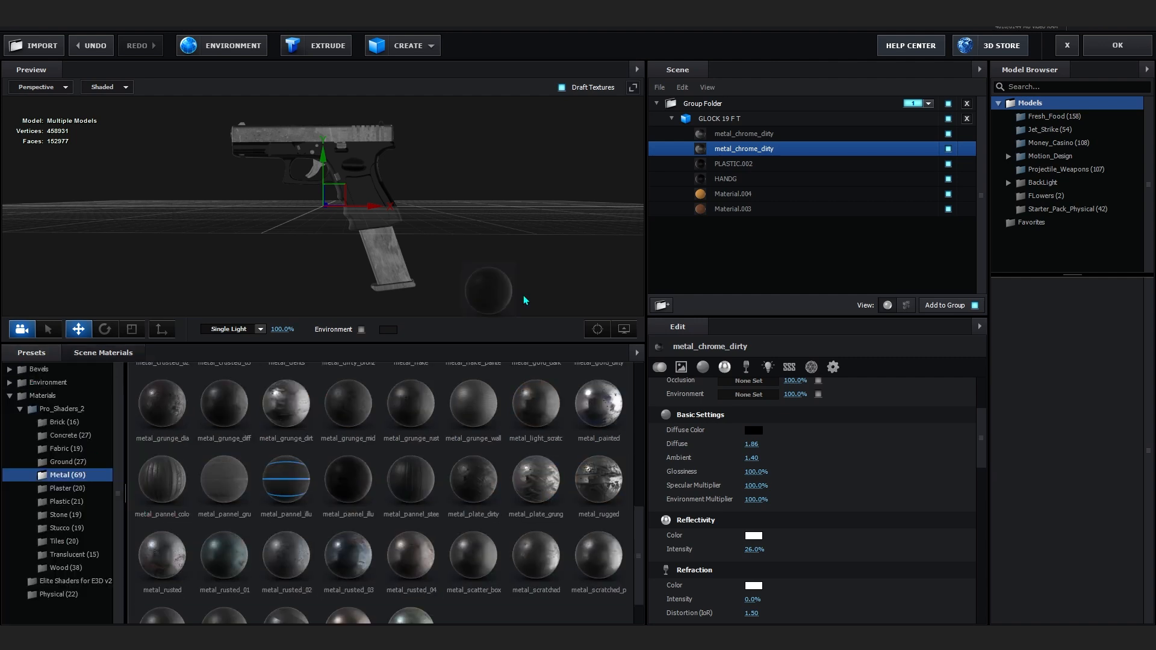
pyautogui.scroll(2, 289, 505)
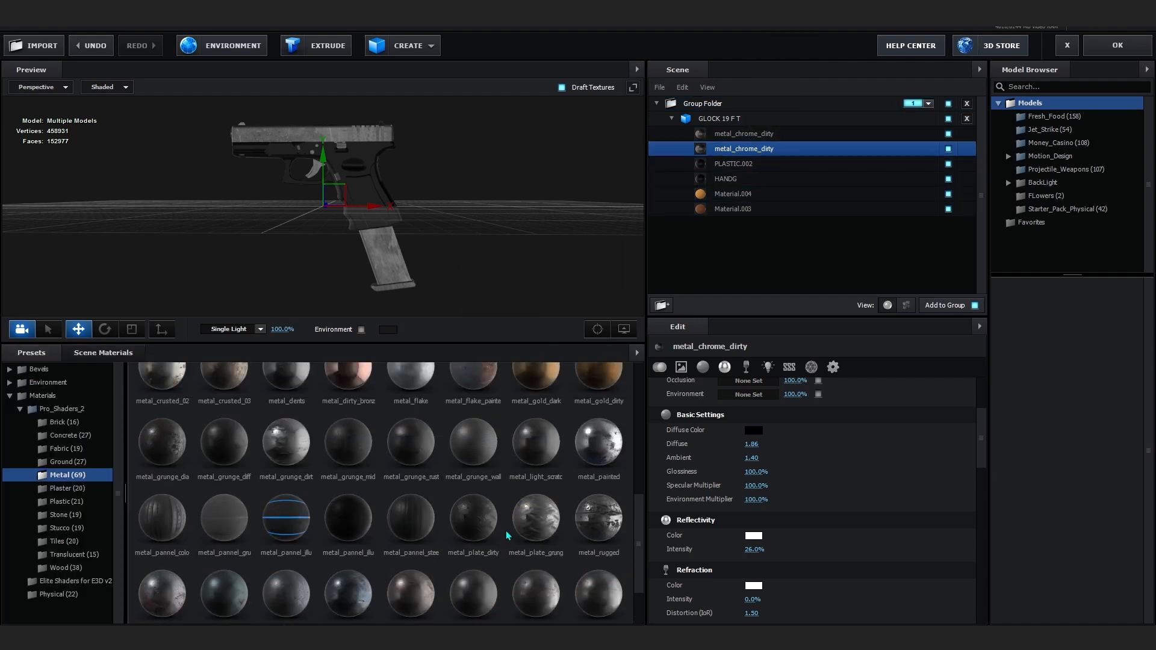
pyautogui.doubleClick(227, 509)
pyautogui.moveTo(545, 167); pyautogui.dragTo(508, 209)
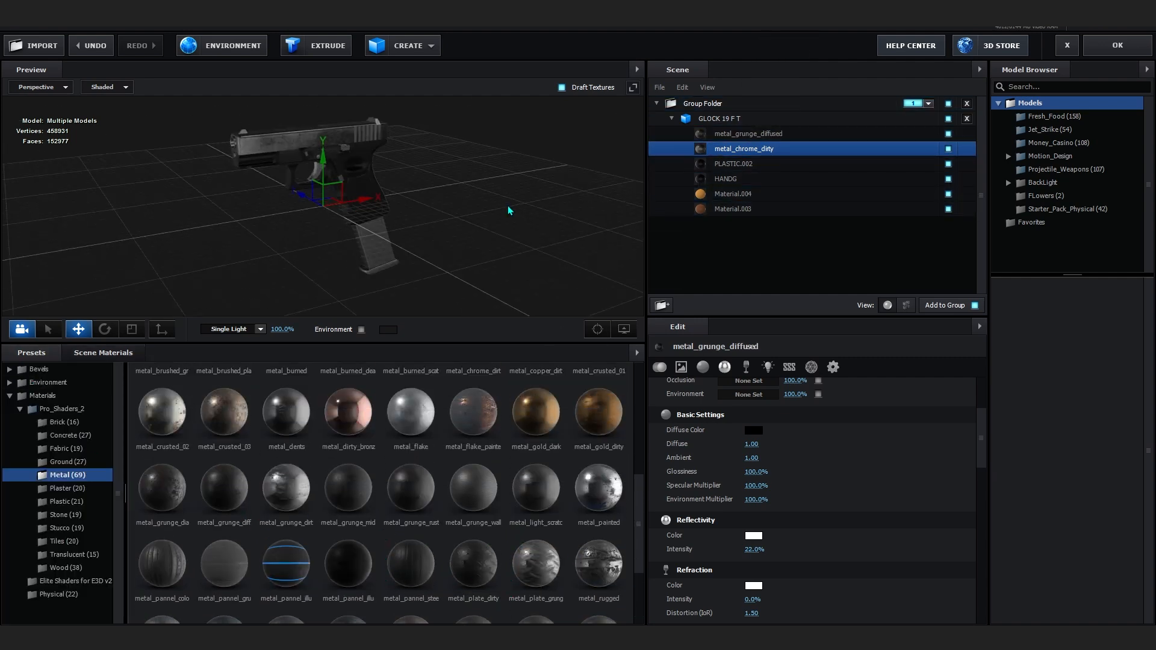
pyautogui.scroll(6, 508, 209)
pyautogui.scroll(-5, 438, 217)
pyautogui.moveTo(439, 207); pyautogui.dragTo(484, 175)
pyautogui.scroll(3, 480, 198)
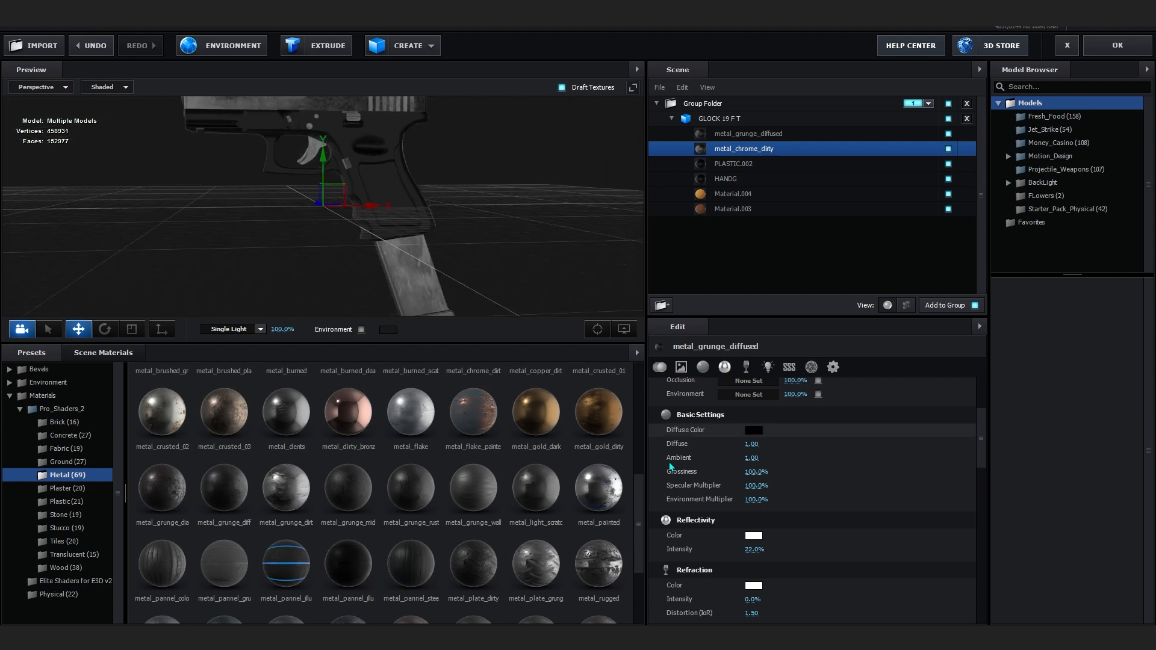
# Lower metal_grunge_diffused's Normal Bump, set its Reflectivity texture and Glossiness to 83%, Reflectivity Color to ABABAB and Reflectivity Intensity to 45%
pyautogui.scroll(3, 670, 466)
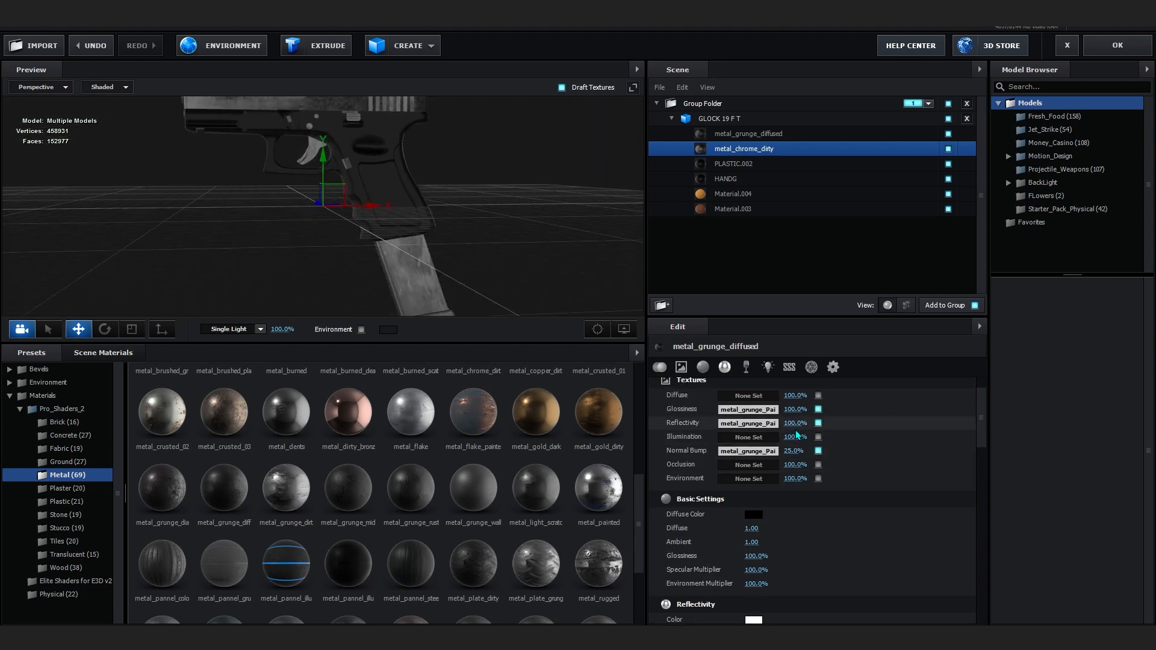
pyautogui.moveTo(795, 451); pyautogui.dragTo(788, 452)
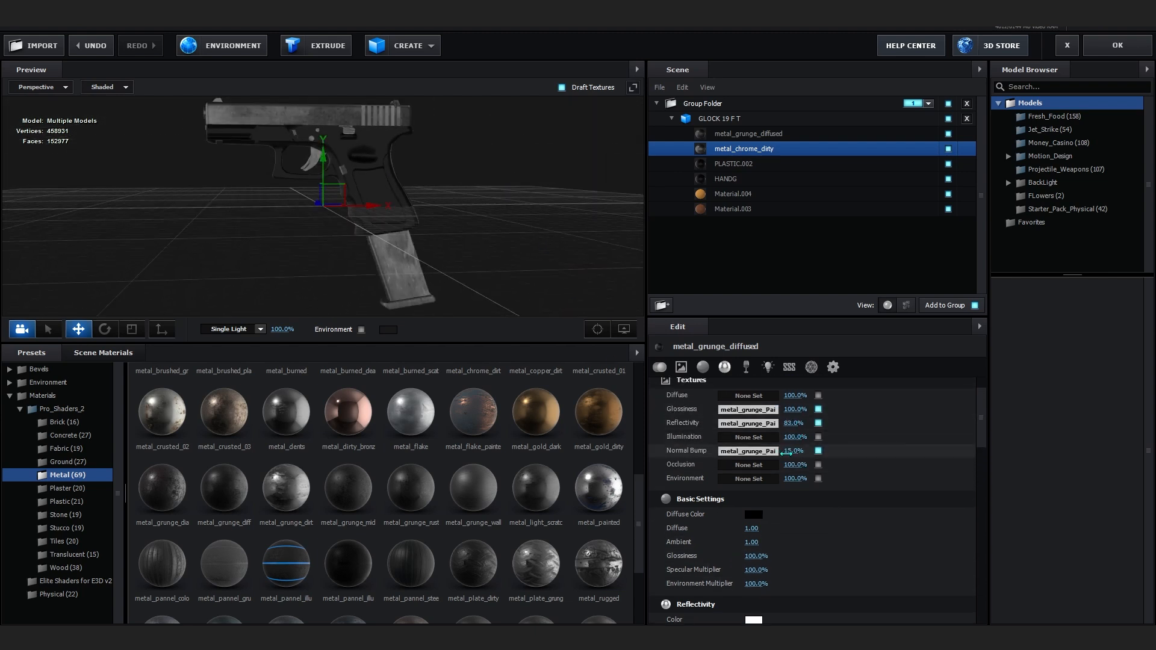
pyautogui.scroll(-5, 782, 457)
pyautogui.moveTo(779, 464); pyautogui.dragTo(787, 465)
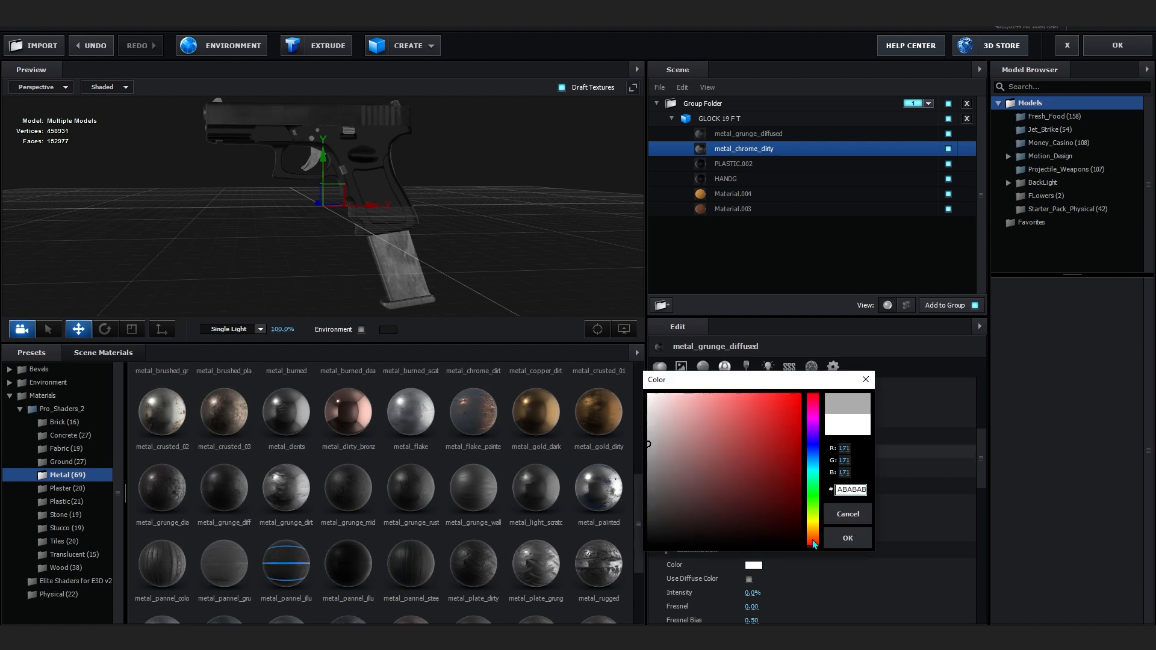
pyautogui.click(847, 537)
# Inspect the textured gun, accept the Element scene setup and preview the gun over the EffectFootage composition
pyautogui.moveTo(535, 264); pyautogui.dragTo(569, 280)
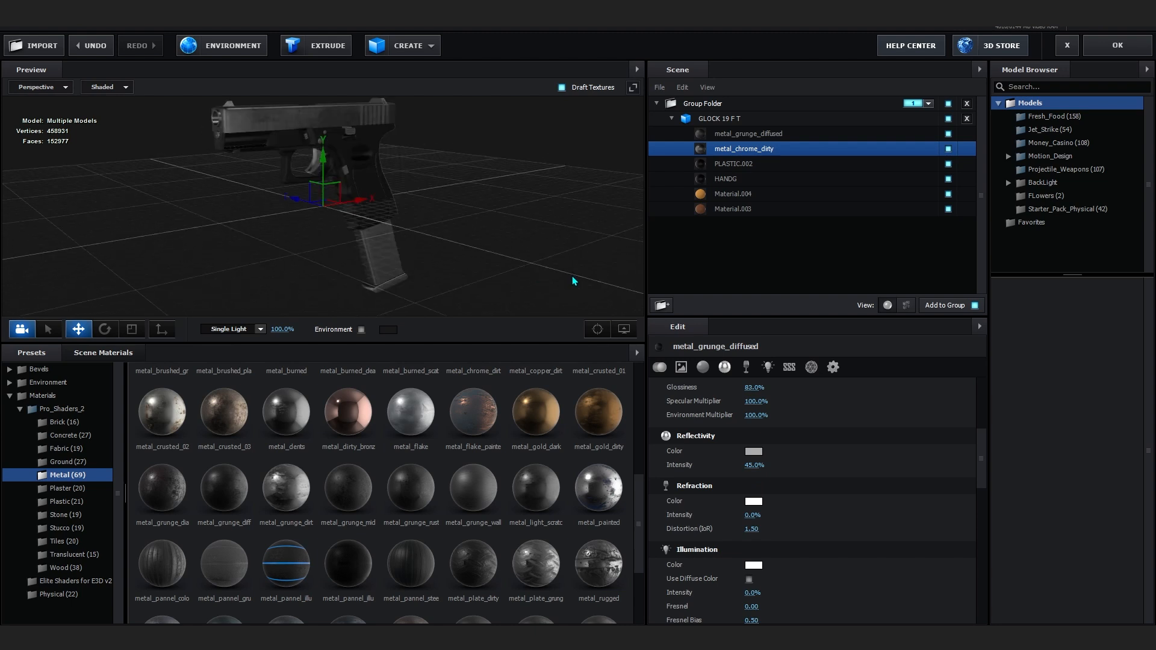
pyautogui.moveTo(383, 247); pyautogui.dragTo(441, 172)
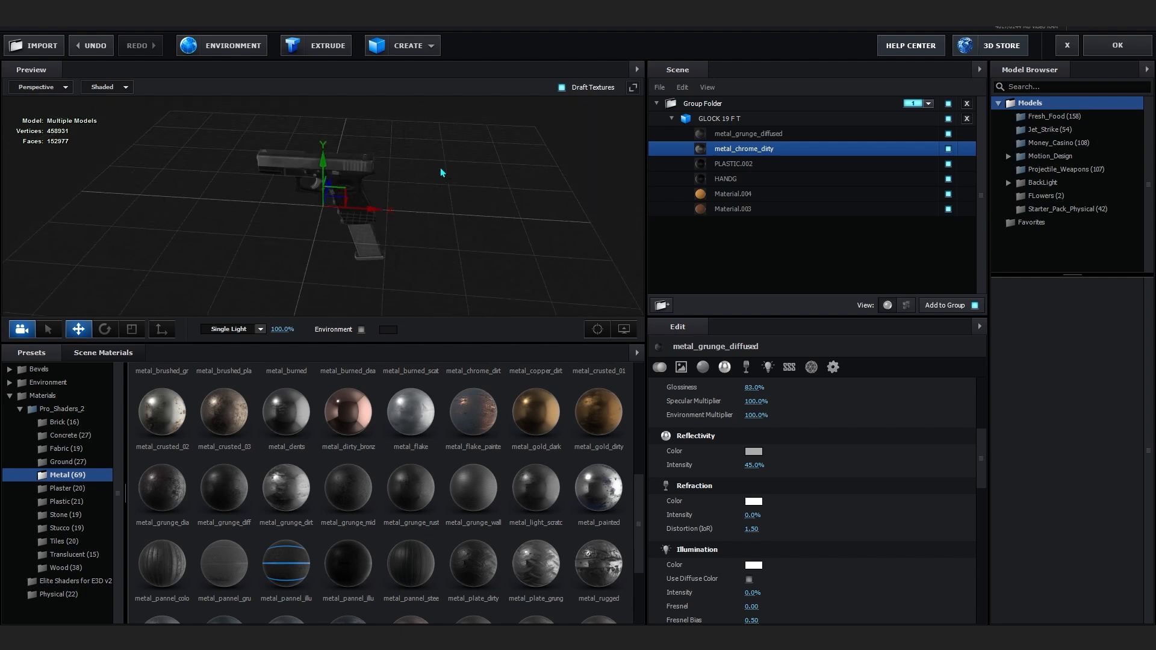
pyautogui.click(1088, 51)
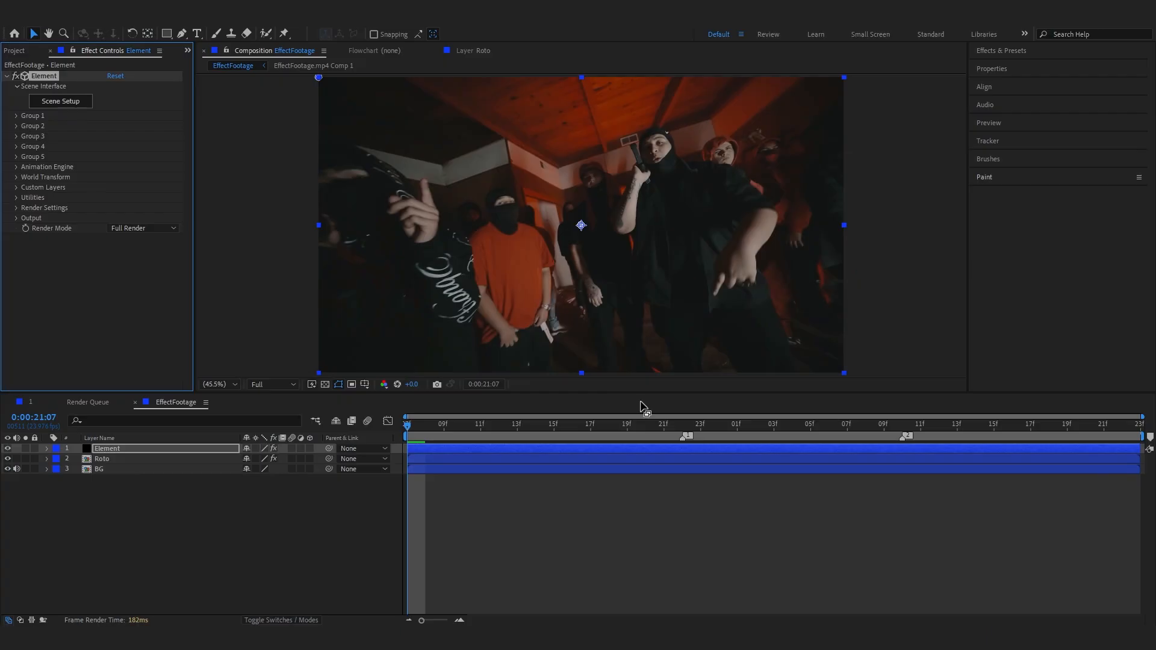
pyautogui.press('space')
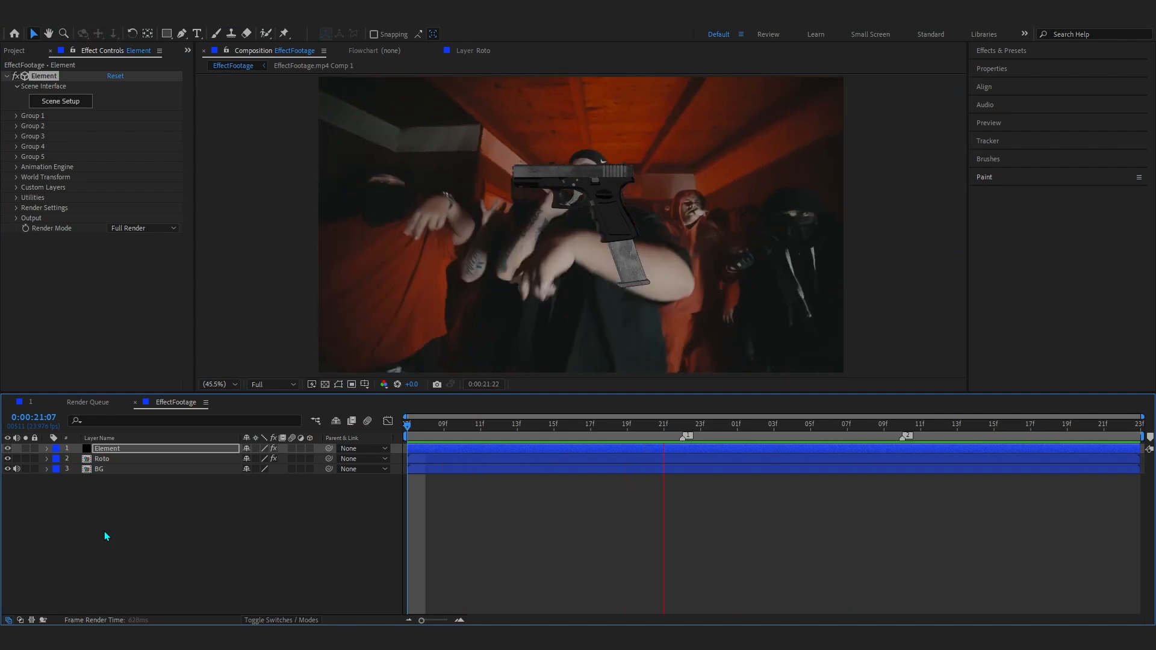
pyautogui.press('space')
pyautogui.moveTo(457, 425); pyautogui.dragTo(492, 610)
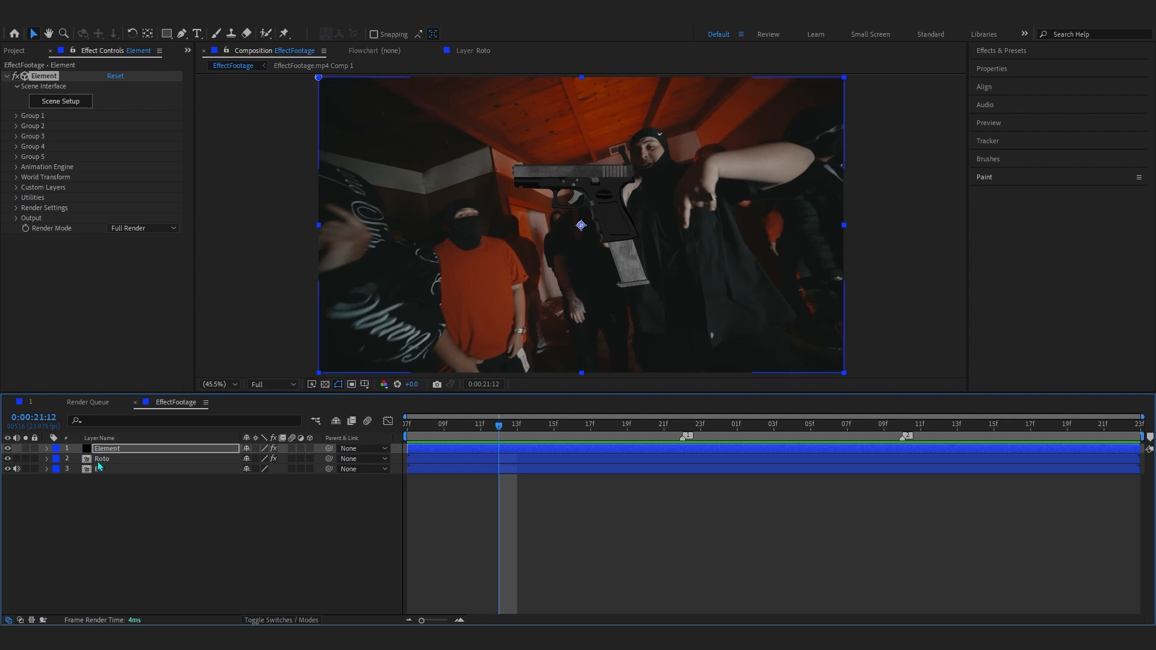
# Hide the Element and Roto layers and run 3D camera tracking on the BG layer
pyautogui.click(8, 448)
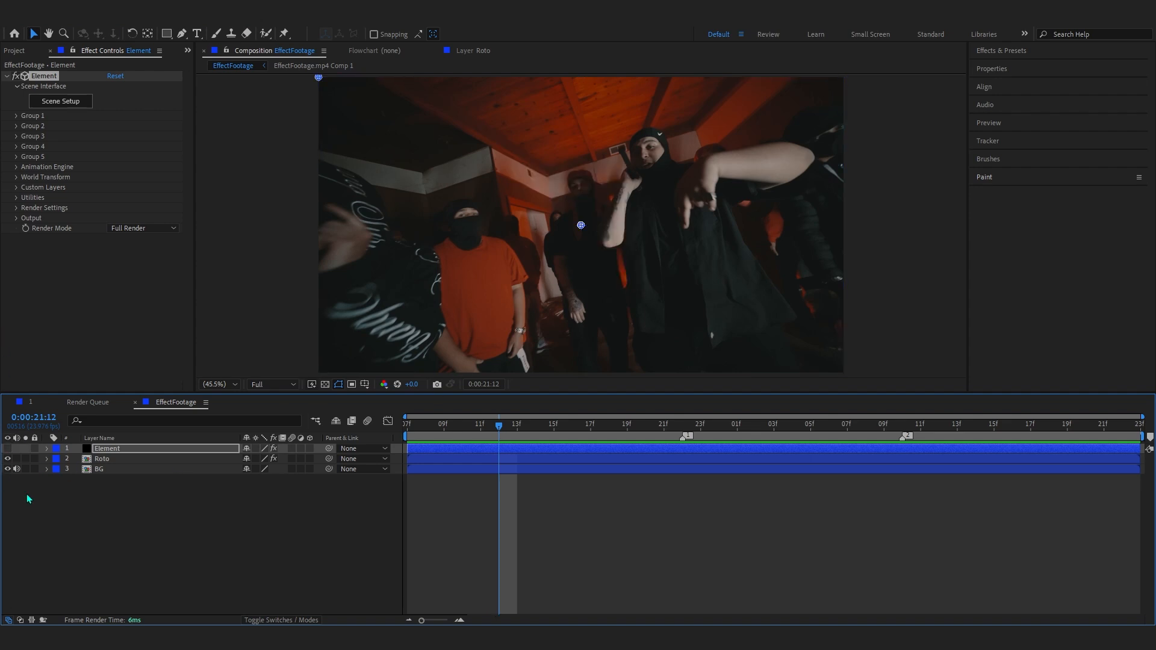
pyautogui.click(122, 470)
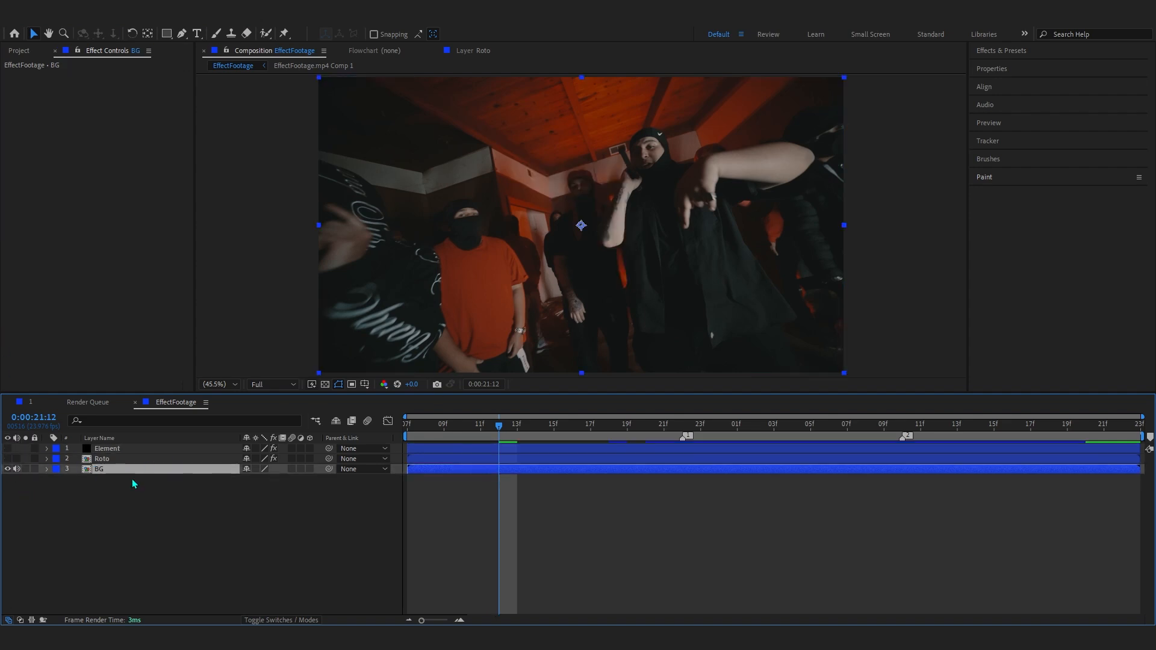
pyautogui.press('space')
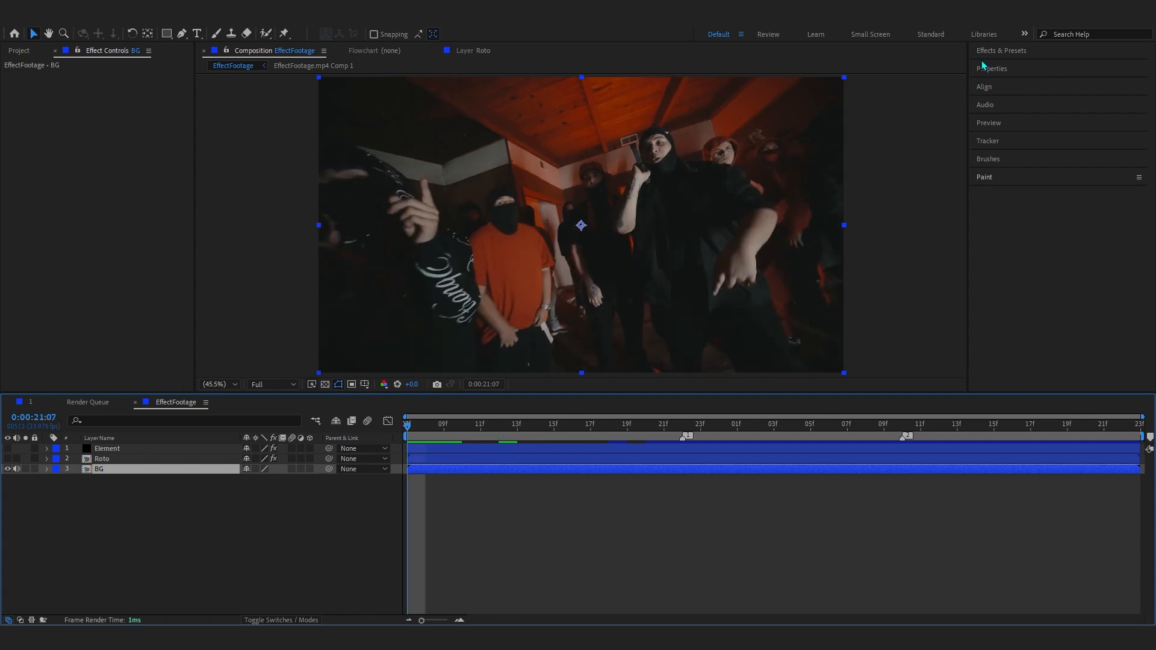
pyautogui.click(988, 140)
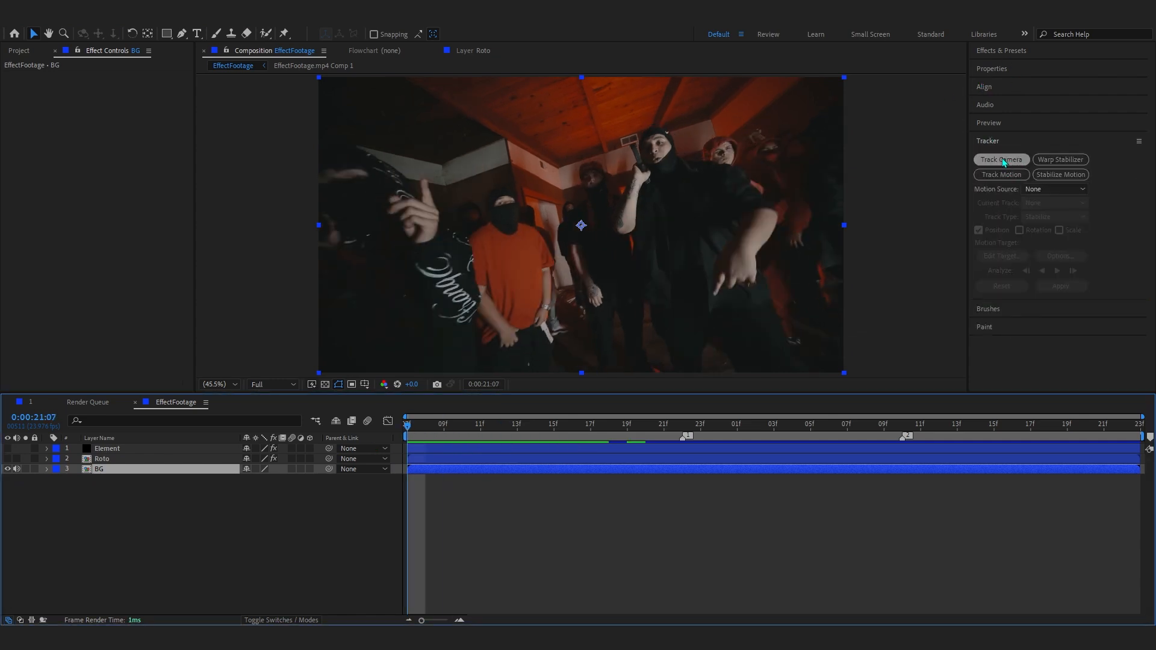
pyautogui.click(1004, 161)
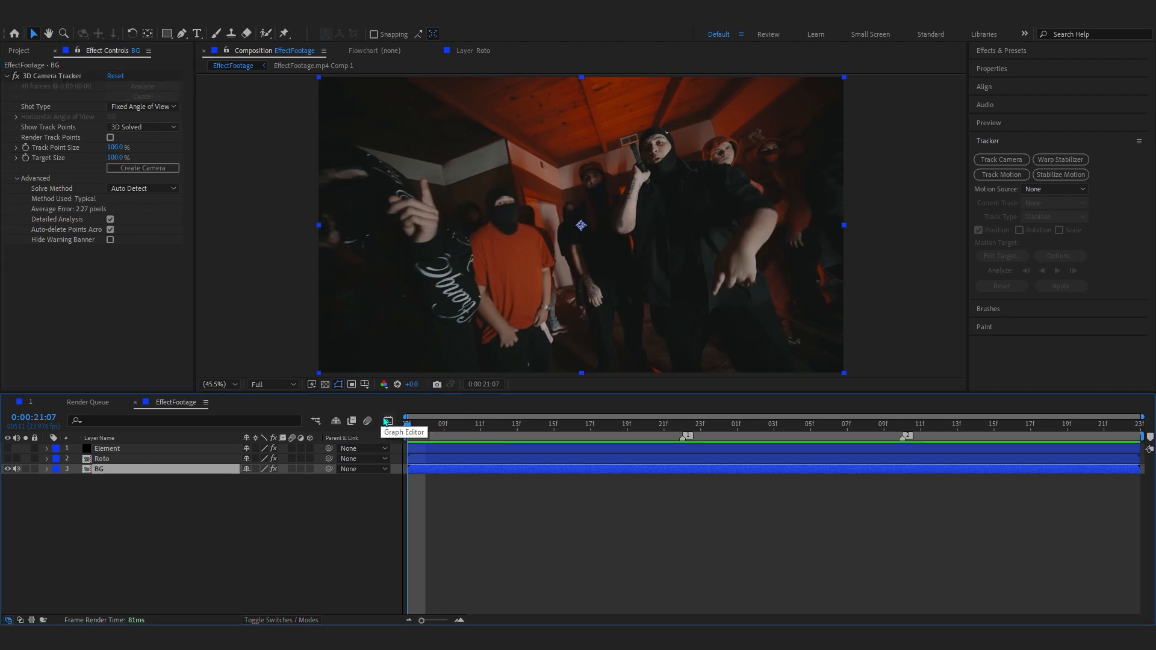
# Show the BG layer's track points, select the ones on the ceiling at 0:00:22:16 and create a solid and camera from them
pyautogui.click(345, 390)
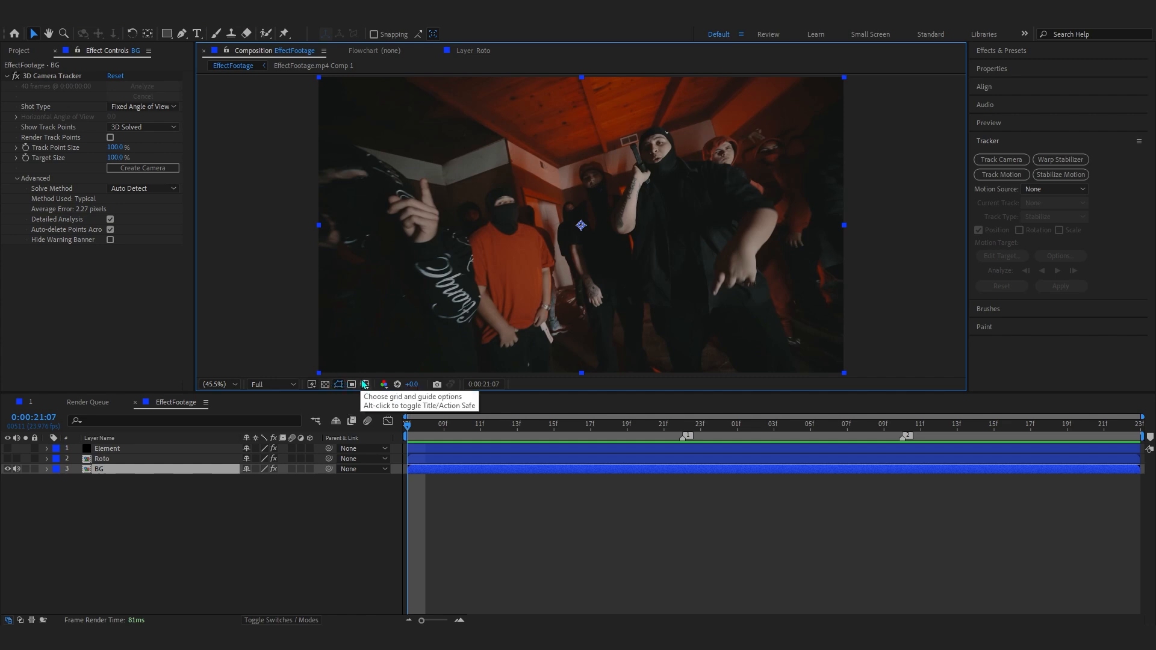
pyautogui.press('space')
pyautogui.click(53, 76)
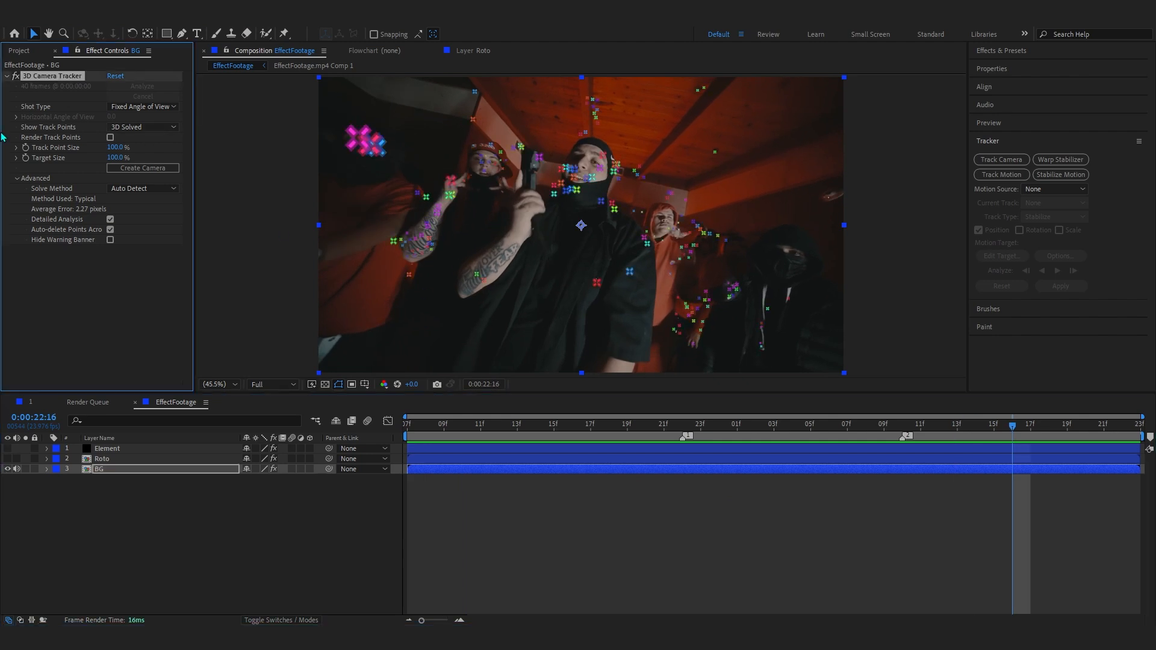
pyautogui.moveTo(919, 415); pyautogui.dragTo(730, 475)
pyautogui.press('space')
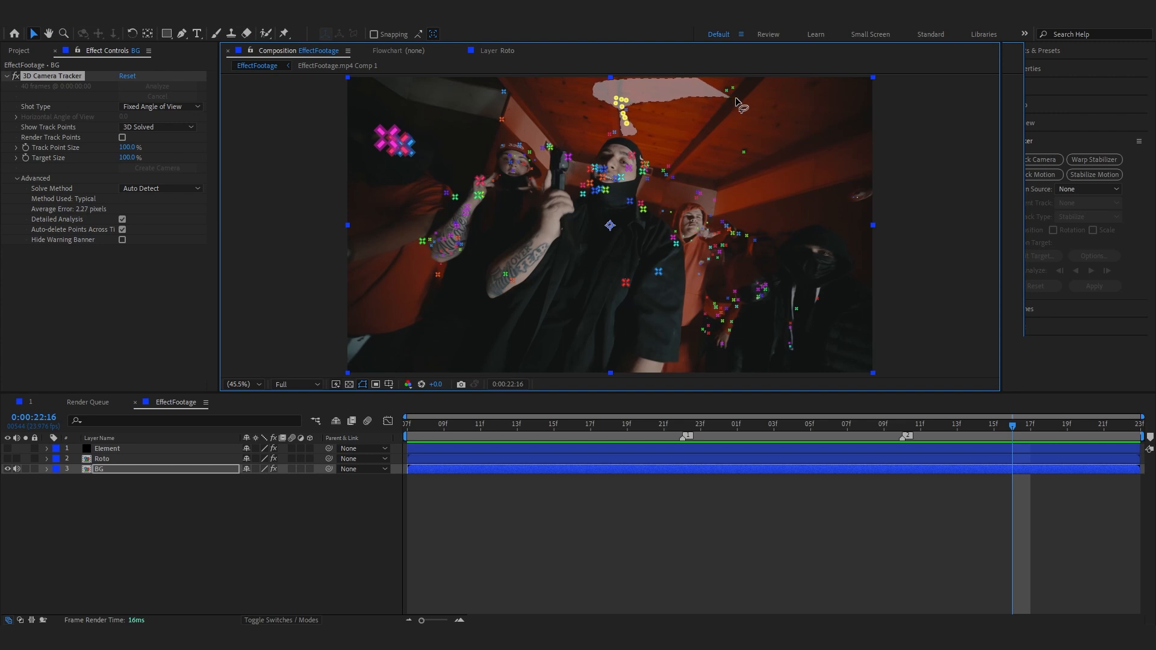
pyautogui.moveTo(744, 80)
pyautogui.mouseDown()
pyautogui.moveTo(662, 85)
pyautogui.moveTo(639, 114)
pyautogui.mouseUp()
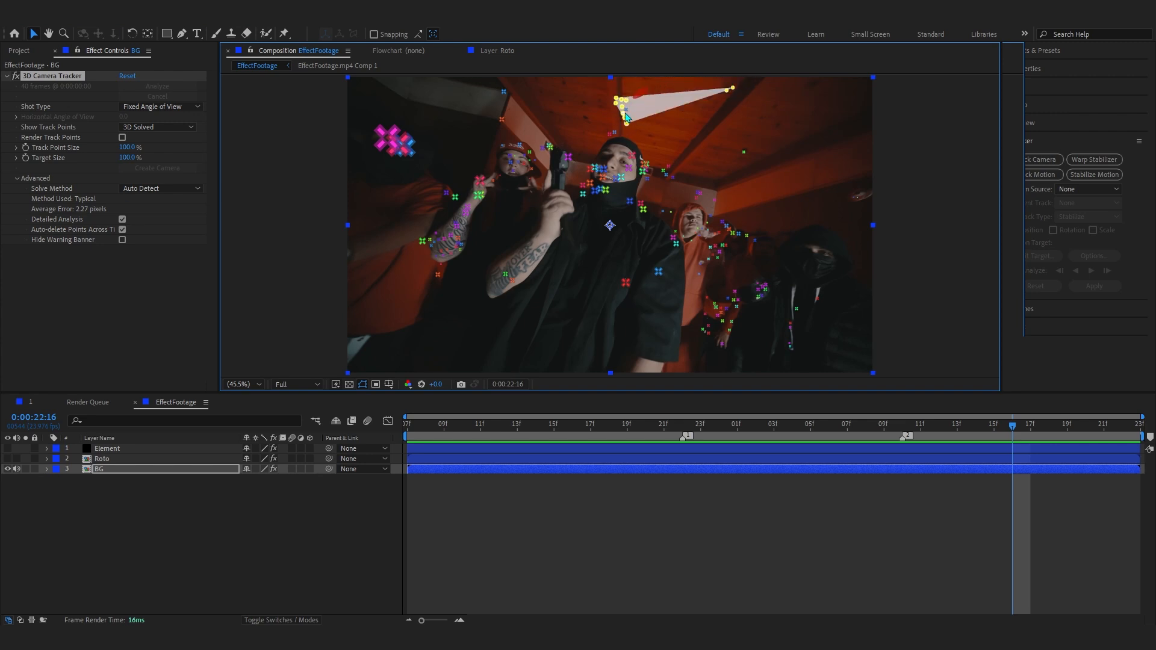
pyautogui.moveTo(636, 109); pyautogui.dragTo(623, 107)
pyautogui.rightClick(623, 107)
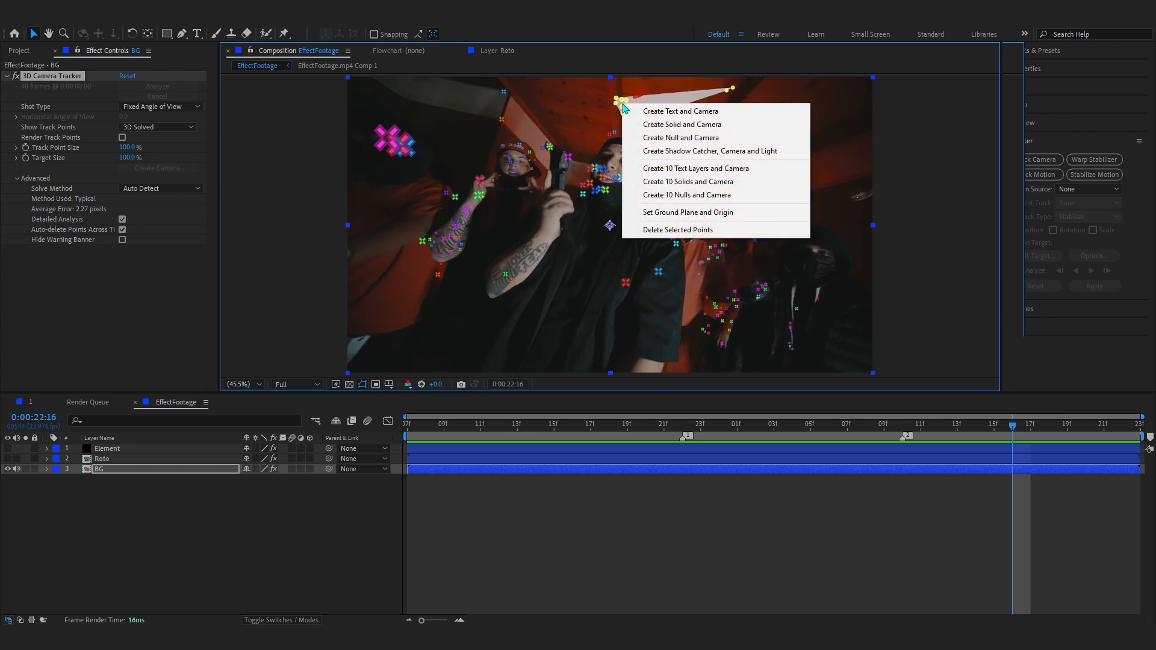
pyautogui.click(668, 124)
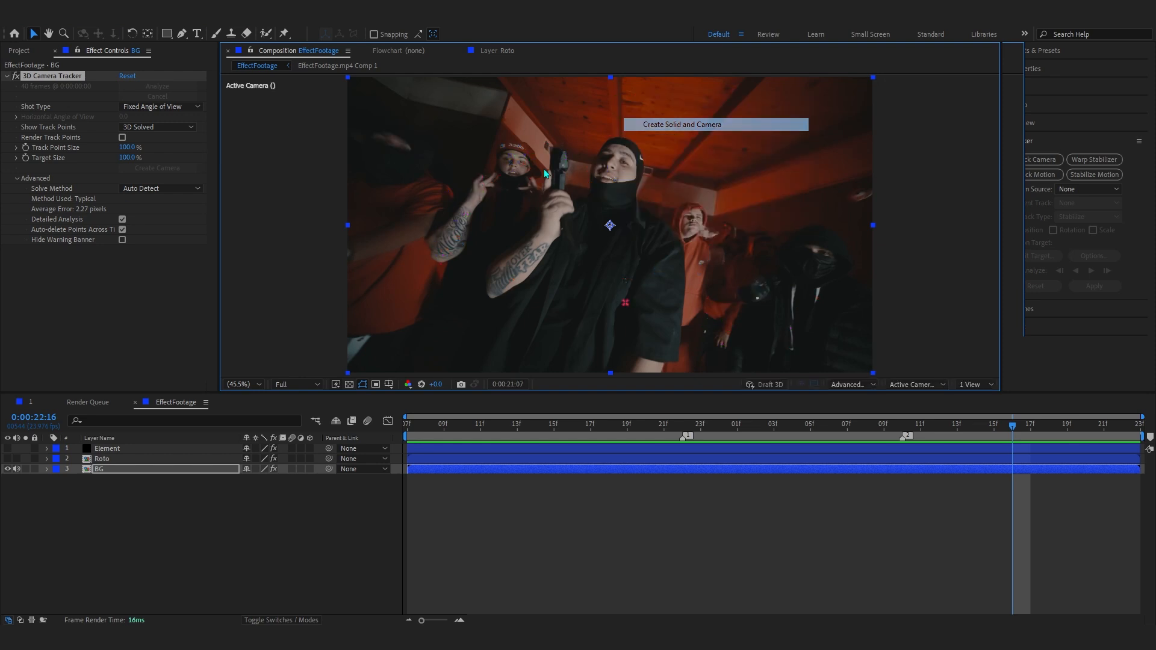
# Play back the composition to check how well the track solid sticks to the ceiling
pyautogui.moveTo(1012, 425); pyautogui.dragTo(682, 424)
pyautogui.press('space')
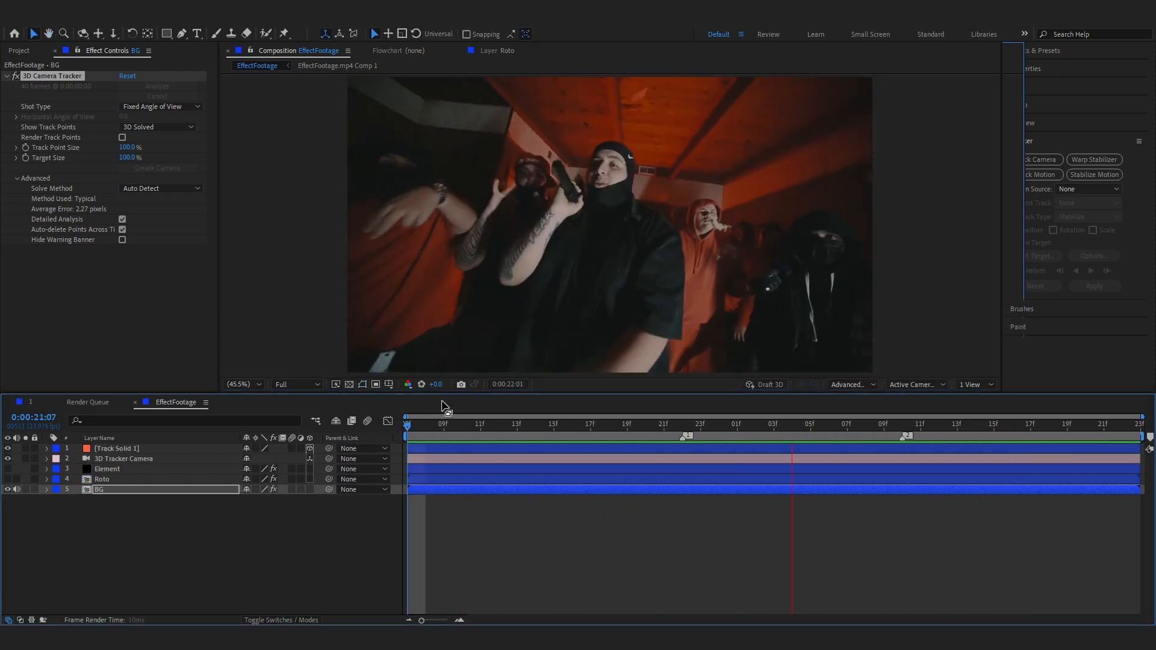
pyautogui.press('space')
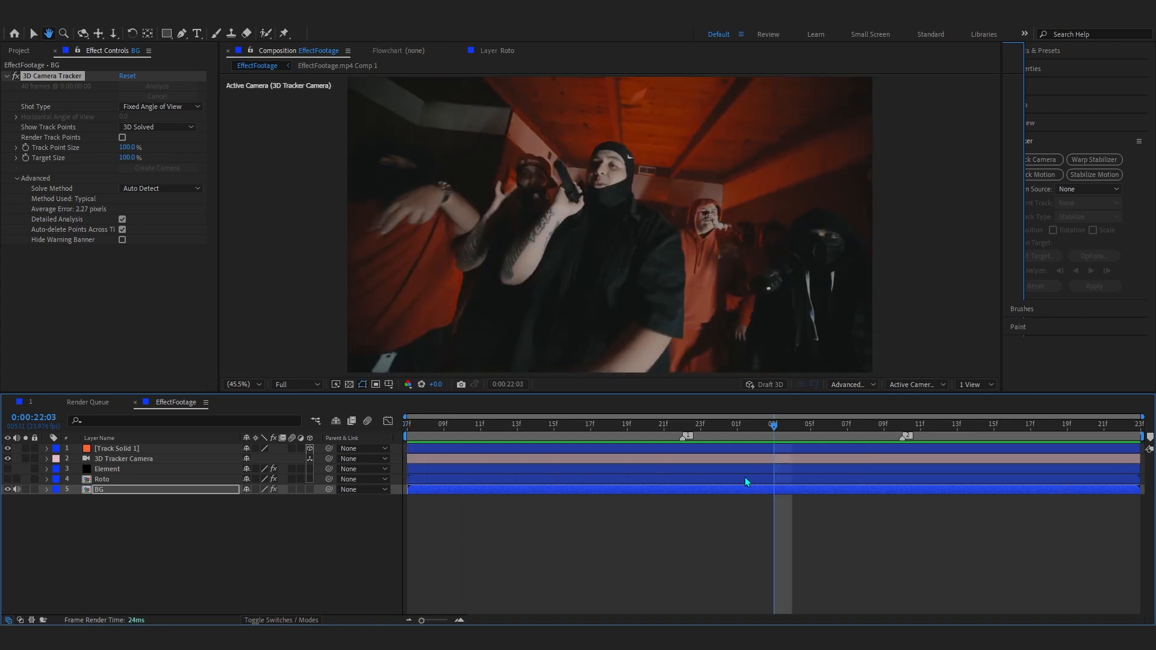
pyautogui.press('space')
pyautogui.press('space')
pyautogui.moveTo(730, 518); pyautogui.dragTo(794, 521)
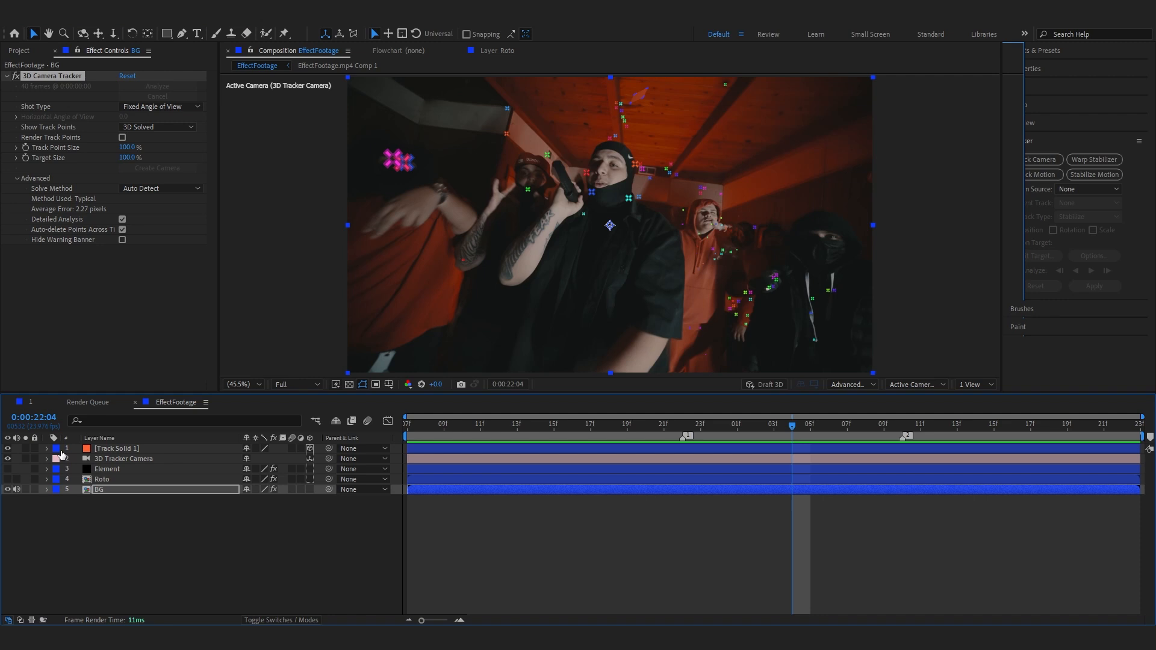
# Delete the 3D Tracker Camera and Track Solid 1 layers
pyautogui.click(129, 458)
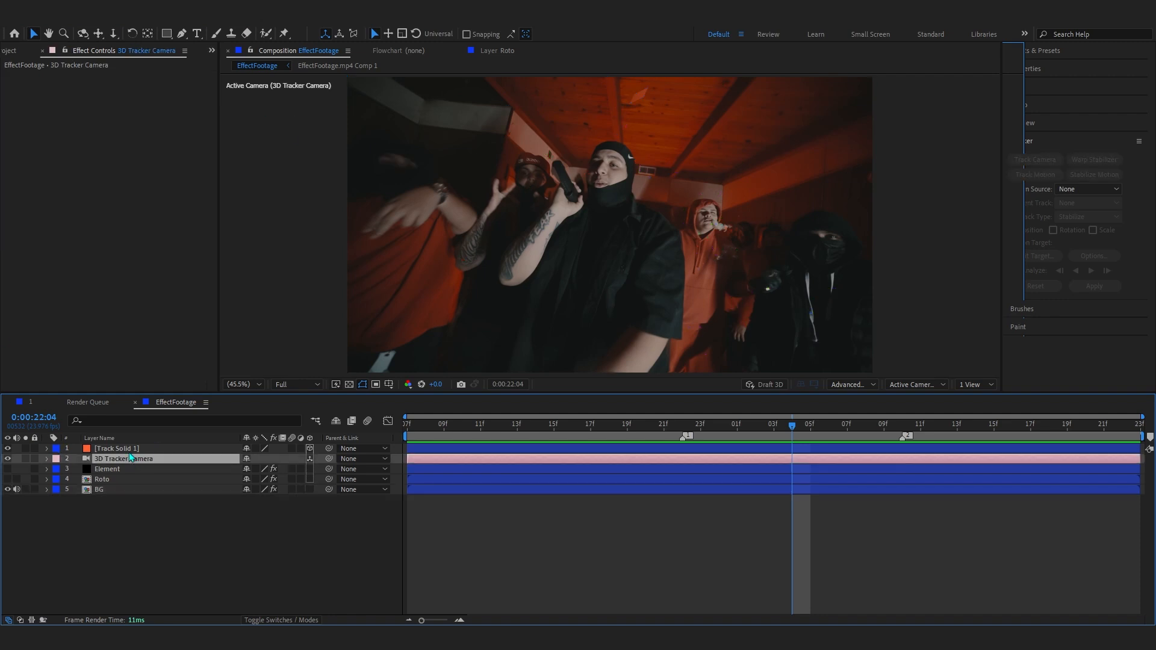
pyautogui.press('Delete')
pyautogui.click(103, 448)
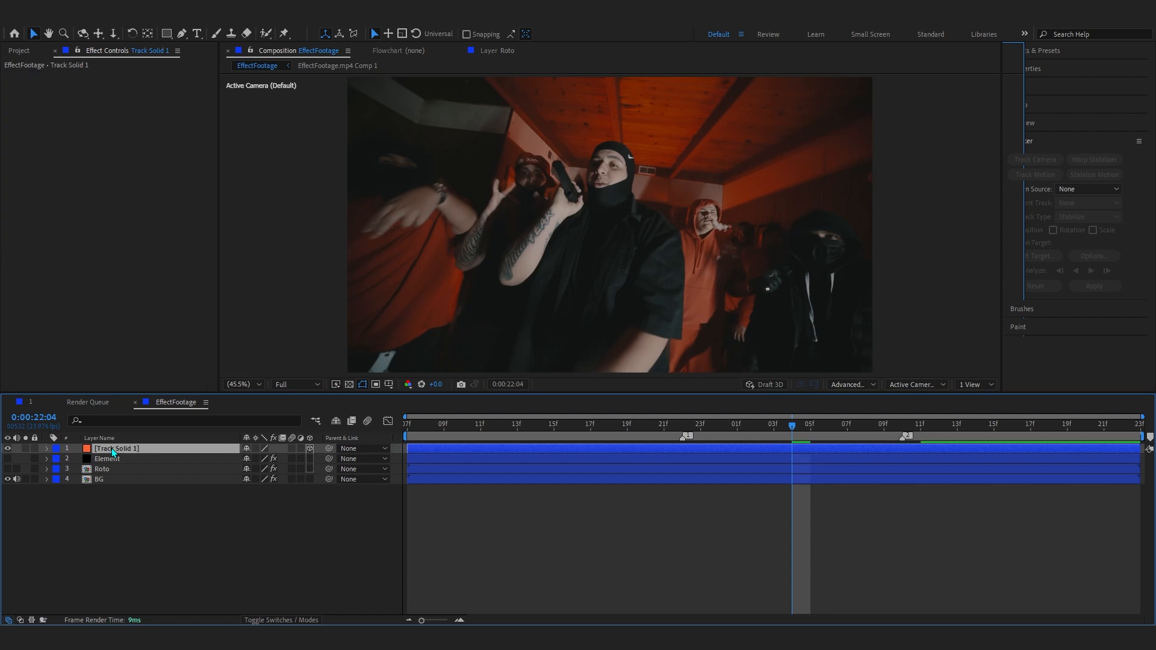
pyautogui.press('Delete')
# Open the BG layer's nested composition, select EffectFootage.mp4 and collapse its Twixtor Pro settings
pyautogui.click(99, 469)
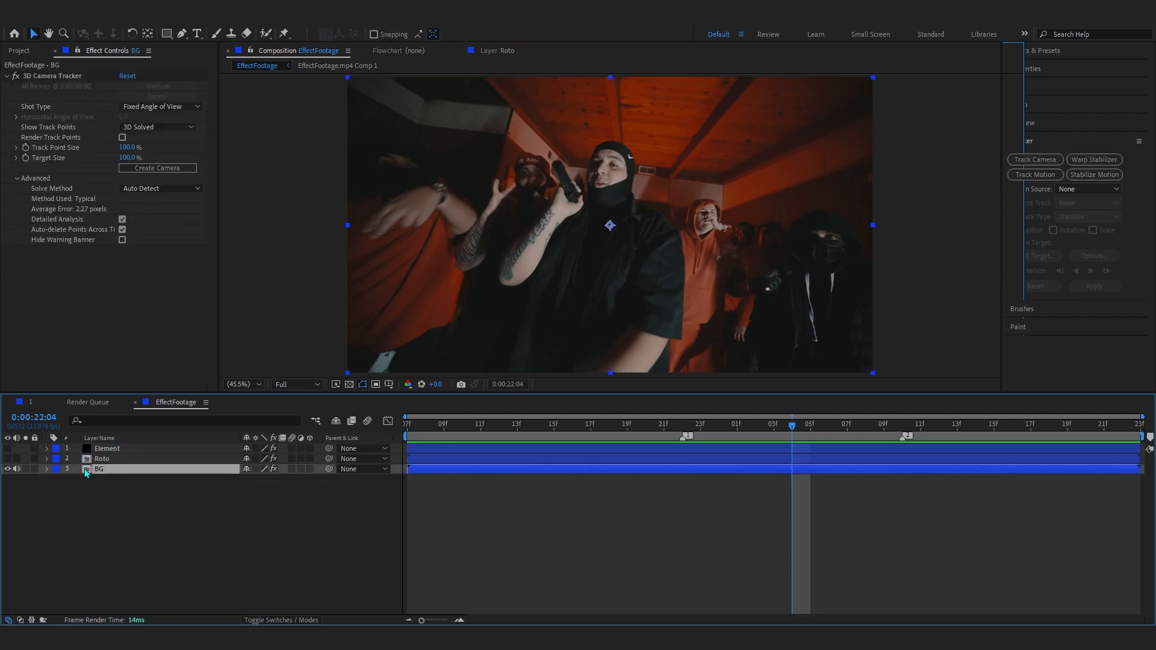
pyautogui.click(84, 480)
pyautogui.click(92, 467)
pyautogui.doubleClick(92, 467)
pyautogui.click(145, 449)
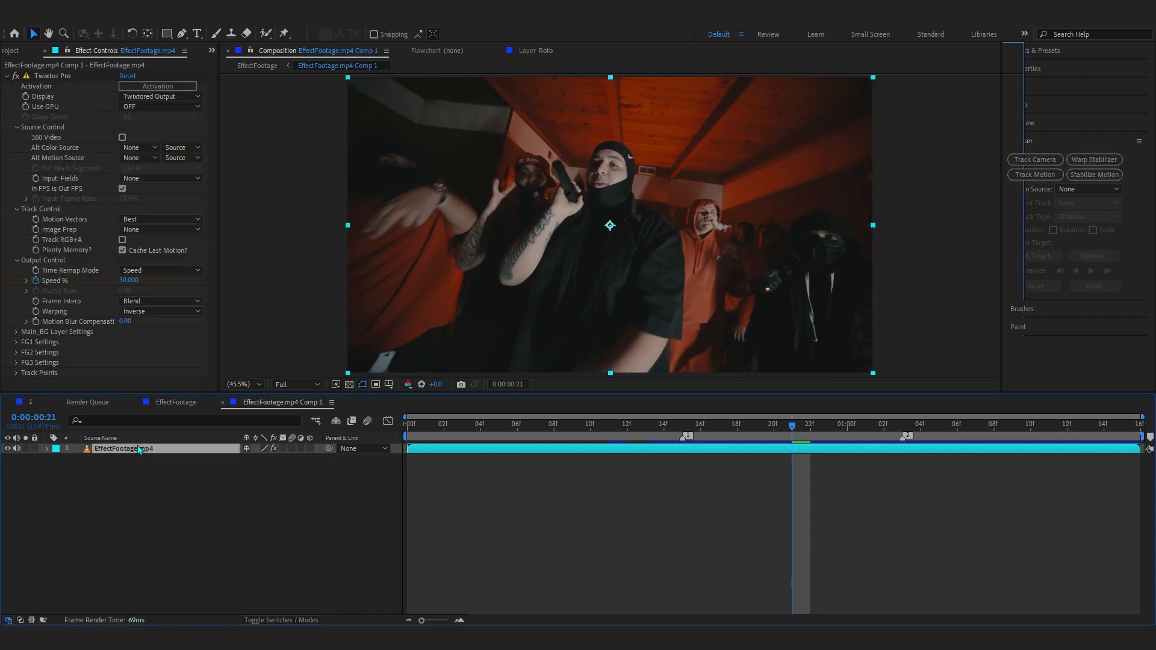
pyautogui.click(15, 78)
pyautogui.click(16, 78)
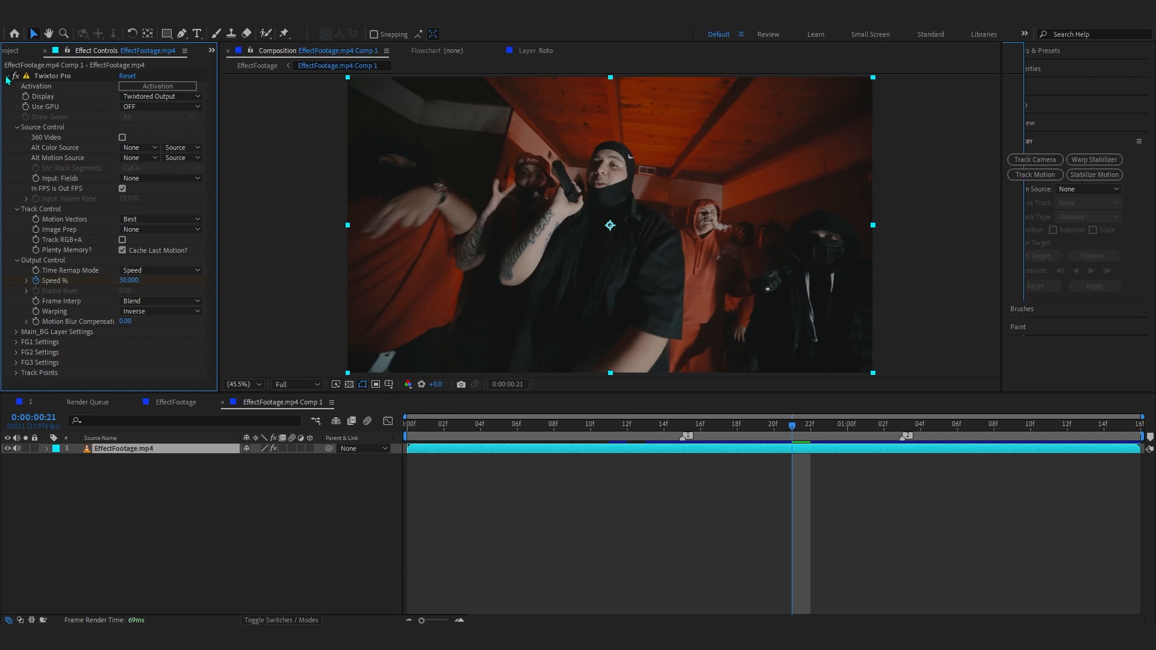
pyautogui.click(7, 77)
# Apply the Unsharp Mask effect to the EffectFootage.mp4 layer
pyautogui.hotkey('ctrl', 'space')
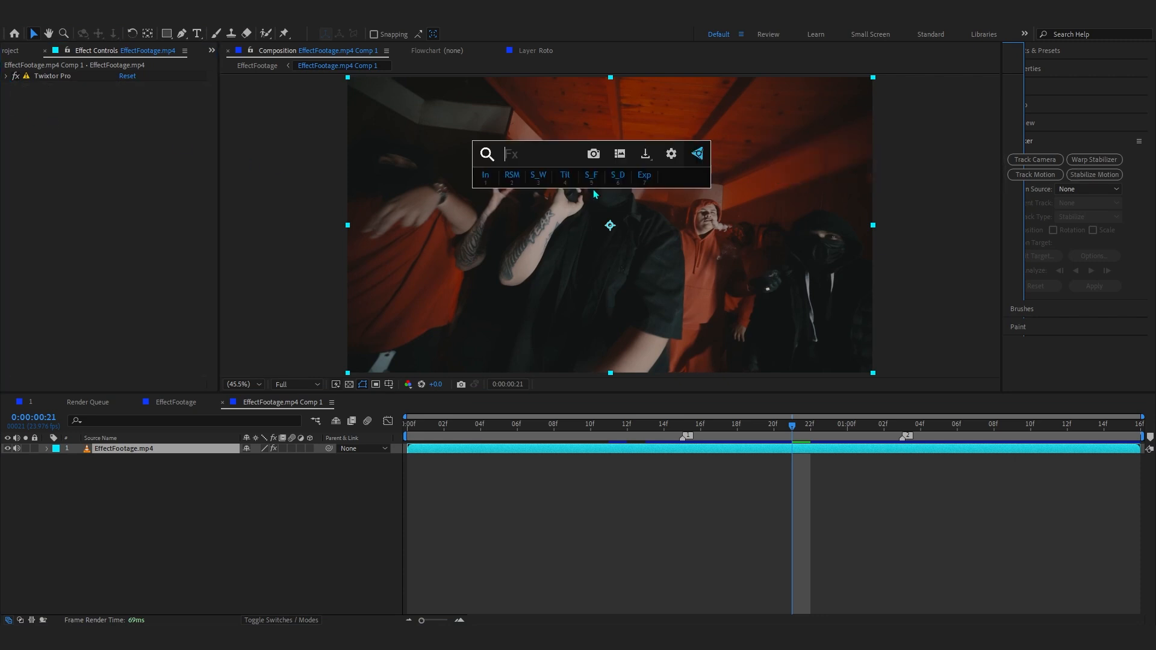
pyautogui.write('unshg')
pyautogui.press('BackSpace')
pyautogui.press('BackSpace')
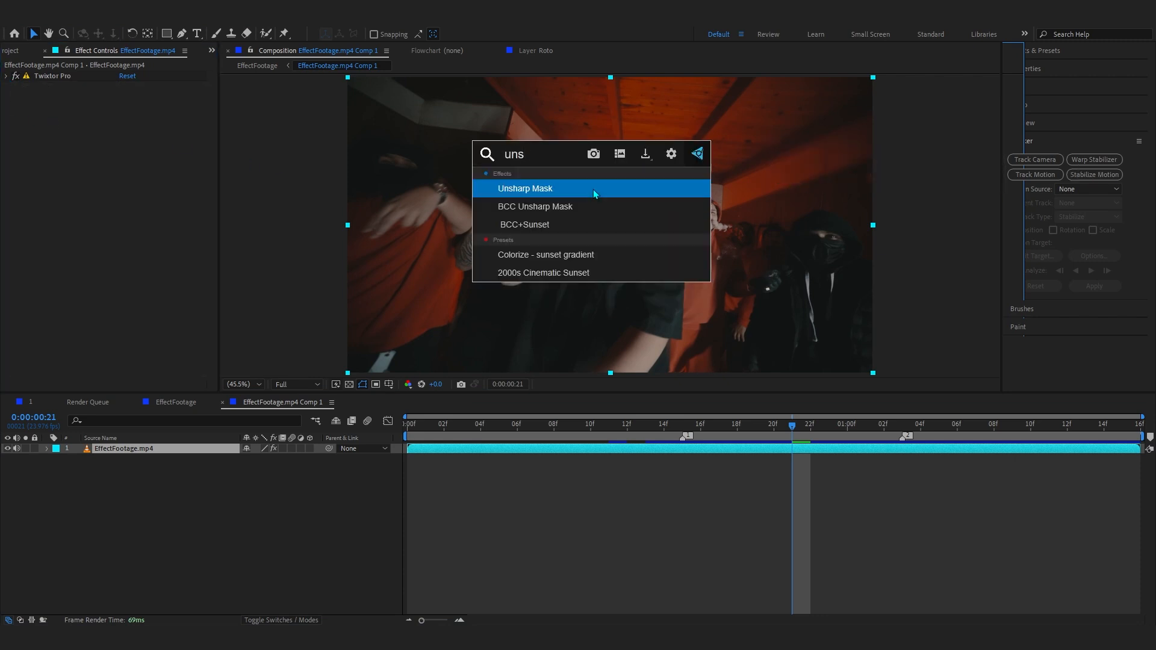
pyautogui.press('Return')
# Set the Unsharp Mask Amount to 229 and Radius to 6.1, previewing the sharpened footage
pyautogui.click(174, 132)
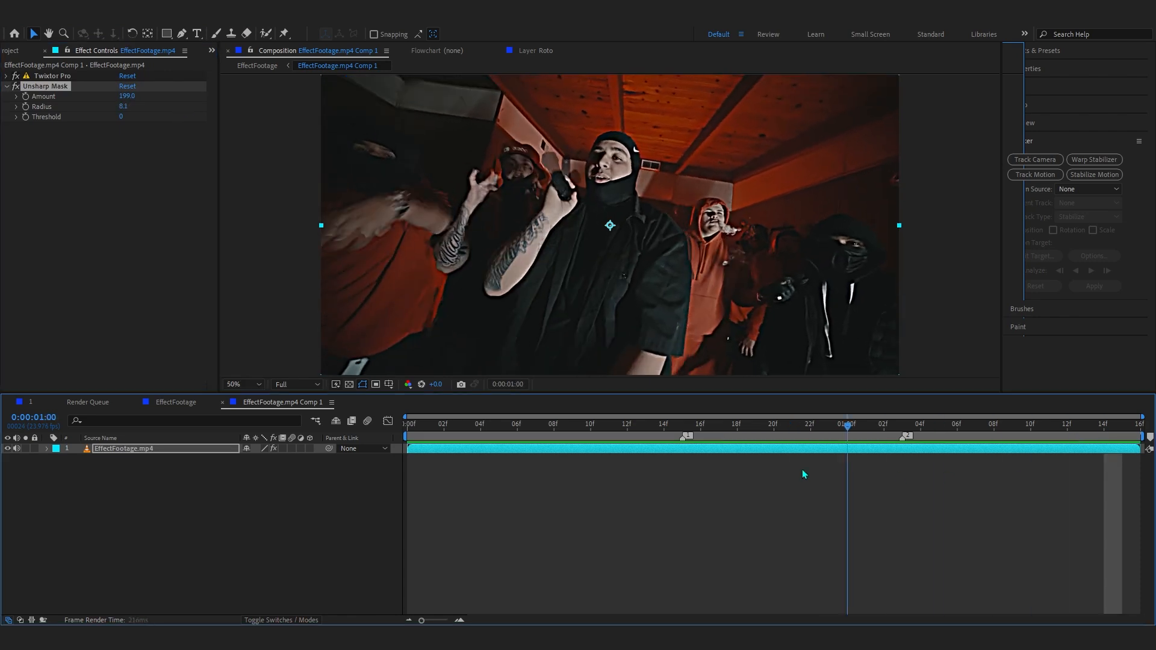
pyautogui.press('space')
pyautogui.scroll(2, 394, 184)
pyautogui.scroll(-2, 422, 178)
pyautogui.moveTo(125, 96)
pyautogui.mouseDown()
pyautogui.moveTo(142, 100)
pyautogui.moveTo(115, 108)
pyautogui.mouseUp()
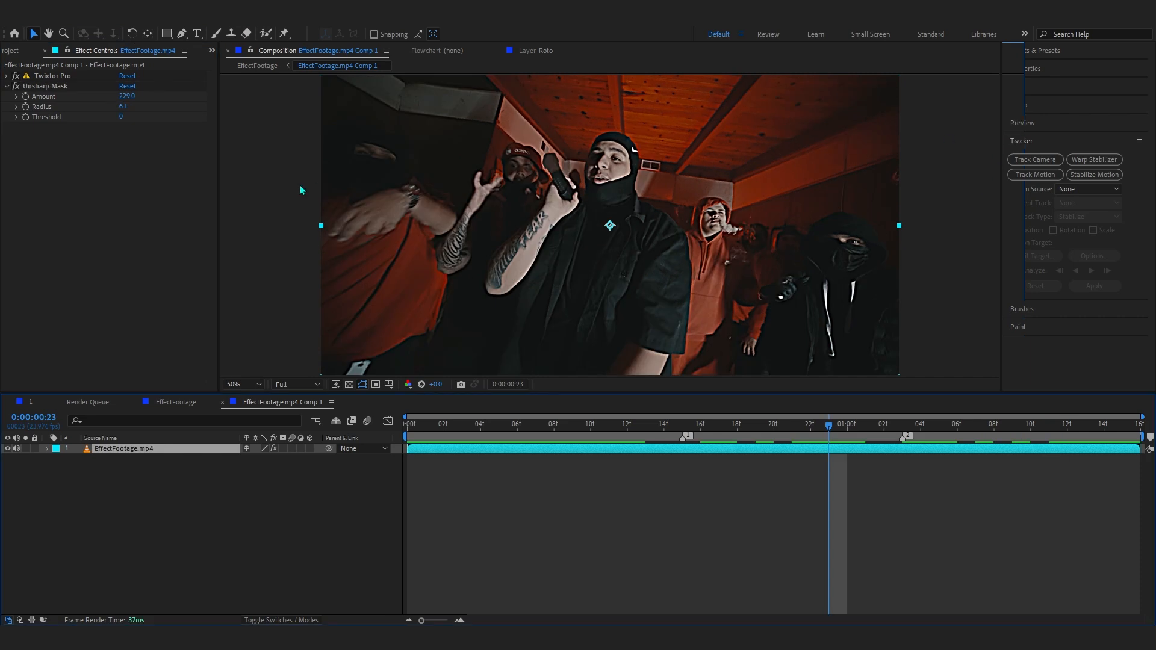
# Apply the Lumetri Color effect to the EffectFootage.mp4 layer
pyautogui.hotkey('ctrl', 'space')
pyautogui.write('lun')
pyautogui.press('BackSpace')
pyautogui.write('m')
pyautogui.press('Return')
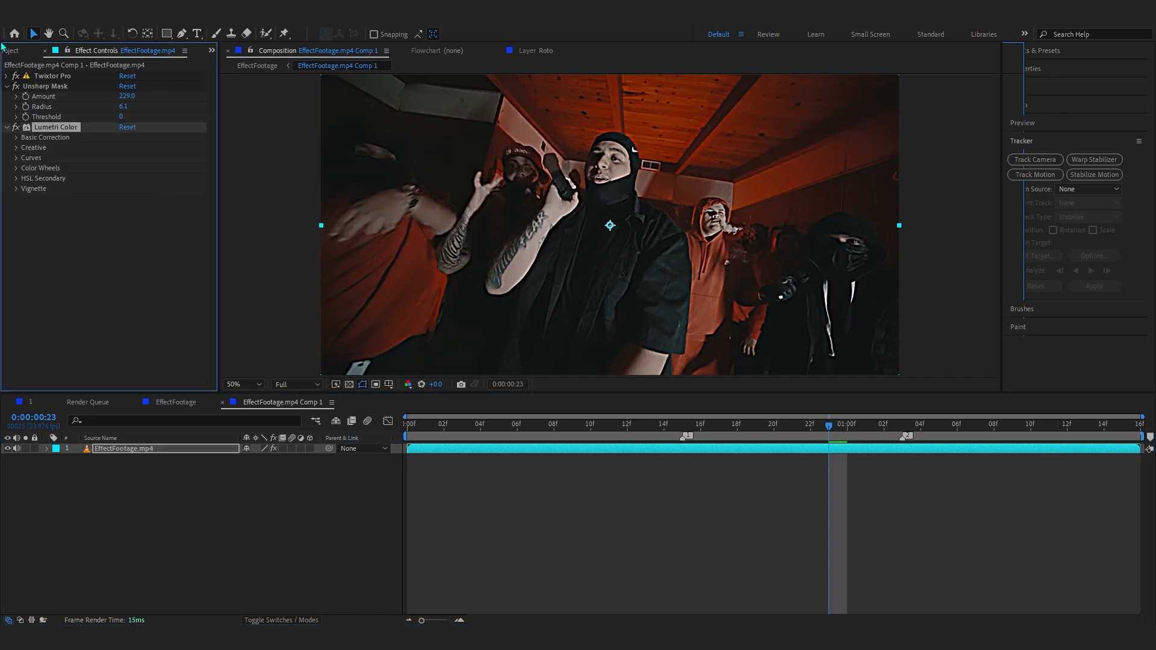
# Set the Lumetri Color Contrast to -64 and Exposure to 0.7, checking the footage at several frames
pyautogui.click(17, 138)
pyautogui.moveTo(126, 241); pyautogui.dragTo(88, 238)
pyautogui.moveTo(810, 428); pyautogui.dragTo(883, 569)
pyautogui.click(123, 231)
pyautogui.moveTo(123, 231); pyautogui.dragTo(128, 233)
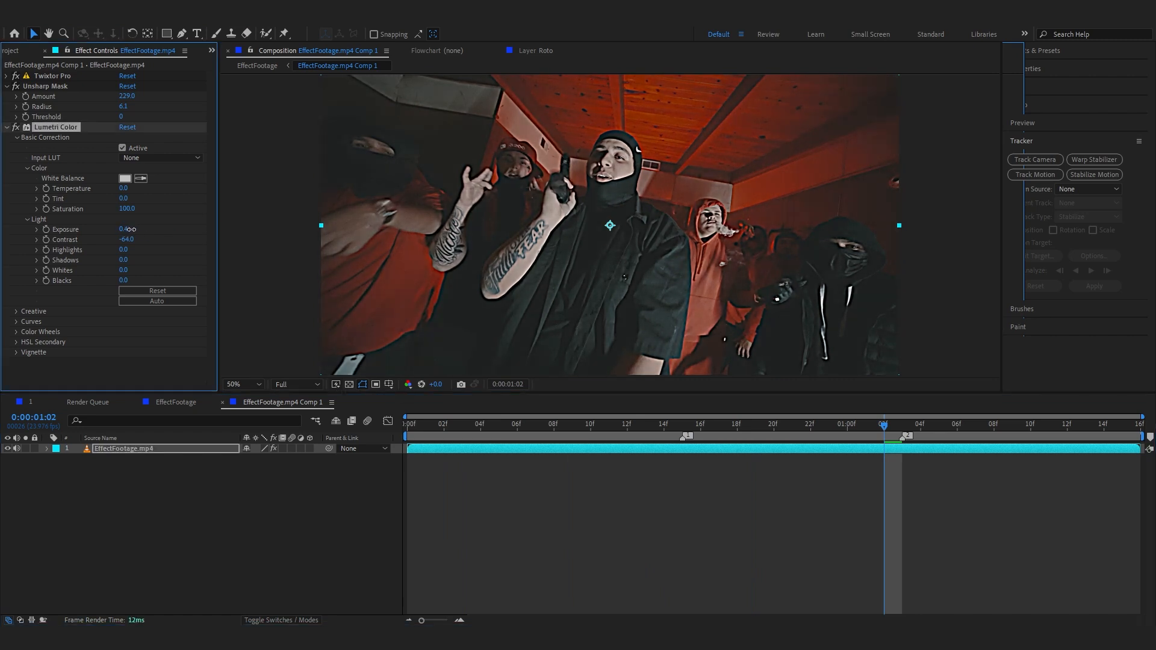
pyautogui.moveTo(943, 427); pyautogui.dragTo(622, 479)
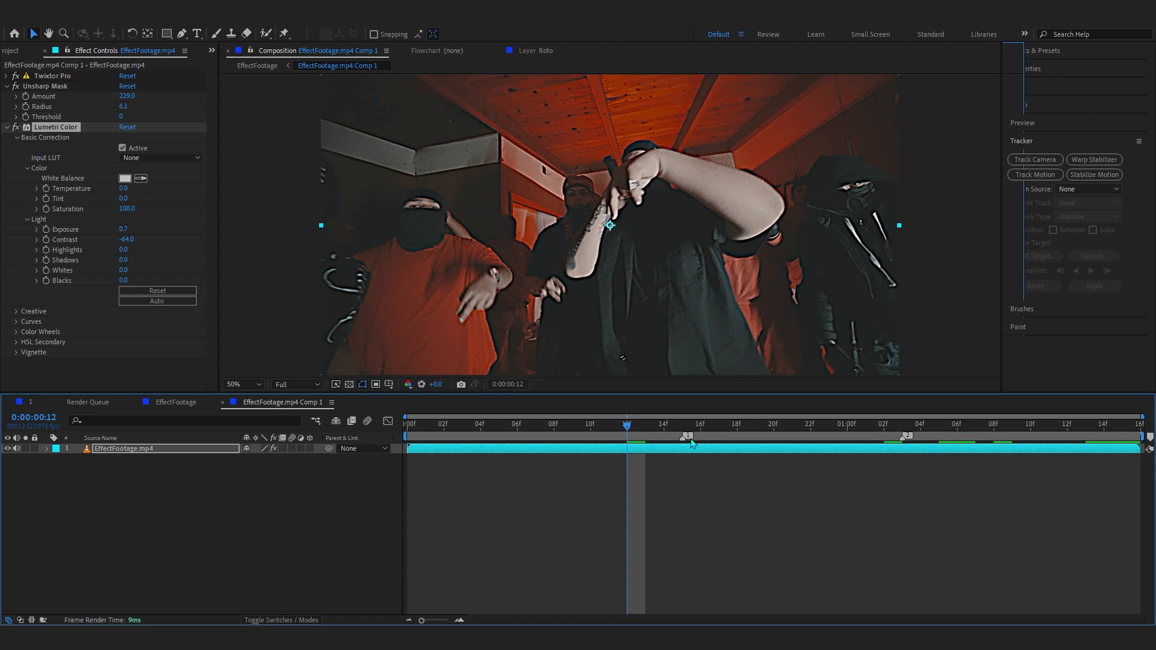
pyautogui.moveTo(775, 426); pyautogui.dragTo(399, 422)
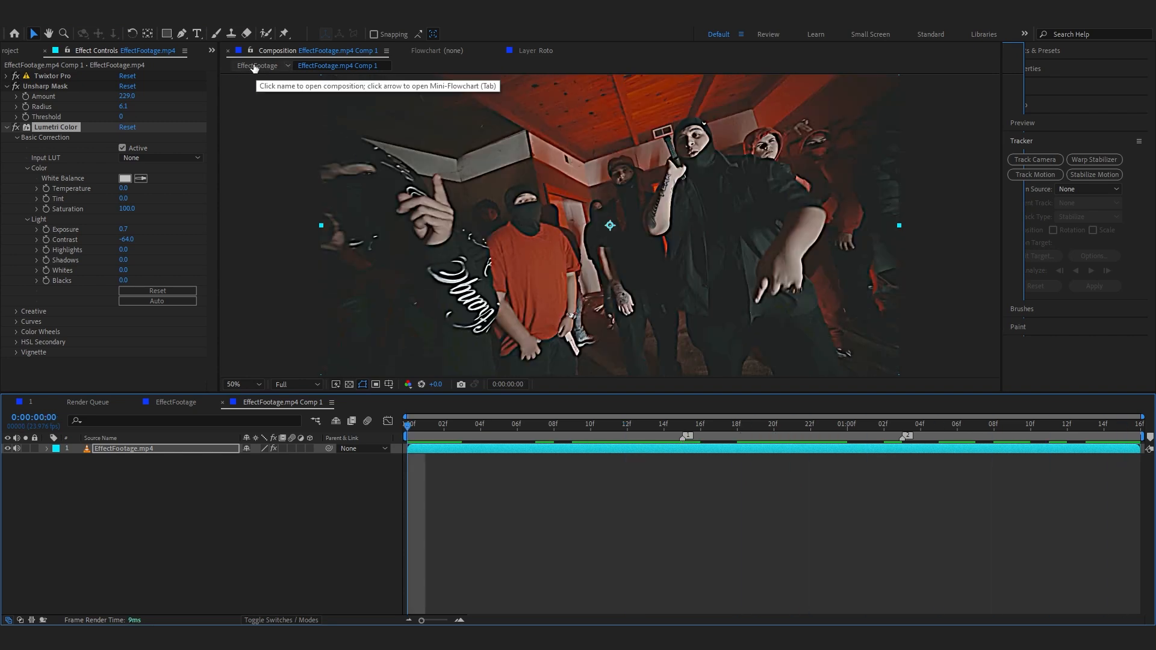
# Return to the EffectFootage composition, re-analyze the BG layer with 3D Camera Tracker and set Track Point Size to 215%
pyautogui.click(254, 68)
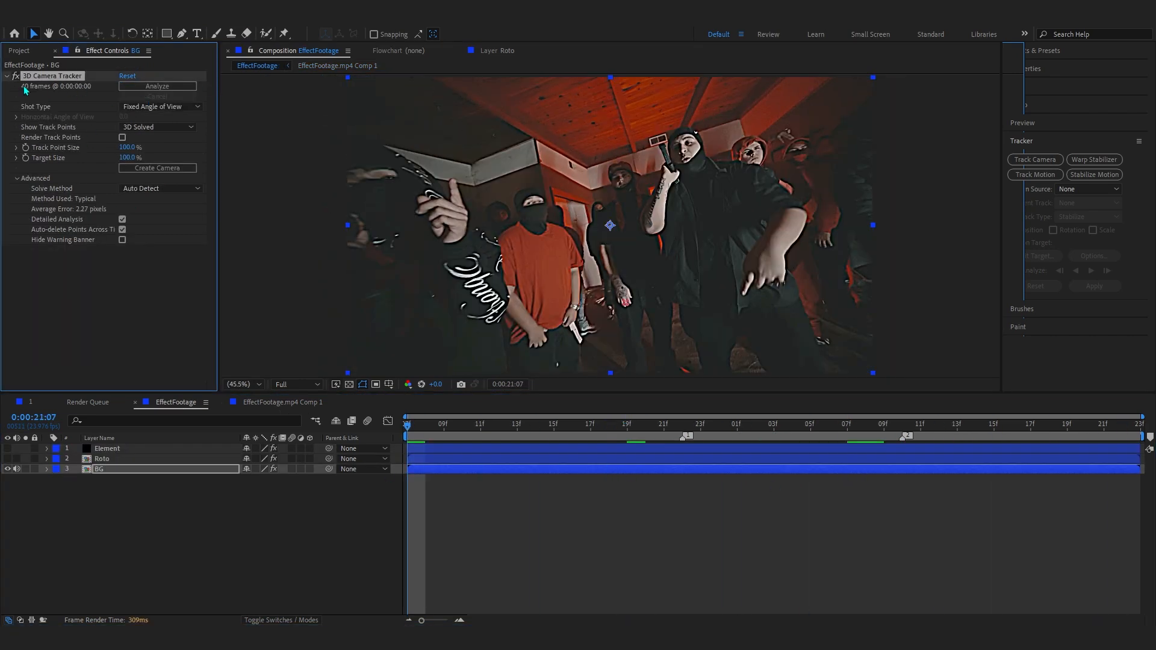
pyautogui.click(136, 86)
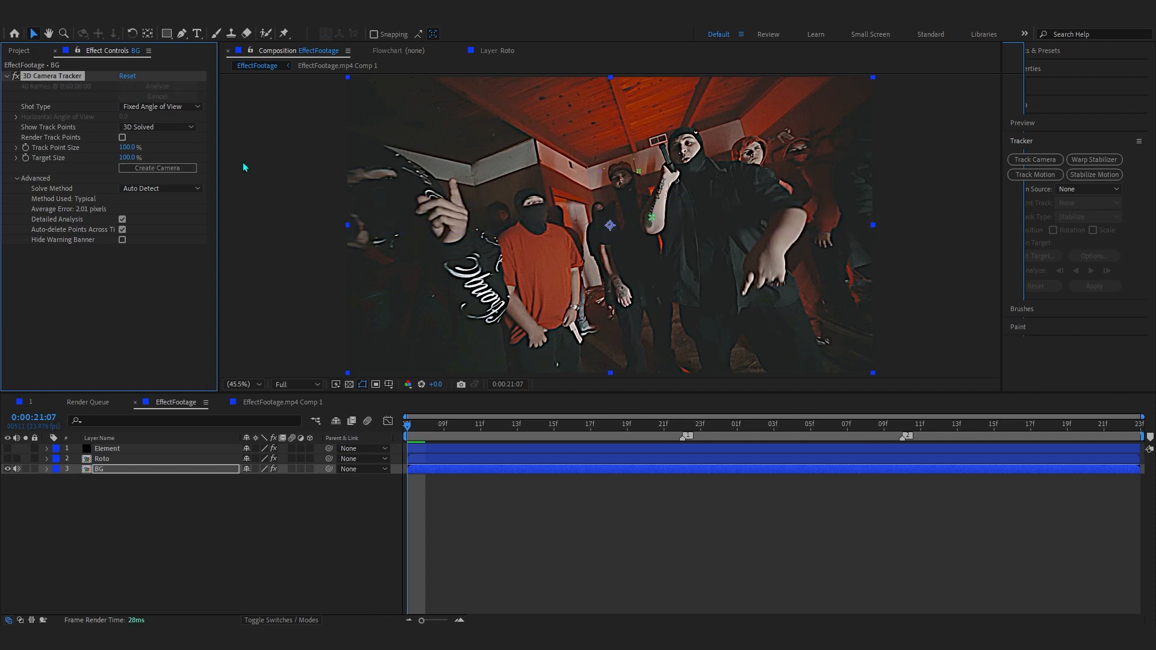
pyautogui.moveTo(128, 148); pyautogui.dragTo(193, 149)
pyautogui.moveTo(423, 429); pyautogui.dragTo(348, 492)
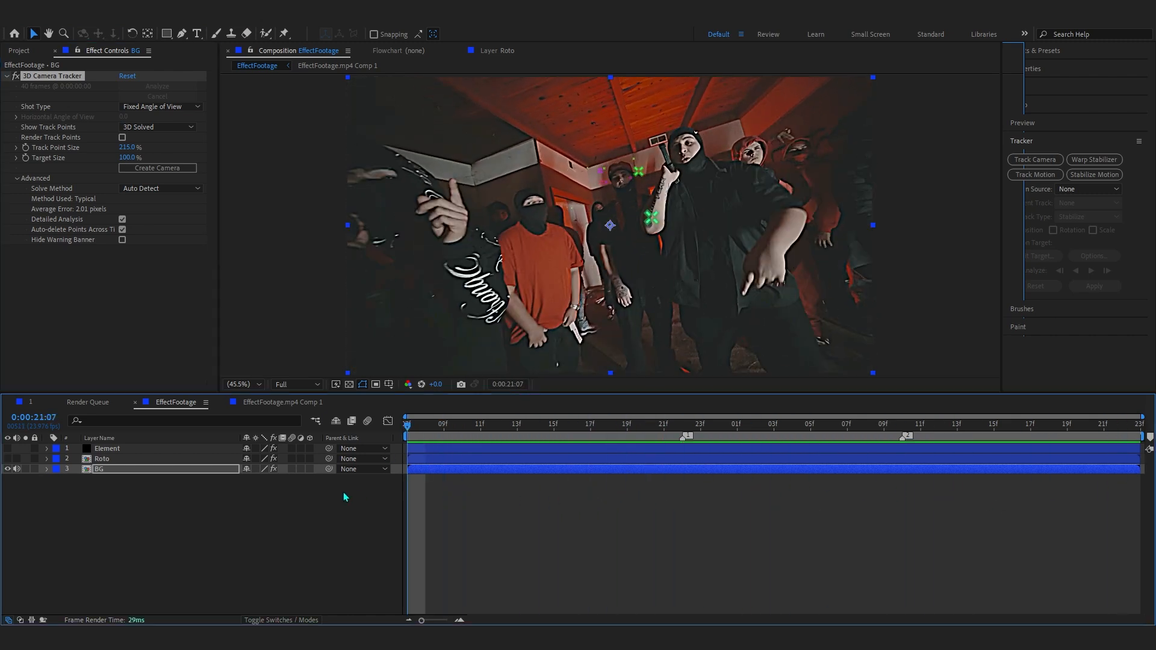
# Select the track points around the back wall corner and create a solid and camera from them
pyautogui.scroll(3, 569, 151)
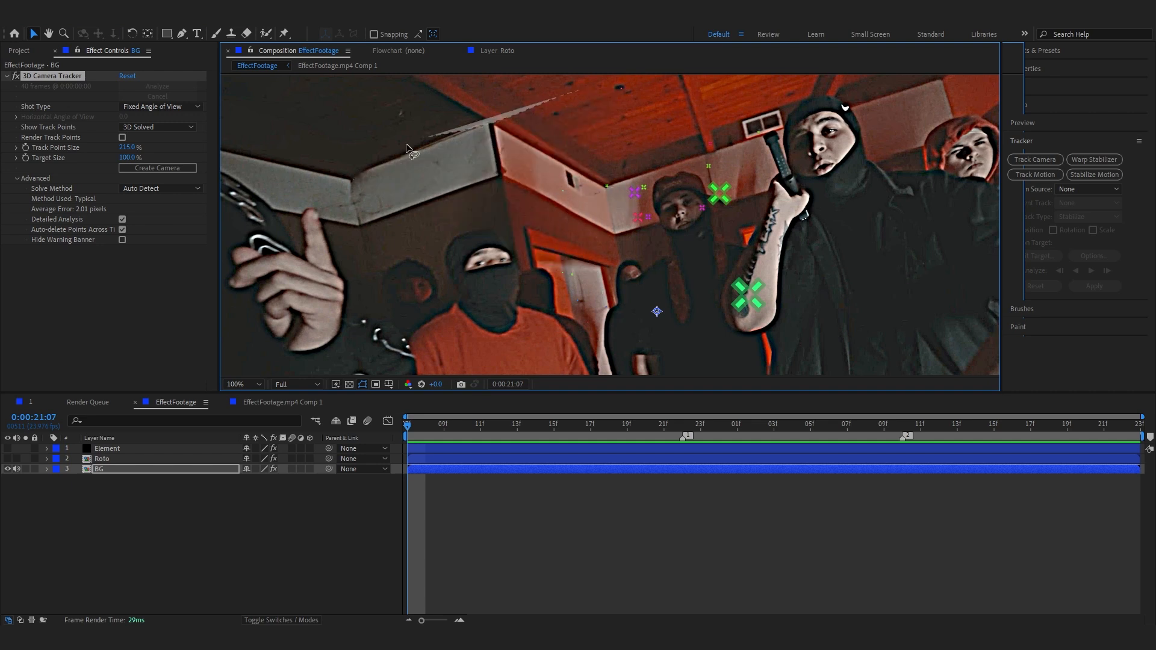
pyautogui.scroll(2, 559, 243)
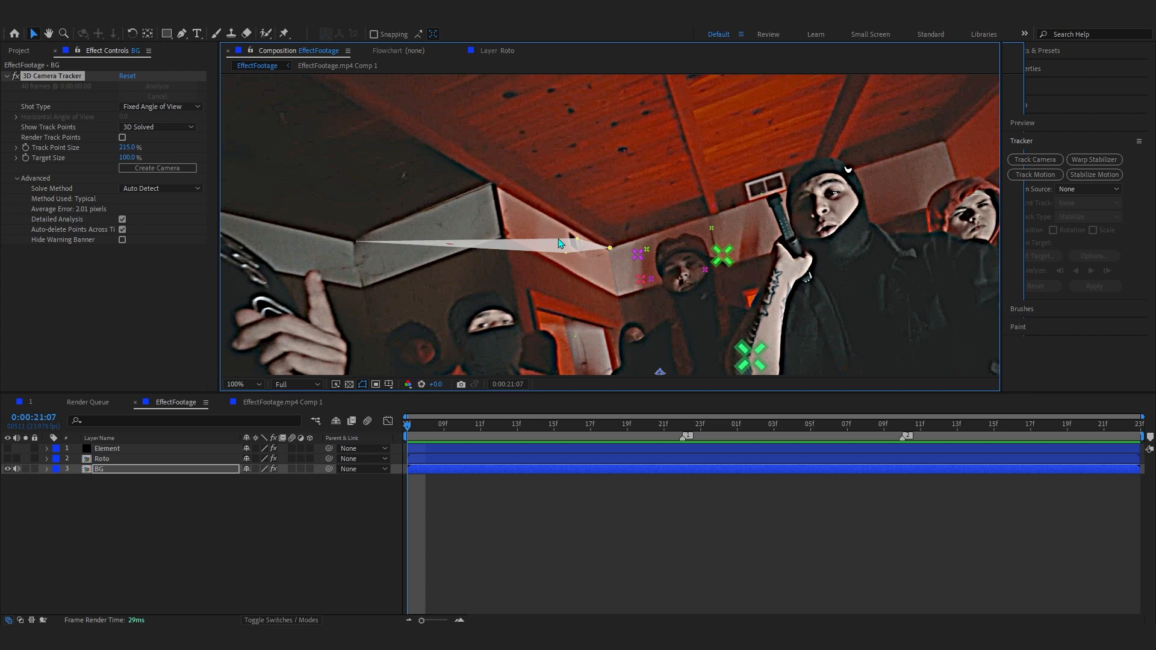
pyautogui.scroll(-2, 558, 243)
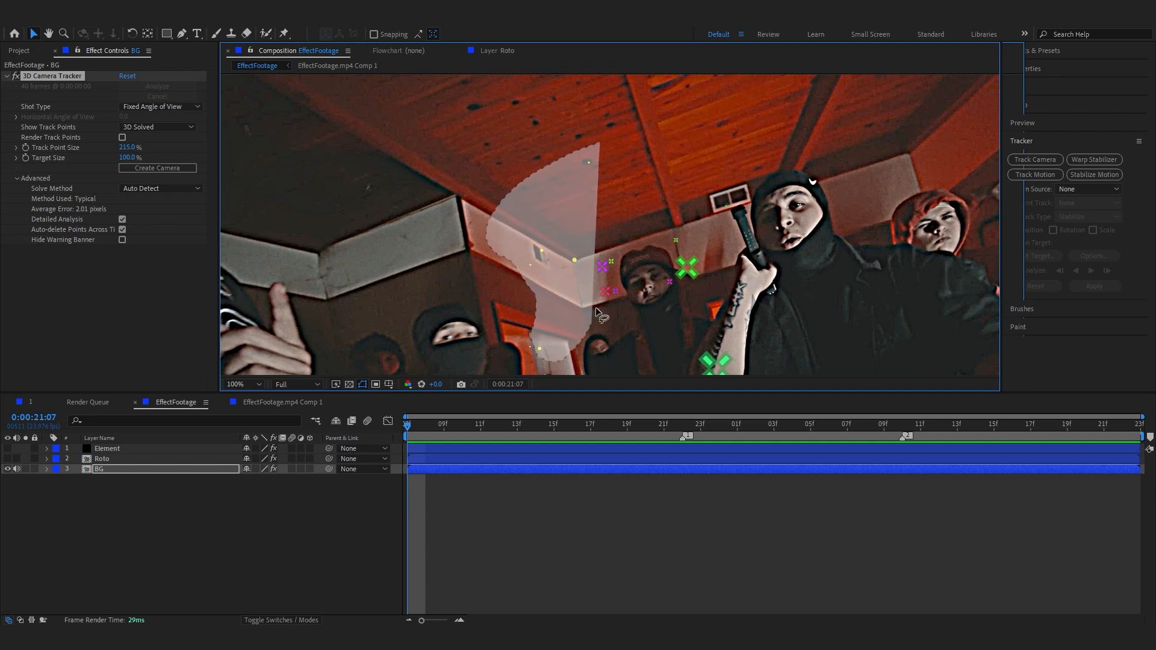
pyautogui.scroll(-2, 551, 294)
pyautogui.rightClick(584, 236)
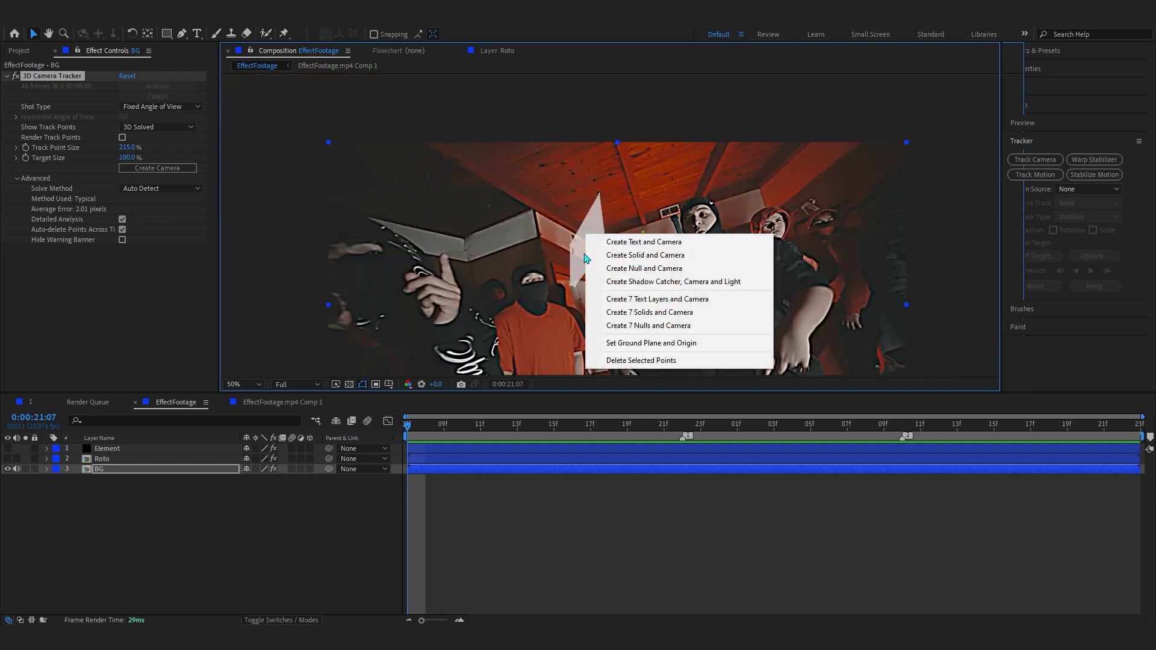
pyautogui.rightClick(584, 254)
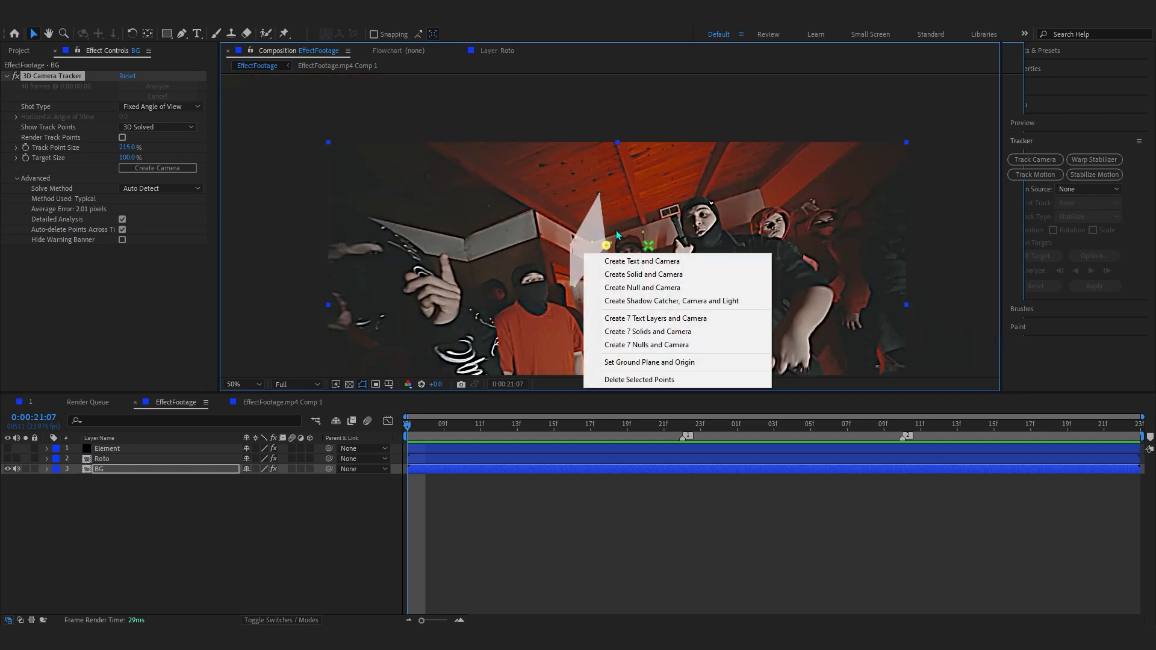
pyautogui.click(602, 279)
# Set the Y Rotation of the Track Solid 1 layer to -60°
pyautogui.click(529, 451)
pyautogui.press('s')
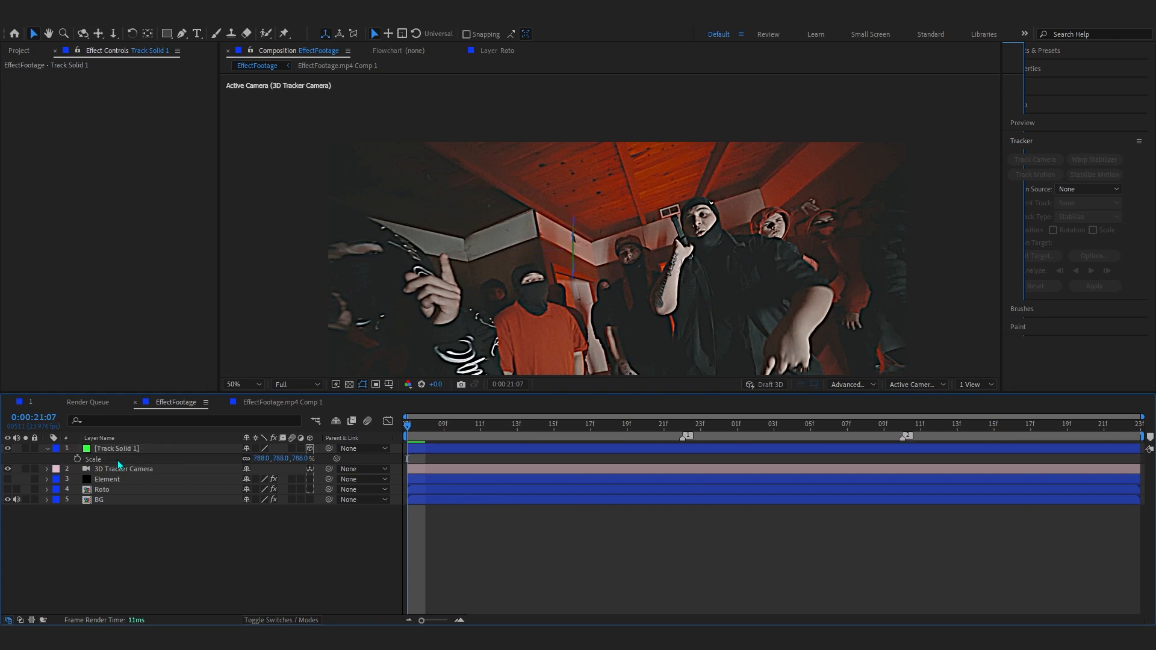
pyautogui.press('r')
pyautogui.moveTo(256, 481); pyautogui.dragTo(221, 480)
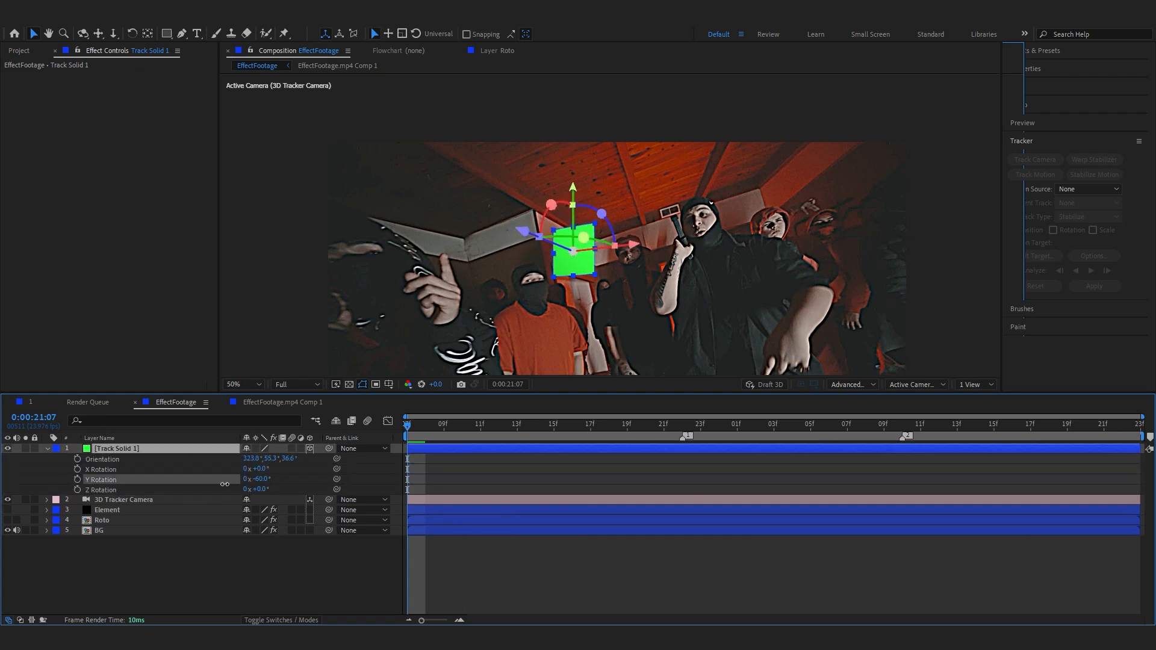
# Play back the composition to check how the green solid tracks, and hide the Track Solid 1 layer
pyautogui.moveTo(408, 426); pyautogui.dragTo(590, 304)
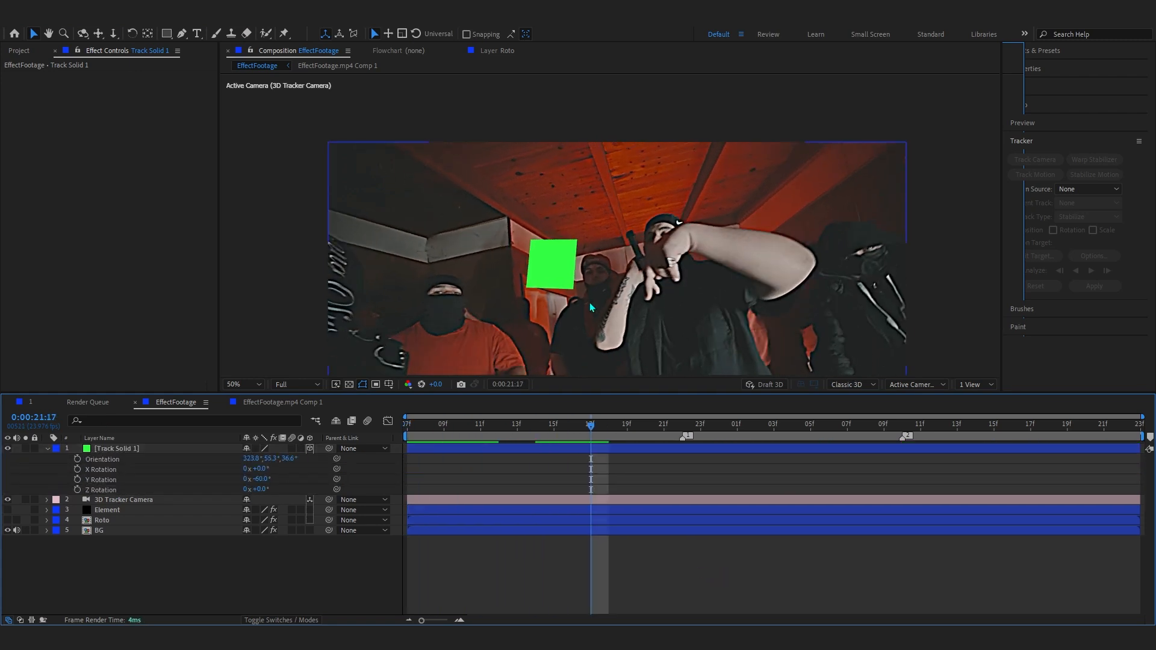
pyautogui.press('space')
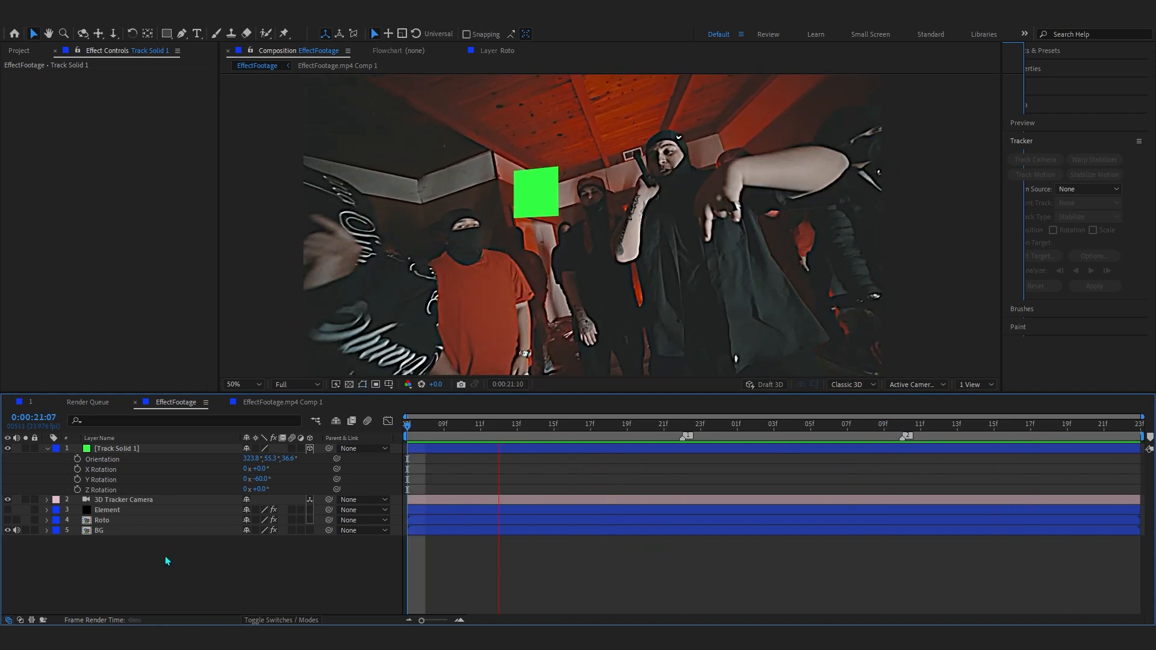
pyautogui.press('space')
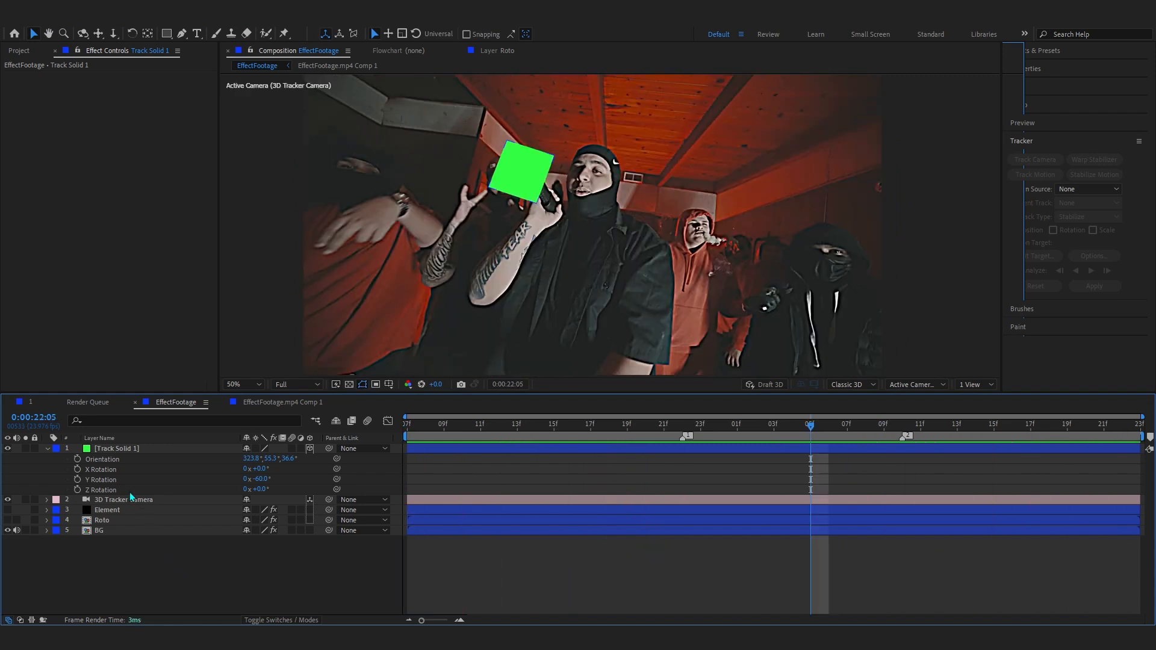
pyautogui.click(111, 452)
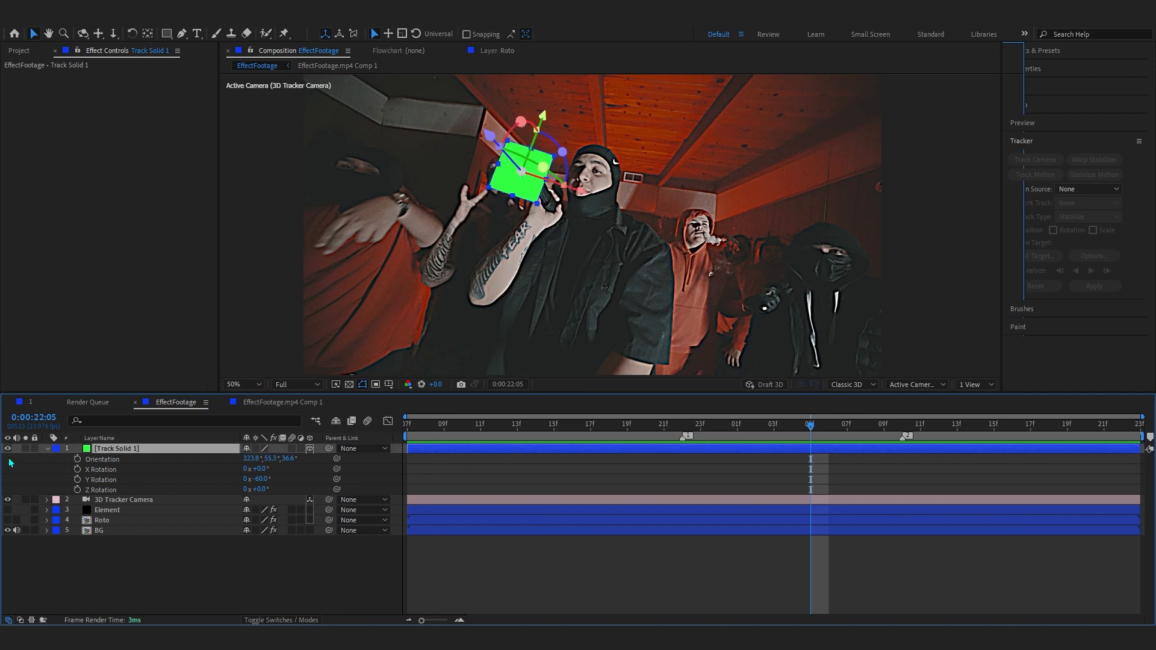
pyautogui.click(8, 448)
# Open the BG layer's nested composition and disable and collapse its Unsharp Mask and Lumetri Color effects
pyautogui.click(96, 530)
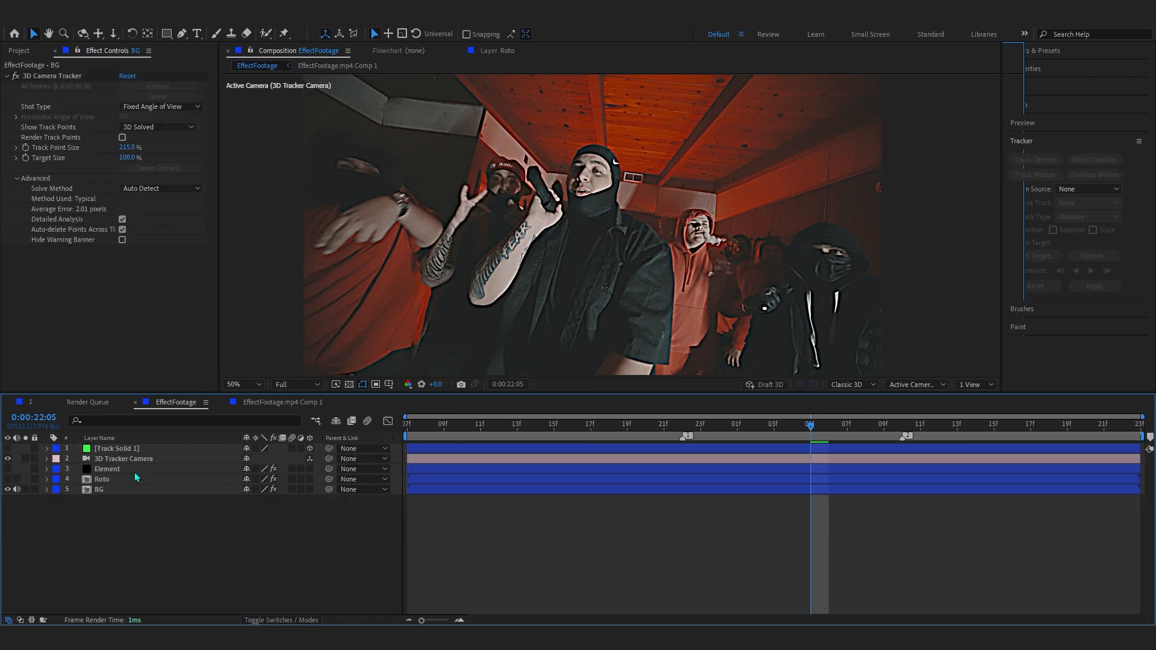
pyautogui.doubleClick(94, 490)
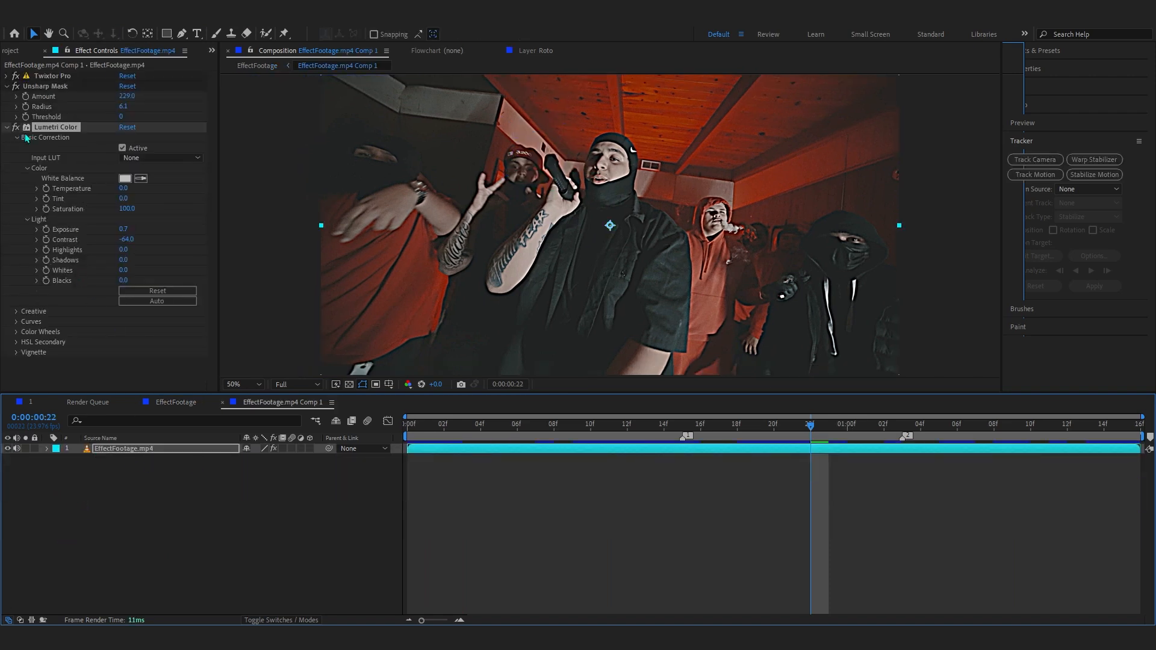
pyautogui.click(46, 86)
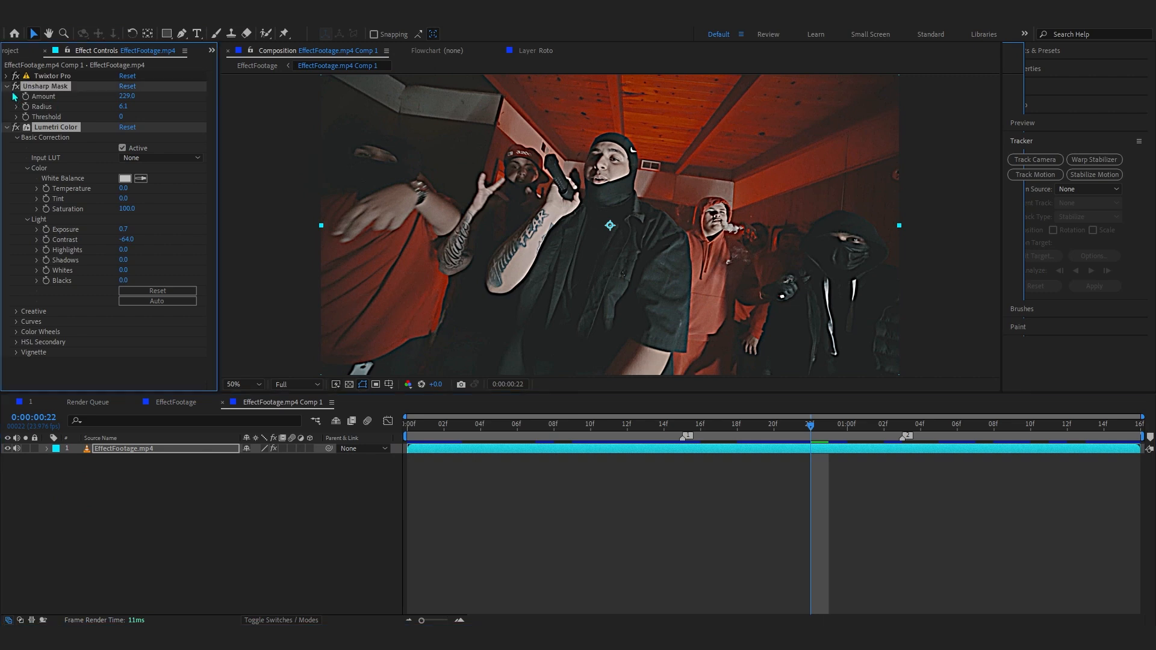
pyautogui.click(15, 86)
pyautogui.click(7, 86)
pyautogui.click(120, 139)
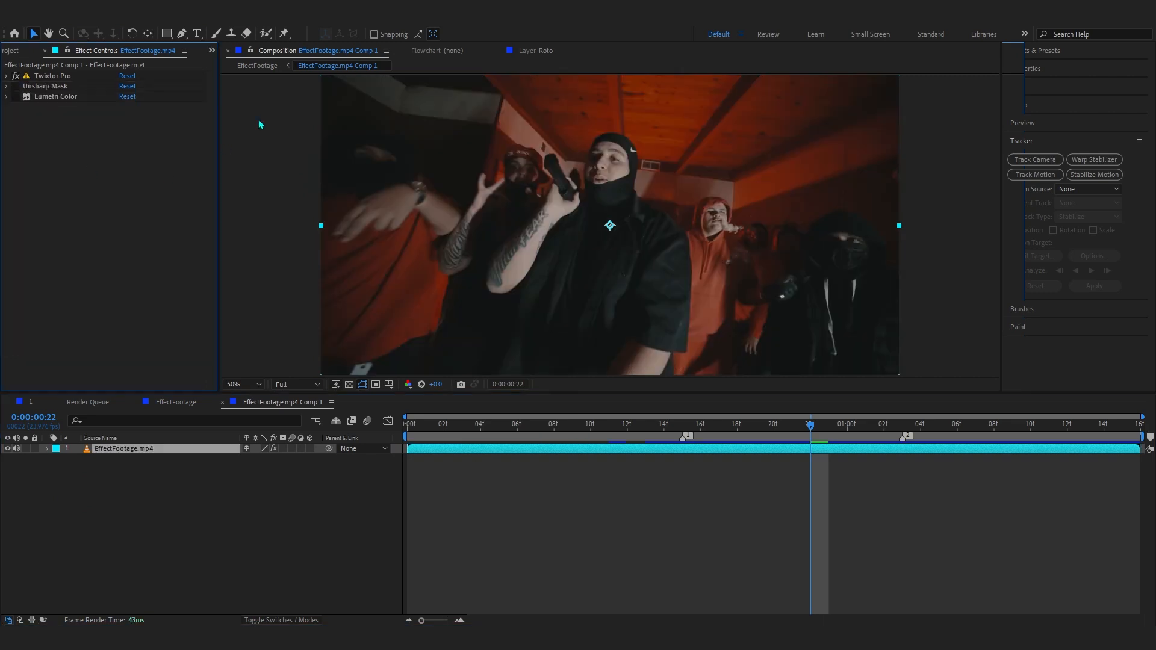
# Return to the EffectFootage composition, make the Element layer visible and preview the gun over the footage
pyautogui.click(262, 67)
pyautogui.moveTo(814, 428); pyautogui.dragTo(662, 438)
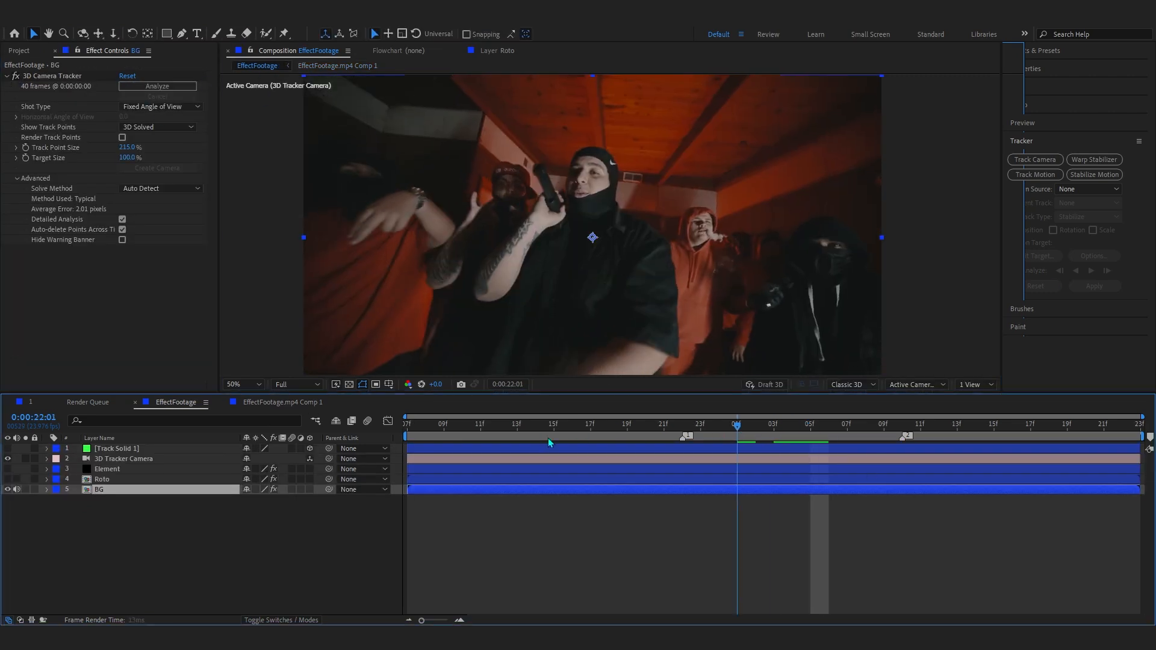
pyautogui.click(121, 480)
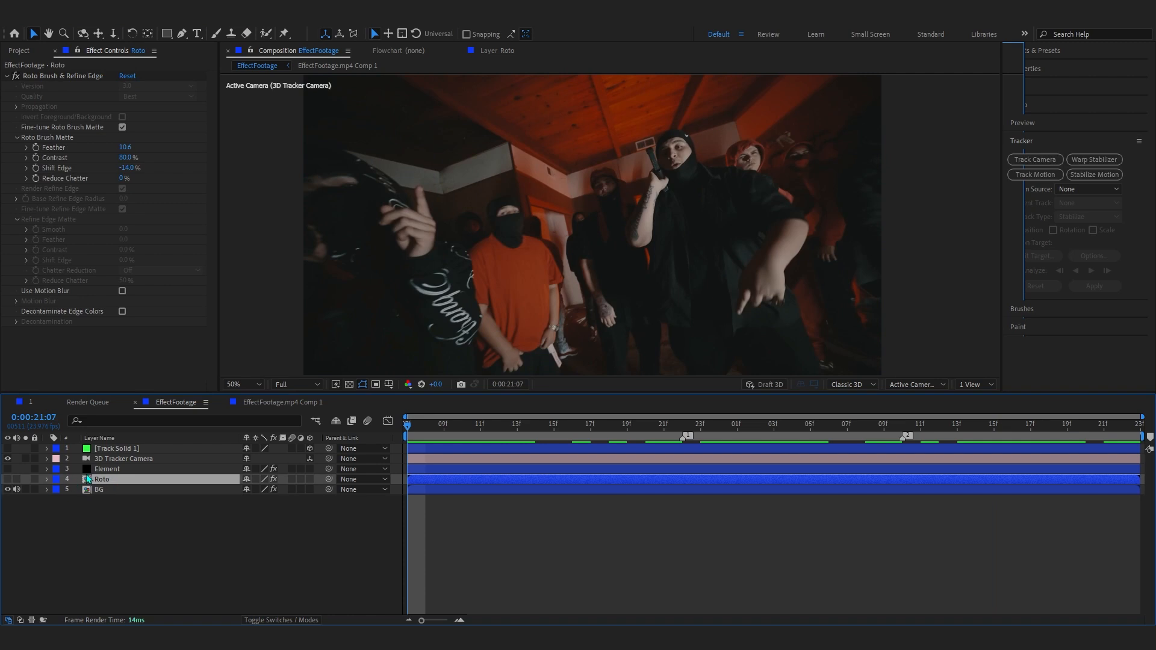
pyautogui.click(95, 471)
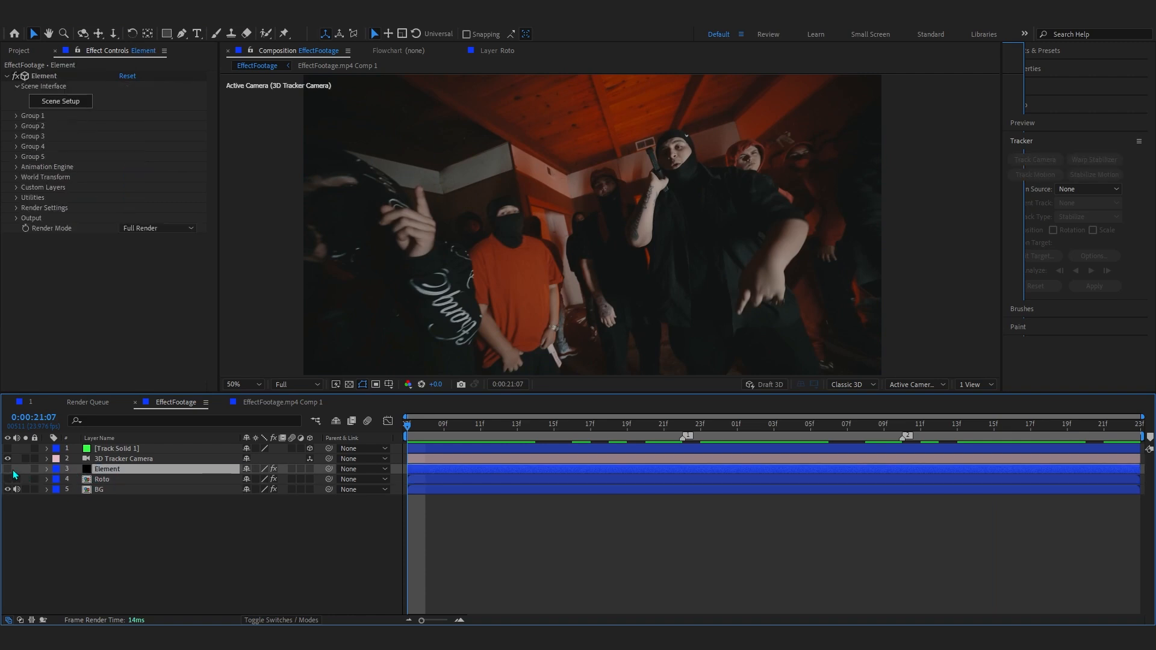
pyautogui.click(8, 469)
pyautogui.moveTo(492, 432); pyautogui.dragTo(364, 512)
pyautogui.press('space')
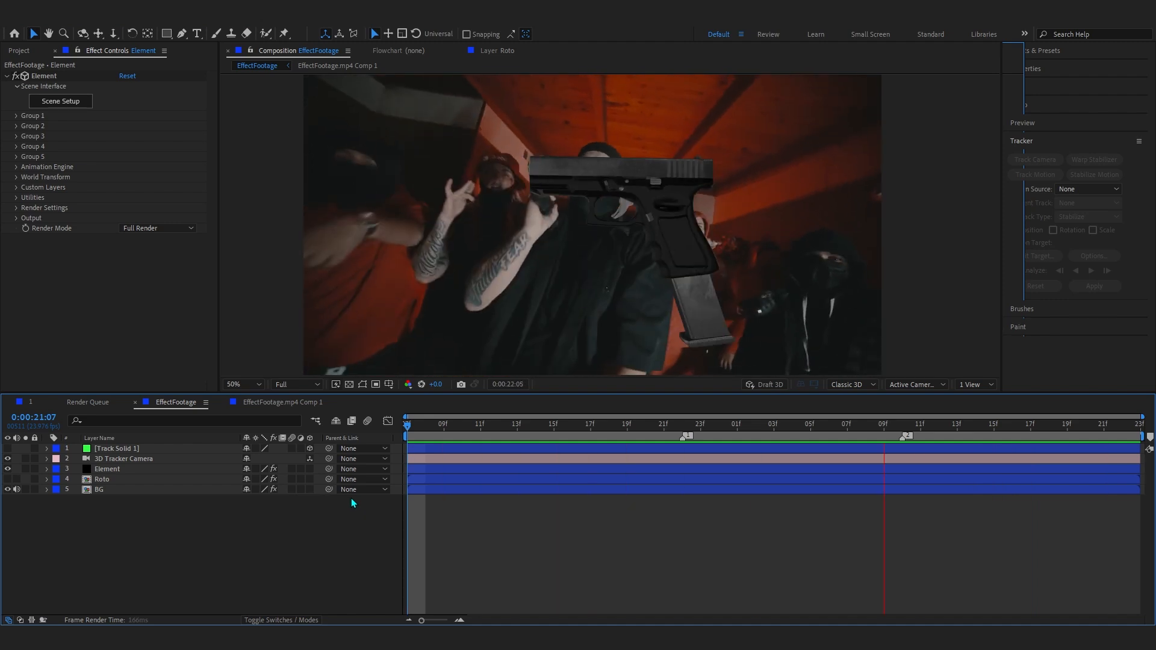
# Expand the Group 1 settings and Particle Replicator of the Element layer's effect
pyautogui.click(104, 473)
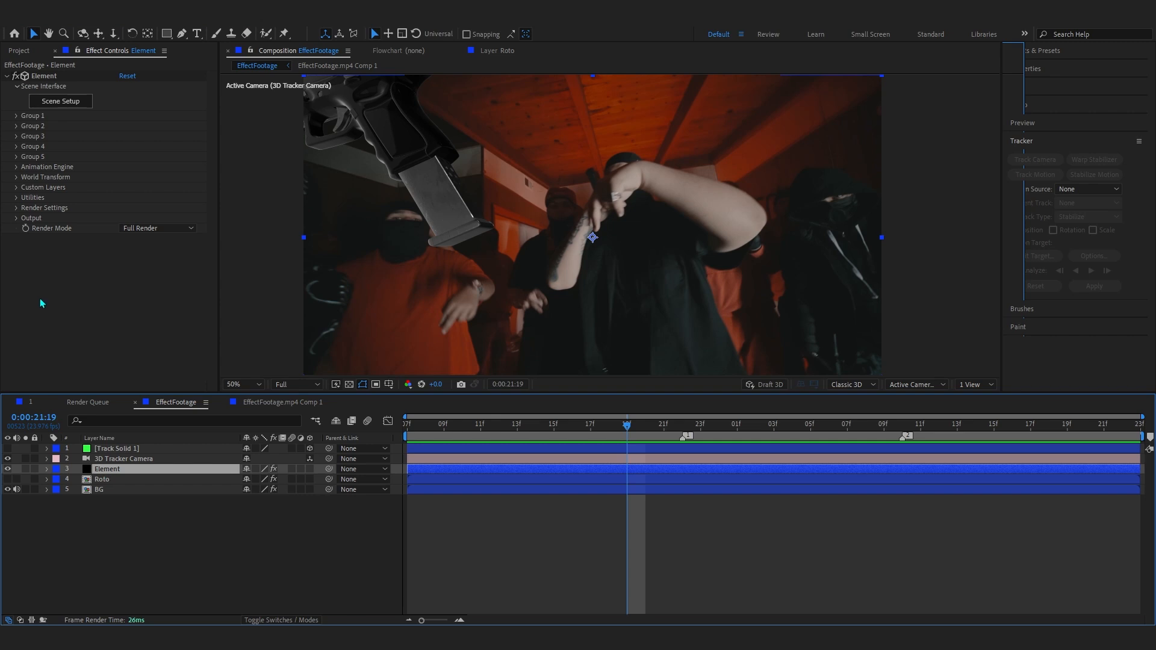
pyautogui.click(17, 116)
pyautogui.click(27, 147)
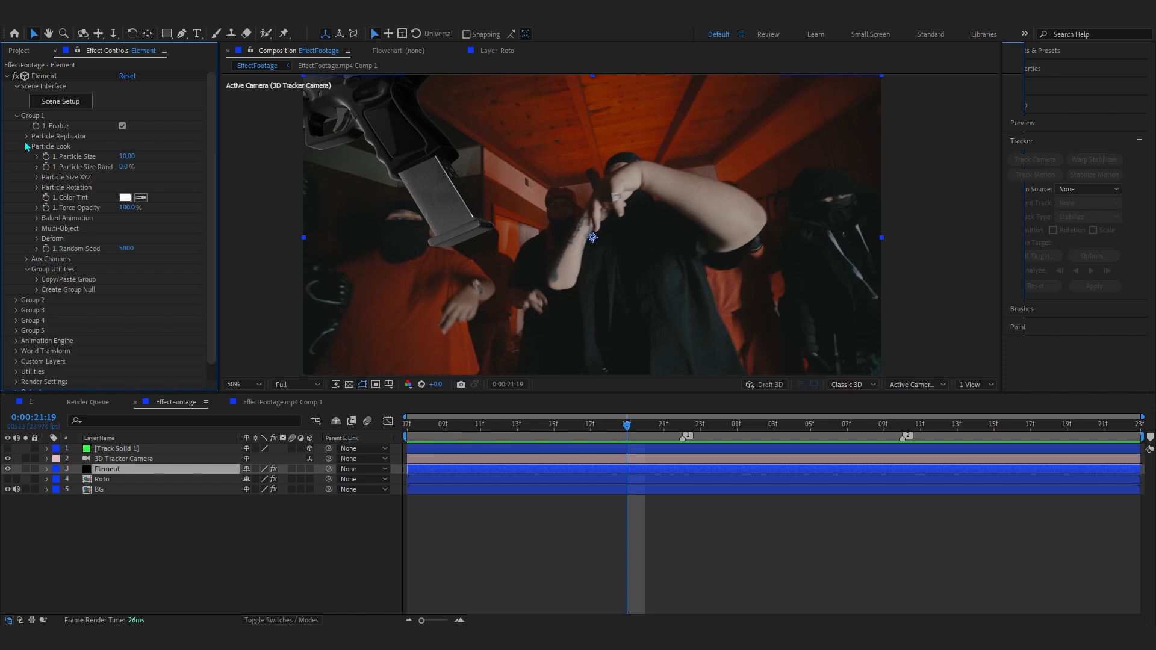
pyautogui.click(27, 137)
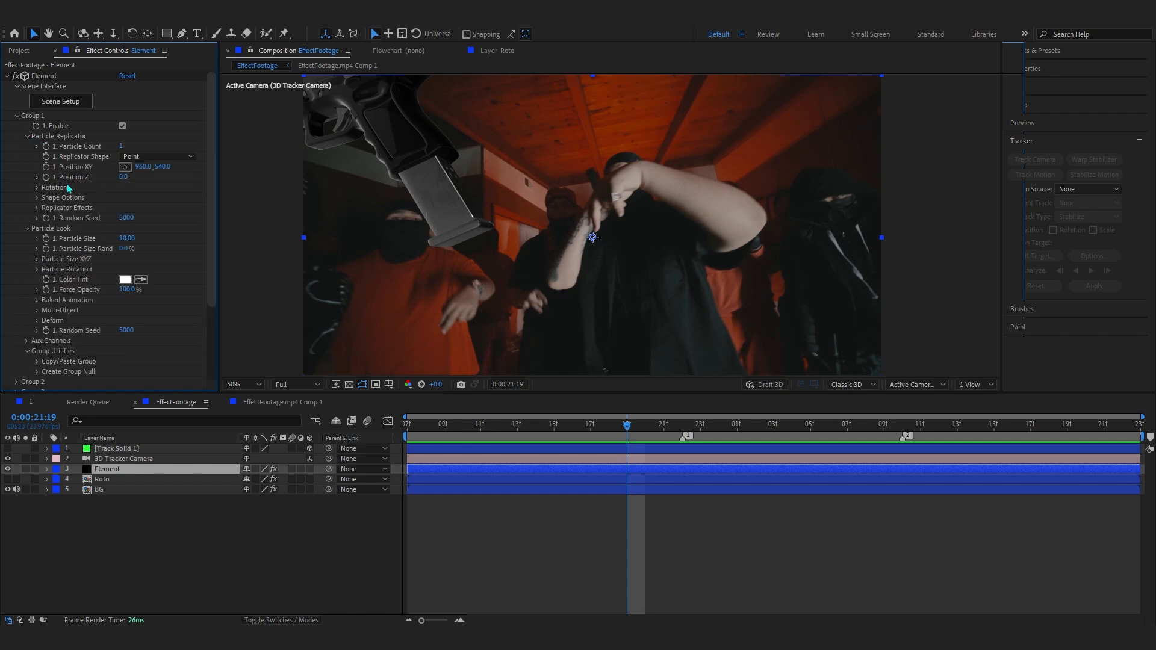
# Reveal Track Solid 1's Position, widen the layer columns to show it fully and copy its Z value
pyautogui.click(78, 448)
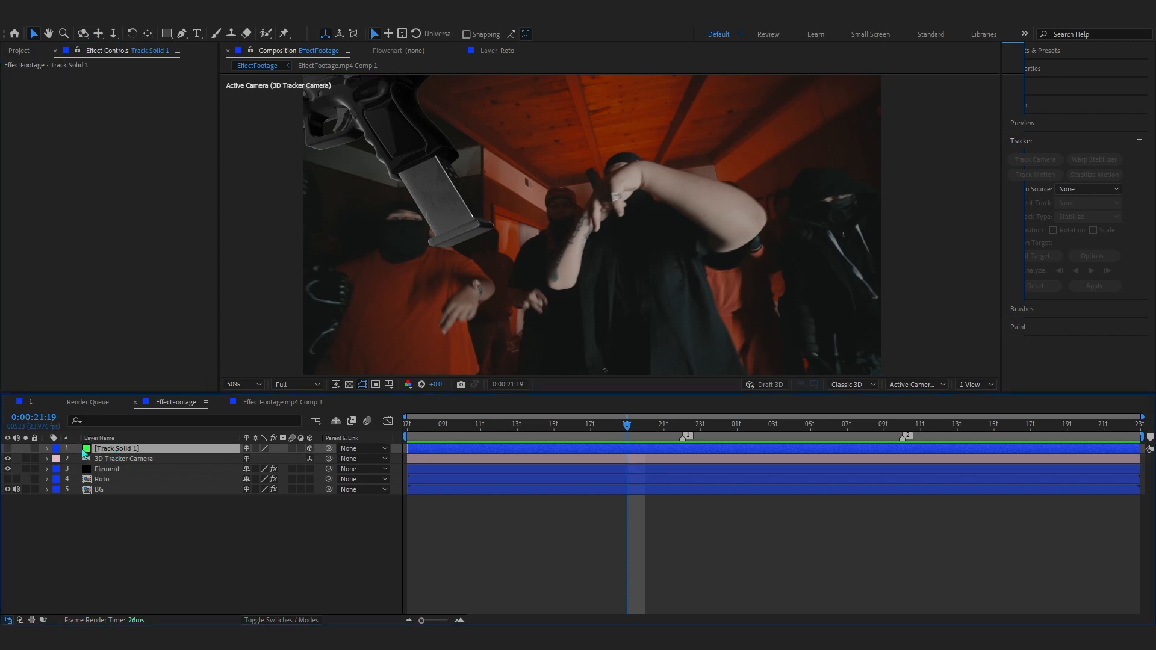
pyautogui.press('p')
pyautogui.click(462, 424)
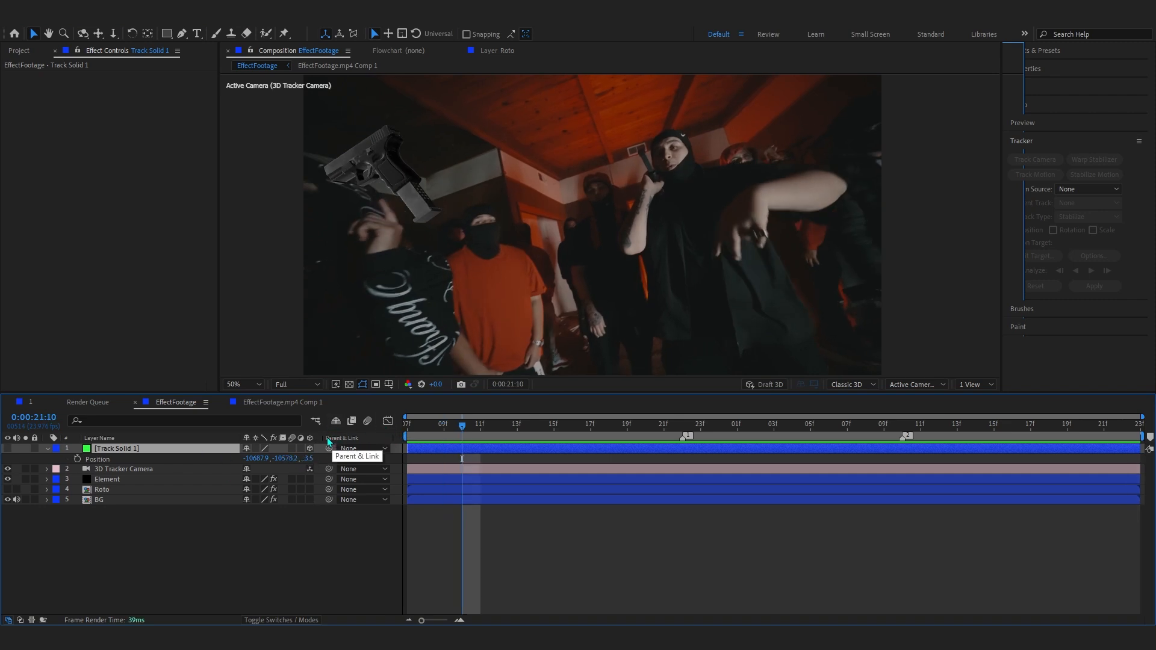
pyautogui.moveTo(322, 437); pyautogui.dragTo(372, 441)
pyautogui.click(316, 459)
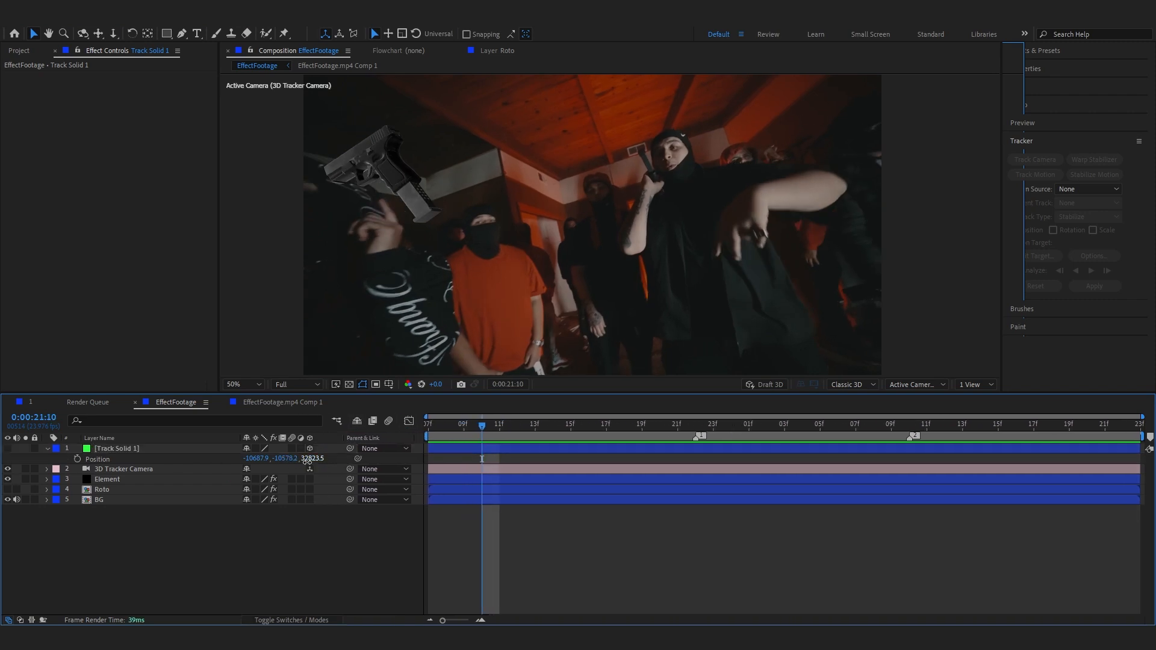
pyautogui.moveTo(305, 458); pyautogui.dragTo(338, 460)
# Set the Element layer's Group 1 Position Z to 32823.5 and check the result along the timeline
pyautogui.click(198, 479)
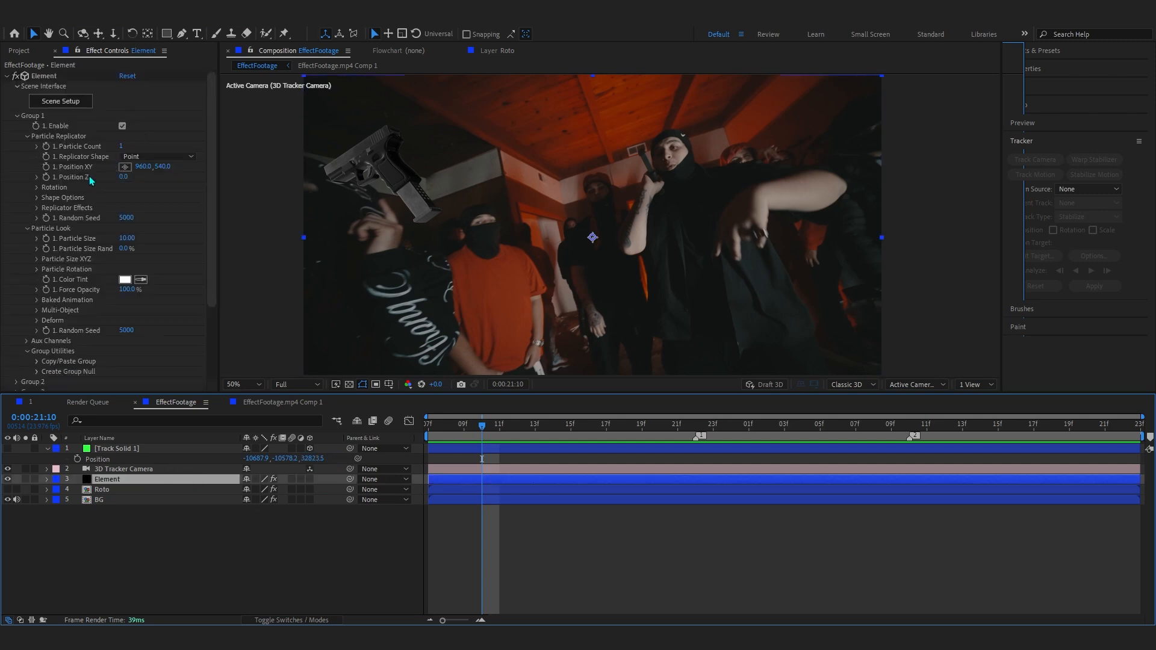
pyautogui.click(124, 177)
pyautogui.write('32823.5')
pyautogui.press('Return')
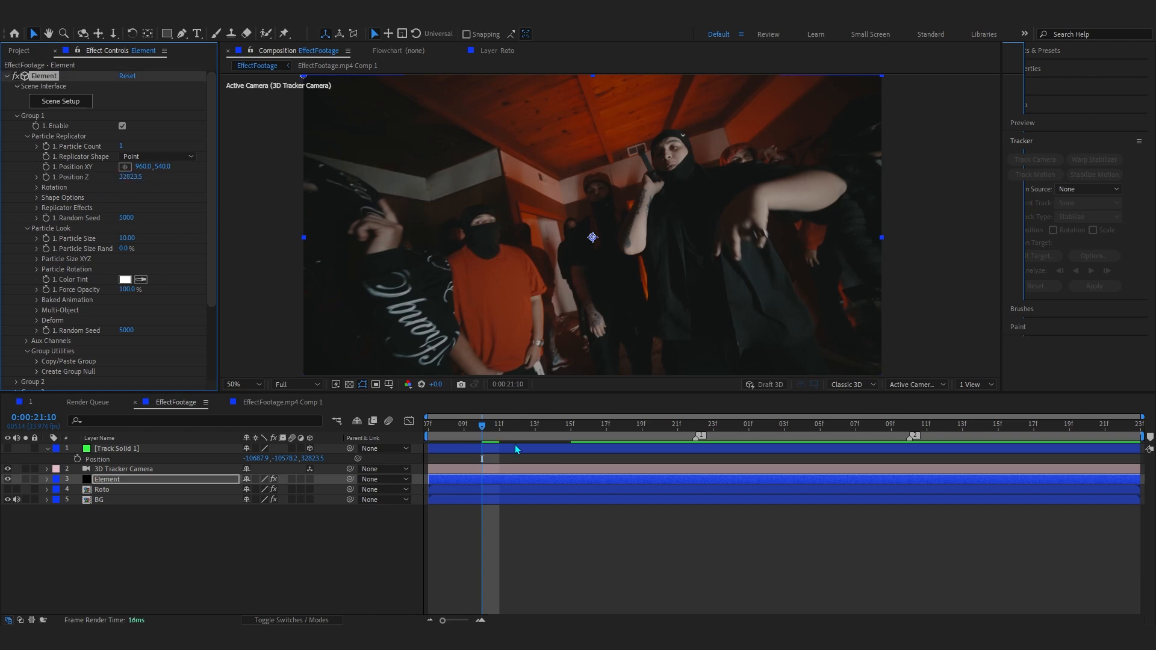
pyautogui.press('space')
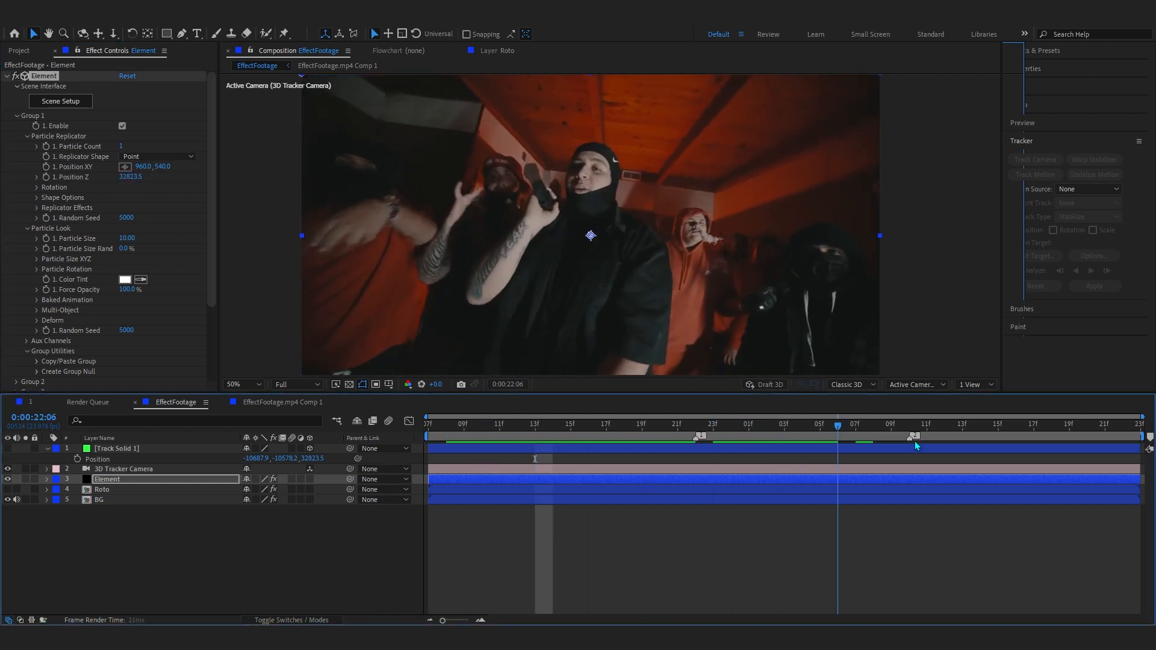
# Enlarge the Element gun by setting Group 1's Particle Size to 393 and preview it over the footage
pyautogui.scroll(3, 584, 270)
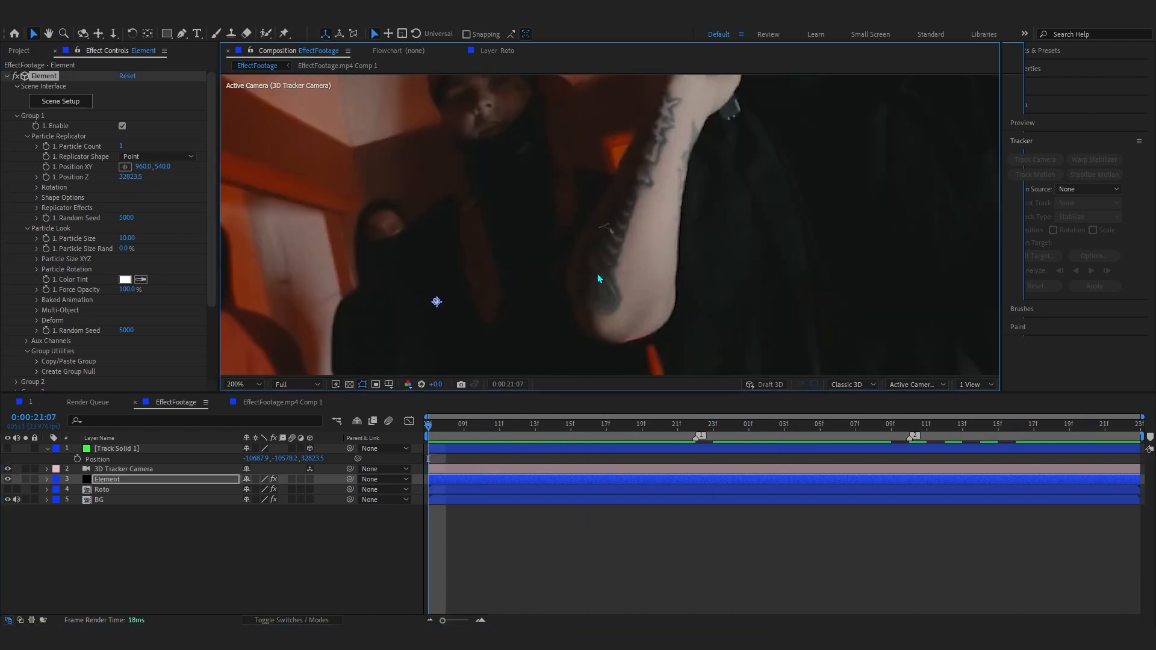
pyautogui.scroll(1, 587, 241)
pyautogui.scroll(-4, 593, 247)
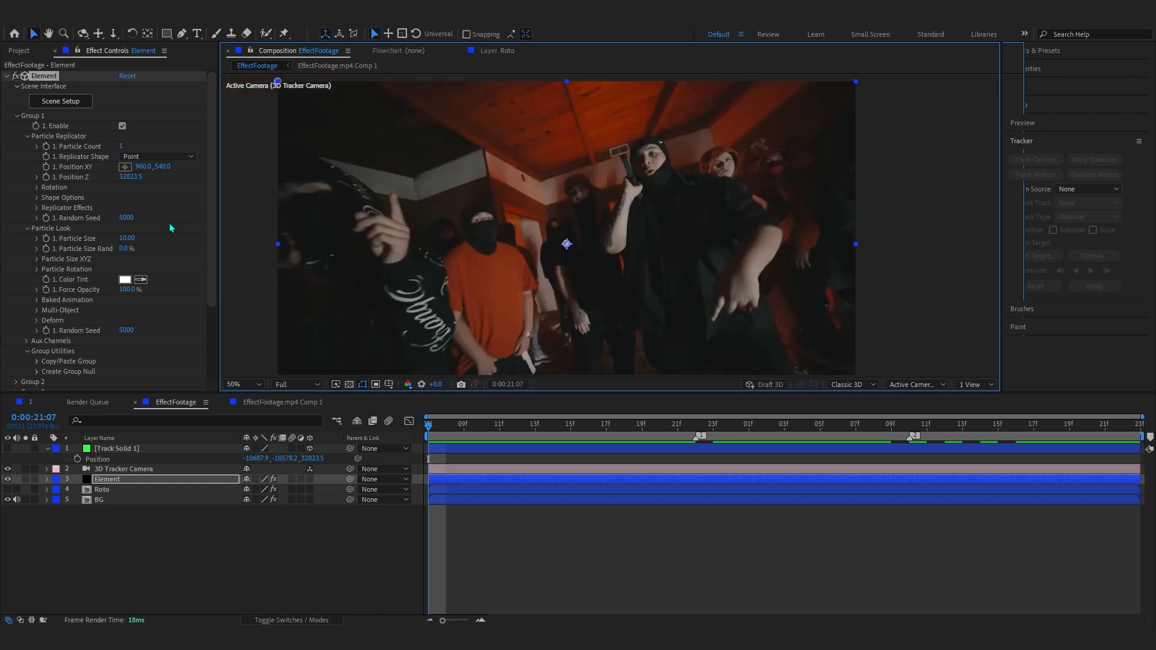
pyautogui.moveTo(128, 240); pyautogui.dragTo(525, 469)
pyautogui.press('space')
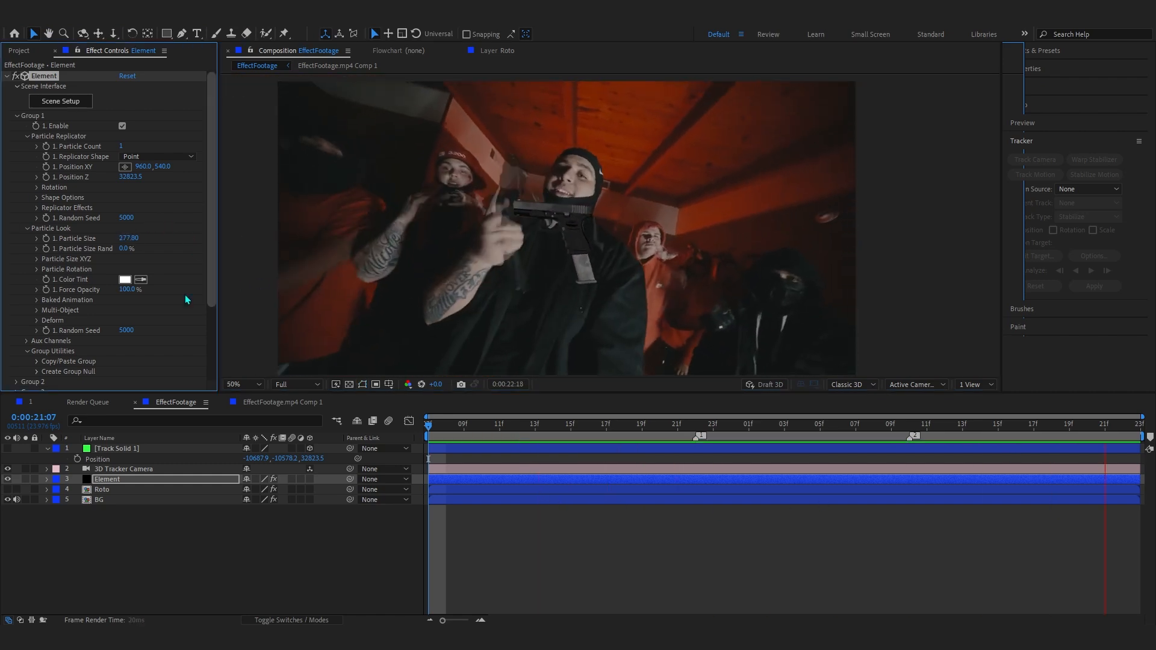
pyautogui.press('space')
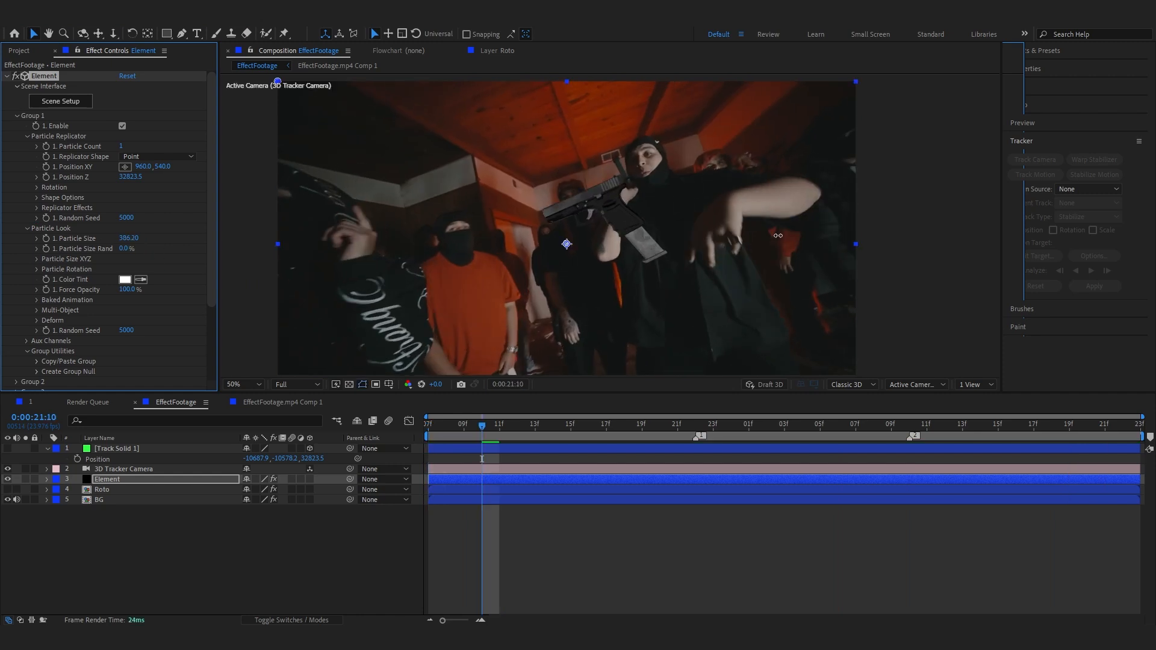
pyautogui.press('space')
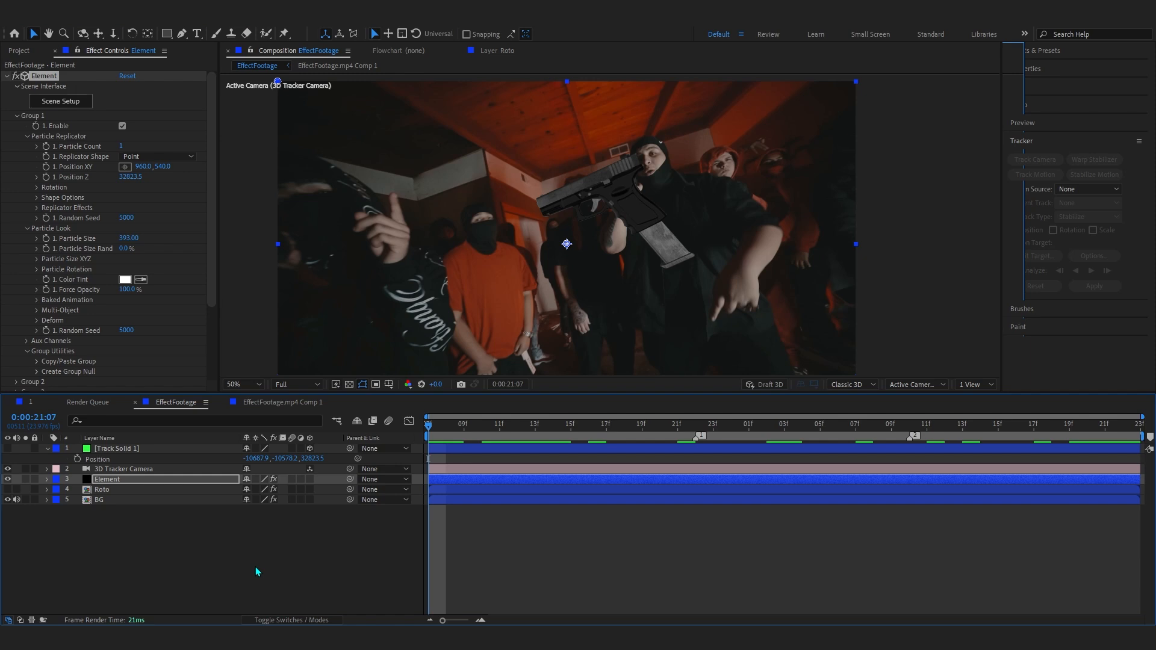
# Collapse and delete the Track Solid 1 layer
pyautogui.click(47, 448)
pyautogui.click(144, 571)
pyautogui.click(103, 448)
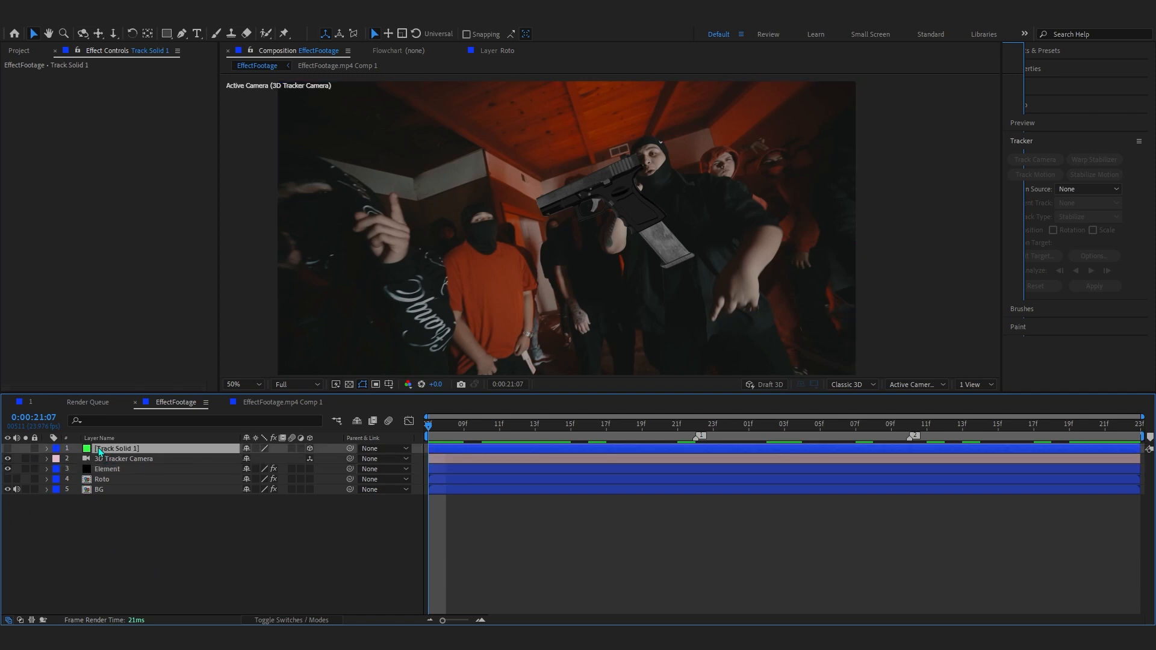
pyautogui.press('Delete')
# Move the Element layer between Roto and BG and turn on the Roto layer's visibility
pyautogui.click(107, 459)
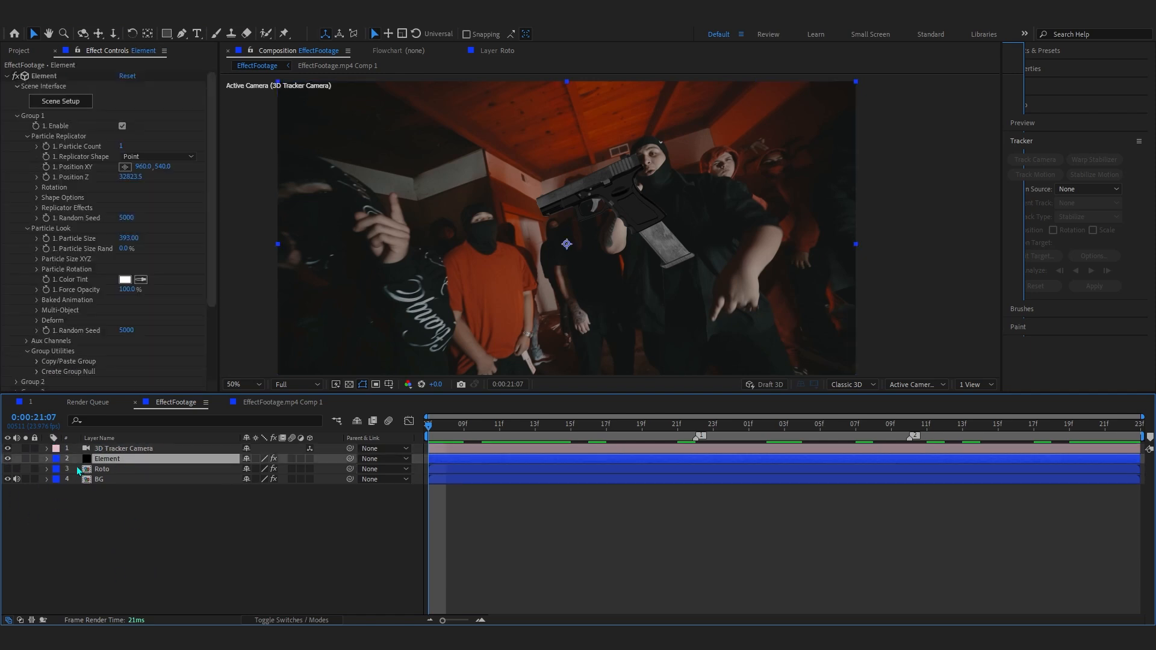
pyautogui.press('Return')
pyautogui.moveTo(103, 462); pyautogui.dragTo(68, 473)
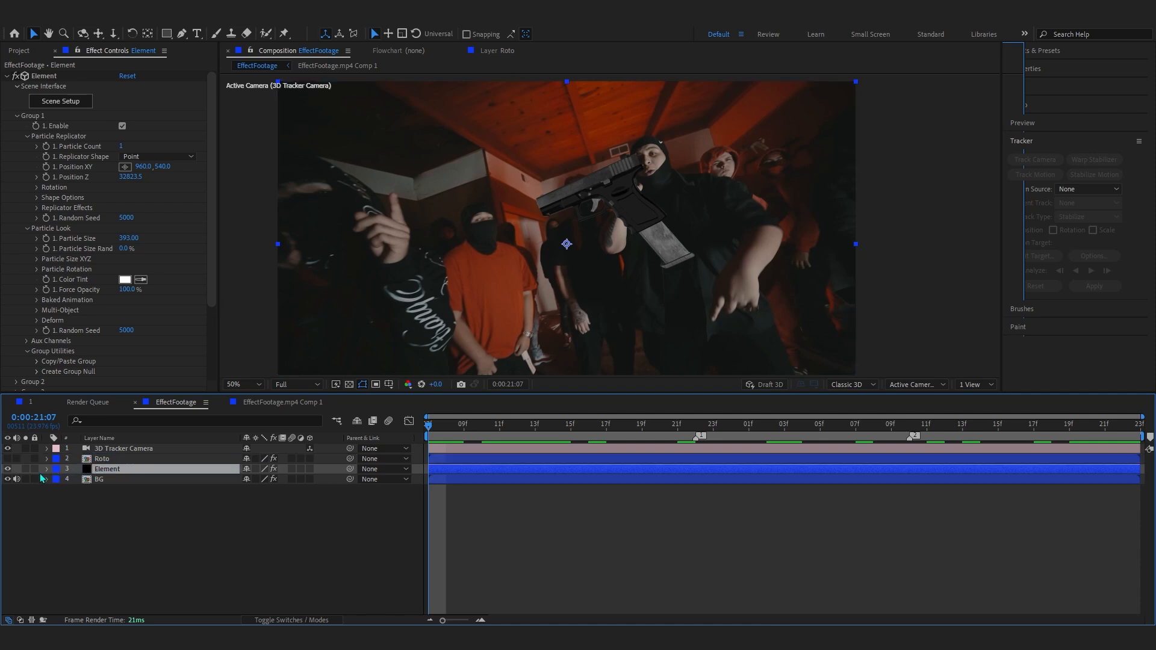
pyautogui.click(104, 460)
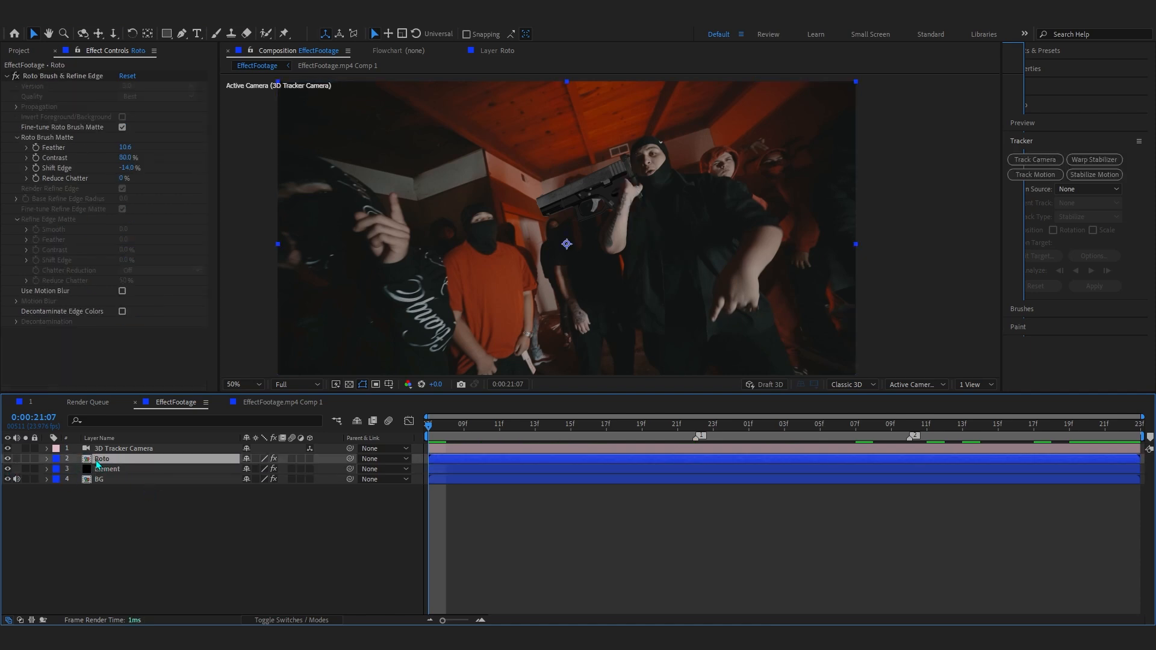
pyautogui.click(102, 471)
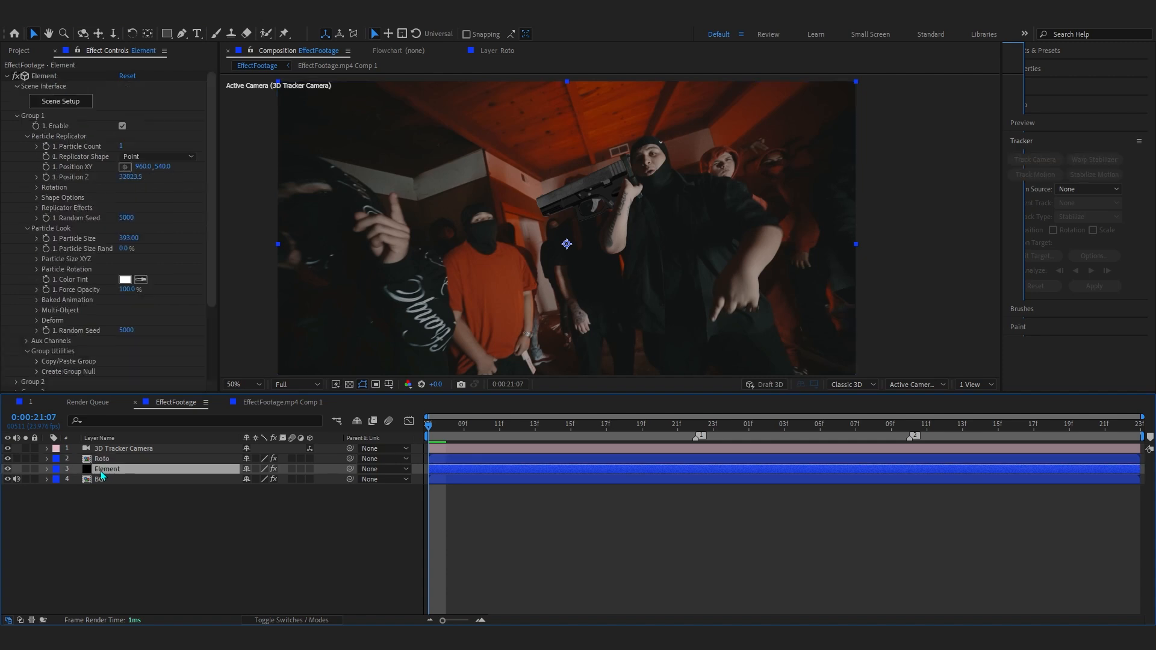
pyautogui.click(96, 480)
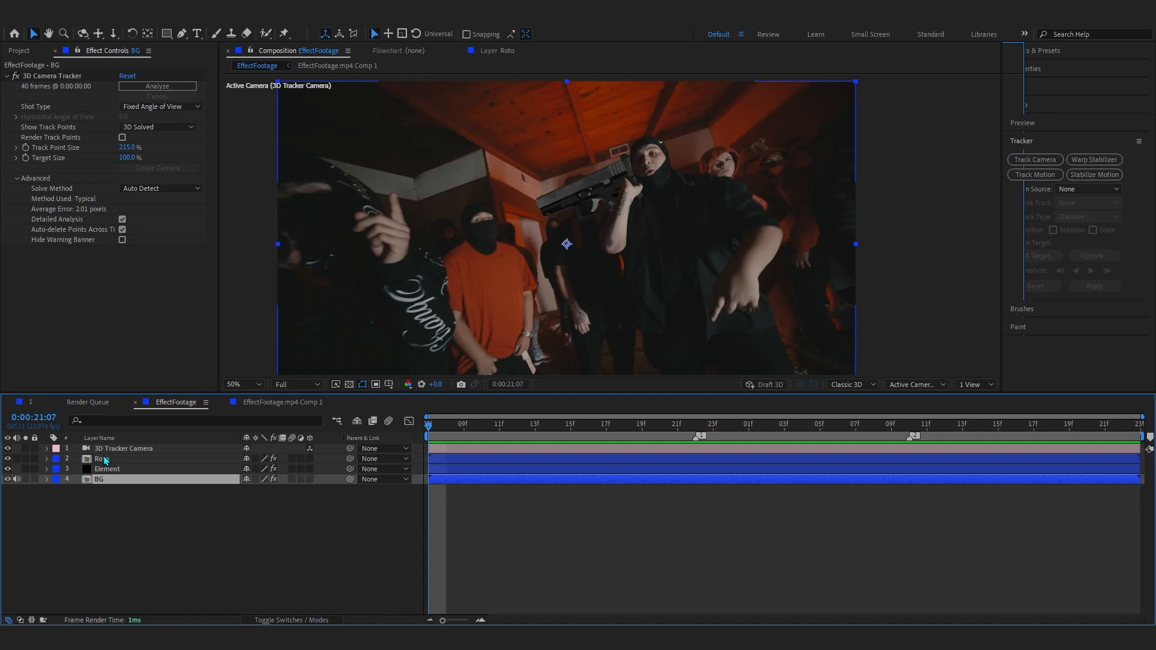
pyautogui.click(104, 459)
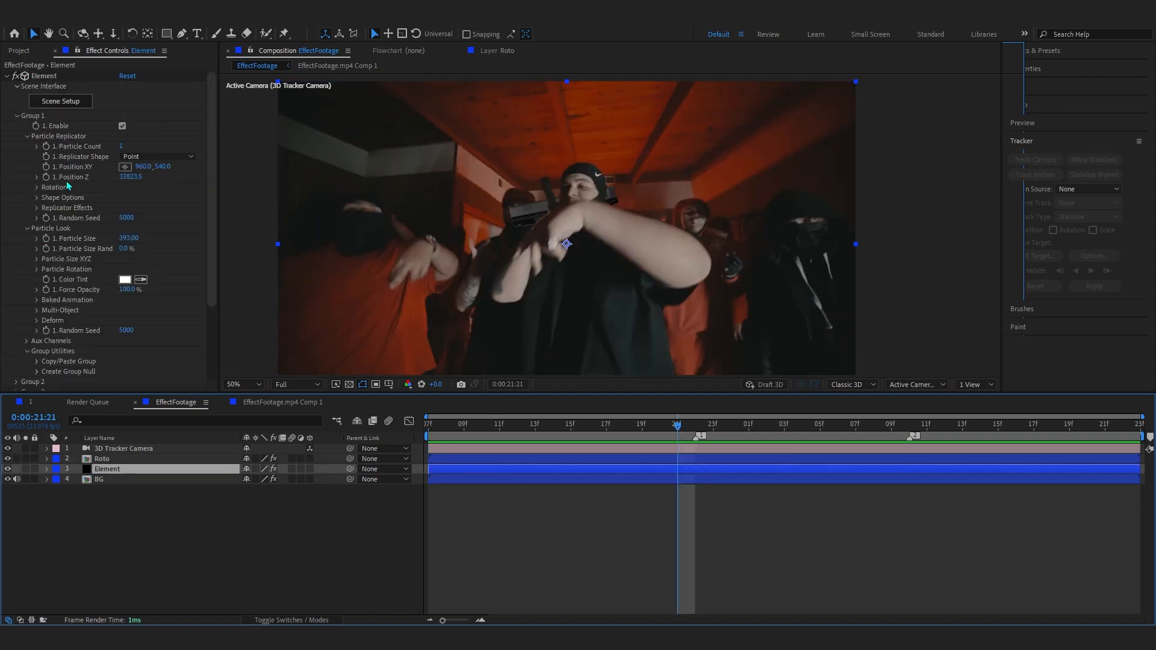
# Set Group 1's Replicator Shape to Sphere and its Particle Count to 5
pyautogui.click(101, 170)
pyautogui.click(118, 157)
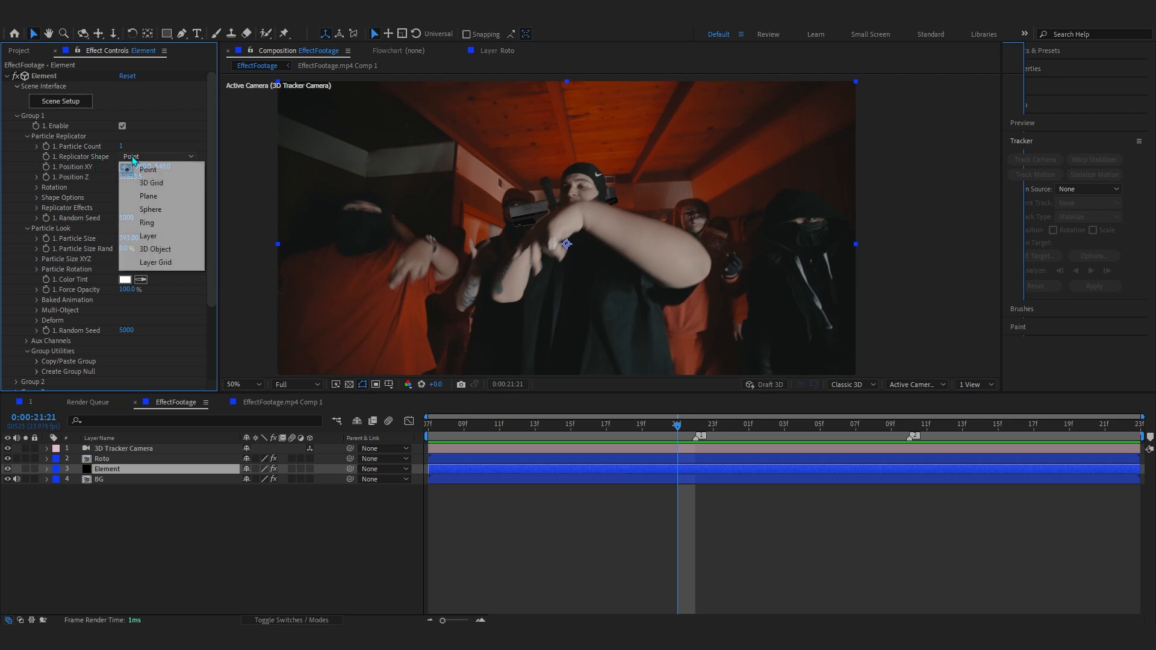
pyautogui.click(146, 211)
pyautogui.click(121, 146)
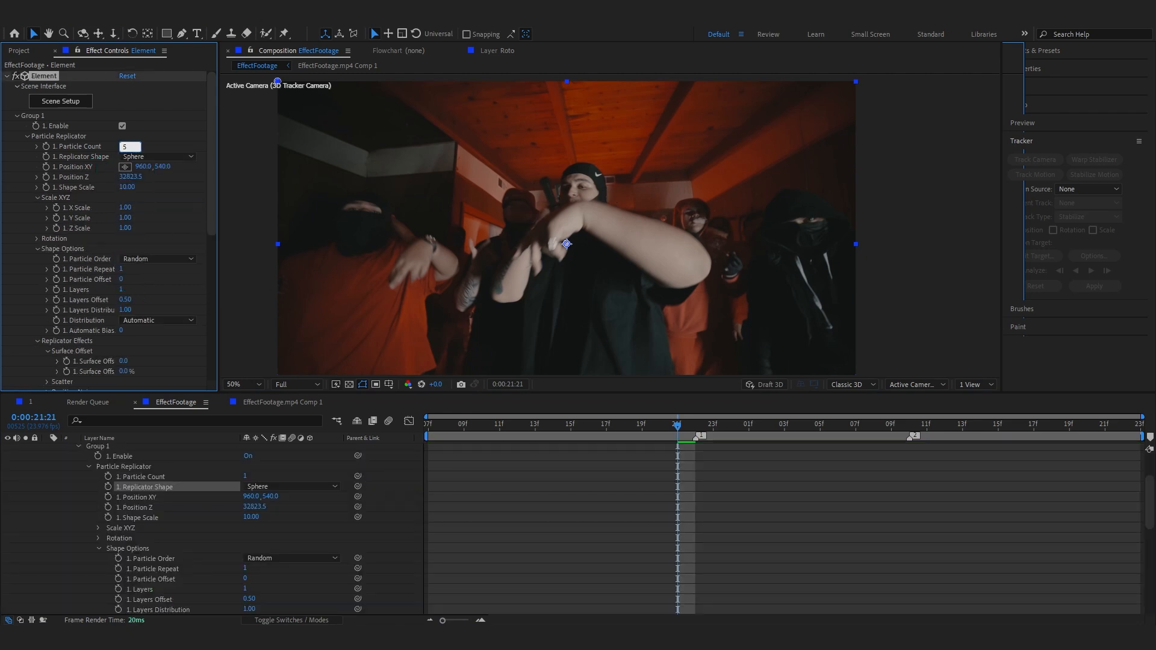
pyautogui.write('5')
pyautogui.press('Return')
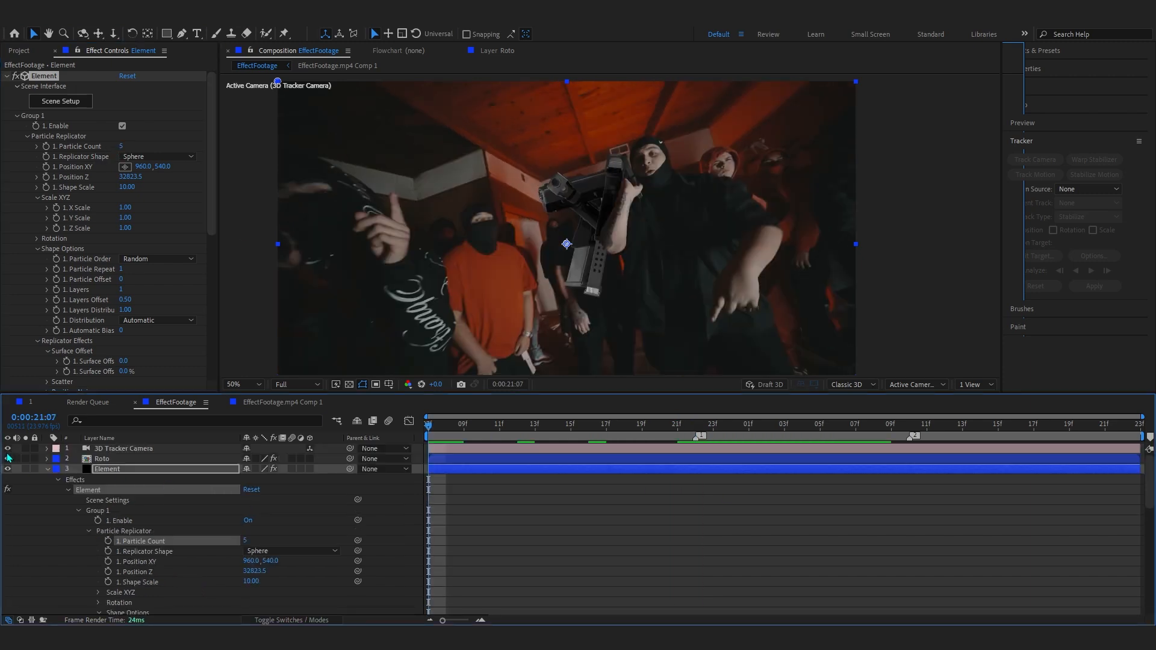
# Hide the Roto layer, spread the guns apart with a Shape Scale of 940 and inspect them up close
pyautogui.click(7, 458)
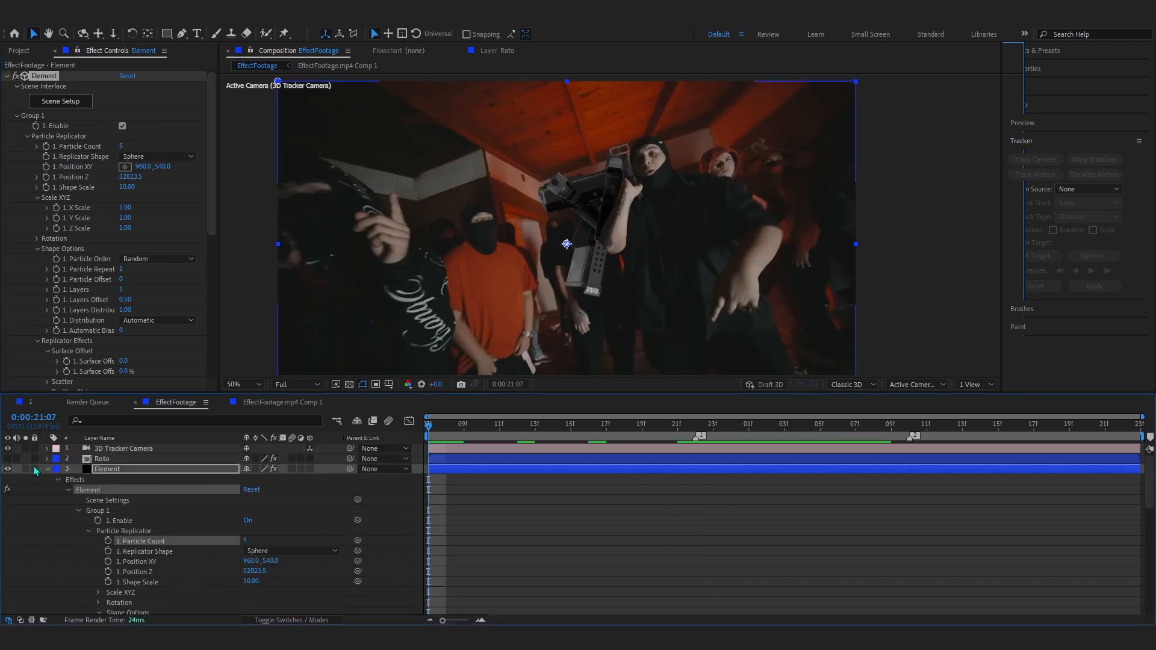
pyautogui.moveTo(579, 426); pyautogui.dragTo(697, 437)
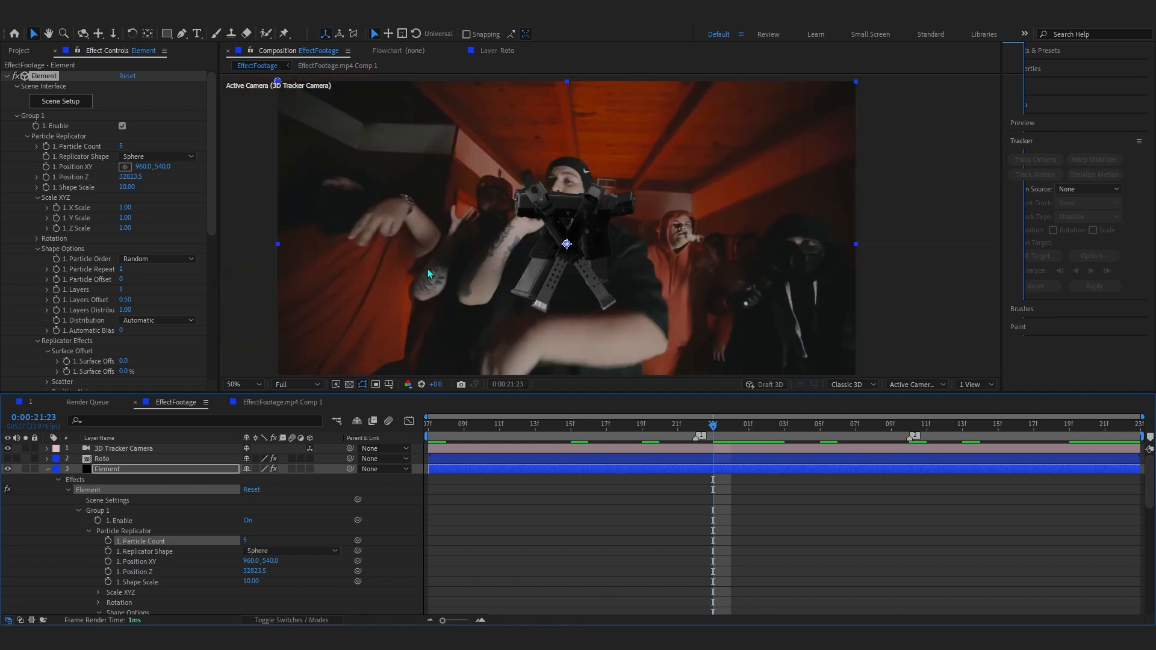
pyautogui.click(37, 239)
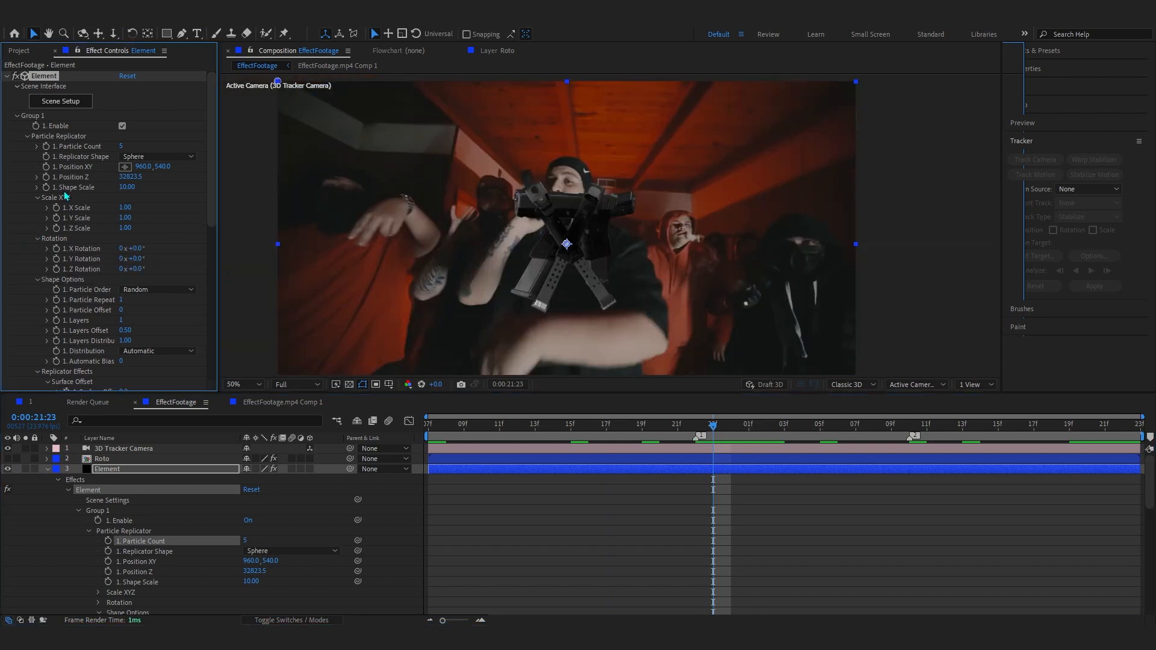
pyautogui.moveTo(127, 186); pyautogui.dragTo(729, 232)
pyautogui.moveTo(623, 269); pyautogui.dragTo(564, 219)
pyautogui.scroll(4, 564, 214)
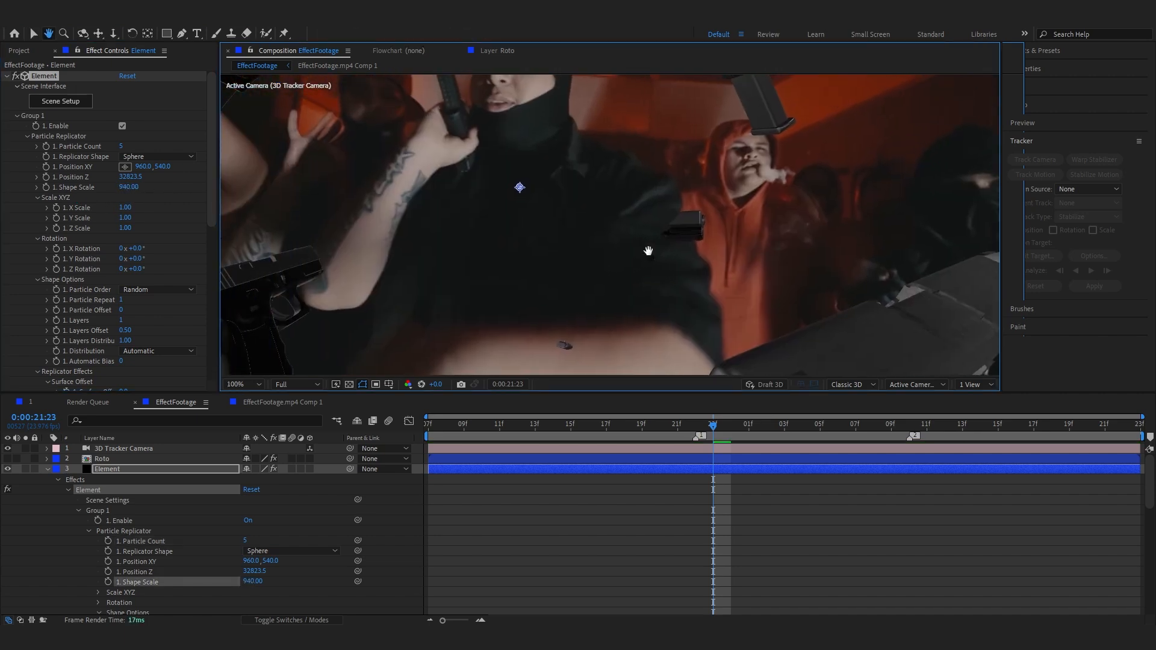
pyautogui.moveTo(709, 244); pyautogui.dragTo(640, 219)
pyautogui.scroll(1, 687, 206)
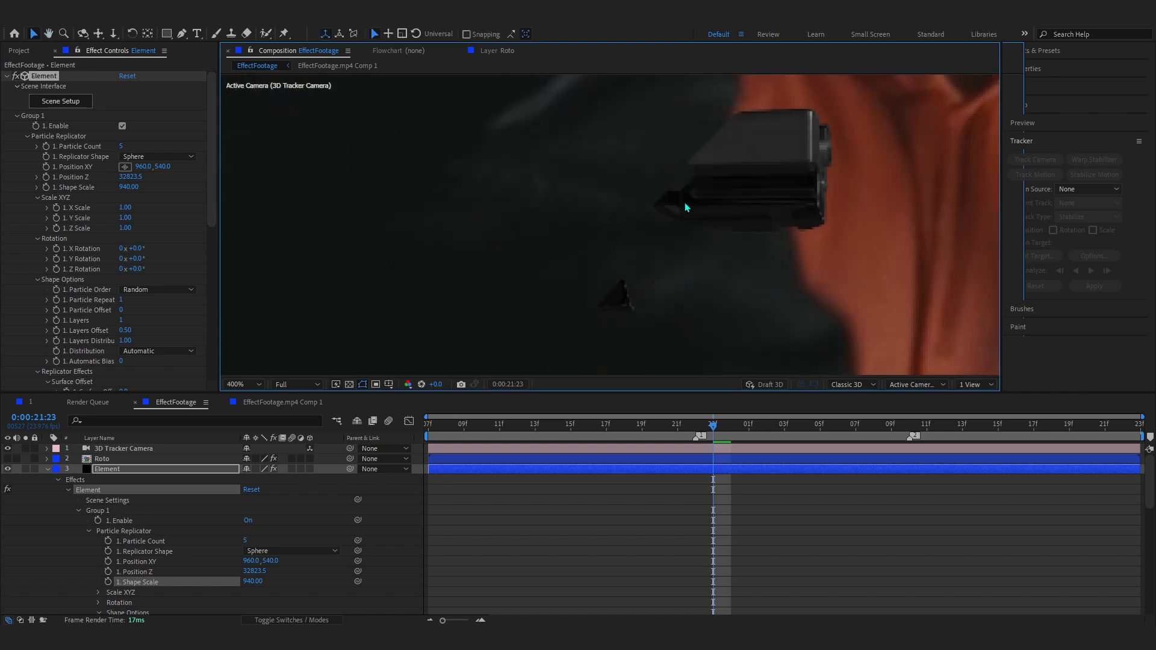
# Bring the guns closer by setting Group 1 Position Z to 24743.5 and check them along the timeline
pyautogui.scroll(-2, 691, 211)
pyautogui.scroll(-2, 652, 230)
pyautogui.moveTo(130, 177); pyautogui.dragTo(0, 265)
pyautogui.click(532, 426)
pyautogui.moveTo(529, 438); pyautogui.dragTo(856, 485)
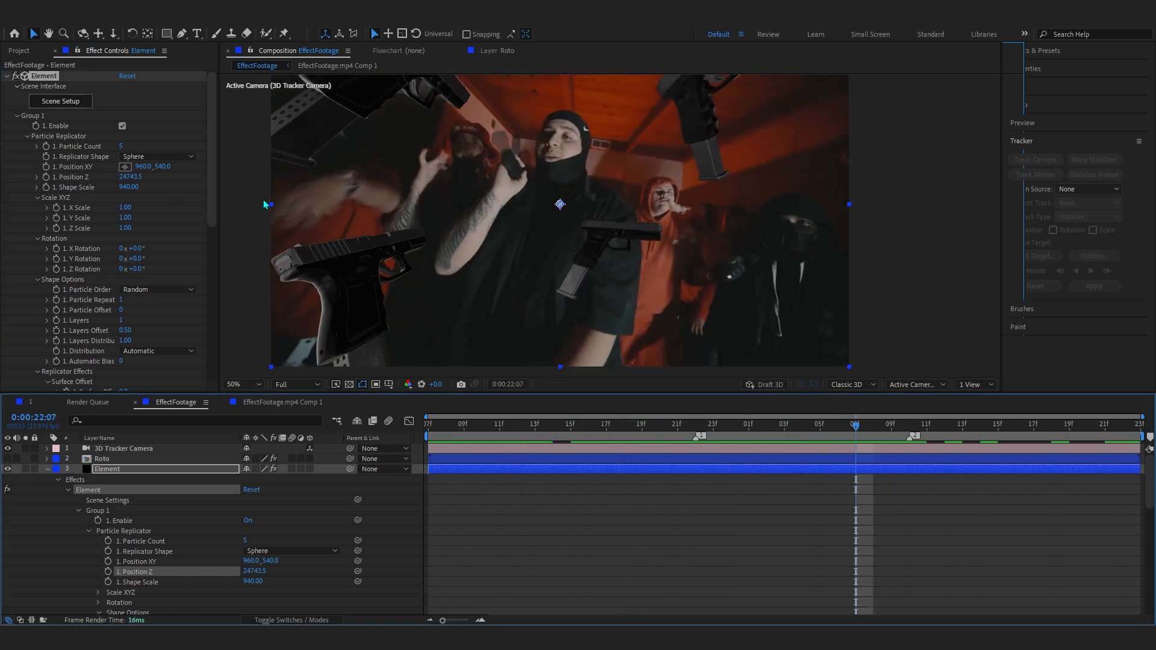
# Reduce the Particle Count to 4 and the Shape Scale to 656, and check the guns at 0:00:22:04
pyautogui.click(123, 148)
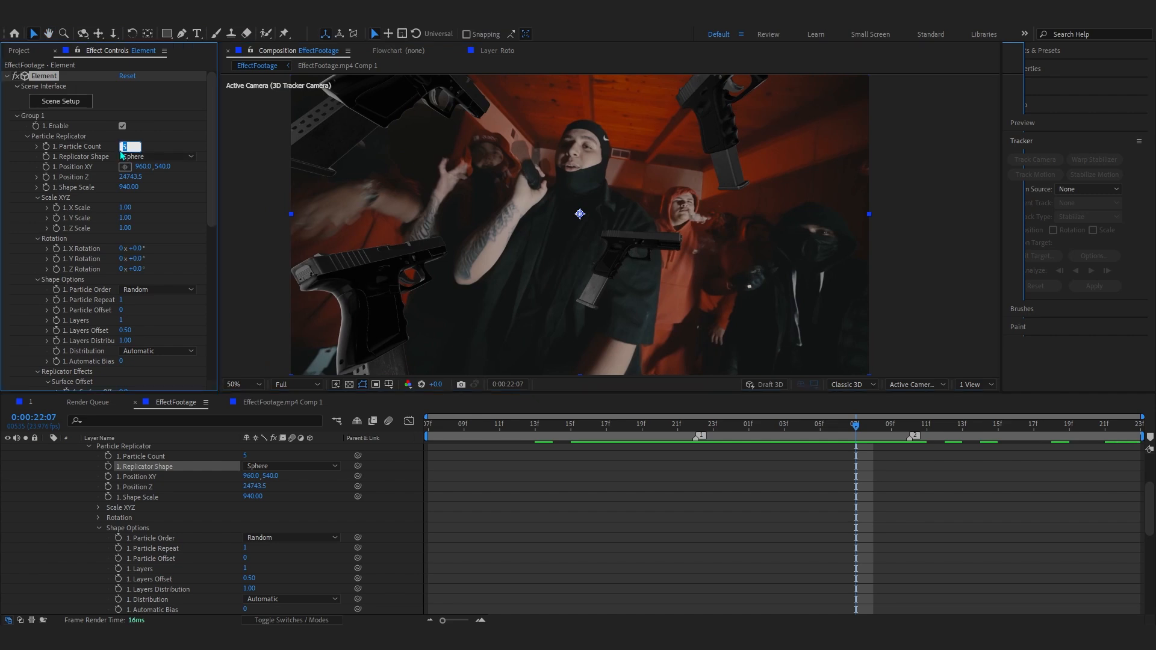
pyautogui.click(100, 179)
pyautogui.moveTo(123, 187); pyautogui.dragTo(2, 464)
pyautogui.moveTo(129, 187); pyautogui.dragTo(96, 268)
pyautogui.moveTo(852, 428); pyautogui.dragTo(801, 446)
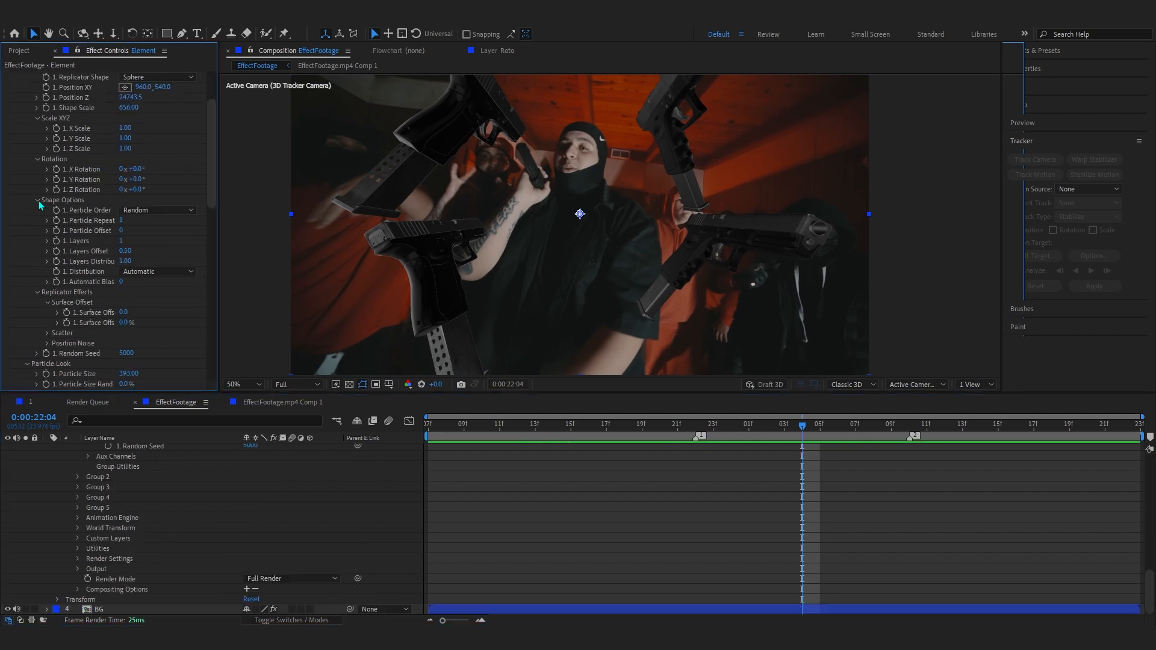
# Set the guns' Particle Rotation to X -4°, Y 258° and Z -11°
pyautogui.scroll(-5, 40, 204)
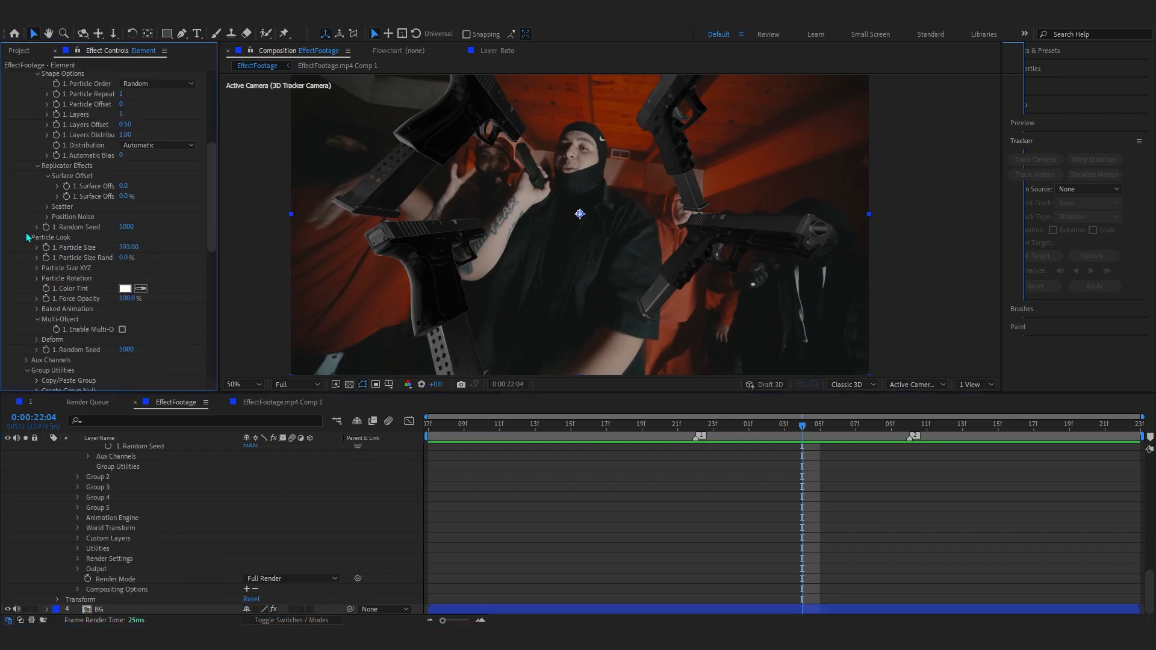
pyautogui.click(37, 278)
pyautogui.moveTo(137, 308); pyautogui.dragTo(282, 297)
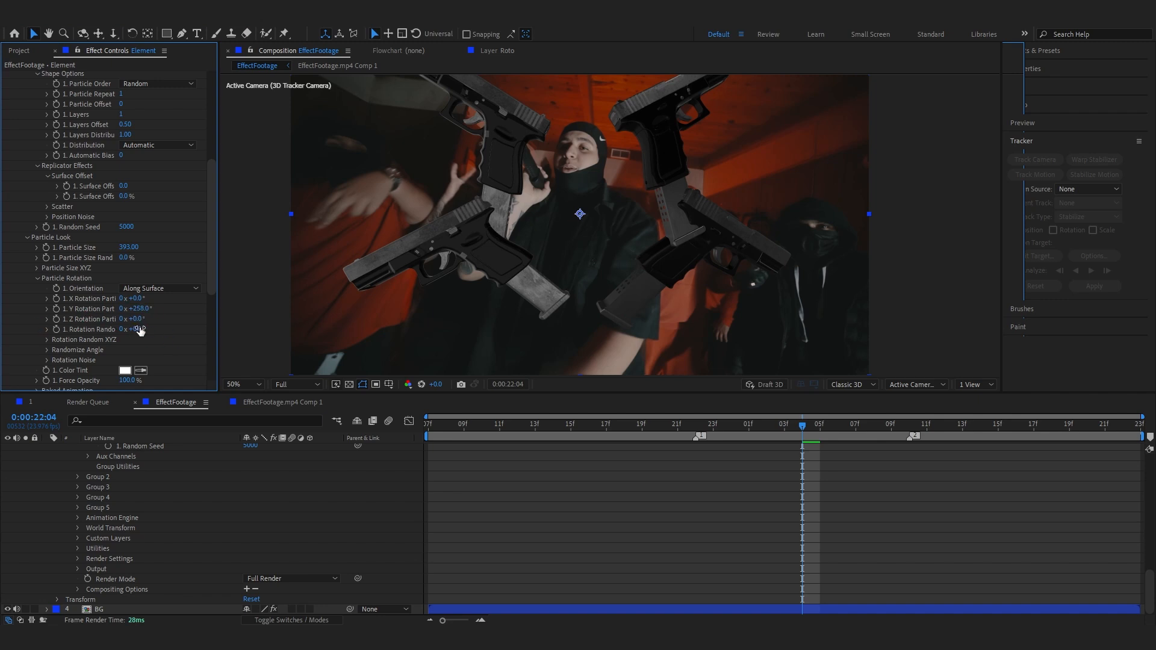
pyautogui.moveTo(138, 319)
pyautogui.mouseDown()
pyautogui.moveTo(210, 311)
pyautogui.moveTo(137, 320)
pyautogui.moveTo(150, 298)
pyautogui.moveTo(135, 297)
pyautogui.mouseUp()
# Set Group 1's Shape Scale to 745.8 and its Particle Size to 327.1
pyautogui.scroll(5, 136, 295)
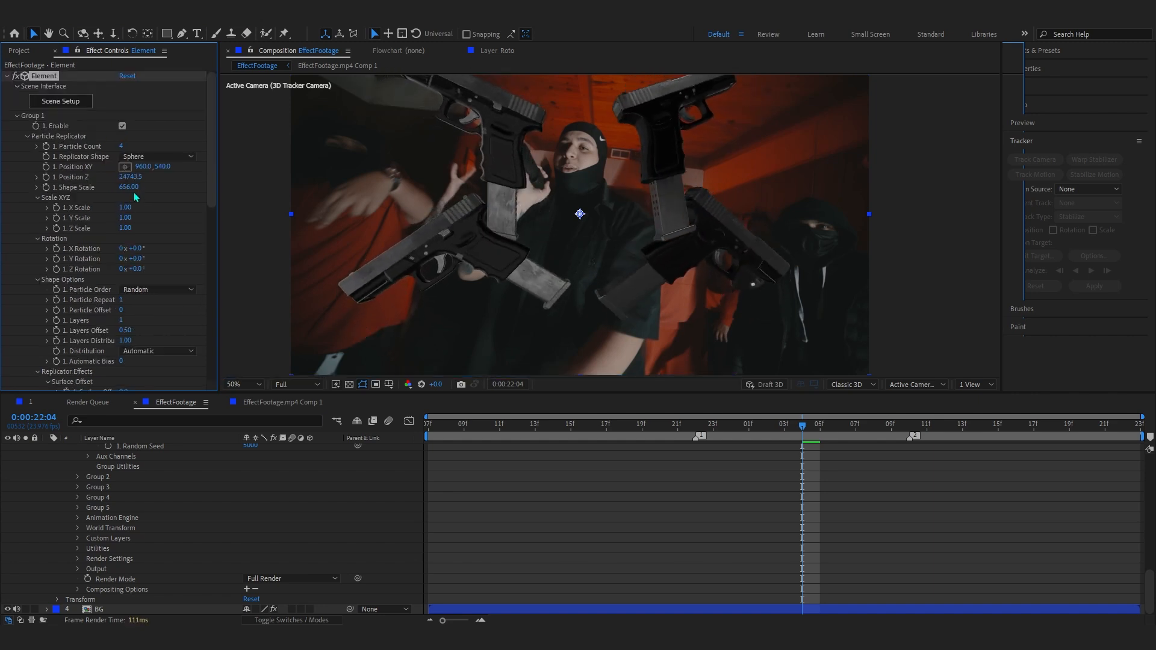
pyautogui.moveTo(141, 189); pyautogui.dragTo(676, 150)
pyautogui.scroll(-6, 120, 241)
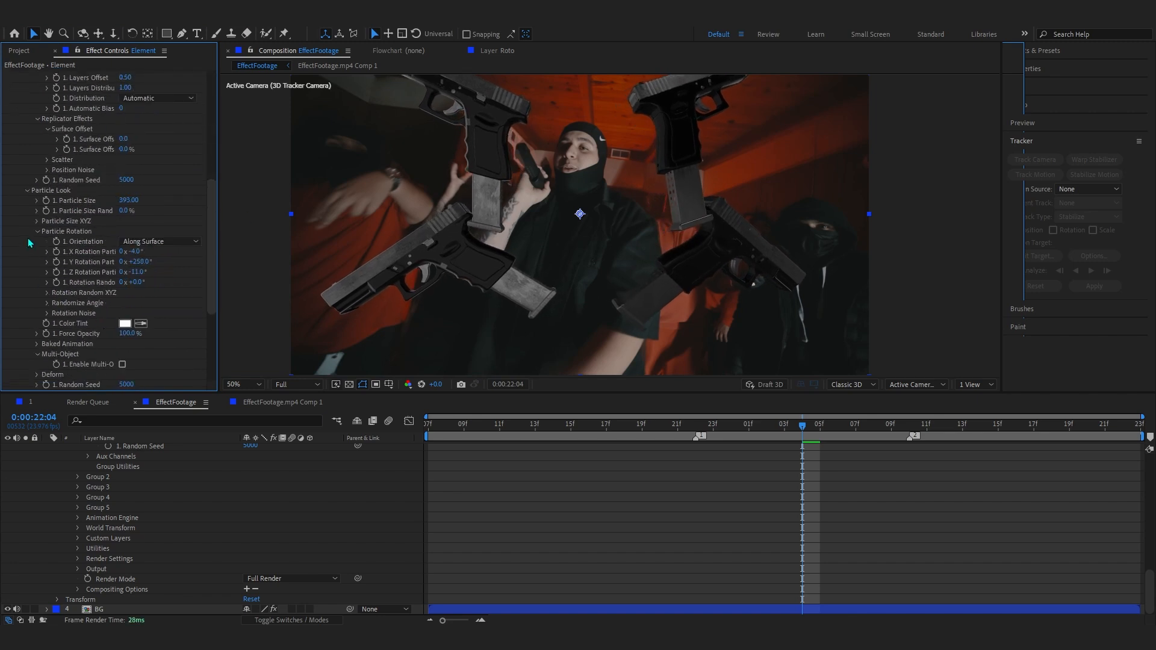
pyautogui.moveTo(131, 200); pyautogui.dragTo(140, 560)
# Set the Y value of Group 1's Position XY to 4100 and check the guns along the timeline
pyautogui.scroll(6, 145, 171)
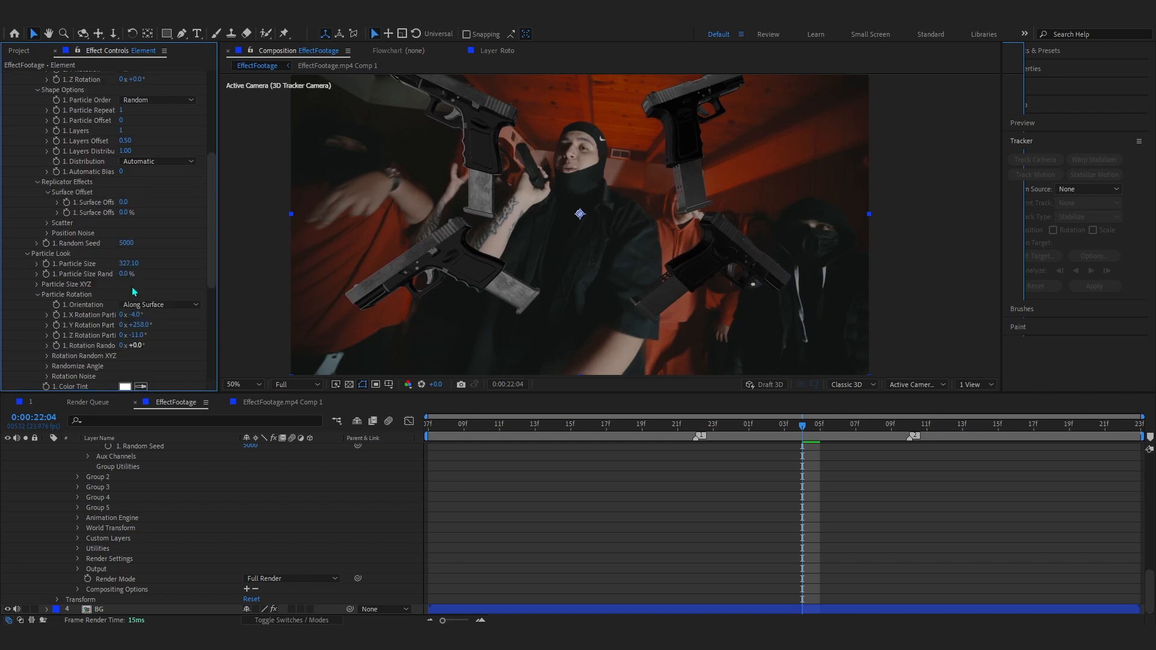
pyautogui.moveTo(161, 166); pyautogui.dragTo(274, 166)
pyautogui.moveTo(820, 431); pyautogui.dragTo(749, 458)
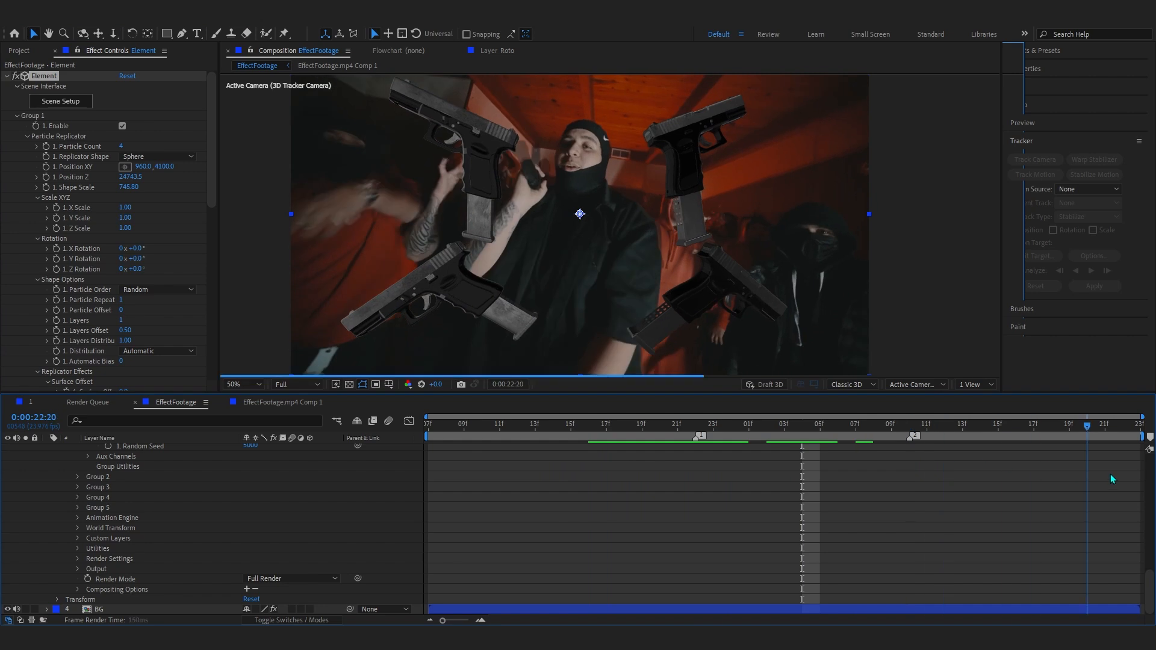
# Set Particle Rotation to X 6° and Y 263° and Group 1 Position X to 64, checking around 0:00:21:14
pyautogui.scroll(-8, 55, 211)
pyautogui.moveTo(134, 224); pyautogui.dragTo(146, 245)
pyautogui.press('u')
pyautogui.moveTo(651, 423); pyautogui.dragTo(577, 542)
pyautogui.press('pageup')
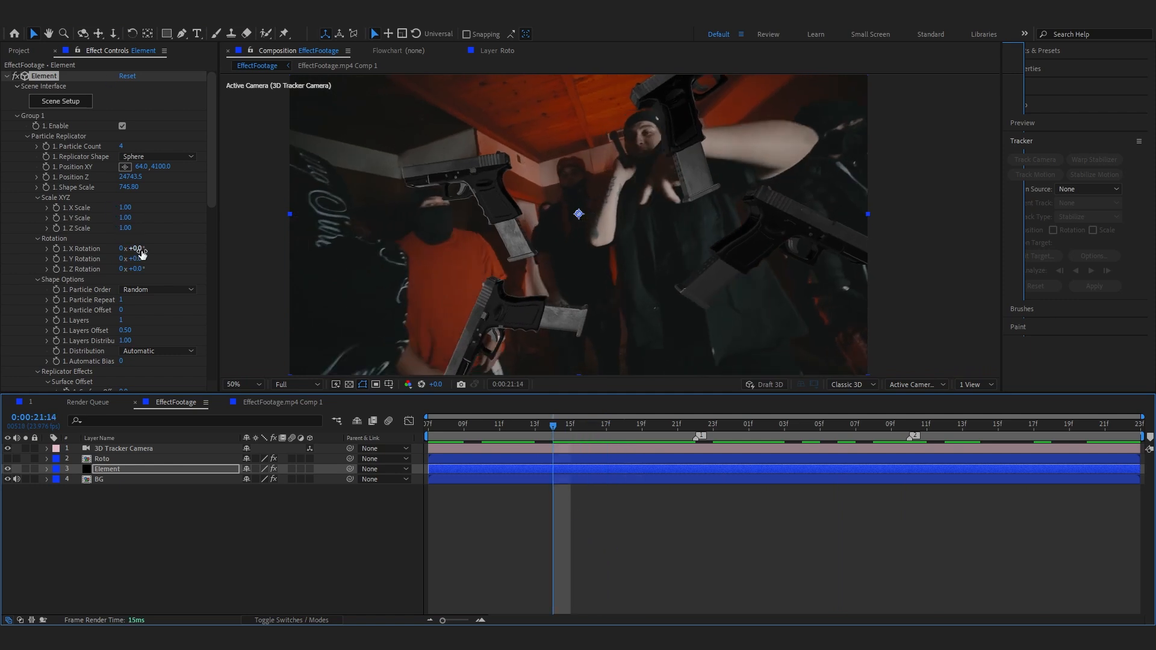
# Add a keyframe to X Rotation Particle at its current value, reveal it and move it to 0:00:22:03
pyautogui.scroll(-10, 104, 269)
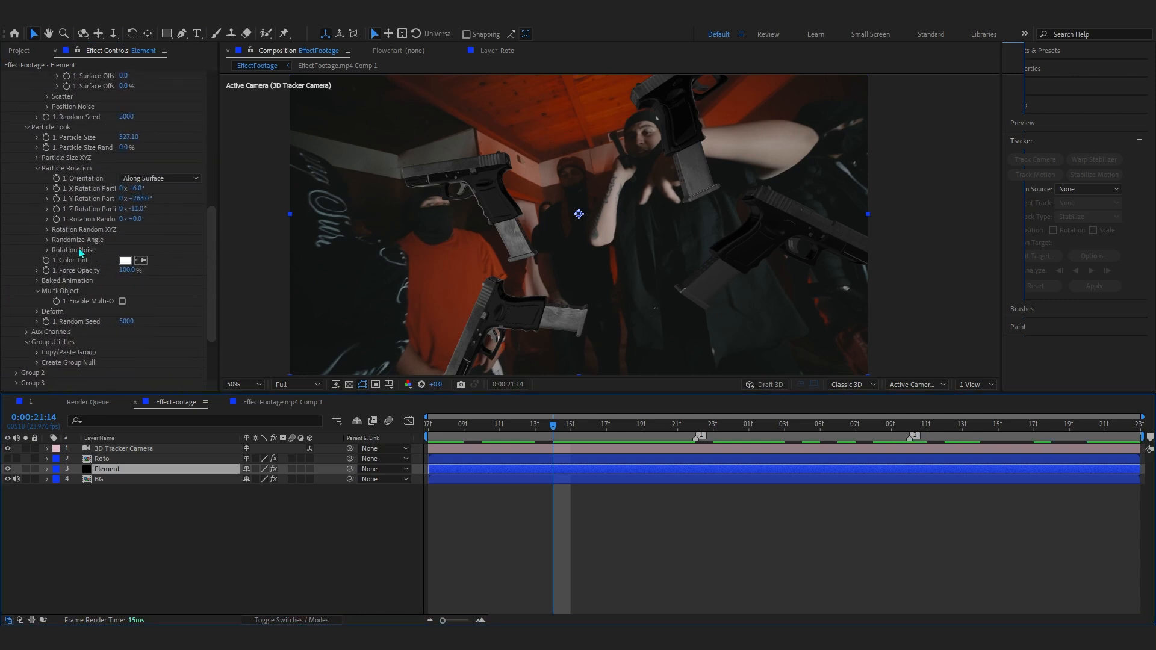
pyautogui.scroll(2, 80, 241)
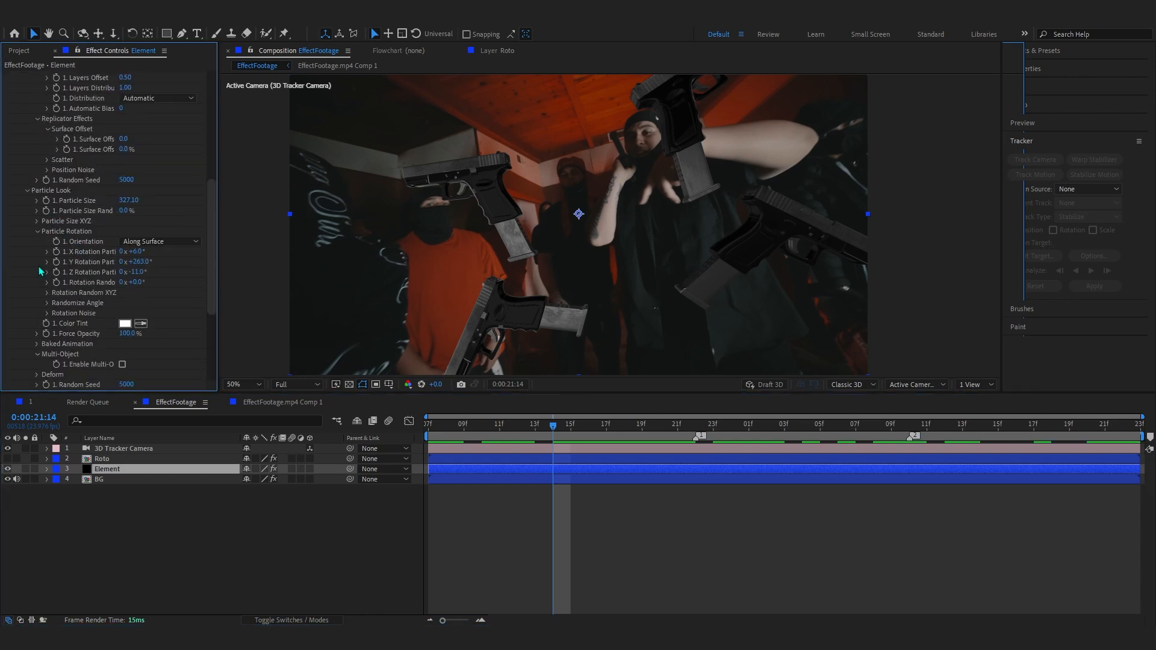
pyautogui.click(56, 252)
pyautogui.press('u')
pyautogui.press('pagedown')
pyautogui.moveTo(552, 490); pyautogui.dragTo(783, 481)
# Keyframe X Rotation Particle at 217° at 0:00:21:13 and shift the ending keyframe to about 0:00:22:11
pyautogui.moveTo(701, 422); pyautogui.dragTo(541, 472)
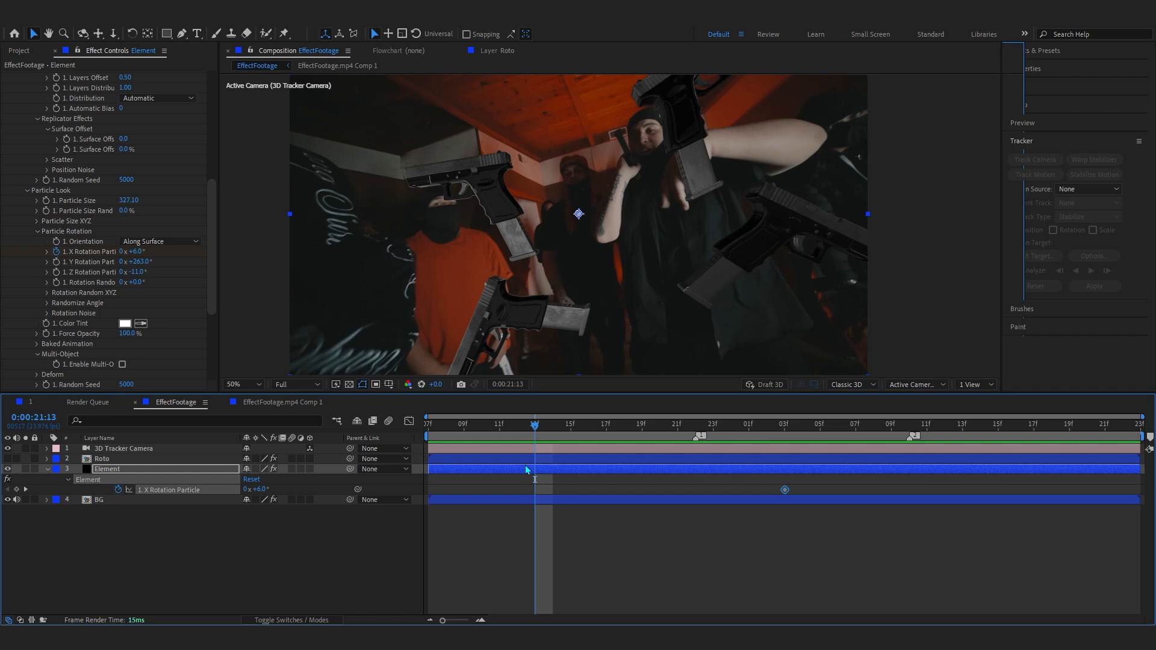
pyautogui.moveTo(534, 426); pyautogui.dragTo(540, 456)
pyautogui.moveTo(255, 490); pyautogui.dragTo(401, 506)
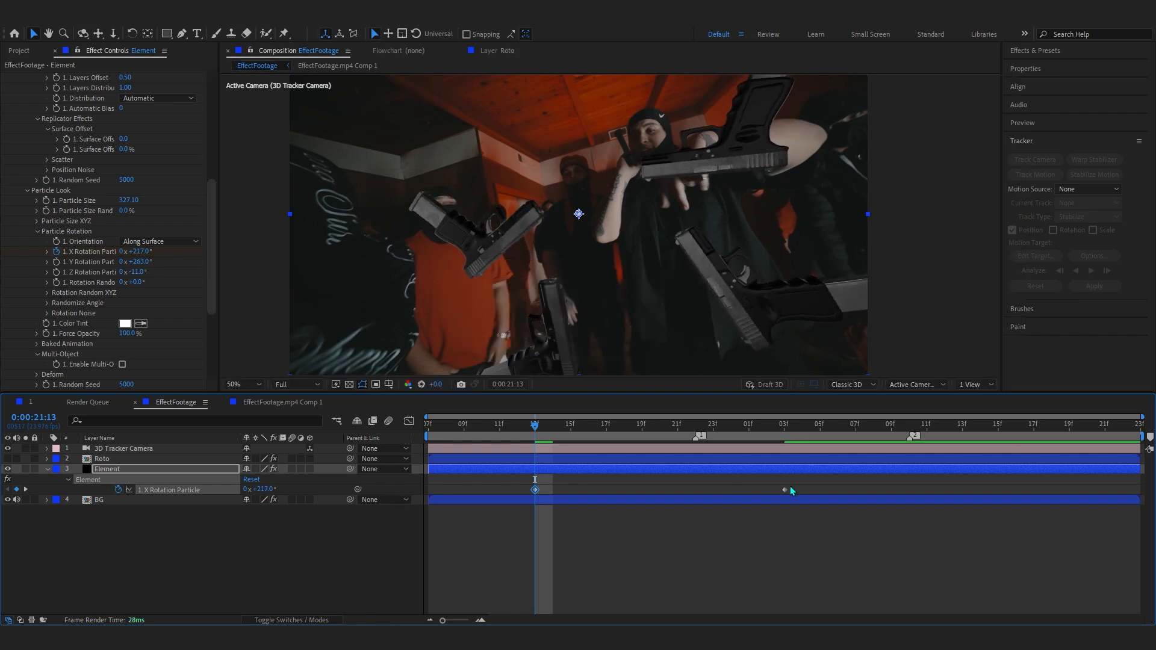
pyautogui.moveTo(785, 490); pyautogui.dragTo(879, 490)
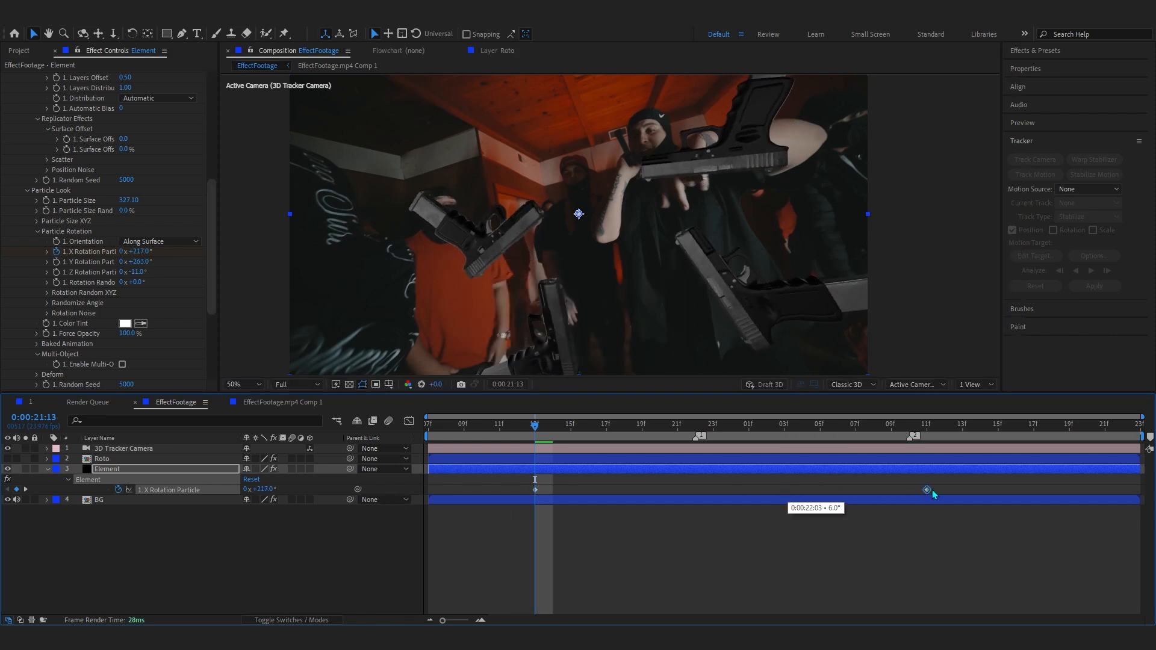
# Easy Ease both X Rotation Particle keyframes and shift them to start at 0:00:21:14 and end at about 0:00:22:12
pyautogui.moveTo(940, 485); pyautogui.dragTo(502, 546)
pyautogui.moveTo(516, 484); pyautogui.dragTo(985, 500)
pyautogui.press('F9')
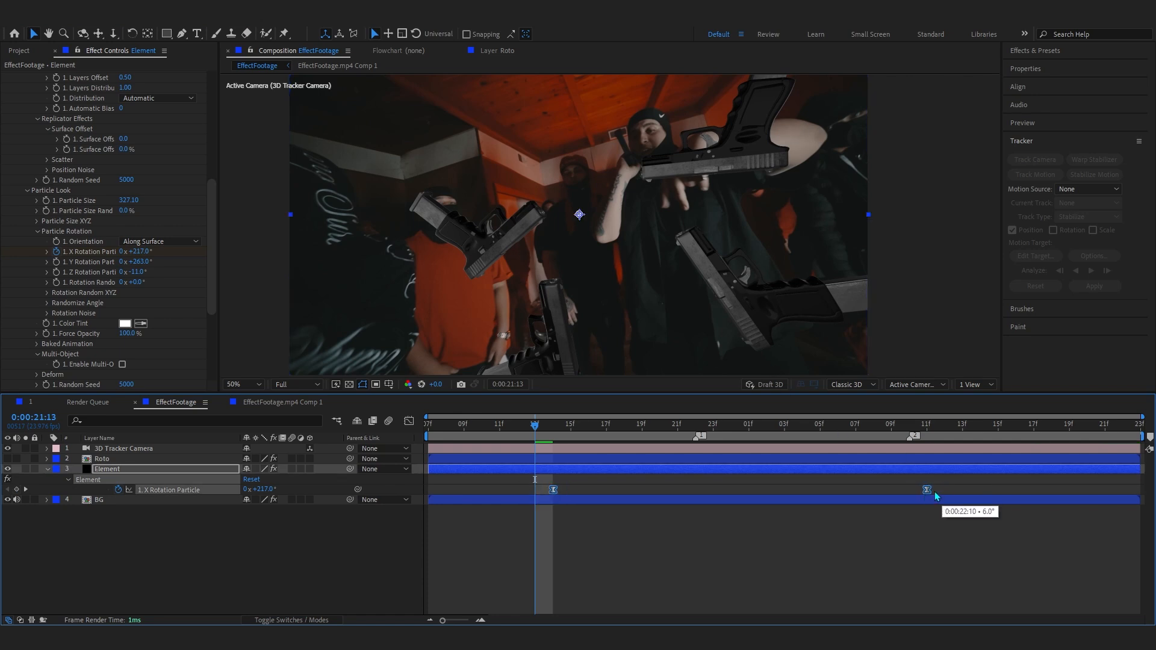
pyautogui.moveTo(553, 428); pyautogui.dragTo(514, 428)
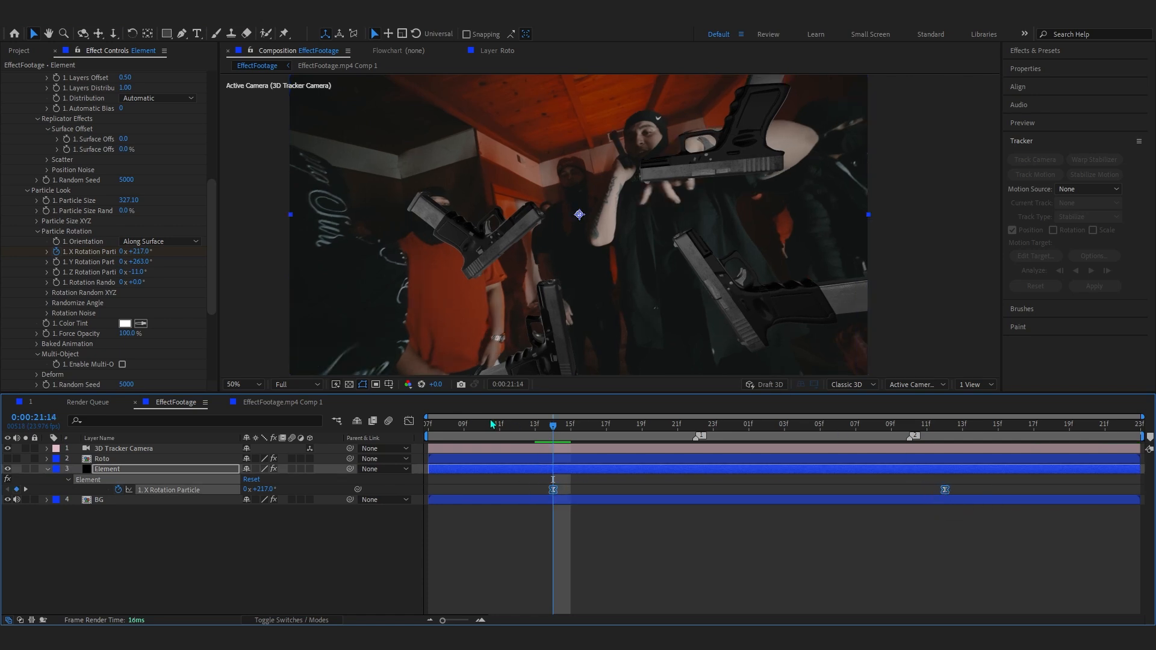
# Shape the X Rotation Particle value graph with a steep initial drop and a long ease-out, and preview it
pyautogui.hotkey('shift', 'F3')
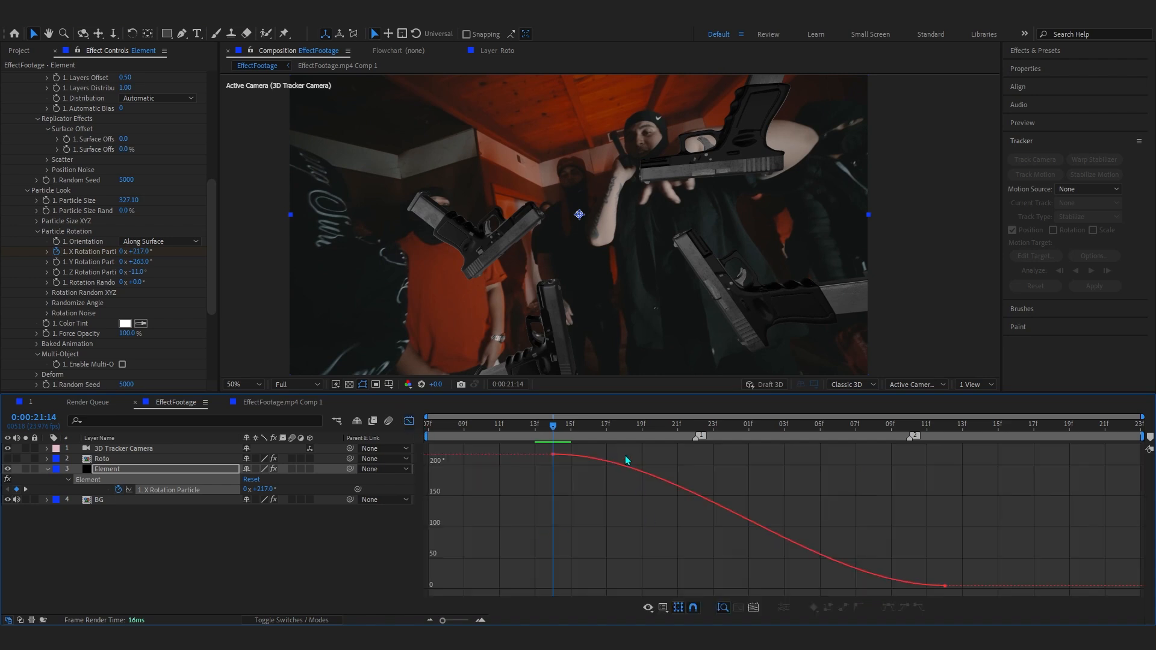
pyautogui.click(663, 607)
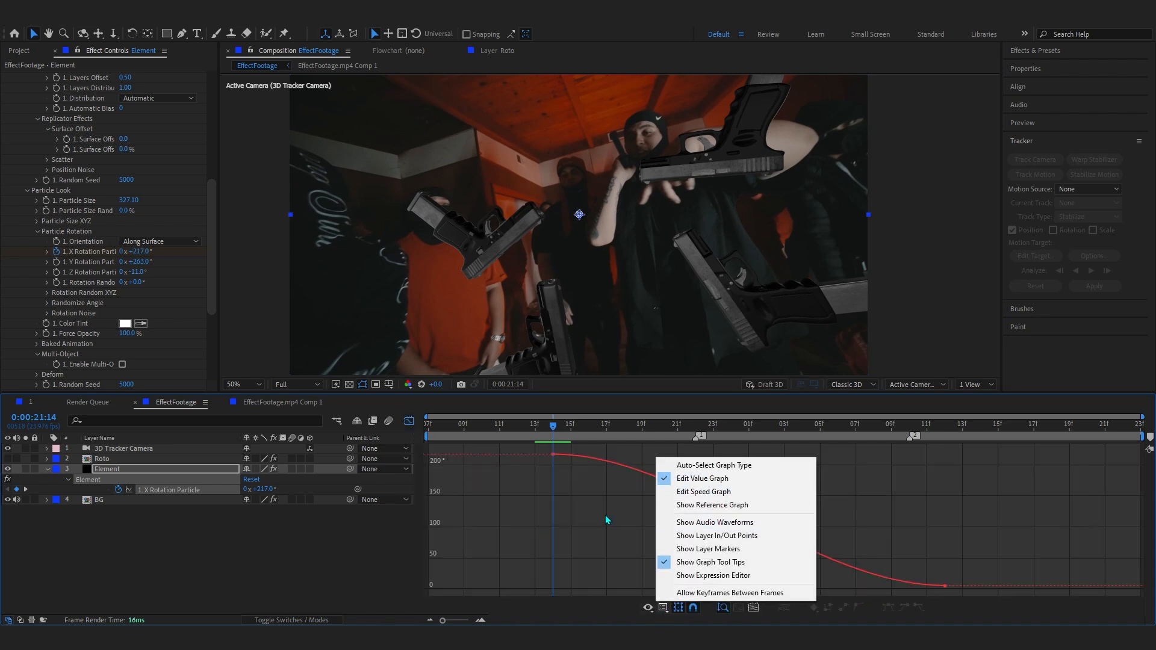
pyautogui.click(562, 453)
pyautogui.moveTo(562, 450); pyautogui.dragTo(481, 545)
pyautogui.moveTo(814, 587); pyautogui.dragTo(587, 585)
pyautogui.press('space')
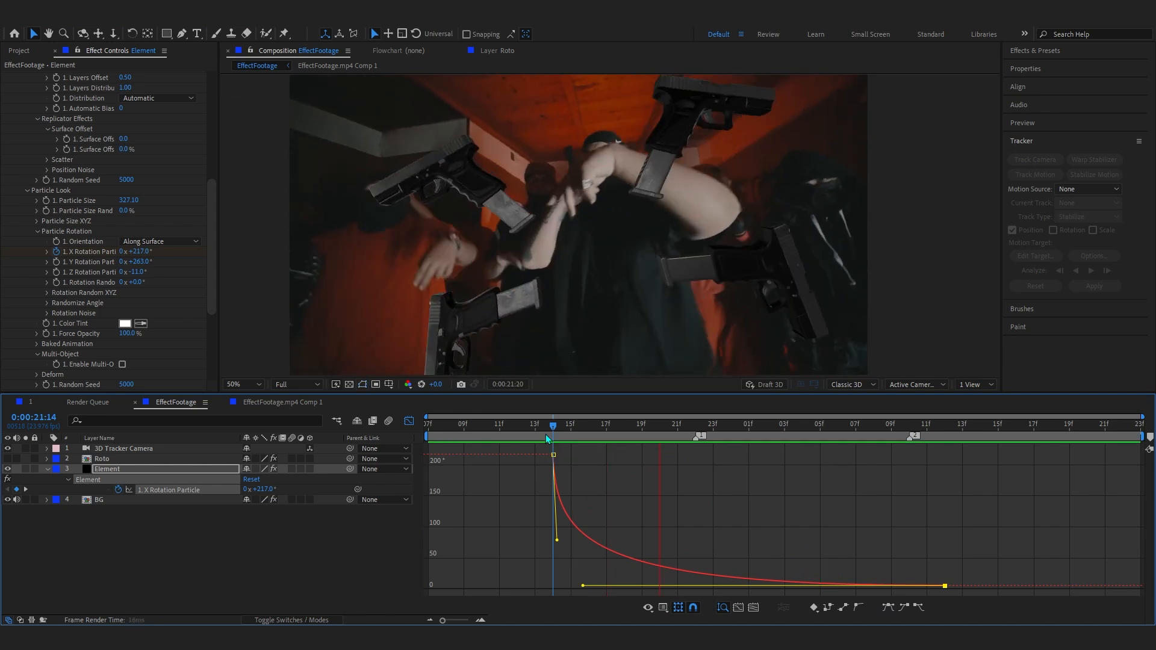
# Stretch the ending keyframe's handle on the X Rotation Particle curve back to about 0:00:21:14 and preview the guns' rotation
pyautogui.click(516, 427)
pyautogui.press('space')
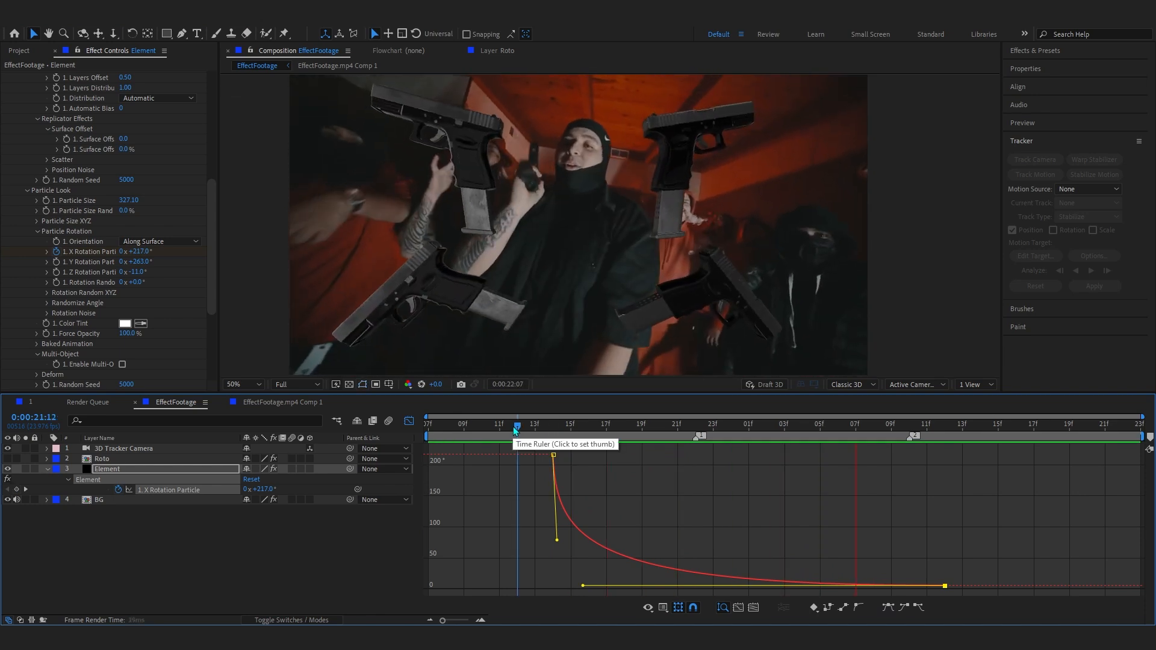
pyautogui.click(499, 426)
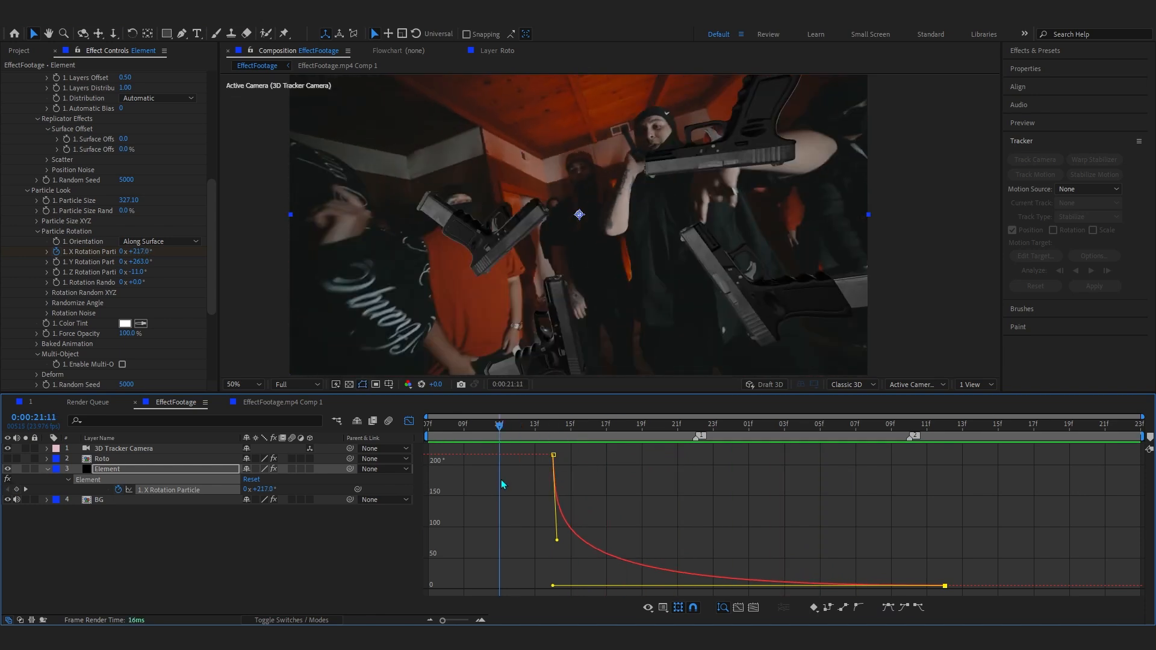
pyautogui.press('space')
pyautogui.press('space')
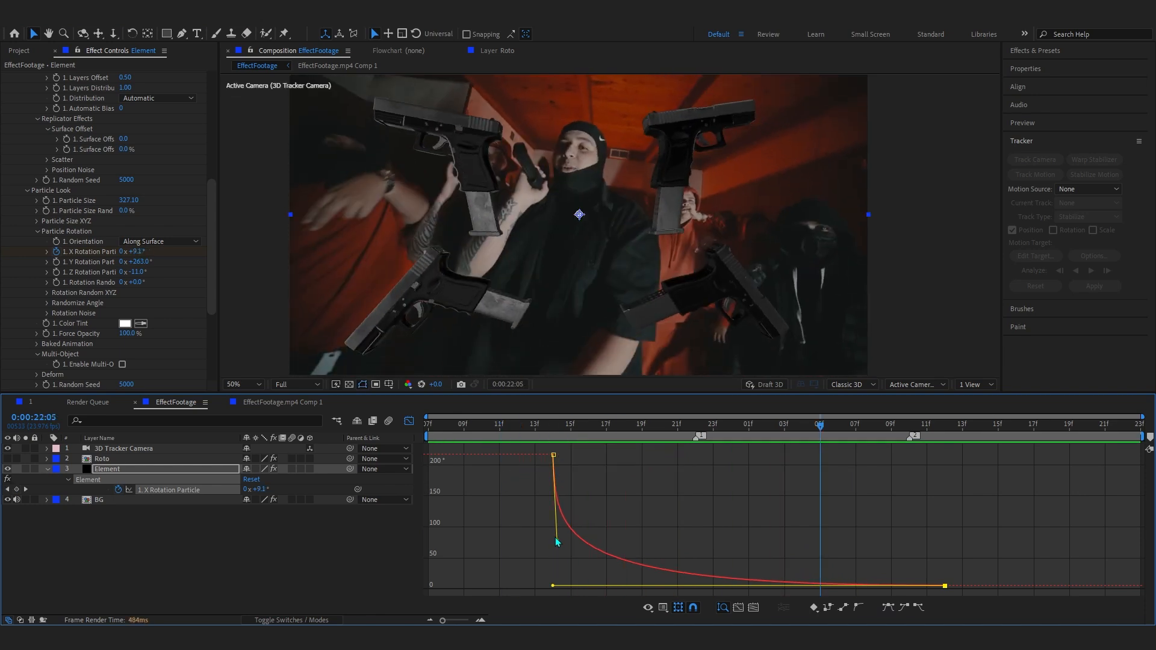
# Try a flat, horizontal starting handle on the X Rotation Particle curve and preview the motion
pyautogui.moveTo(556, 540); pyautogui.dragTo(597, 454)
pyautogui.click(550, 426)
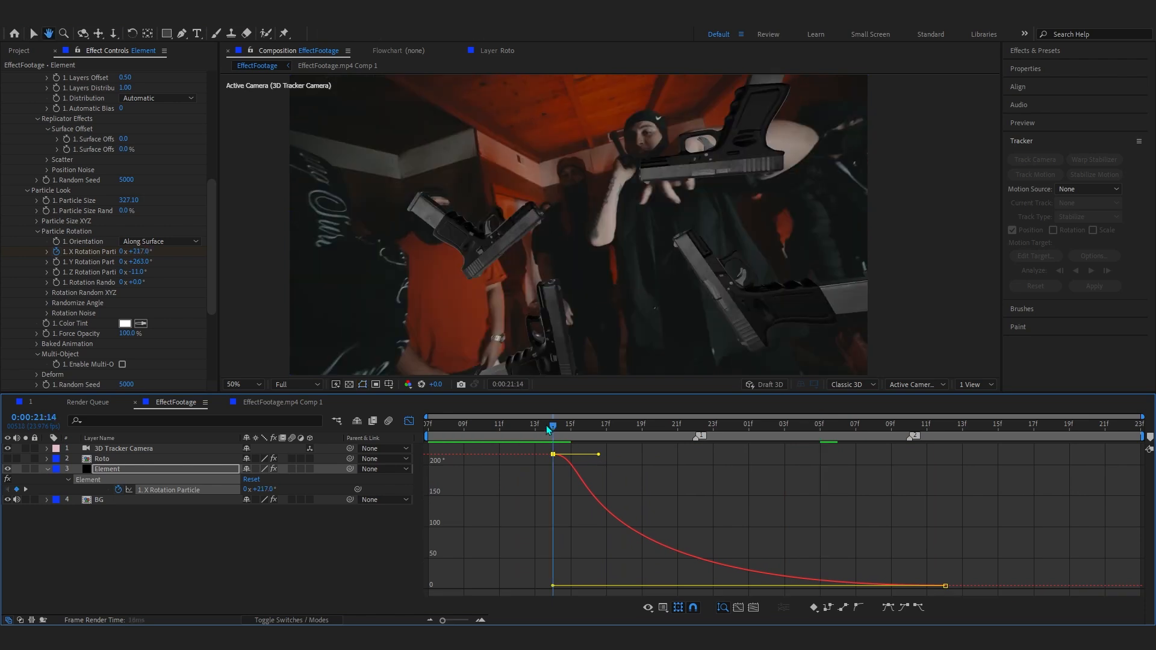
pyautogui.press('space')
pyautogui.press('space')
pyautogui.click(532, 432)
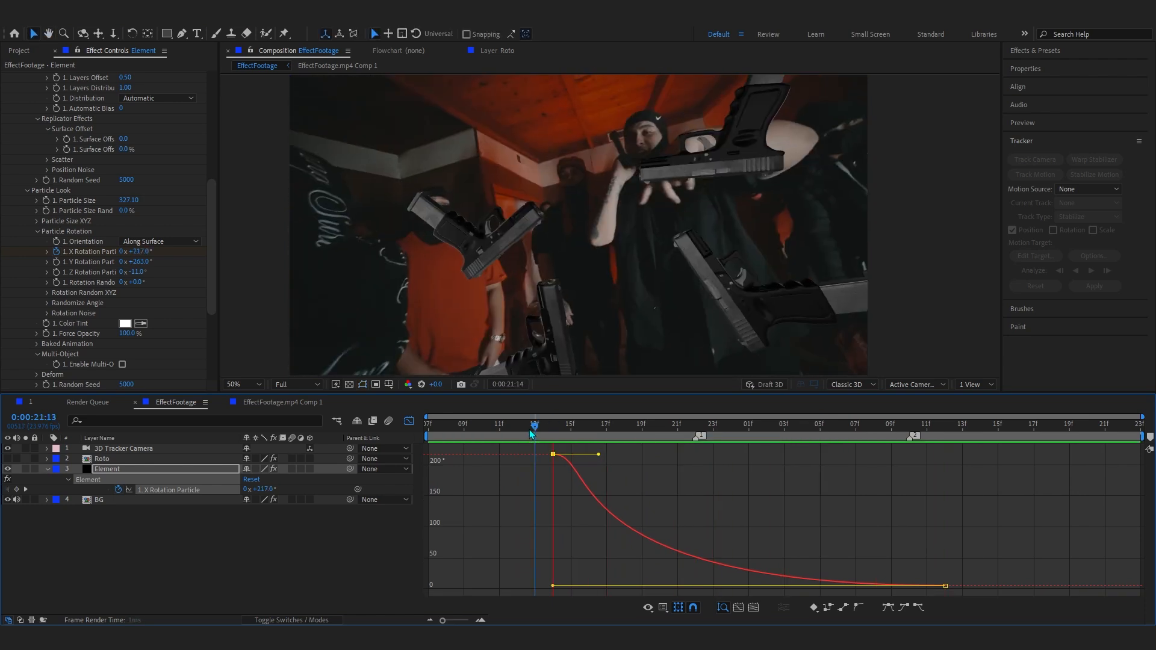
# Try shortening the flat starting handle of the X Rotation Particle curve and play the animation
pyautogui.press('space')
pyautogui.moveTo(600, 458); pyautogui.dragTo(569, 461)
pyautogui.press('space')
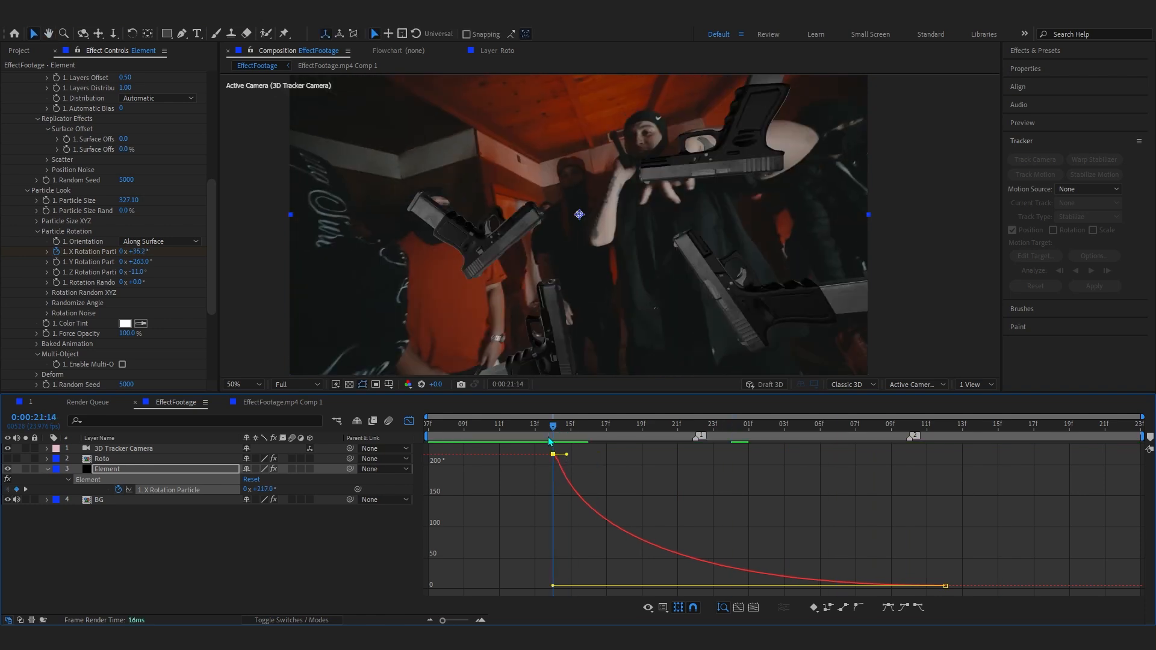
pyautogui.press('space')
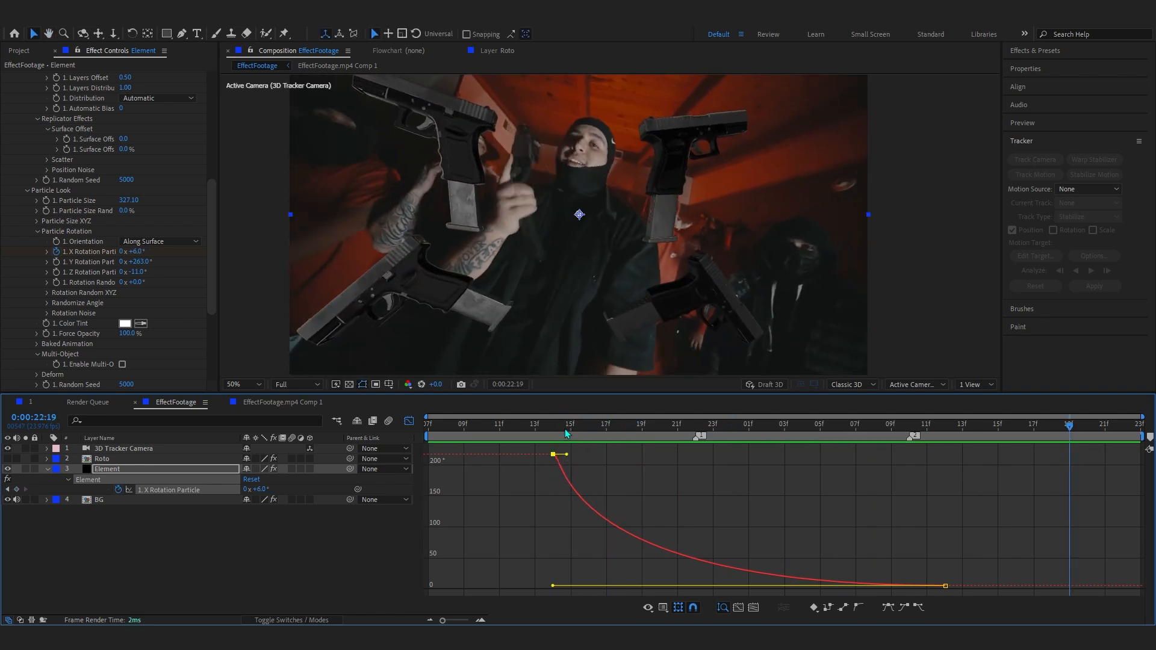
# Pull the X Rotation Particle curve's starting handle steeply downward and check the rotation up to 0:00:21:21
pyautogui.moveTo(567, 453); pyautogui.dragTo(509, 520)
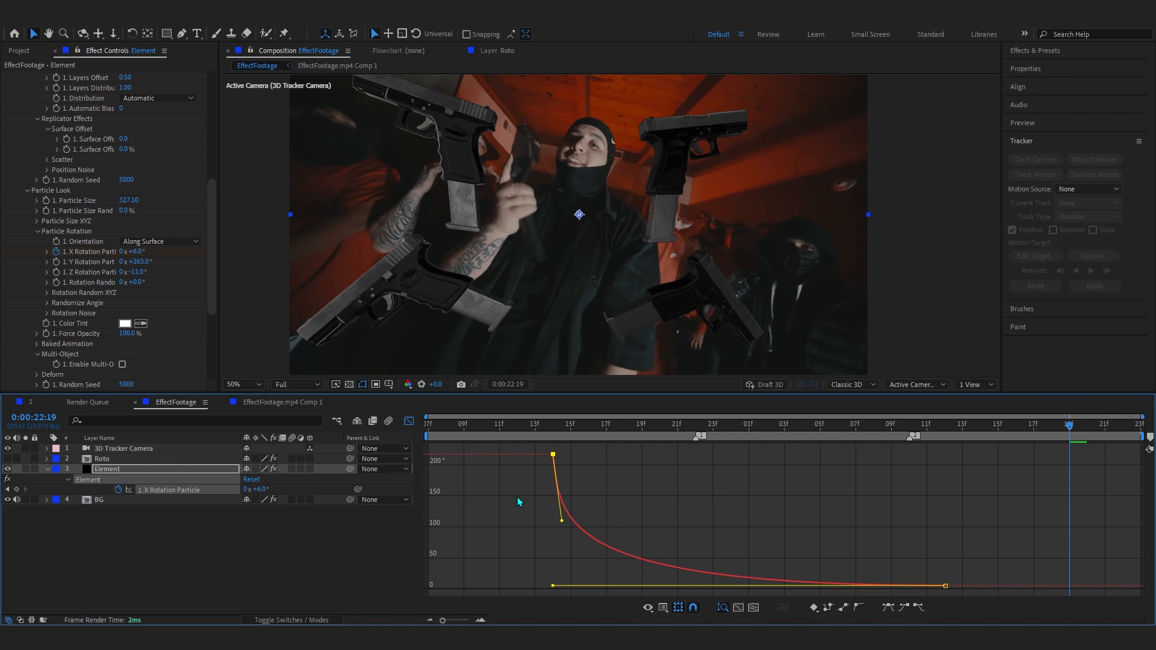
pyautogui.moveTo(572, 432); pyautogui.dragTo(684, 477)
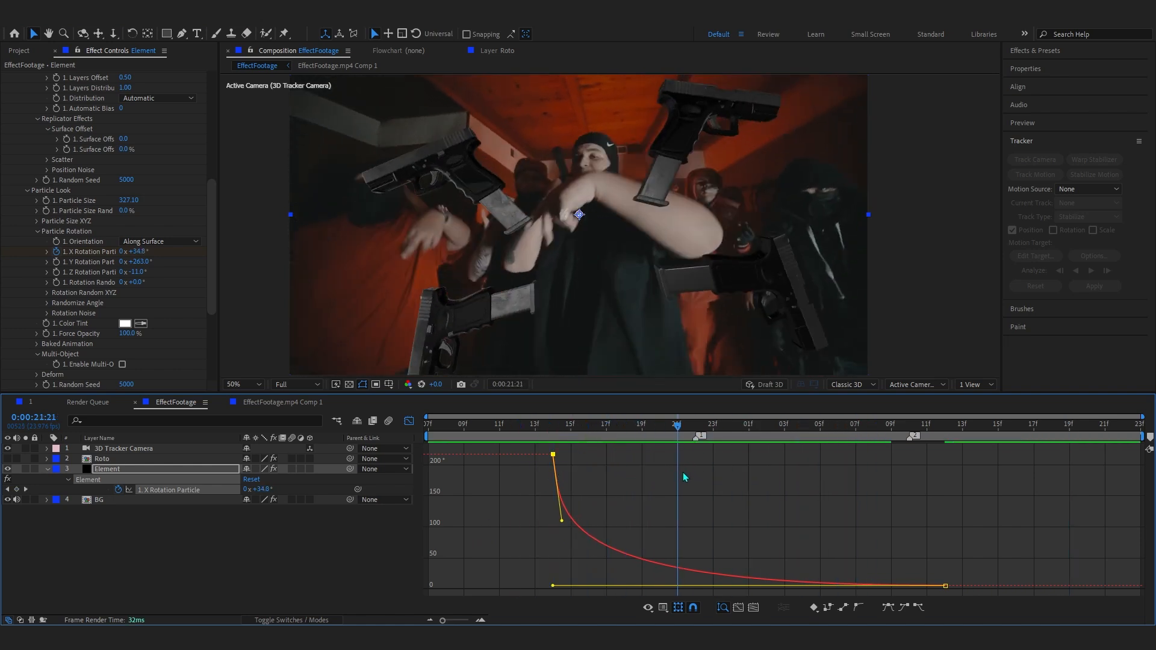
# Keyframe Particle Size at its current value, reveal it and align it with the ending X Rotation Particle keyframe
pyautogui.scroll(3, 74, 291)
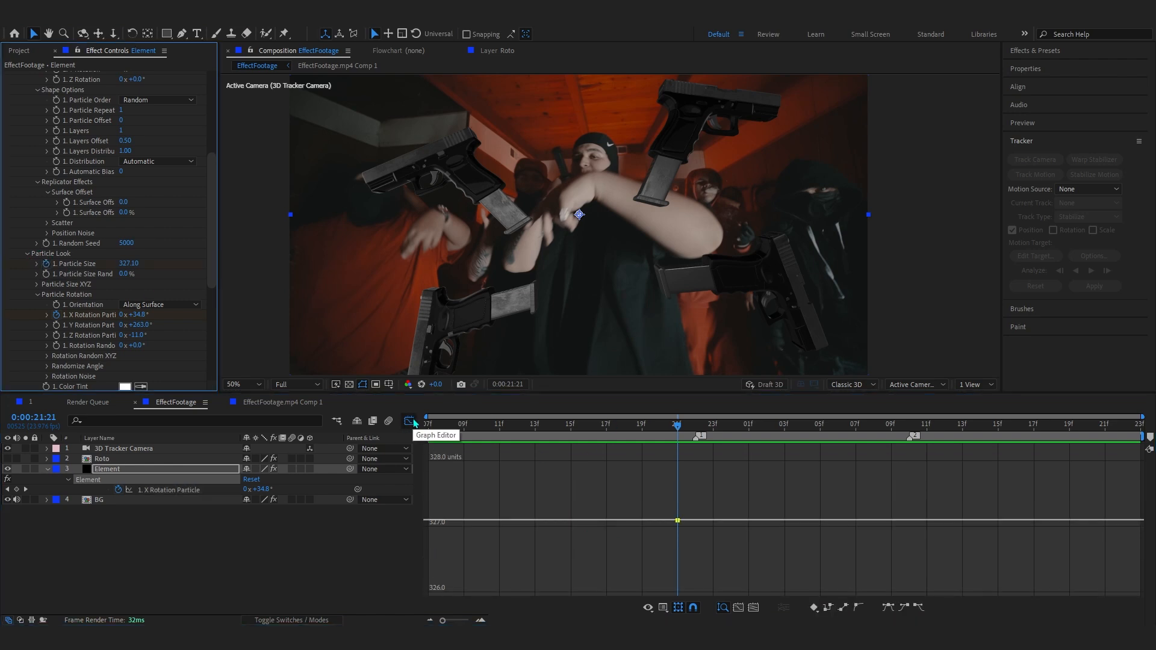
pyautogui.click(409, 420)
pyautogui.press('u')
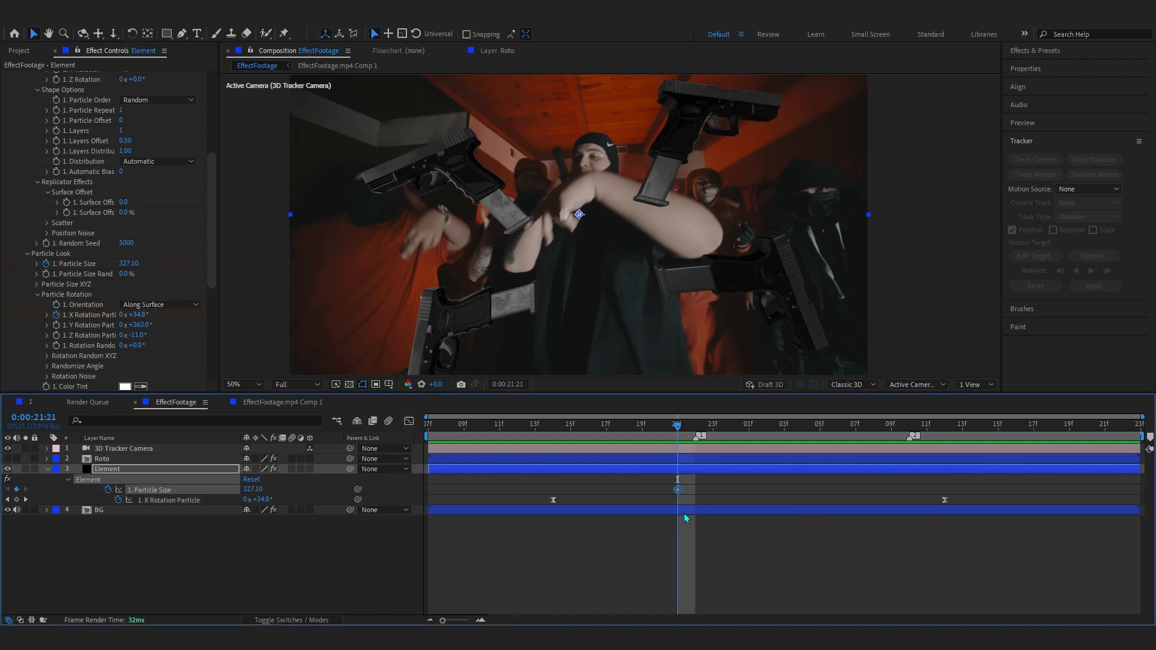
pyautogui.moveTo(677, 490); pyautogui.dragTo(945, 489)
# Keyframe Particle Size at 0 at 0:00:21:14 and move both starting keyframes to 0:00:21:13
pyautogui.click(559, 433)
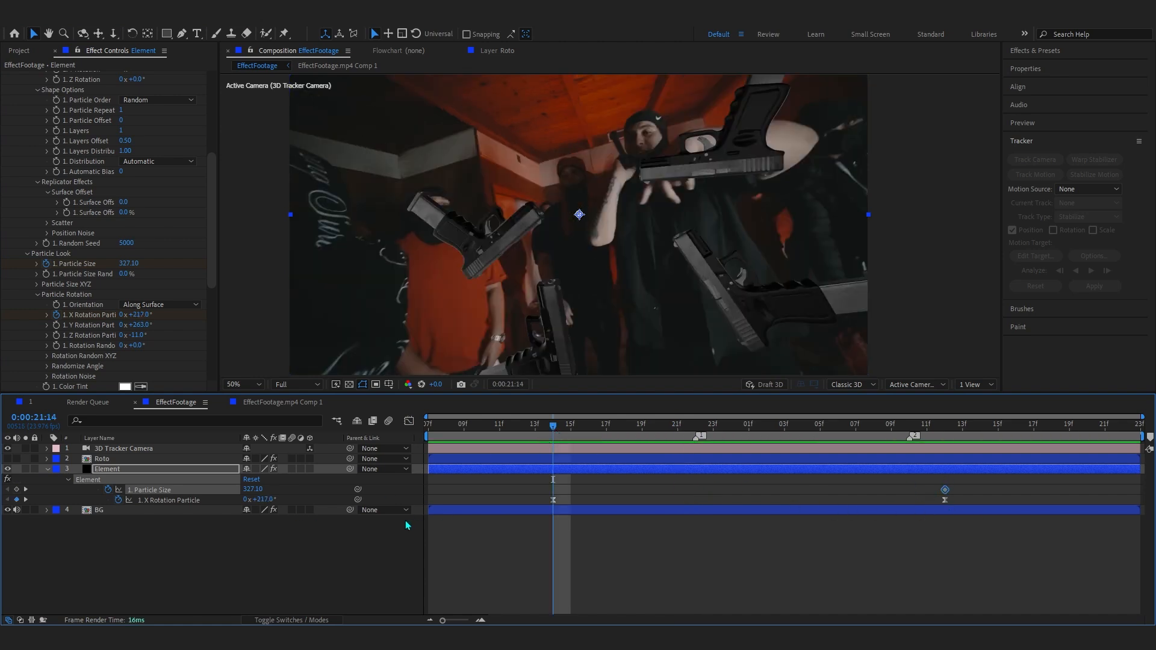
pyautogui.press('BackSpace')
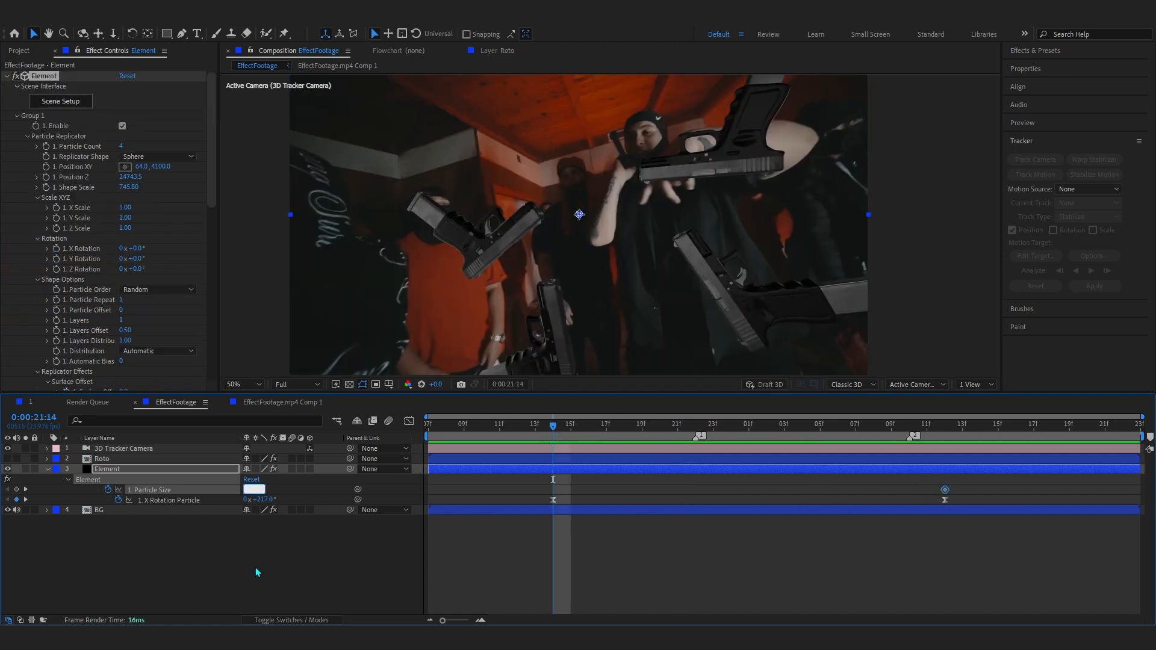
pyautogui.write('0')
pyautogui.press('Return')
pyautogui.press('pageup')
pyautogui.press('pageup')
pyautogui.moveTo(552, 501); pyautogui.dragTo(534, 501)
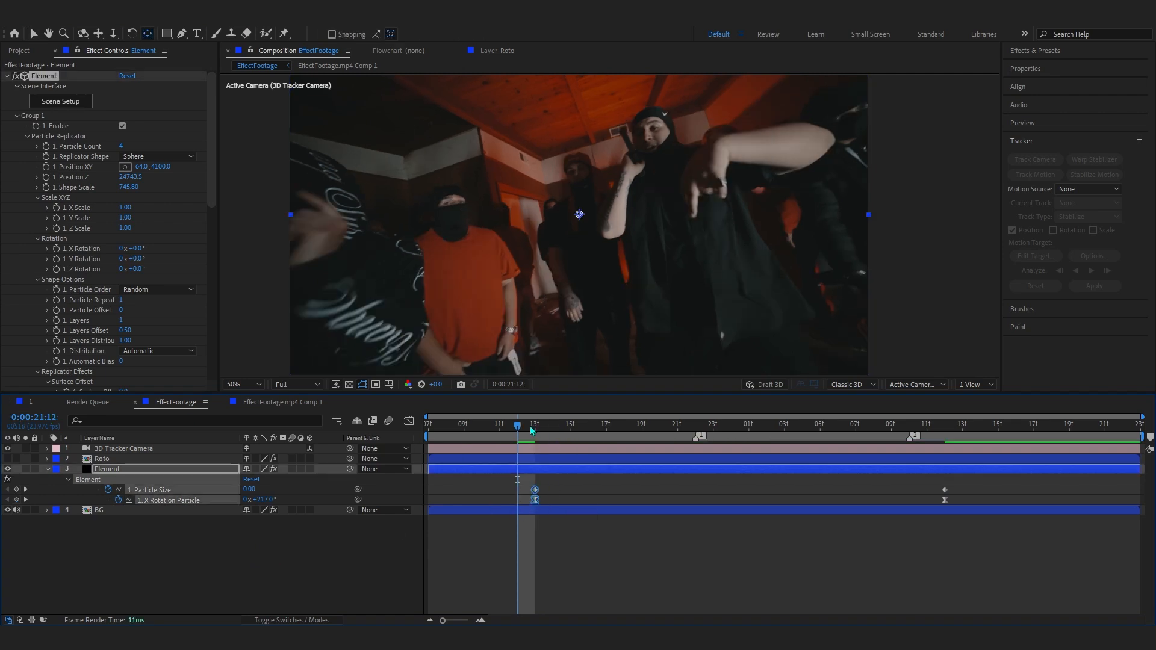
# Easy Ease the Particle Size keyframes and shape their value graph into a steep initial rise with a long ease-out
pyautogui.press('space')
pyautogui.click(275, 482)
pyautogui.moveTo(275, 482); pyautogui.dragTo(289, 499)
pyautogui.press('F9')
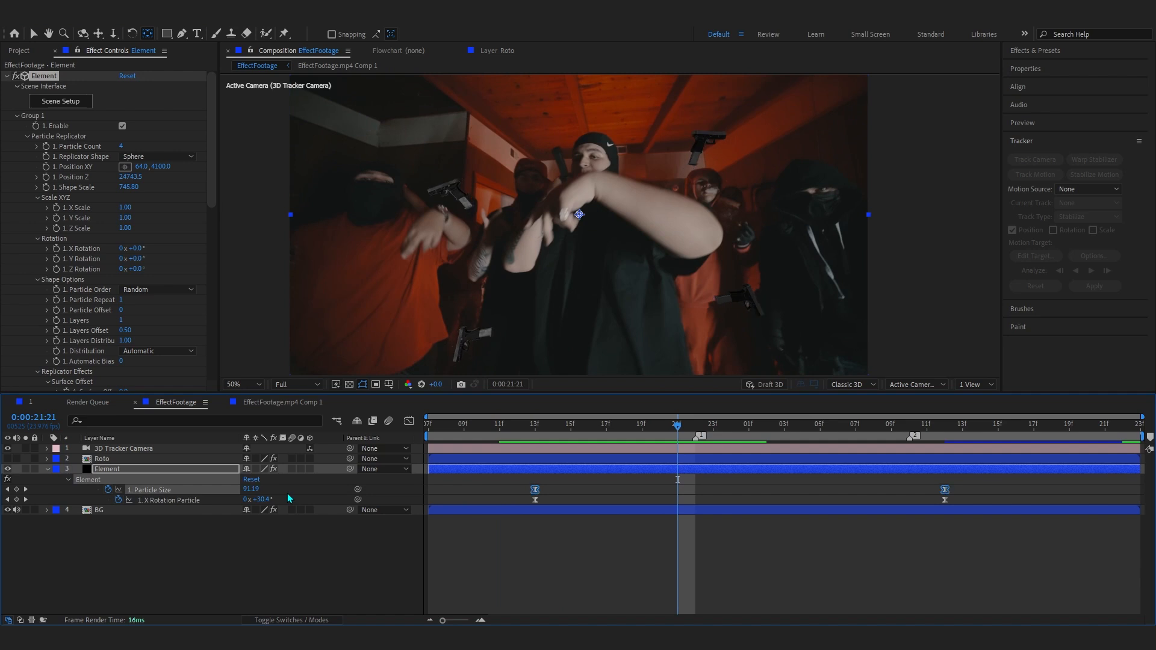
pyautogui.click(408, 420)
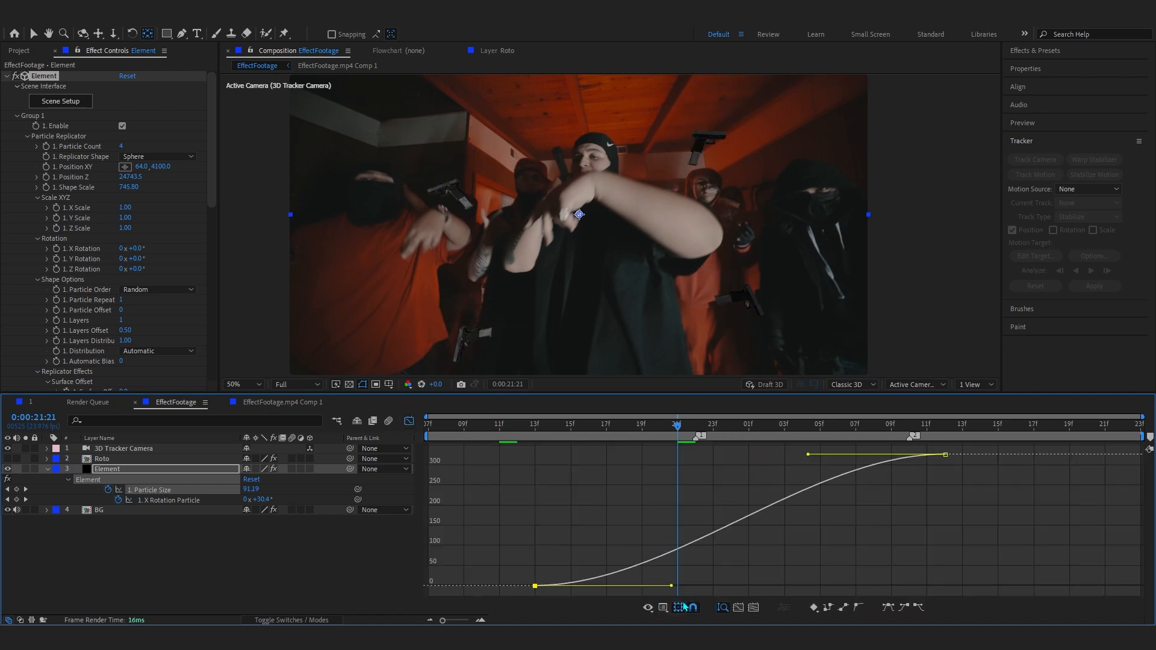
pyautogui.moveTo(678, 593); pyautogui.dragTo(540, 521)
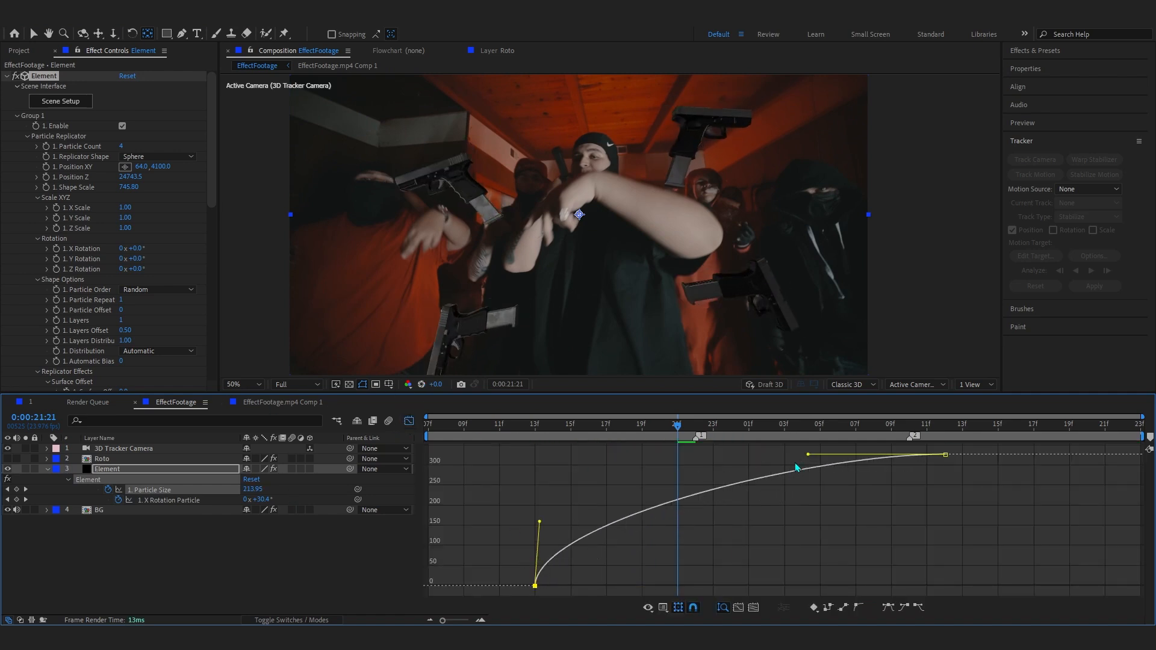
pyautogui.moveTo(809, 455); pyautogui.dragTo(534, 469)
# Preview the guns scaling up and rotating from 0:00:21:12
pyautogui.moveTo(517, 427); pyautogui.dragTo(616, 482)
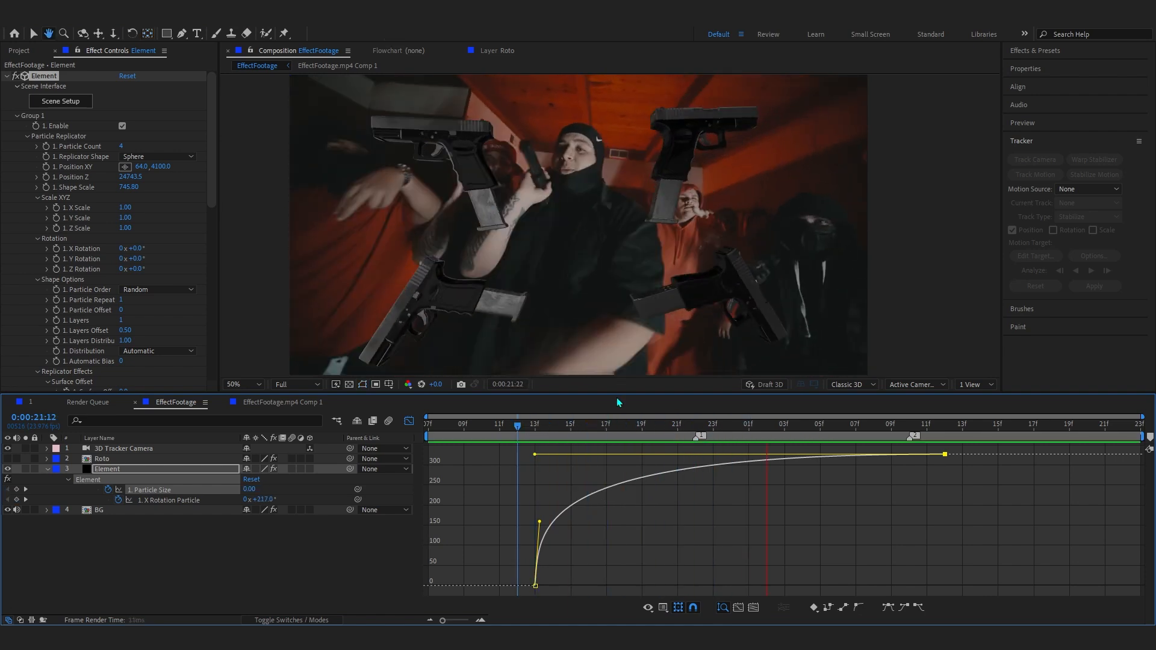
pyautogui.press('space')
pyautogui.click(528, 437)
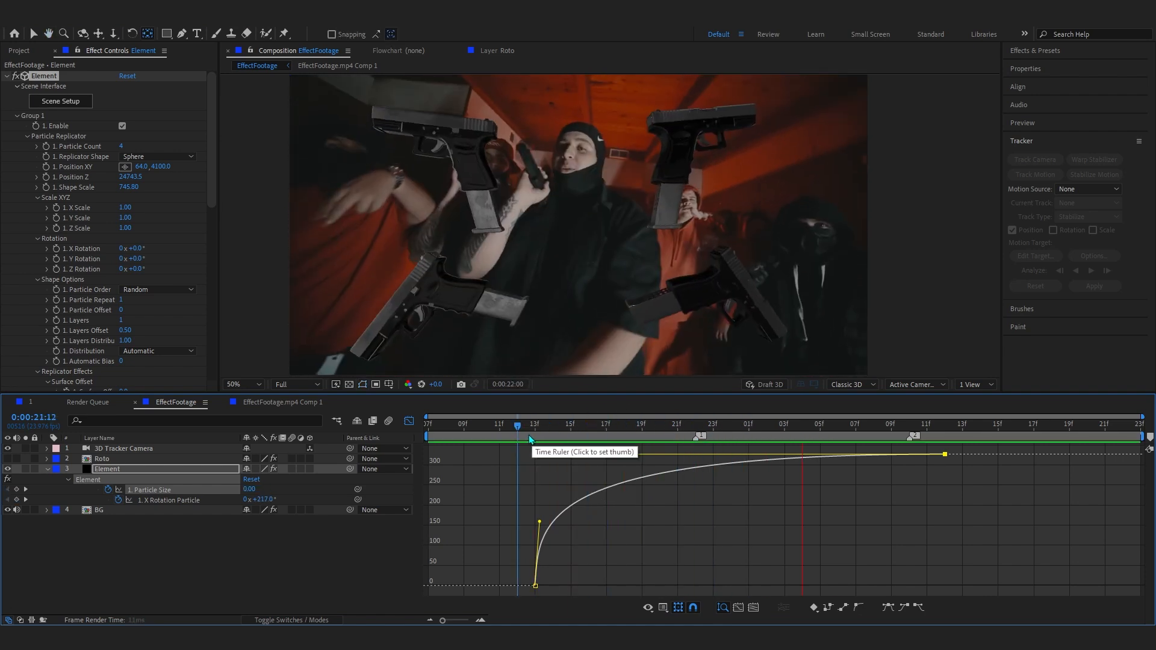
pyautogui.press('space')
pyautogui.click(518, 438)
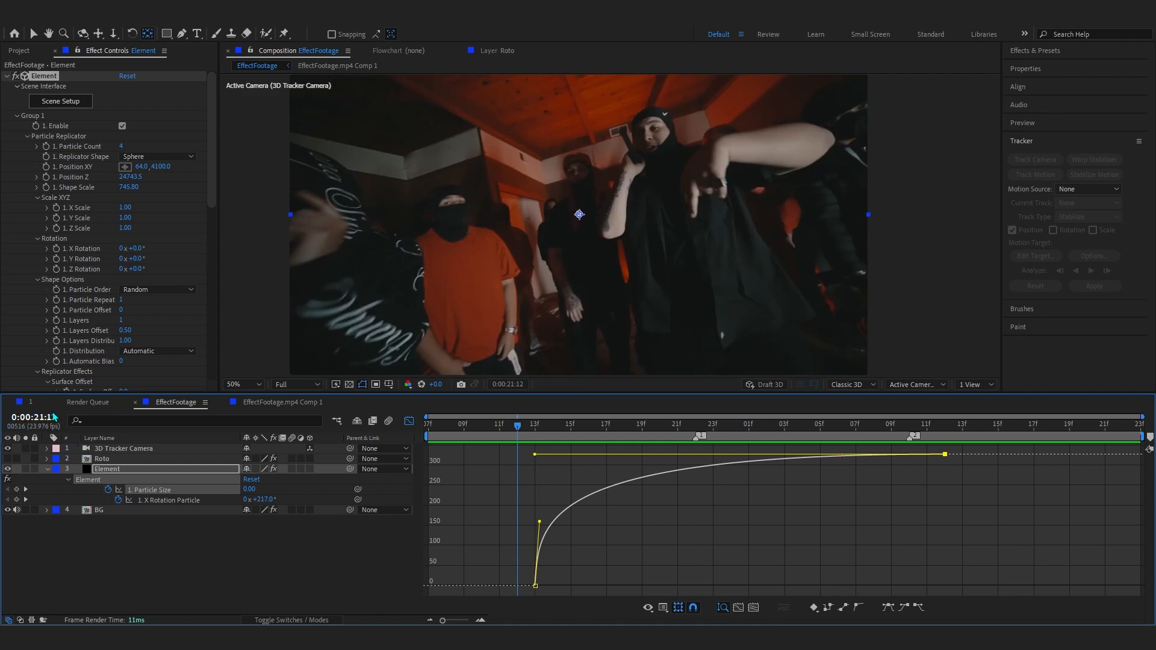
# Play the reference clip in composition 1 to examine the gun animation, and return to EffectFootage
pyautogui.click(30, 401)
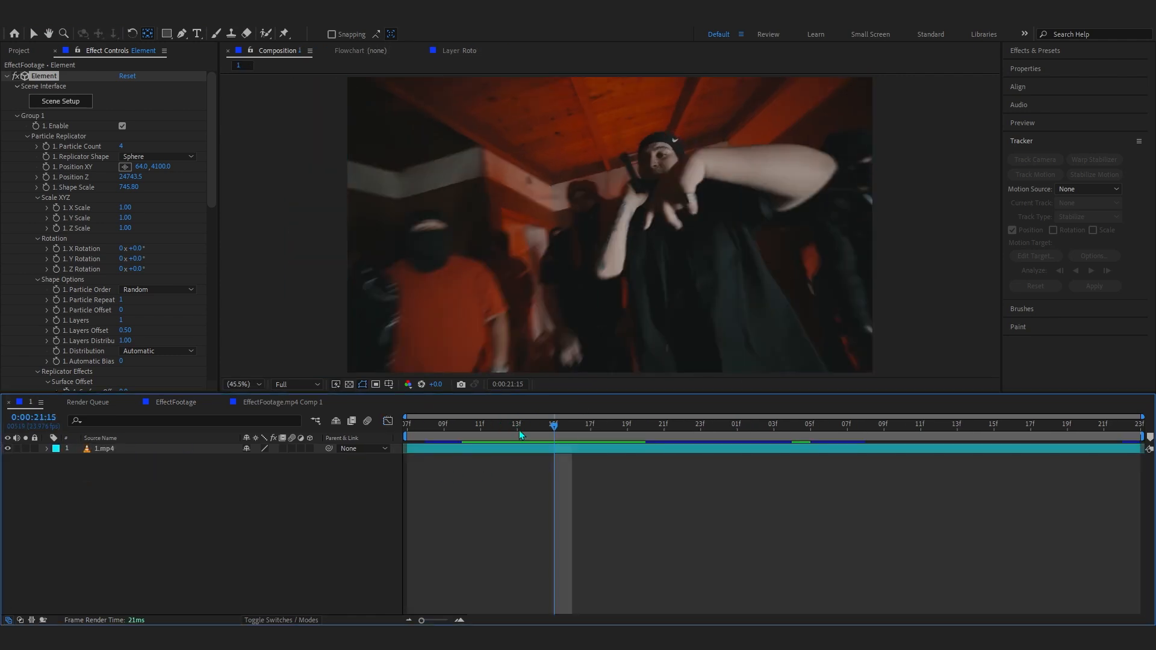
pyautogui.press('space')
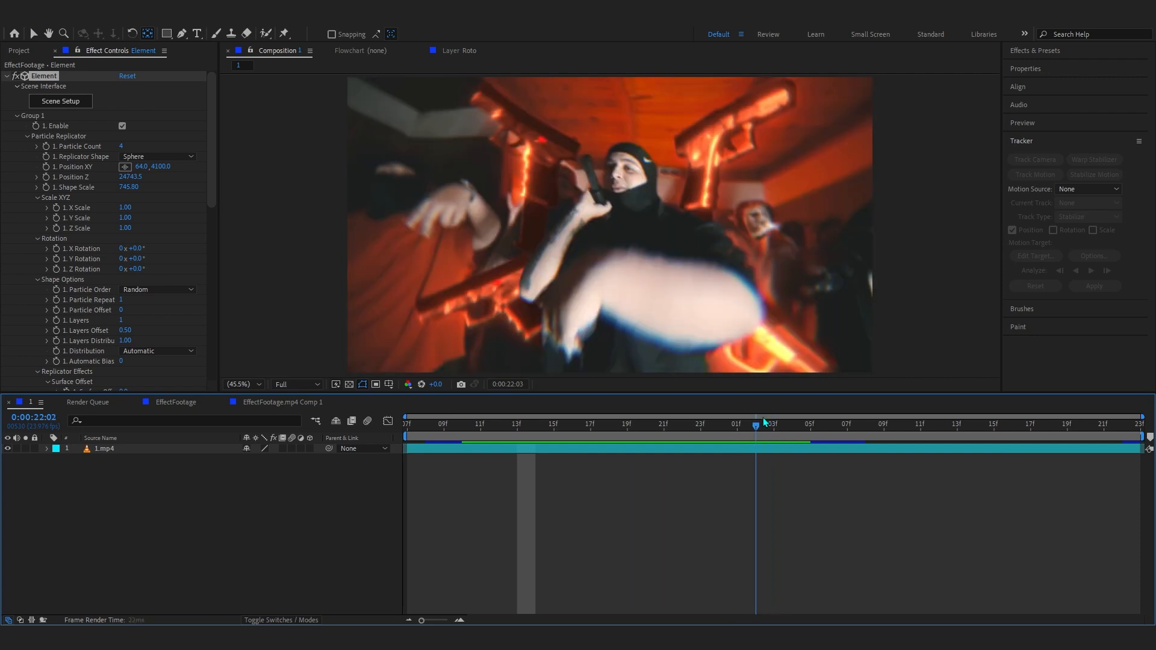
pyautogui.press('space')
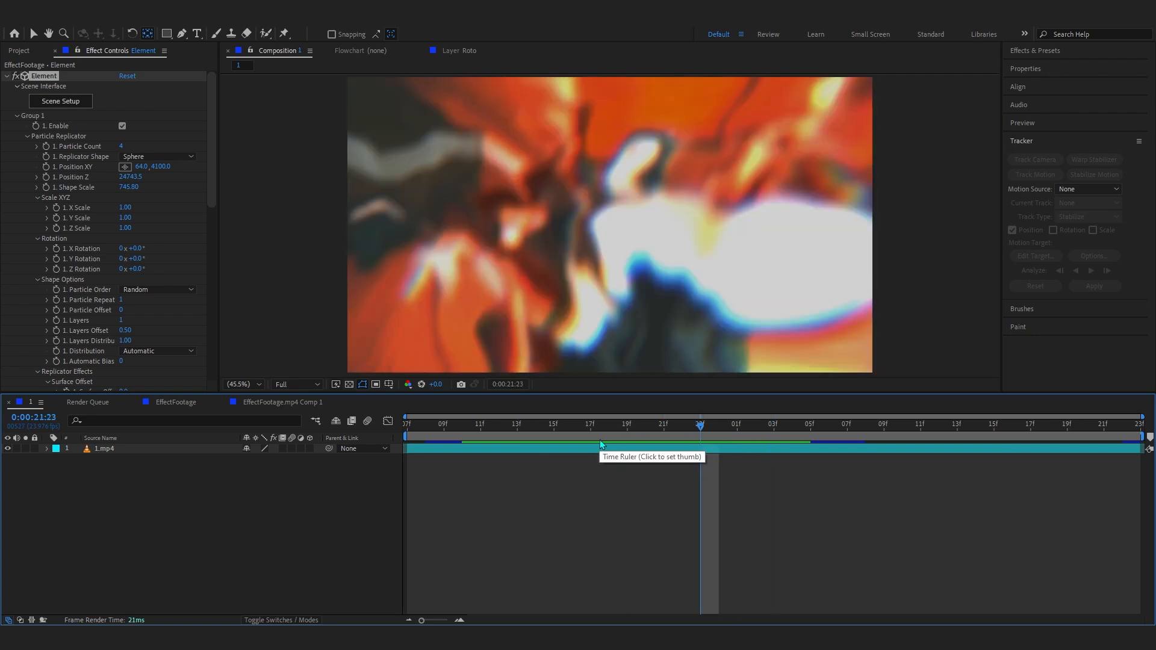
pyautogui.click(176, 401)
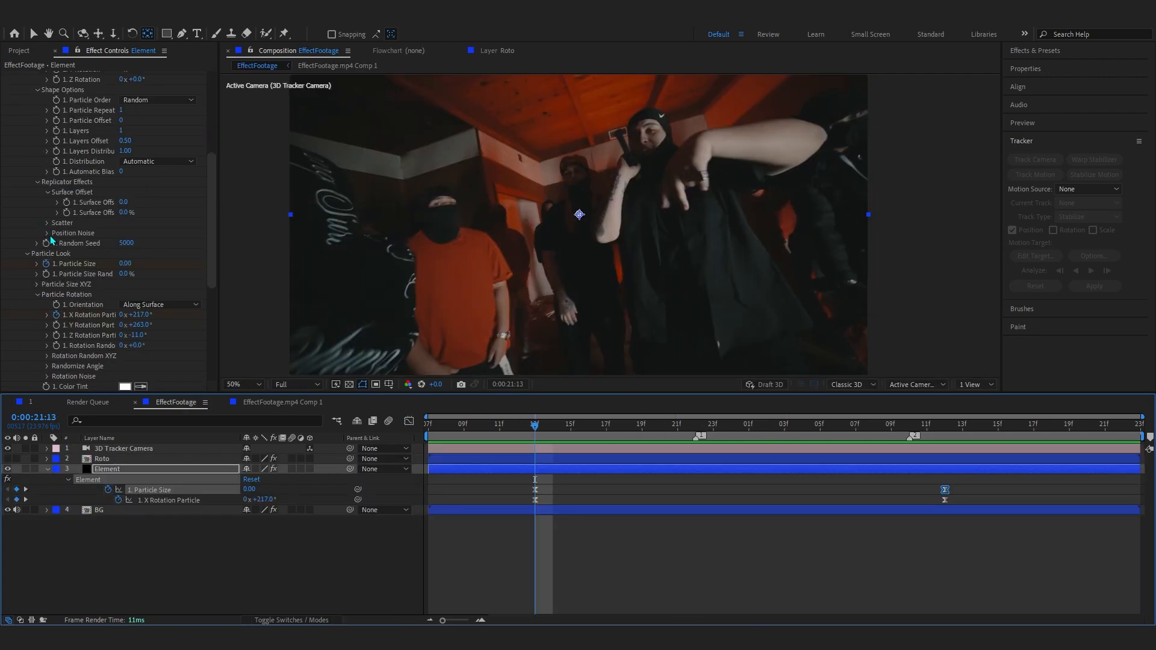
# Keyframe Group 1's Z Rotation at 0°, reveal it and align it with the other ending keyframes
pyautogui.scroll(-2, 66, 289)
pyautogui.scroll(8, 66, 289)
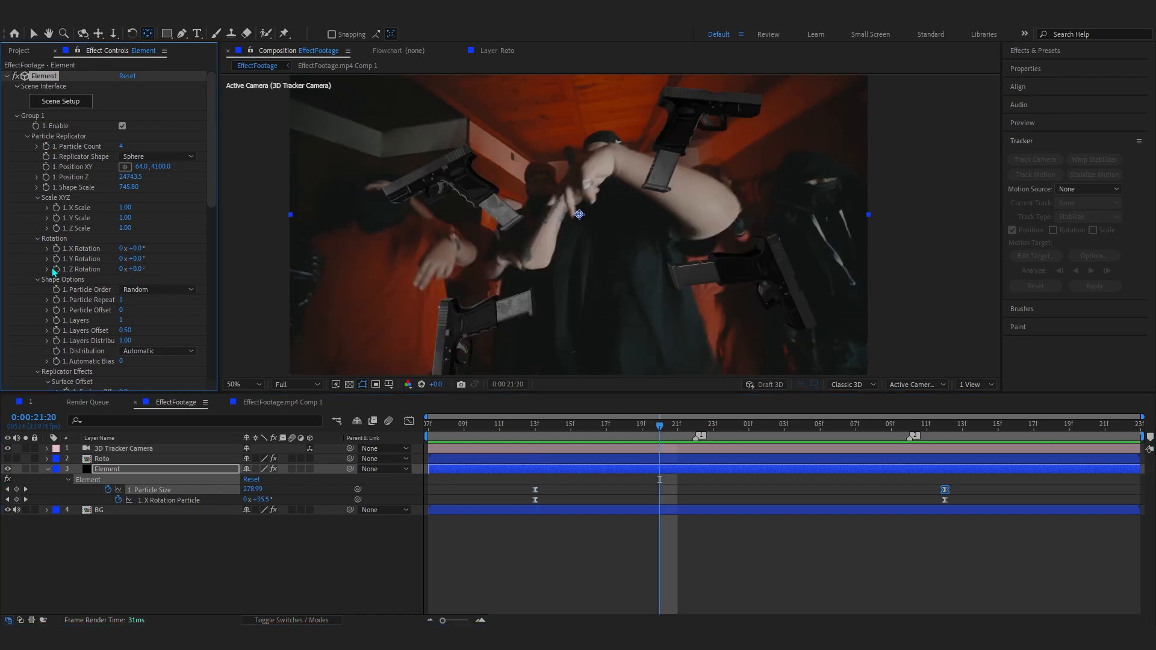
pyautogui.moveTo(136, 269); pyautogui.dragTo(3, 314)
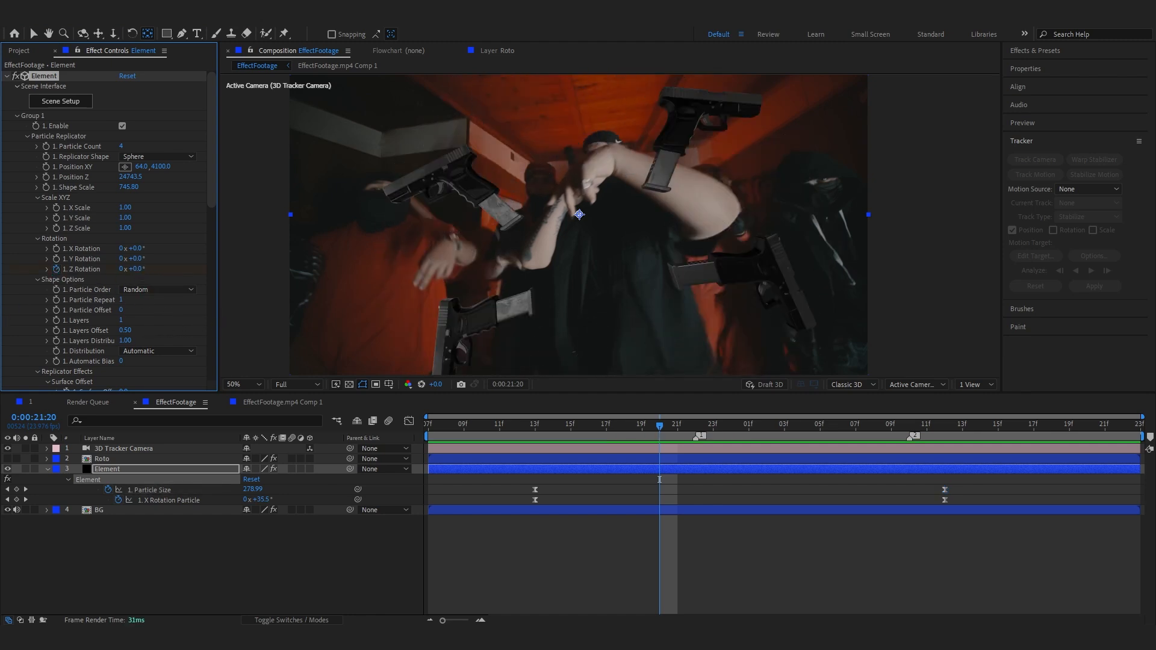
pyautogui.press('u')
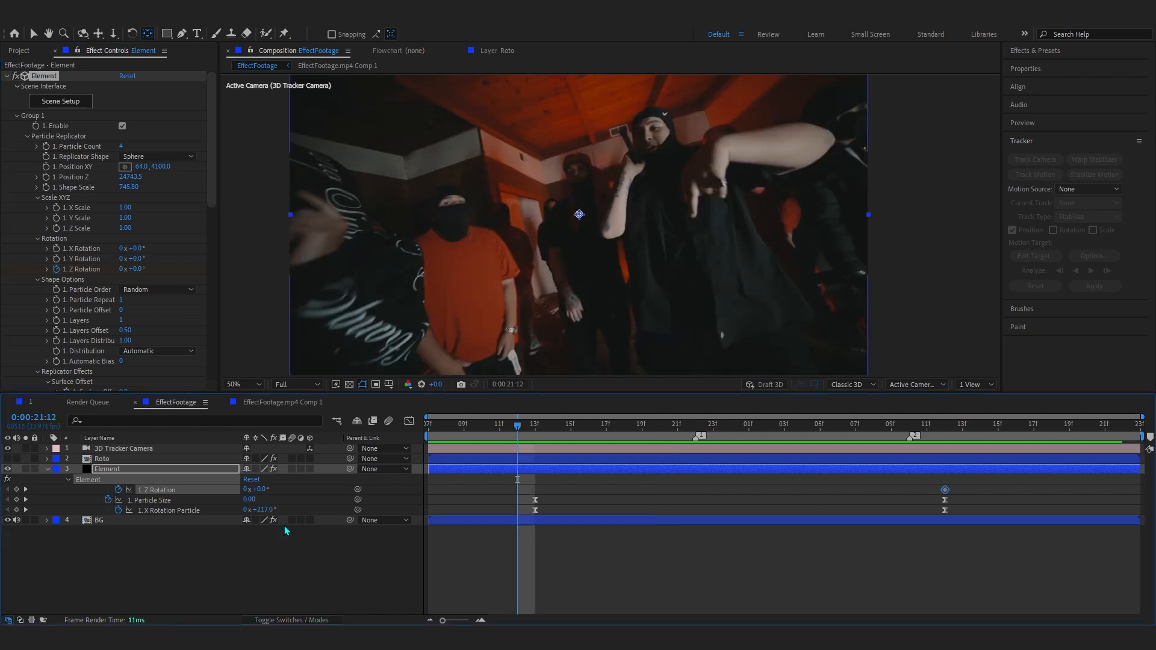
# Keyframe Z Rotation at one full revolution at 0:00:21:13 and Easy Ease both Z Rotation keyframes
pyautogui.click(530, 435)
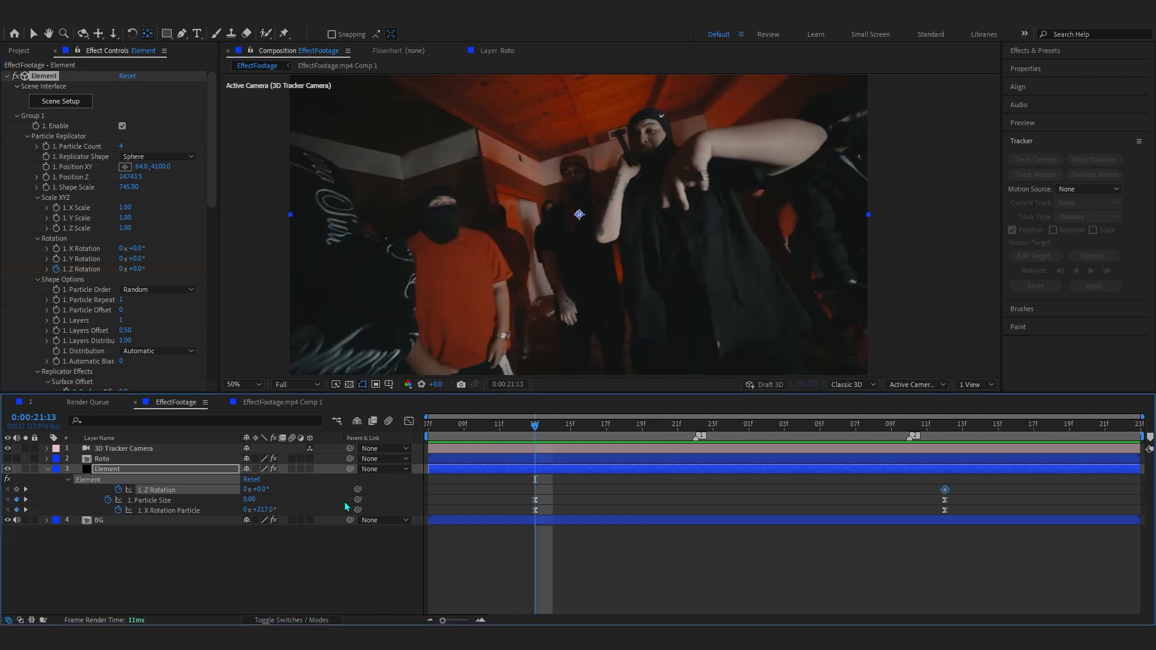
pyautogui.click(247, 489)
pyautogui.write('1')
pyautogui.press('Return')
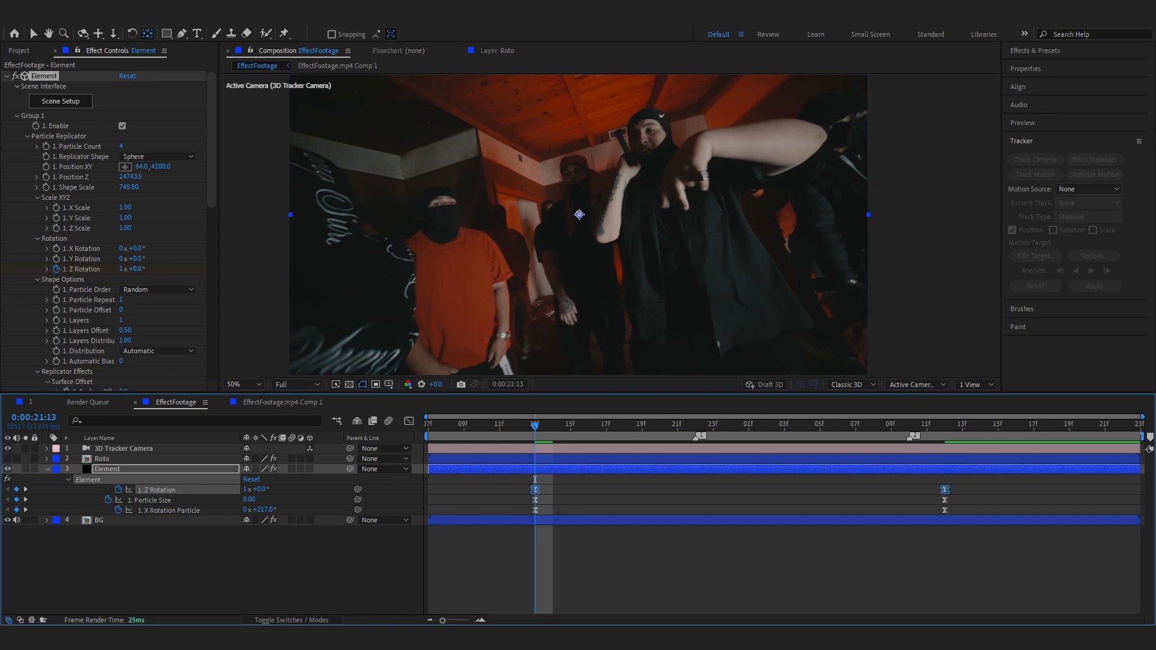
# Shape the Z Rotation value graph with a steep initial drop at its starting keyframe and preview the motion
pyautogui.hotkey('shift', 'F3')
pyautogui.click(535, 455)
pyautogui.moveTo(673, 459); pyautogui.dragTo(489, 560)
pyautogui.press('space')
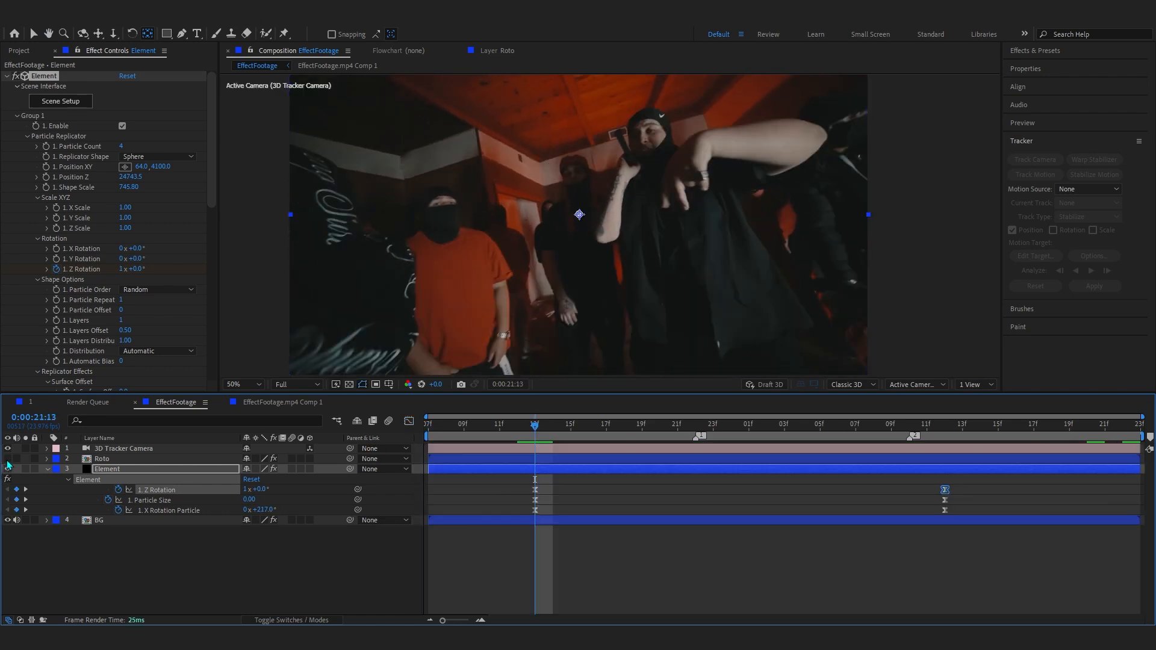
# Preview the gun animation, shift all Element keyframes two frames earlier to start at 0:00:21:11, and preview again
pyautogui.moveTo(543, 445)
pyautogui.mouseDown()
pyautogui.moveTo(809, 439)
pyautogui.moveTo(518, 420)
pyautogui.mouseUp()
pyautogui.press('space')
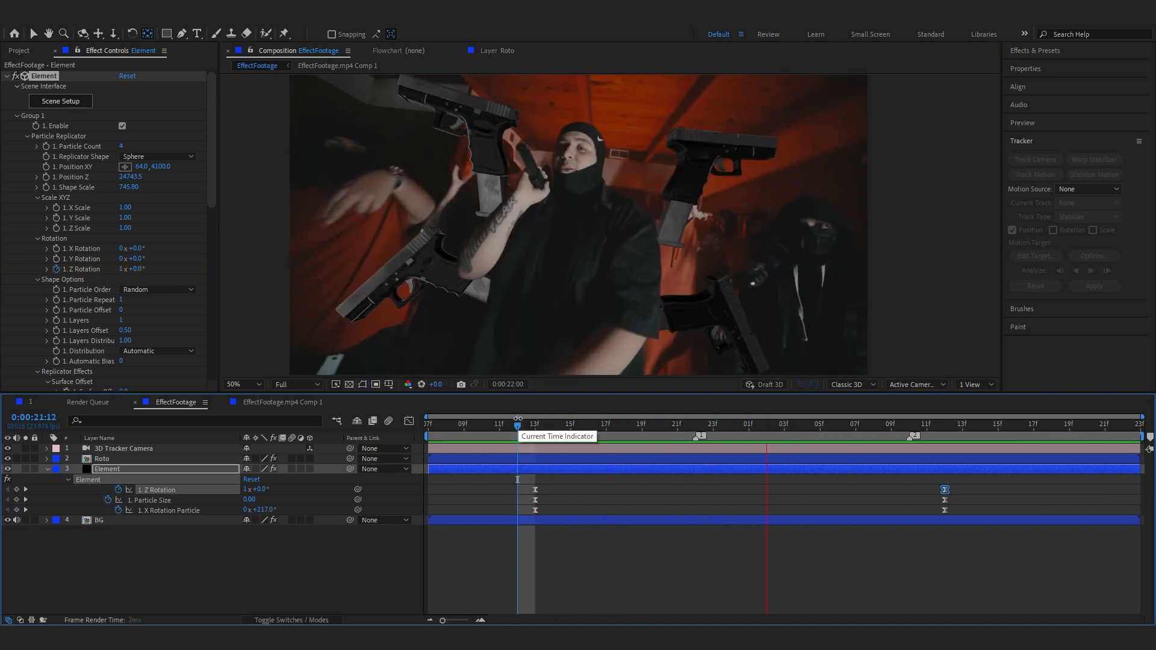
pyautogui.moveTo(499, 491); pyautogui.dragTo(1022, 566)
pyautogui.moveTo(945, 510); pyautogui.dragTo(890, 448)
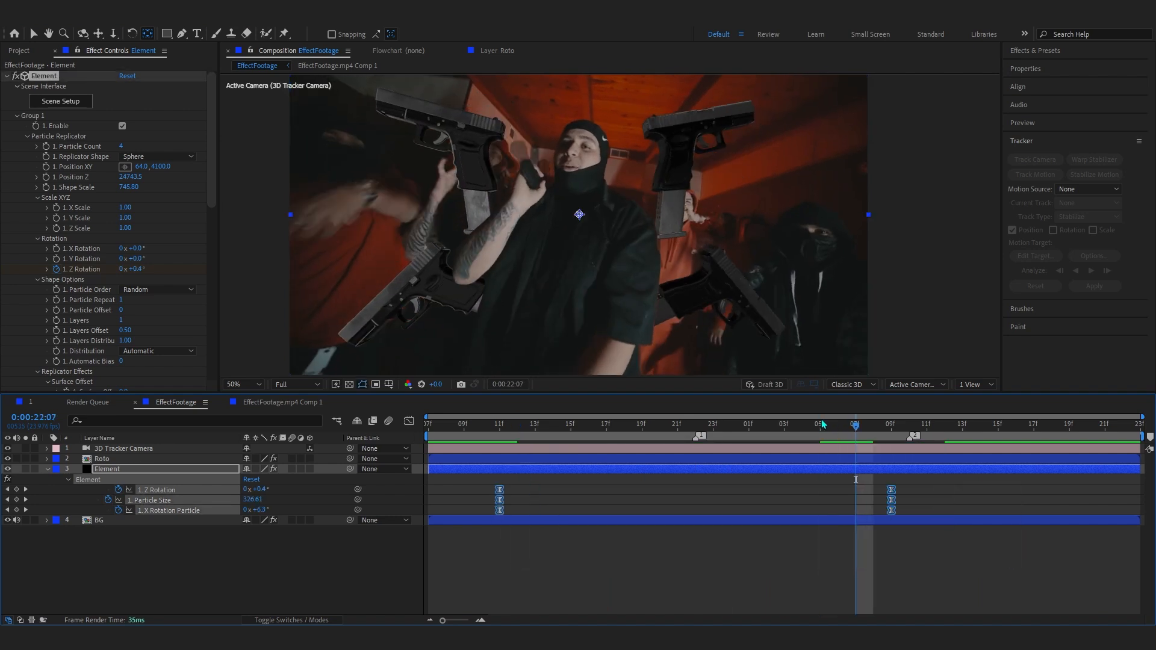
pyautogui.click(467, 434)
pyautogui.press('space')
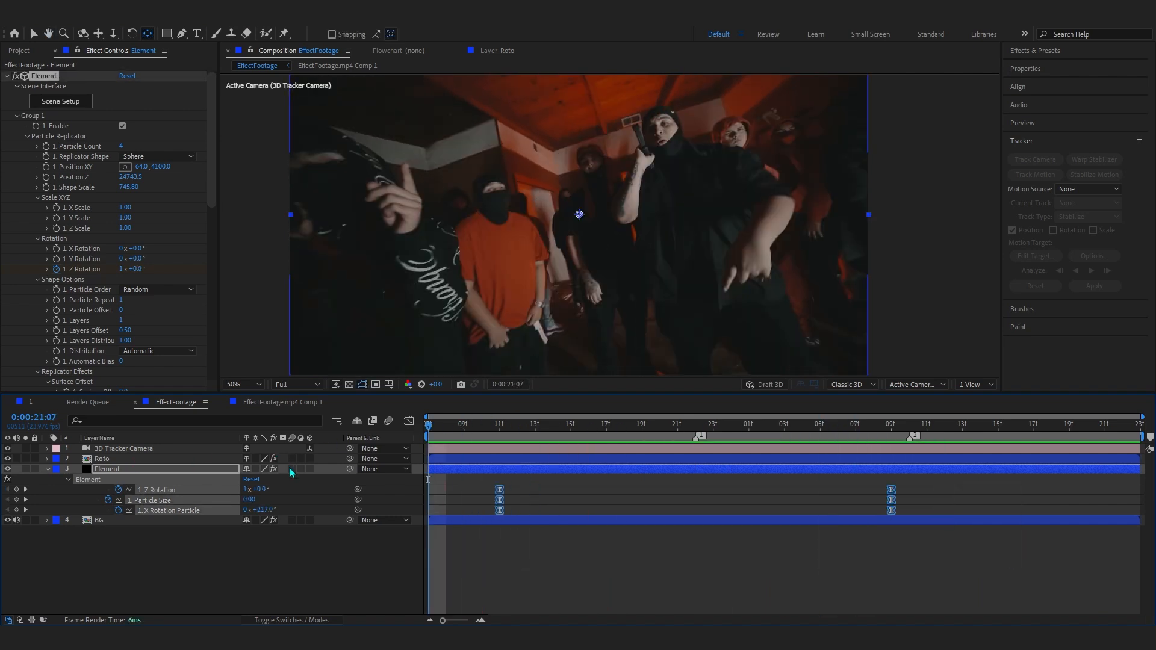
# Enable motion blur for the Element layer and the composition, and preview the guns' motion
pyautogui.click(292, 469)
pyautogui.press('space')
pyautogui.press('space')
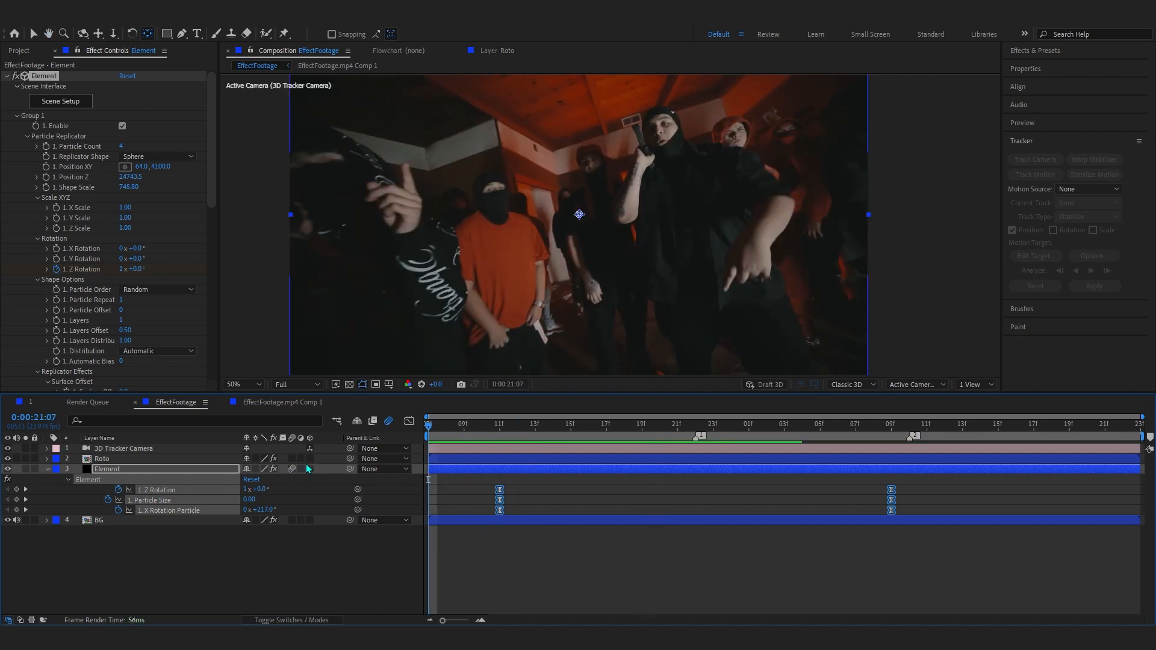
pyautogui.press('space')
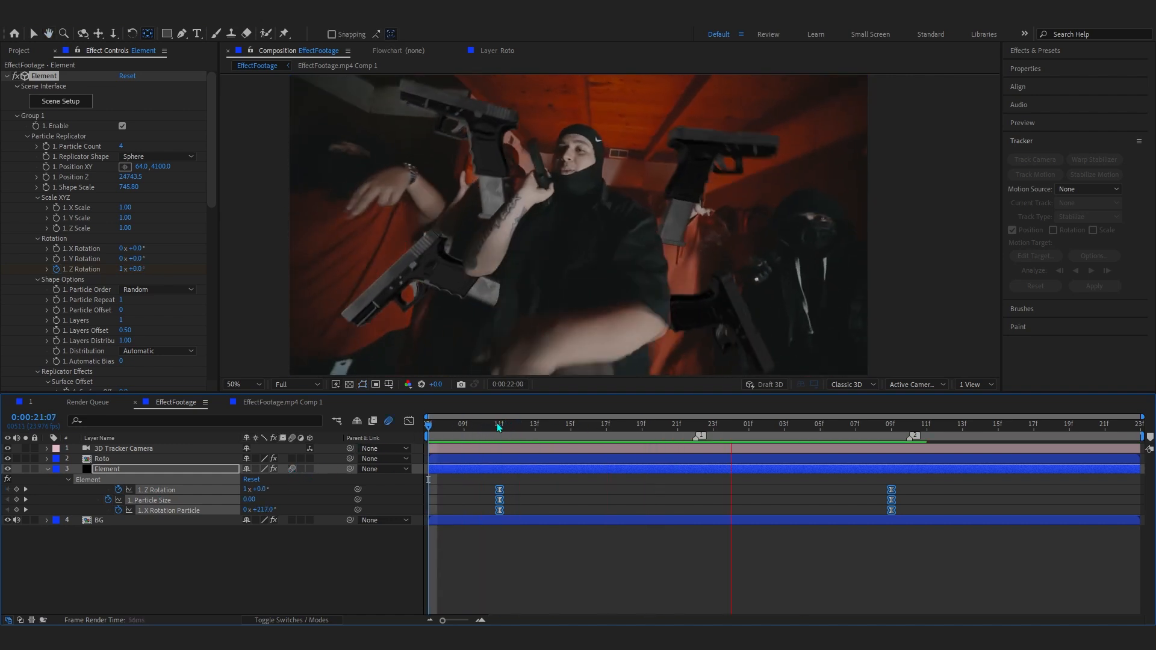
pyautogui.click(483, 426)
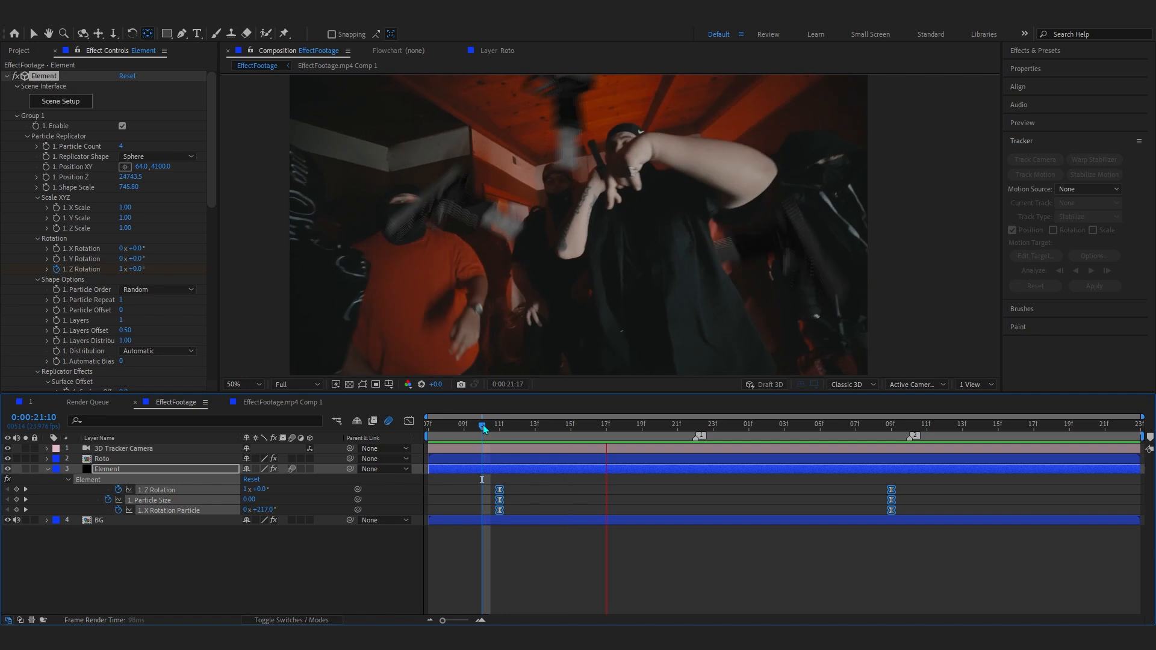
pyautogui.press('space')
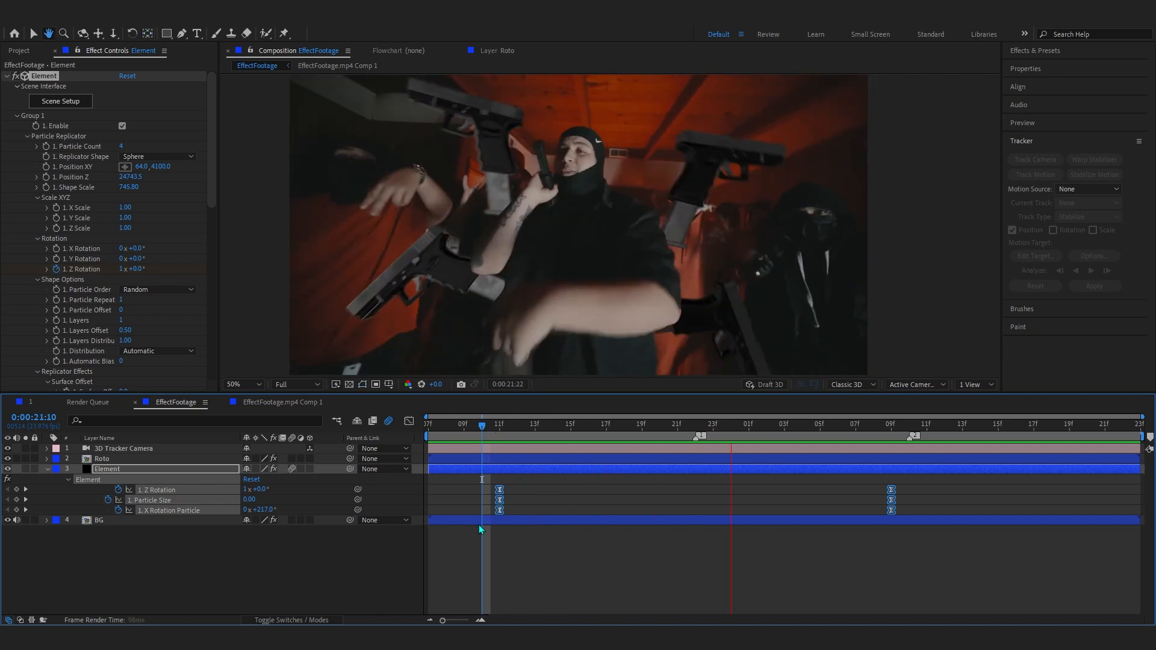
pyautogui.press('space')
# Flatten the Particle Size value graph's outgoing handle at 0:00:21:11 to ease the guns' scale-up, and preview it
pyautogui.click(480, 523)
pyautogui.click(155, 491)
pyautogui.keyDown('ctrl'); pyautogui.click(157, 502); pyautogui.keyUp('ctrl')
pyautogui.keyDown('ctrl'); pyautogui.click(155, 490); pyautogui.keyUp('ctrl')
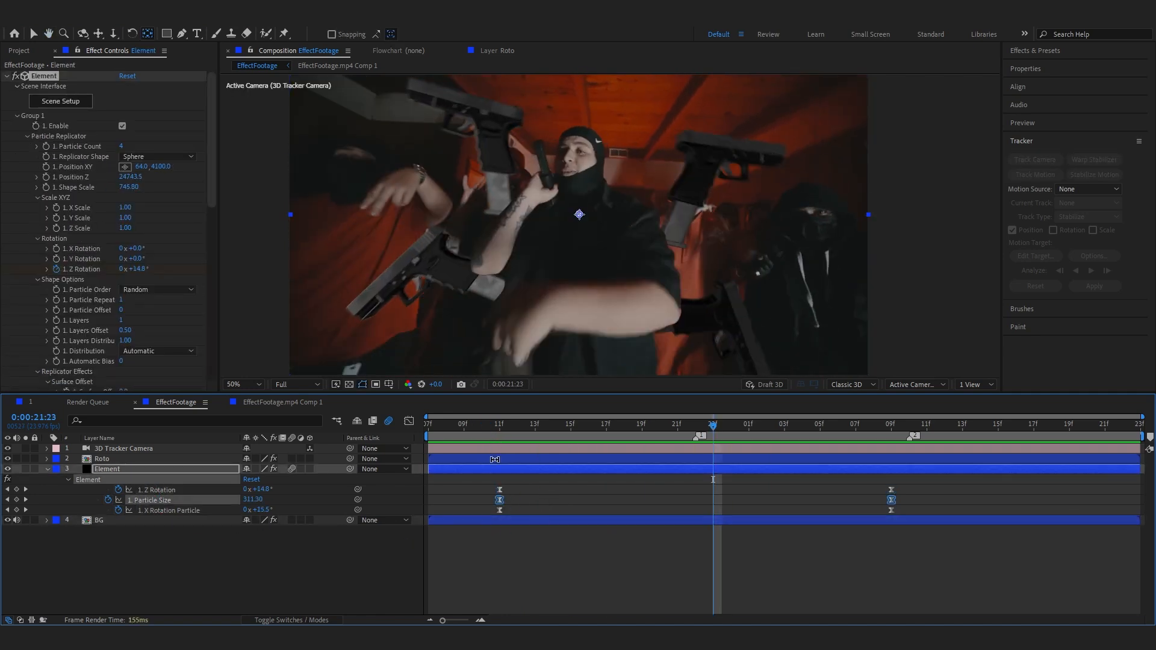
pyautogui.click(406, 423)
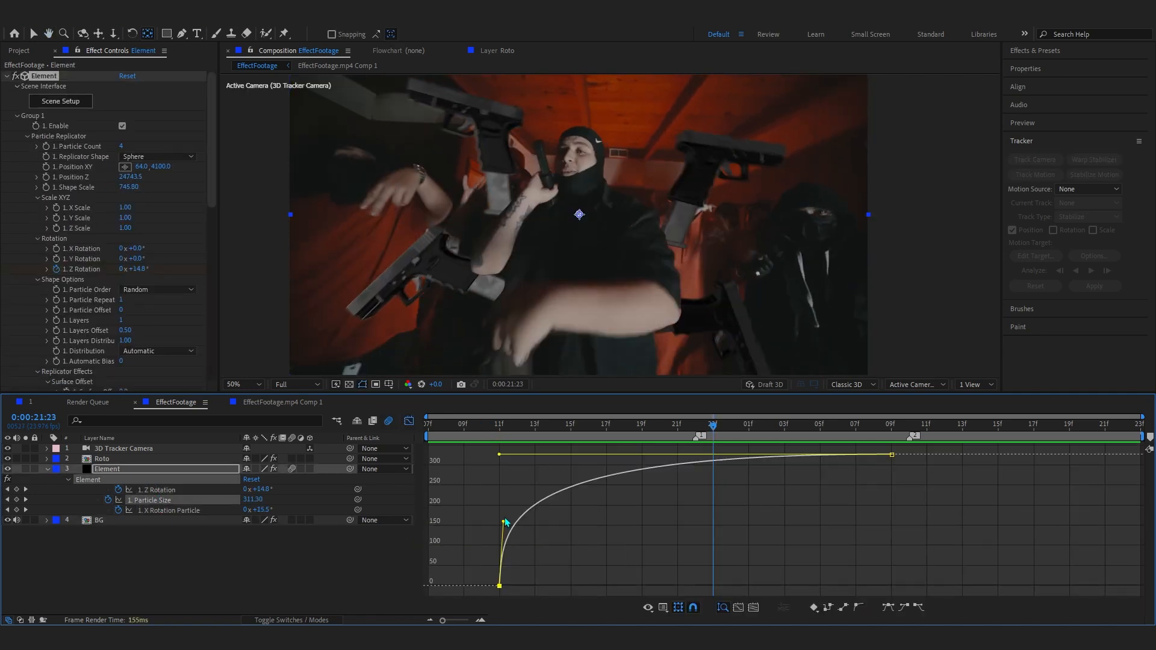
pyautogui.moveTo(503, 523); pyautogui.dragTo(537, 588)
pyautogui.moveTo(712, 426); pyautogui.dragTo(499, 428)
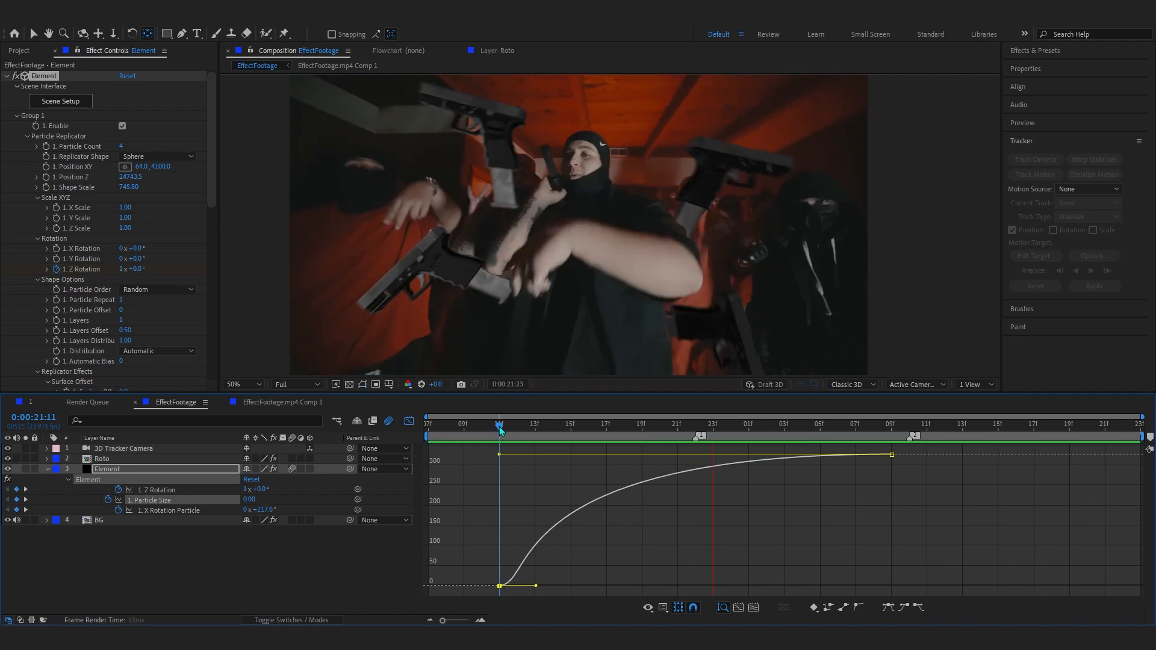
pyautogui.click(409, 421)
# Ease the start of the X Rotation Particle value graph with a horizontal outgoing handle, and preview the motion
pyautogui.keyDown('ctrl'); pyautogui.click(186, 511); pyautogui.keyUp('ctrl')
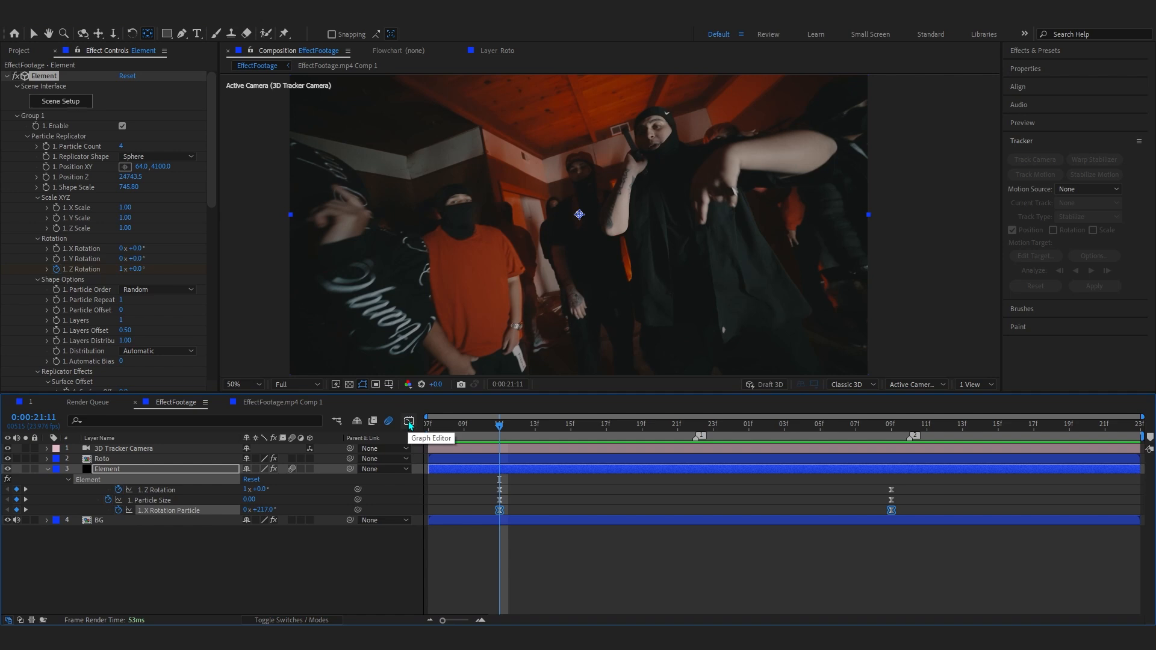
pyautogui.click(408, 422)
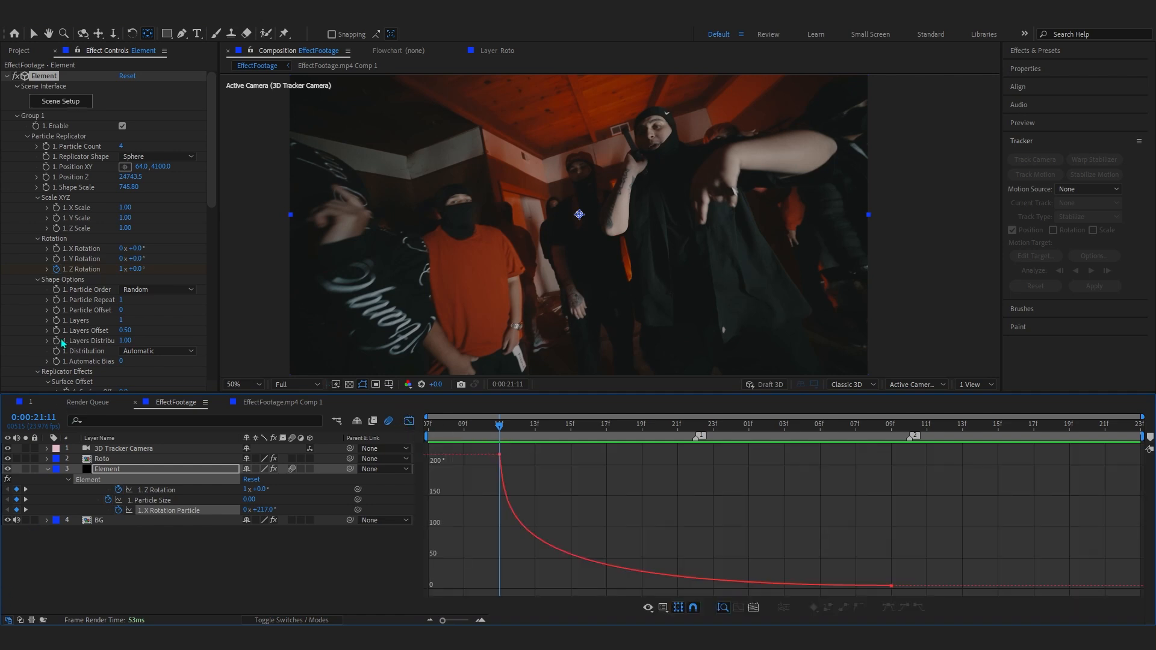
pyautogui.scroll(-5, 64, 344)
pyautogui.press('F9')
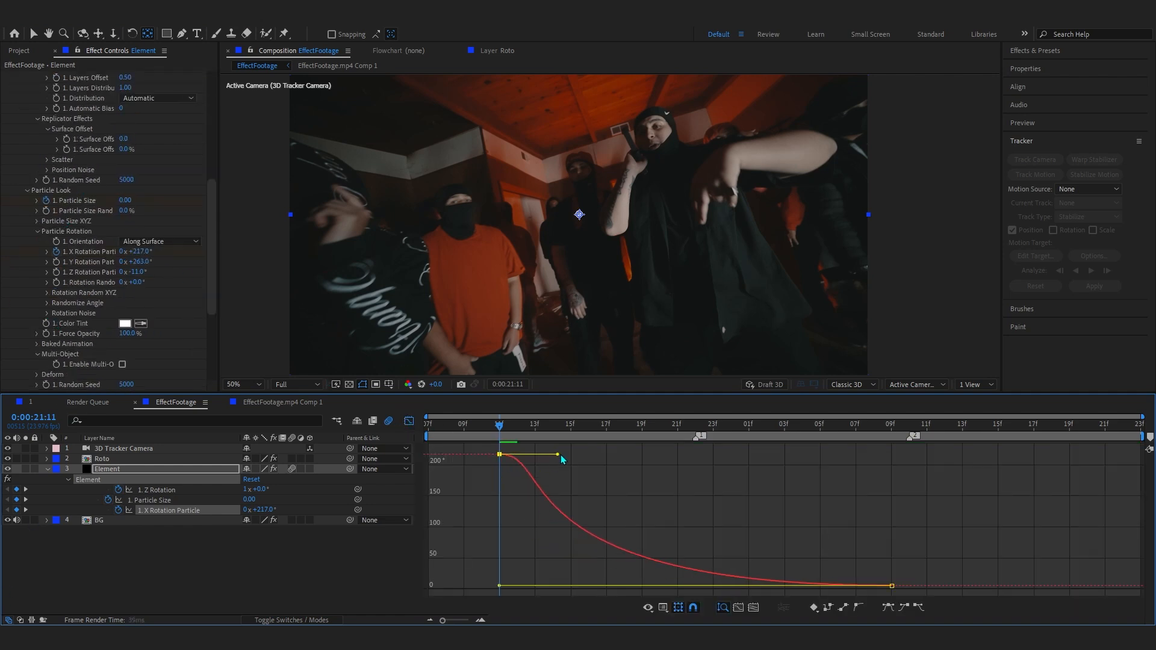
pyautogui.press('space')
pyautogui.click(482, 425)
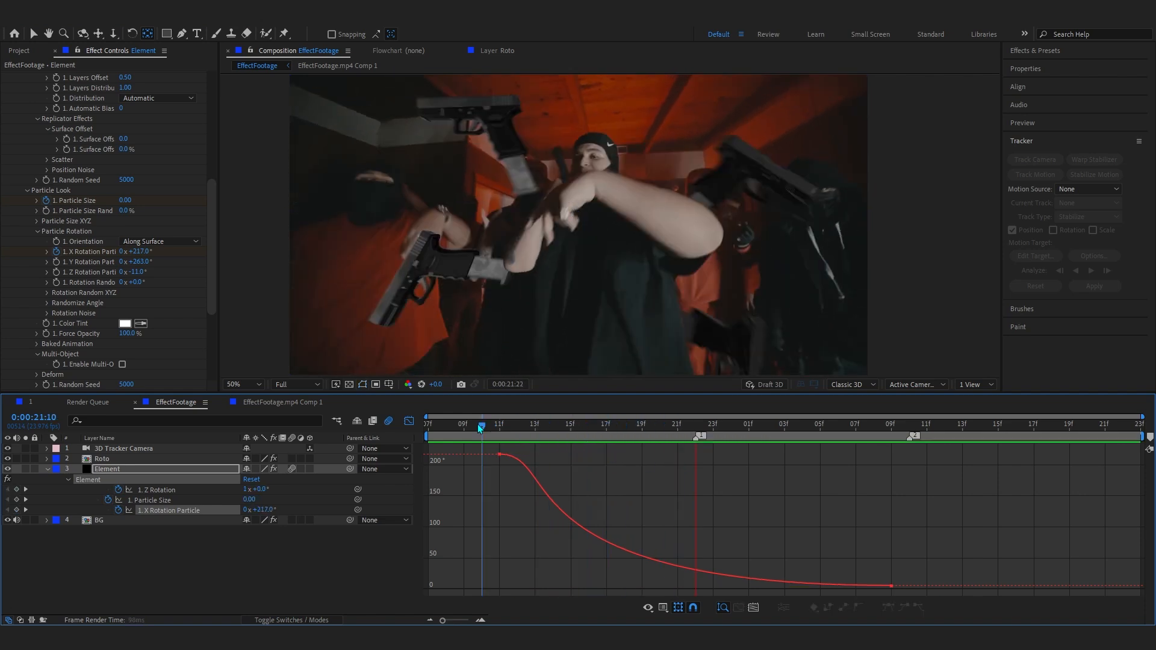
# Set the X Rotation Particle keyframe at 0:00:21:11 to 1x+217° and preview the added spin
pyautogui.press('pagedown')
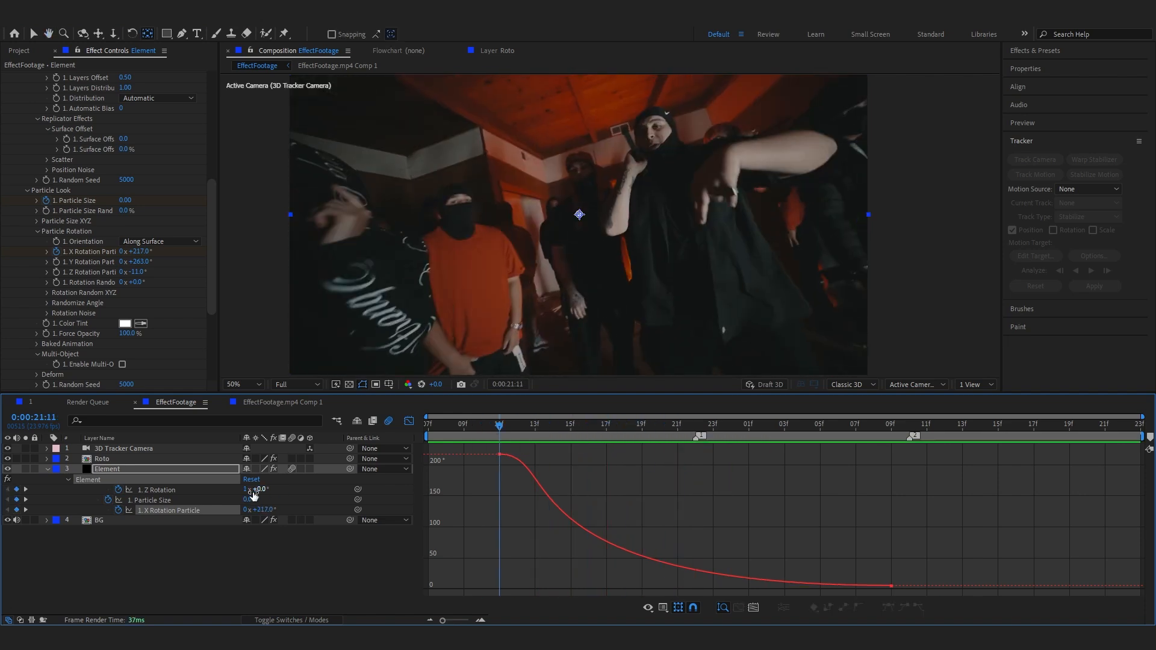
pyautogui.click(246, 511)
pyautogui.write('1')
pyautogui.click(234, 570)
pyautogui.click(193, 512)
pyautogui.moveTo(492, 425); pyautogui.dragTo(517, 431)
pyautogui.press('space')
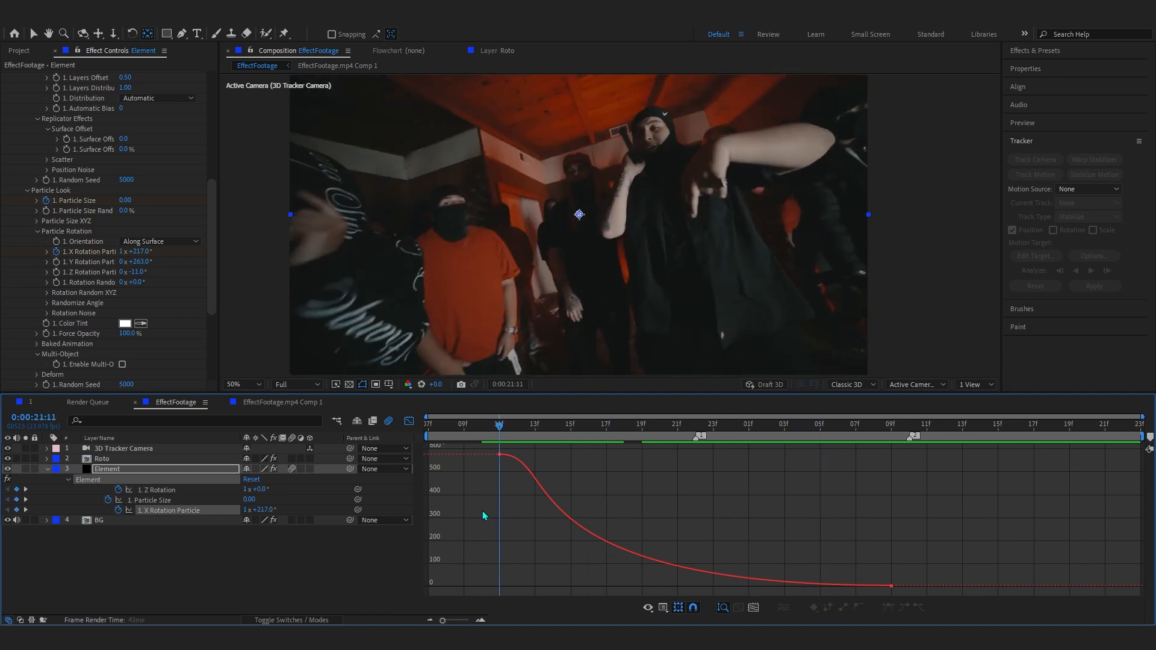
pyautogui.press('space')
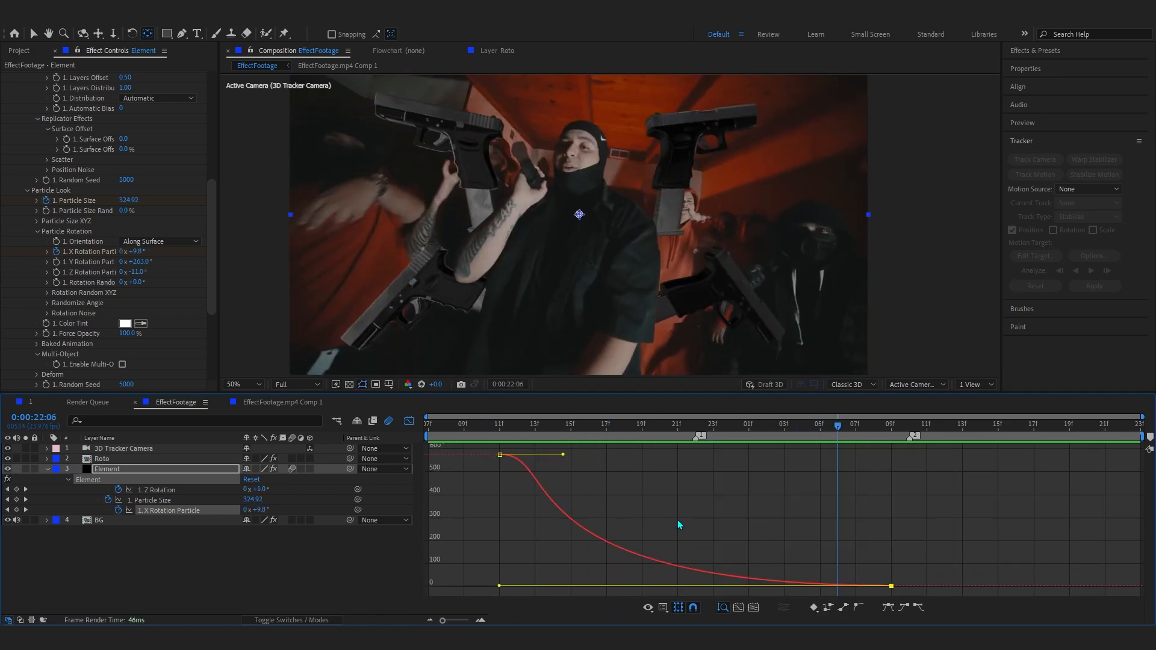
# Shape the X Rotation Particle value graph with a steep initial drop at its starting keyframe and preview the motion
pyautogui.click(412, 422)
pyautogui.click(492, 426)
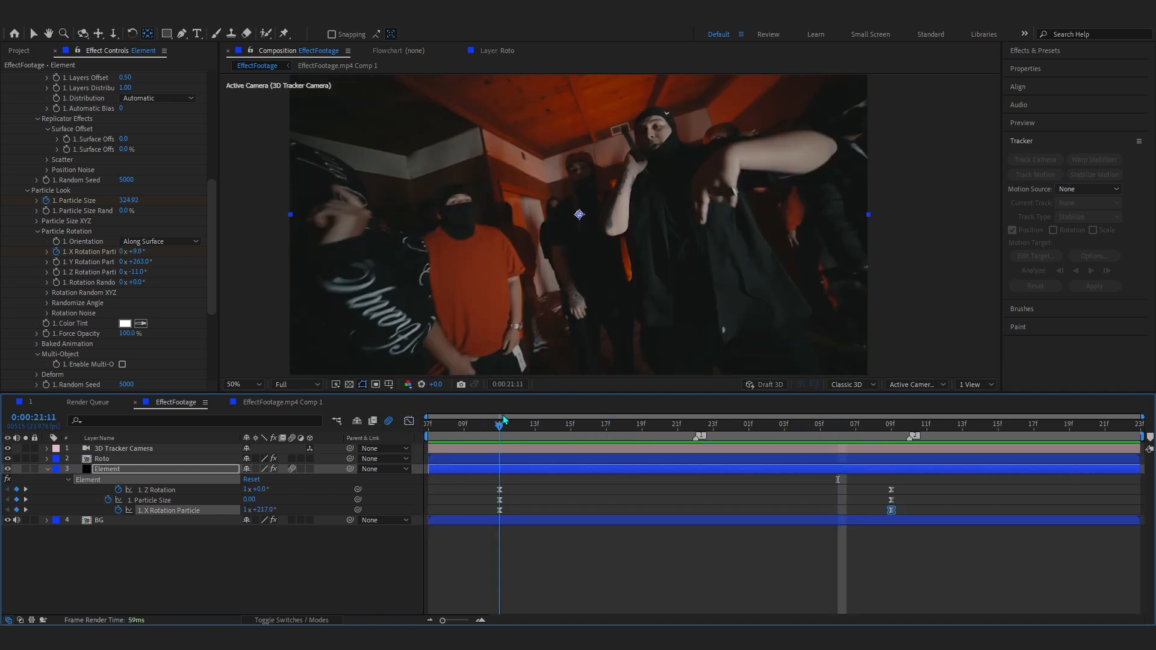
pyautogui.click(152, 520)
pyautogui.click(154, 512)
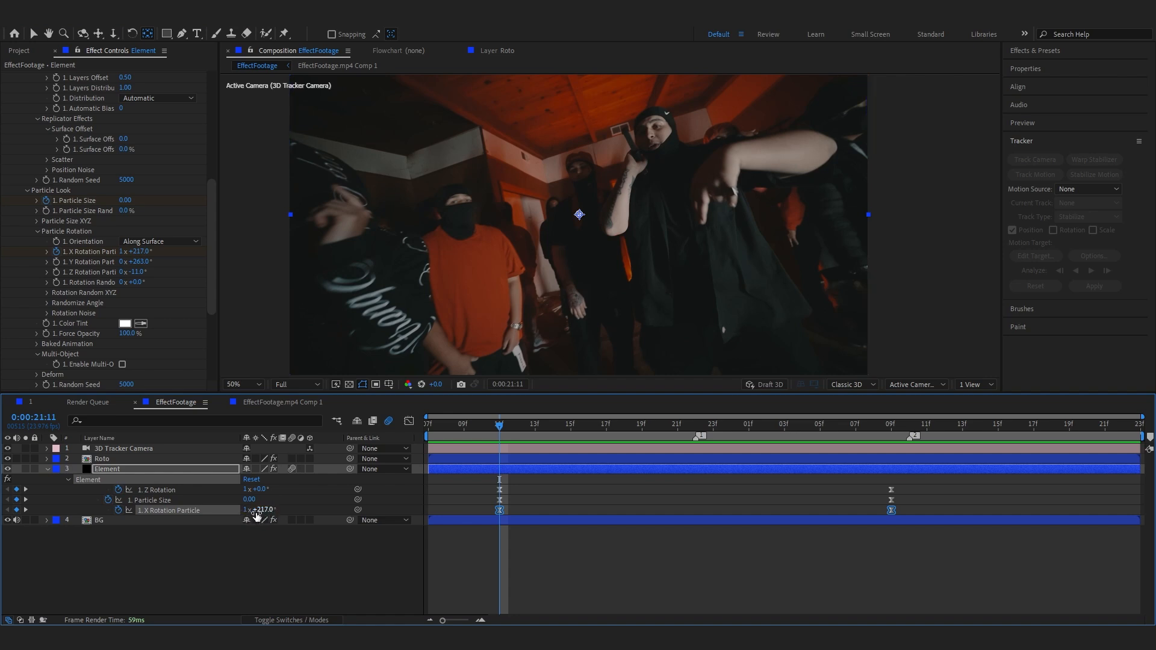
pyautogui.click(408, 421)
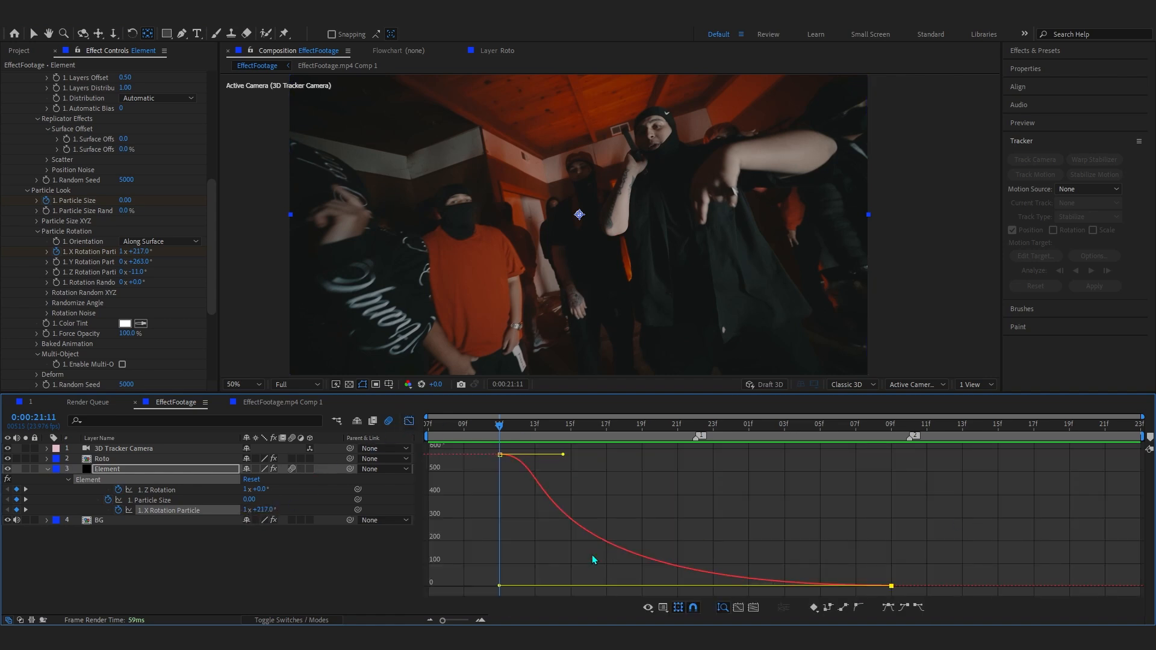
pyautogui.moveTo(567, 459); pyautogui.dragTo(449, 466)
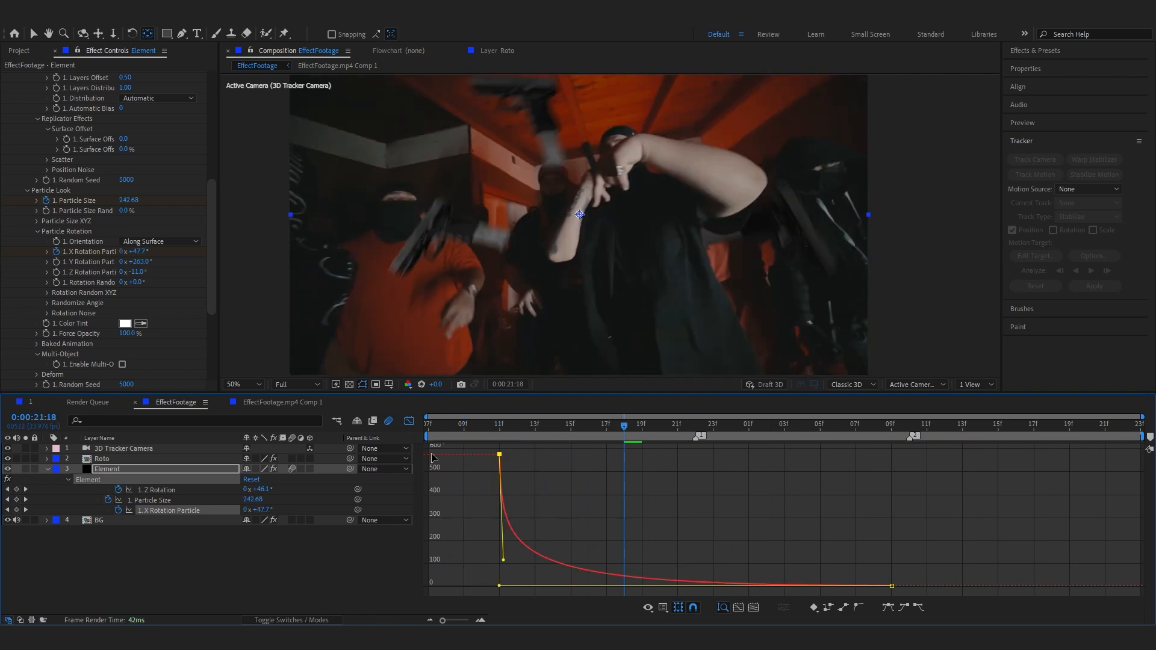
pyautogui.click(482, 436)
pyautogui.click(494, 435)
pyautogui.press('space')
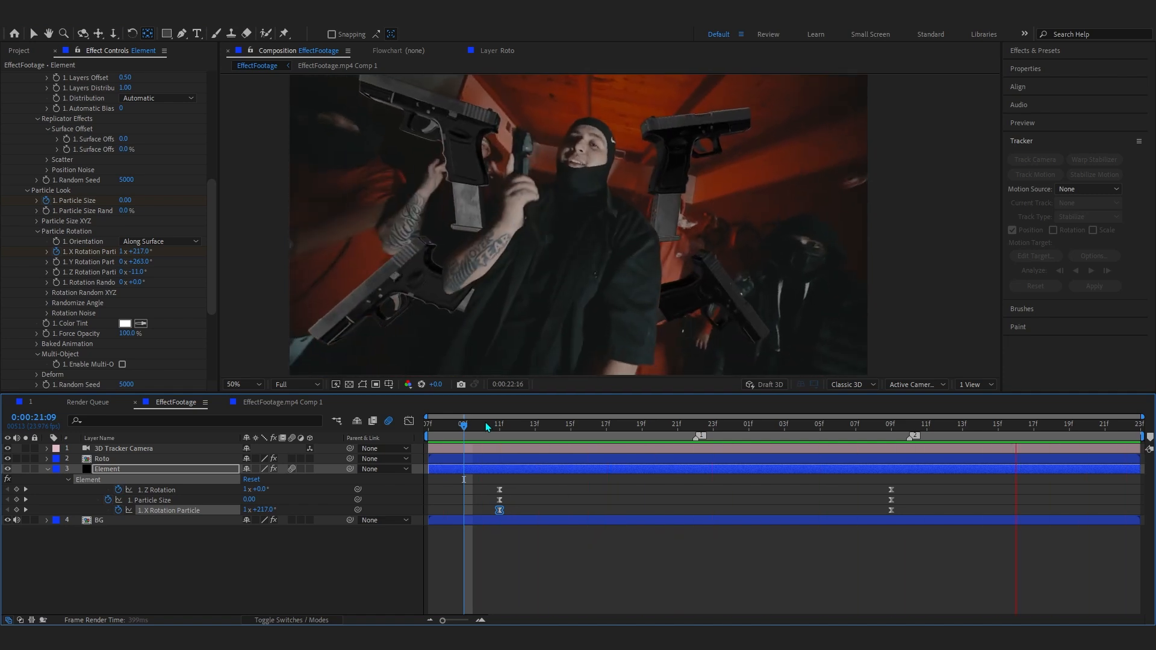
# Examine the guns up close at 0:00:22:08 to judge how they match the footage
pyautogui.scroll(2, 482, 239)
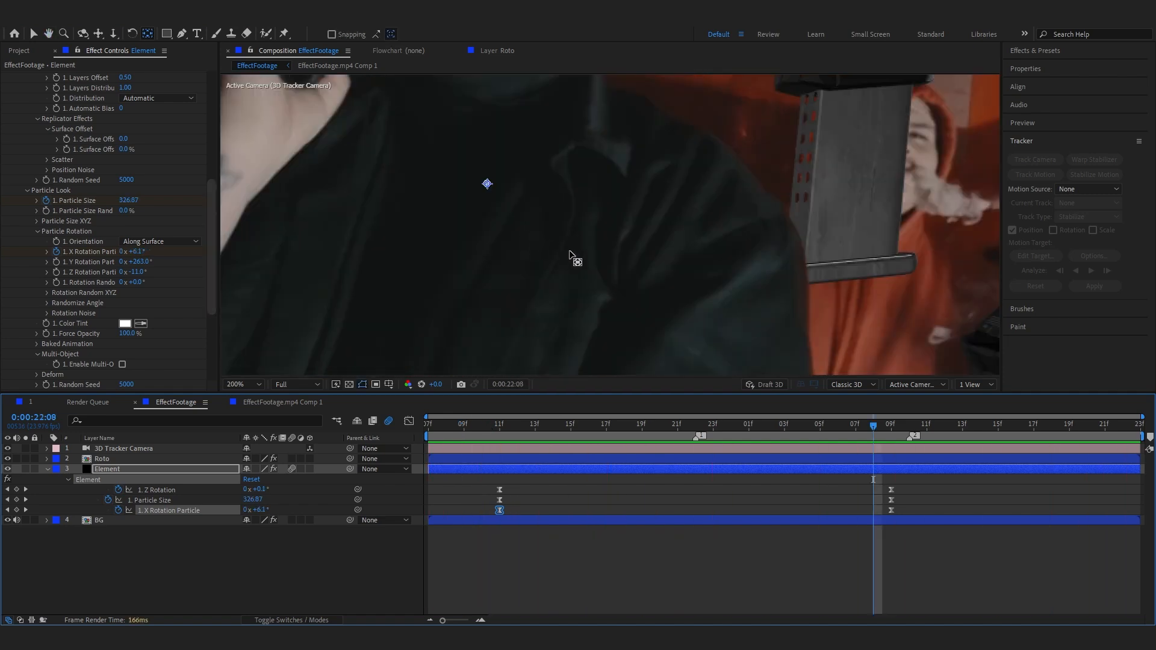
pyautogui.moveTo(596, 264); pyautogui.dragTo(249, 138)
pyautogui.scroll(-1, 271, 144)
pyautogui.moveTo(365, 157); pyautogui.dragTo(335, 144)
pyautogui.scroll(1, 689, 223)
pyautogui.moveTo(689, 223); pyautogui.dragTo(475, 117)
pyautogui.scroll(-2, 595, 144)
pyautogui.moveTo(601, 170); pyautogui.dragTo(723, 262)
pyautogui.scroll(1, 660, 309)
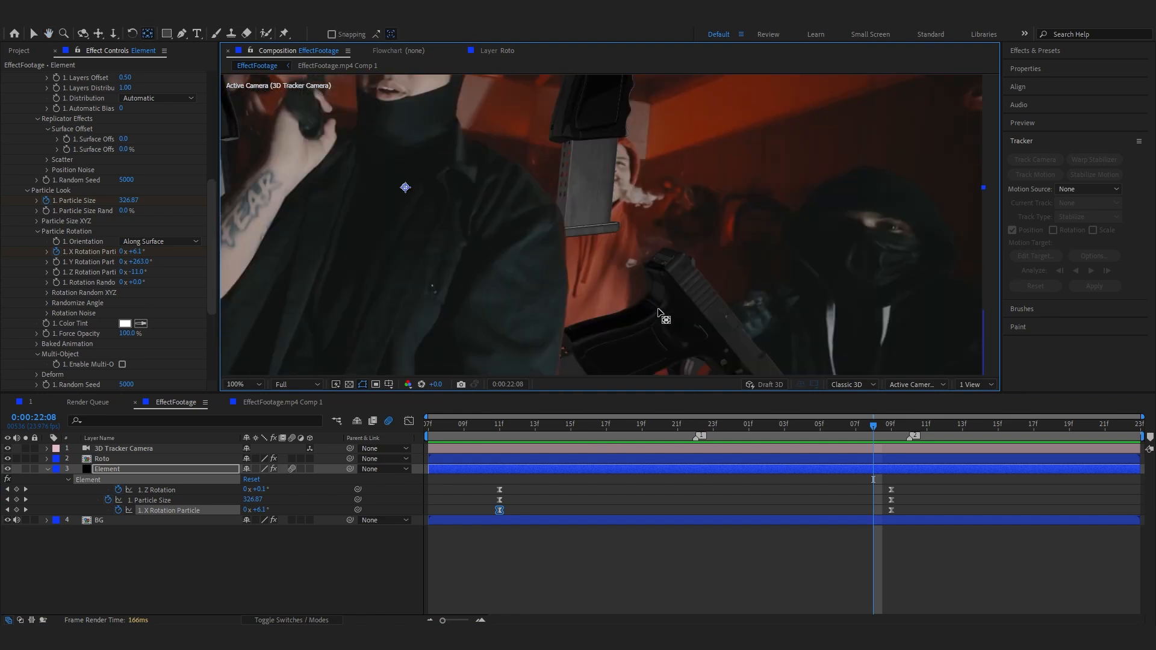
pyautogui.moveTo(609, 125); pyautogui.dragTo(704, 226)
pyautogui.scroll(-1, 646, 298)
# Set Layer 1 in Element's Custom Texture Maps to the BG layer, and collapse the expanded effect groups
pyautogui.scroll(4, 97, 149)
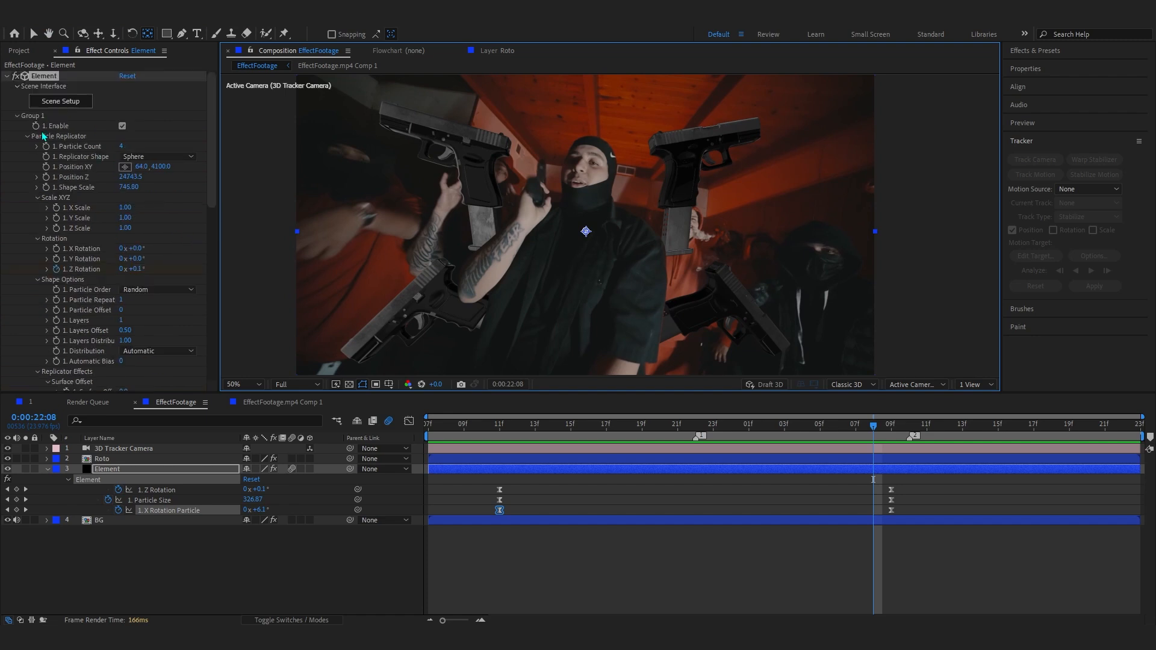
pyautogui.click(17, 116)
pyautogui.click(16, 188)
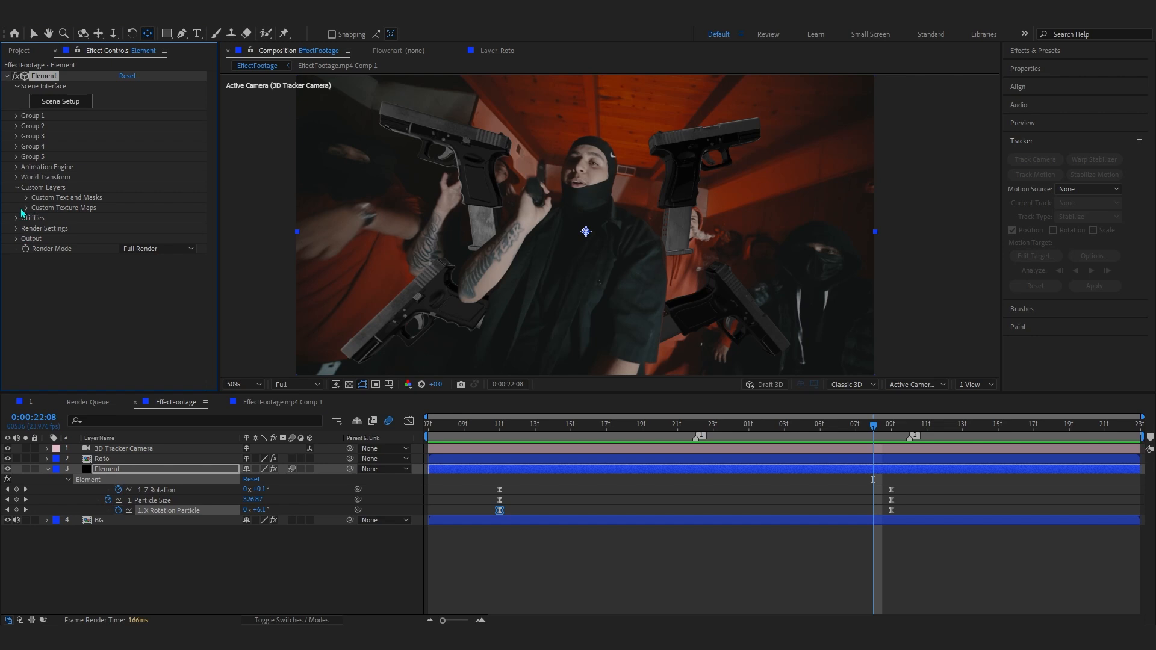
pyautogui.click(26, 207)
pyautogui.scroll(-2, 78, 193)
pyautogui.click(137, 181)
pyautogui.click(145, 241)
pyautogui.click(139, 180)
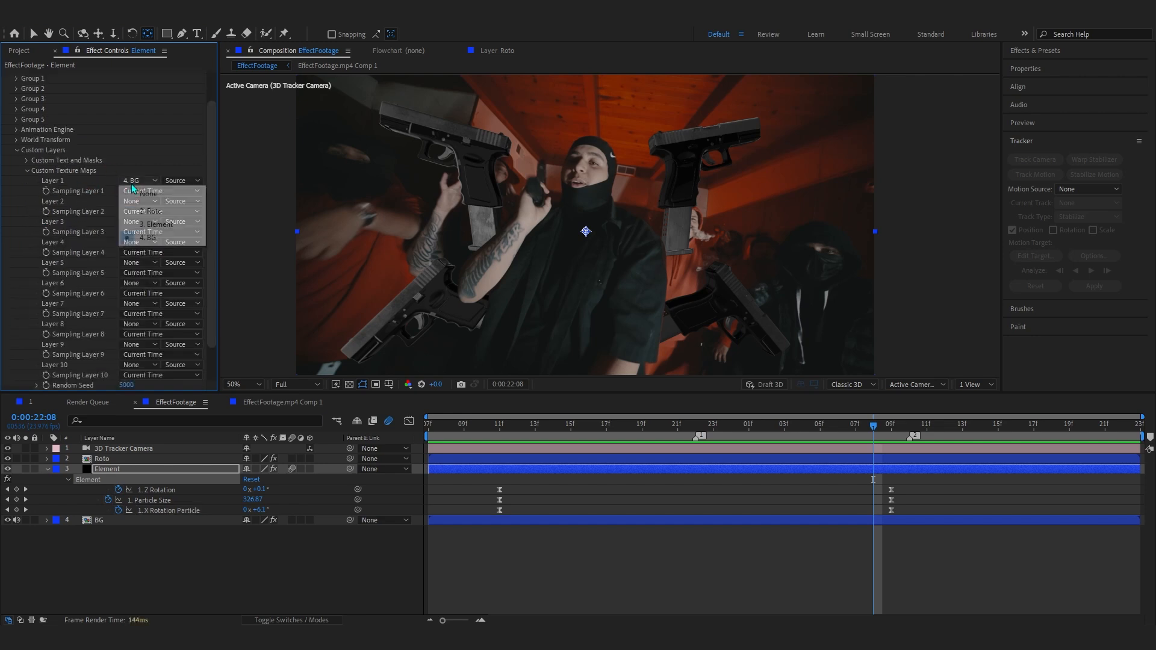
pyautogui.click(137, 238)
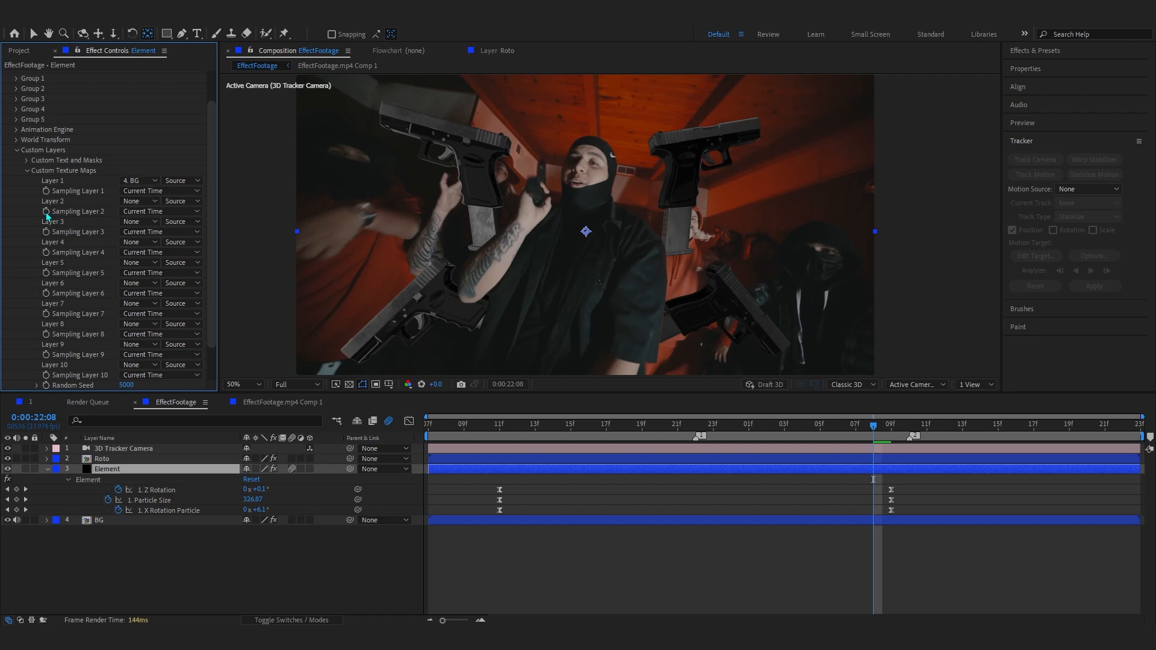
pyautogui.click(26, 171)
pyautogui.click(17, 188)
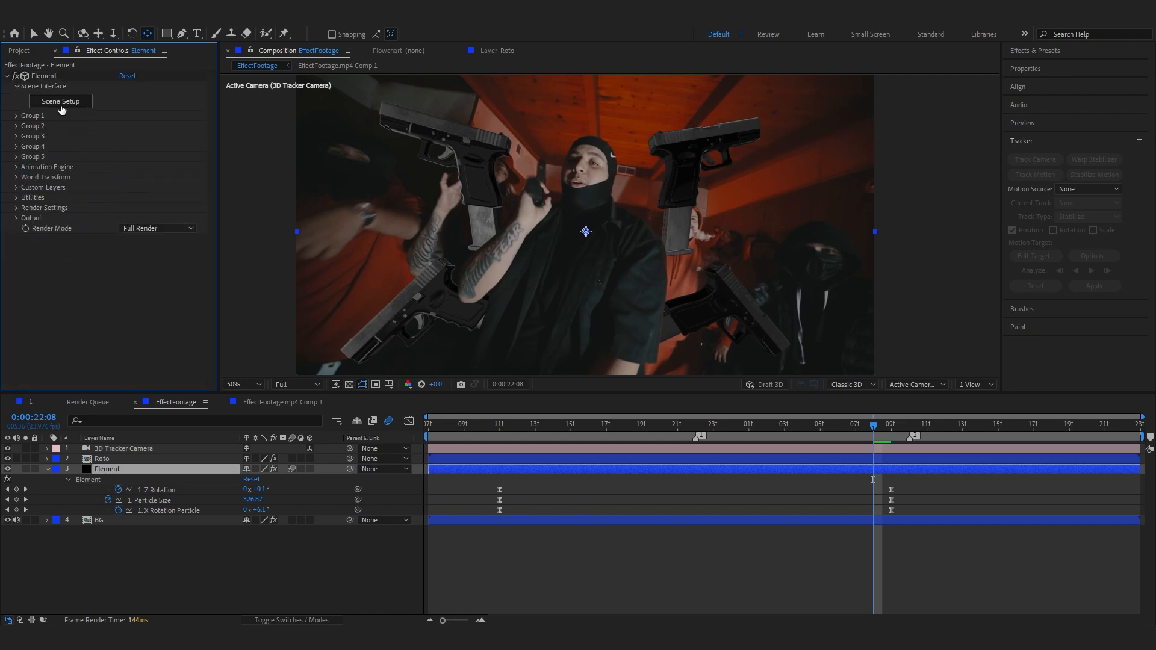
# Set the Element scene's environment texture to Custom Layer 1 [EffectFootage.mp4 Comp 1], apply the scene and preview the guns
pyautogui.click(64, 101)
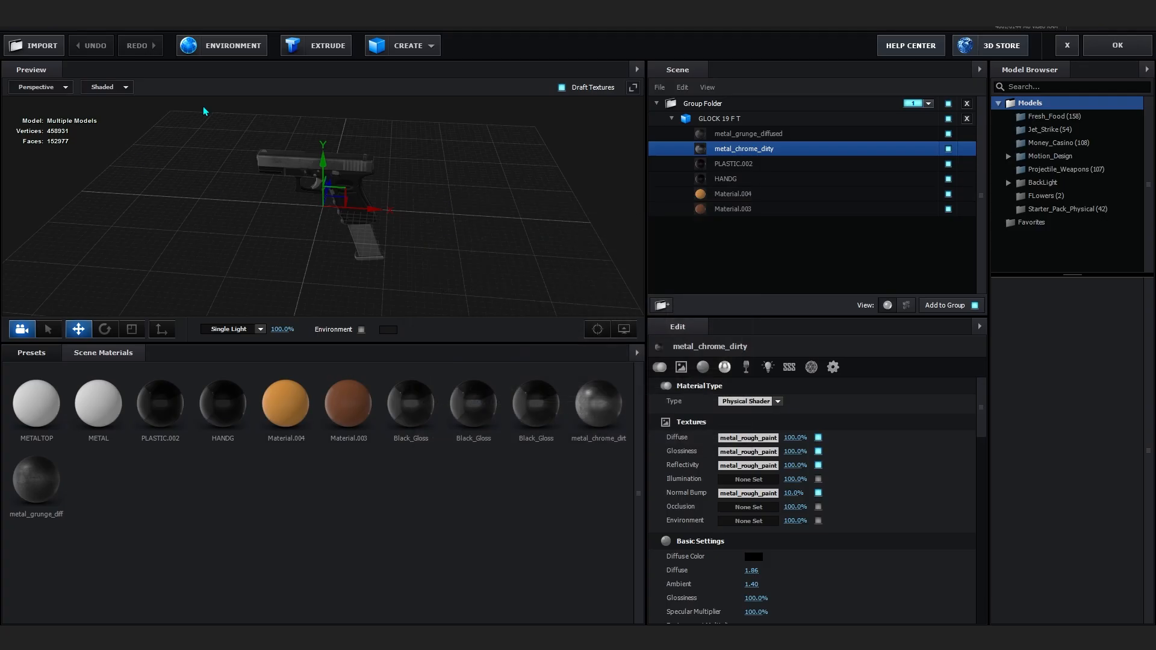
pyautogui.click(196, 53)
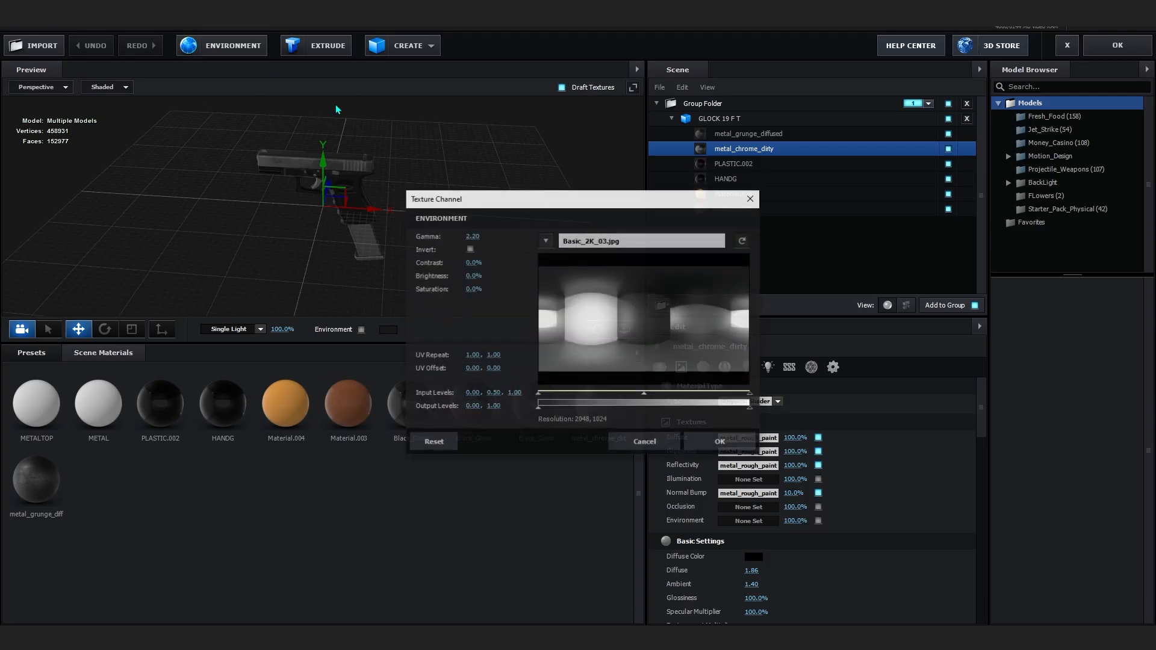
pyautogui.click(546, 240)
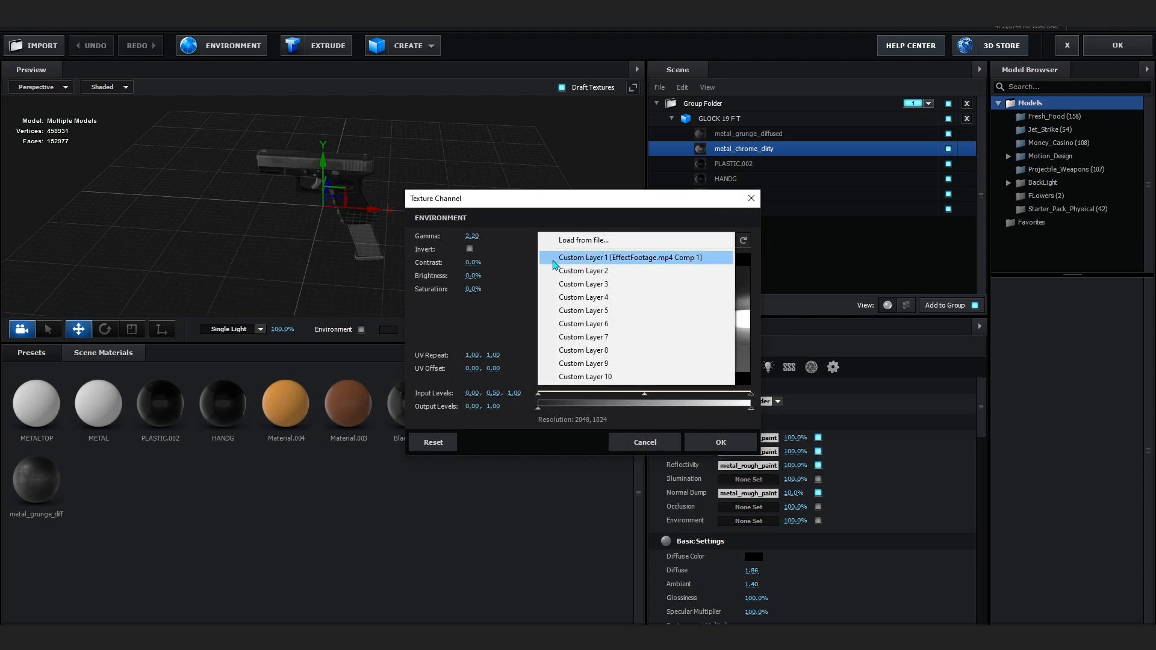
pyautogui.click(554, 260)
pyautogui.click(710, 445)
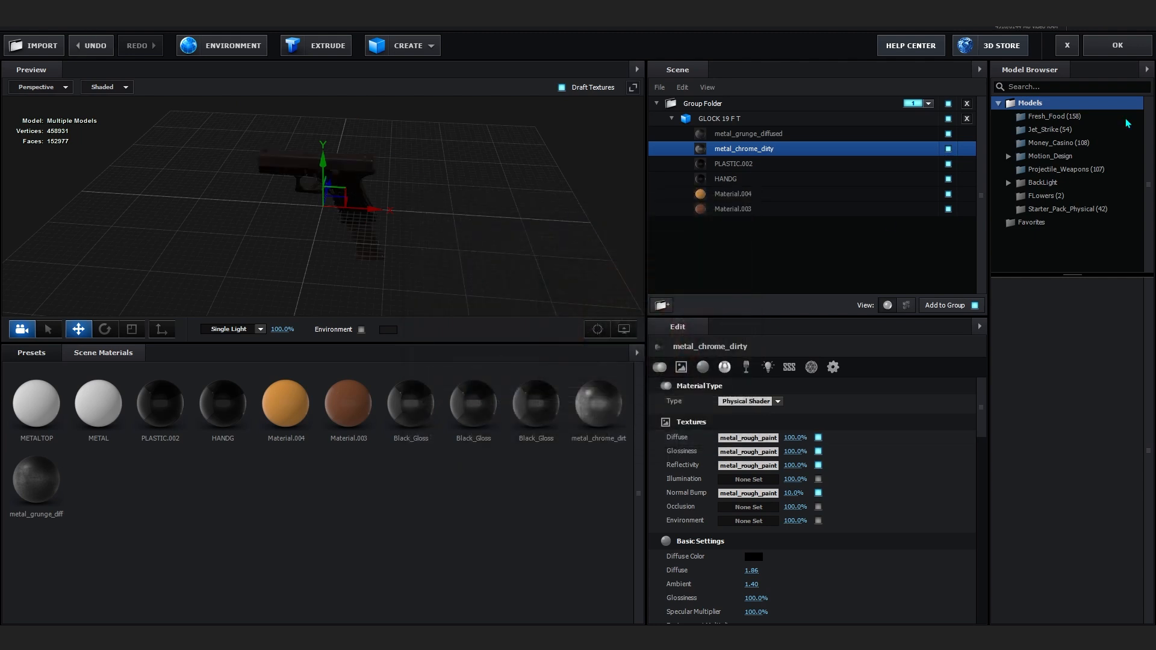
pyautogui.click(1117, 45)
pyautogui.moveTo(881, 440); pyautogui.dragTo(874, 440)
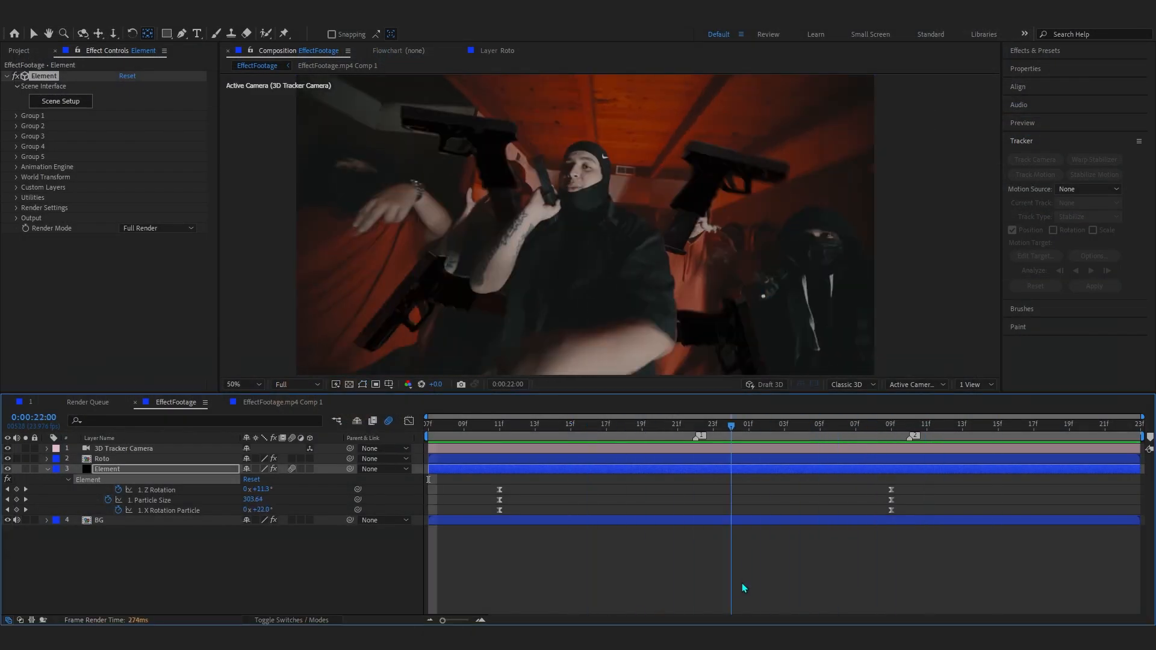
pyautogui.press('space')
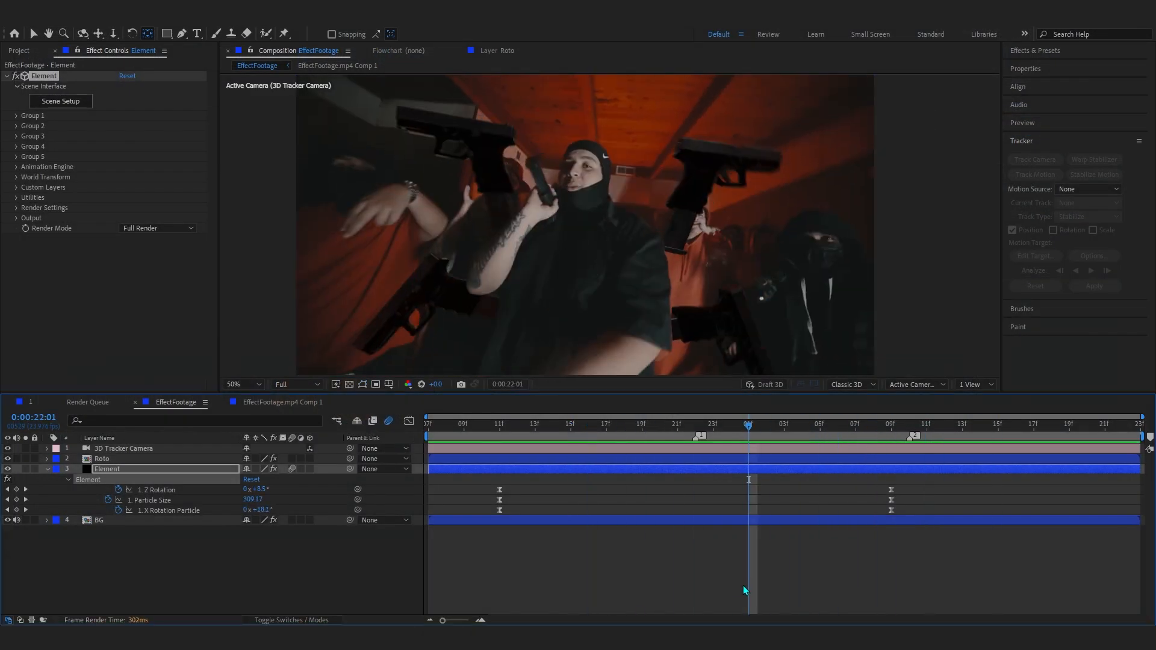
# Enable ambient occlusion in Element's render settings at 0:00:22:03, raise the SSAO Intensity to 41.7 and collapse the Ambient Occlusion group
pyautogui.press('pagedown')
pyautogui.press('pagedown')
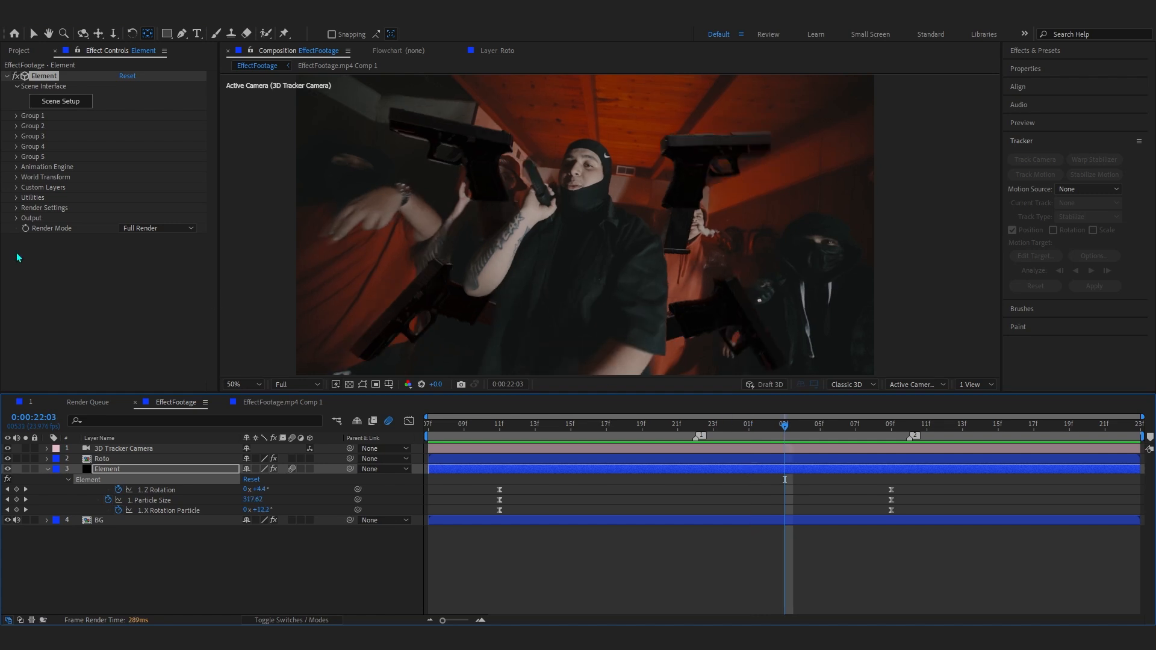
pyautogui.click(19, 209)
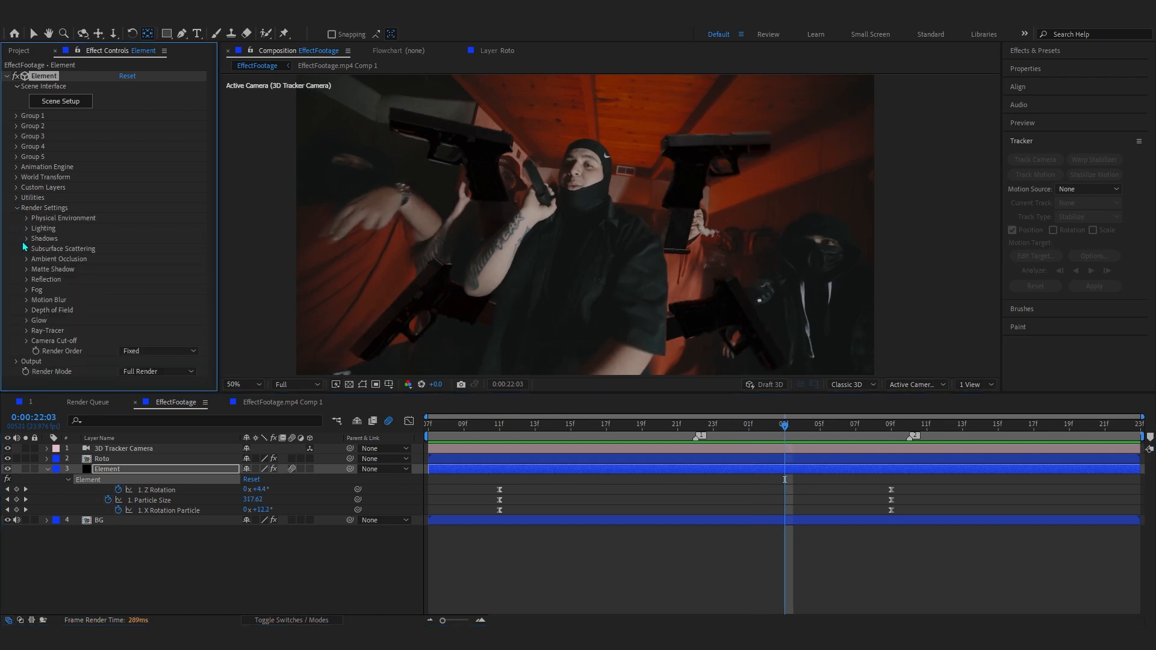
pyautogui.click(26, 259)
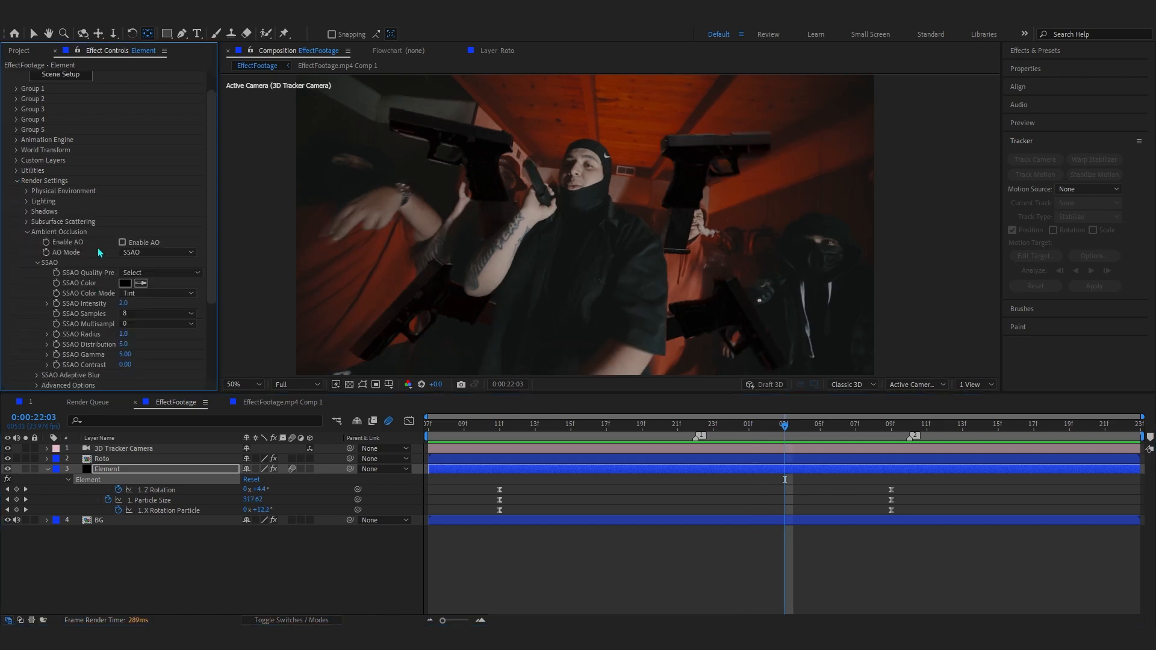
pyautogui.click(122, 242)
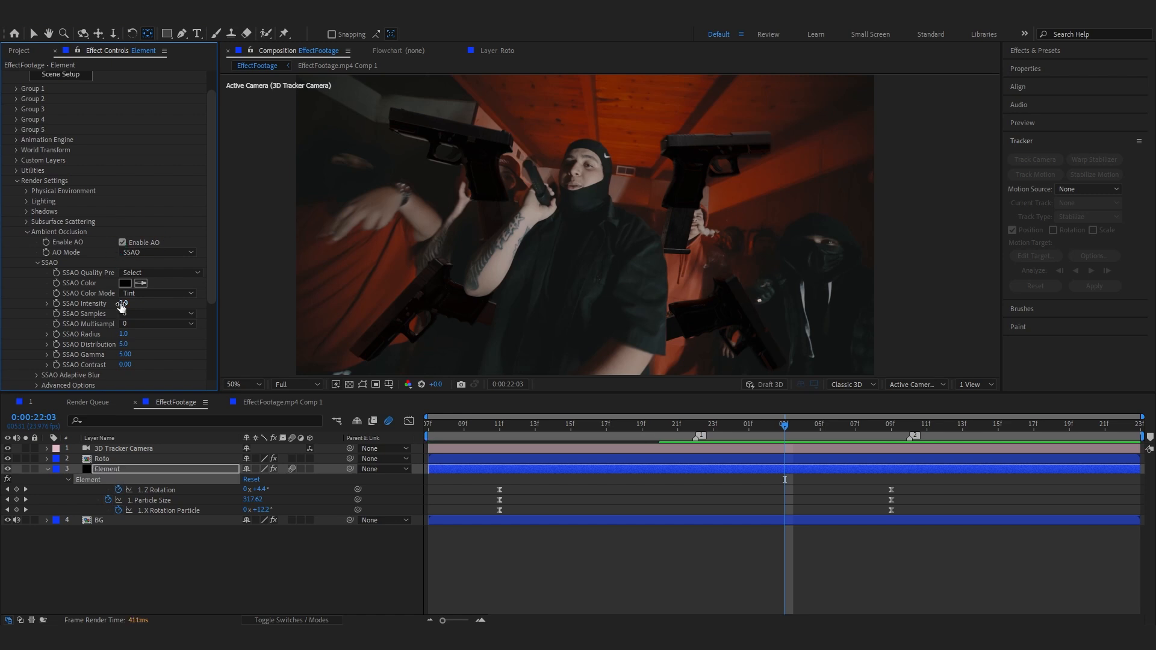
pyautogui.moveTo(122, 303); pyautogui.dragTo(282, 291)
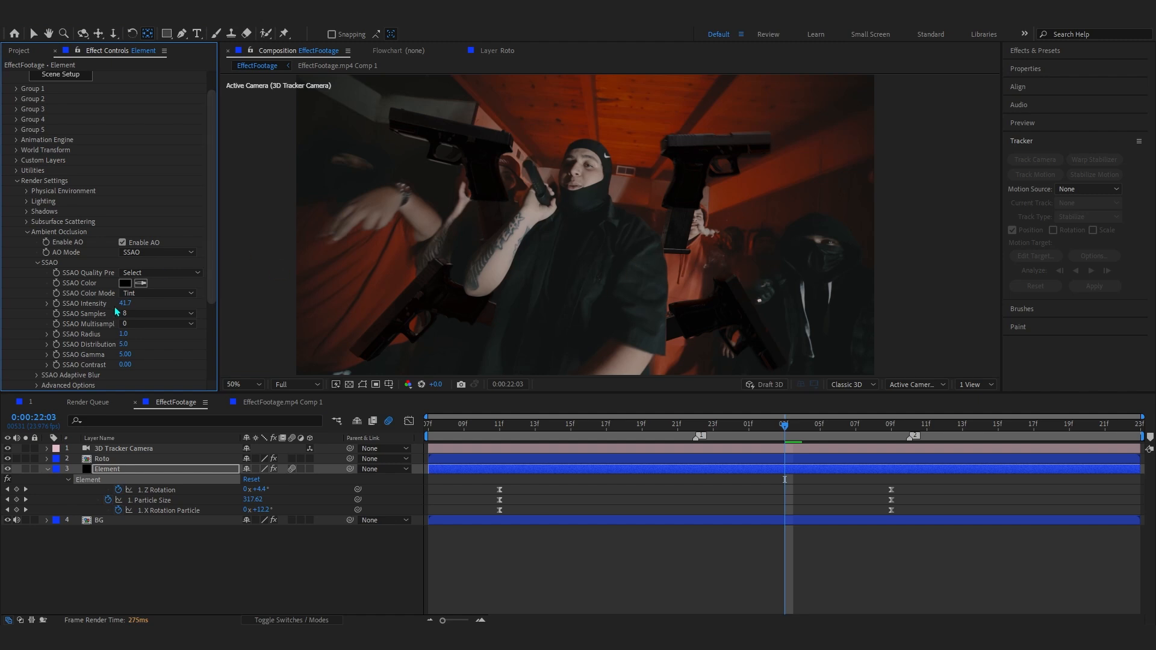
pyautogui.click(29, 234)
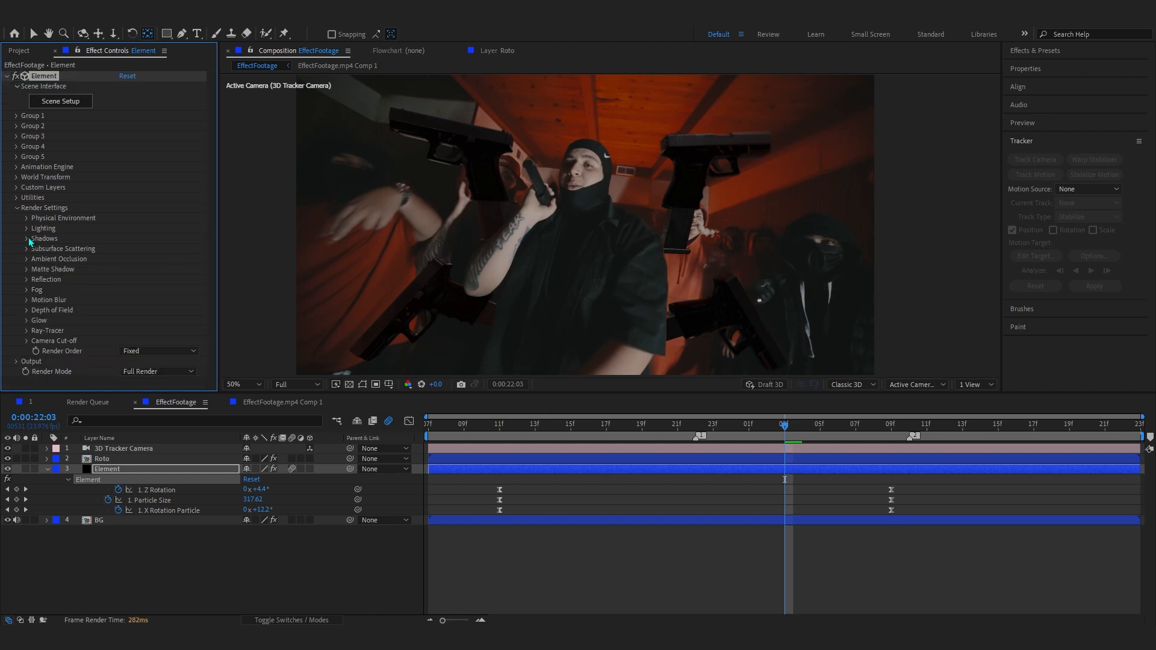
# Try the 360, Stylized and Cinema options as added lighting in the Element effect's render settings
pyautogui.click(27, 229)
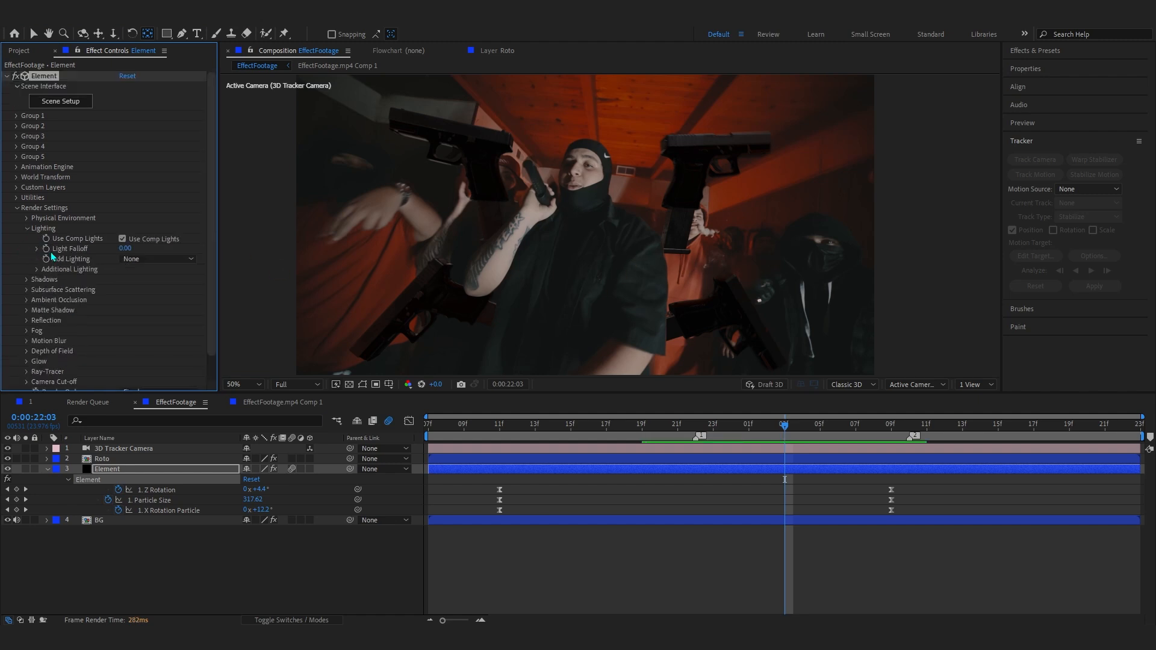
pyautogui.click(124, 260)
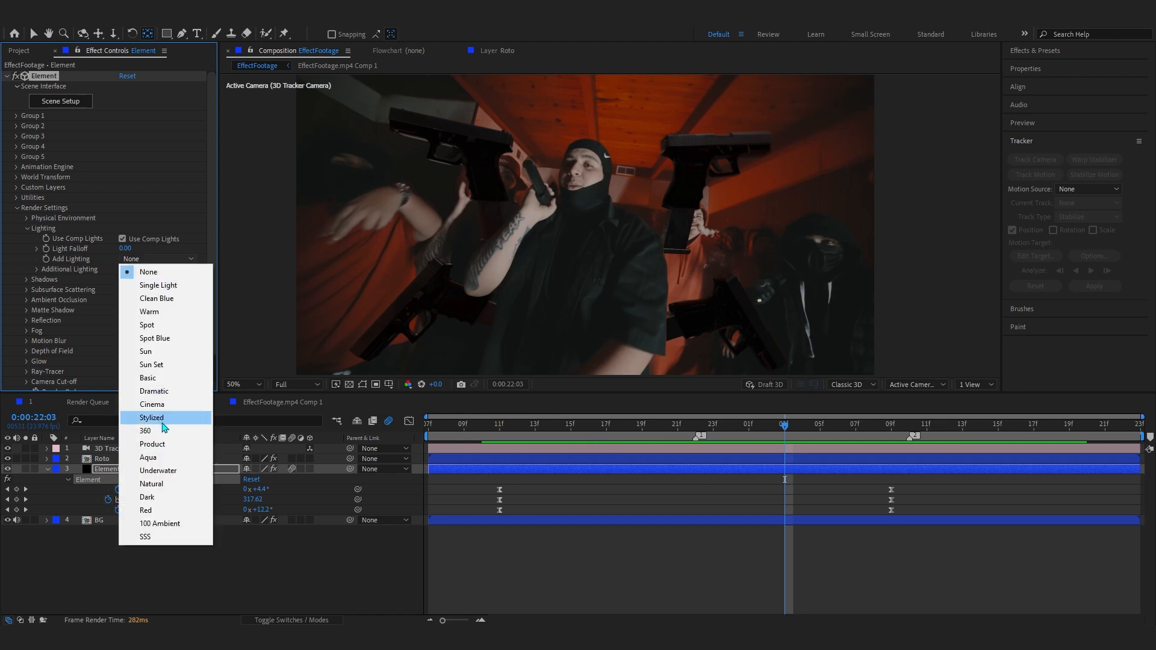
pyautogui.click(158, 431)
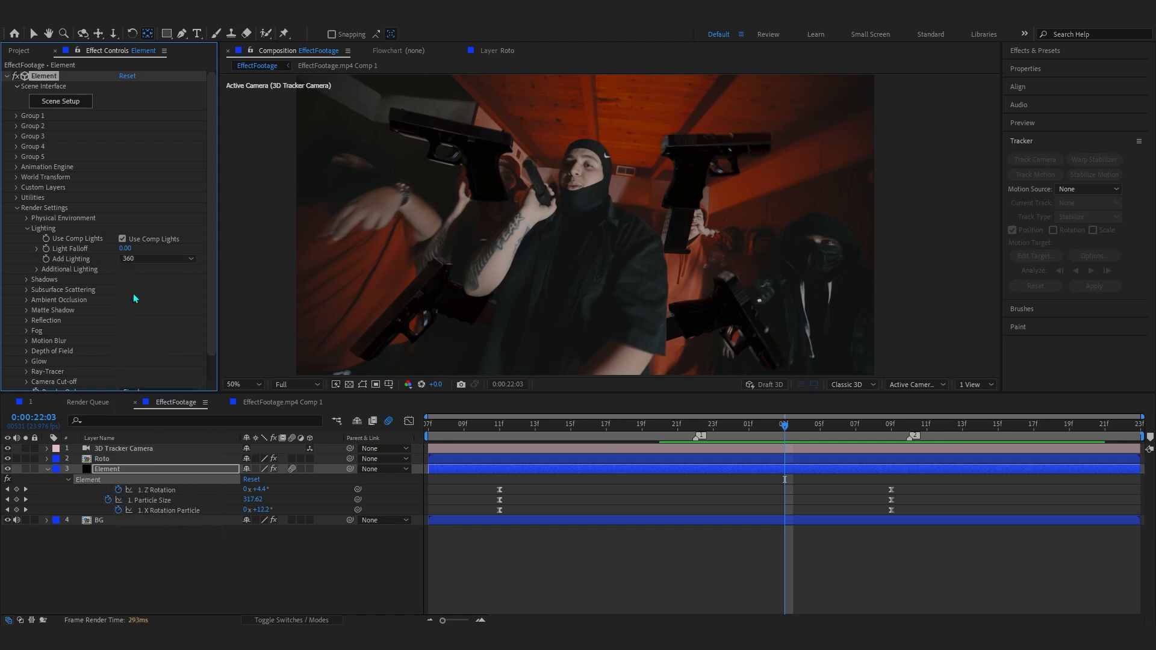
pyautogui.click(157, 258)
pyautogui.click(143, 418)
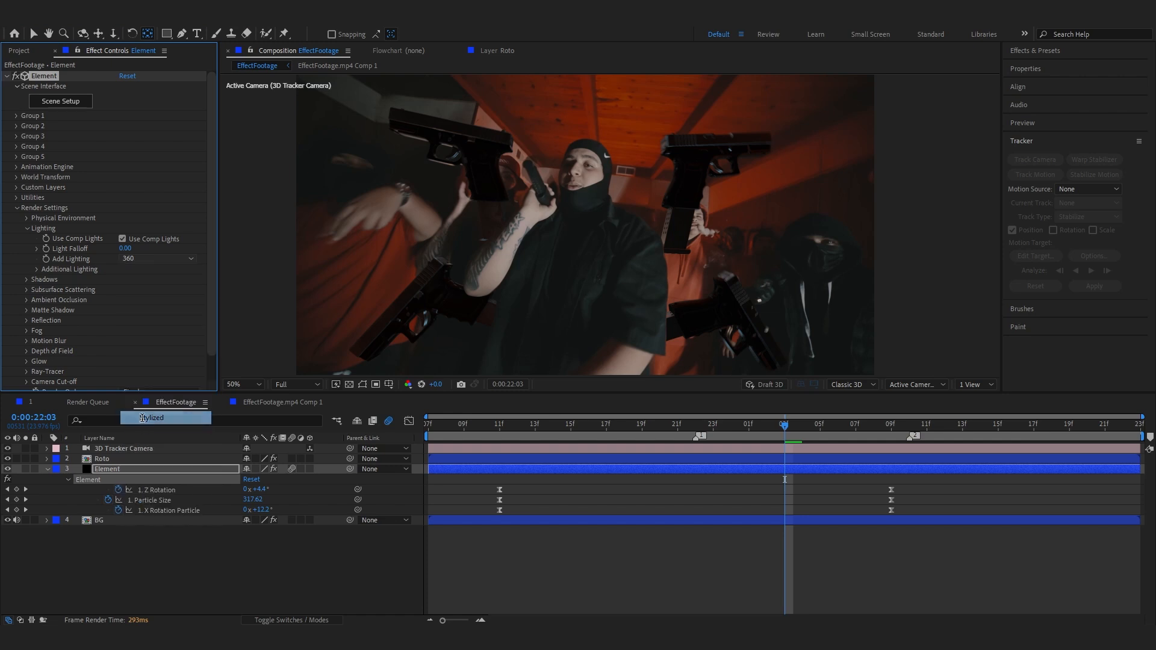
pyautogui.click(160, 259)
pyautogui.click(151, 404)
# Rotate the Element effect's additional lighting to 155° on the Y axis
pyautogui.click(37, 269)
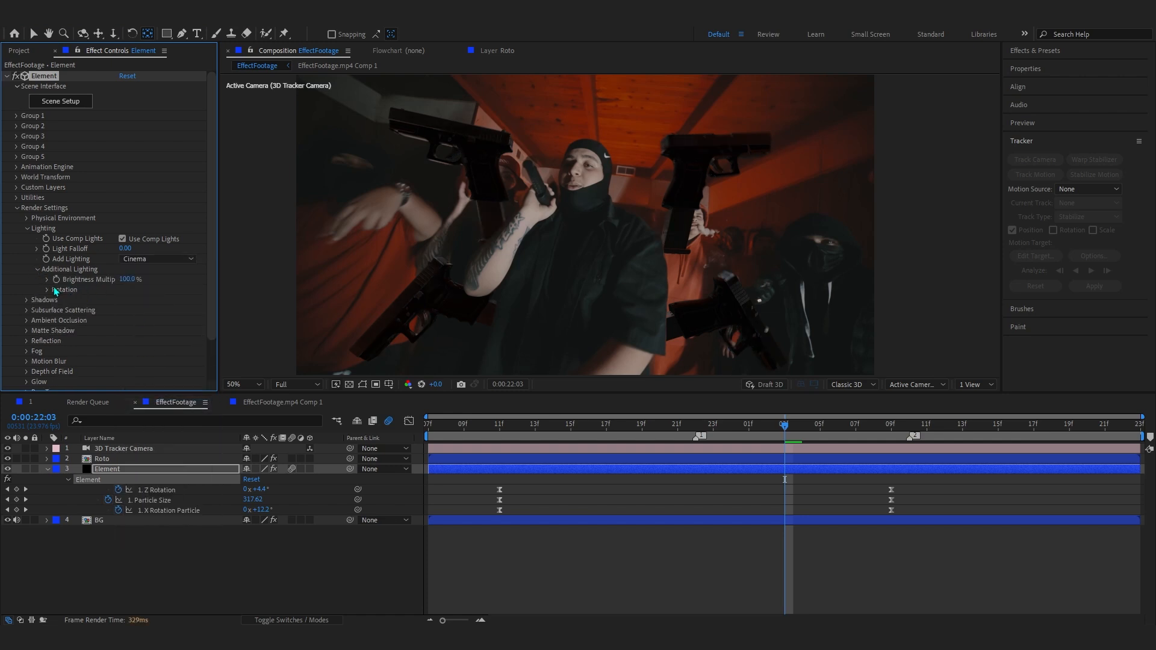
pyautogui.moveTo(134, 310); pyautogui.dragTo(232, 314)
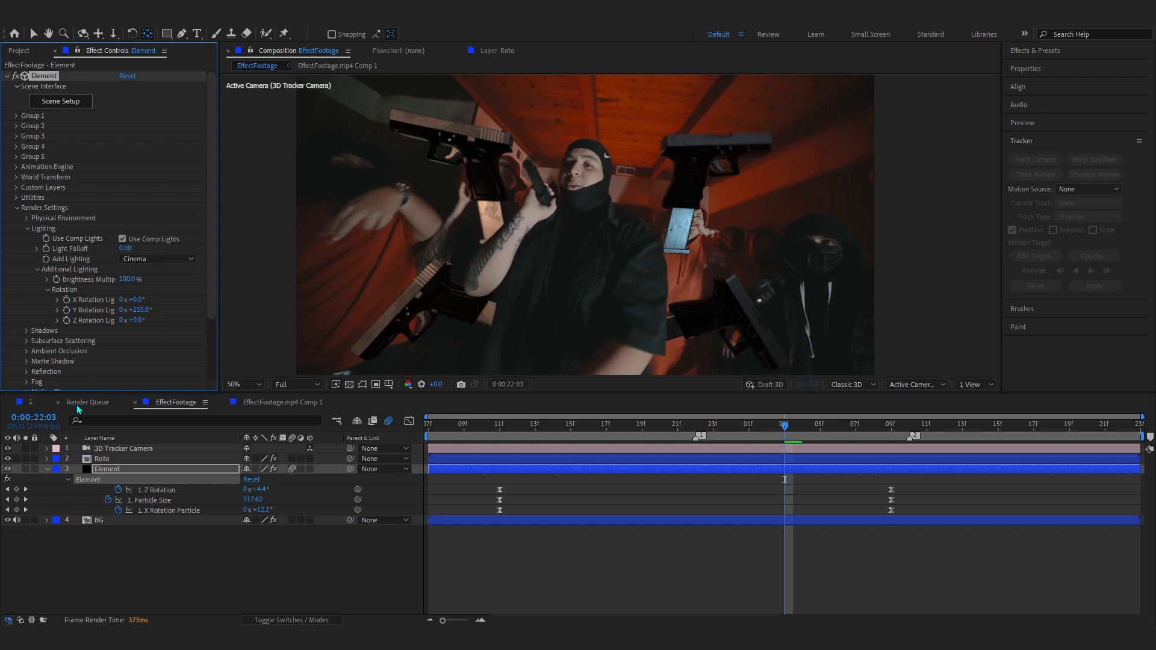
# Open the Element scene setup and select Custom Layer 2 as the environment texture
pyautogui.click(33, 402)
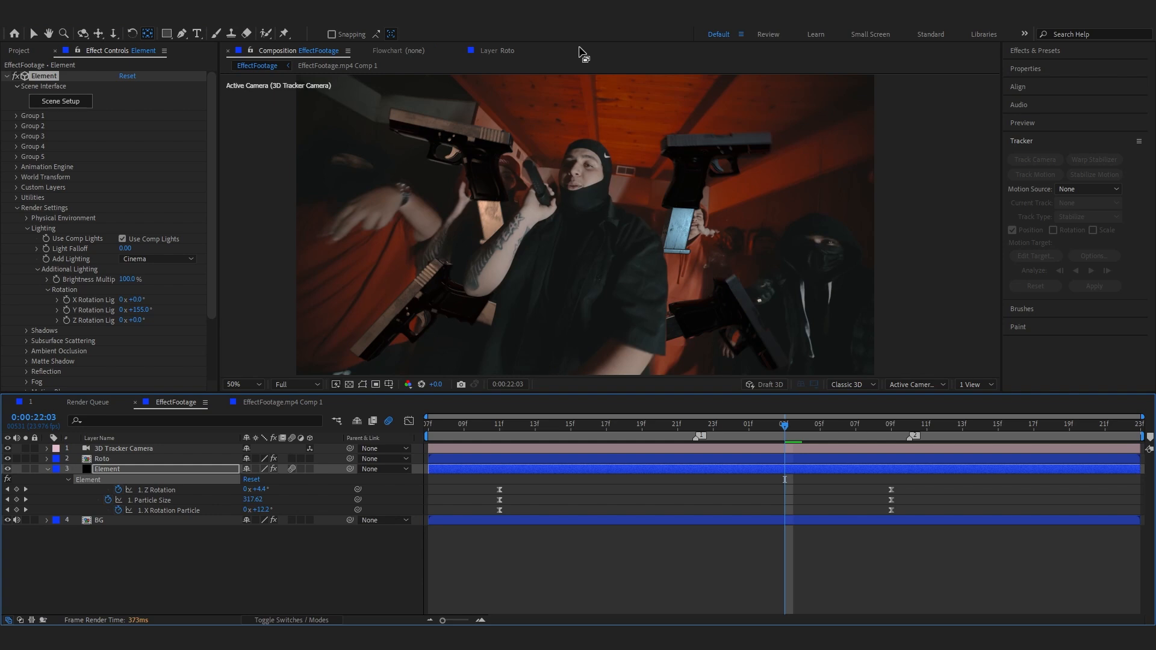
pyautogui.click(72, 100)
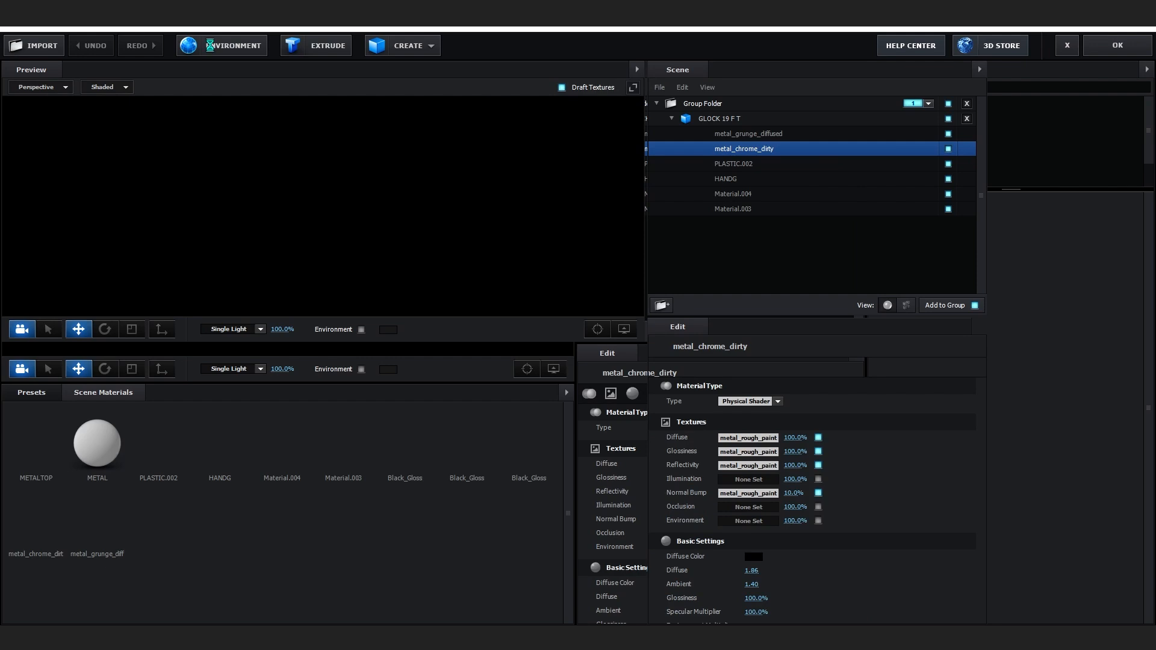
pyautogui.click(220, 45)
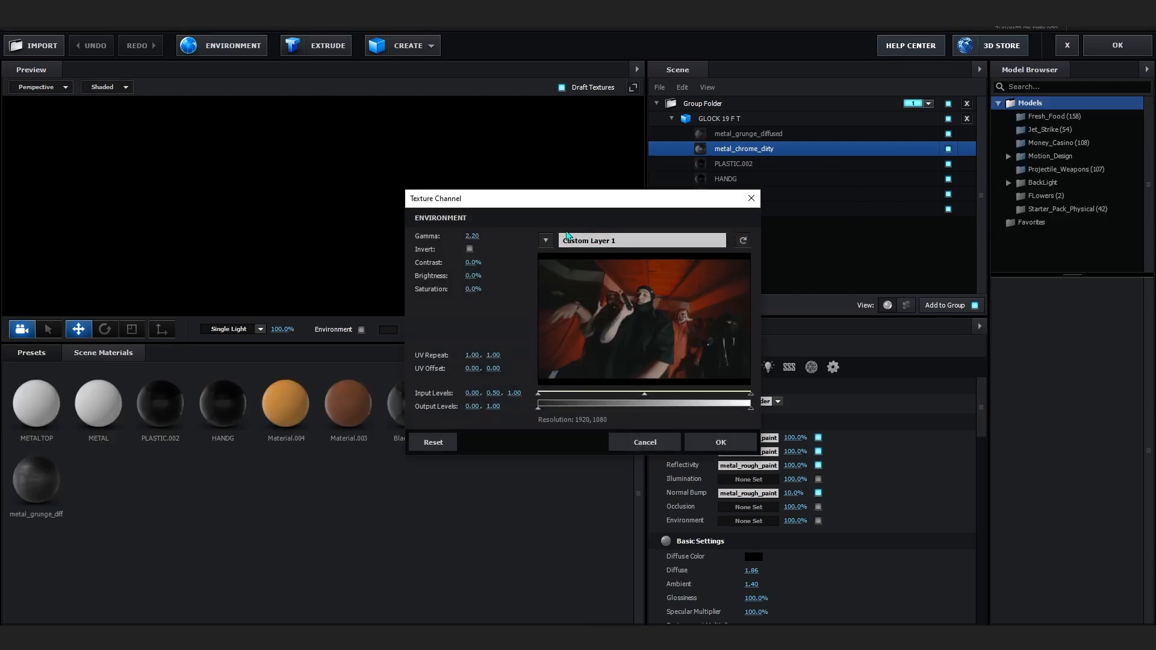
pyautogui.click(548, 236)
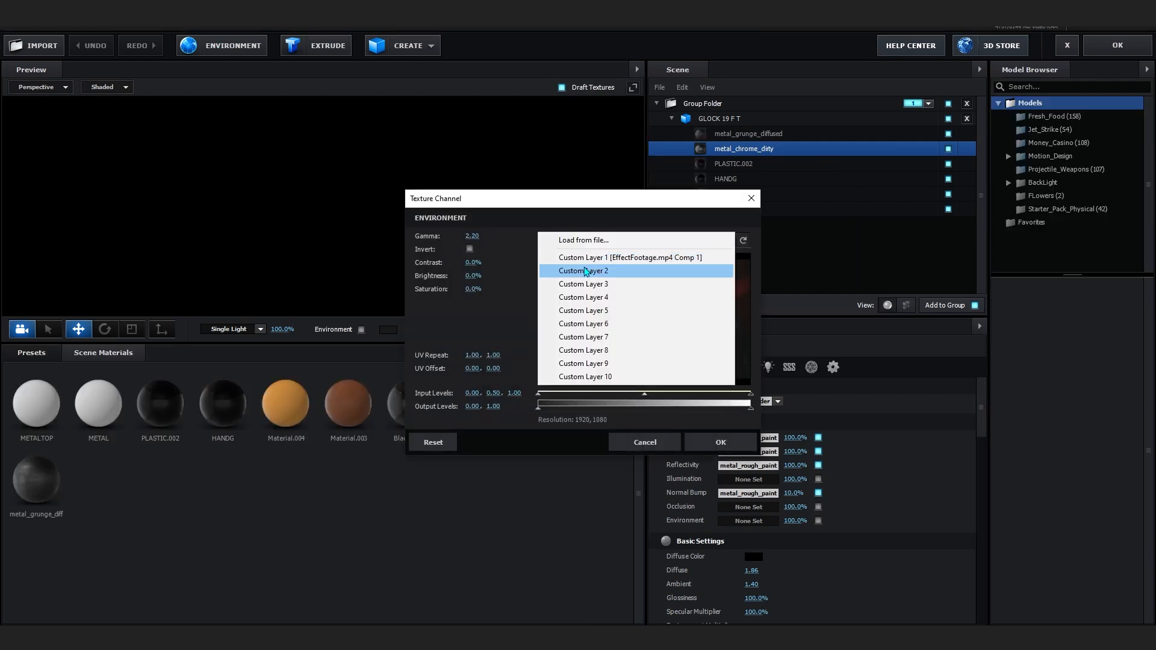
pyautogui.click(577, 270)
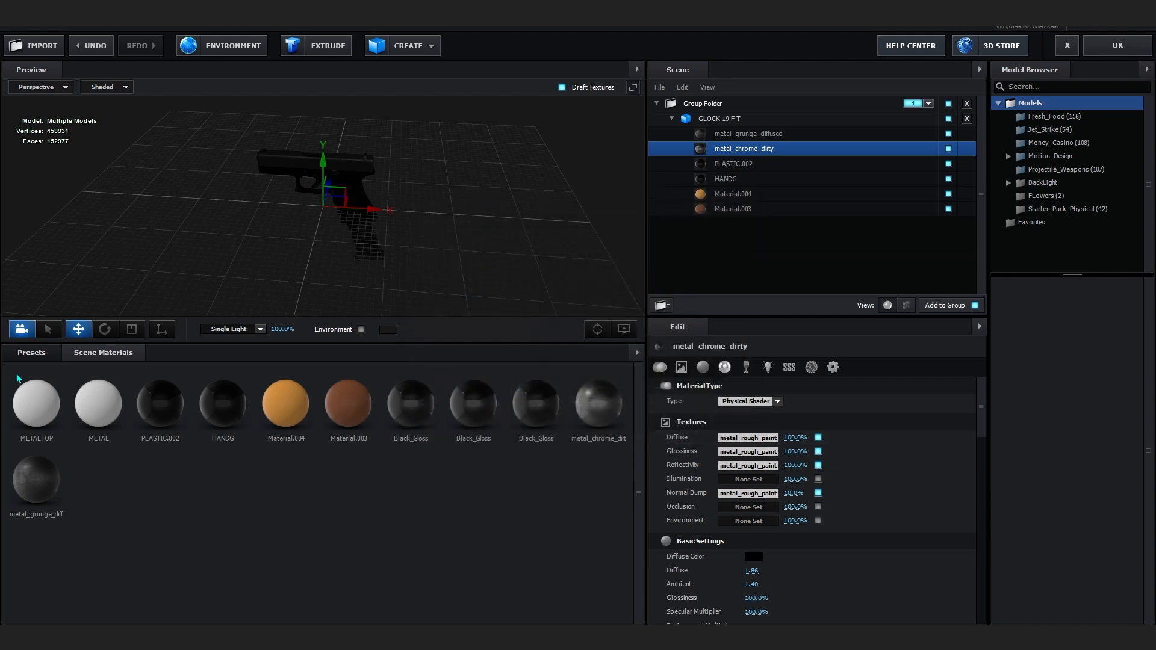
# Apply the Basic_2K_03 environment preset to the gun scene and accept the scene setup
pyautogui.click(23, 355)
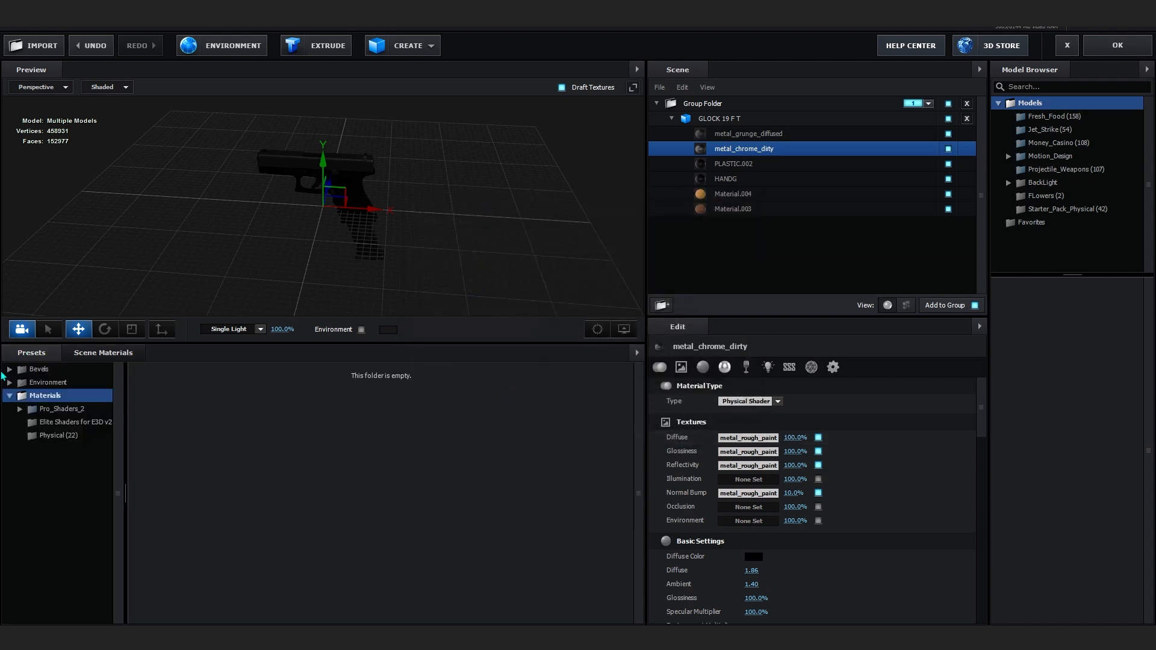
pyautogui.click(32, 384)
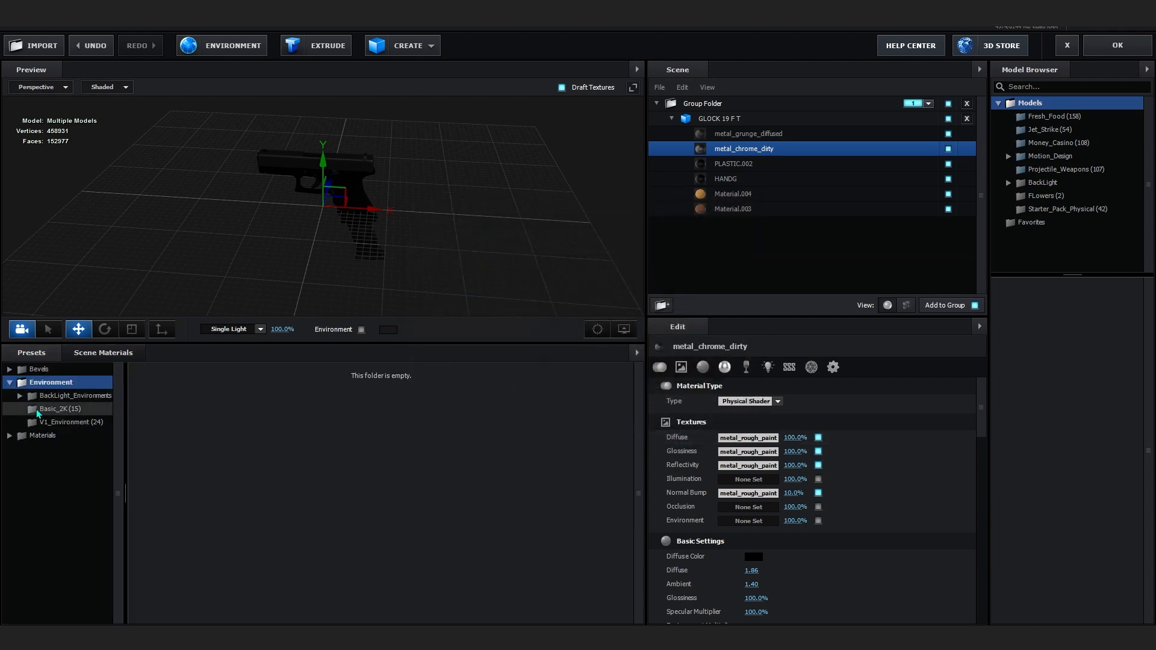
pyautogui.click(43, 410)
pyautogui.click(314, 413)
pyautogui.moveTo(320, 181); pyautogui.dragTo(347, 223)
pyautogui.scroll(5, 476, 255)
pyautogui.scroll(-4, 346, 222)
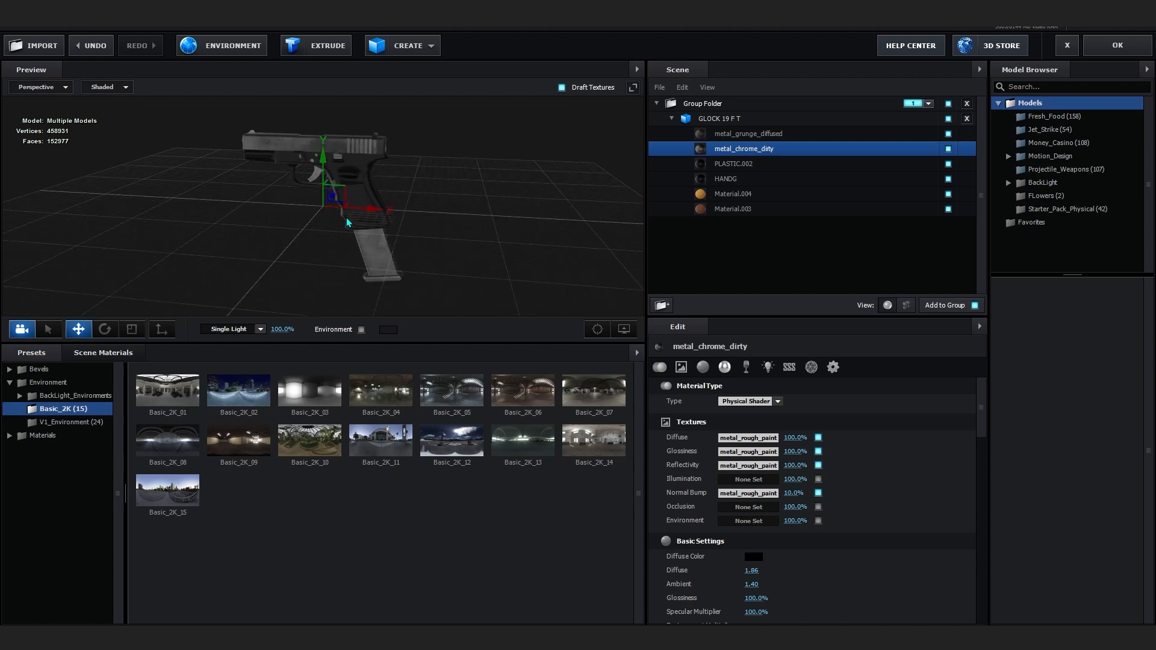
pyautogui.click(1123, 45)
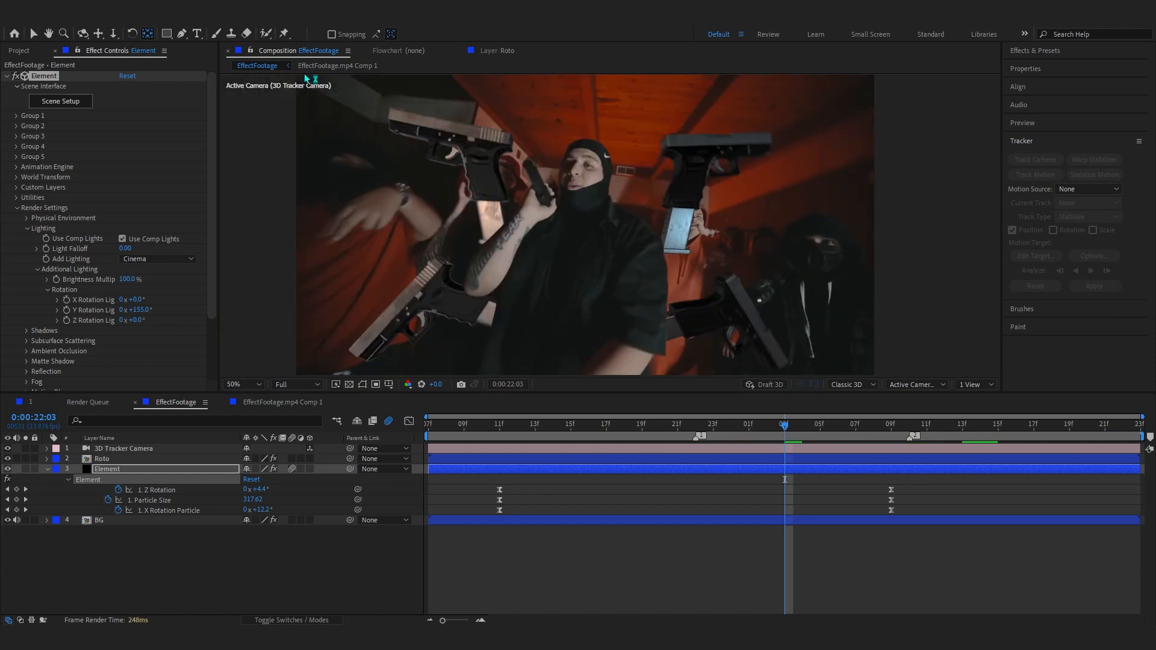
# At 0:00:22:10, change the added lighting to Dramatic and set its Y rotation to 271°
pyautogui.moveTo(767, 428); pyautogui.dragTo(910, 432)
pyautogui.scroll(-3, 105, 229)
pyautogui.moveTo(143, 251); pyautogui.dragTo(159, 271)
pyautogui.click(144, 196)
pyautogui.click(147, 370)
pyautogui.moveTo(136, 247); pyautogui.dragTo(157, 247)
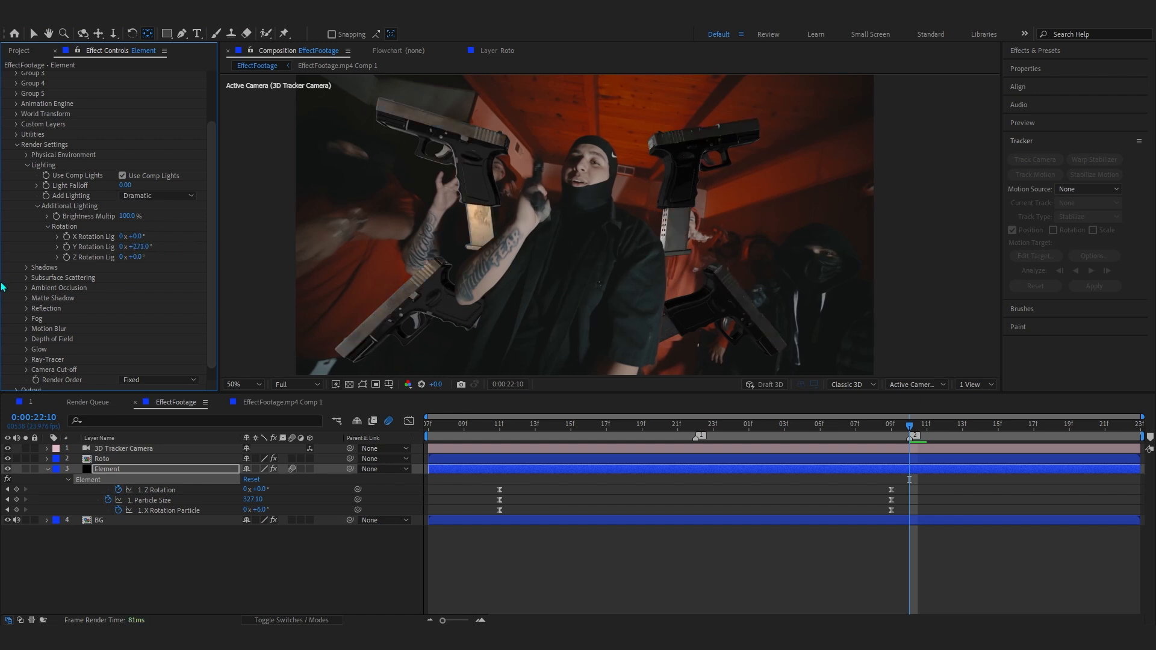
pyautogui.scroll(-1, 129, 248)
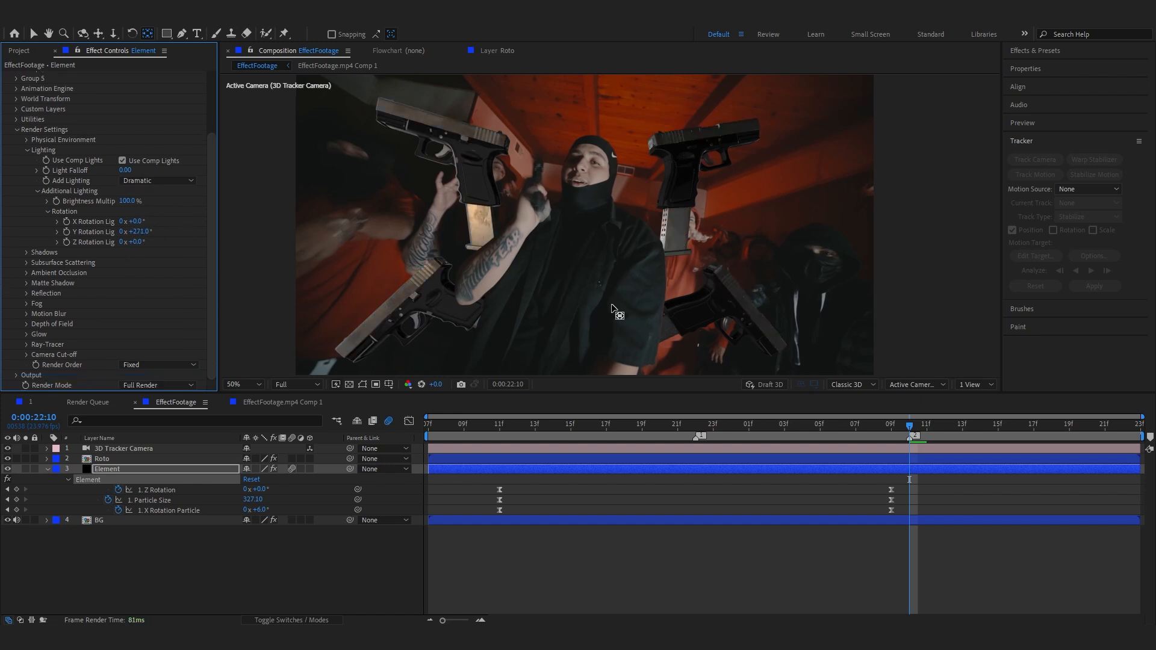
# Apply Lumetri Color to the Element layer and set its Blacks to 4
pyautogui.hotkey('ctrl', 'space')
pyautogui.write('lum')
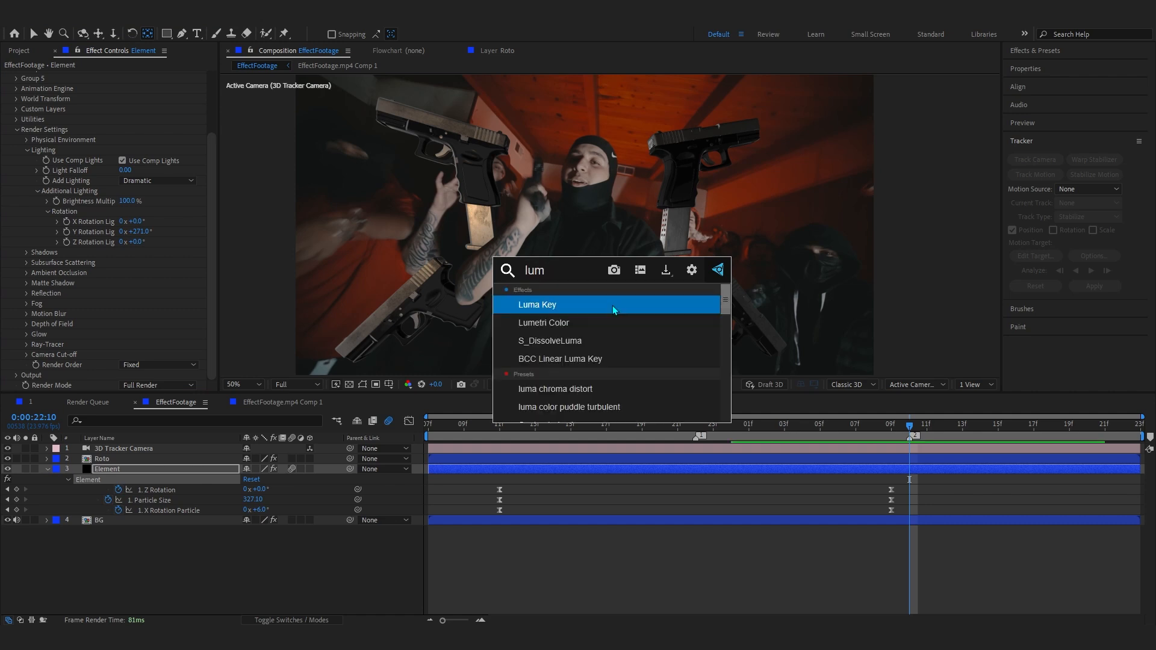
pyautogui.press('Down')
pyautogui.press('Return')
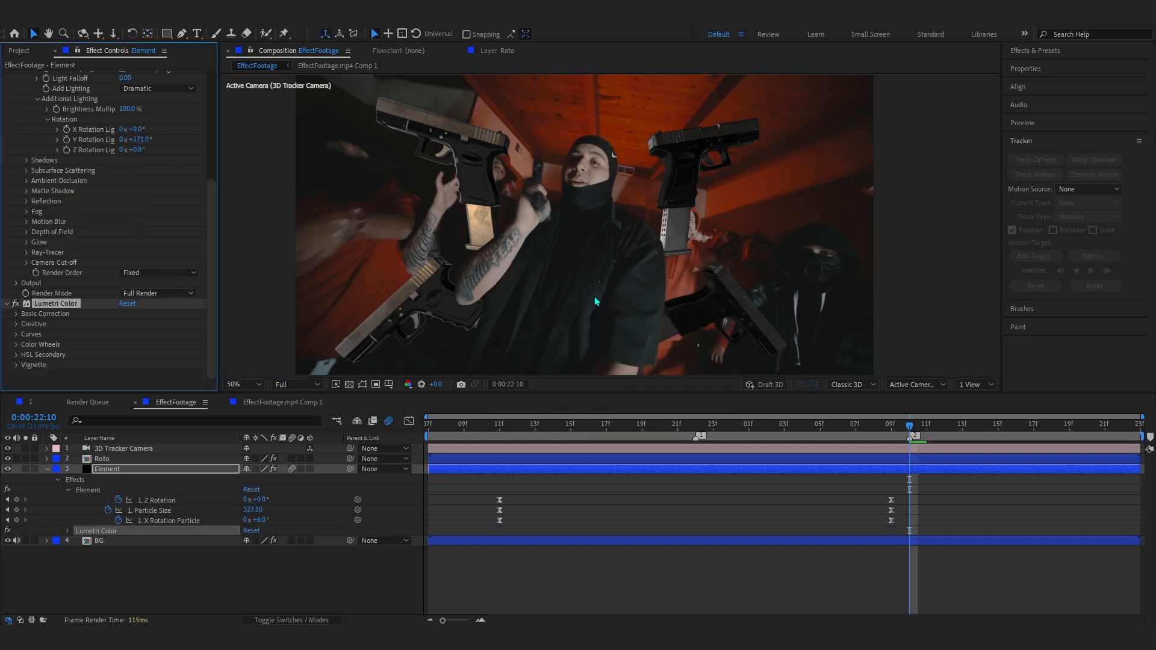
pyautogui.click(17, 314)
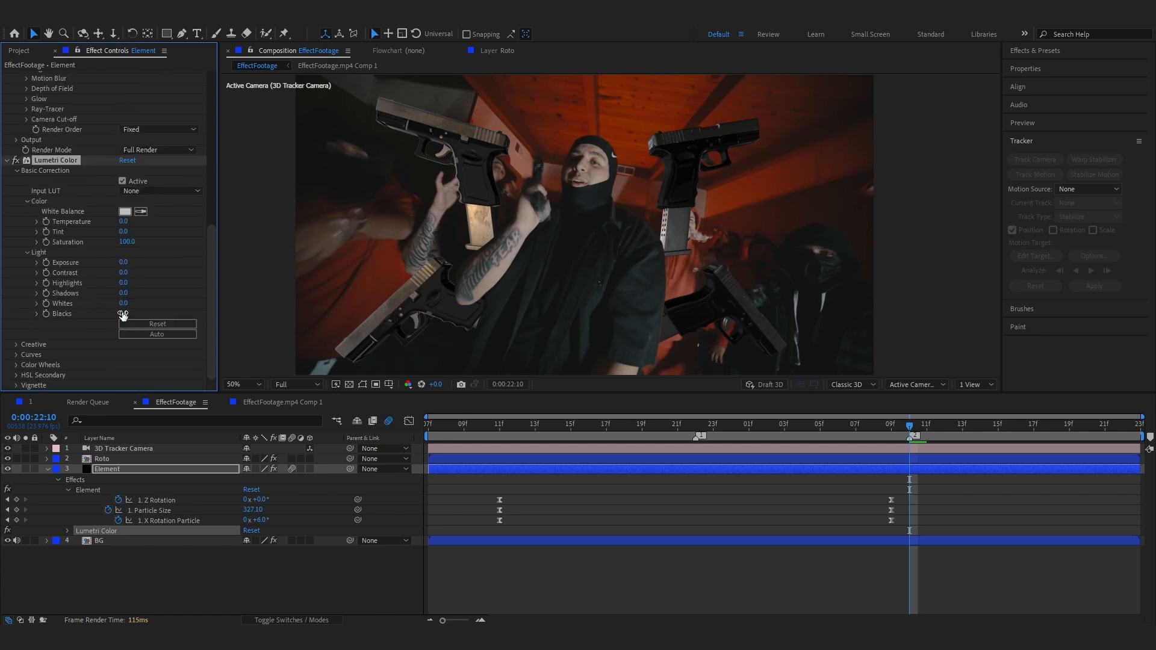
pyautogui.moveTo(122, 313); pyautogui.dragTo(131, 323)
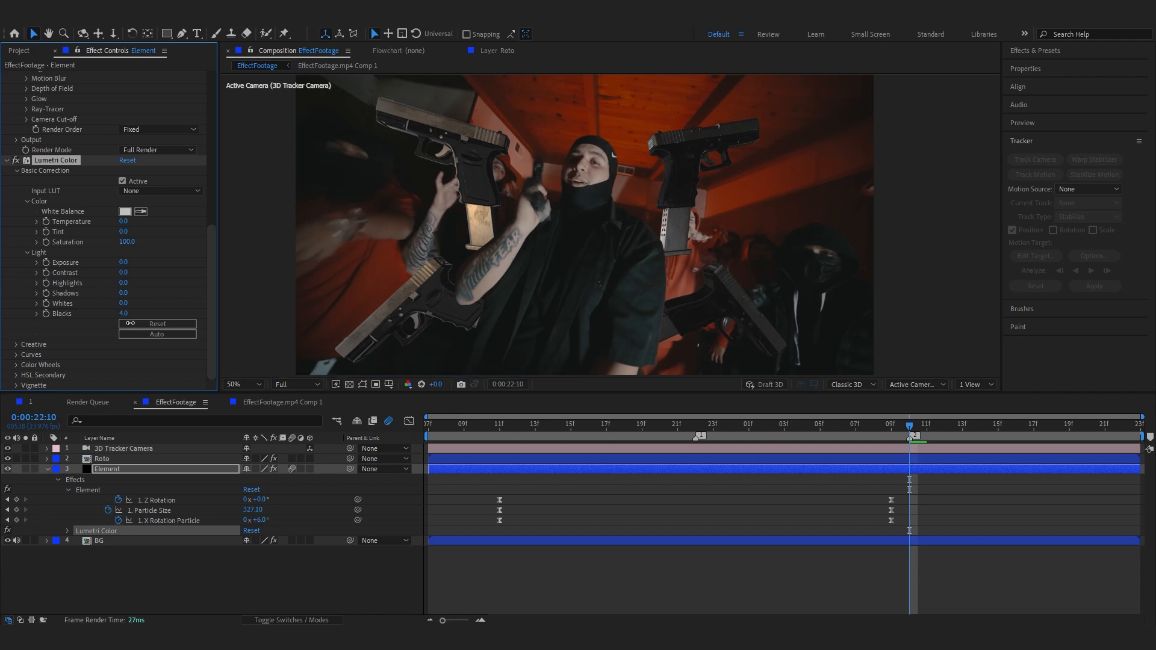
# Preview the guns in the composition and raise the Lumetri Color tint to 57
pyautogui.scroll(4, 487, 220)
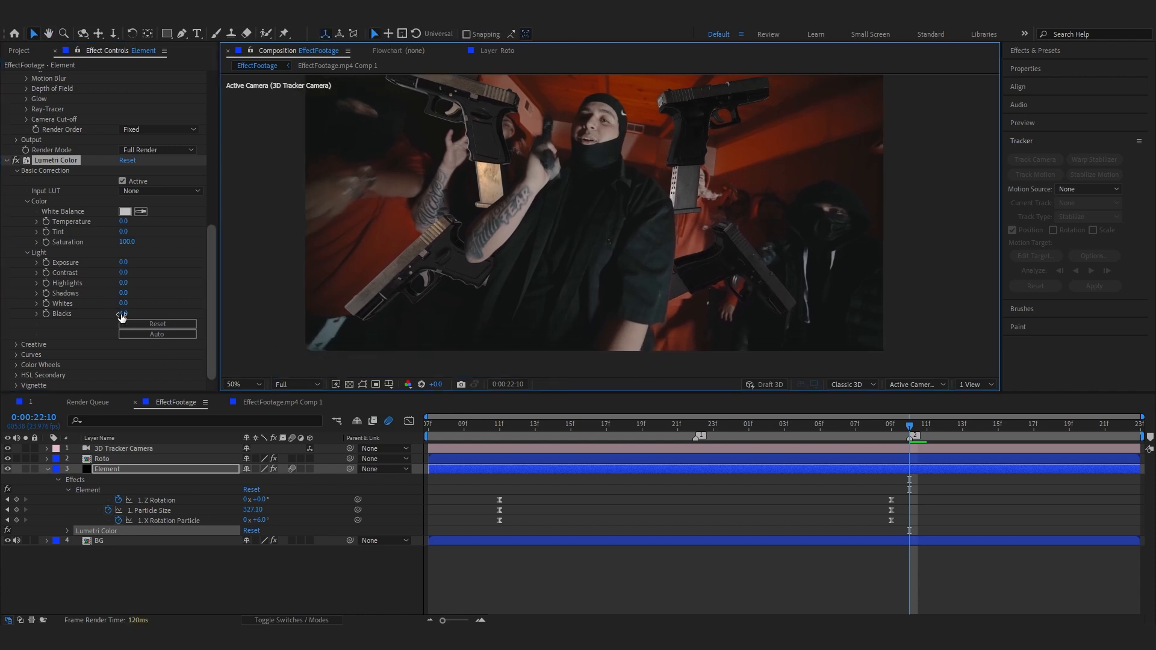
pyautogui.moveTo(493, 231); pyautogui.dragTo(946, 104)
pyautogui.scroll(1, 614, 222)
pyautogui.moveTo(614, 222); pyautogui.dragTo(592, 328)
pyautogui.press('space')
pyautogui.scroll(-6, 698, 261)
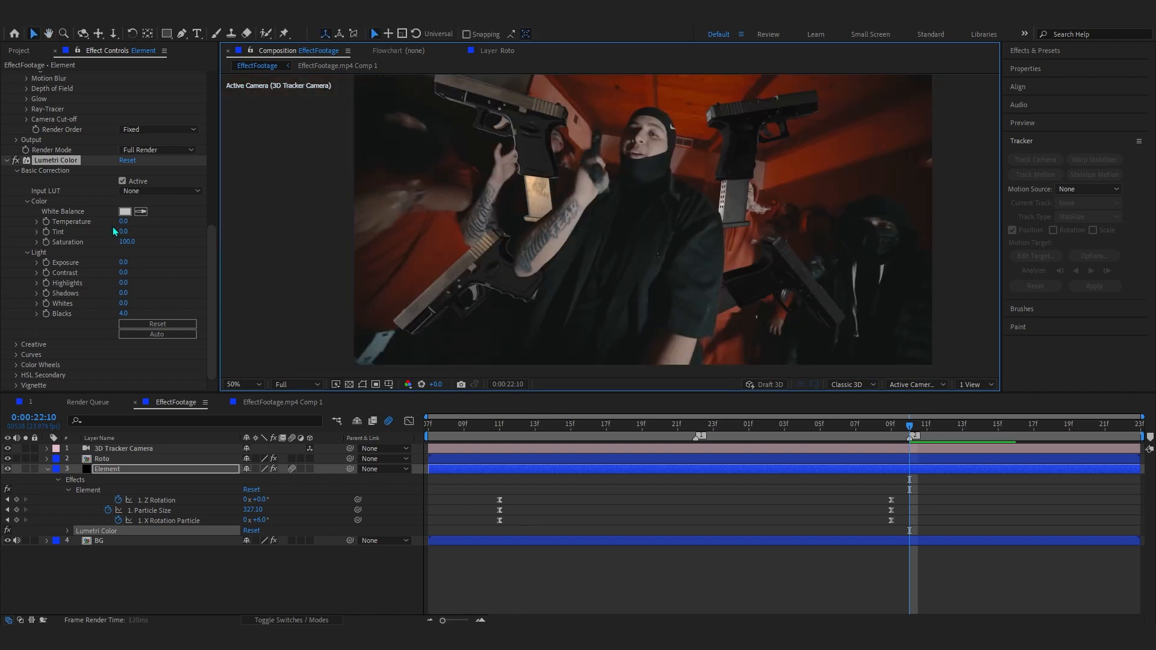
pyautogui.press('space')
pyautogui.moveTo(123, 231); pyautogui.dragTo(134, 229)
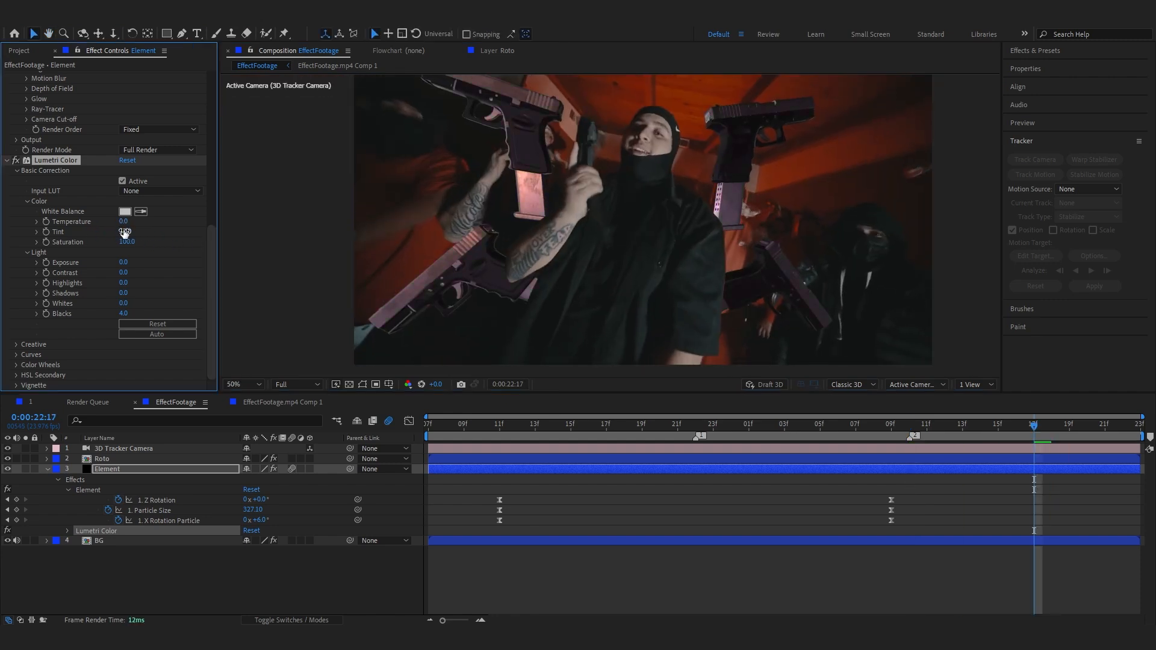
# Warm the guns to match the red footage with Lumetri temperature 183 and tint 54, checking several frames
pyautogui.moveTo(124, 223); pyautogui.dragTo(162, 226)
pyautogui.moveTo(424, 200); pyautogui.dragTo(392, 218)
pyautogui.scroll(-1, 394, 217)
pyautogui.moveTo(1006, 428); pyautogui.dragTo(771, 423)
pyautogui.scroll(2, 667, 316)
pyautogui.moveTo(128, 222); pyautogui.dragTo(170, 226)
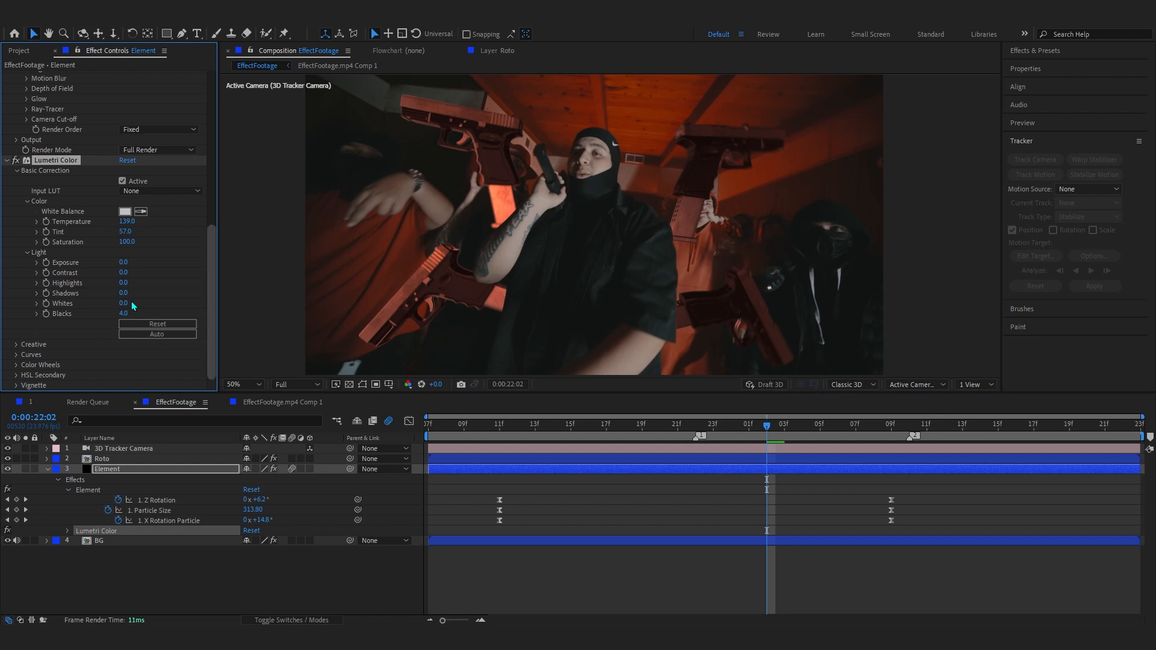
pyautogui.moveTo(127, 222); pyautogui.dragTo(97, 224)
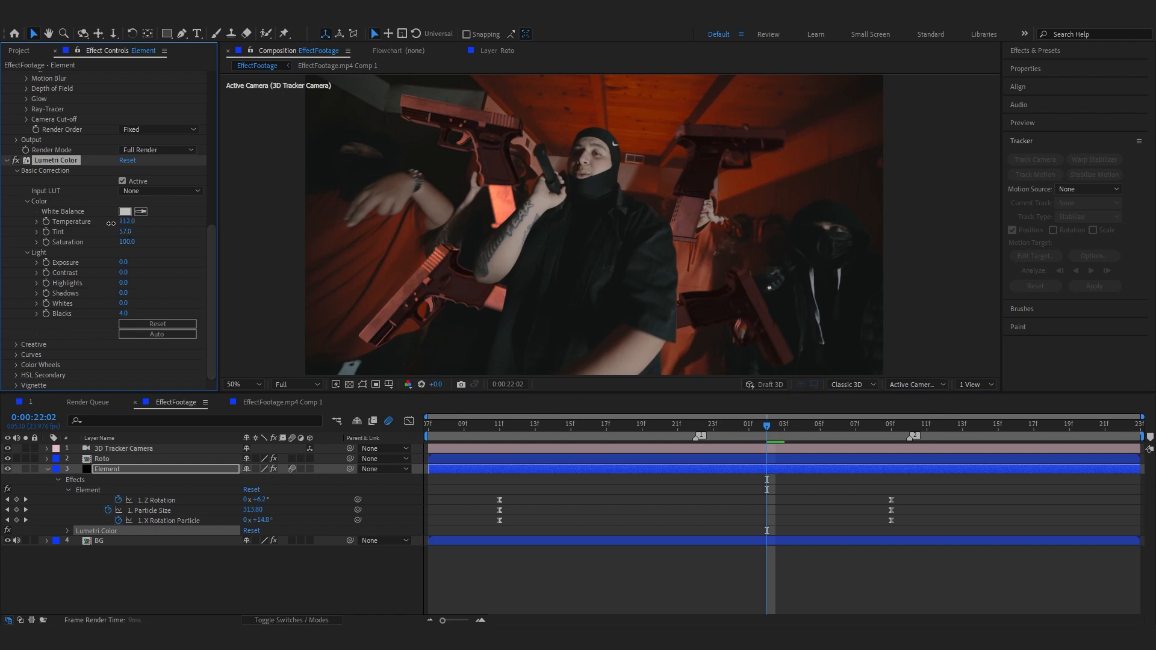
pyautogui.moveTo(793, 426); pyautogui.dragTo(910, 472)
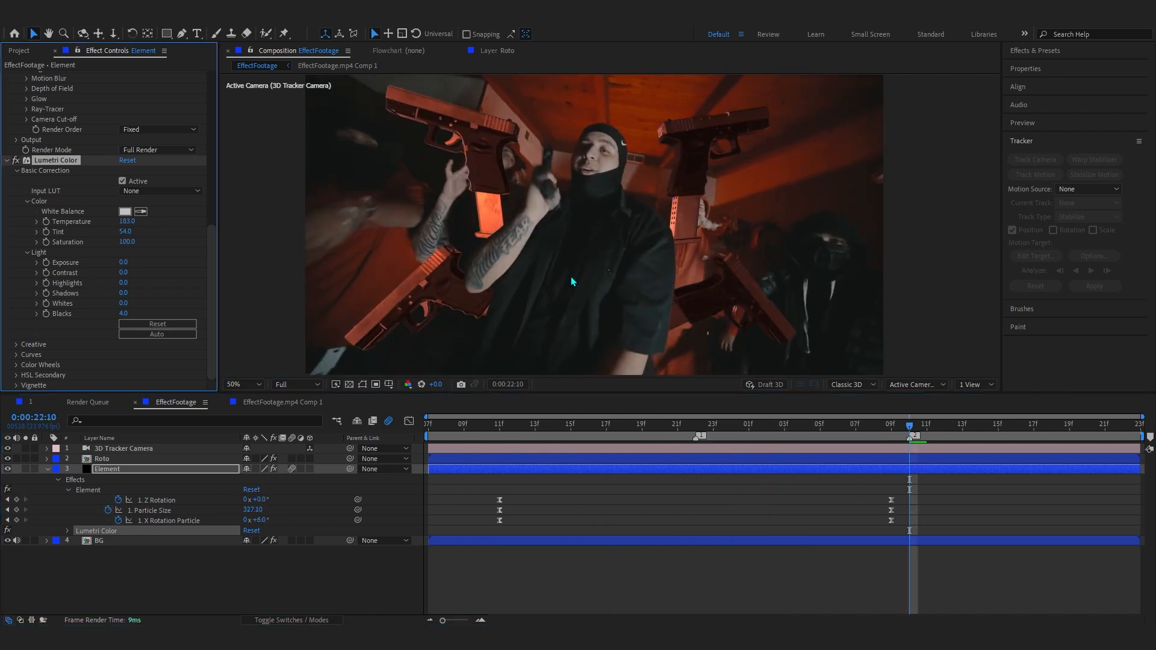
# Examine the glowing guns in reference composition 1 at 0:00:22:09, then return to the EffectFootage composition
pyautogui.click(27, 402)
pyautogui.click(883, 424)
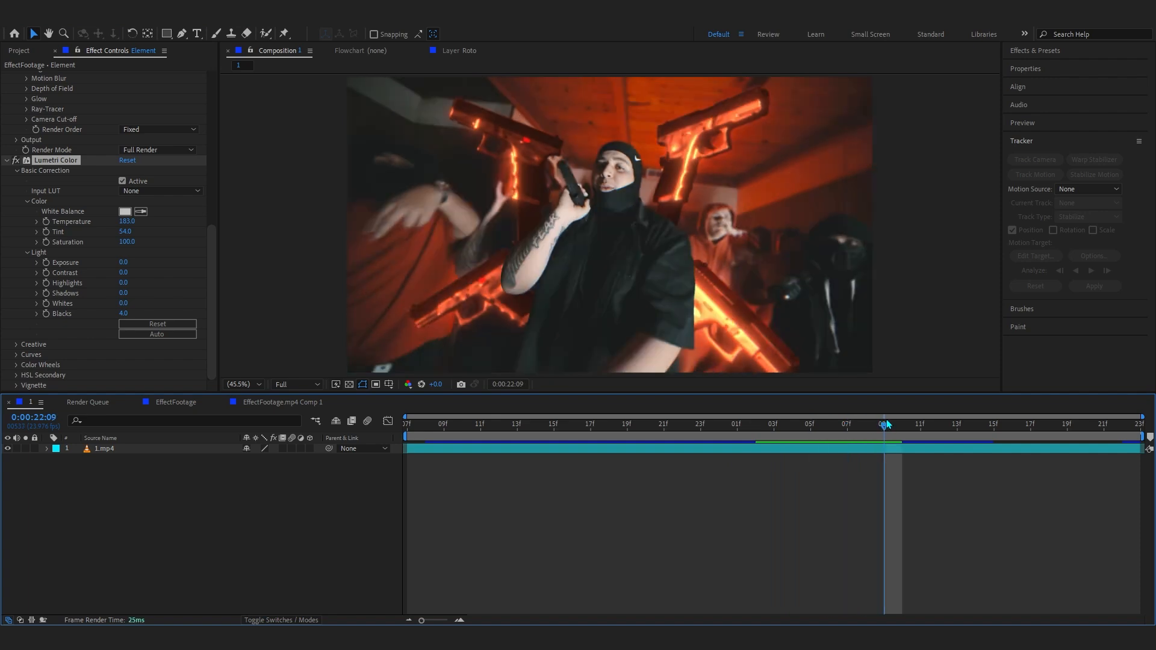
pyautogui.scroll(1, 911, 239)
pyautogui.scroll(-2, 910, 235)
pyautogui.scroll(2, 863, 228)
pyautogui.moveTo(807, 222); pyautogui.dragTo(775, 216)
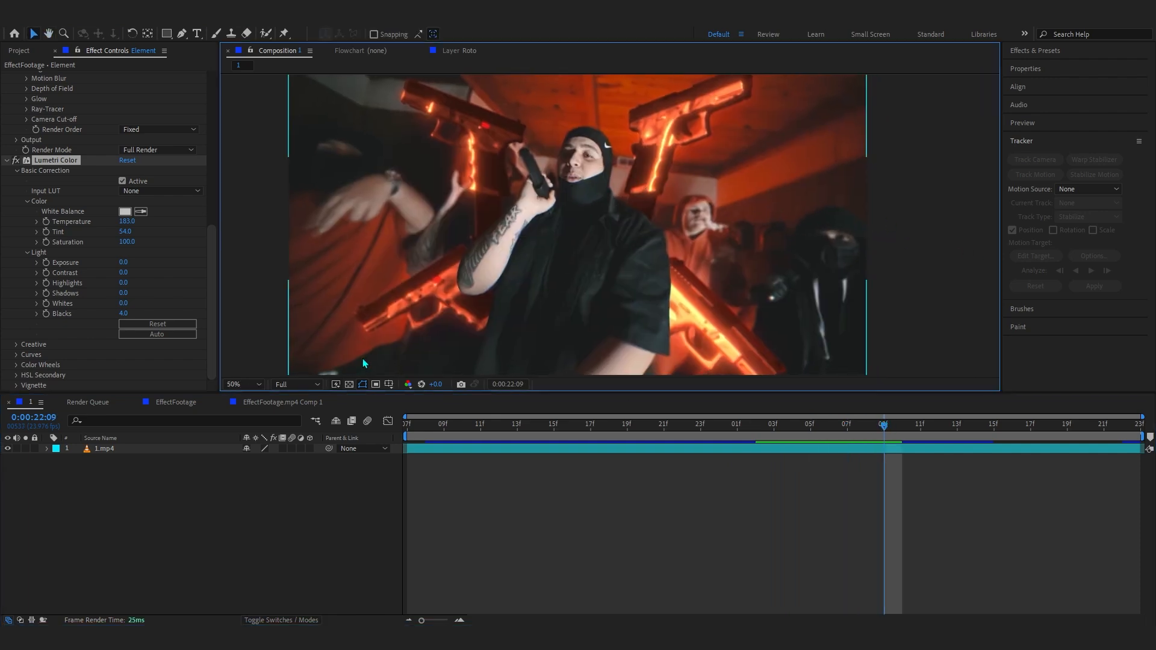
pyautogui.click(280, 404)
pyautogui.click(175, 402)
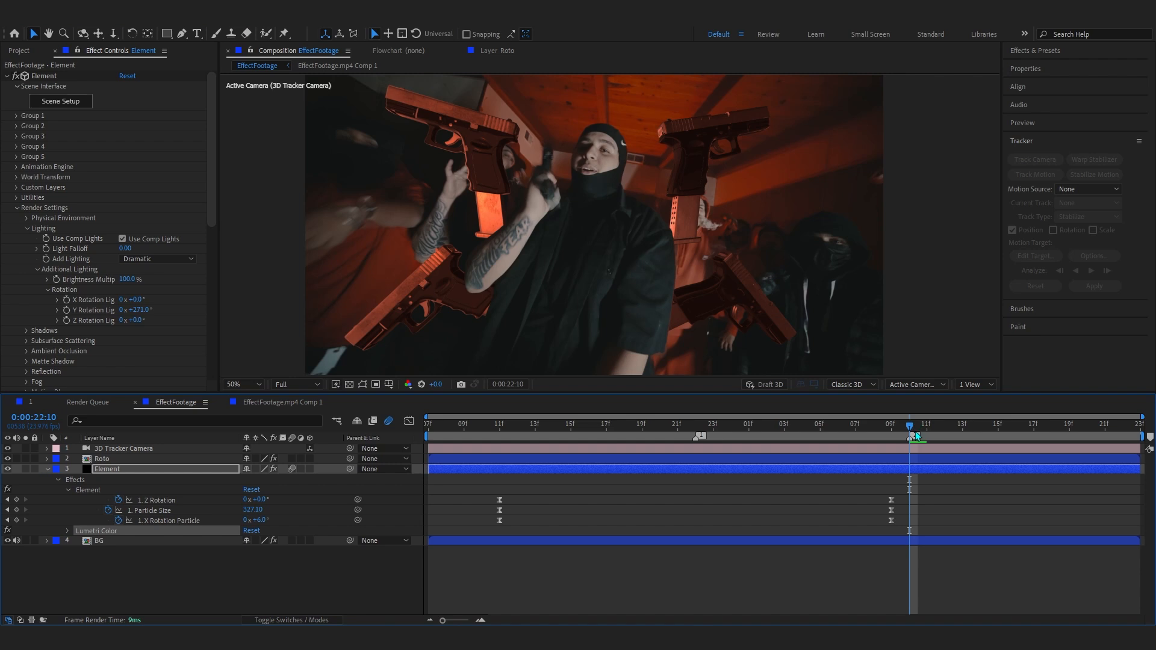
# Set the Lumetri Color Blacks to 8, collapse the effect and save the project
pyautogui.press('space')
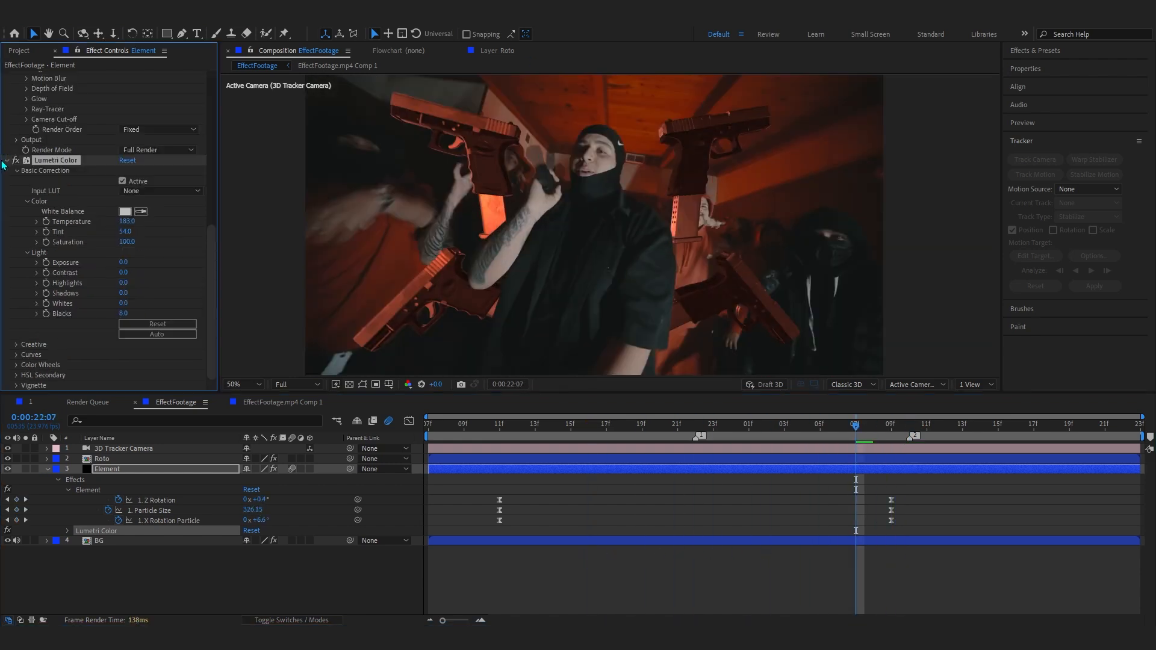
pyautogui.click(7, 161)
pyautogui.hotkey('ctrl', 's')
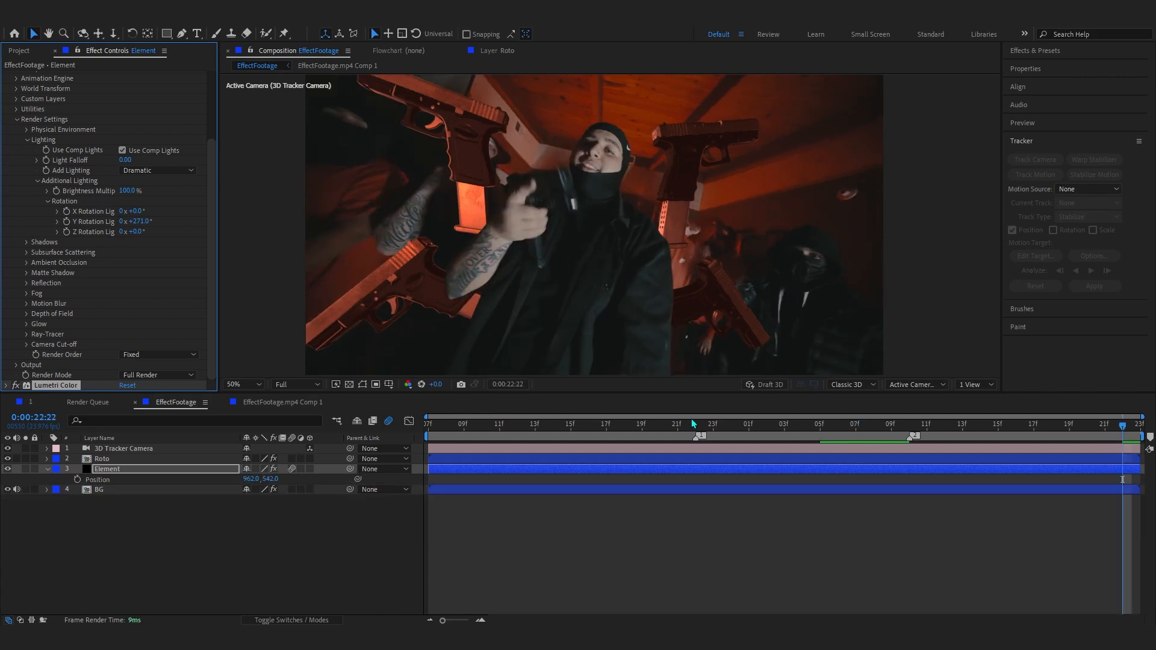
# Move to 0:00:21:22 and apply the Optical Glow effect to the Element layer
pyautogui.click(694, 422)
pyautogui.hotkey('ctrl', 'space')
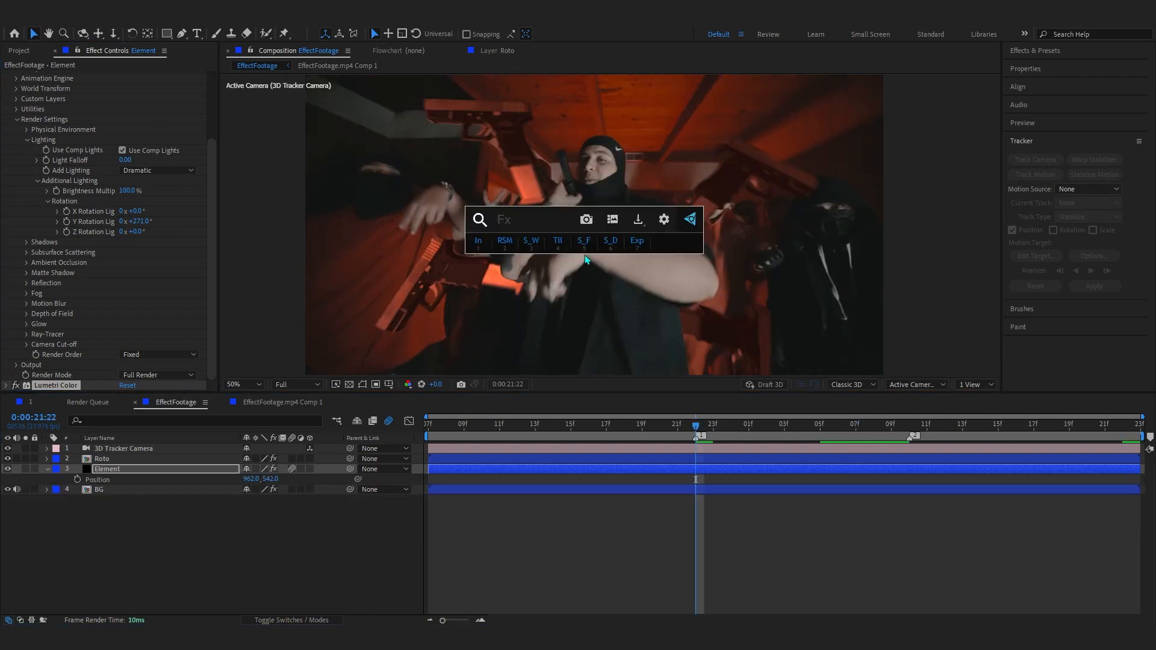
pyautogui.write('op')
pyautogui.press('Return')
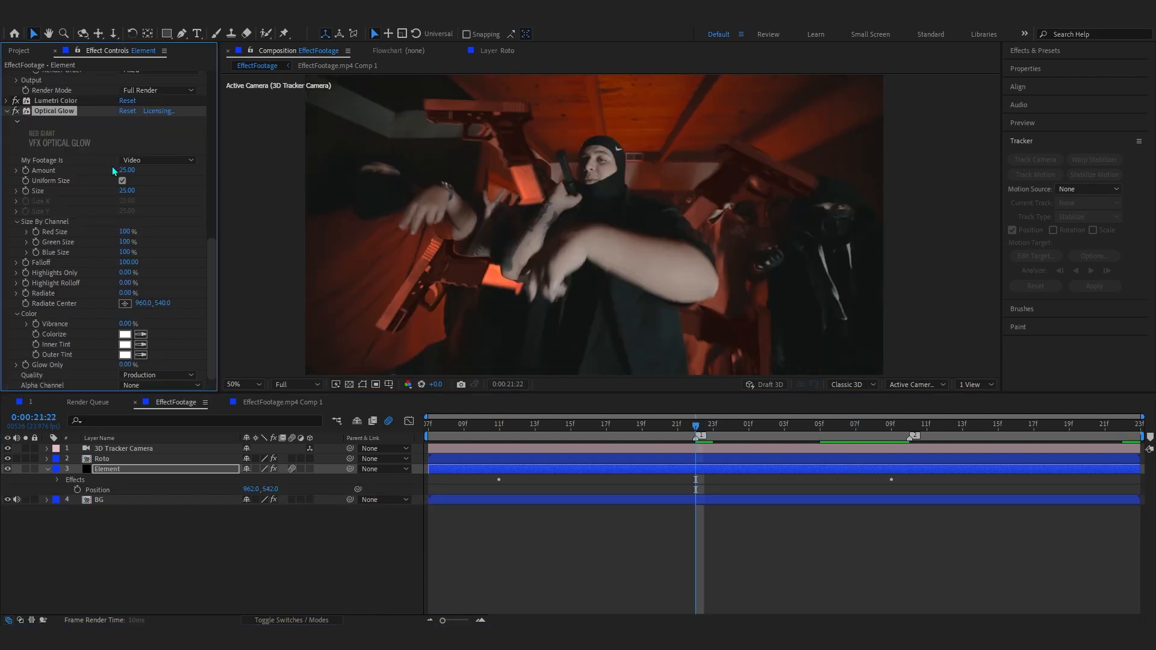
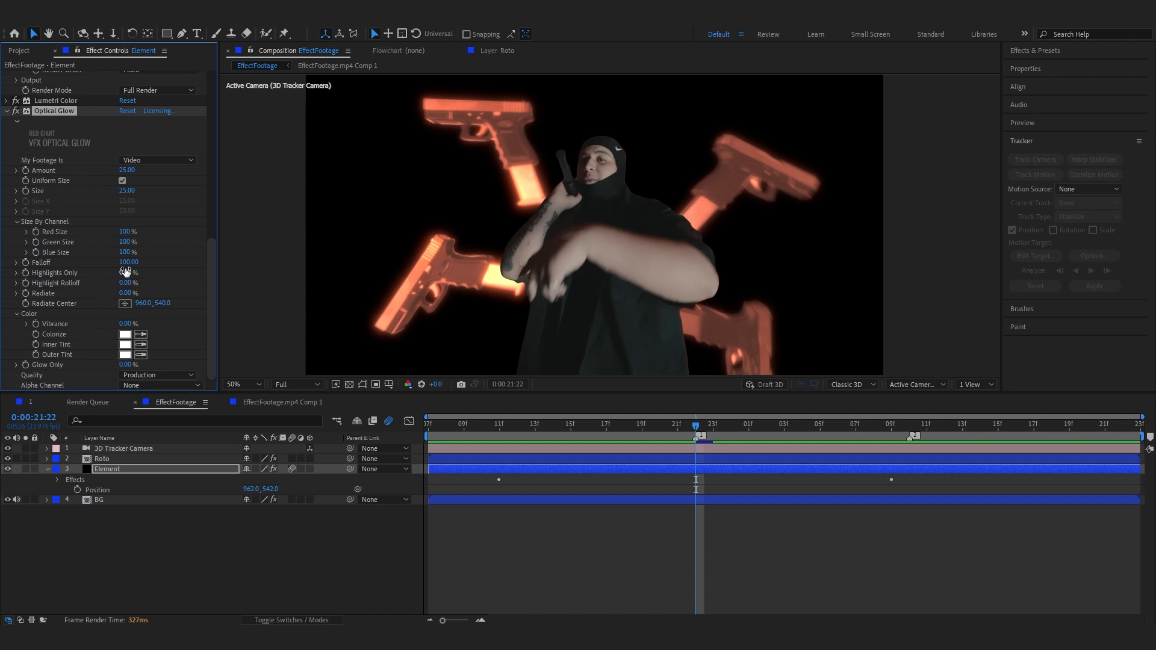
# Set the Optical Glow Size to 196, Amount to 29, Highlights Only to 24% and Alpha Channel to Extend (Unmult)
pyautogui.moveTo(143, 273); pyautogui.dragTo(164, 290)
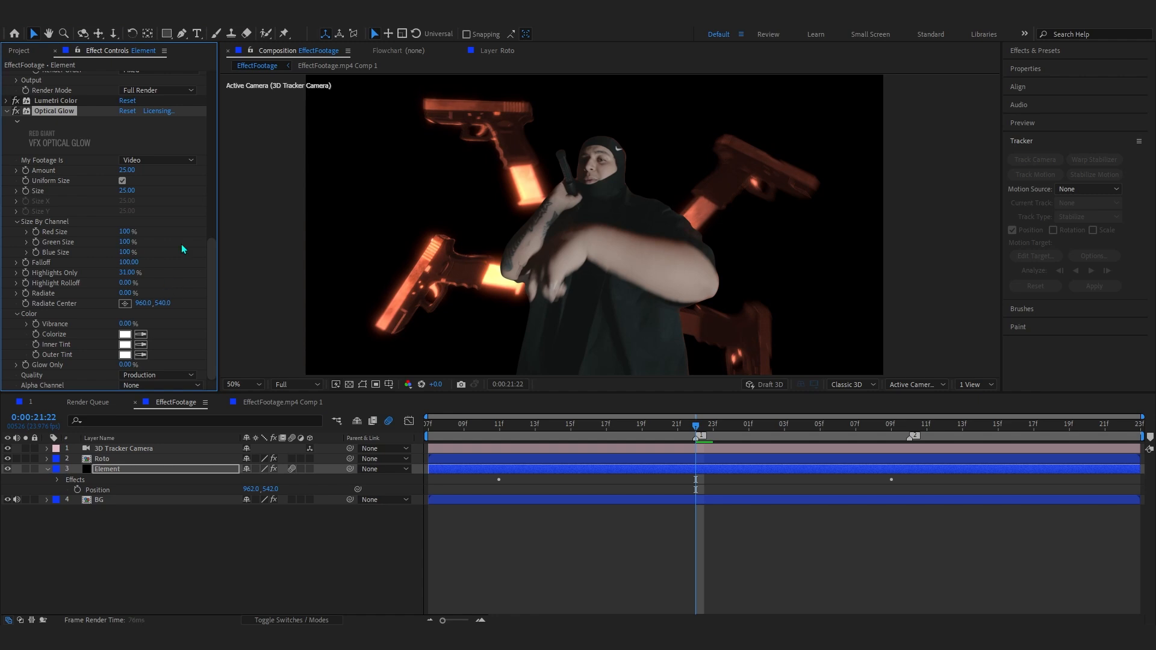
pyautogui.moveTo(132, 191); pyautogui.dragTo(146, 178)
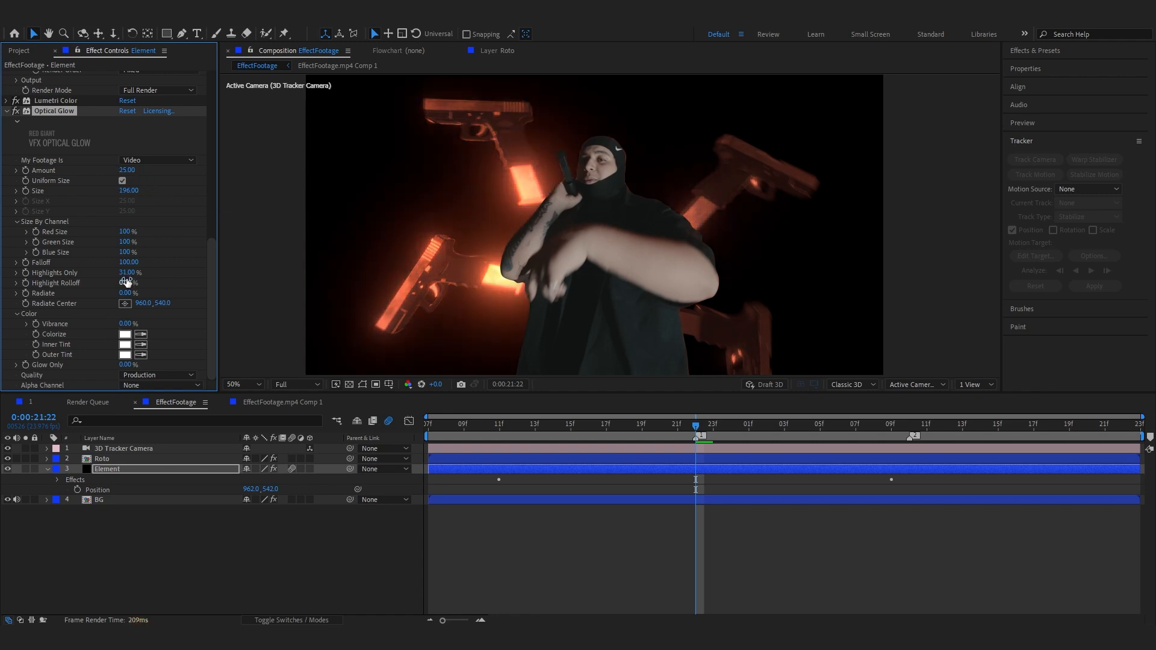
pyautogui.moveTo(116, 277); pyautogui.dragTo(119, 277)
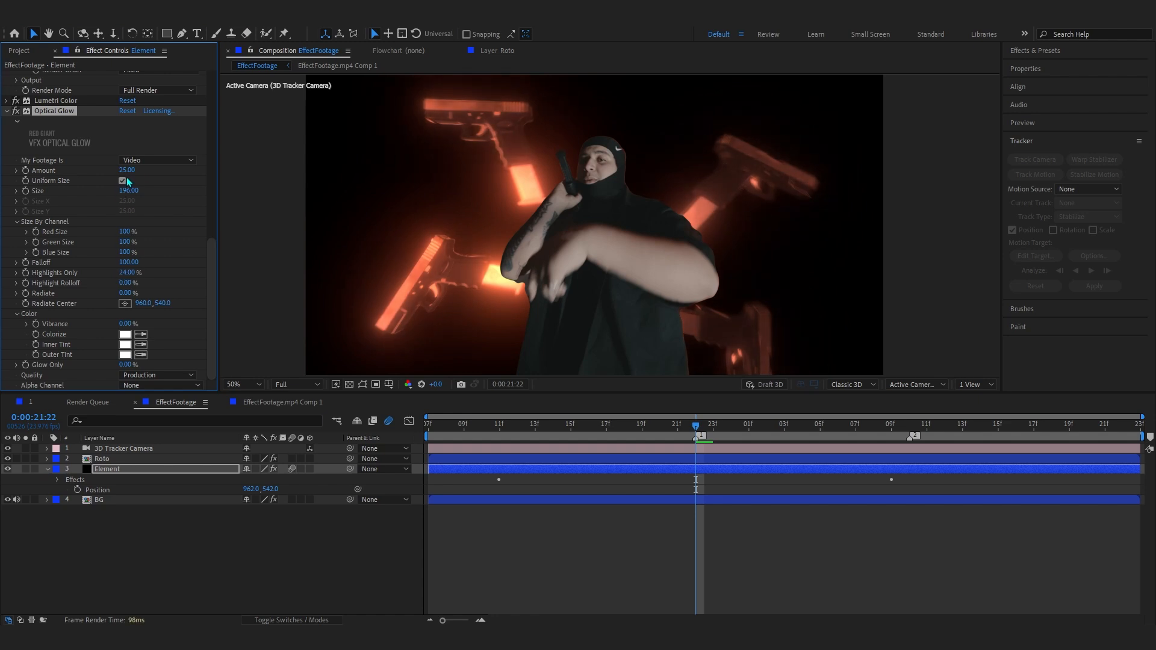
pyautogui.moveTo(132, 174); pyautogui.dragTo(130, 173)
pyautogui.click(122, 384)
pyautogui.click(166, 425)
# At 0:00:22:10, set the Element layer's Add Lighting to 360 and its Y light rotation to 156°
pyautogui.moveTo(589, 422); pyautogui.dragTo(909, 485)
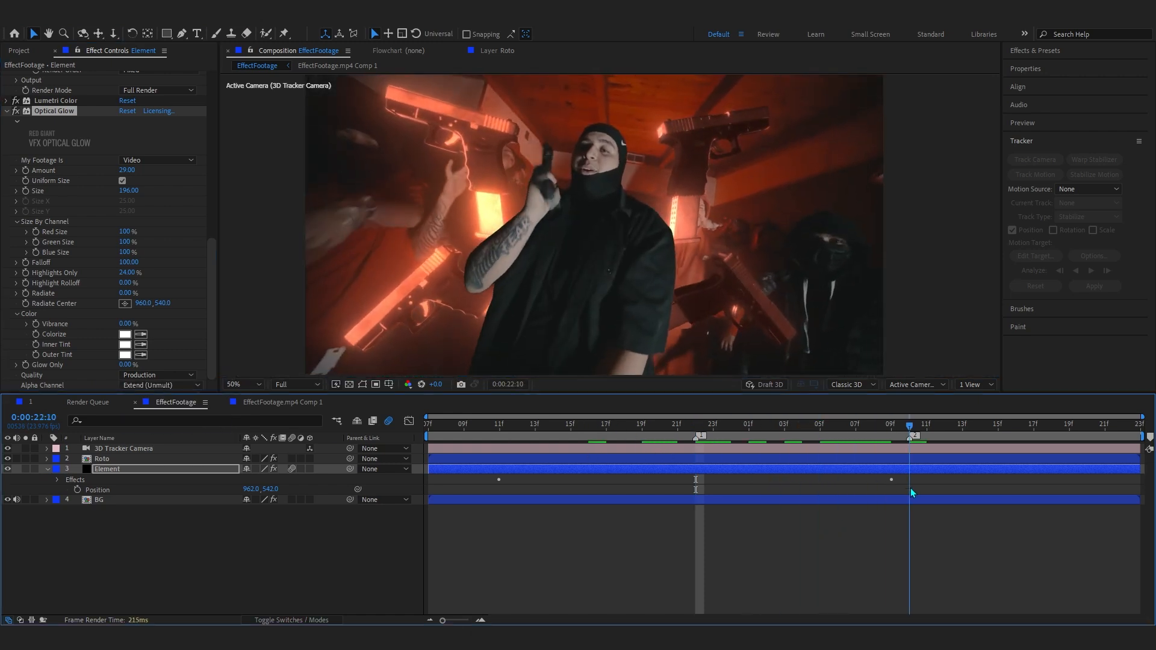
pyautogui.scroll(10, 167, 277)
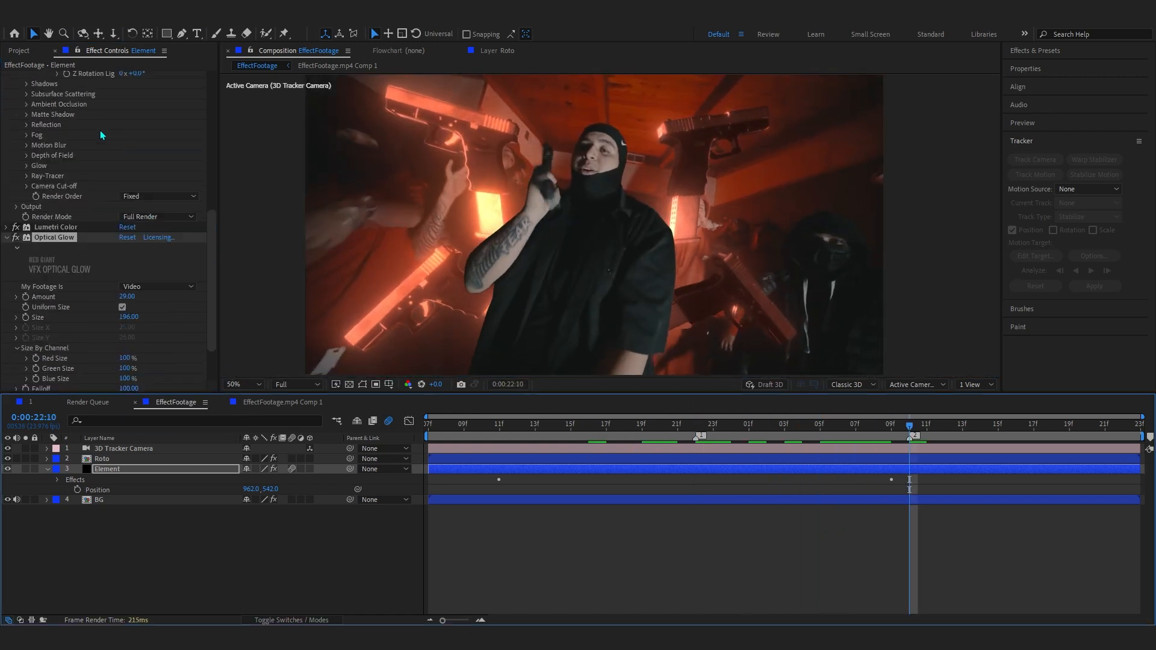
pyautogui.moveTo(136, 255); pyautogui.dragTo(199, 311)
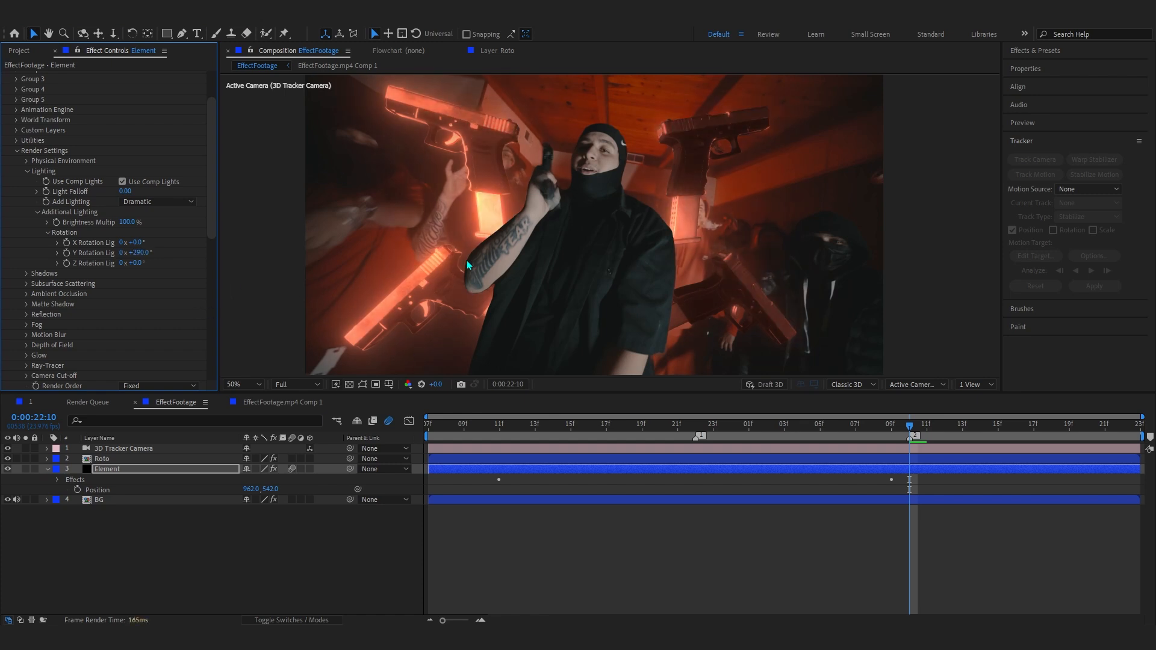
pyautogui.moveTo(135, 254); pyautogui.dragTo(203, 263)
pyautogui.scroll(-2, 395, 227)
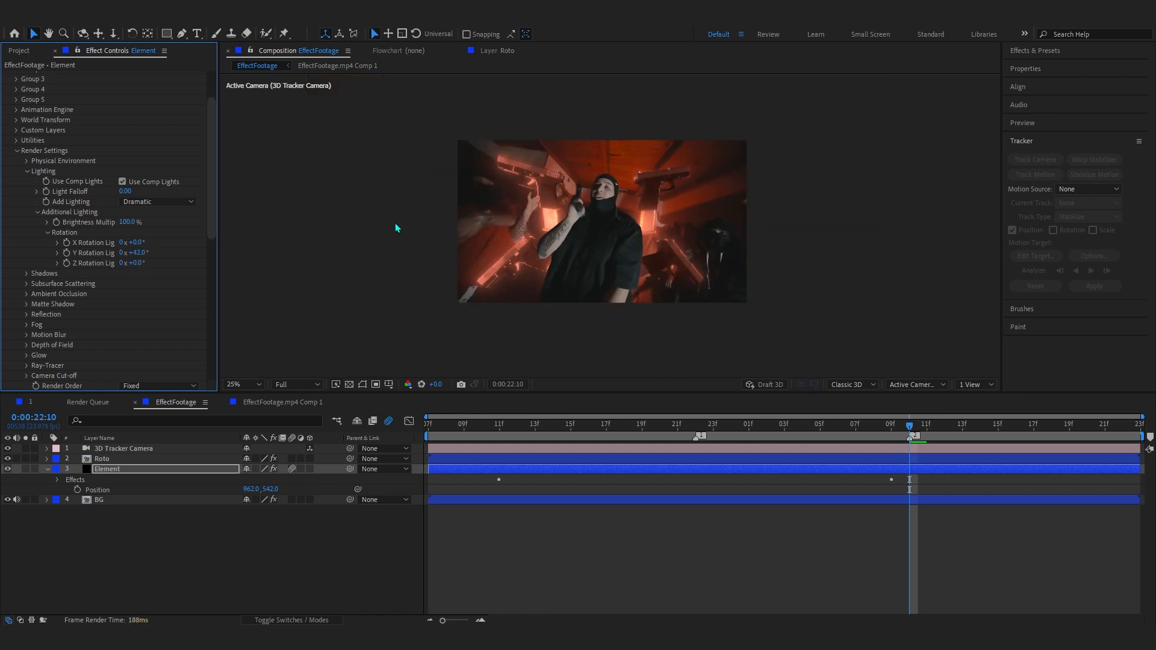
pyautogui.scroll(2, 517, 228)
pyautogui.click(167, 202)
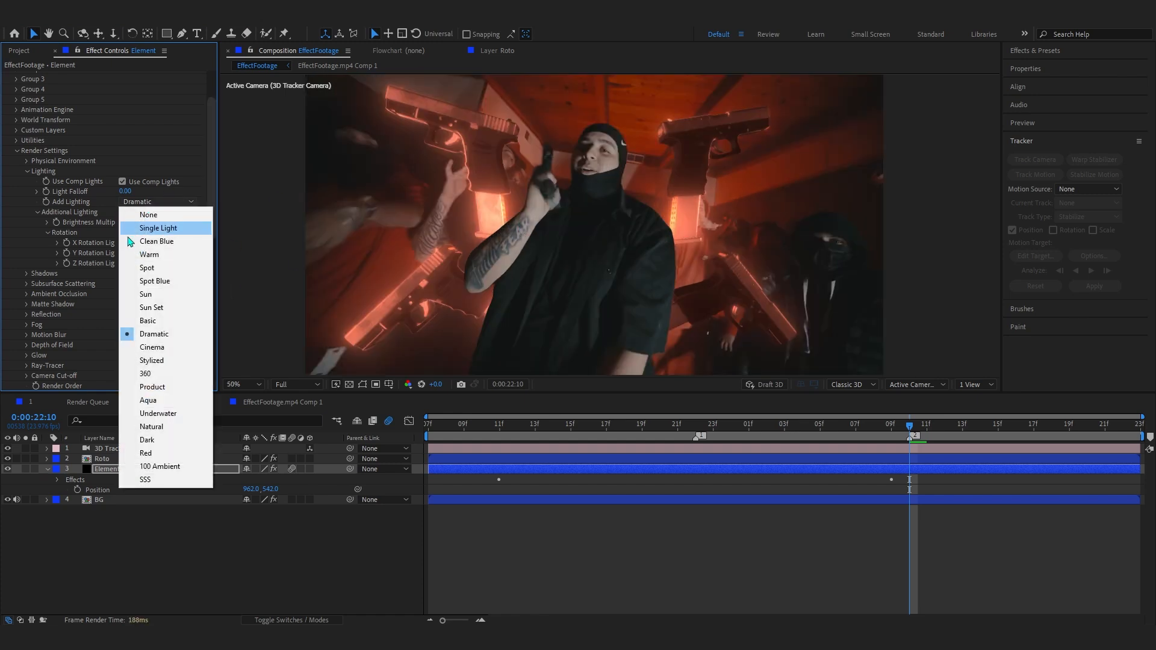
pyautogui.click(169, 346)
pyautogui.click(158, 202)
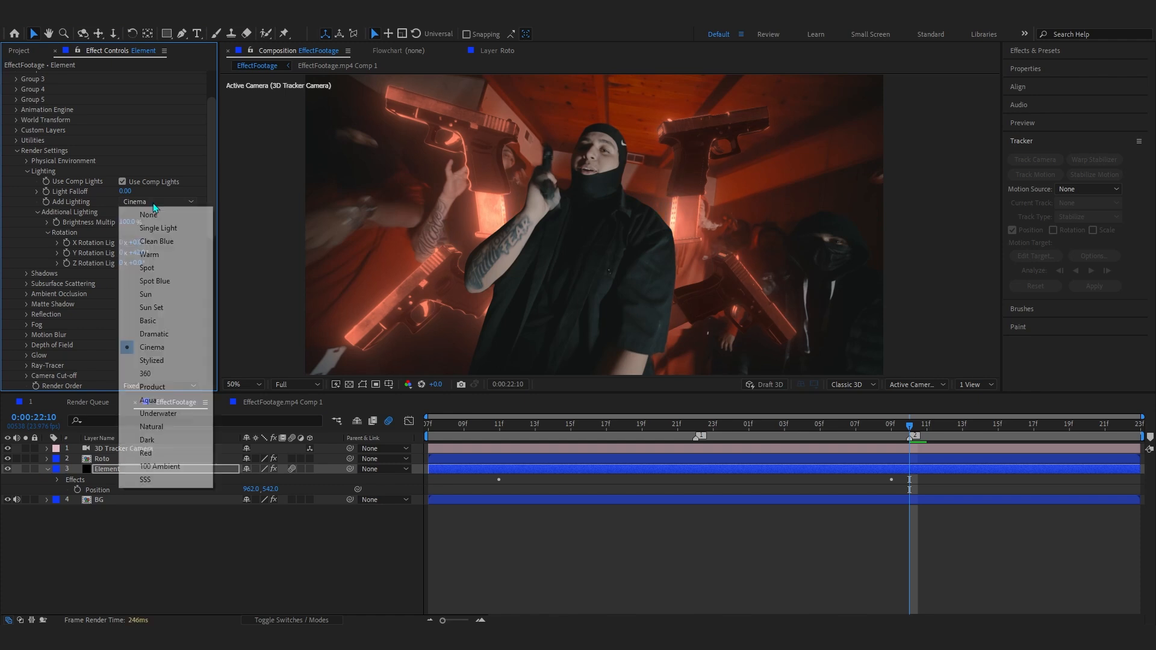
pyautogui.click(163, 374)
# Tint the outer glow of the guns orange-red with Optical Glow's Outer Tint and check it at 0:00:22:06
pyautogui.scroll(-8, 139, 349)
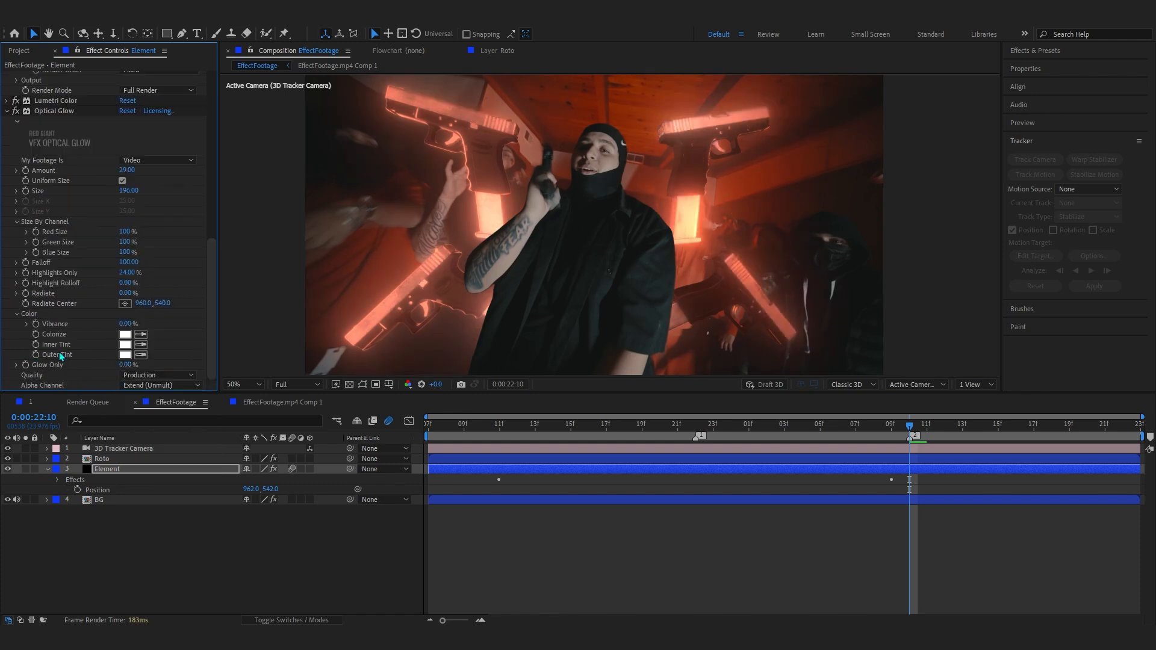
pyautogui.click(125, 354)
pyautogui.click(773, 205)
pyautogui.moveTo(833, 325); pyautogui.dragTo(838, 359)
pyautogui.click(927, 207)
pyautogui.scroll(-2, 771, 229)
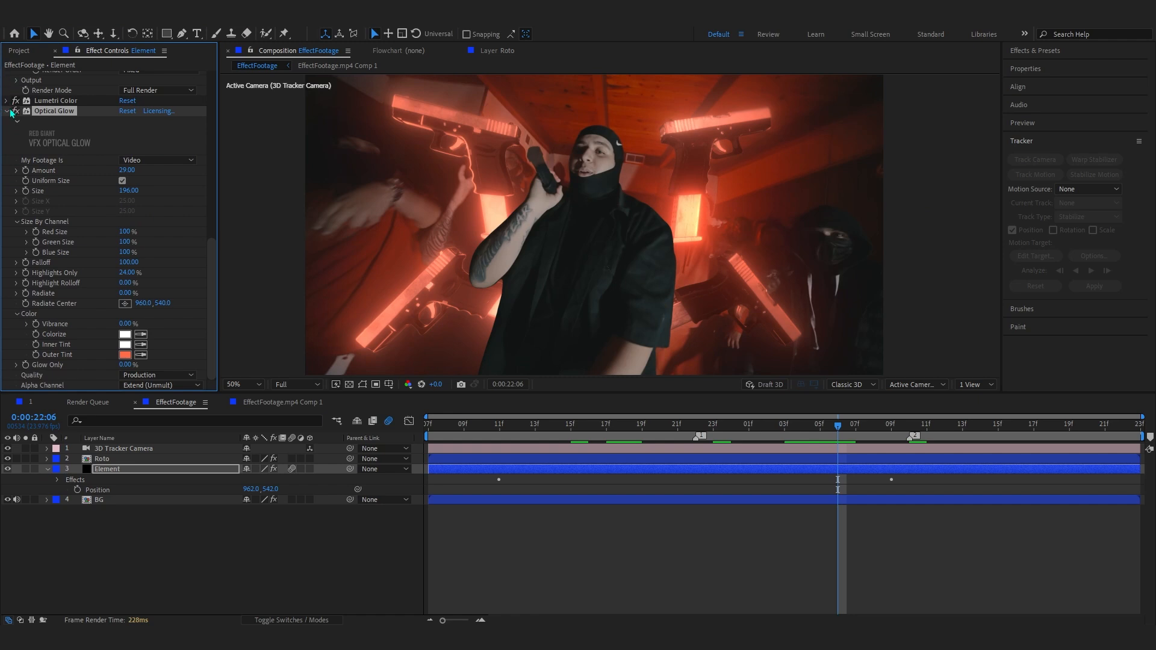
# Apply the Curves effect to the Element layer and darken the shadows slightly with a gentle RGB curve
pyautogui.click(11, 114)
pyautogui.hotkey('ctrl', 'space')
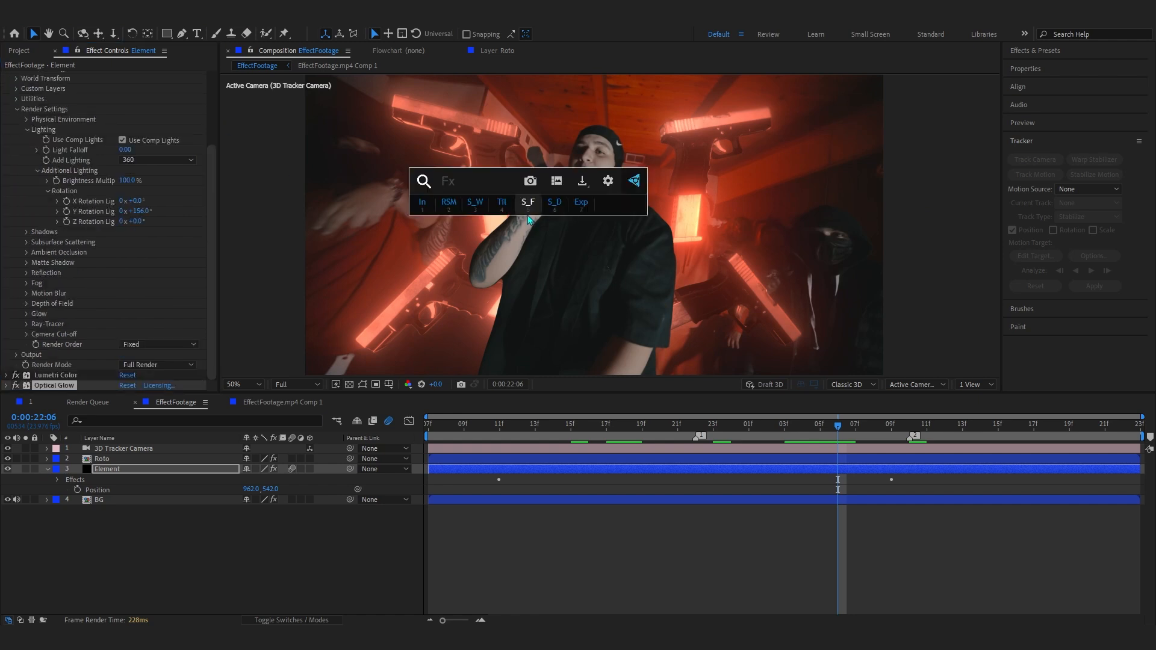
pyautogui.write('curv')
pyautogui.press('Return')
pyautogui.moveTo(60, 316); pyautogui.dragTo(67, 322)
pyautogui.moveTo(138, 248); pyautogui.dragTo(134, 245)
# Lower the Optical Glow Amount to 13 and readjust the Outer Tint colour
pyautogui.click(5, 143)
pyautogui.scroll(-9, 76, 183)
pyautogui.scroll(6, 108, 218)
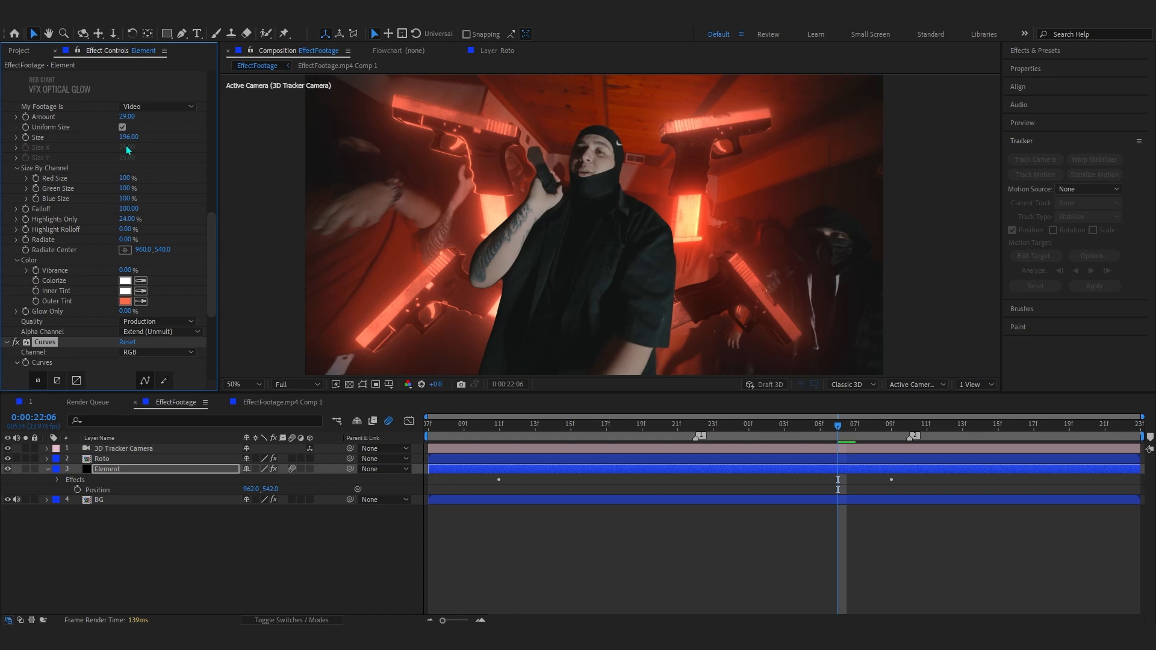
pyautogui.moveTo(123, 116)
pyautogui.mouseDown()
pyautogui.moveTo(98, 117)
pyautogui.moveTo(113, 124)
pyautogui.mouseUp()
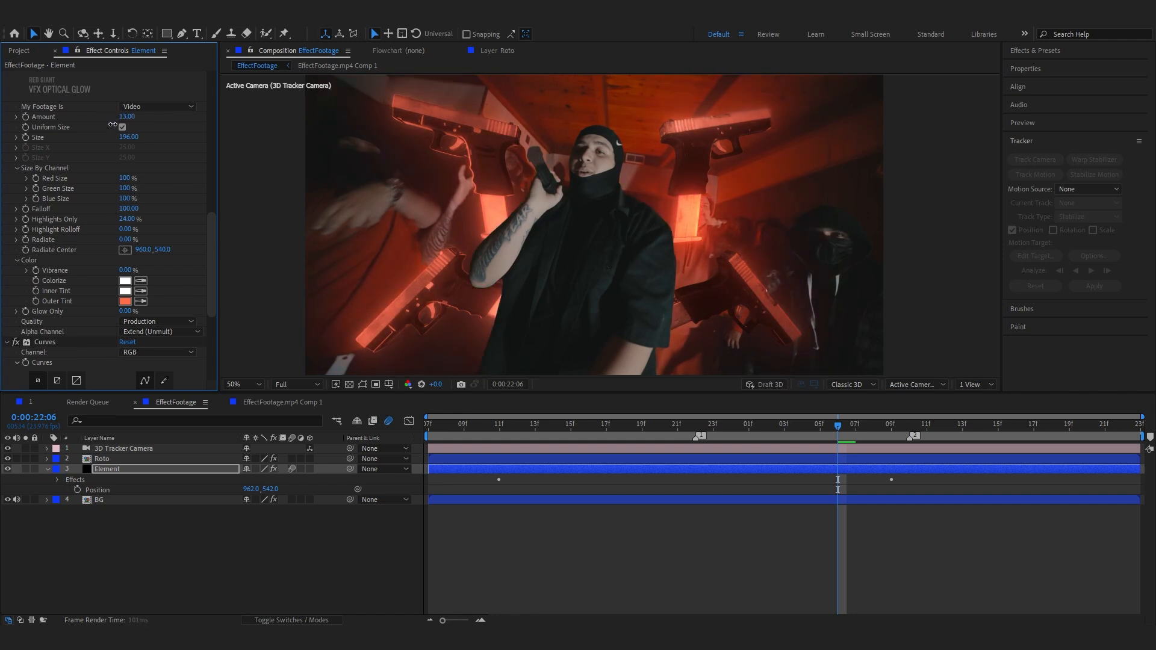
pyautogui.click(125, 303)
pyautogui.moveTo(727, 247); pyautogui.dragTo(651, 161)
pyautogui.press('Return')
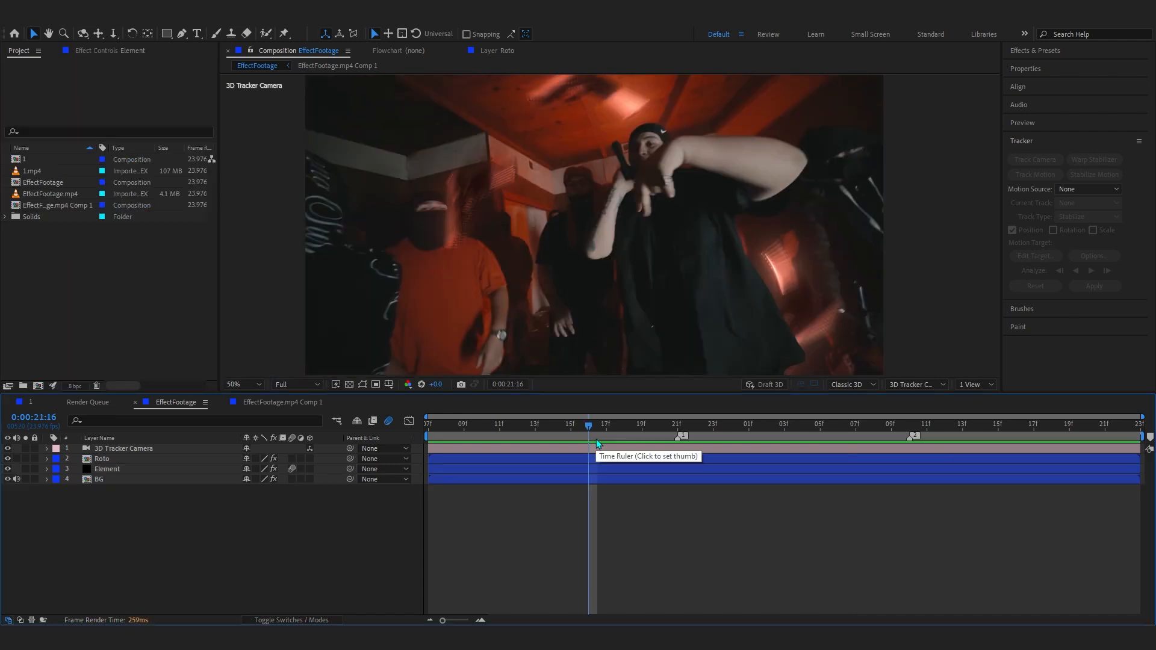
# Compare the glowing guns in EffectFootage around 0:00:22:11 with those in reference composition 1 around 0:00:22:08
pyautogui.moveTo(595, 440); pyautogui.dragTo(925, 445)
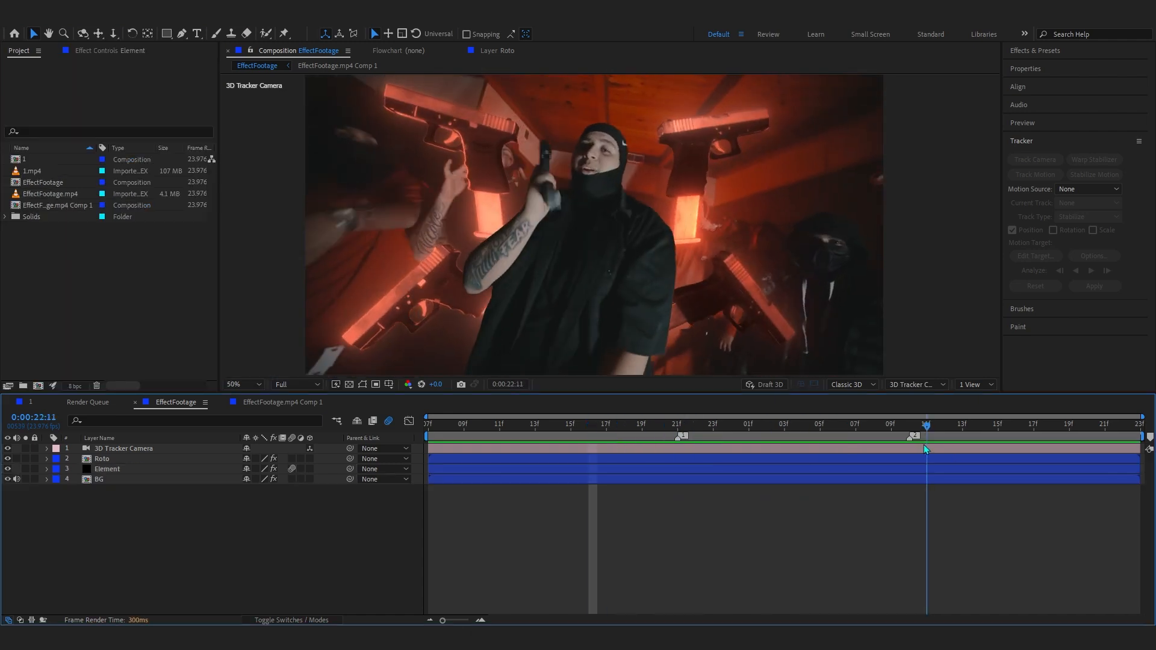
pyautogui.scroll(6, 662, 283)
pyautogui.scroll(-8, 638, 262)
pyautogui.scroll(4, 635, 263)
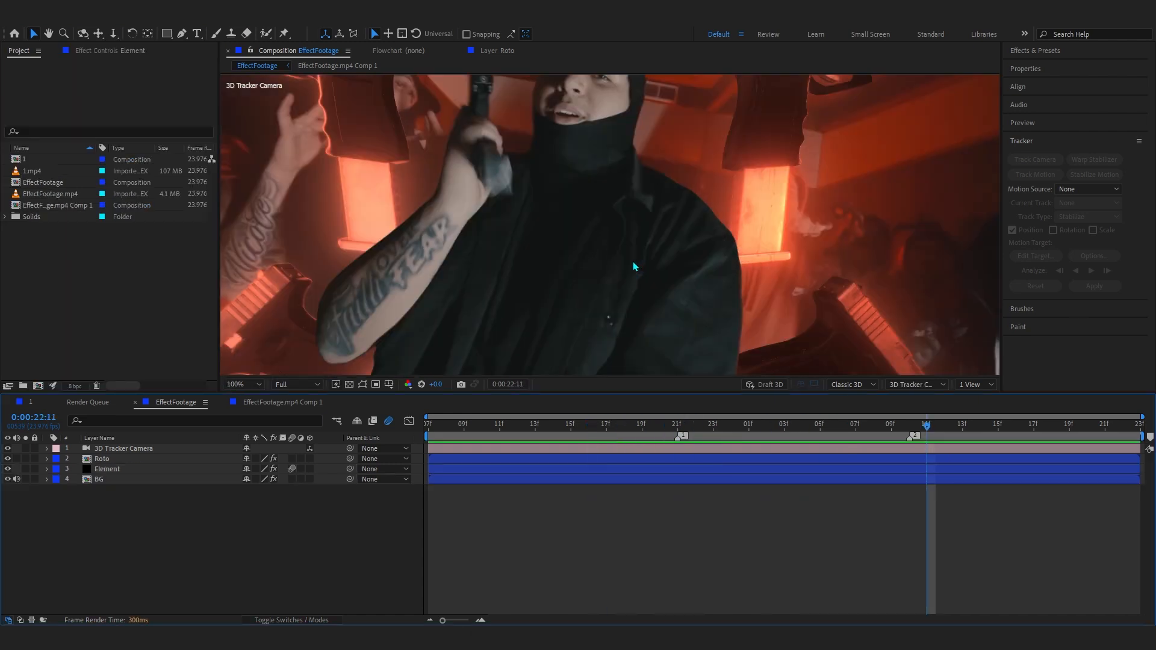
pyautogui.scroll(-2, 633, 263)
pyautogui.click(29, 405)
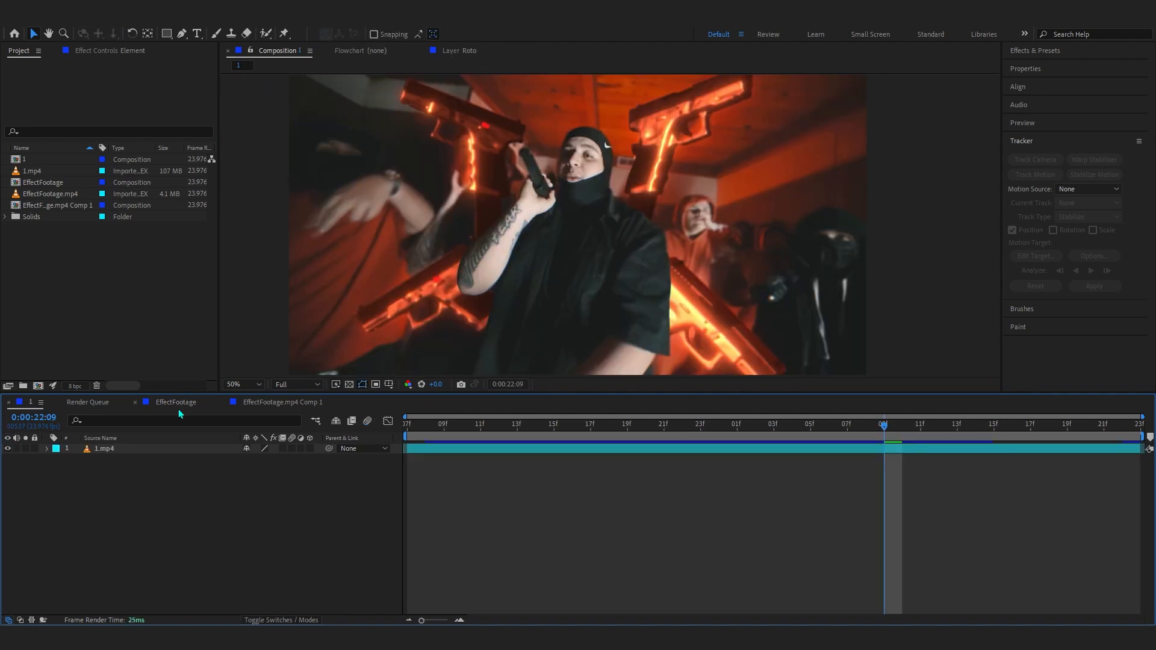
pyautogui.moveTo(533, 438); pyautogui.dragTo(865, 464)
pyautogui.scroll(1, 528, 196)
pyautogui.moveTo(534, 189); pyautogui.dragTo(707, 440)
pyautogui.scroll(1, 528, 292)
pyautogui.scroll(-2, 534, 281)
pyautogui.moveTo(632, 361); pyautogui.dragTo(558, 309)
pyautogui.moveTo(663, 276); pyautogui.dragTo(598, 224)
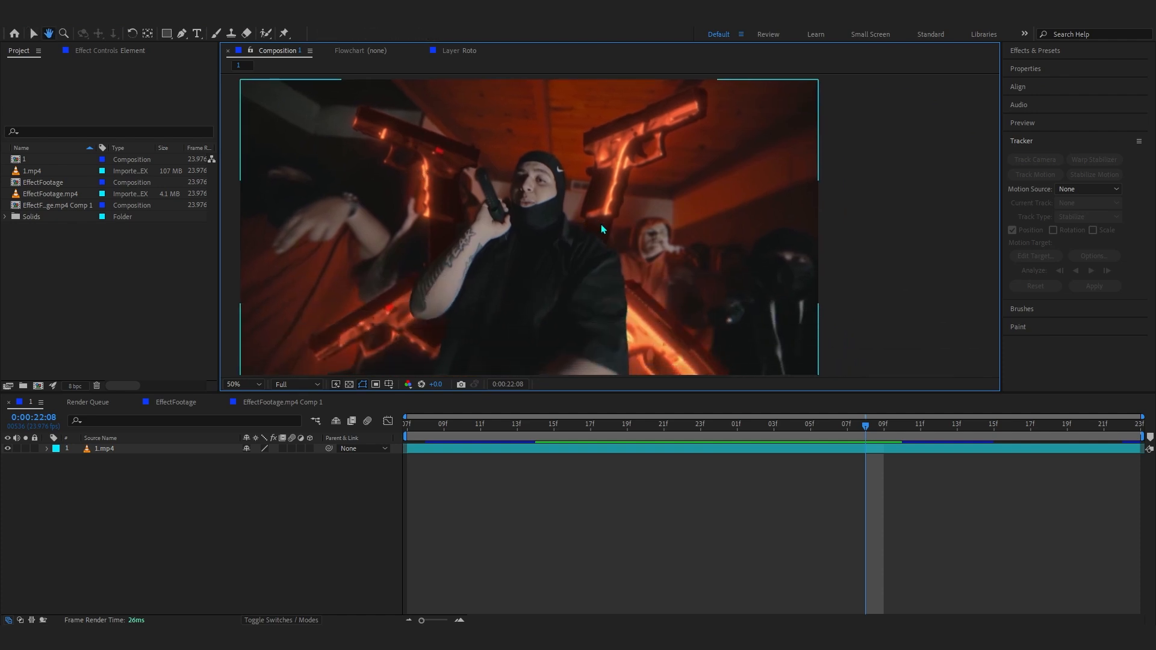
pyautogui.scroll(-2, 684, 208)
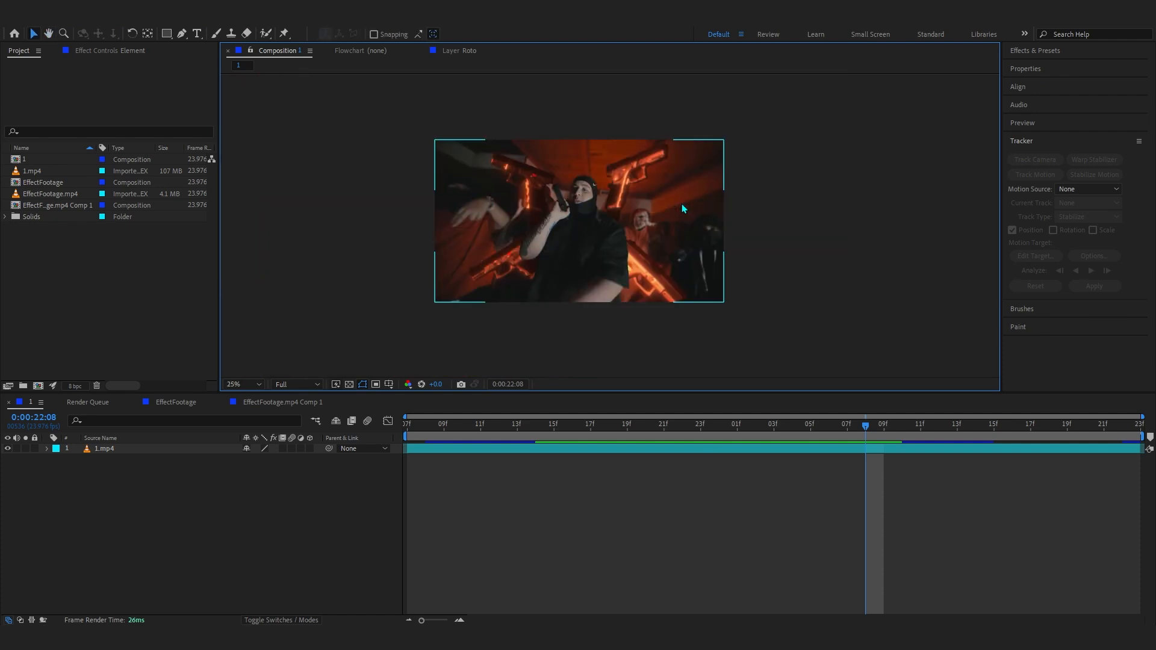
# Return to the EffectFootage composition and turn off the Lumetri Color, Optical Glow and Curves effects on the Element layer
pyautogui.click(193, 406)
pyautogui.click(107, 469)
pyautogui.click(128, 52)
pyautogui.scroll(-5, 54, 136)
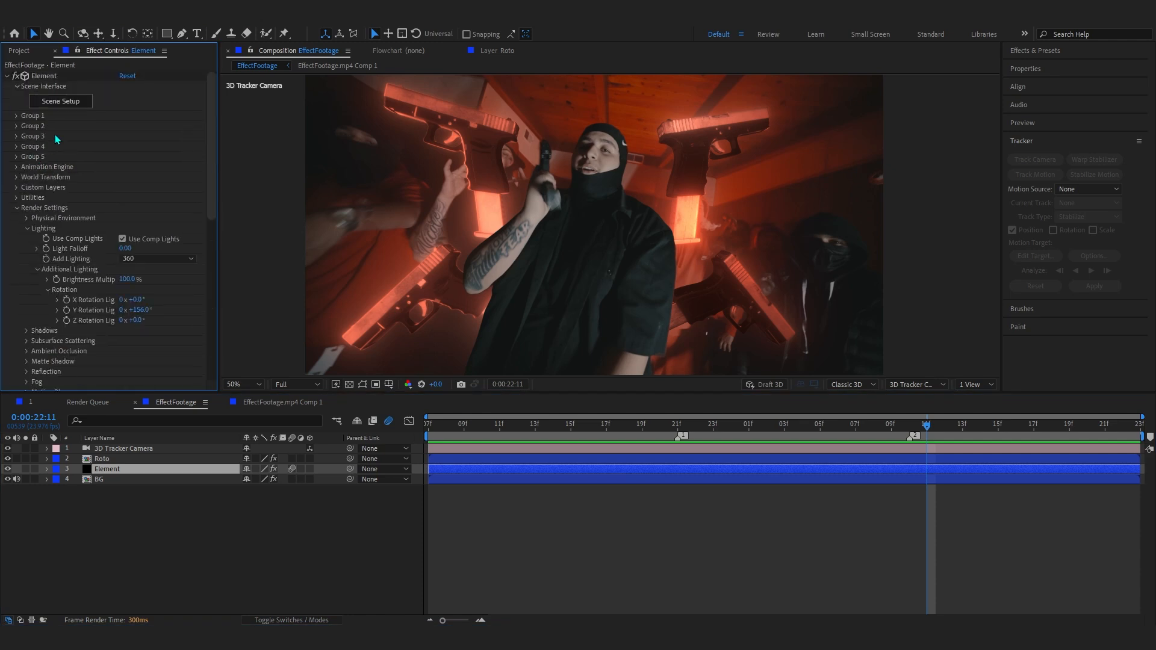
pyautogui.click(14, 154)
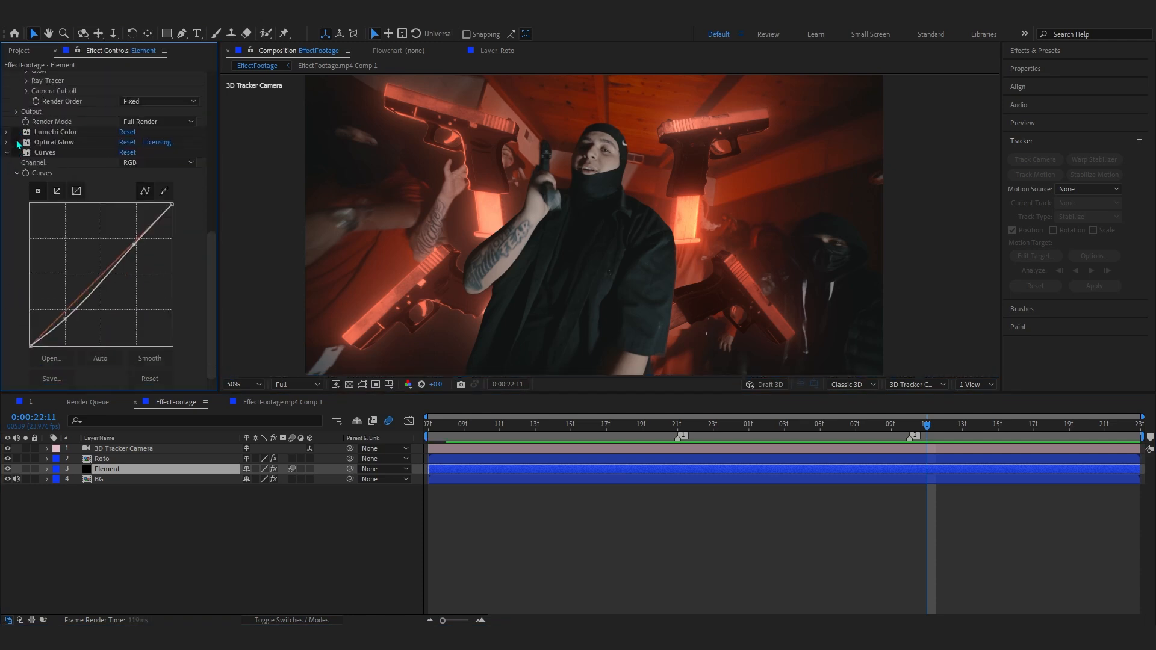
pyautogui.click(19, 135)
pyautogui.scroll(8, 23, 373)
pyautogui.scroll(-3, 30, 368)
pyautogui.scroll(3, 30, 369)
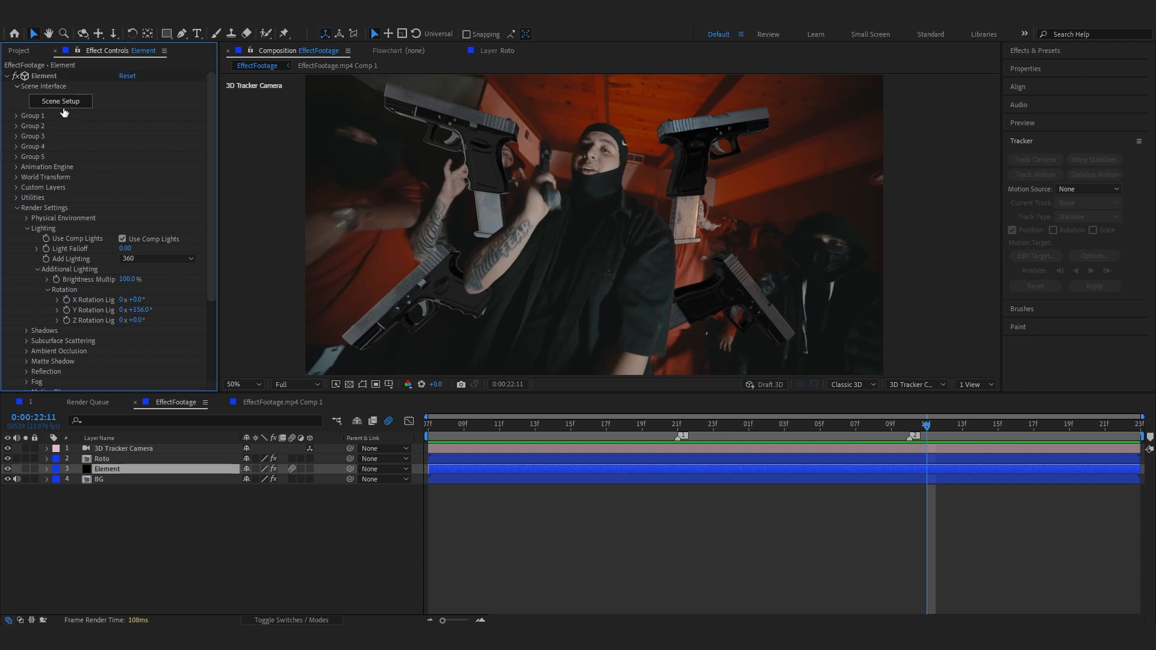
# In Element's Scene Setup, replace the gun's metal_grunge_diffused and metal_chrome_dirty materials with PLASTIC.002
pyautogui.click(11, 147)
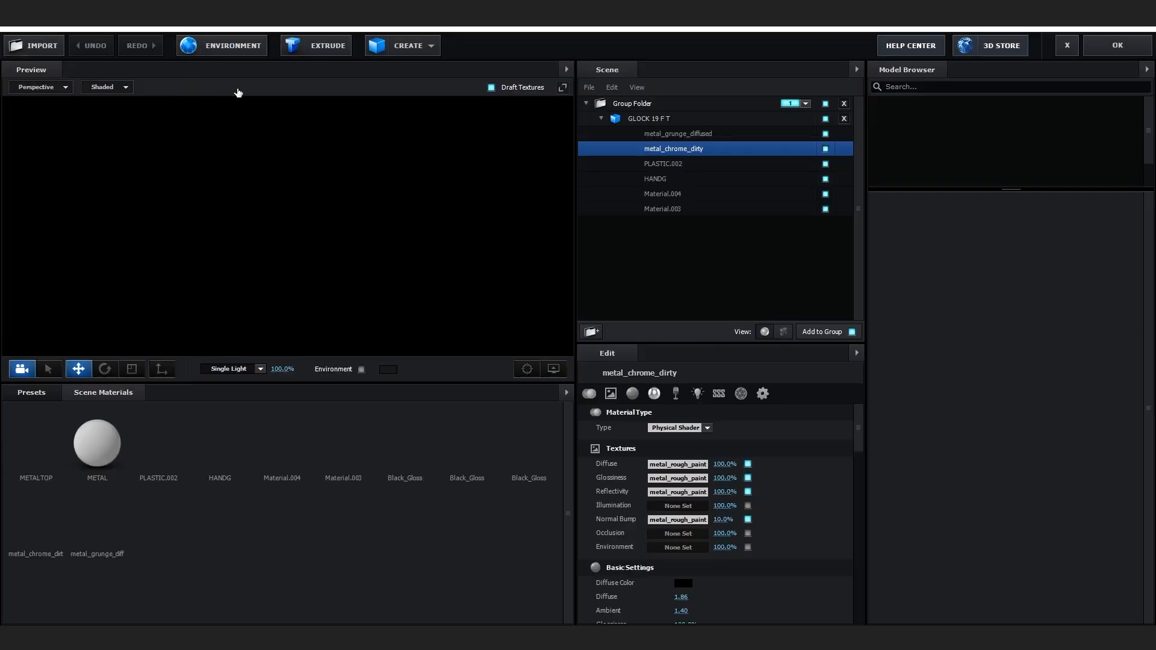
pyautogui.moveTo(412, 241); pyautogui.dragTo(479, 233)
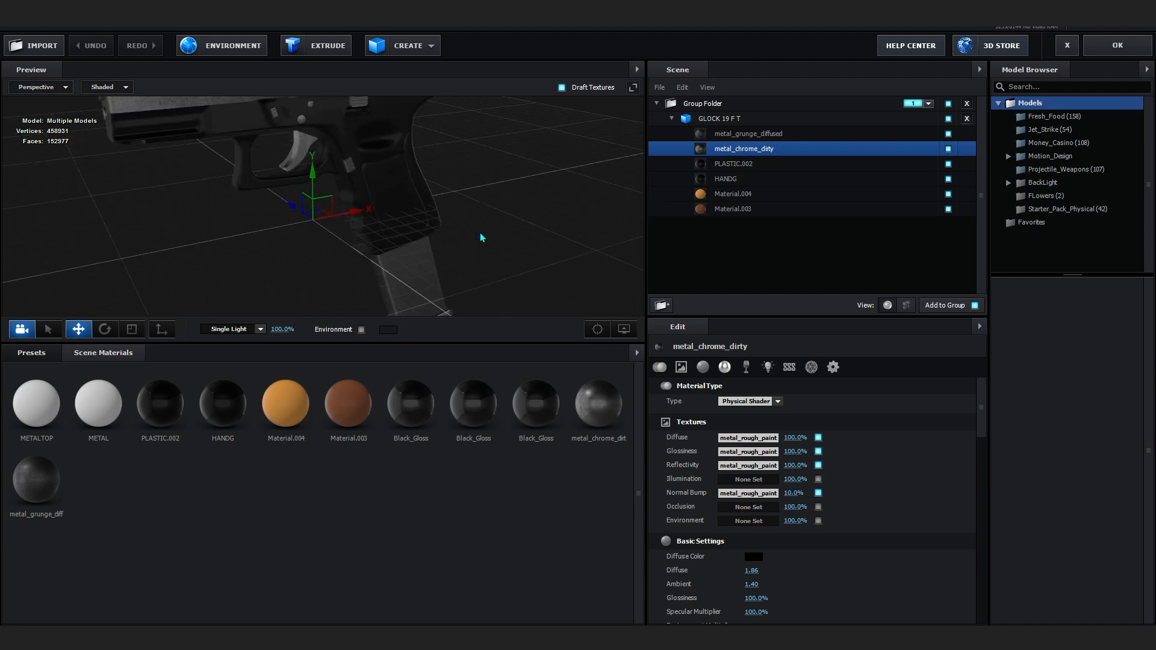
pyautogui.click(79, 355)
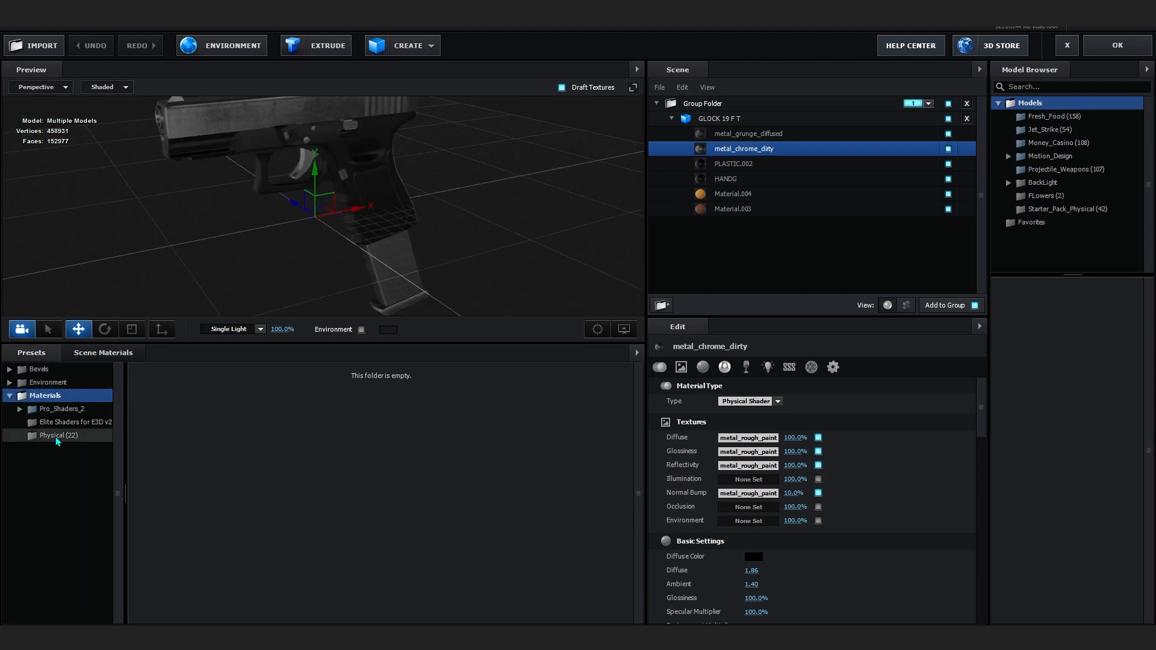
pyautogui.click(94, 361)
pyautogui.doubleClick(161, 413)
pyautogui.moveTo(166, 411); pyautogui.dragTo(763, 147)
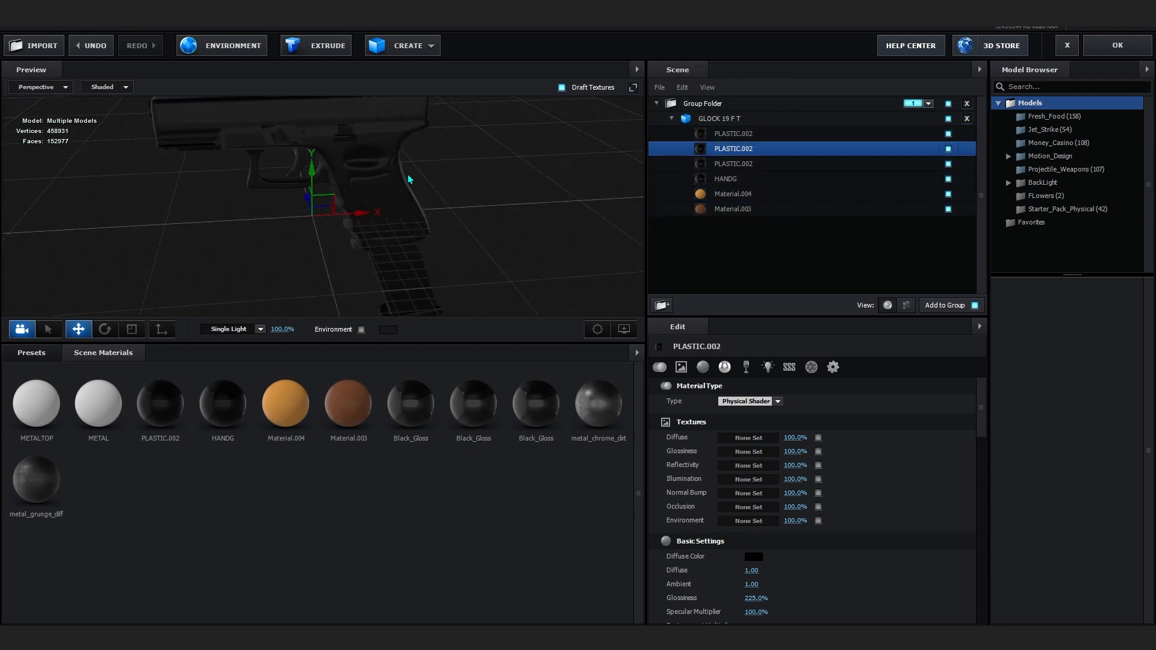
# Replace the gun's third material with metal_light_scratch from the Pro_Shaders_2 Metal presets, after trying metal_pannel_illum_02 and metal_plate_dirty
pyautogui.click(949, 169)
pyautogui.click(23, 356)
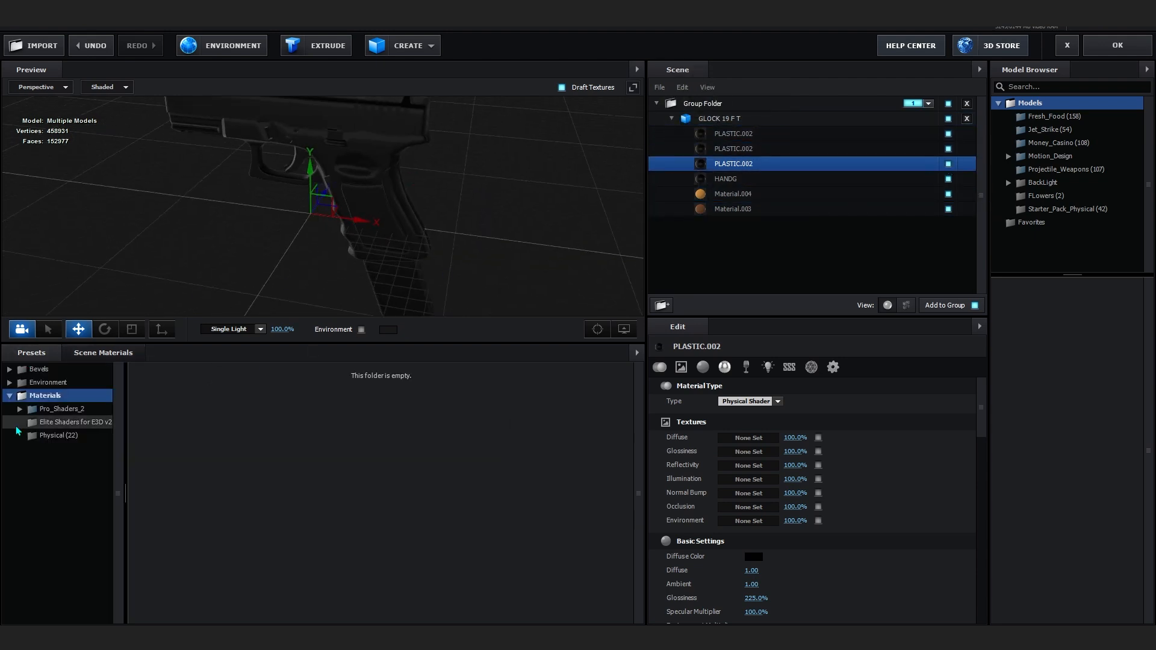
pyautogui.doubleClick(61, 411)
pyautogui.click(69, 476)
pyautogui.scroll(-2, 273, 486)
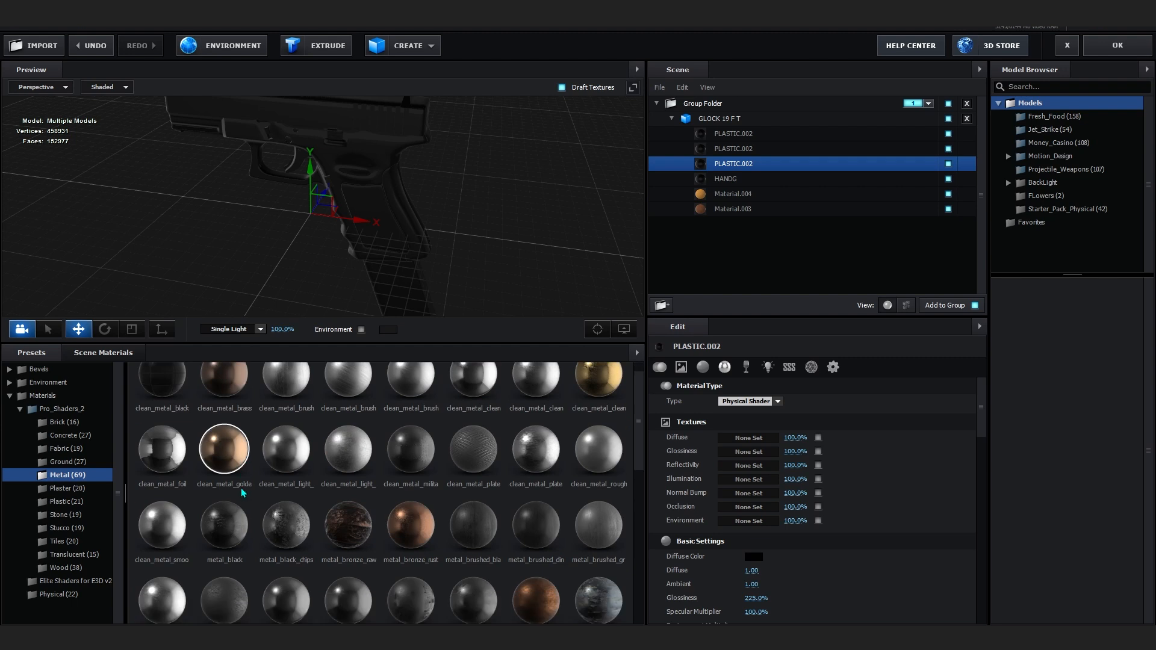
pyautogui.scroll(-3, 273, 486)
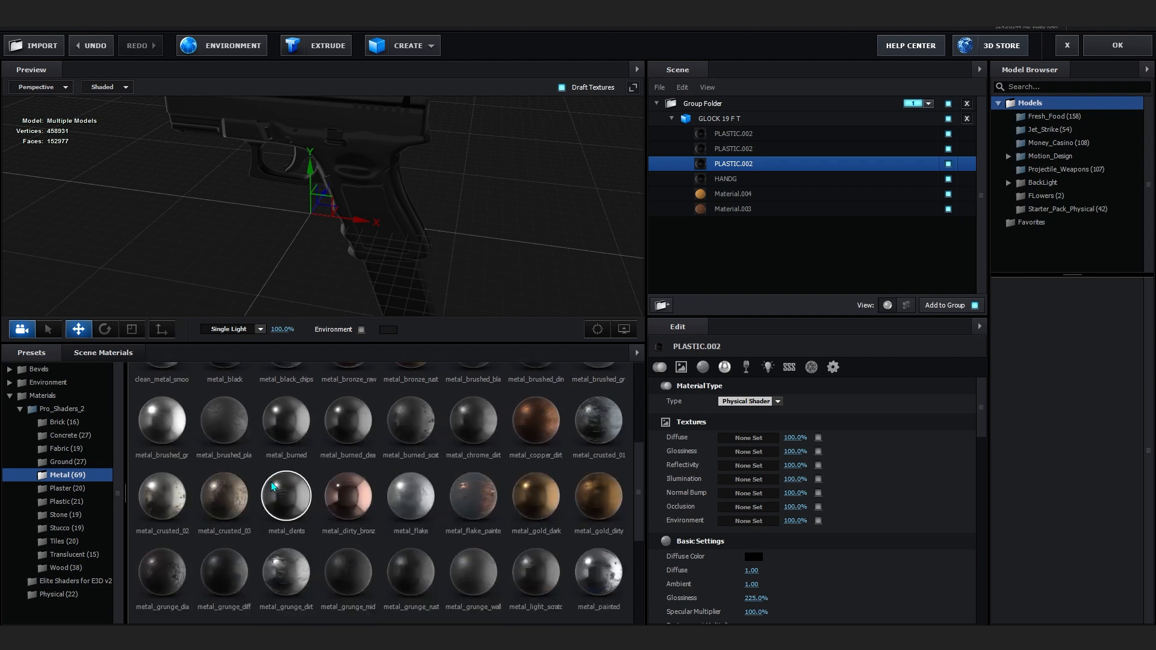
pyautogui.doubleClick(348, 438)
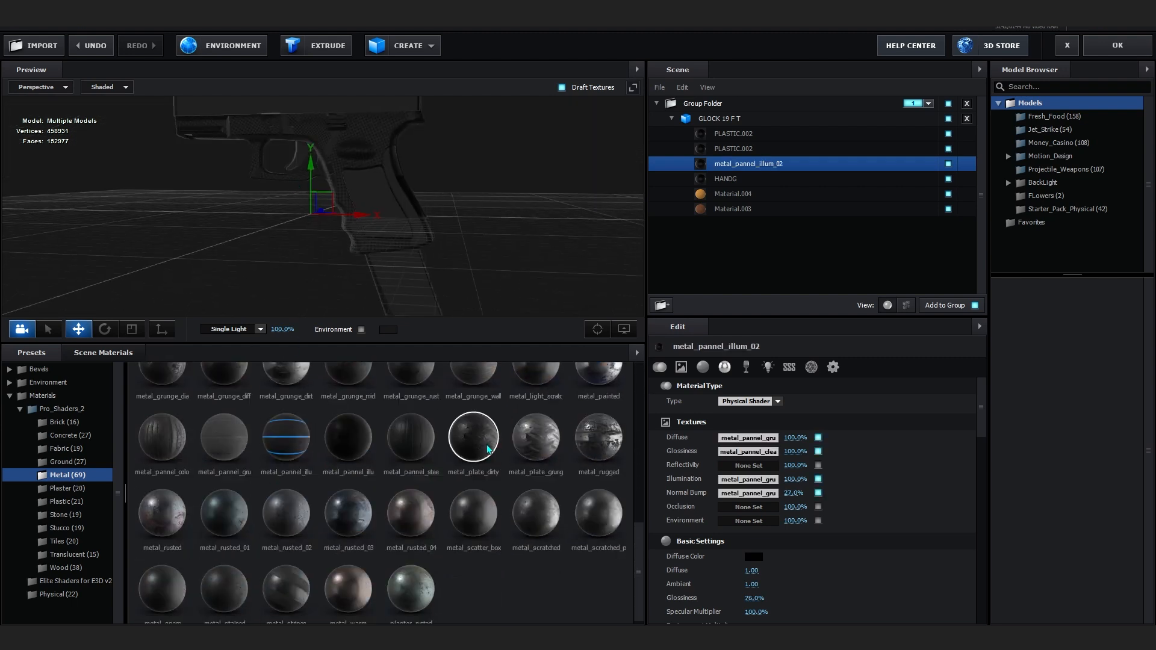
pyautogui.doubleClick(466, 452)
pyautogui.scroll(1, 465, 455)
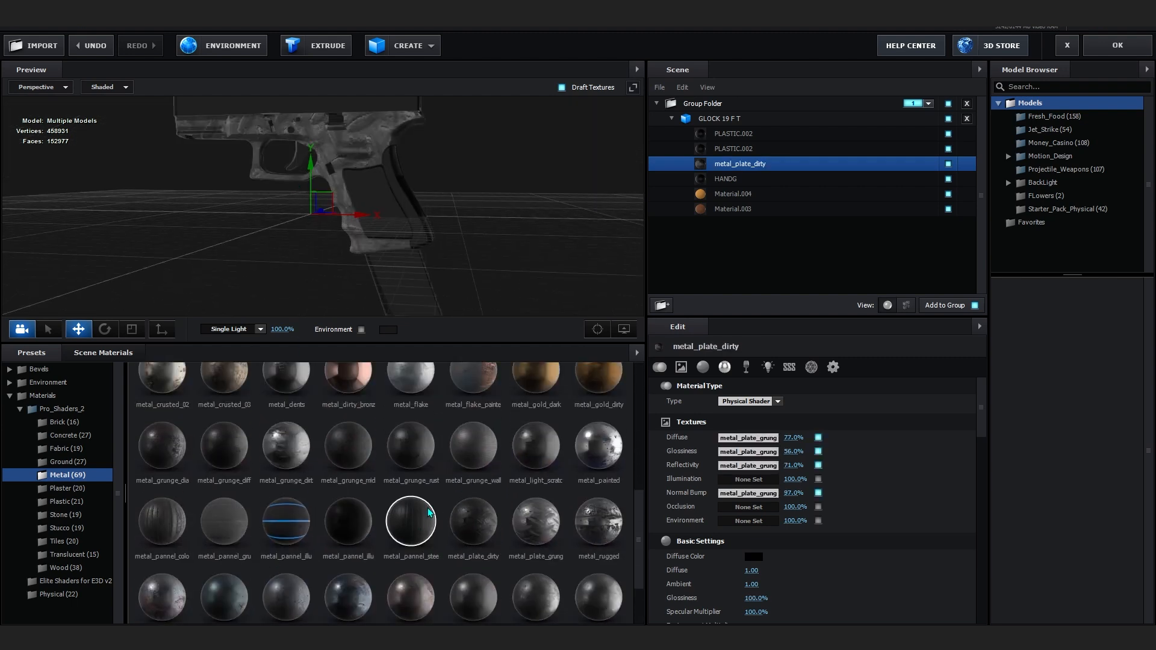
pyautogui.doubleClick(225, 442)
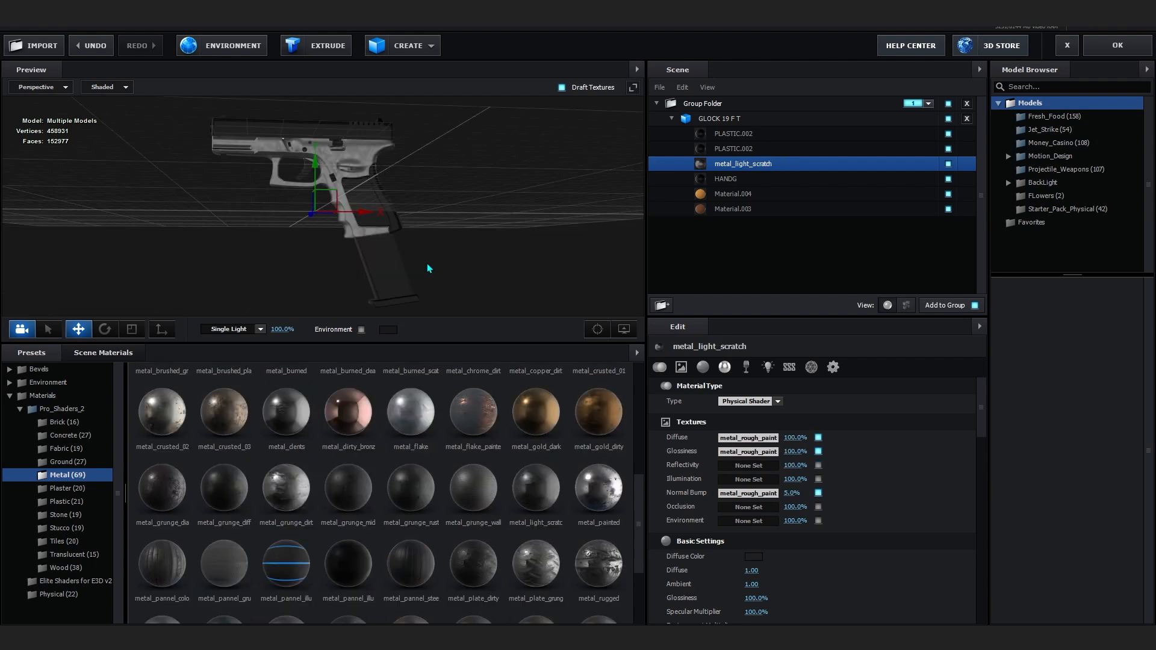
# Set the Normal Bump strength of the metal_light_scratch material to 28%
pyautogui.scroll(3, 428, 271)
pyautogui.scroll(-4, 428, 272)
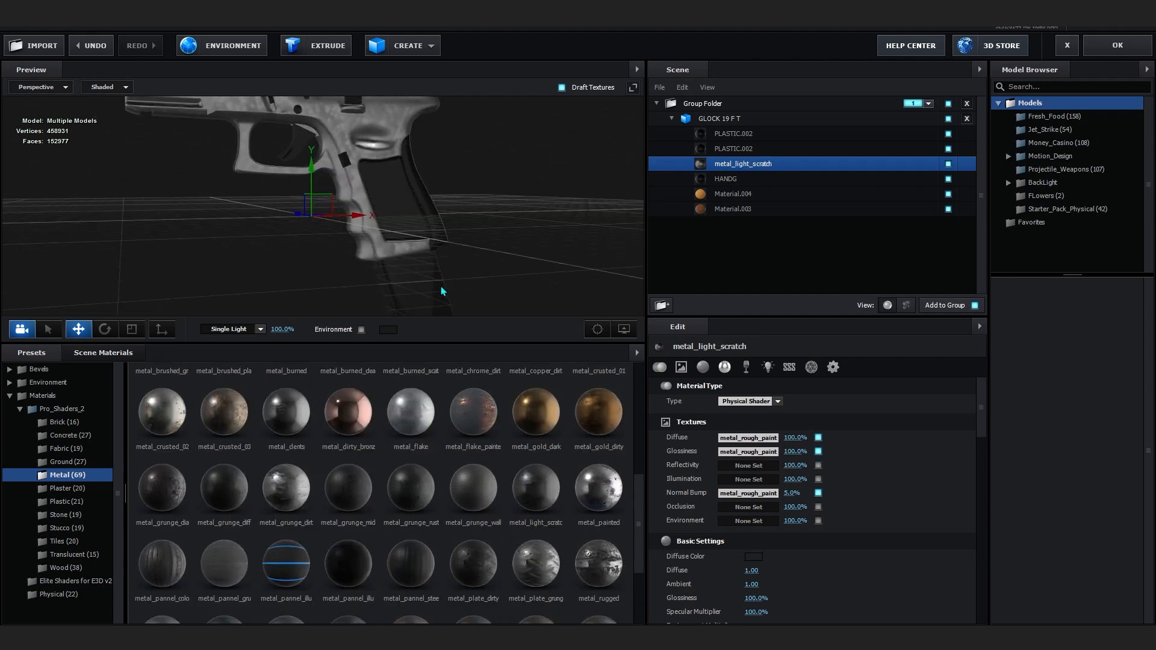
pyautogui.moveTo(792, 494); pyautogui.dragTo(801, 498)
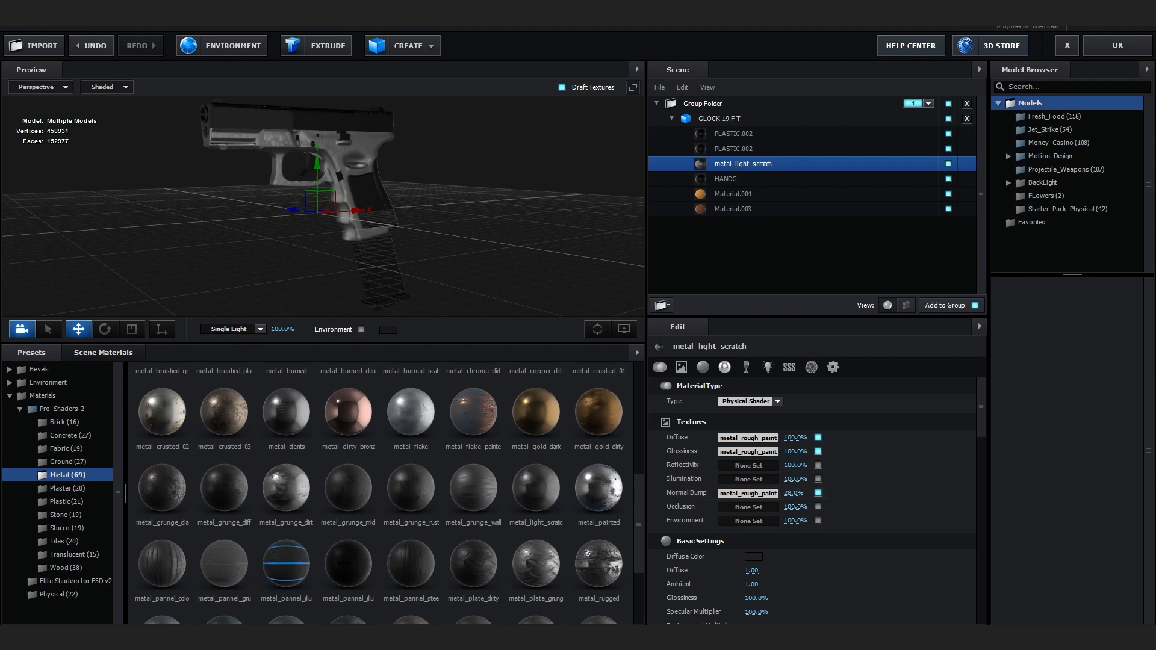
# Set the metal_light_scratch material's Diffuse Color to black, 000000
pyautogui.scroll(-2, 710, 554)
pyautogui.click(753, 473)
pyautogui.moveTo(682, 510); pyautogui.dragTo(633, 622)
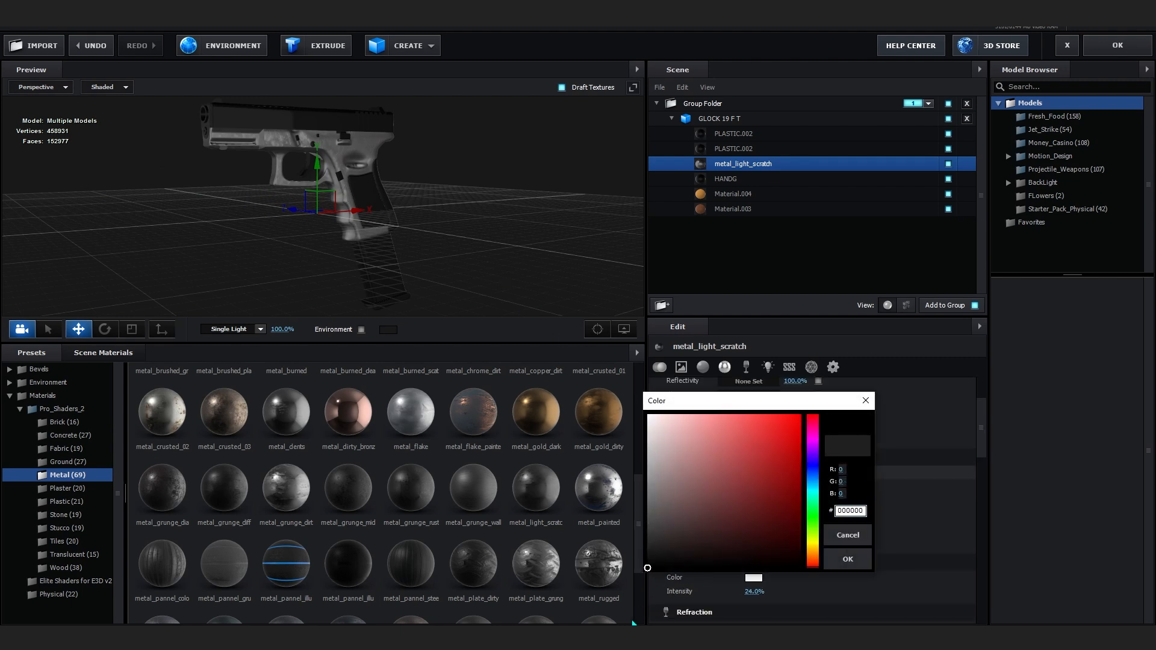
pyautogui.click(847, 560)
# Darken the material's Reflectivity color to a dark grey and accept the Scene Setup changes
pyautogui.scroll(-3, 757, 527)
pyautogui.click(754, 494)
pyautogui.moveTo(677, 514)
pyautogui.mouseDown()
pyautogui.moveTo(612, 554)
pyautogui.moveTo(644, 518)
pyautogui.moveTo(568, 521)
pyautogui.moveTo(565, 481)
pyautogui.moveTo(563, 500)
pyautogui.moveTo(554, 485)
pyautogui.mouseUp()
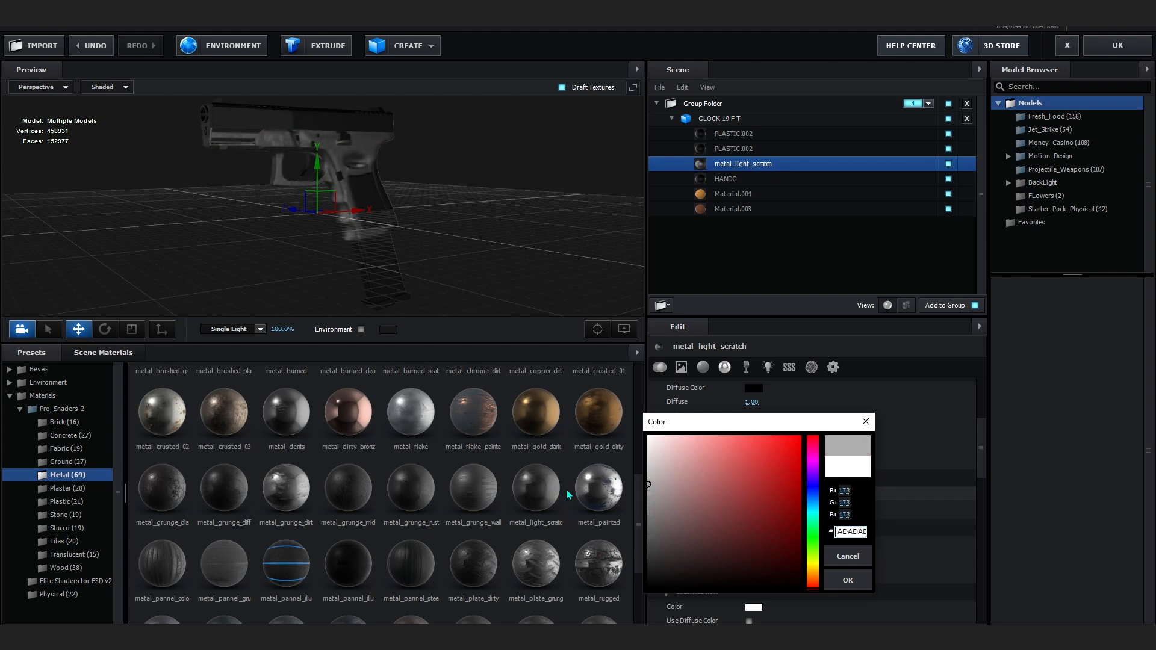
pyautogui.click(866, 582)
pyautogui.click(757, 492)
pyautogui.moveTo(712, 489); pyautogui.dragTo(583, 538)
pyautogui.click(847, 580)
pyautogui.moveTo(373, 192); pyautogui.dragTo(434, 205)
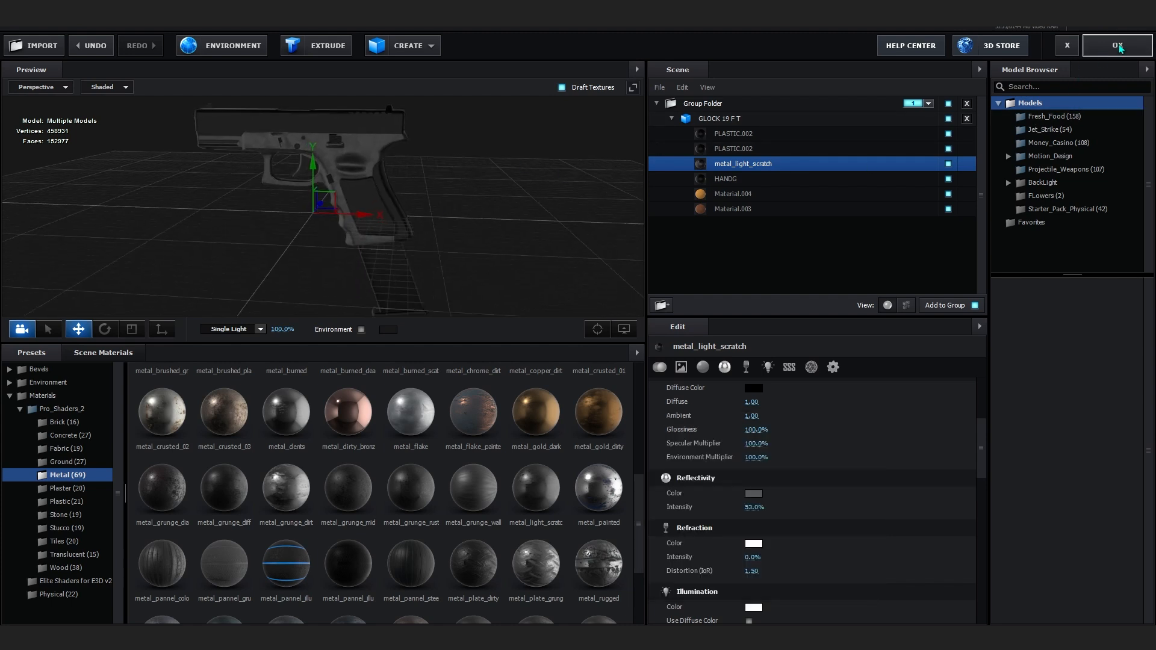
pyautogui.click(1117, 46)
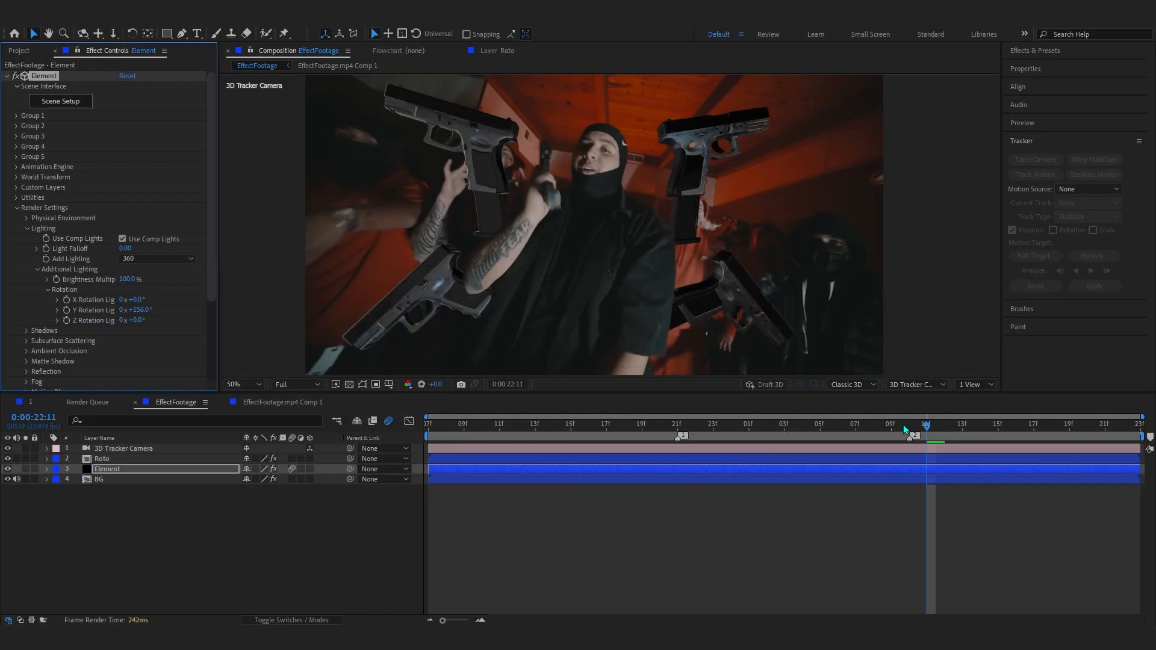
# Inspect the retextured guns in the frame and turn the Element layer's Lumetri Color, Optical Glow and Curves effects back on
pyautogui.moveTo(828, 429); pyautogui.dragTo(971, 516)
pyautogui.scroll(2, 708, 117)
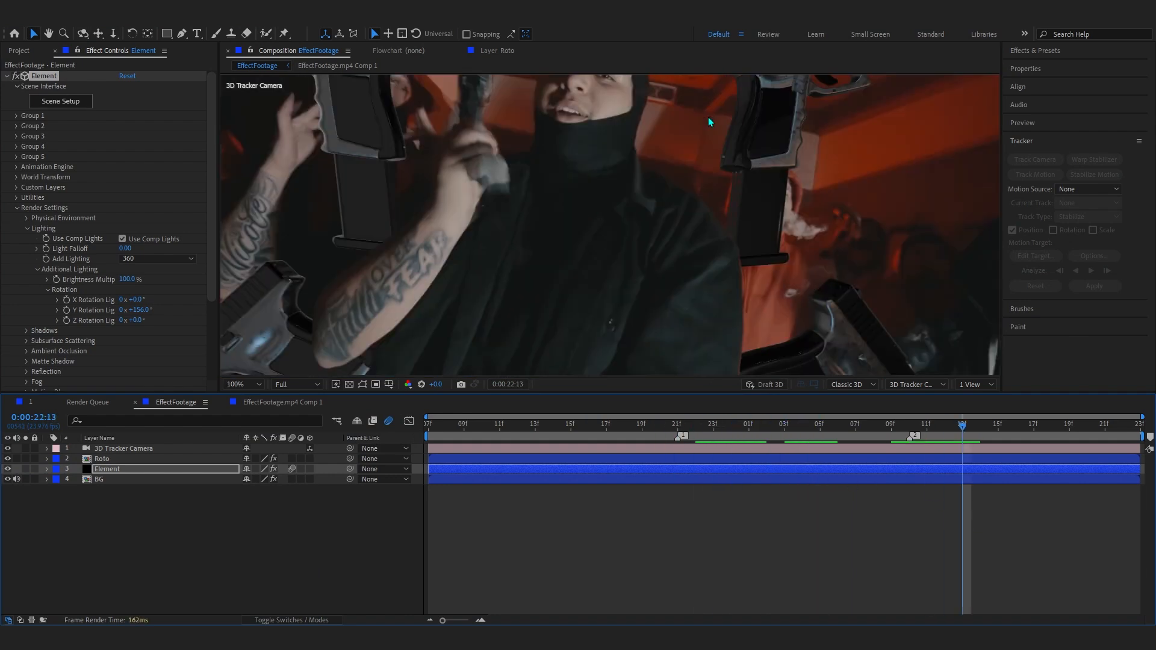
pyautogui.scroll(-2, 534, 236)
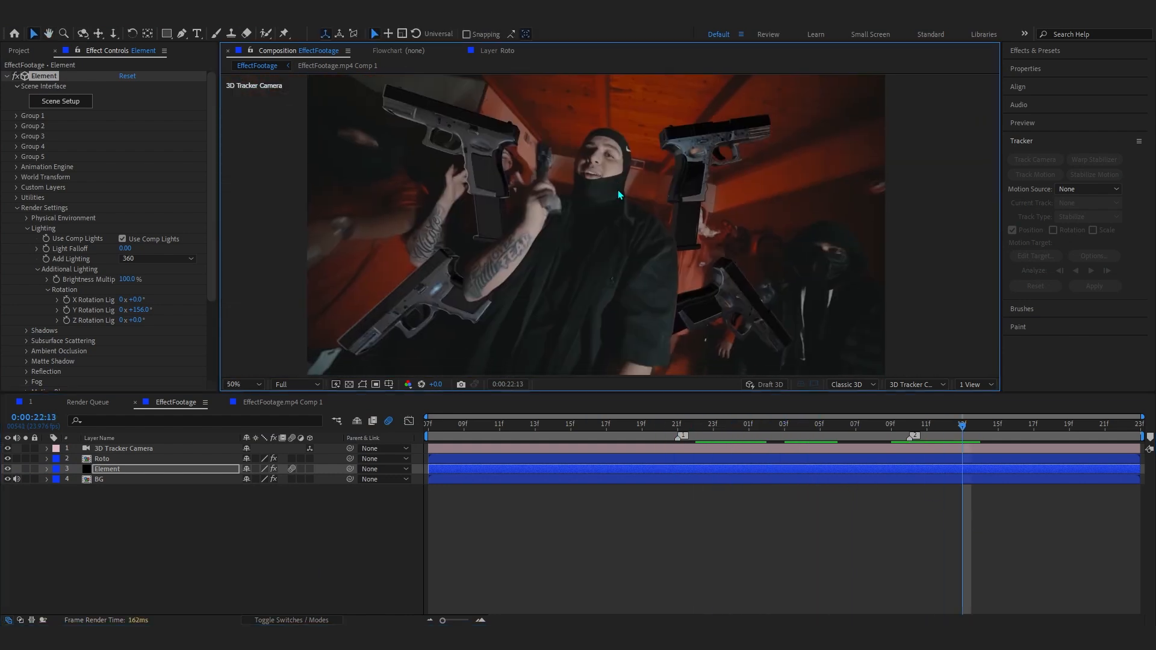
pyautogui.scroll(-4, 17, 364)
pyautogui.moveTo(17, 365); pyautogui.dragTo(16, 386)
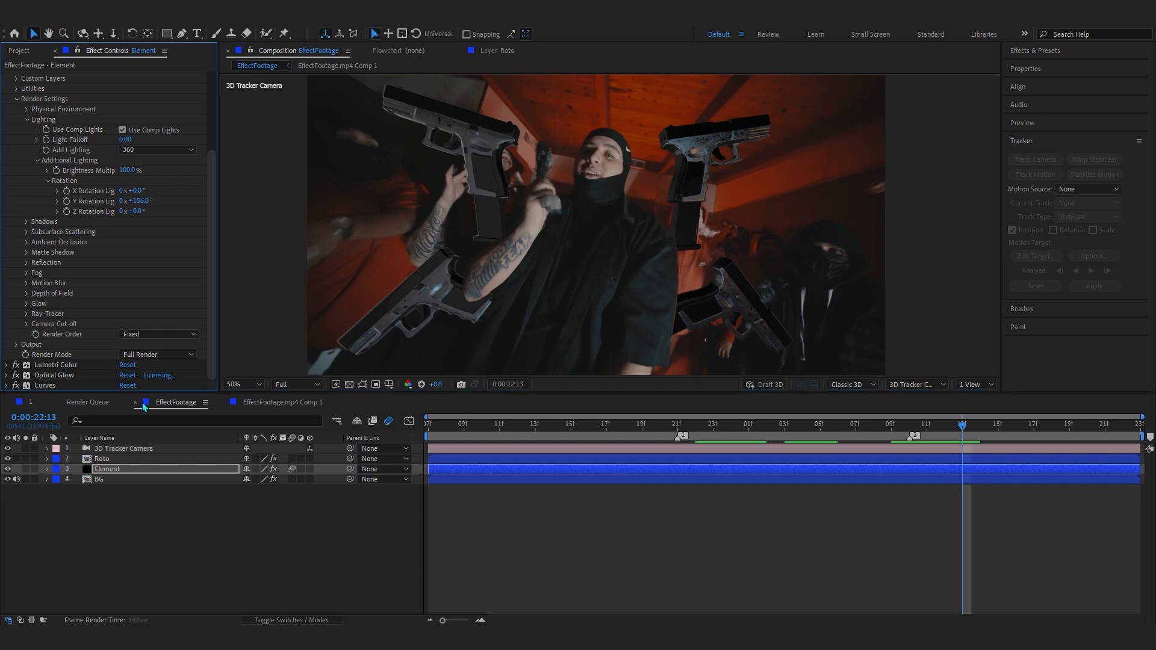
# Play back the EffectFootage composition to check the glowing guns with their new materials
pyautogui.moveTo(886, 426); pyautogui.dragTo(406, 520)
pyautogui.press('space')
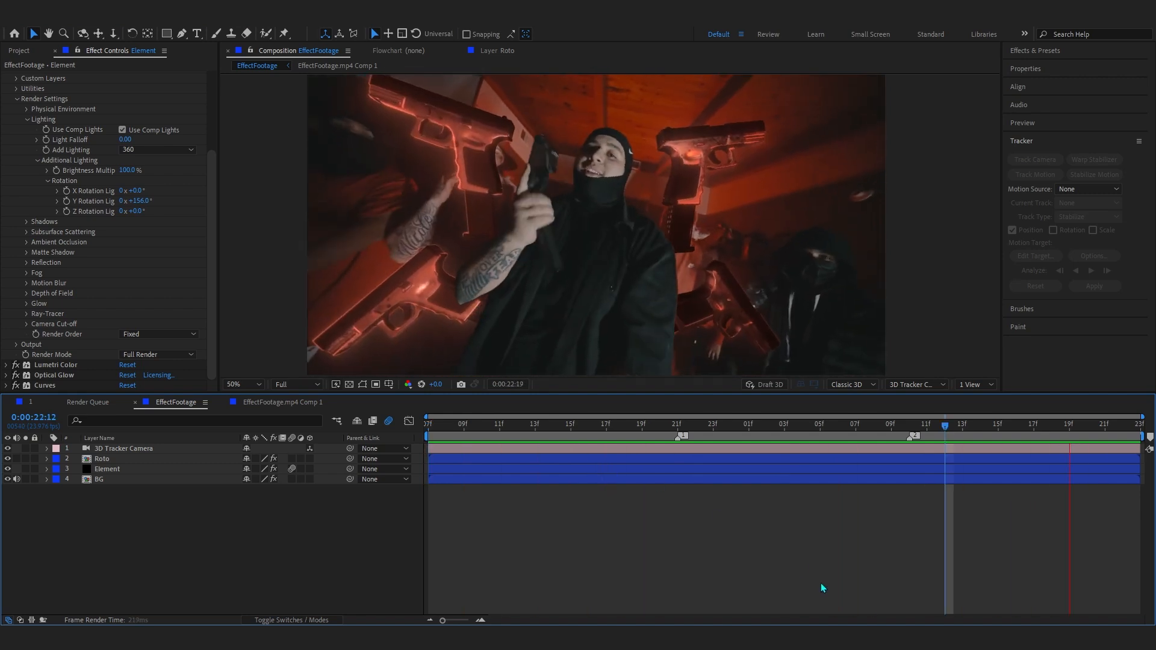
pyautogui.press('space')
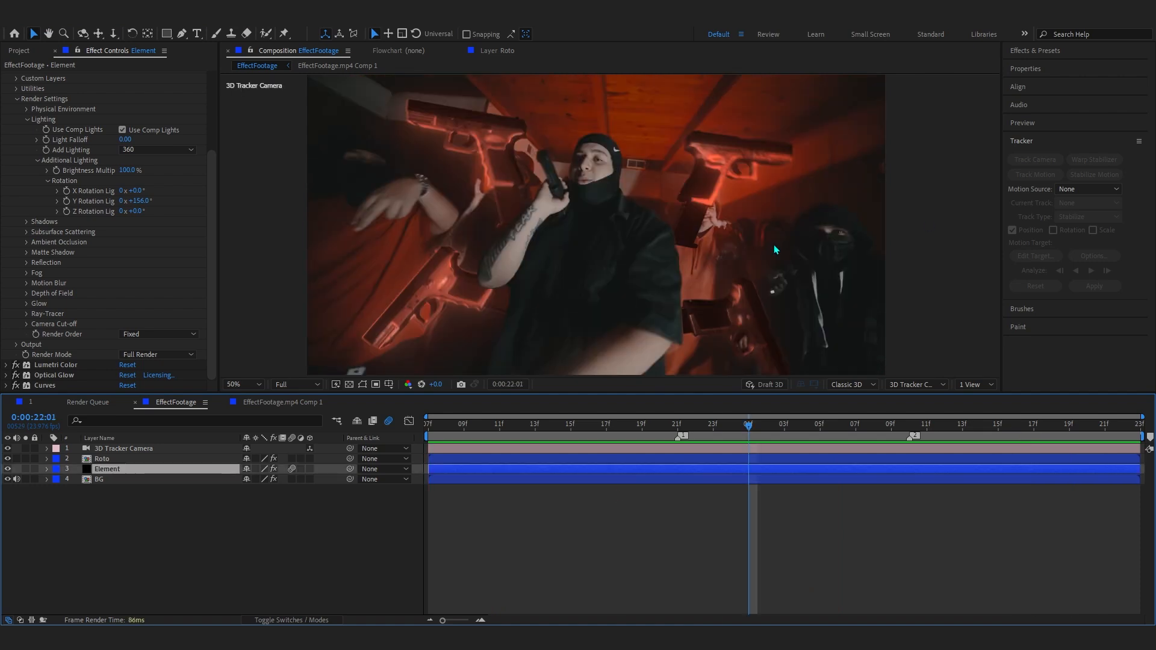
# Apply Fast Box Blur to the Element layer between Lumetri Color and Optical Glow, with a Blur Radius of 1
pyautogui.hotkey('ctrl', 'space')
pyautogui.write('fast')
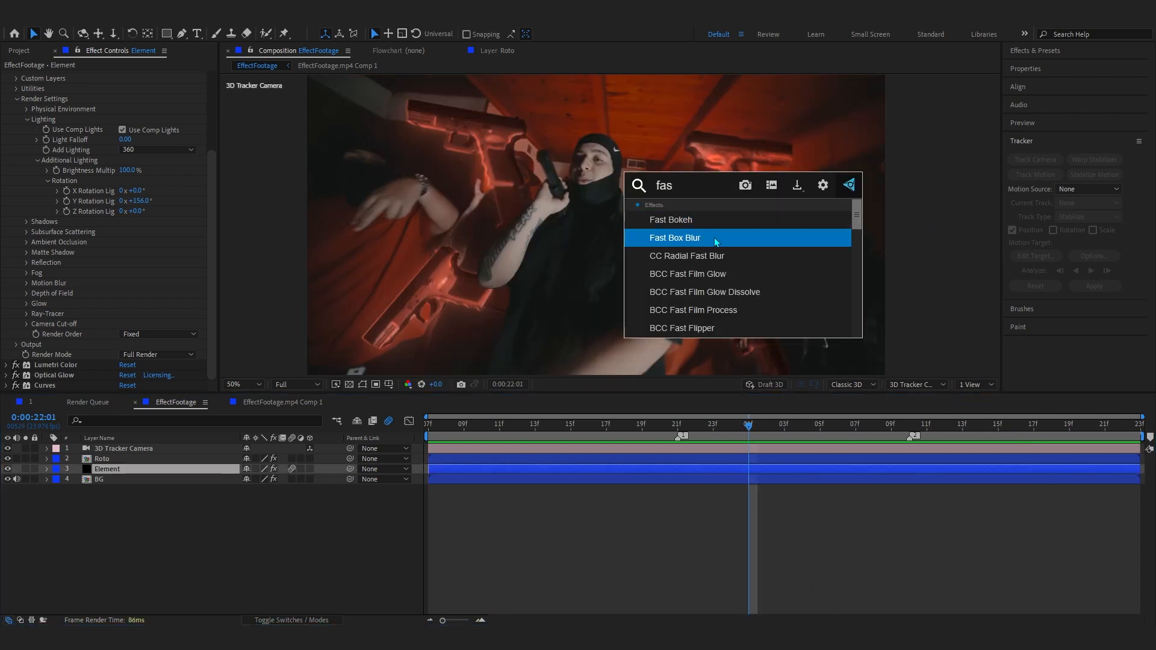
pyautogui.press('Return')
pyautogui.moveTo(47, 347); pyautogui.dragTo(59, 323)
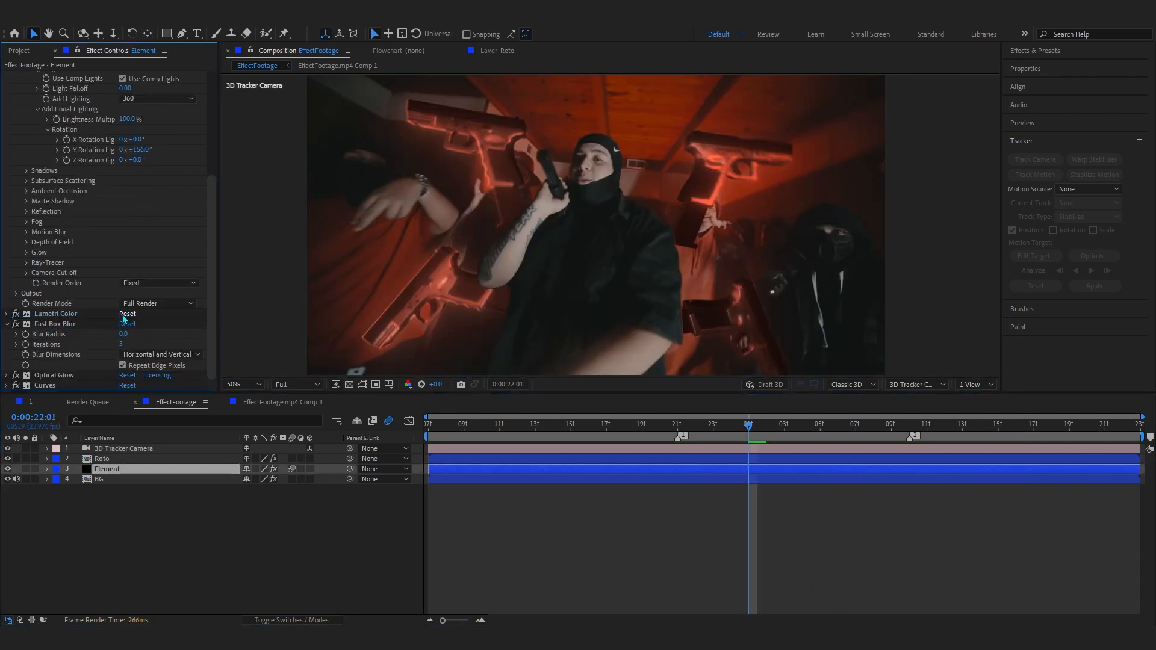
pyautogui.click(123, 334)
pyautogui.write('1')
pyautogui.press('Return')
# Copy the Fast Box Blur effect to the BG layer and set a Blur Radius keyframe at 0:00:22:01
pyautogui.click(135, 340)
pyautogui.click(123, 477)
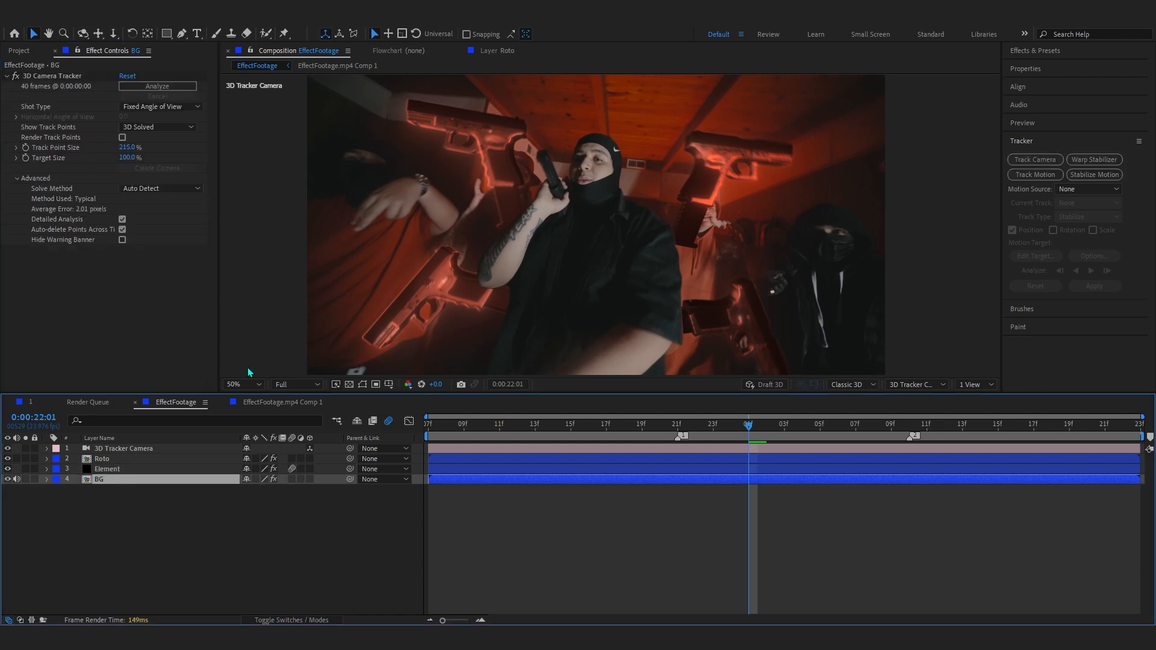
pyautogui.hotkey('ctrl', 'v')
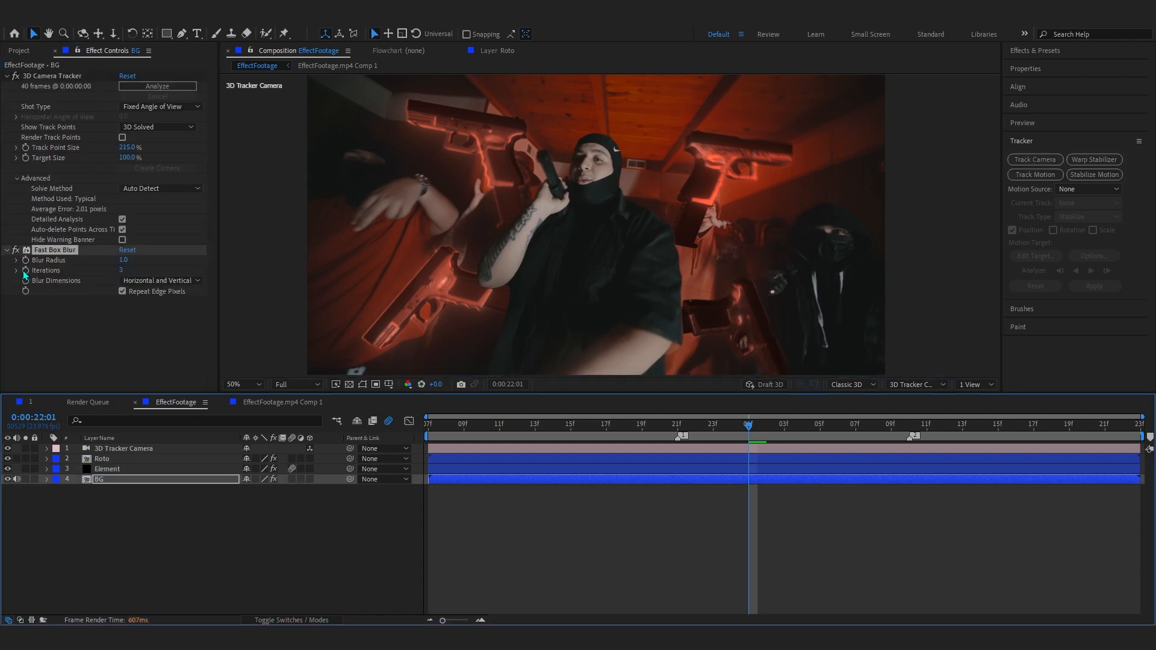
pyautogui.click(26, 260)
pyautogui.press('u')
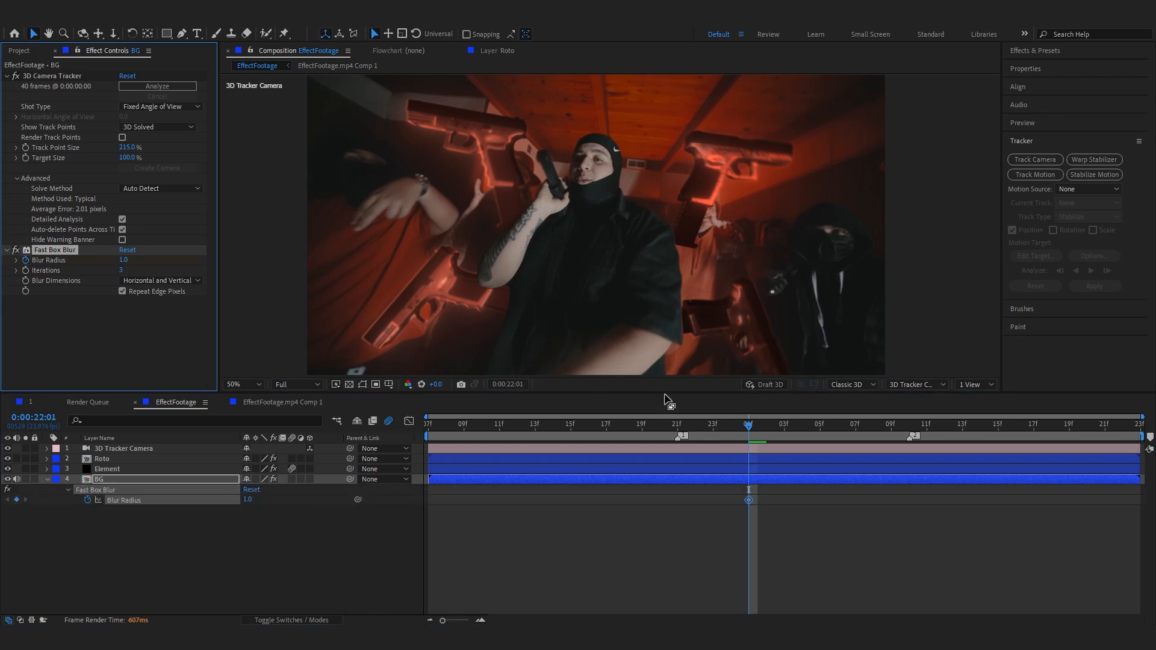
# Set a BG Blur Radius keyframe of 0 at 0:00:21:15 and play back the blur animation
pyautogui.click(570, 426)
pyautogui.moveTo(247, 500); pyautogui.dragTo(143, 520)
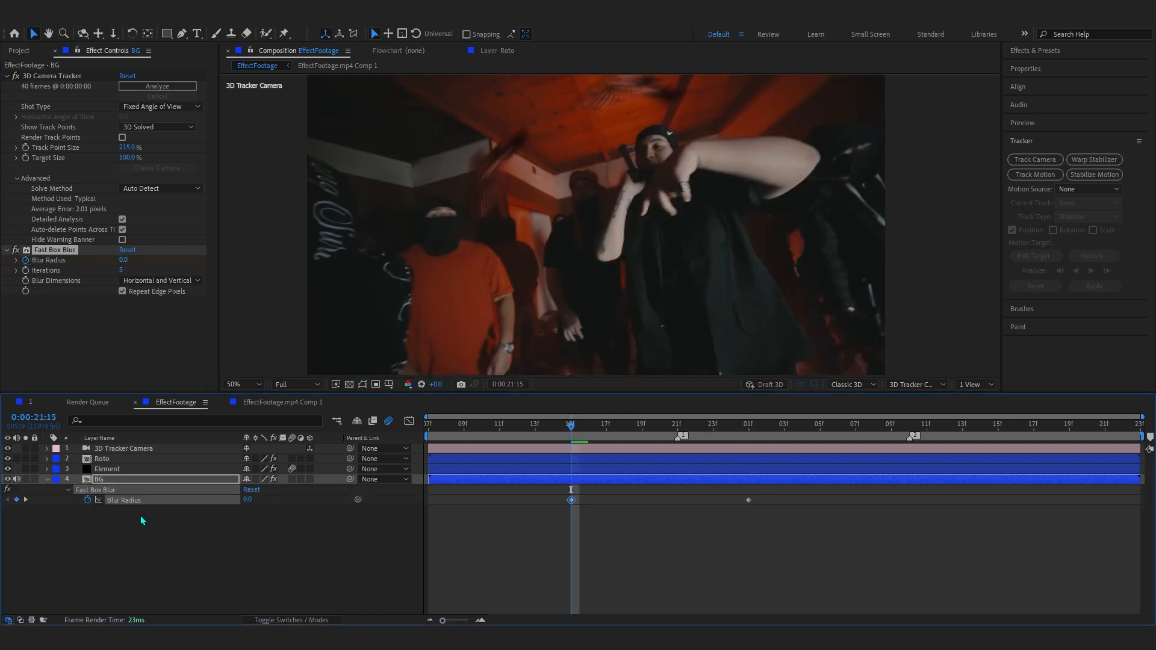
pyautogui.press('k')
pyautogui.click(245, 500)
pyautogui.press('Escape')
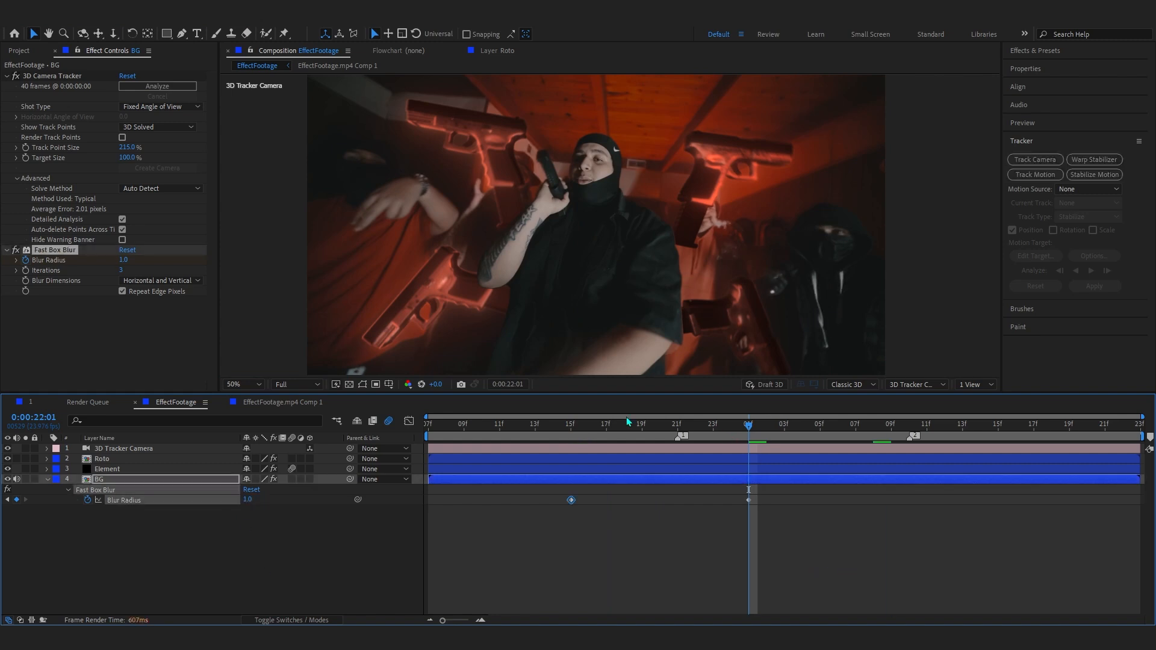
pyautogui.press('Return')
pyautogui.press('space')
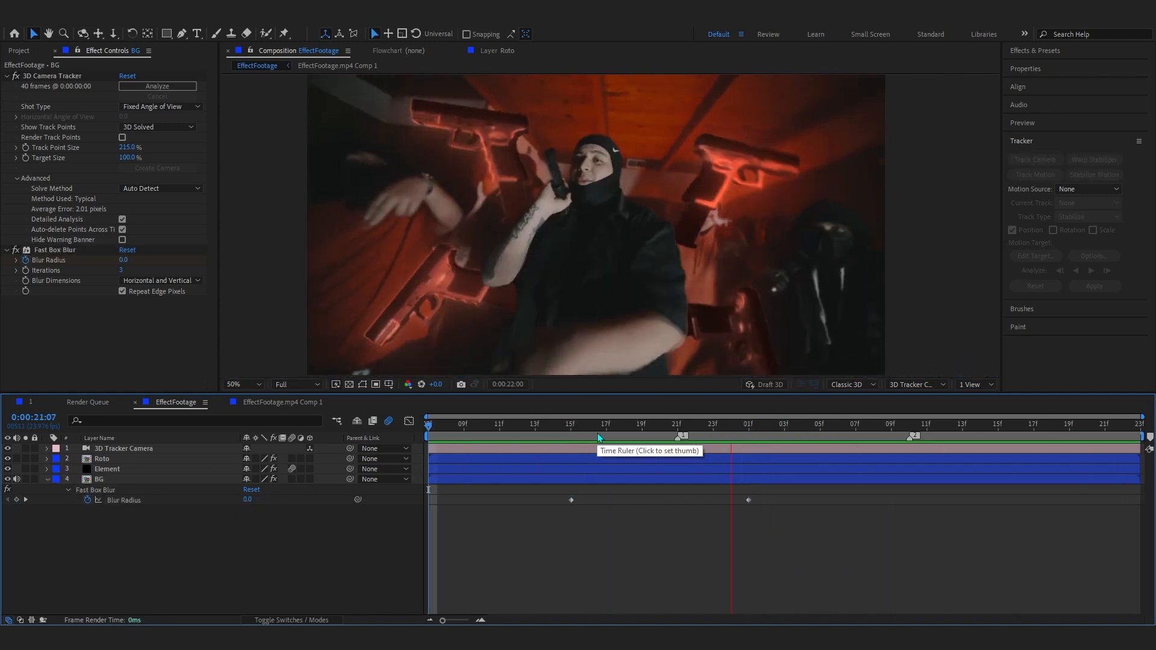
# Create an adjustment layer and apply the BEST ONE! preset from the HD (1920x1080) shake folder to it at 0:00:21:20
pyautogui.moveTo(749, 426); pyautogui.dragTo(687, 556)
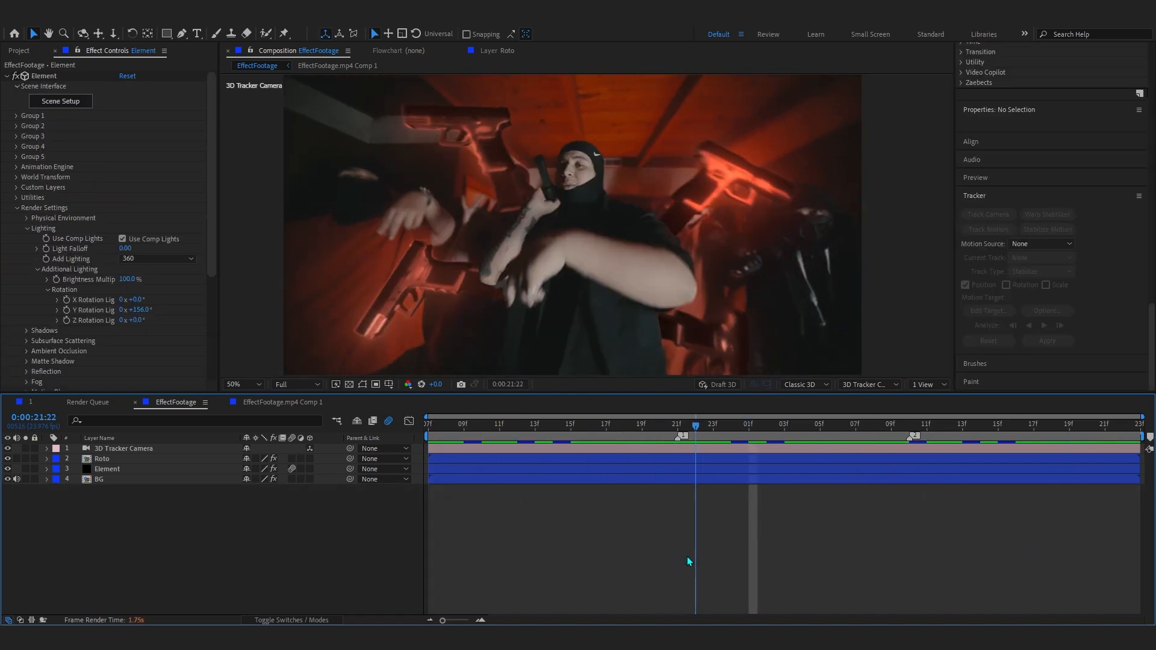
pyautogui.rightClick(215, 541)
pyautogui.moveTo(295, 391)
pyautogui.click(430, 488)
pyautogui.moveTo(693, 426); pyautogui.dragTo(661, 427)
pyautogui.scroll(15, 1043, 120)
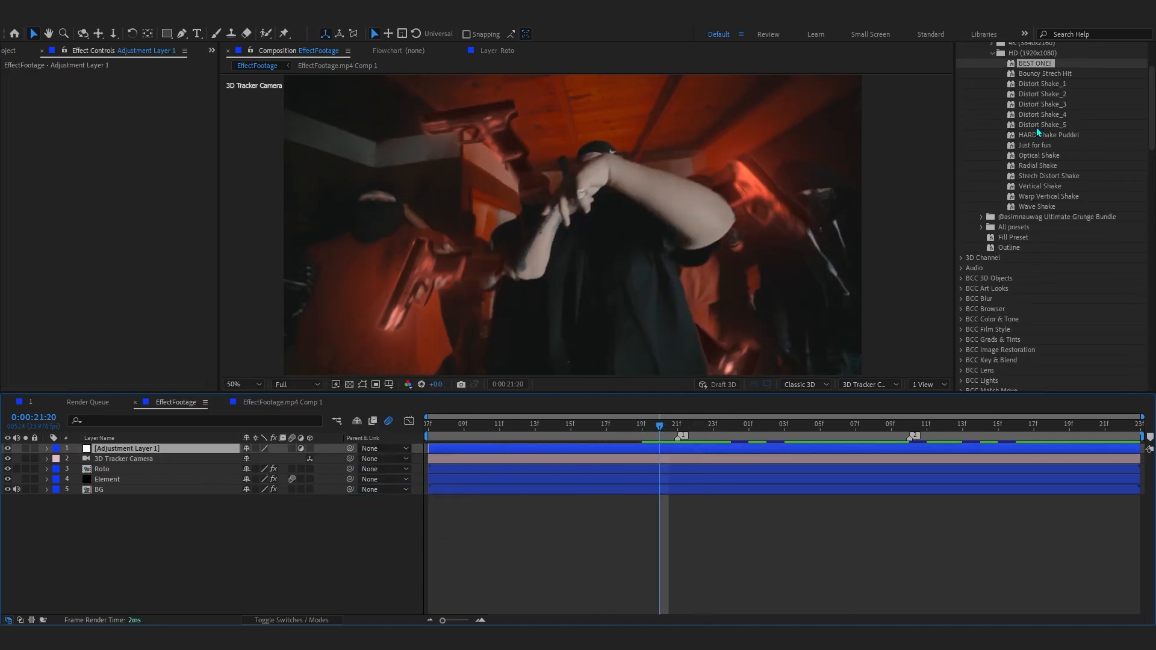
pyautogui.scroll(3, 1036, 129)
pyautogui.moveTo(1036, 163); pyautogui.dragTo(651, 450)
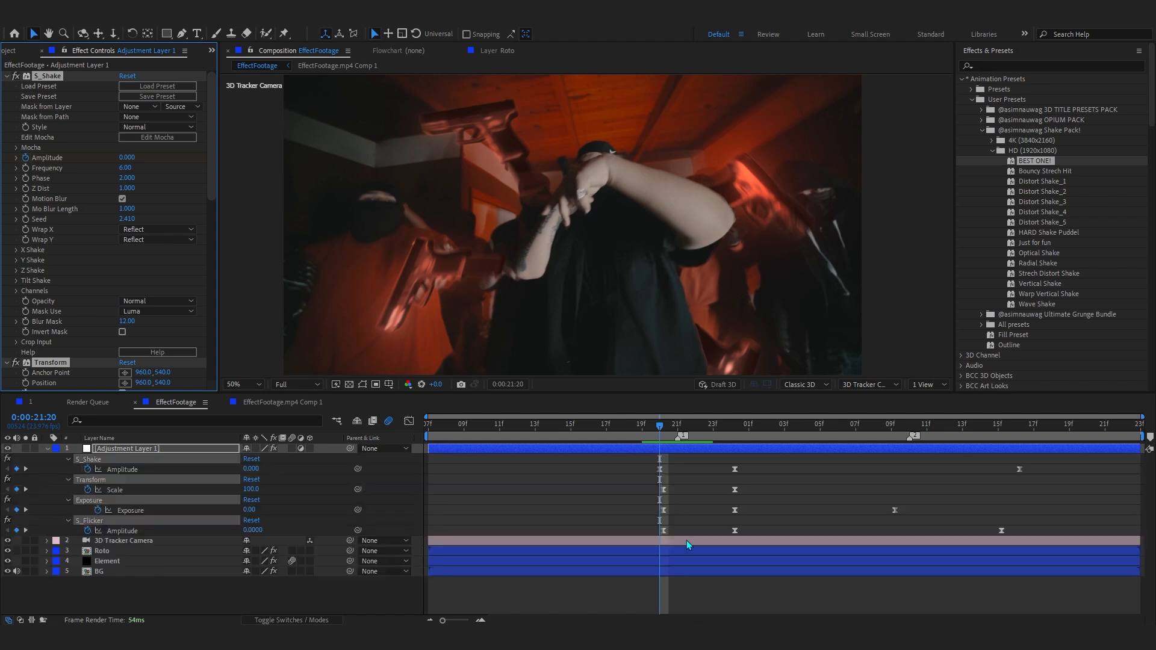
# Browse the 4K (3840x2160) and HD (1920x1080) presets in the Shake Pack folder
pyautogui.click(991, 141)
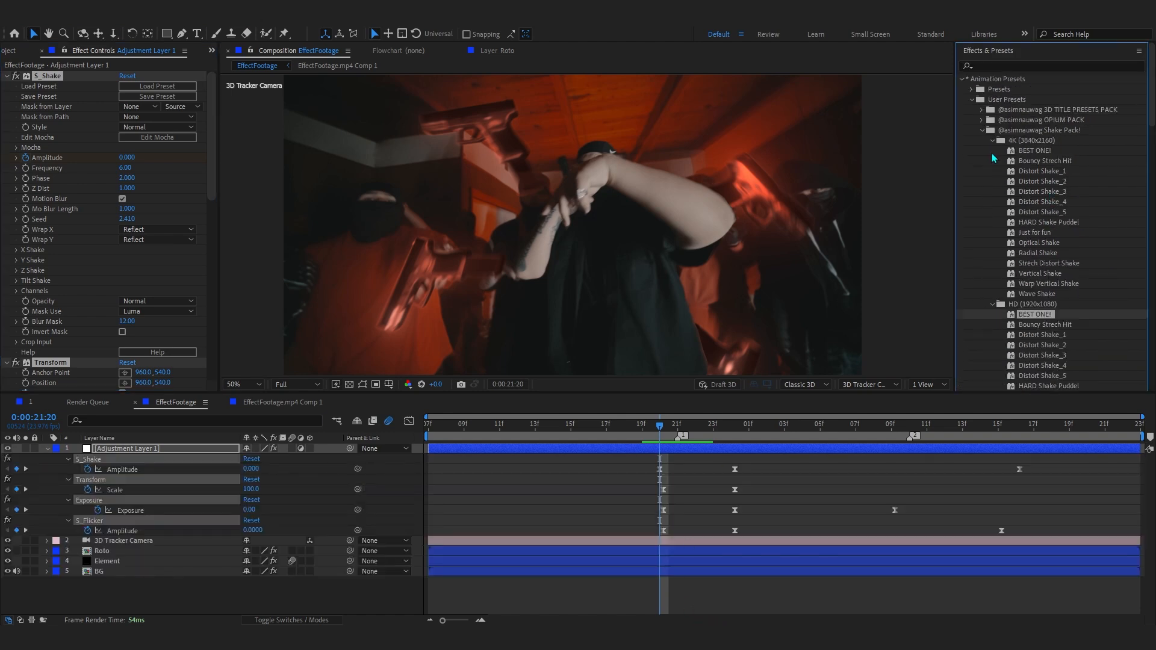
pyautogui.scroll(-7, 1003, 167)
pyautogui.scroll(6, 1005, 169)
pyautogui.scroll(-2, 1007, 169)
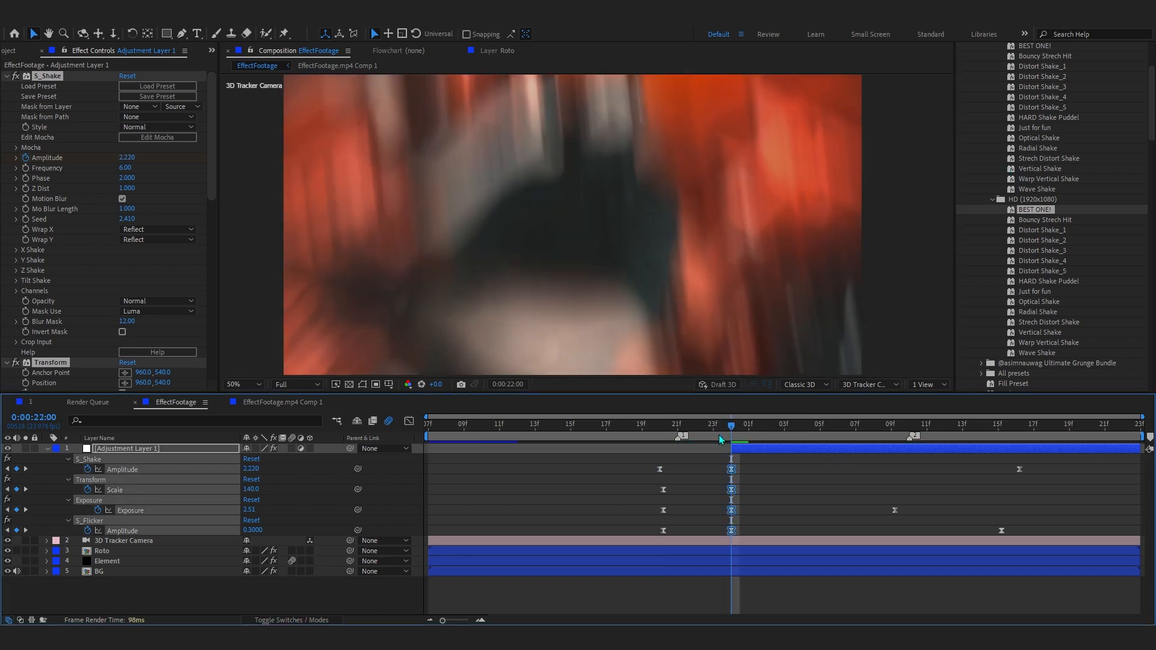
# Shift the adjustment layer earlier so it starts at the first marker, 0:00:21:21, and play back the shake
pyautogui.moveTo(727, 426); pyautogui.dragTo(726, 461)
pyautogui.press('space')
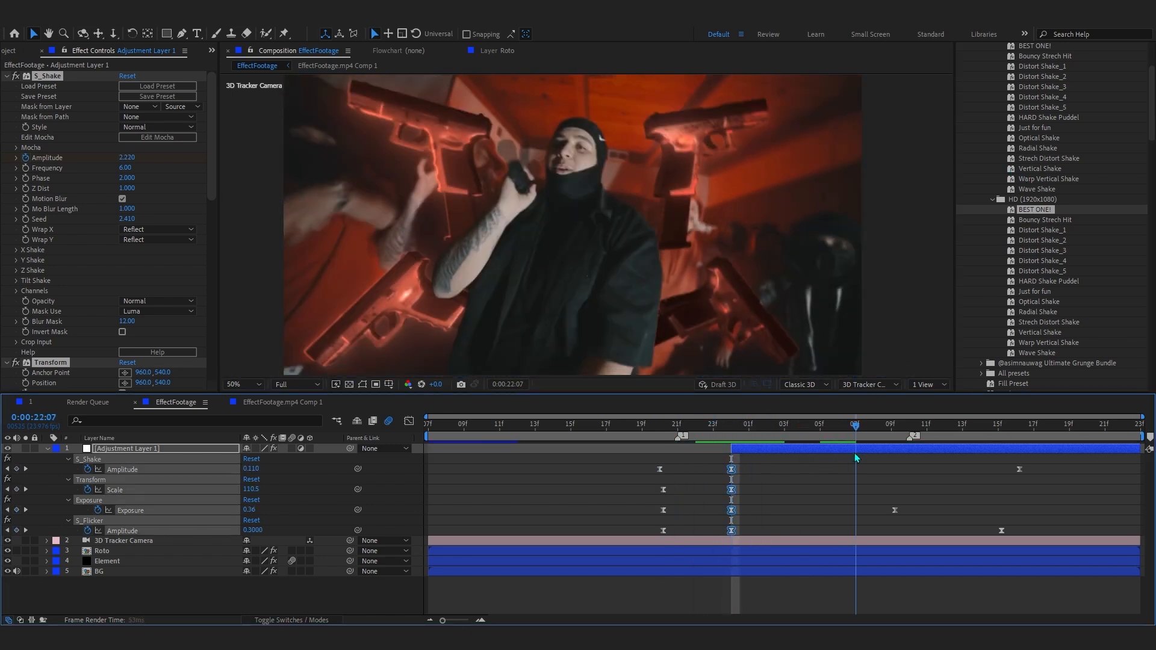
pyautogui.moveTo(747, 450); pyautogui.dragTo(694, 456)
pyautogui.press('space')
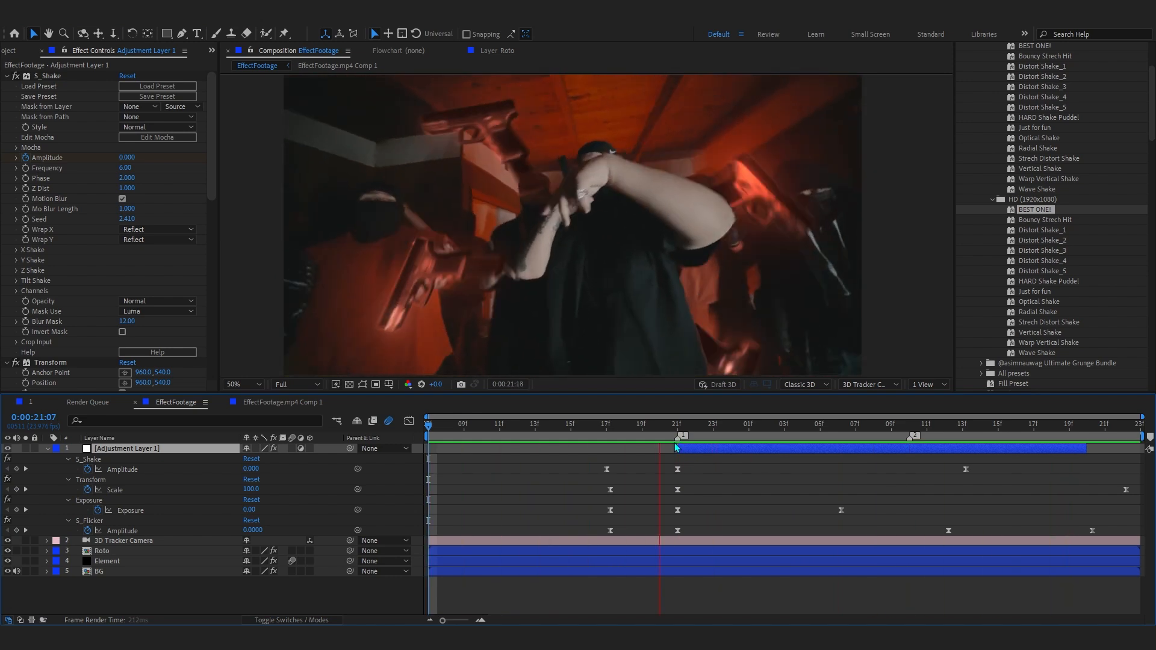
pyautogui.press('space')
pyautogui.press('space')
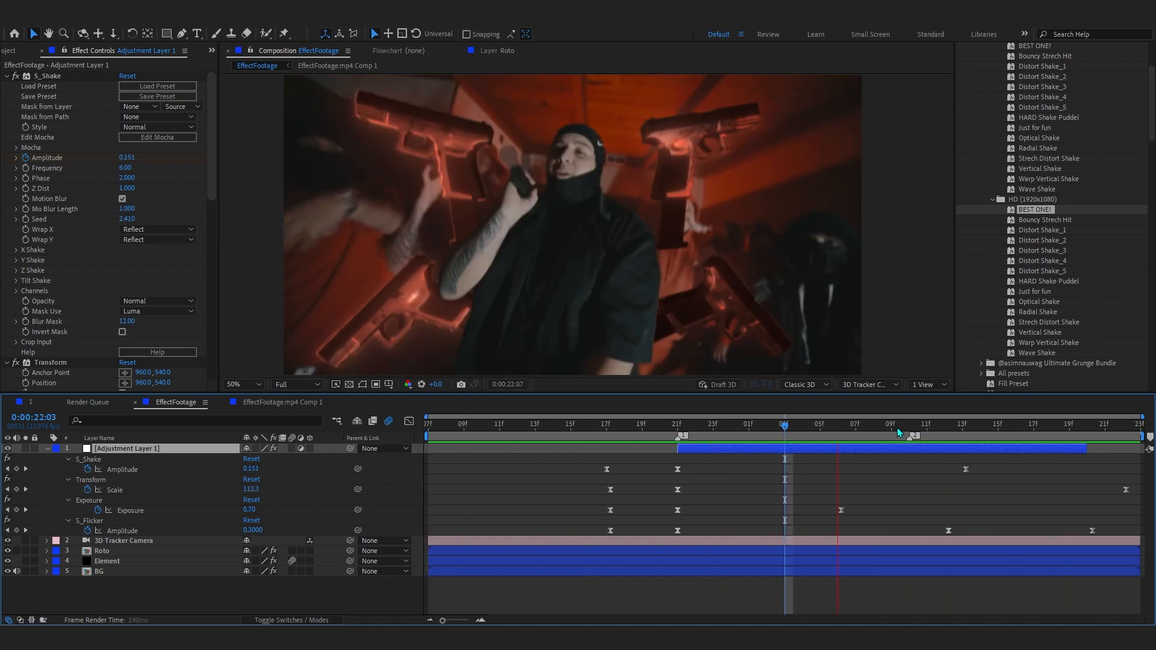
# Duplicate the shake adjustment layer, move the copy's start to the second marker at 0:00:22:10, and play back both shakes
pyautogui.press('space')
pyautogui.hotkey('ctrl', 'd')
pyautogui.moveTo(702, 459); pyautogui.dragTo(928, 469)
pyautogui.press('space')
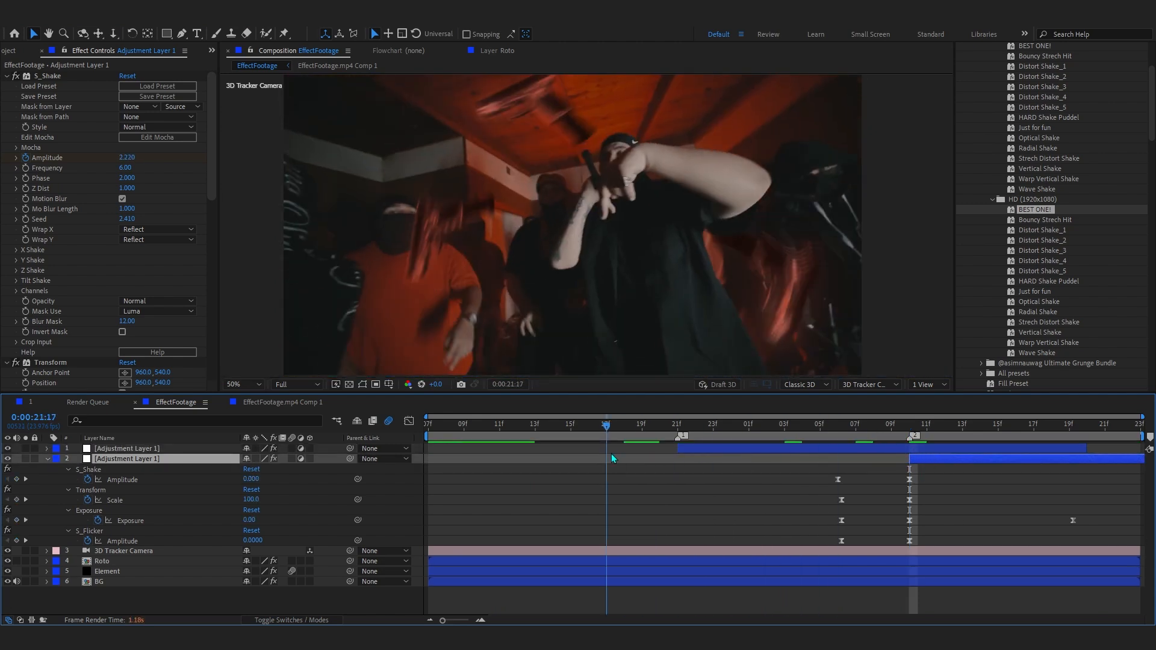
pyautogui.press('space')
pyautogui.moveTo(909, 425); pyautogui.dragTo(628, 606)
pyautogui.press('space')
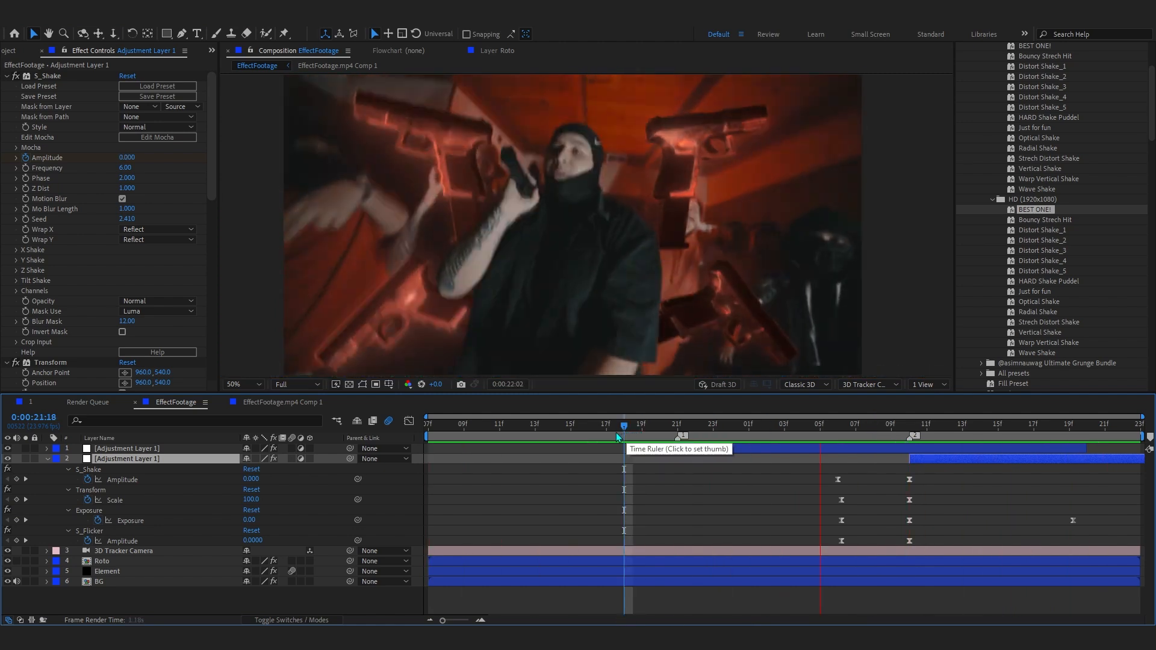
pyautogui.press('space')
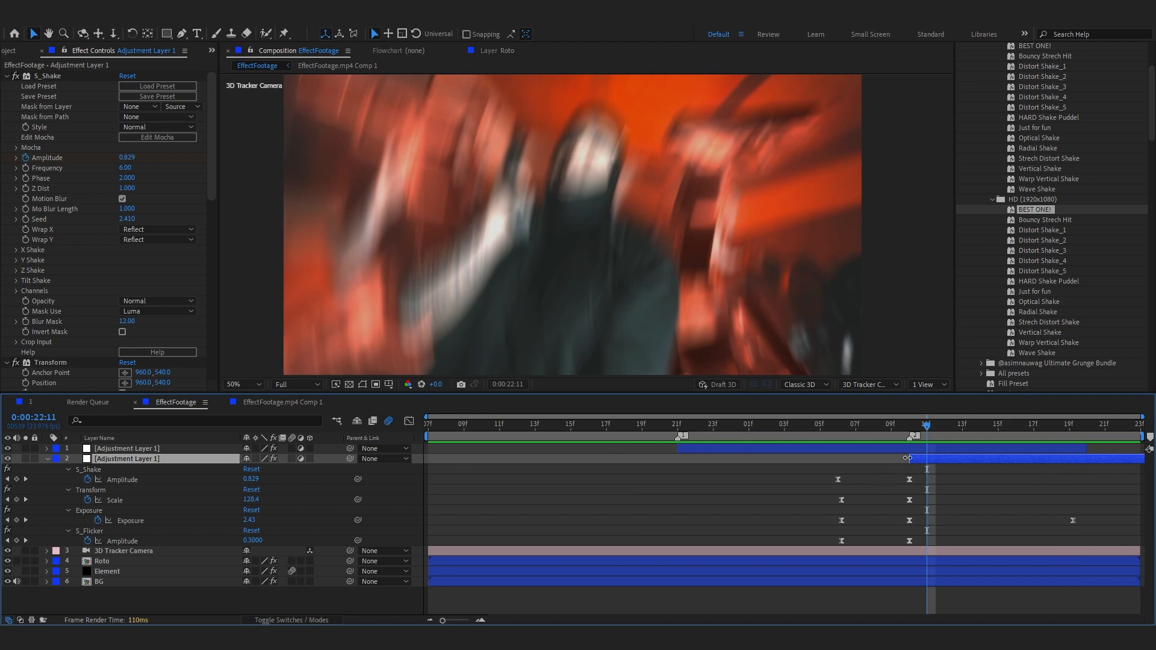
# Try starting the second shake layer one frame earlier, play it back, and return it to the second marker
pyautogui.moveTo(967, 461); pyautogui.dragTo(949, 461)
pyautogui.moveTo(887, 439); pyautogui.dragTo(796, 521)
pyautogui.press('space')
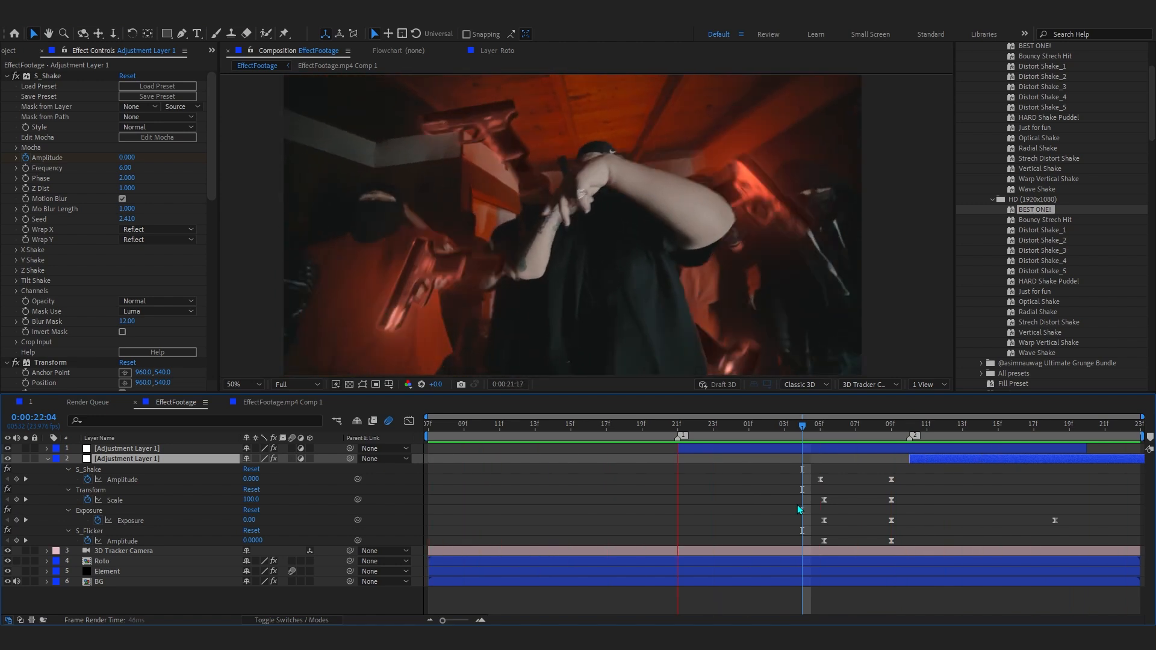
pyautogui.press('space')
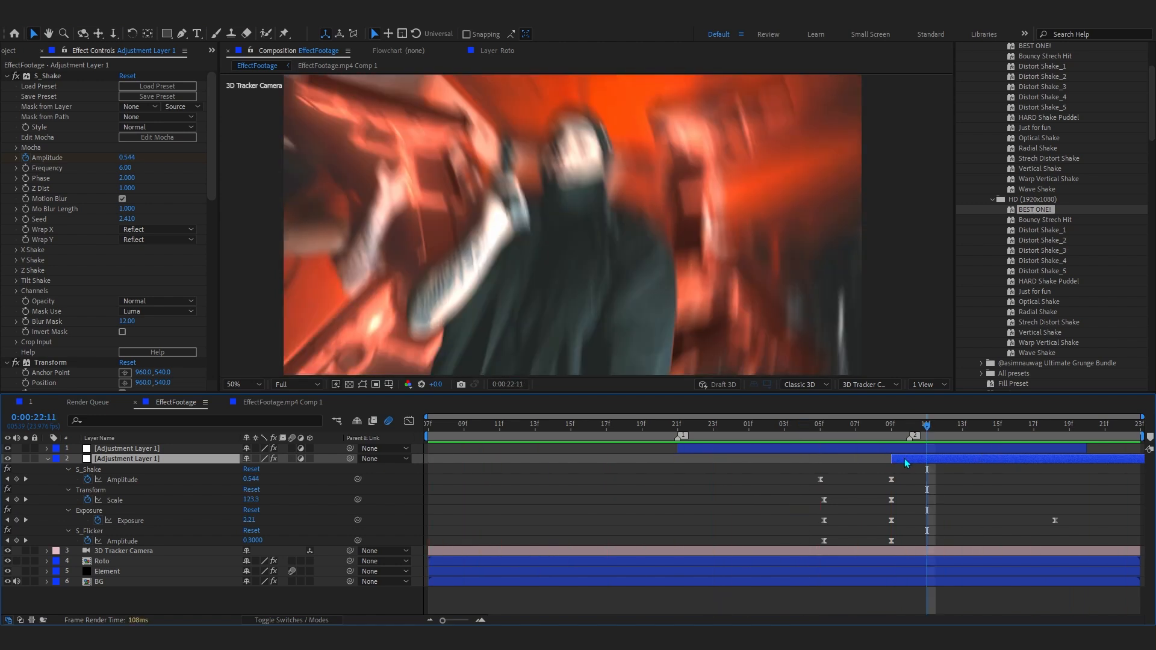
pyautogui.moveTo(907, 463); pyautogui.dragTo(921, 461)
# Switch to reference composition 1 and play back its shake for comparison
pyautogui.moveTo(881, 424); pyautogui.dragTo(606, 426)
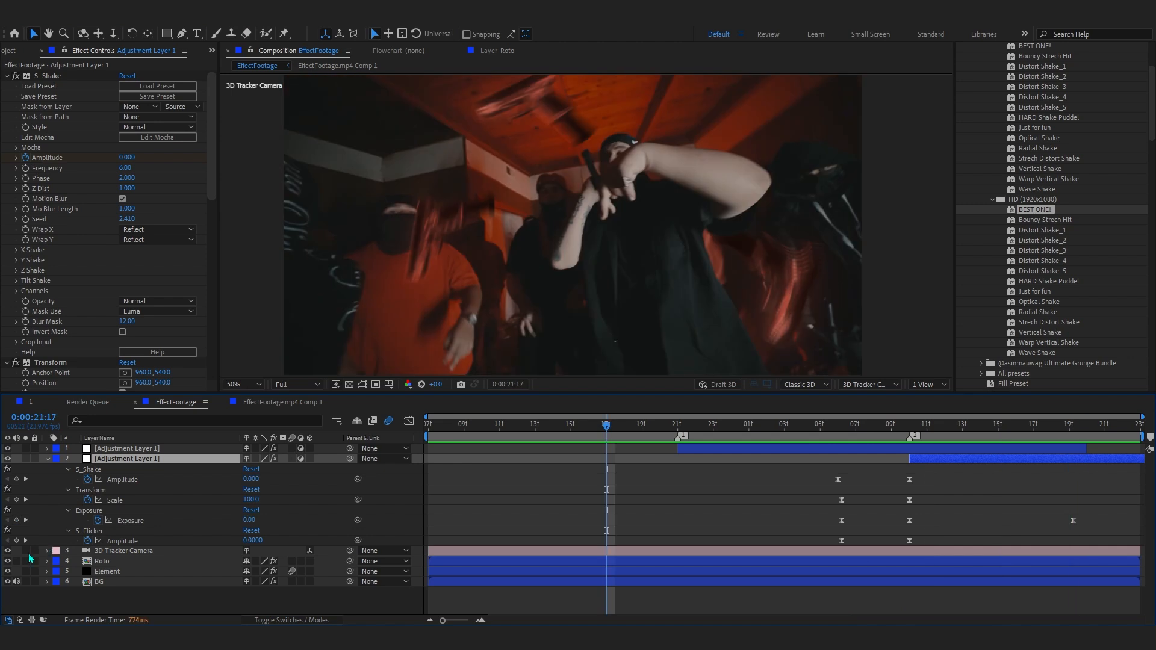
pyautogui.click(29, 405)
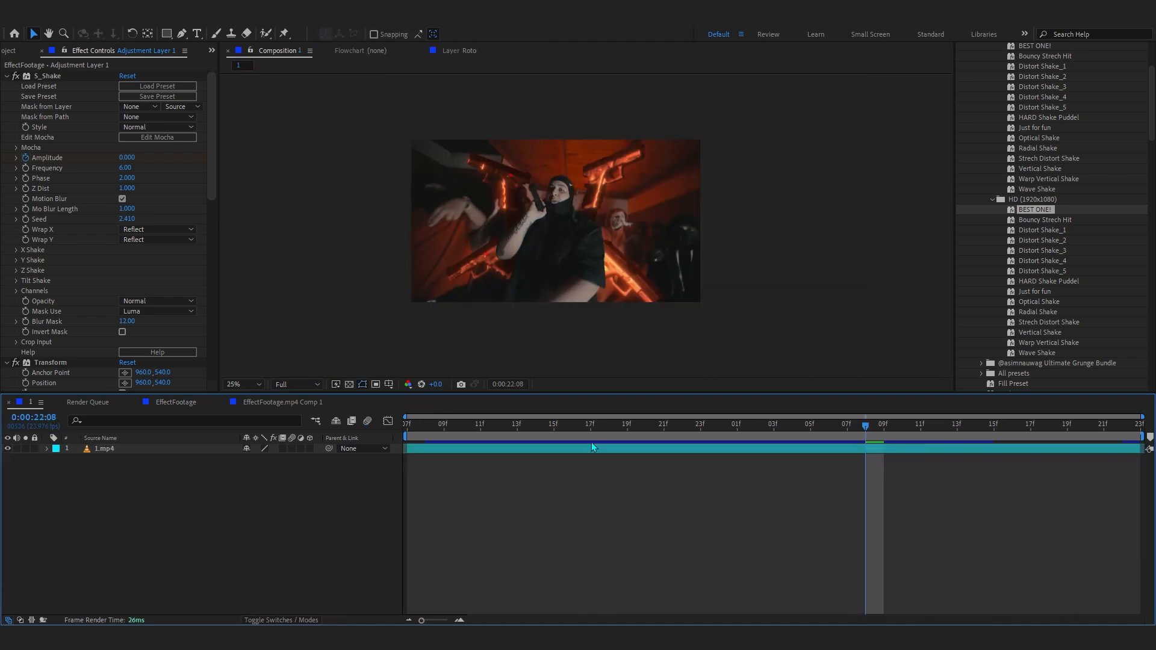
pyautogui.press('space')
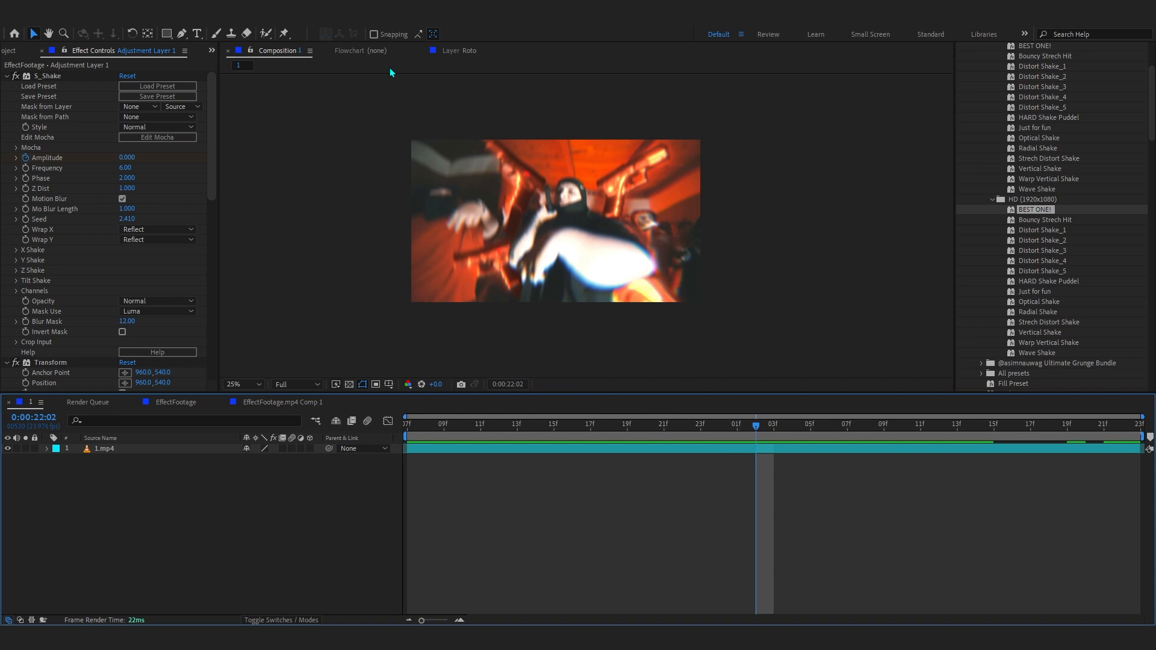
pyautogui.press('.')
pyautogui.press('space')
pyautogui.moveTo(644, 448); pyautogui.dragTo(736, 578)
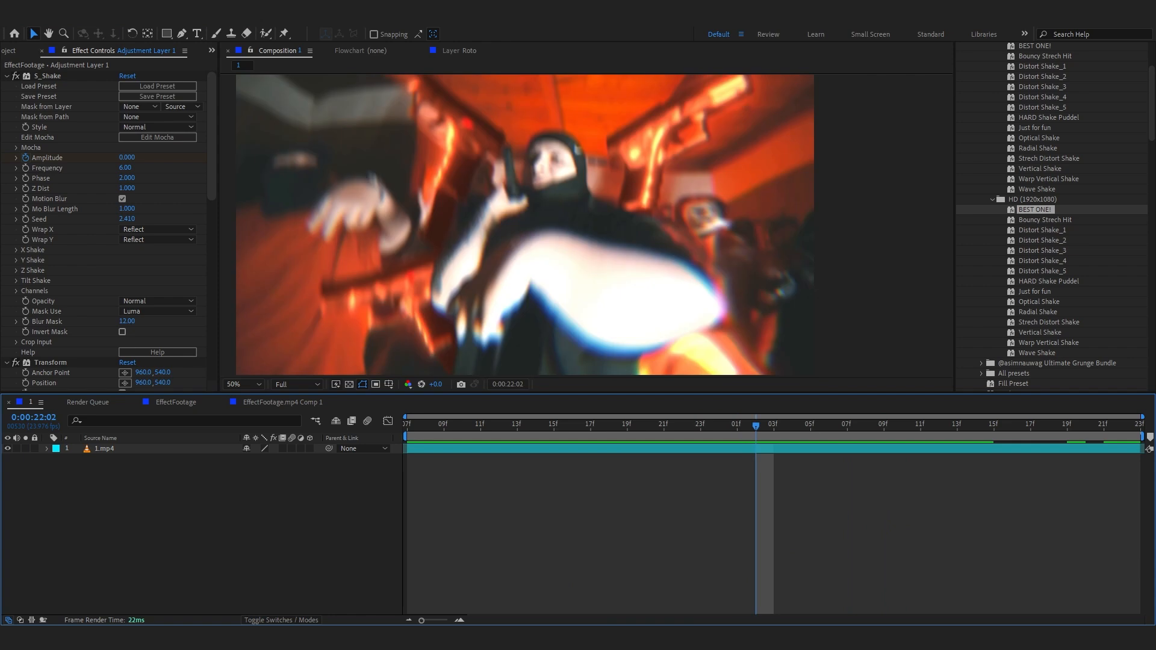
# Review the footage in EffectFootage.mp4 Comp 1, return to EffectFootage and scrub through the result to 0:00:22:08
pyautogui.click(292, 402)
pyautogui.moveTo(519, 425); pyautogui.dragTo(447, 481)
pyautogui.click(182, 404)
pyautogui.moveTo(623, 429); pyautogui.dragTo(873, 465)
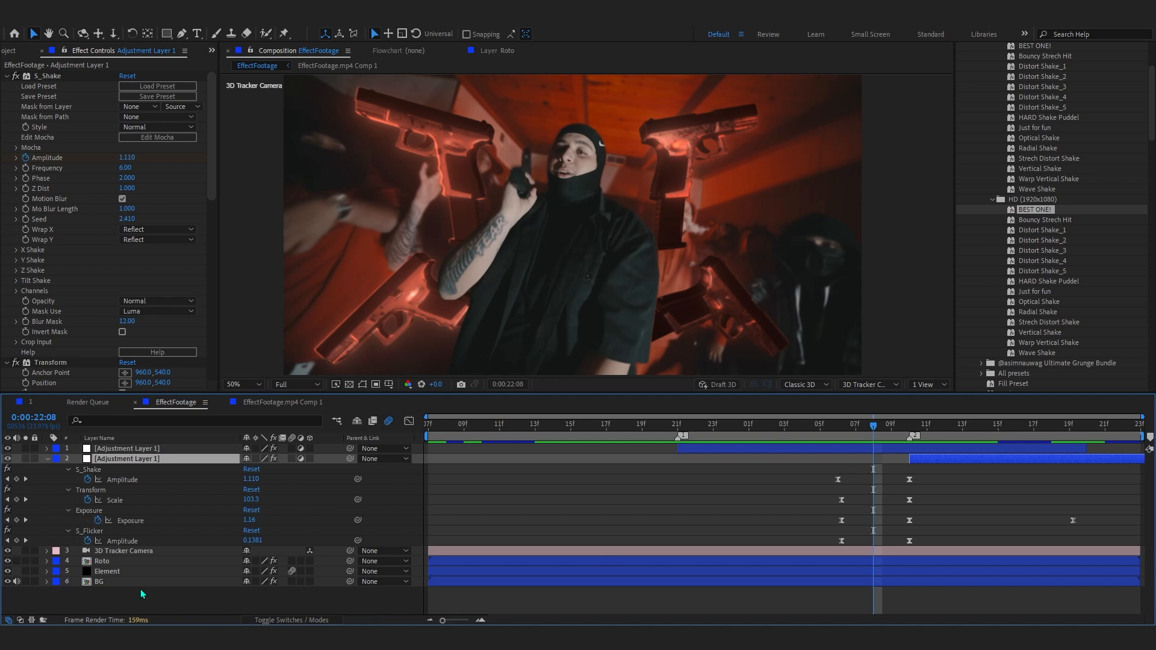
# Try adjusting the exposure in the Element layer's Lumetri Color effect, and undo the change
pyautogui.click(116, 574)
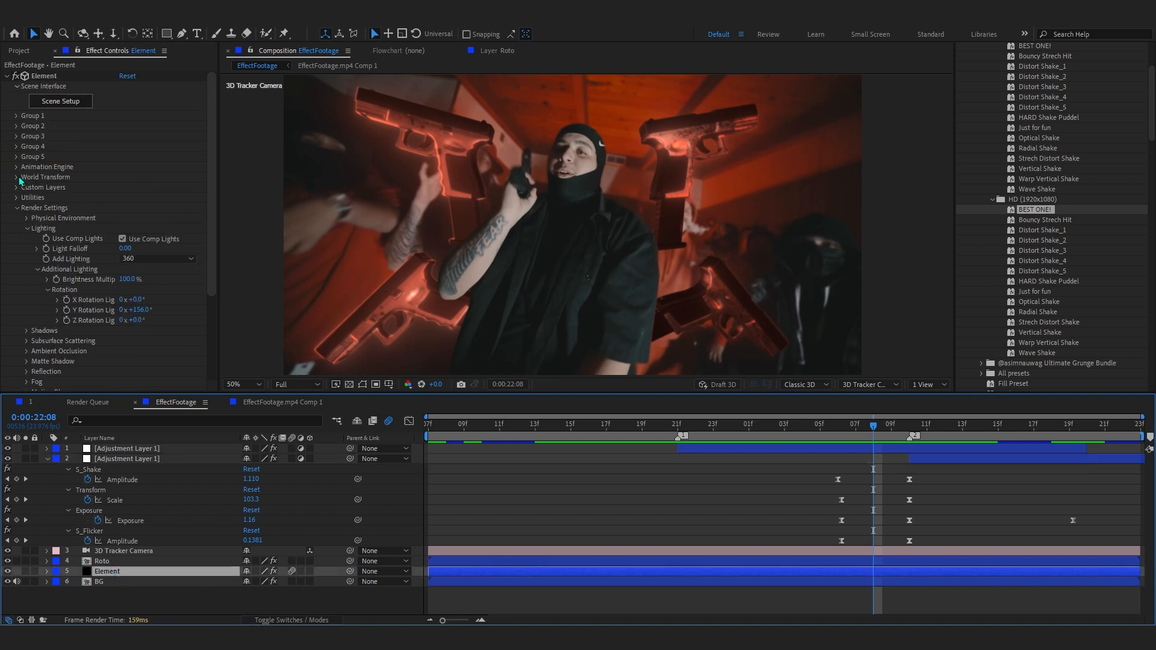
pyautogui.scroll(-4, 100, 276)
pyautogui.click(6, 355)
pyautogui.scroll(-7, 18, 349)
pyautogui.moveTo(121, 233); pyautogui.dragTo(141, 221)
pyautogui.hotkey('ctrl', 'z')
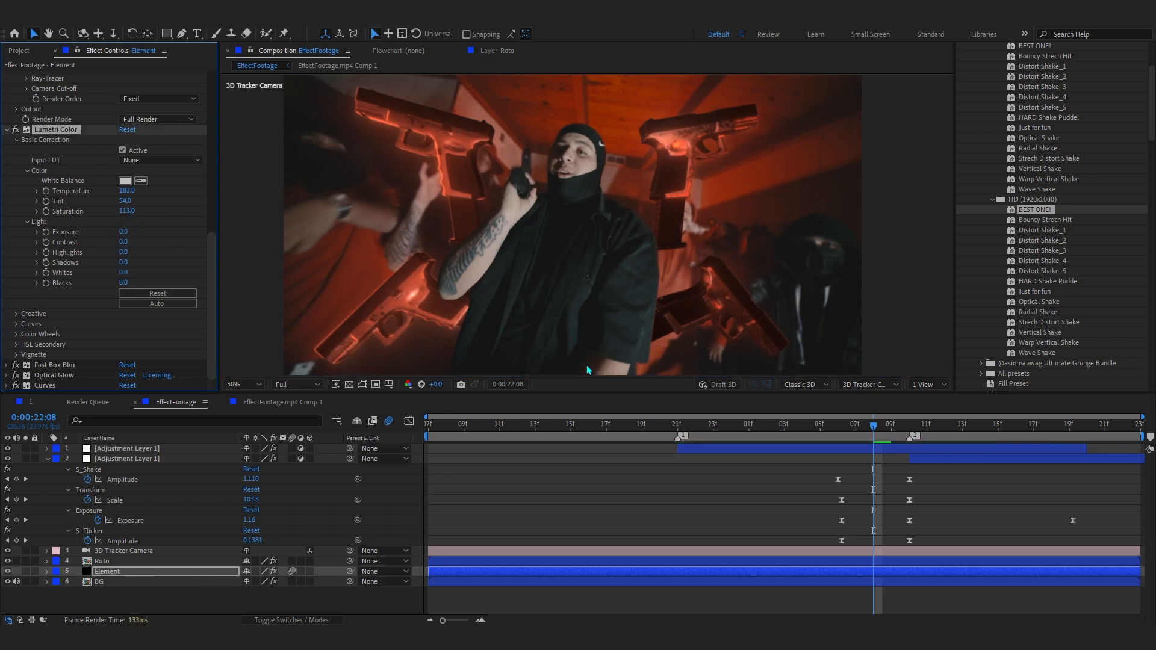
pyautogui.moveTo(804, 431); pyautogui.dragTo(820, 477)
pyautogui.click(578, 551)
pyautogui.click(610, 490)
pyautogui.rightClick(746, 507)
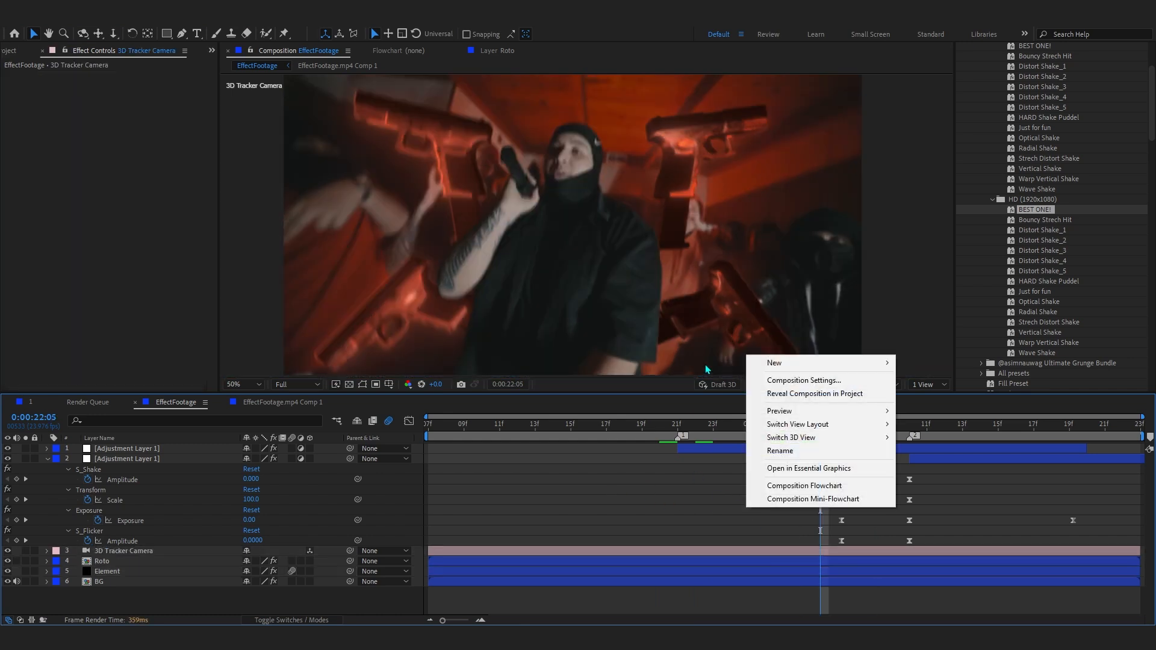
# Duplicate the first marker's shake adjustment layer, remove all effects from the copy and return to its start at 0:00:21:21
pyautogui.click(695, 450)
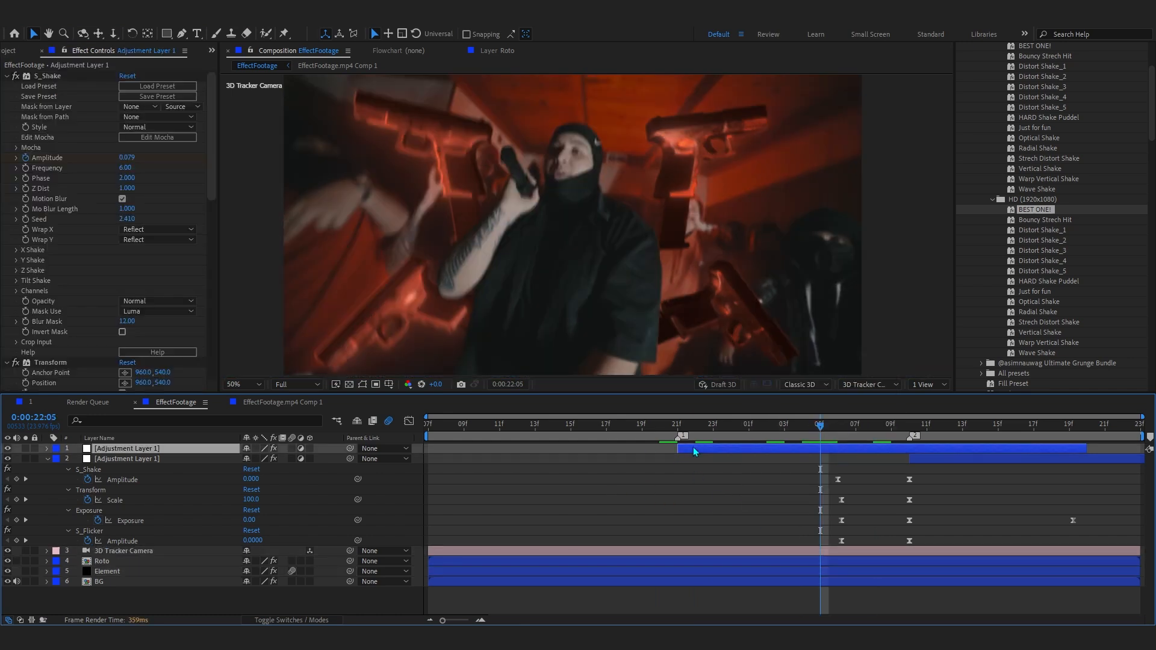
pyautogui.hotkey('ctrl', 'd')
pyautogui.click(759, 459)
pyautogui.click(16, 270)
pyautogui.click(37, 262)
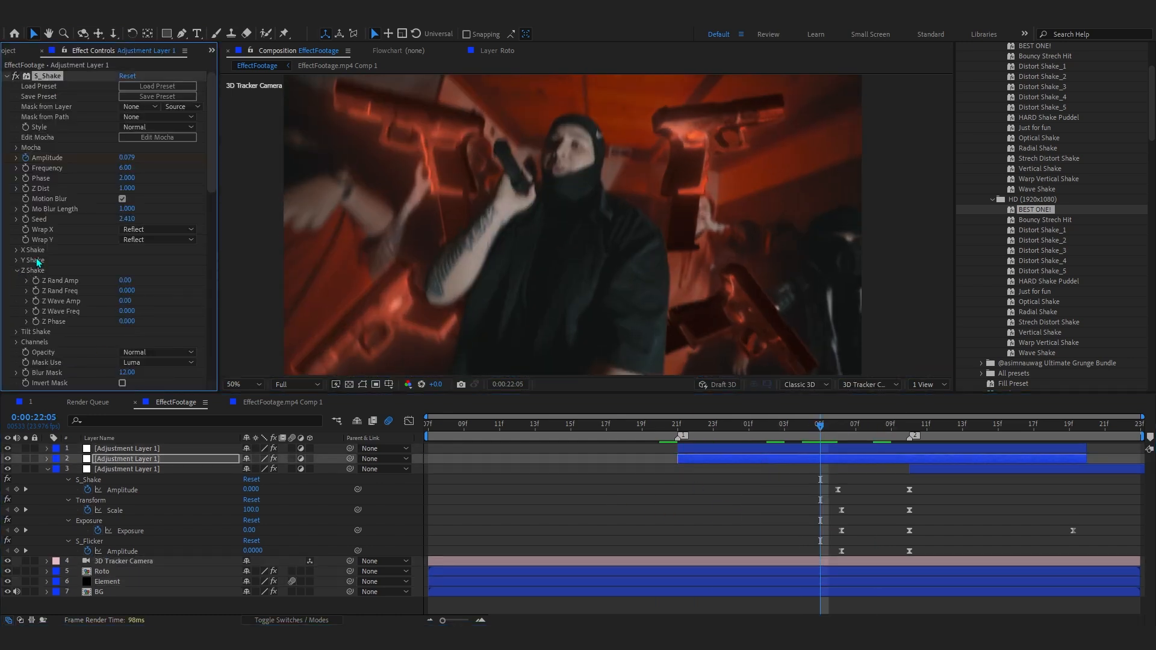
pyautogui.press('Delete')
pyautogui.press('i')
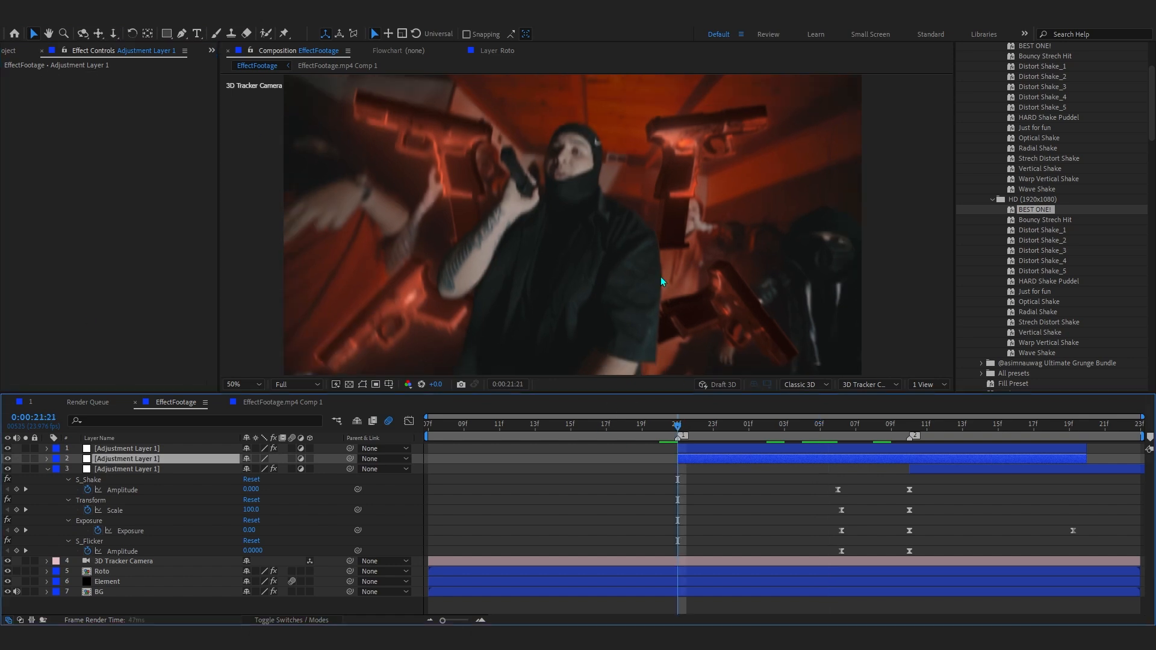
# Apply the Wiggle Shake preset to the emptied adjustment layer at 0:00:21:21
pyautogui.hotkey('ctrl', 'space')
pyautogui.write('wig')
pyautogui.write('gle shake')
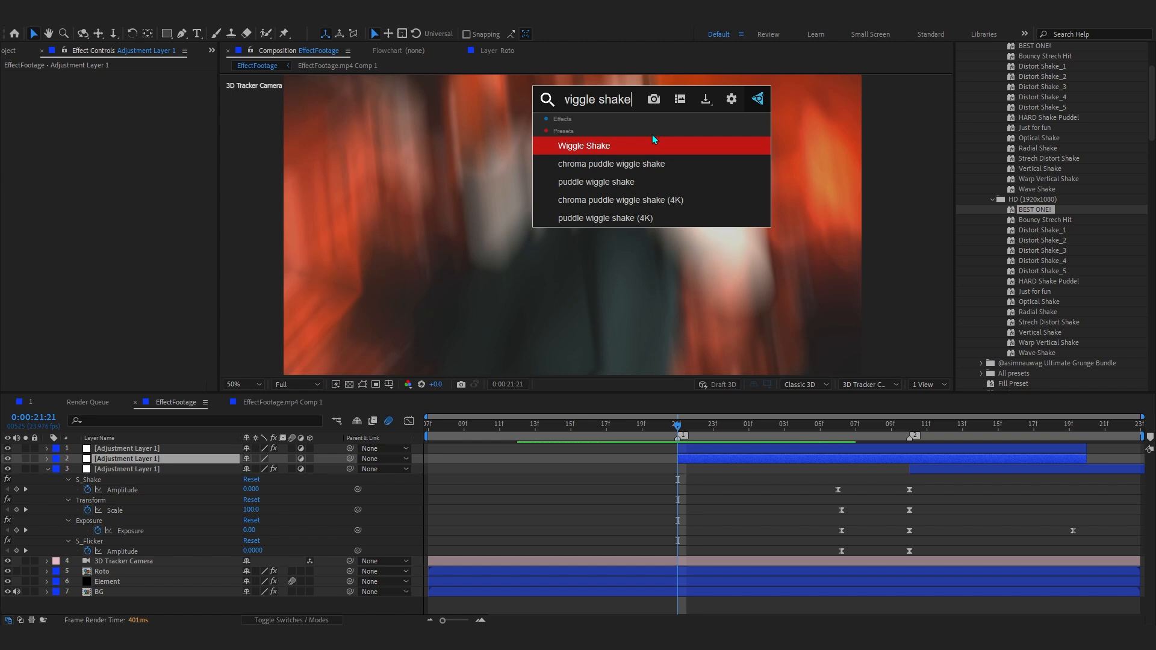
pyautogui.press('Return')
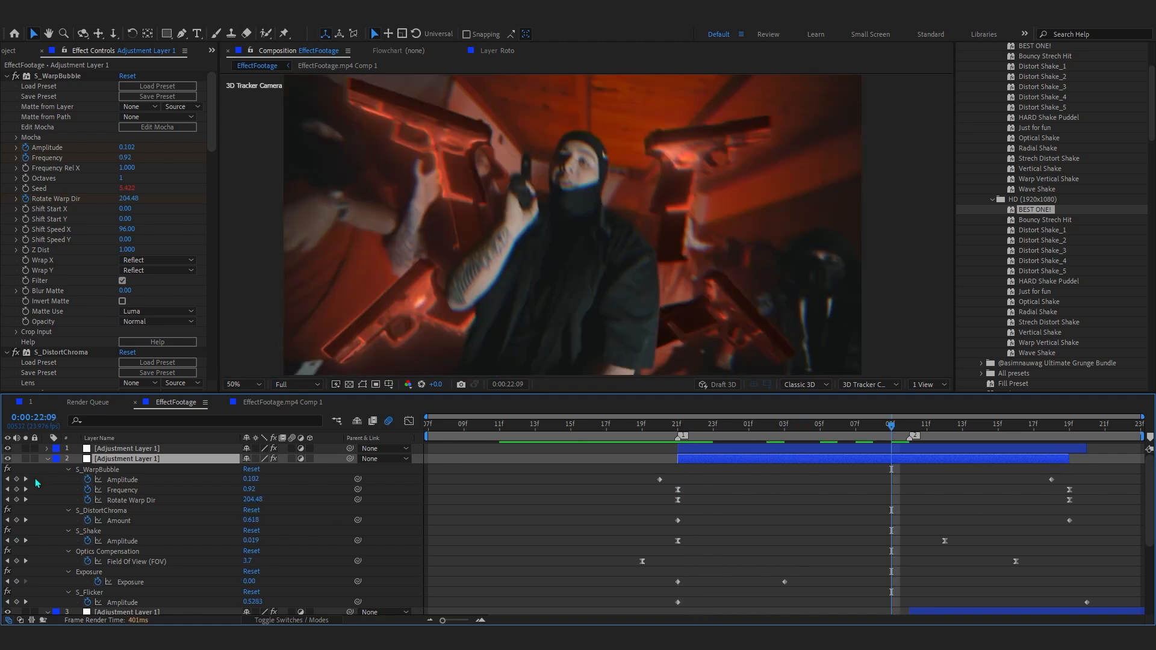
# Open the Flow extension, ease the S_WarpBubble Amplitude keyframes with a 0.00, 0.00, 0.20, 1.00 curve, and preview the shake
pyautogui.click(227, 22)
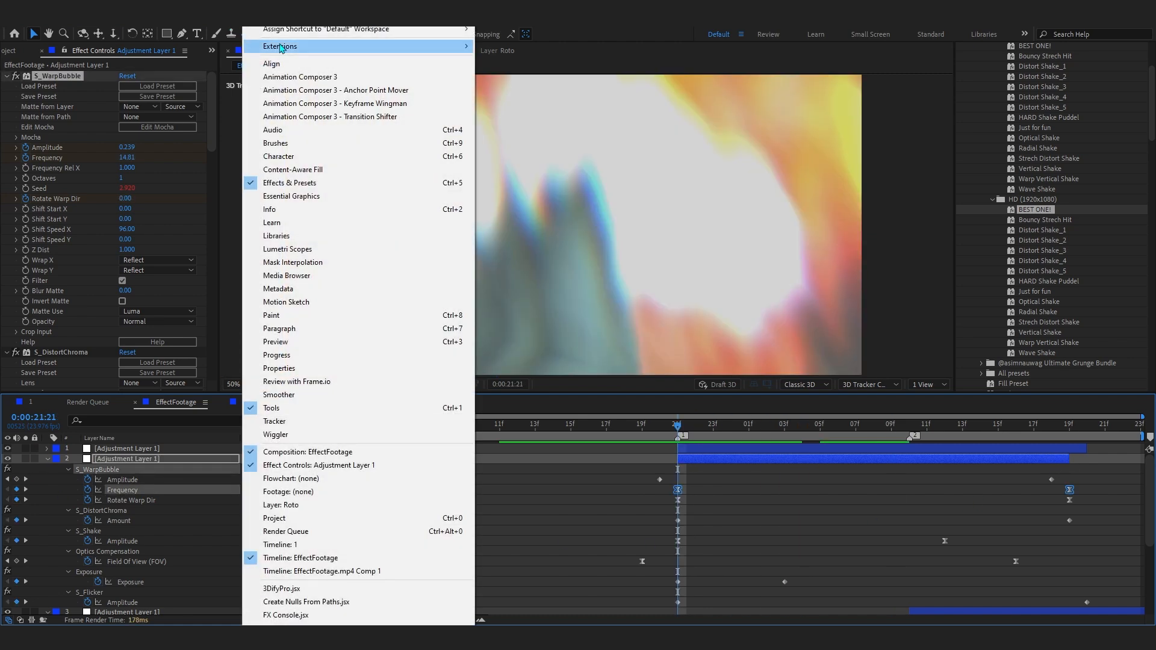
pyautogui.moveTo(277, 46)
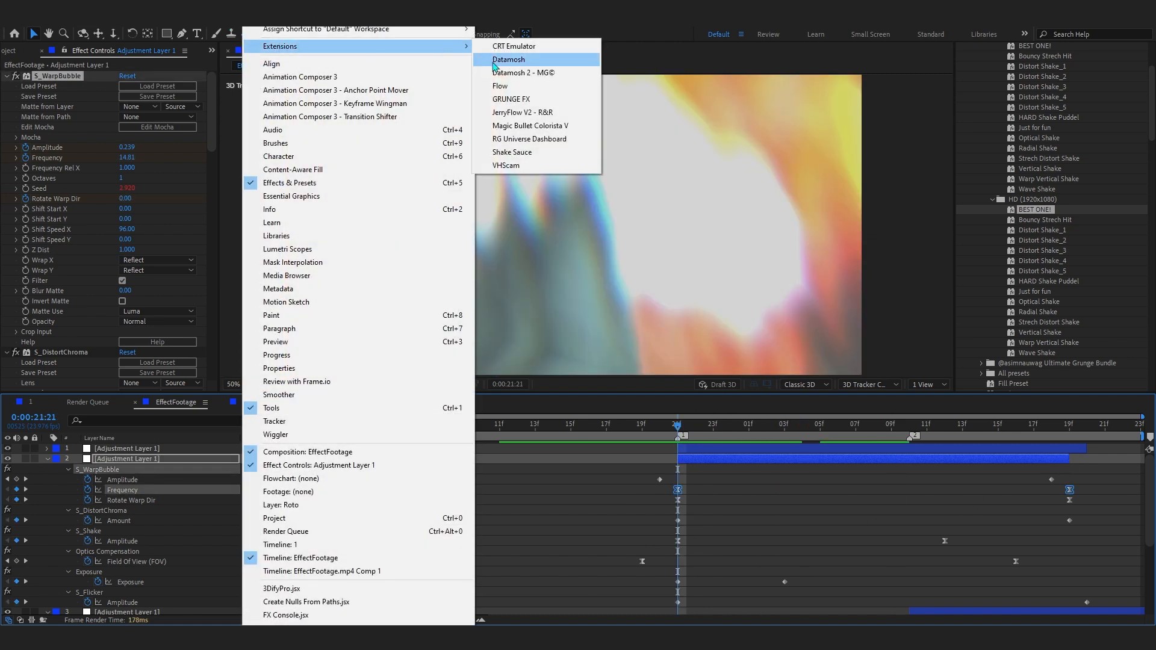
pyautogui.click(536, 86)
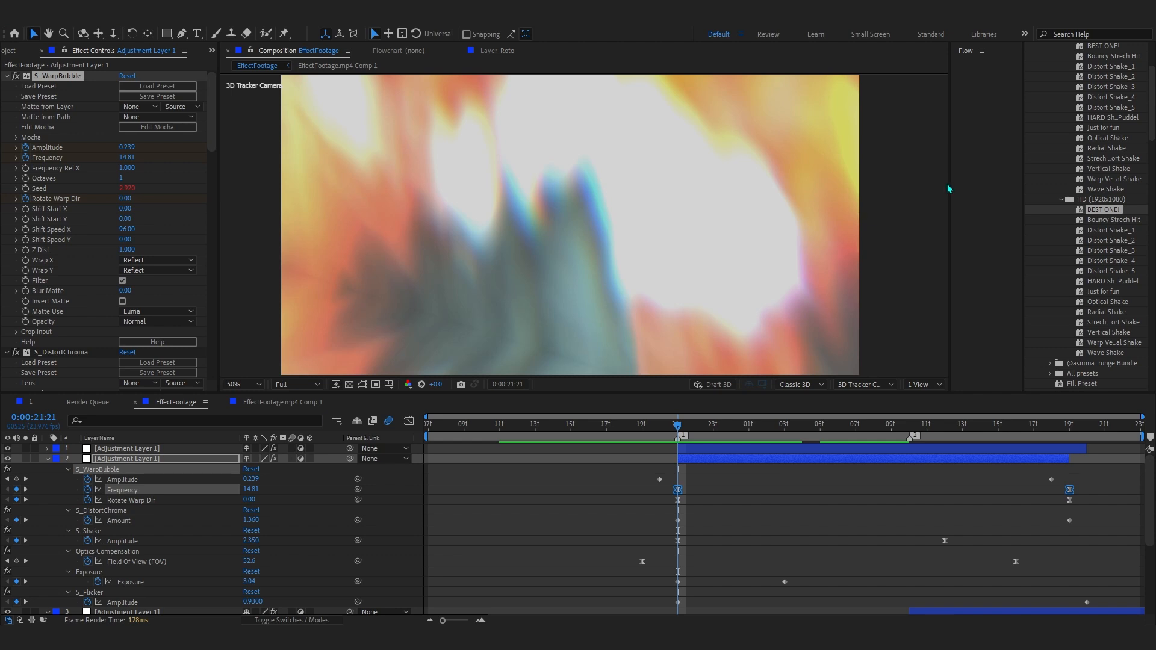
pyautogui.moveTo(619, 461); pyautogui.dragTo(1137, 485)
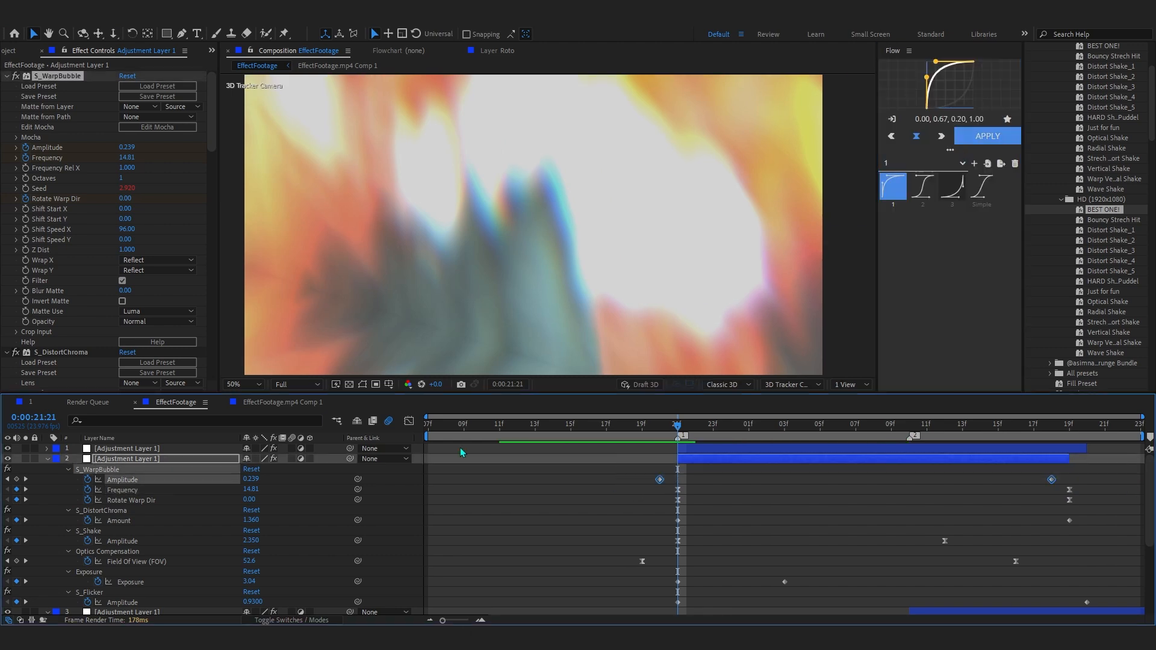
pyautogui.moveTo(927, 83); pyautogui.dragTo(903, 88)
pyautogui.click(980, 137)
pyautogui.moveTo(688, 425); pyautogui.dragTo(665, 460)
pyautogui.press('space')
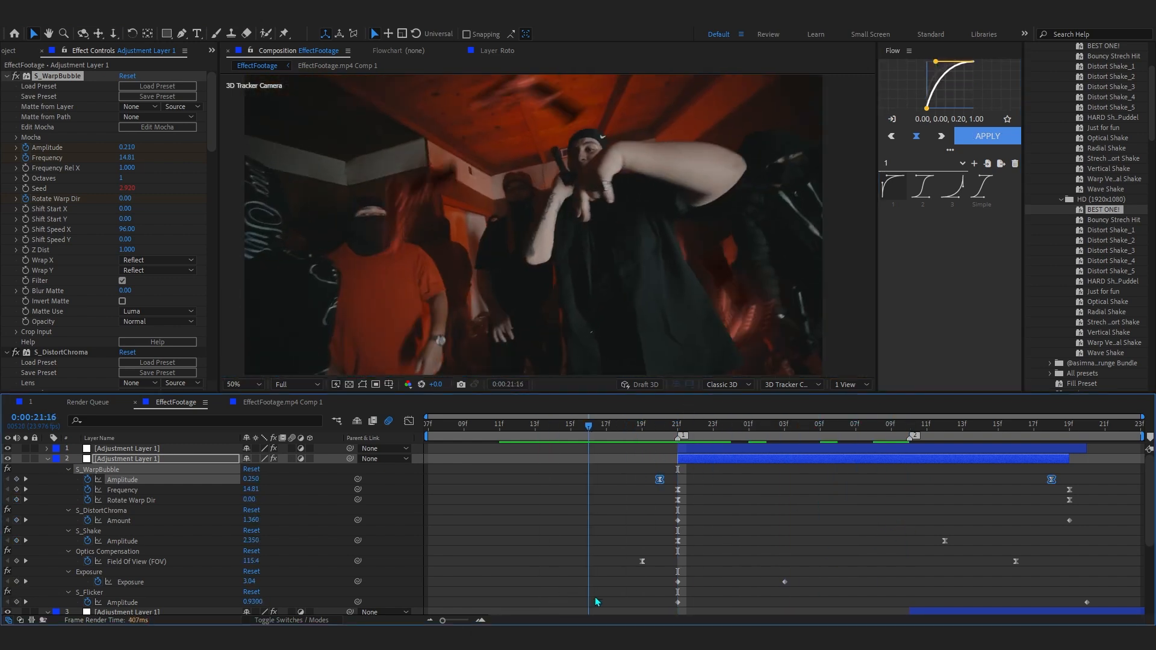
pyautogui.press('space')
# Set the S_DistortChroma Amount at 0:00:21:21 to -1 and ease its keyframes with the 0.00, 0.00, 0.20, 1.00 curve
pyautogui.click(127, 521)
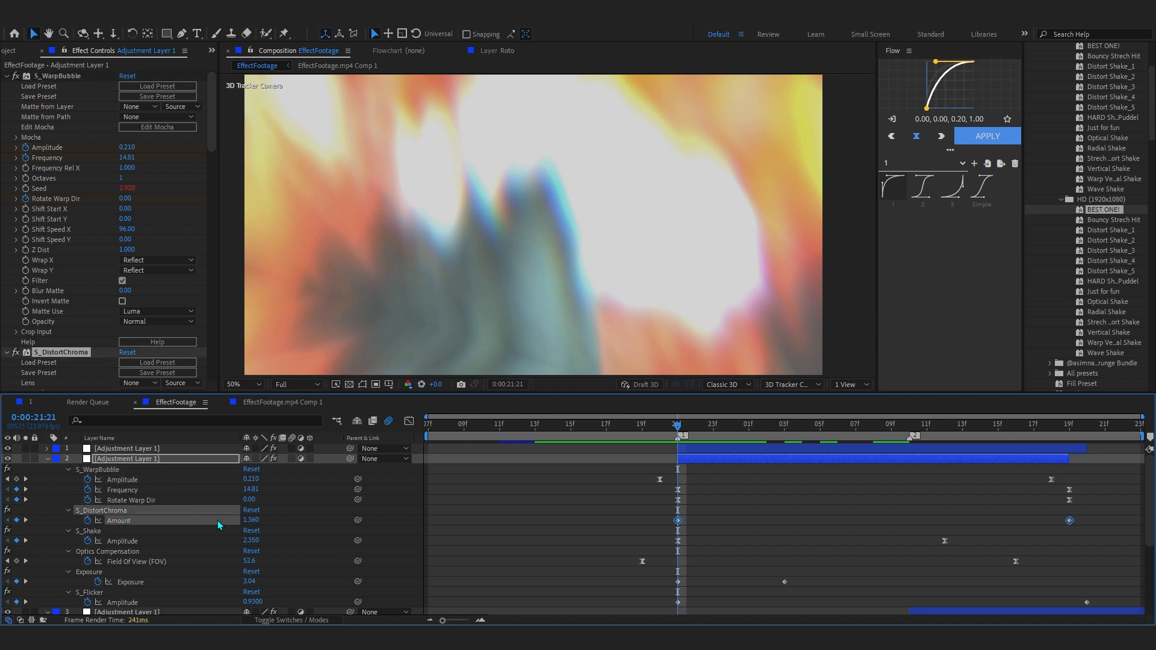
pyautogui.write('-1')
pyautogui.press('Return')
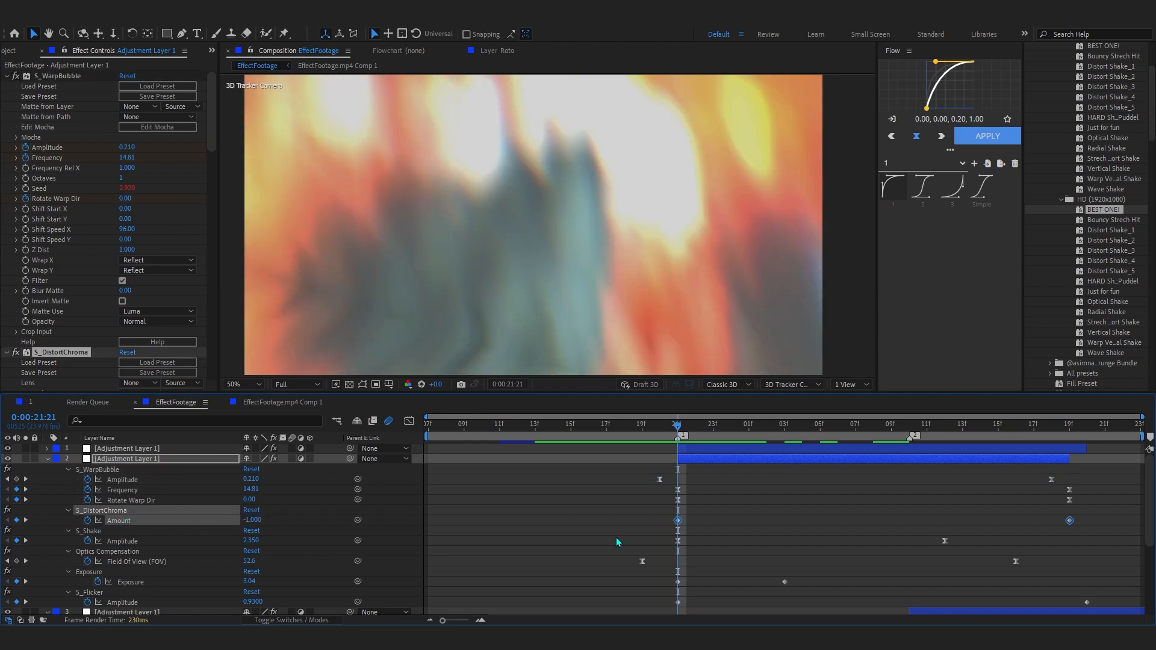
pyautogui.click(985, 138)
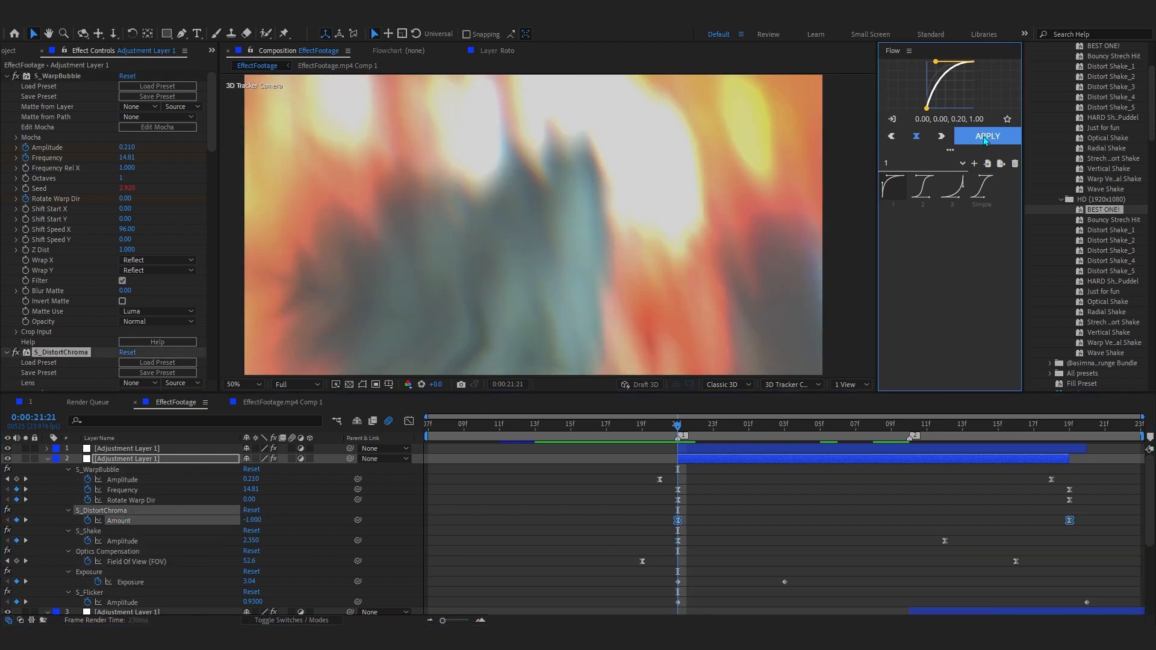
pyautogui.click(825, 464)
pyautogui.press('space')
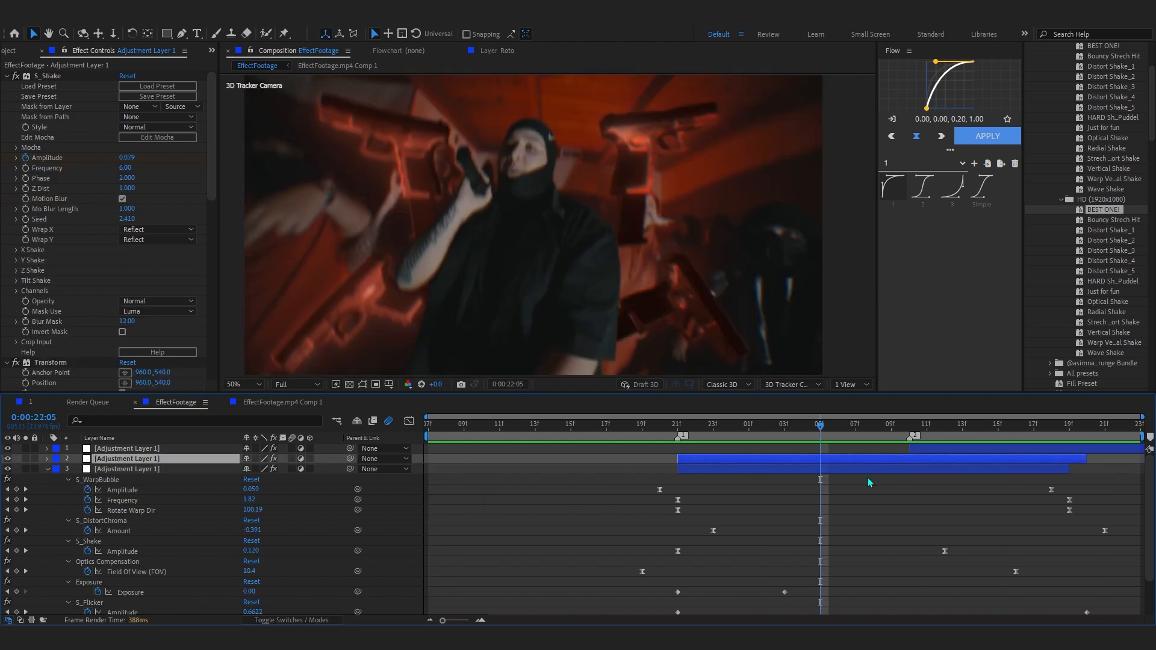
# Duplicate the Wiggle Shake adjustment layer, start the copy at the second marker at 0:00:22:10, and play back the result
pyautogui.click(835, 481)
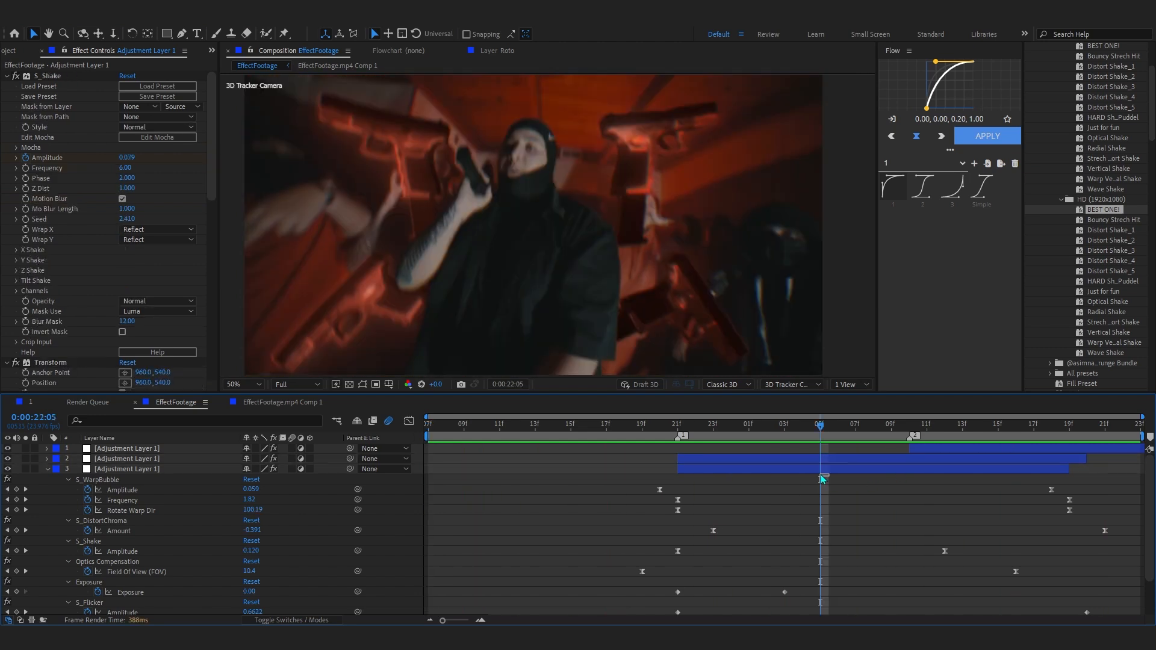
pyautogui.click(817, 473)
pyautogui.hotkey('ctrl', 'd')
pyautogui.moveTo(709, 474); pyautogui.dragTo(941, 474)
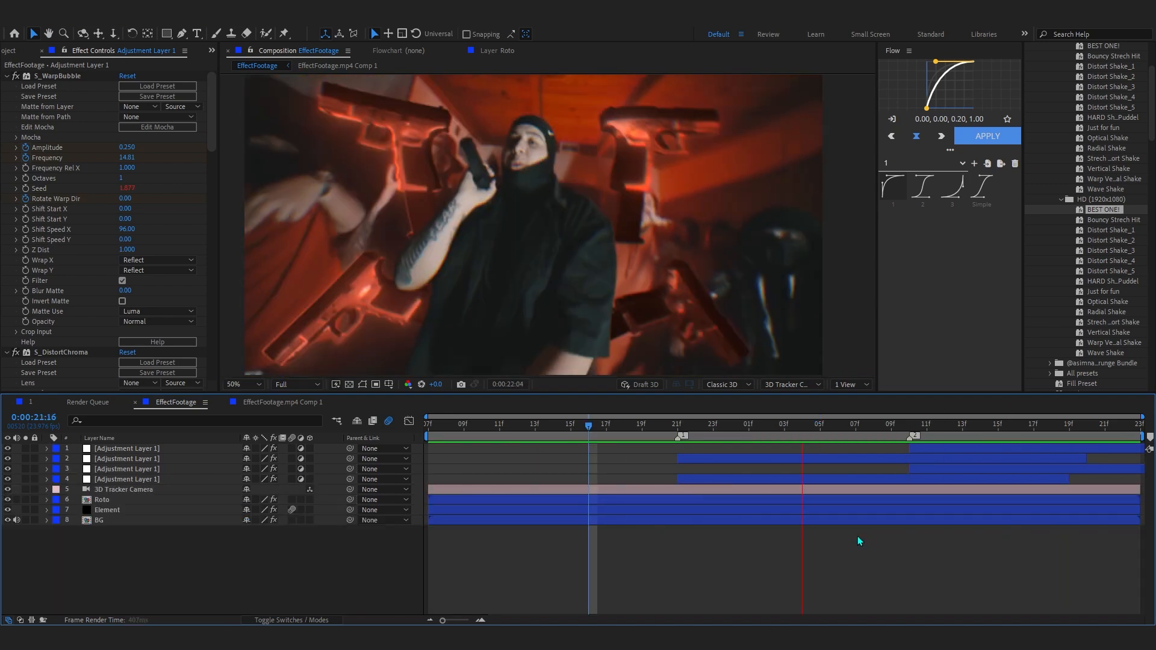
pyautogui.press('space')
pyautogui.moveTo(839, 501); pyautogui.dragTo(978, 521)
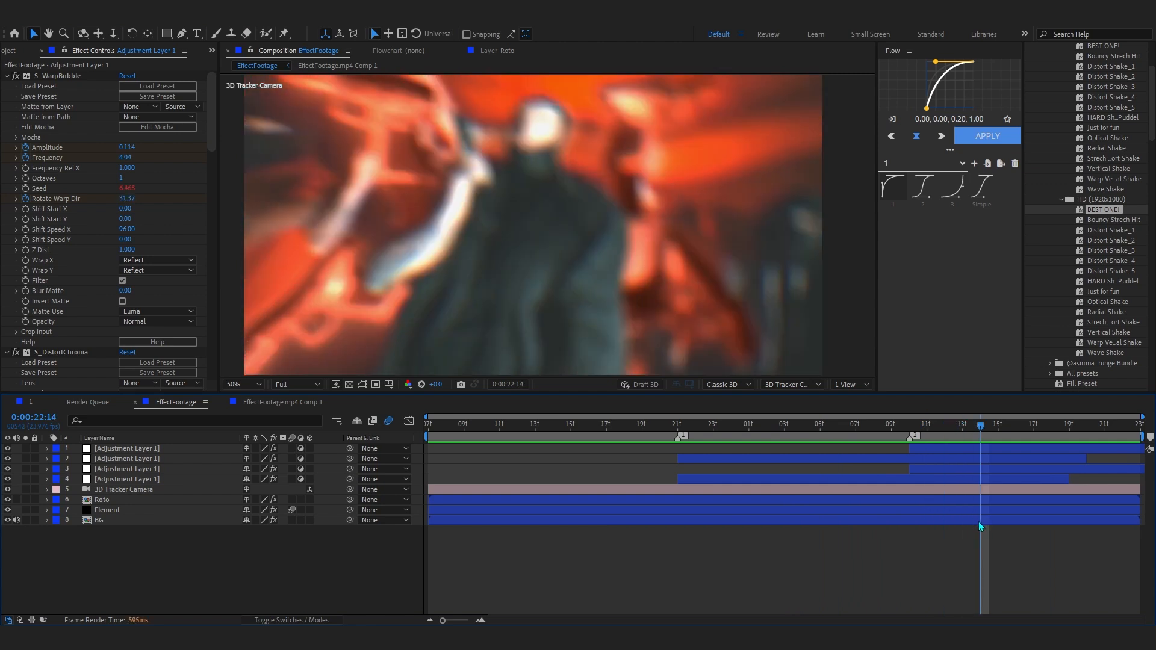
pyautogui.press('space')
# Shift the second Wiggle Shake's final S_WarpBubble Frequency and Rotate Warp Dir keyframes earlier to 0:00:22:23, with the layer starting at 0:00:22:10
pyautogui.moveTo(1062, 470); pyautogui.dragTo(891, 481)
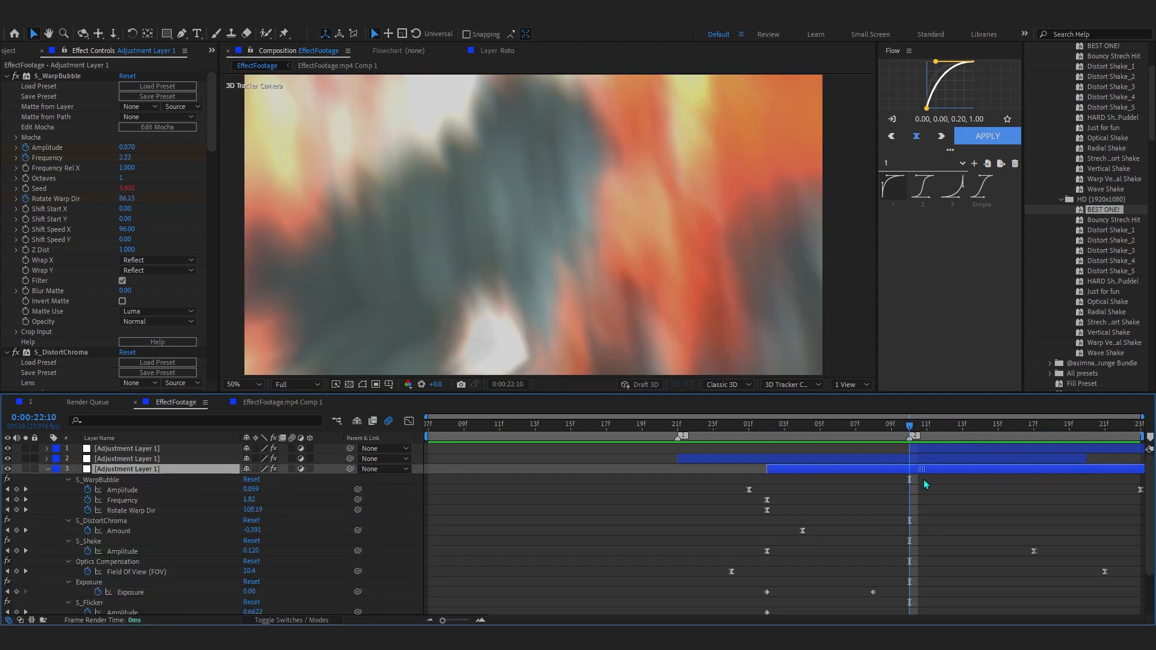
pyautogui.moveTo(1141, 501); pyautogui.dragTo(561, 517)
pyautogui.moveTo(1124, 499); pyautogui.dragTo(969, 523)
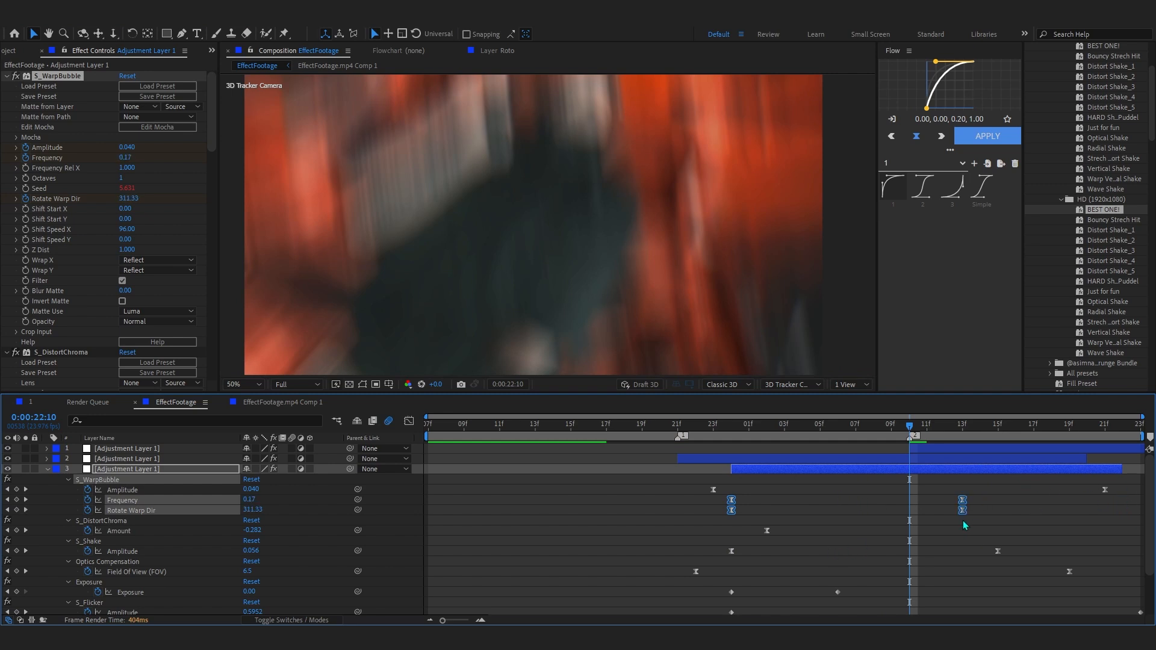
pyautogui.moveTo(901, 471); pyautogui.dragTo(1074, 460)
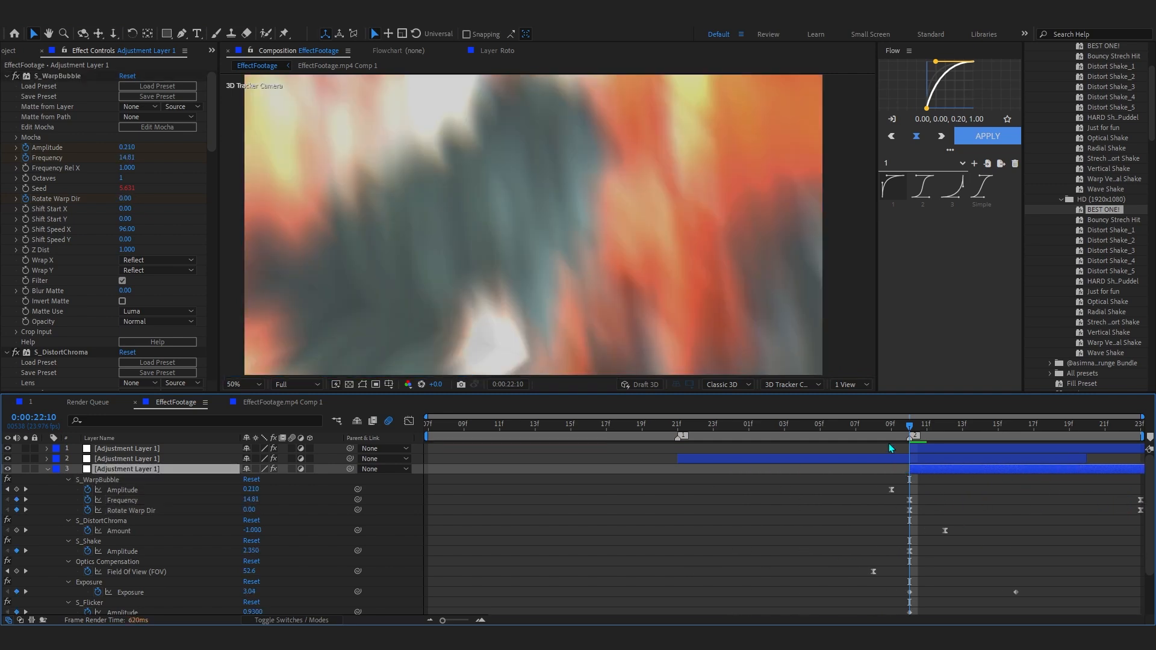
# Adjust the second Wiggle Shake's S_DistortChroma Amount at 0:00:22:12 and play back both shakes
pyautogui.click(944, 425)
pyautogui.moveTo(252, 530); pyautogui.dragTo(248, 530)
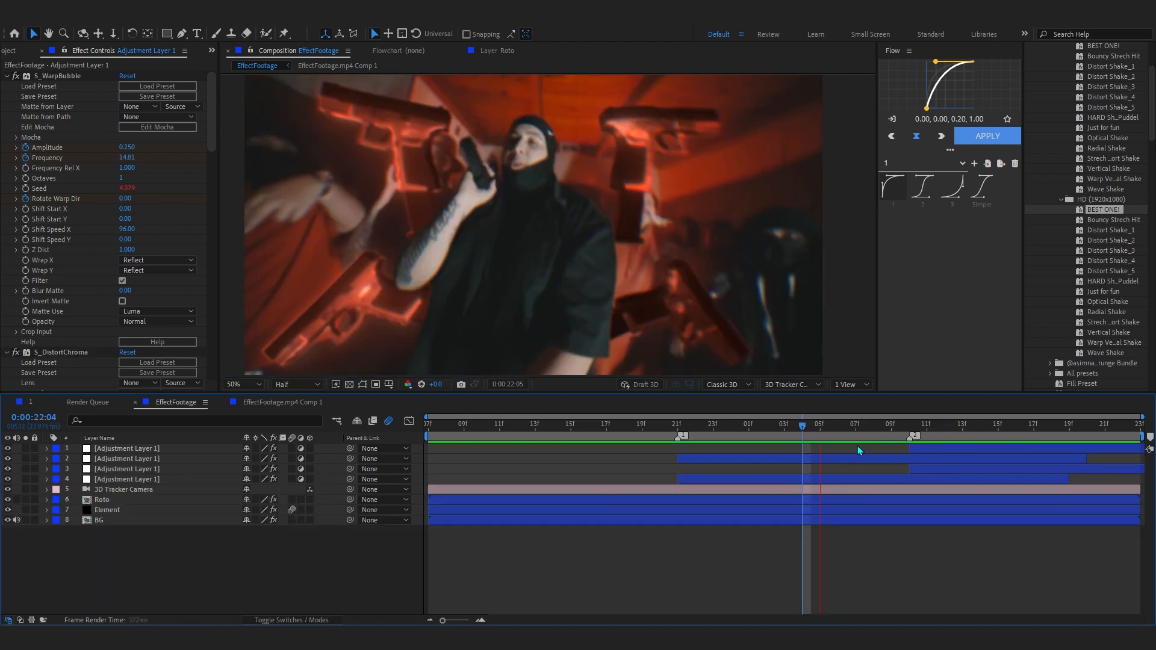
pyautogui.press('space')
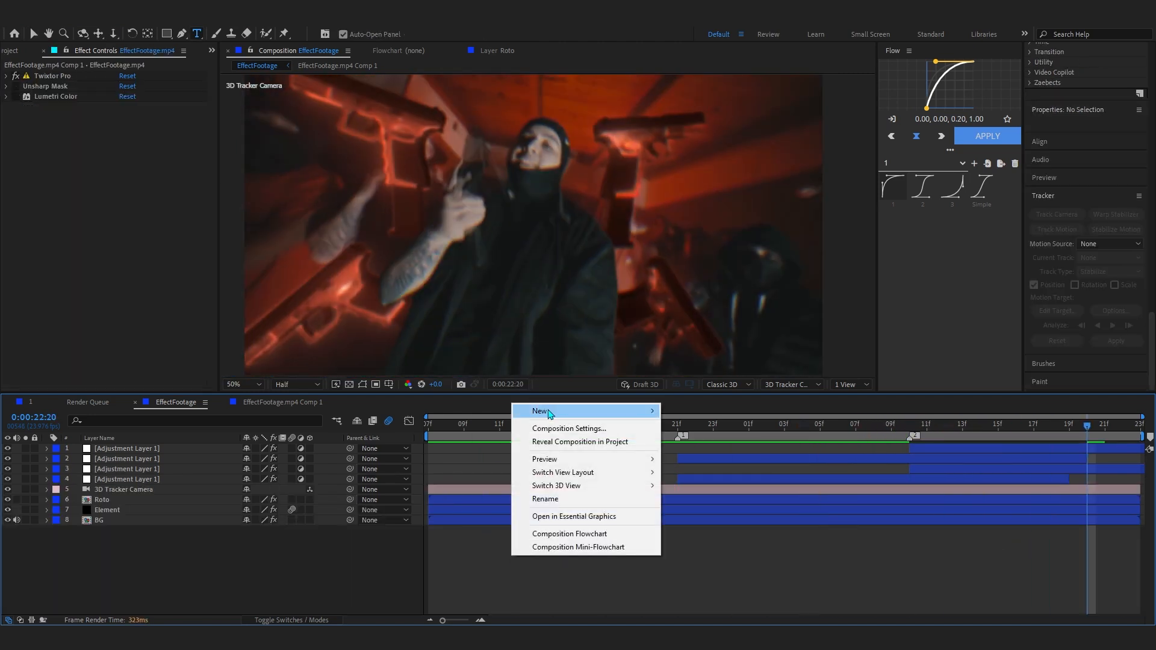
# Create a text layer reading "30 STICKS" in the YouMurderer BB font
pyautogui.moveTo(554, 414)
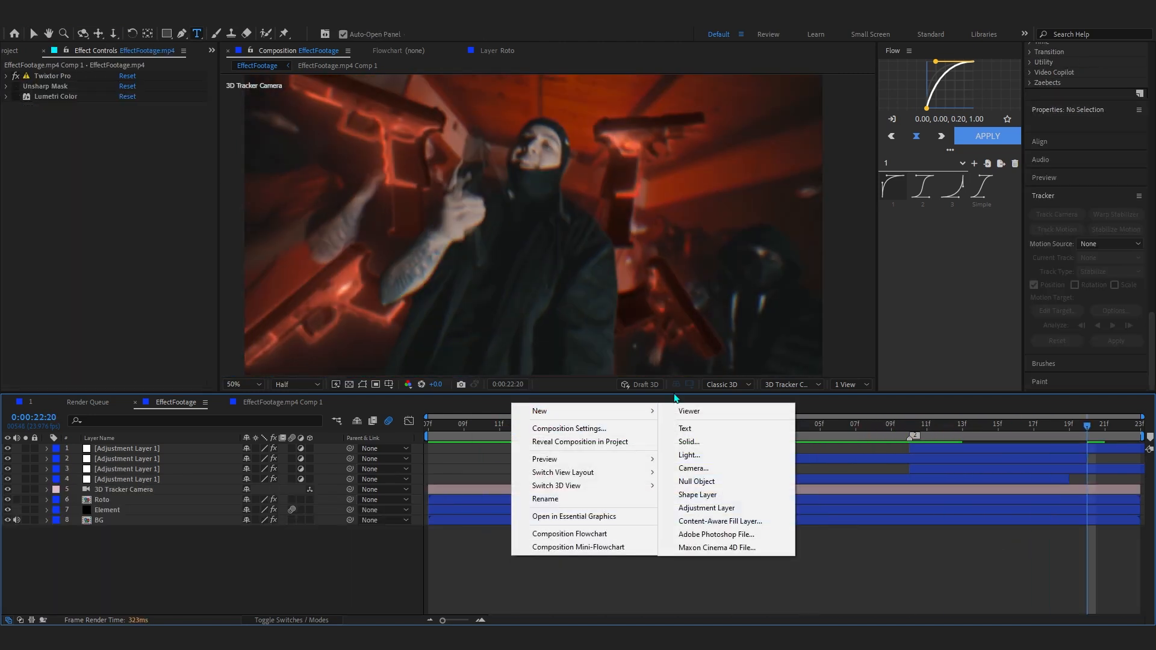
pyautogui.click(706, 432)
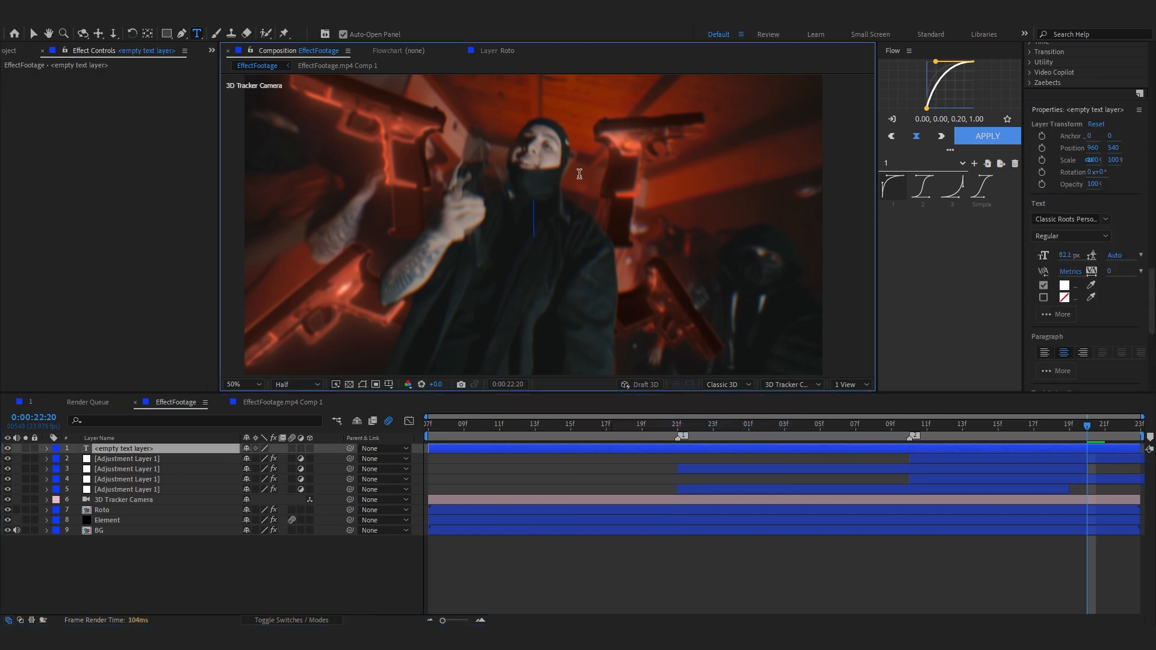
pyautogui.write('30')
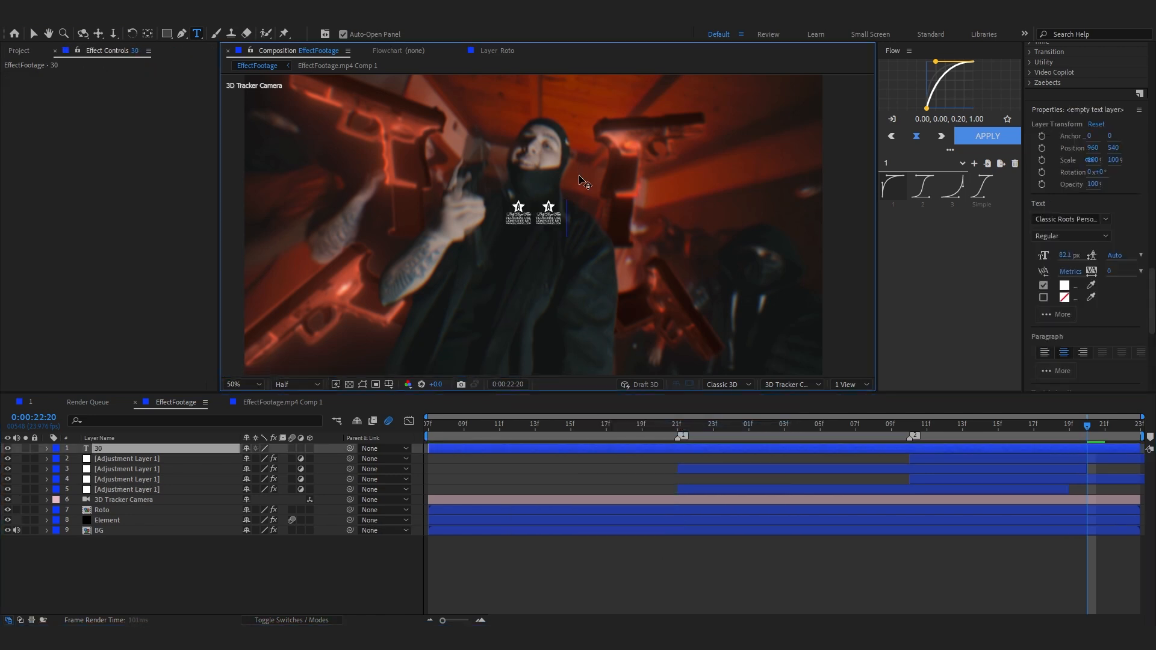
pyautogui.press('BackSpace')
pyautogui.press('BackSpace')
pyautogui.click(1065, 219)
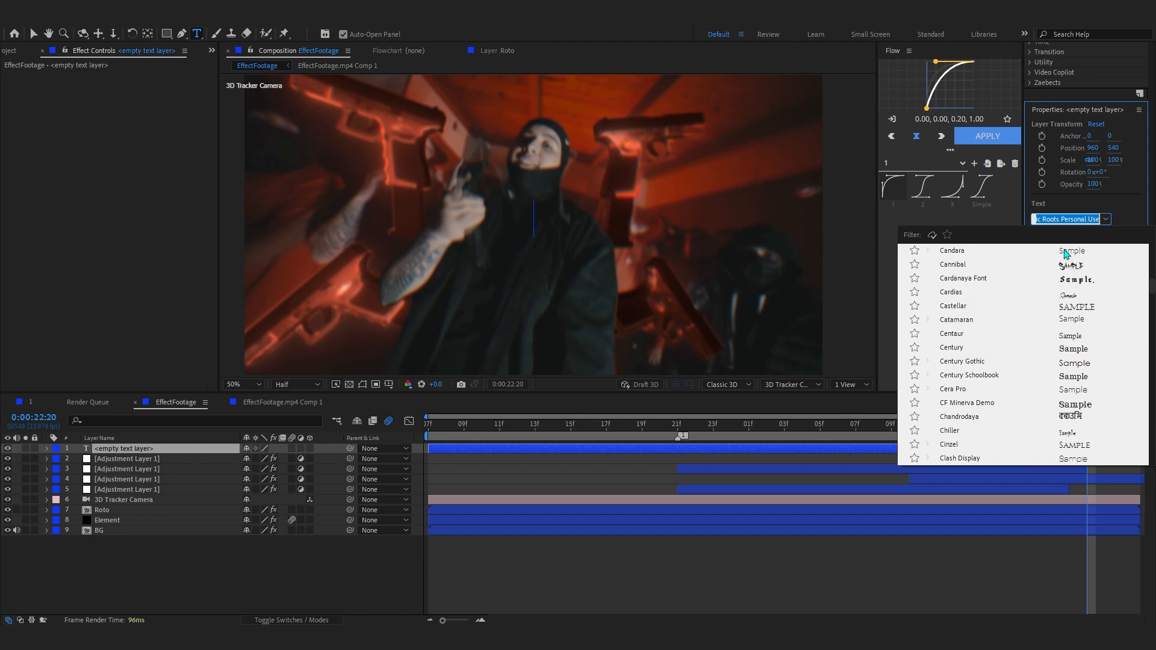
pyautogui.write('you')
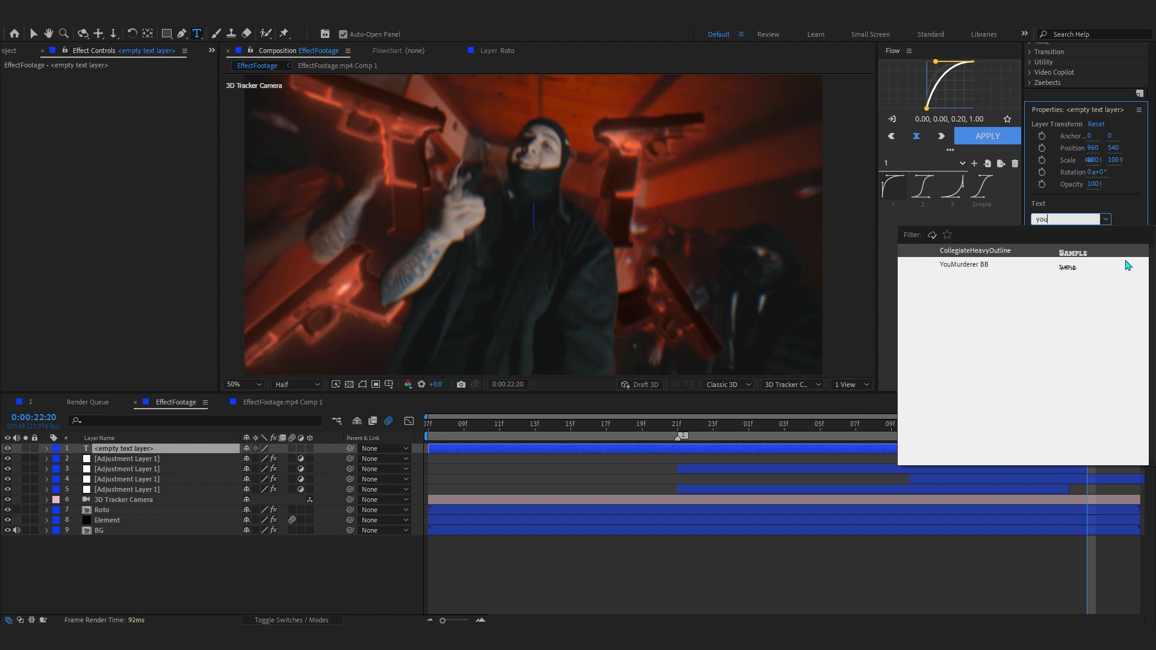
pyautogui.click(1077, 268)
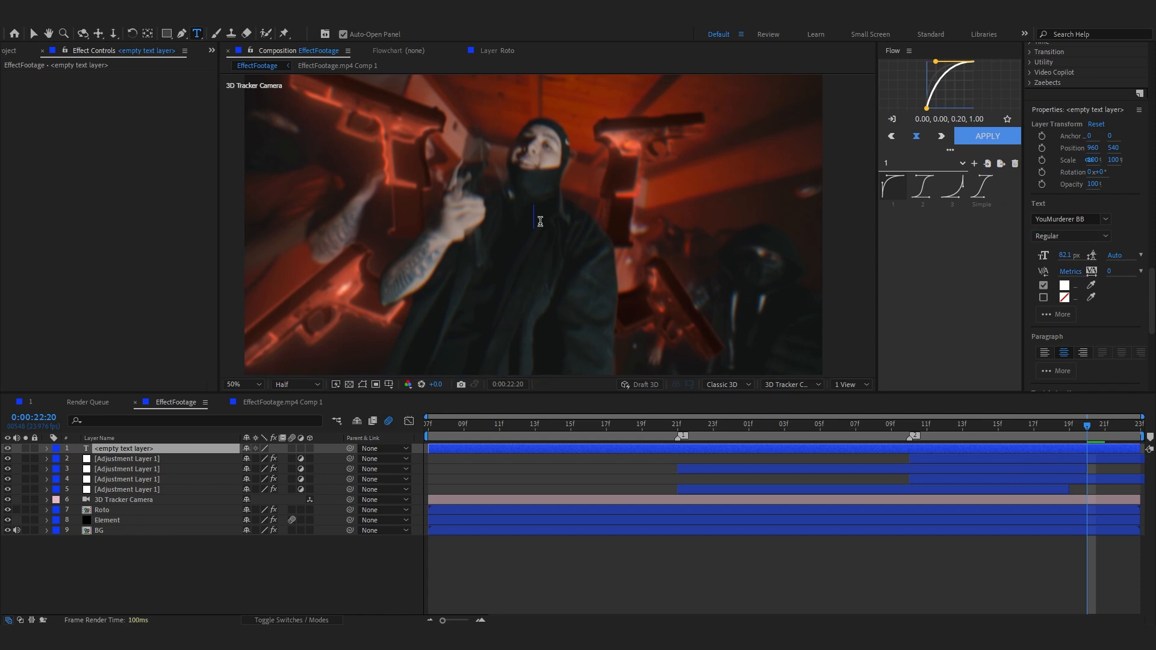
pyautogui.write('30')
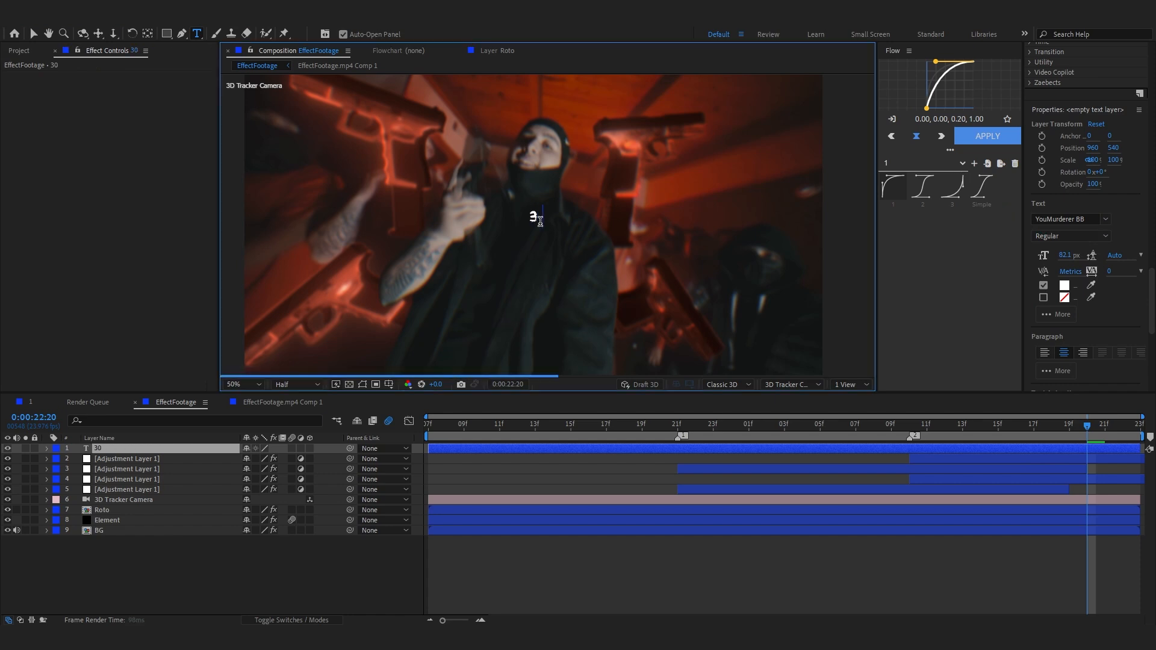
pyautogui.write(' STICKS')
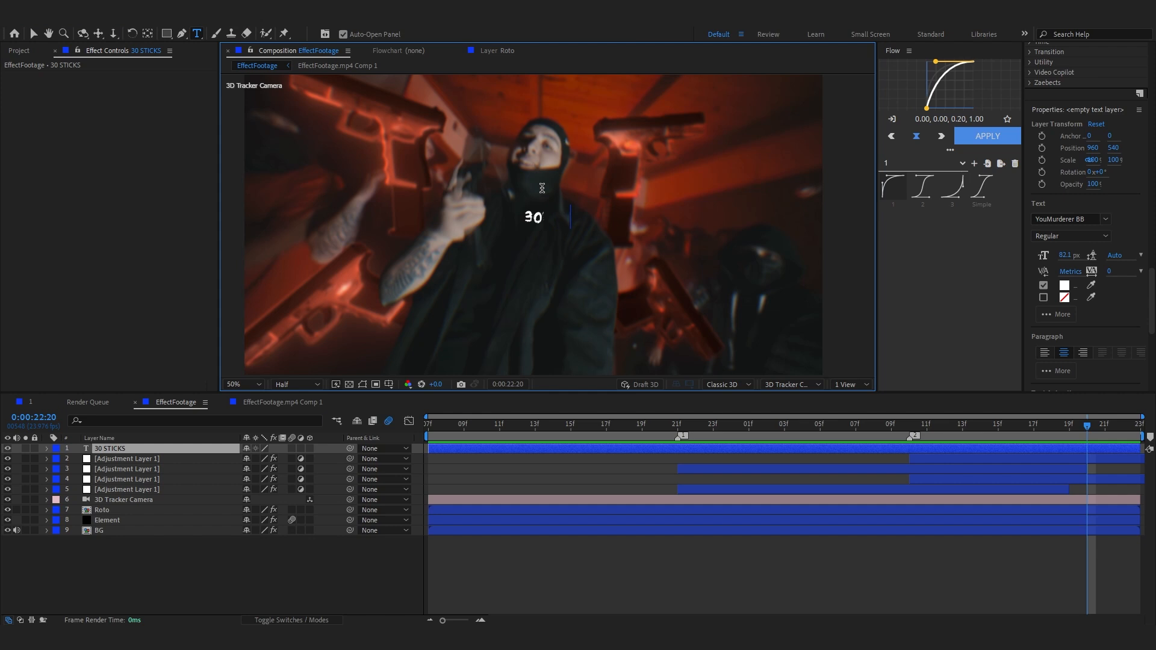
# Scale the "30 STICKS" text to 620% and move it down to position 960, 720
pyautogui.click(171, 447)
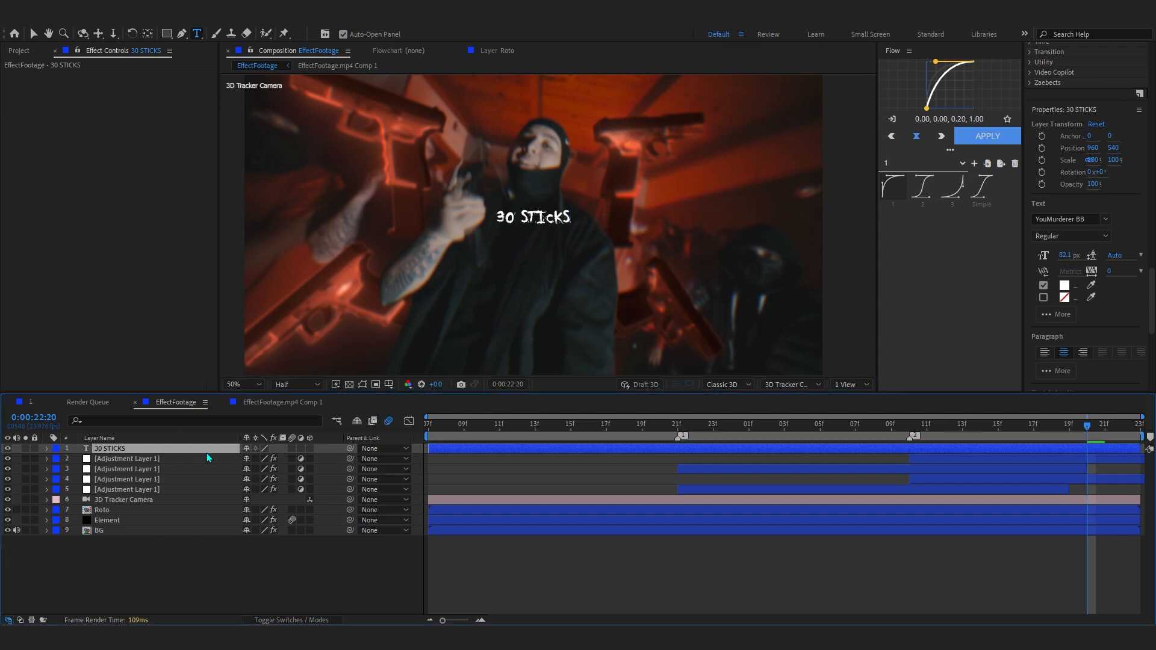
pyautogui.press('s')
pyautogui.moveTo(261, 458); pyautogui.dragTo(600, 490)
pyautogui.press('v')
pyautogui.moveTo(623, 199); pyautogui.dragTo(624, 255)
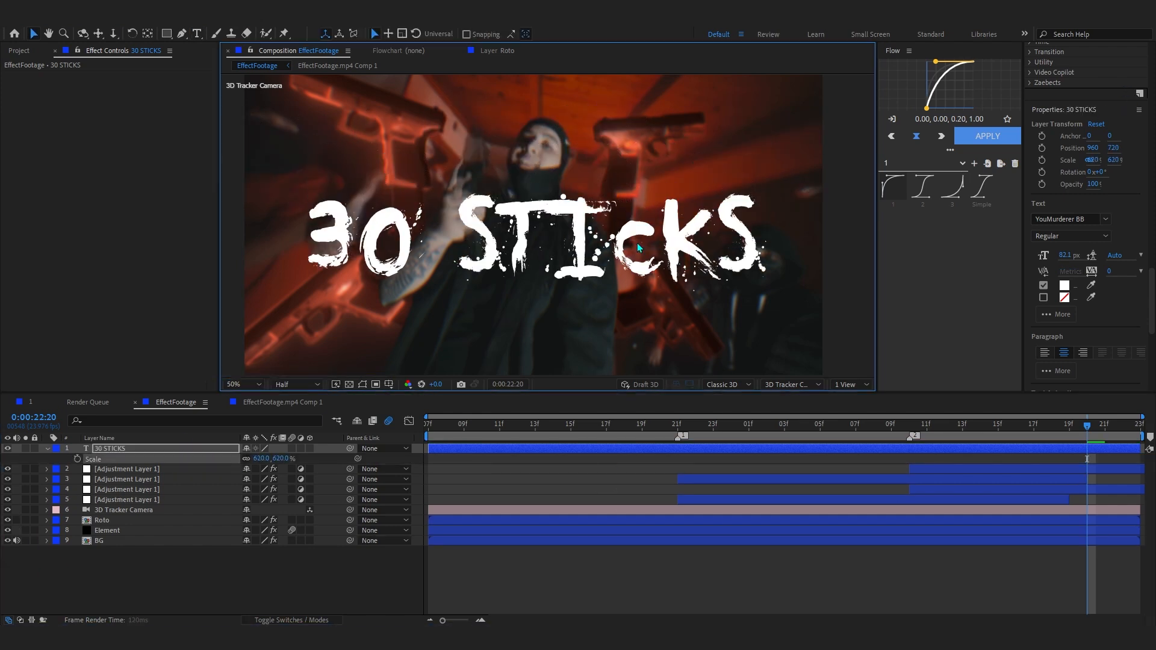
# Center the "30 STICKS" text horizontally and vertically in the composition with Align
pyautogui.scroll(15, 1104, 86)
pyautogui.scroll(10, 1099, 85)
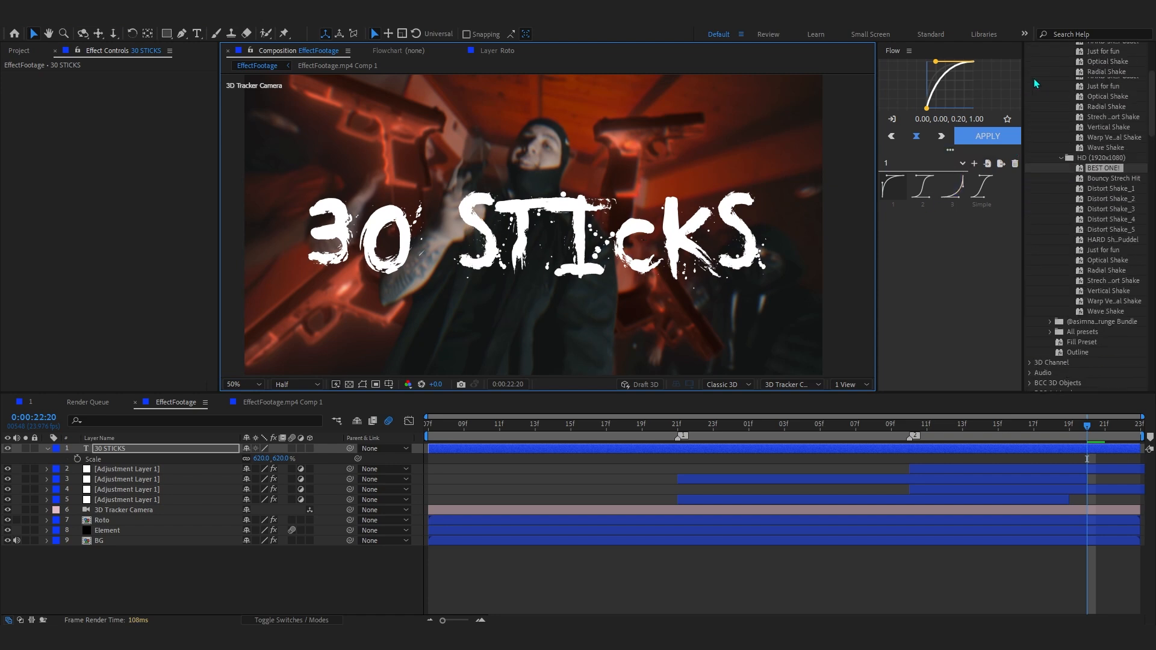
pyautogui.moveTo(1021, 80); pyautogui.dragTo(979, 84)
pyautogui.click(1007, 69)
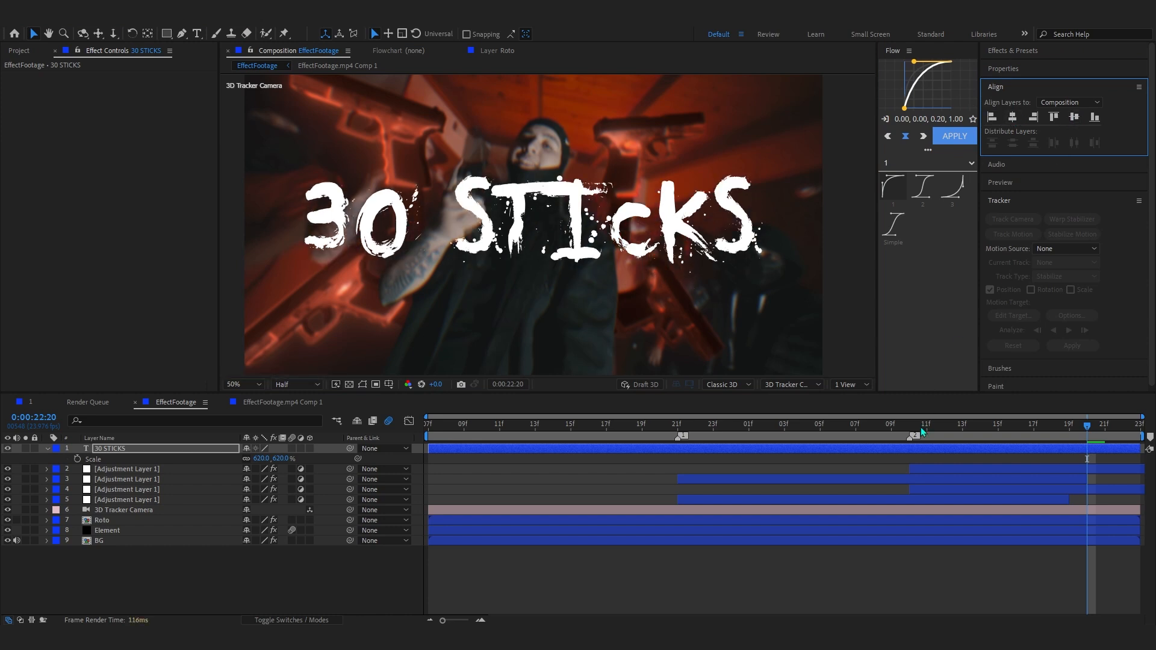
# Trim the "30 STICKS" layer to start at 0:00:22:10 and move it below the top two adjustment layers
pyautogui.click(909, 425)
pyautogui.hotkey('alt', '[')
pyautogui.moveTo(931, 426); pyautogui.dragTo(1086, 426)
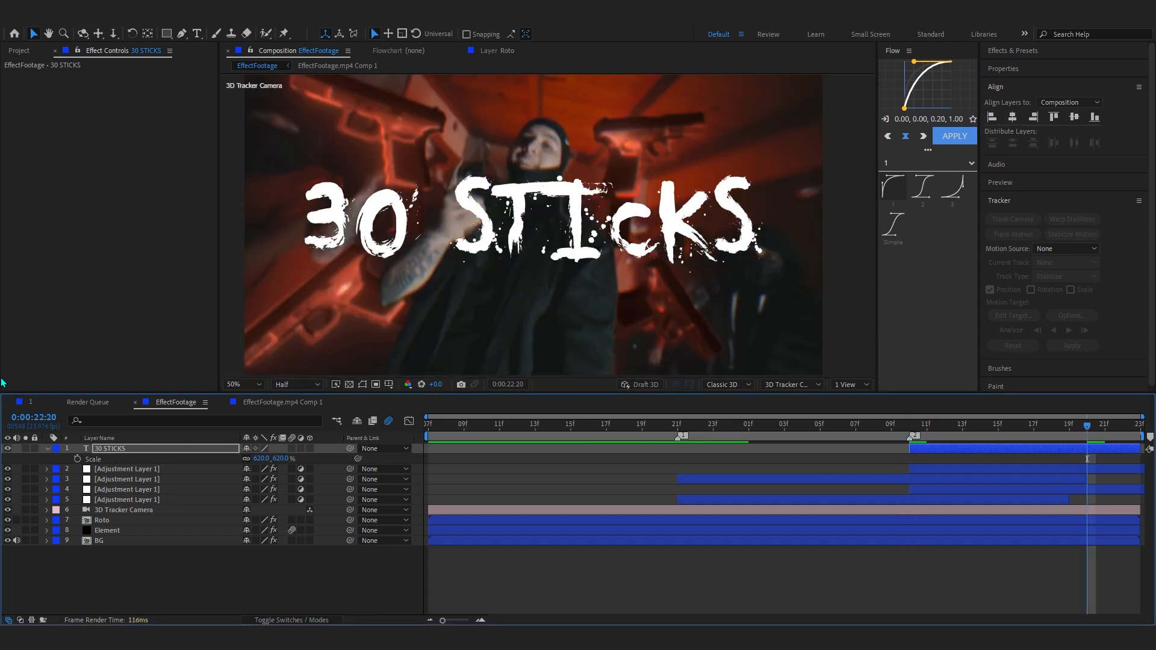
pyautogui.moveTo(115, 450); pyautogui.dragTo(170, 468)
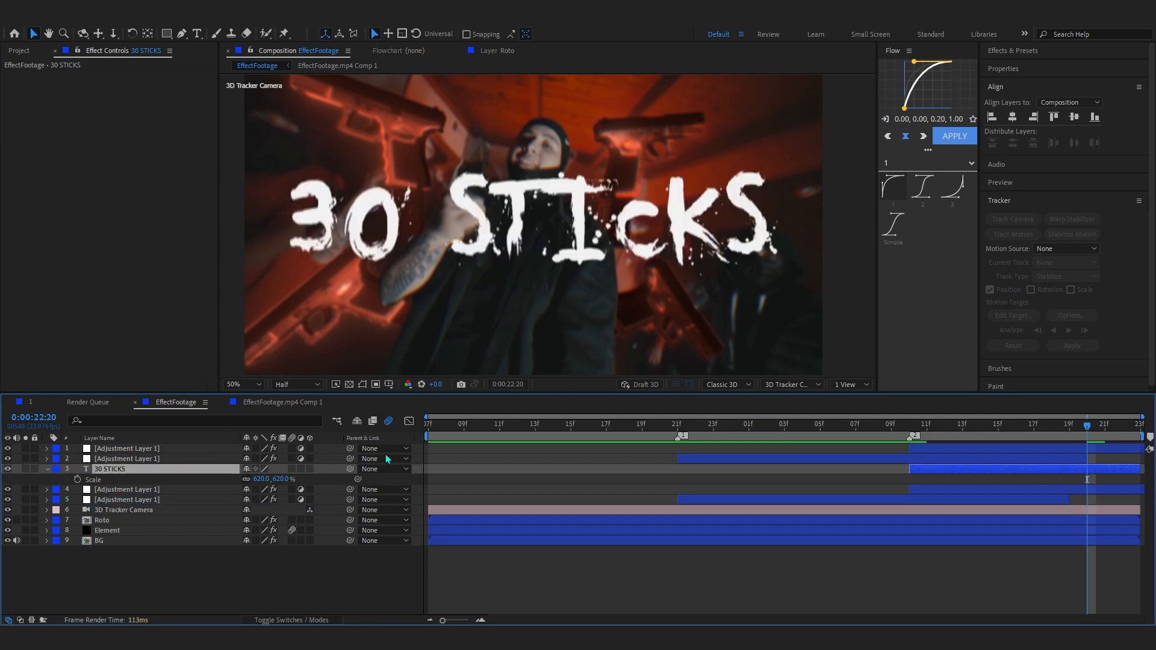
pyautogui.moveTo(886, 435); pyautogui.dragTo(1069, 453)
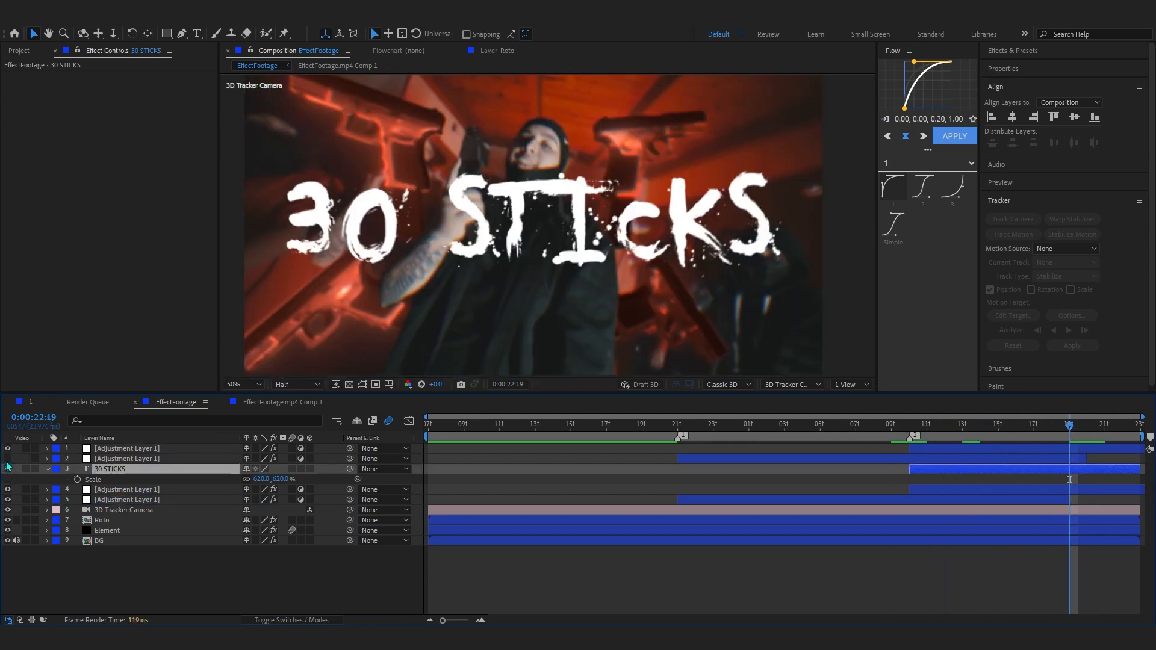
# Hide the adjustment layers above and below the "30 STICKS" layer
pyautogui.click(99, 489)
pyautogui.keyDown('shift'); pyautogui.click(79, 499); pyautogui.keyUp('shift')
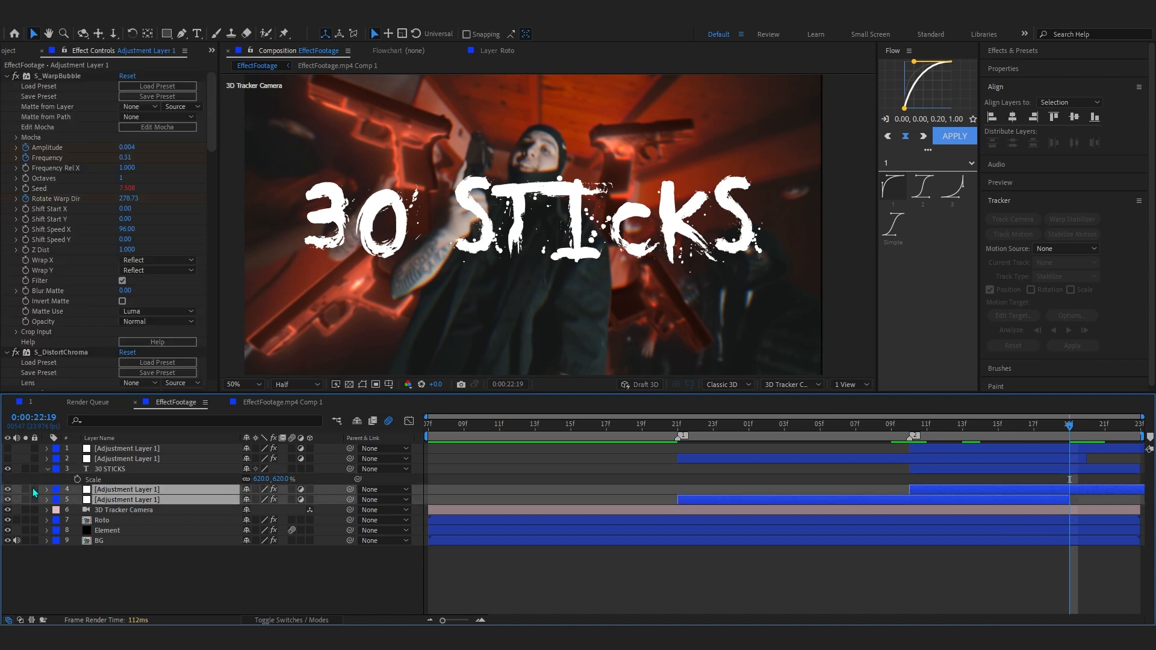
pyautogui.click(7, 491)
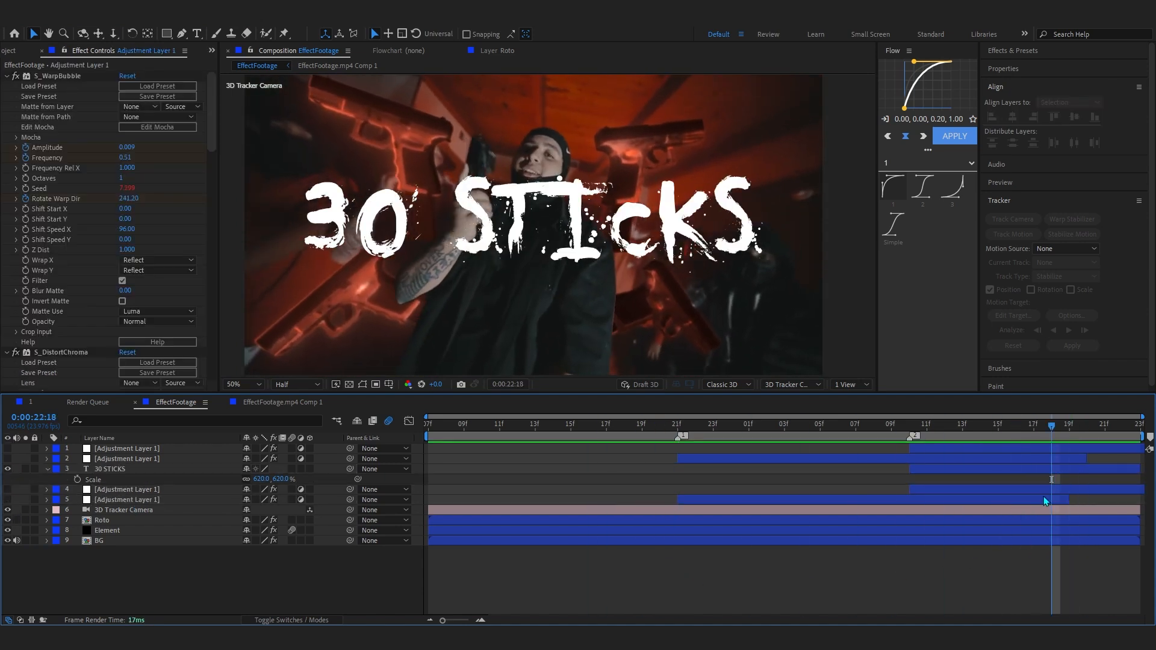
# Set the fill color of the "30 STICKS" text to red FF0C00
pyautogui.click(982, 460)
pyautogui.click(982, 468)
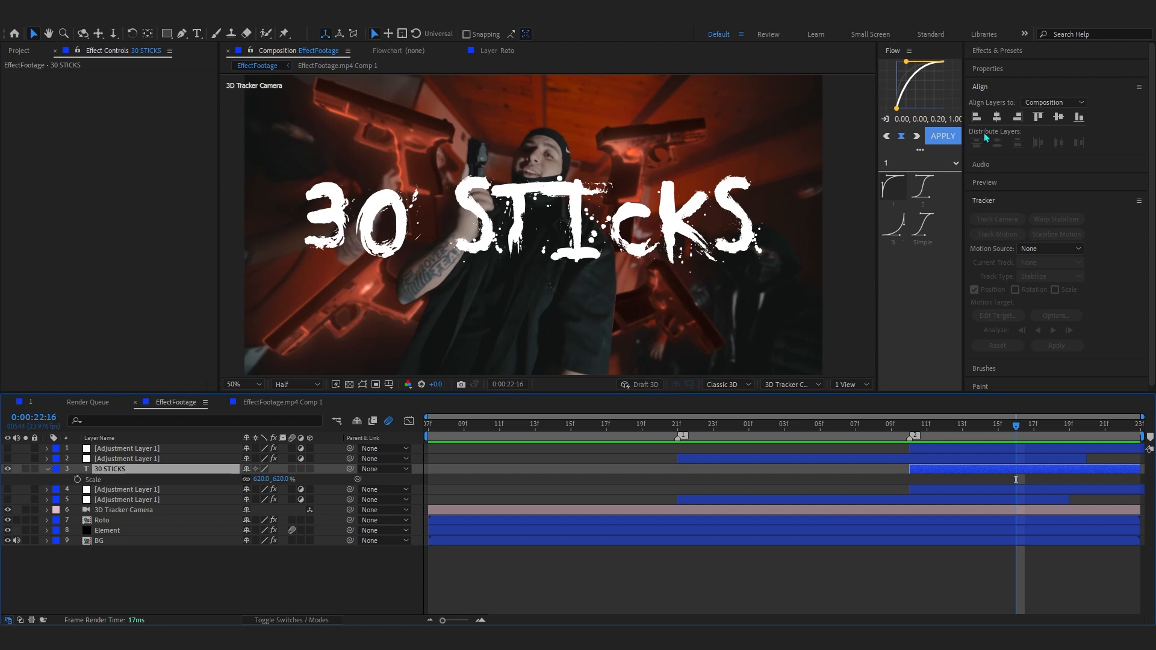
pyautogui.click(1004, 246)
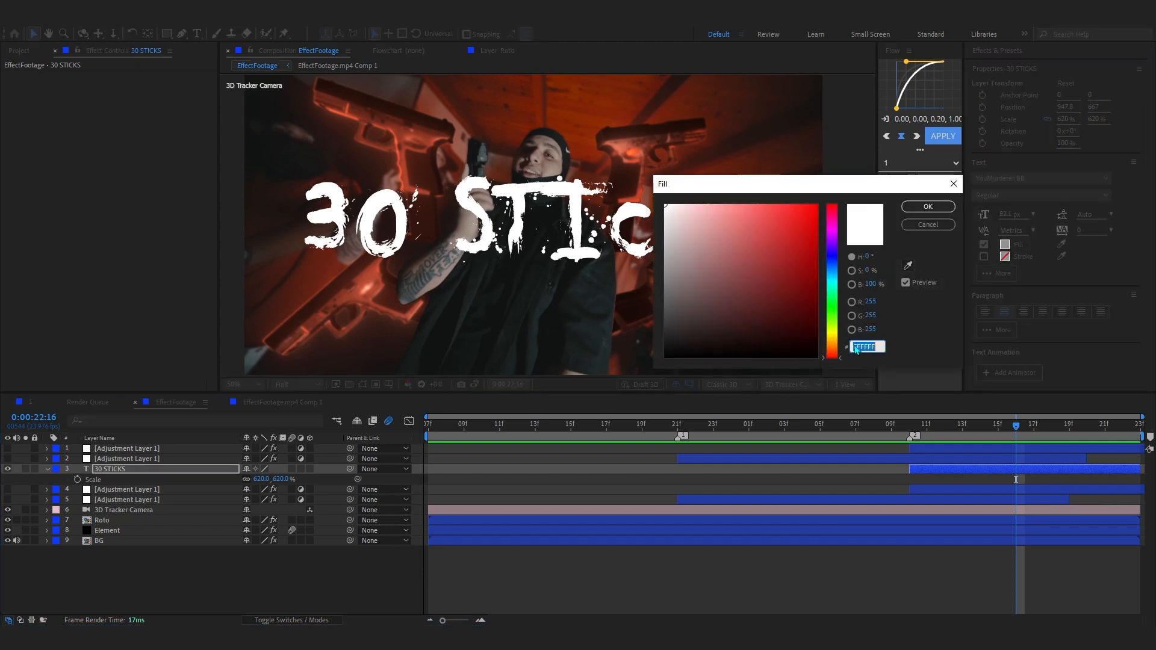
pyautogui.moveTo(793, 255); pyautogui.dragTo(874, 111)
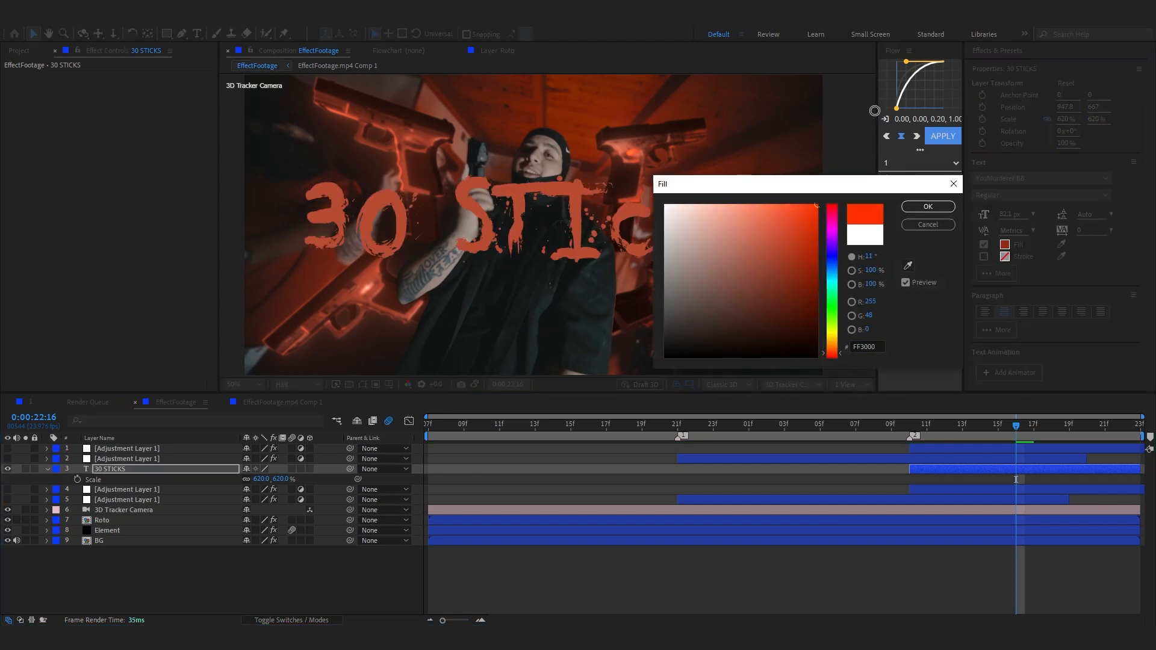
pyautogui.moveTo(840, 351); pyautogui.dragTo(862, 361)
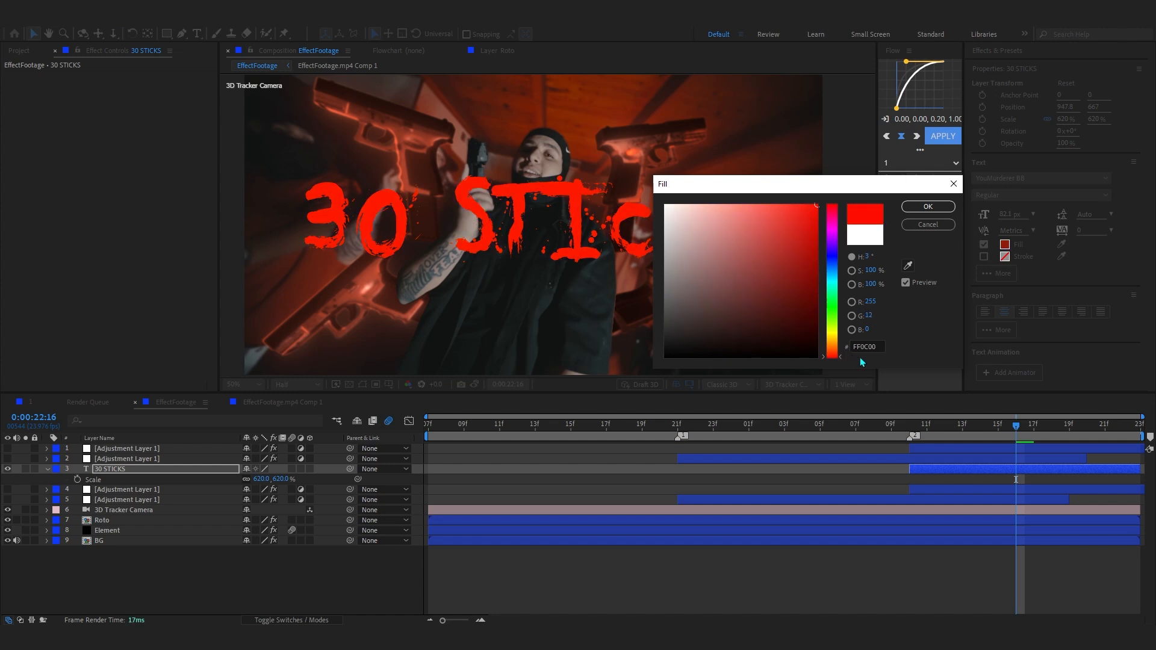
pyautogui.click(914, 209)
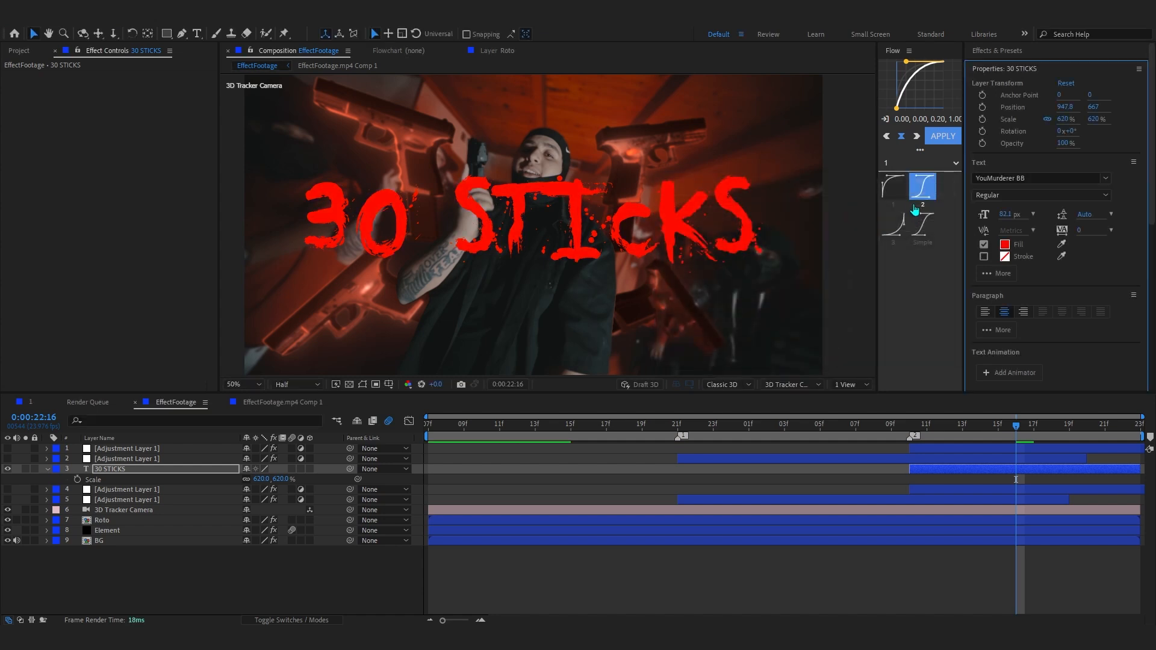
# Apply CC Light Sweep to the "30 STICKS" text with Width 430 and Edge Intensity 6
pyautogui.hotkey('ctrl', 'space')
pyautogui.write('cc light')
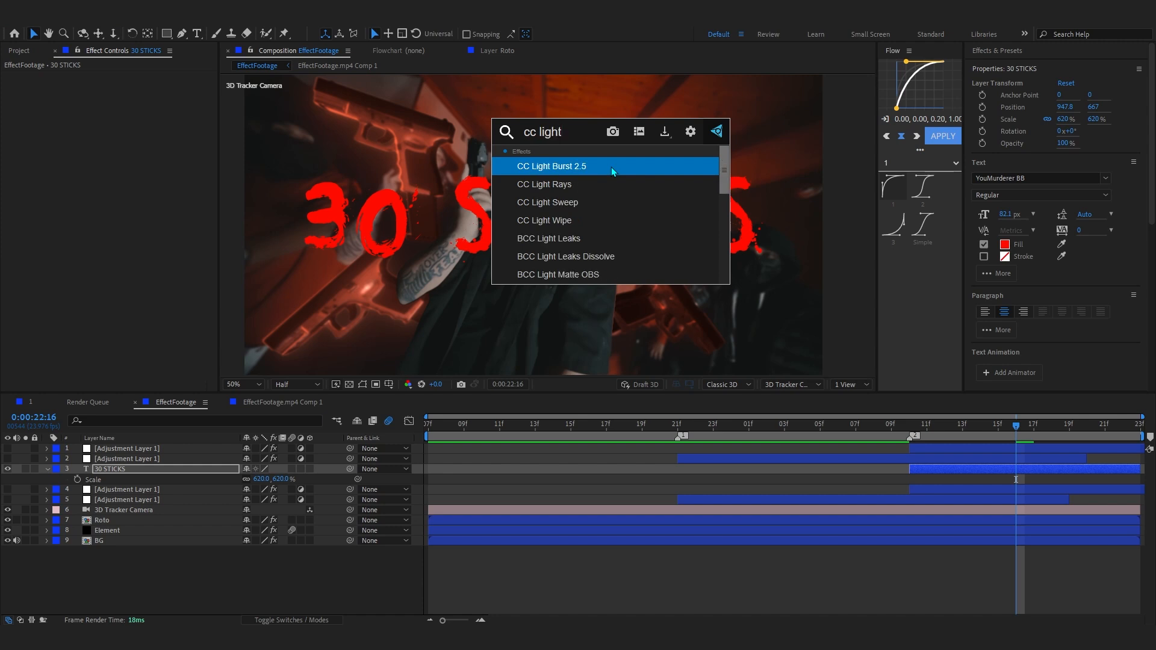
pyautogui.click(613, 204)
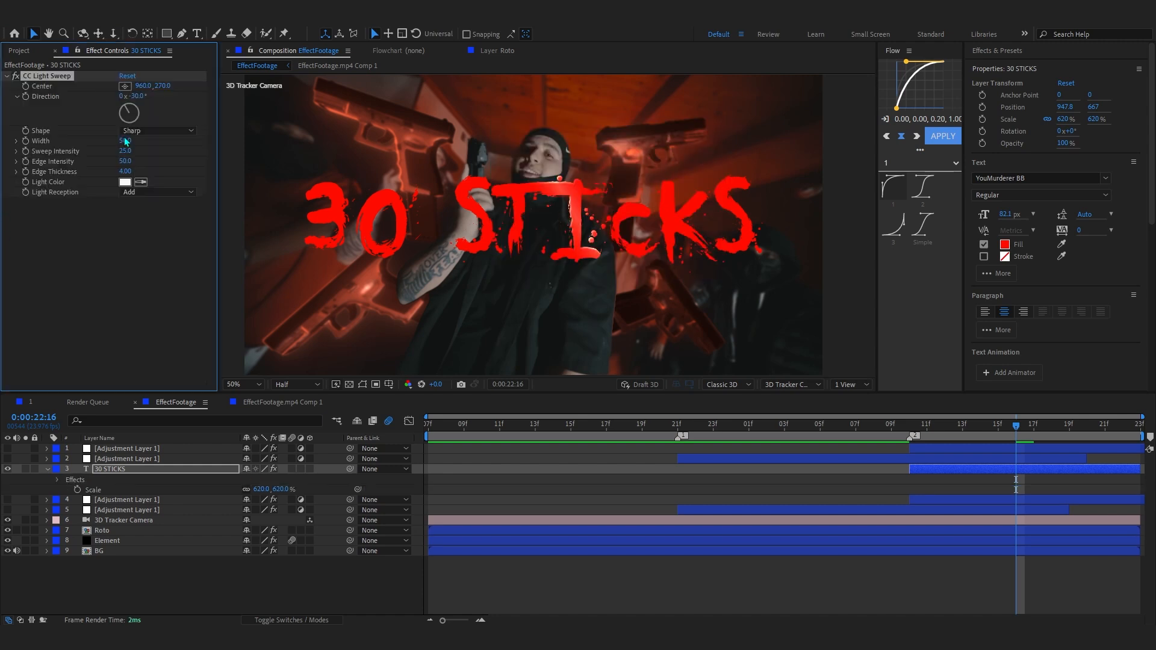
pyautogui.moveTo(125, 142); pyautogui.dragTo(316, 148)
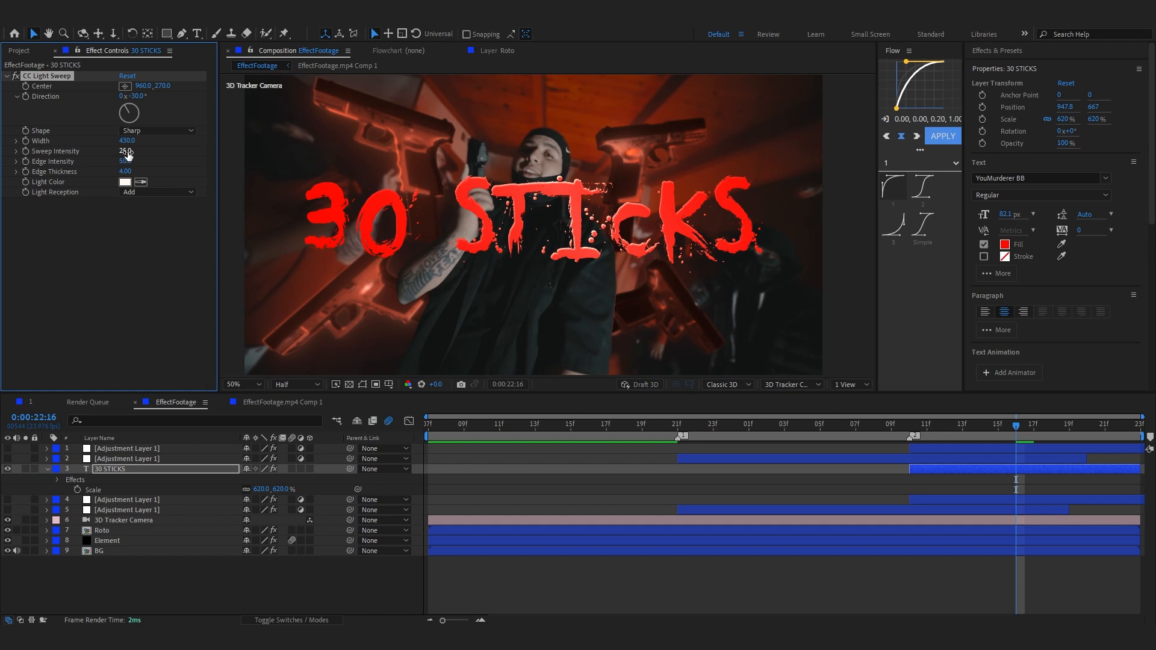
pyautogui.moveTo(125, 161); pyautogui.dragTo(39, 161)
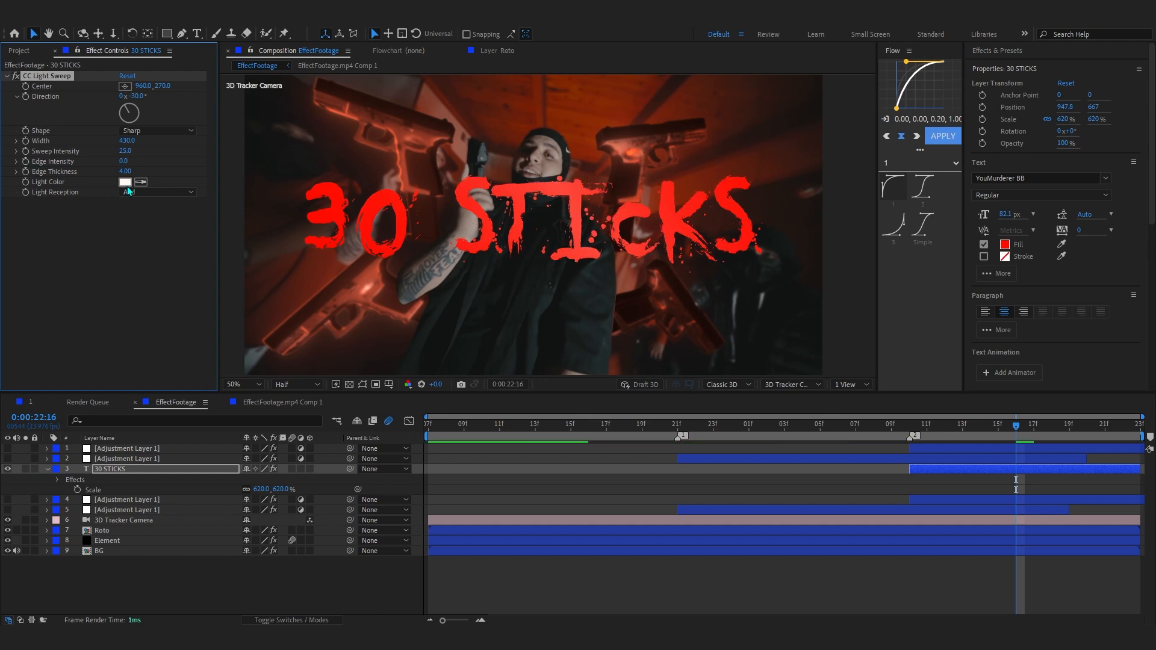
pyautogui.moveTo(124, 164); pyautogui.dragTo(128, 164)
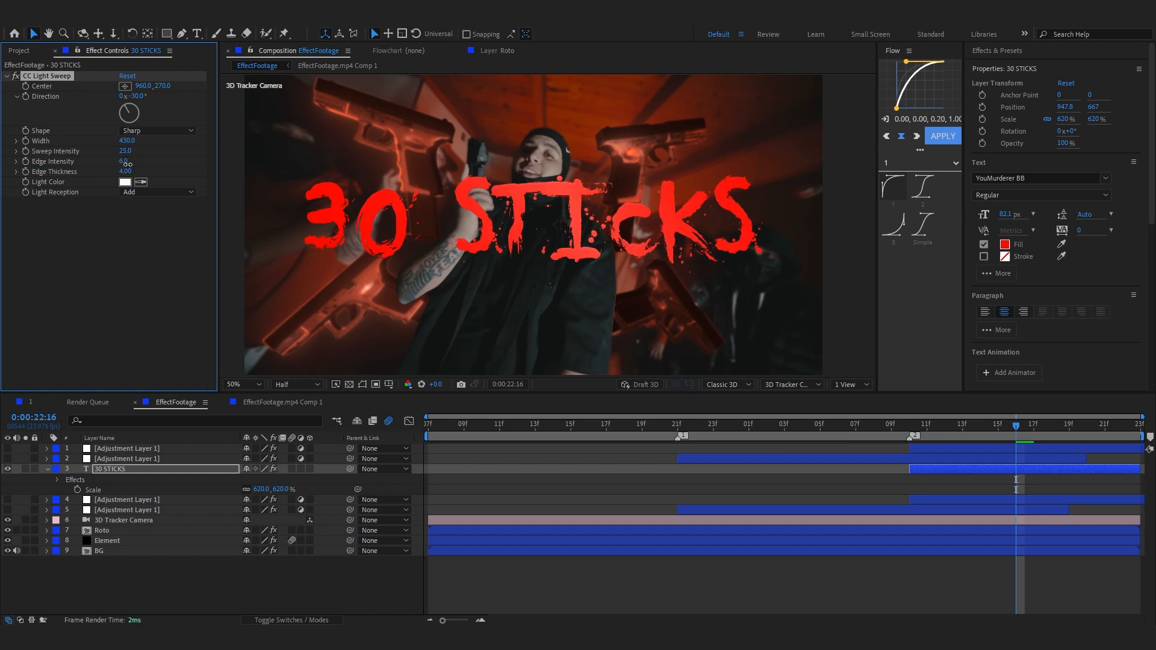
# Set the CC Light Sweep's Light Color to a fully saturated bright orange
pyautogui.click(125, 182)
pyautogui.moveTo(841, 363); pyautogui.dragTo(819, 350)
pyautogui.moveTo(775, 314); pyautogui.dragTo(818, 204)
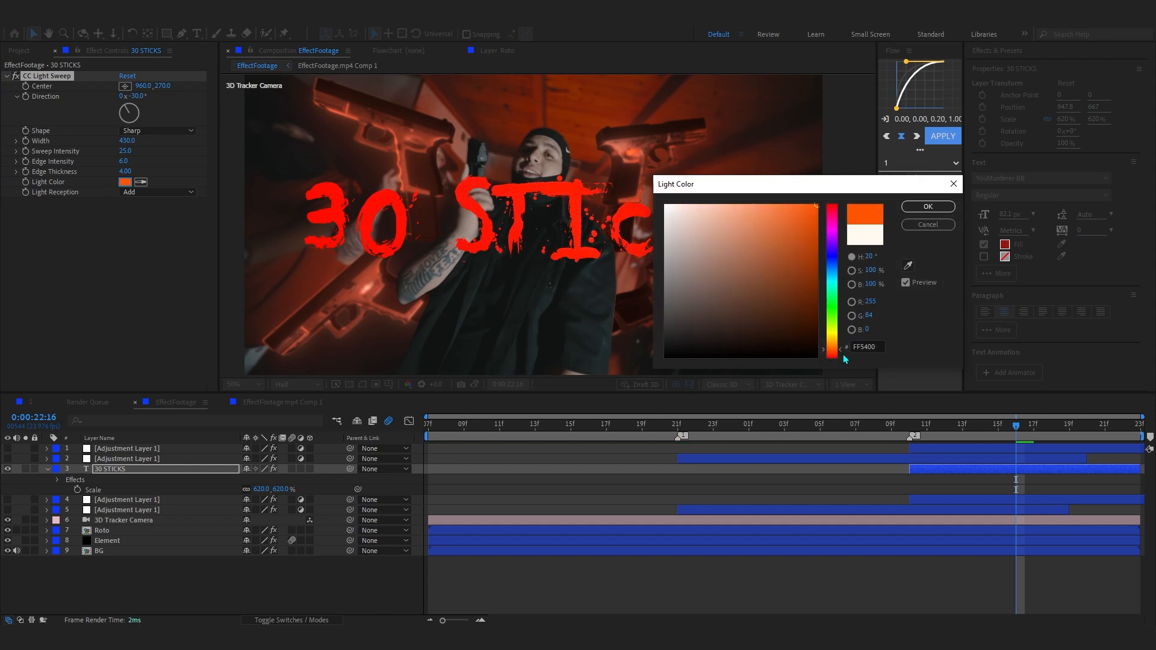
pyautogui.moveTo(841, 351); pyautogui.dragTo(823, 342)
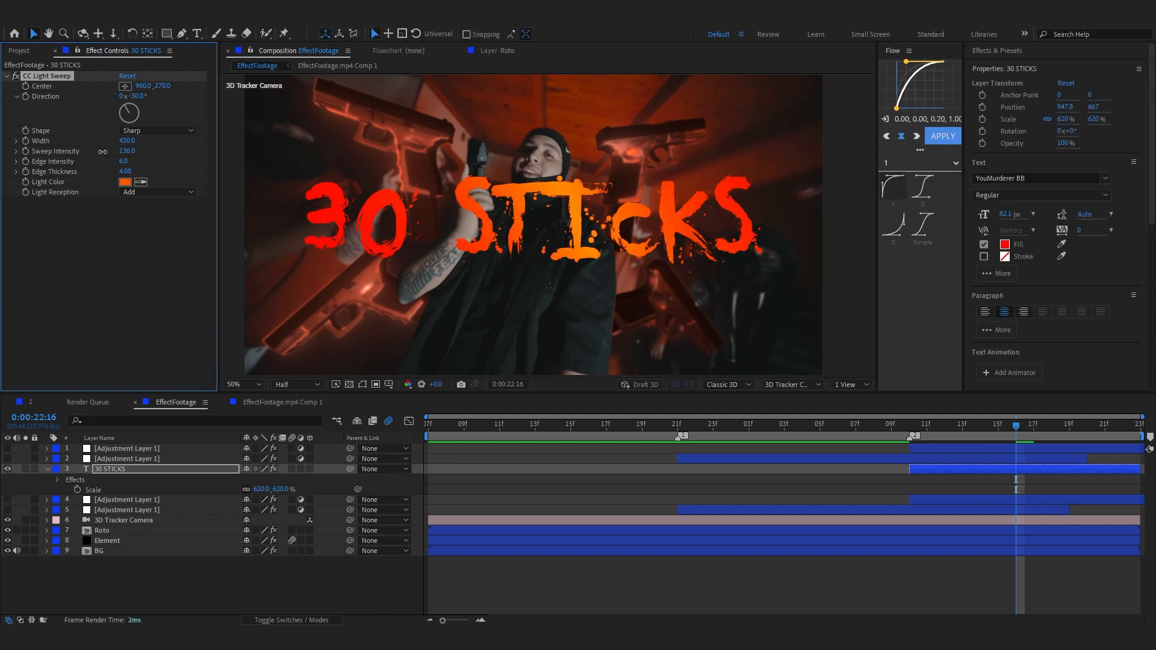
# Raise the light sweep's Sweep Intensity to 164 and move its Center to about 846, 302
pyautogui.moveTo(121, 152); pyautogui.dragTo(125, 151)
pyautogui.click(364, 388)
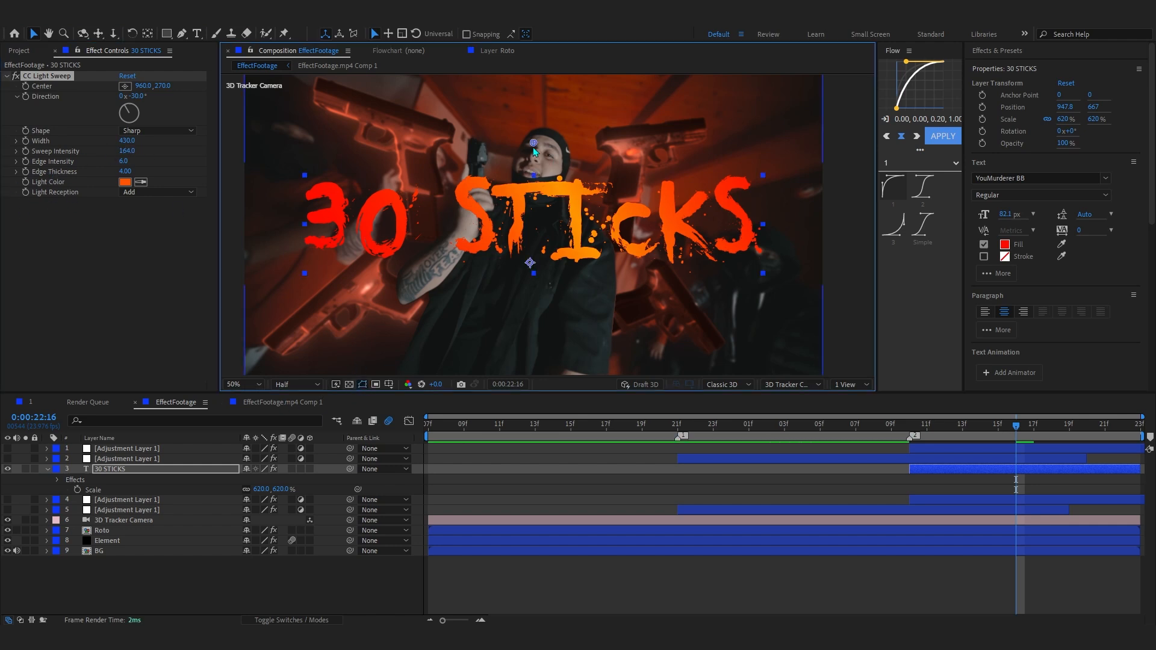
pyautogui.moveTo(510, 152); pyautogui.dragTo(510, 155)
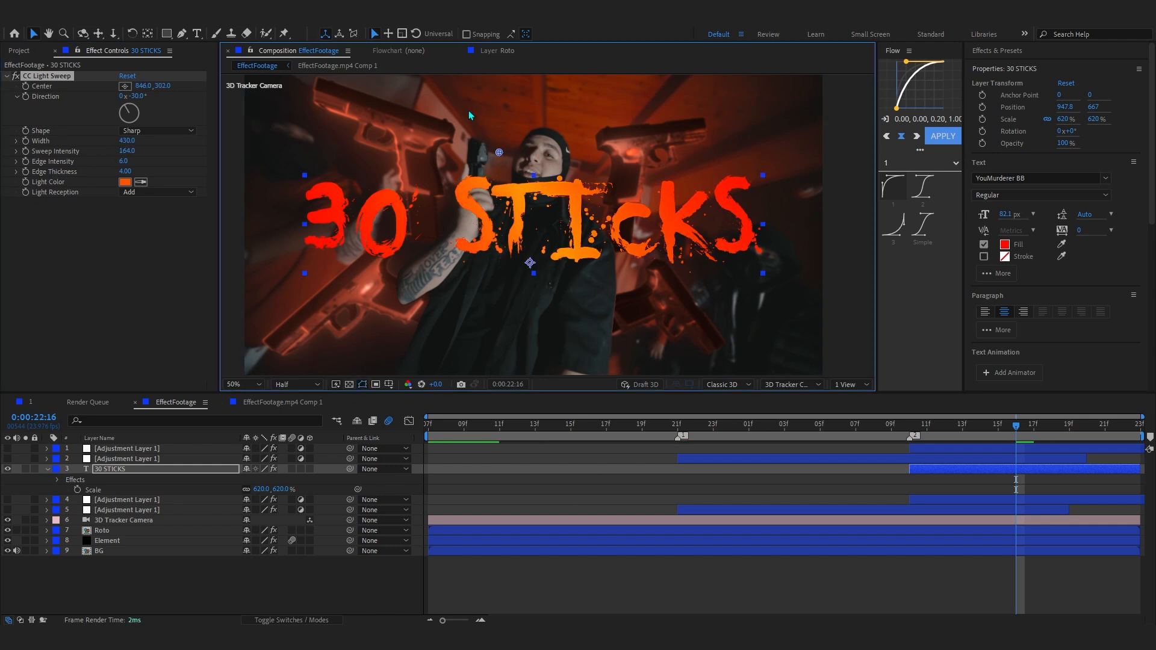
# Change the light sweep's Light Color to a paler orange and set its Sweep Intensity to 69
pyautogui.rightClick(915, 431)
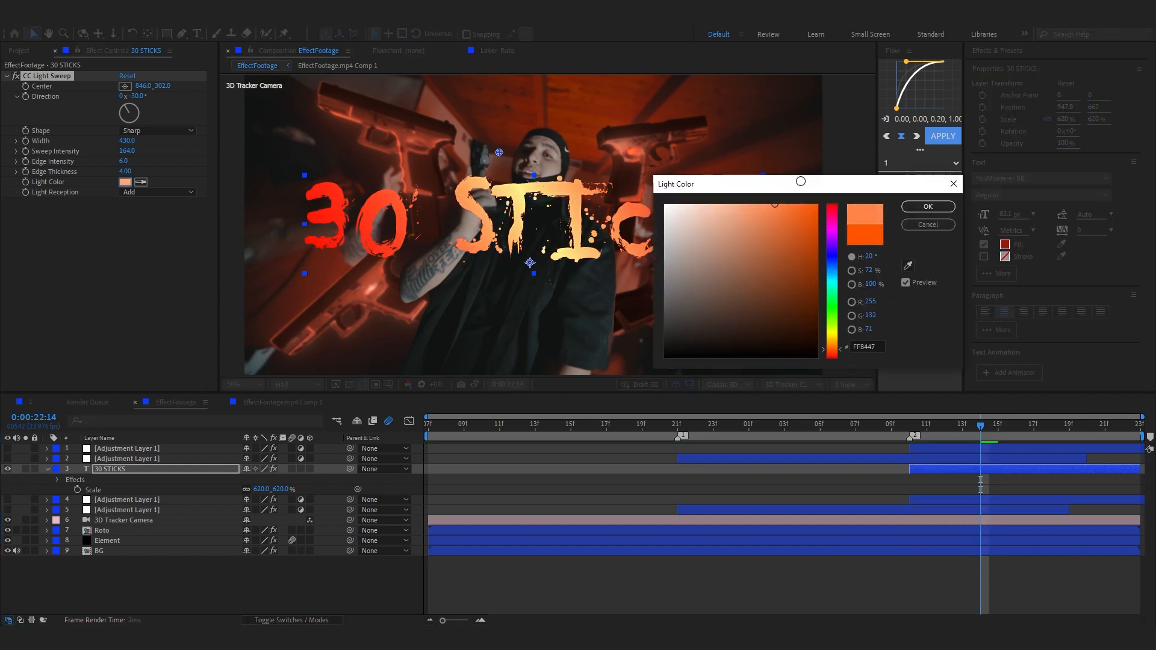
pyautogui.click(928, 207)
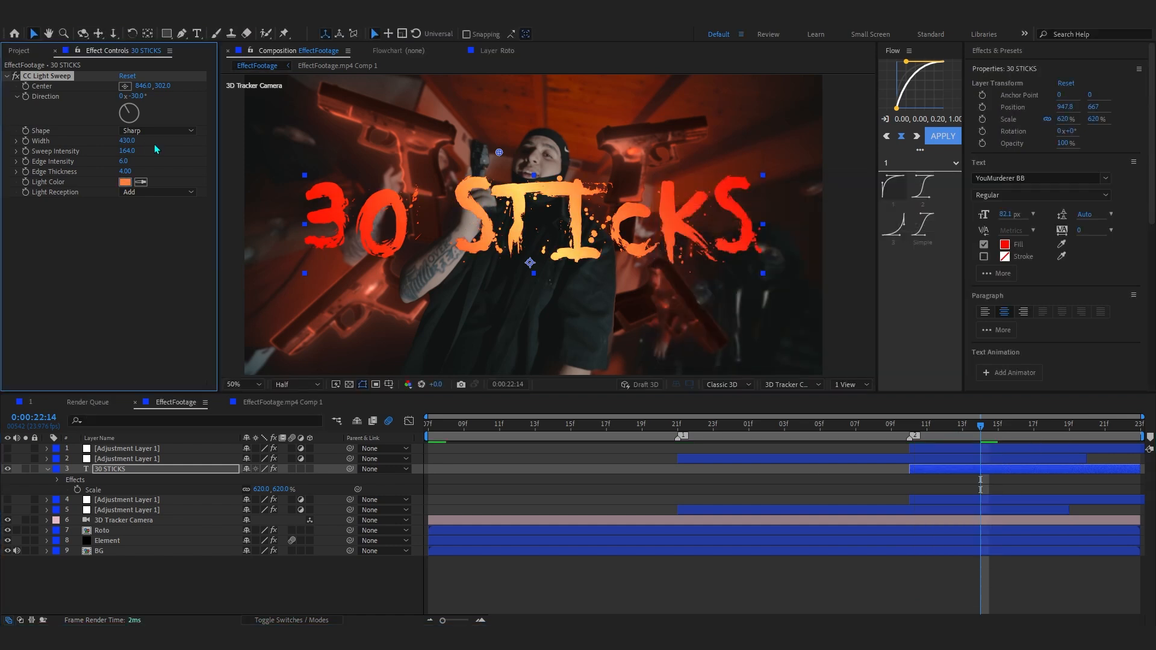
pyautogui.moveTo(125, 150); pyautogui.dragTo(87, 176)
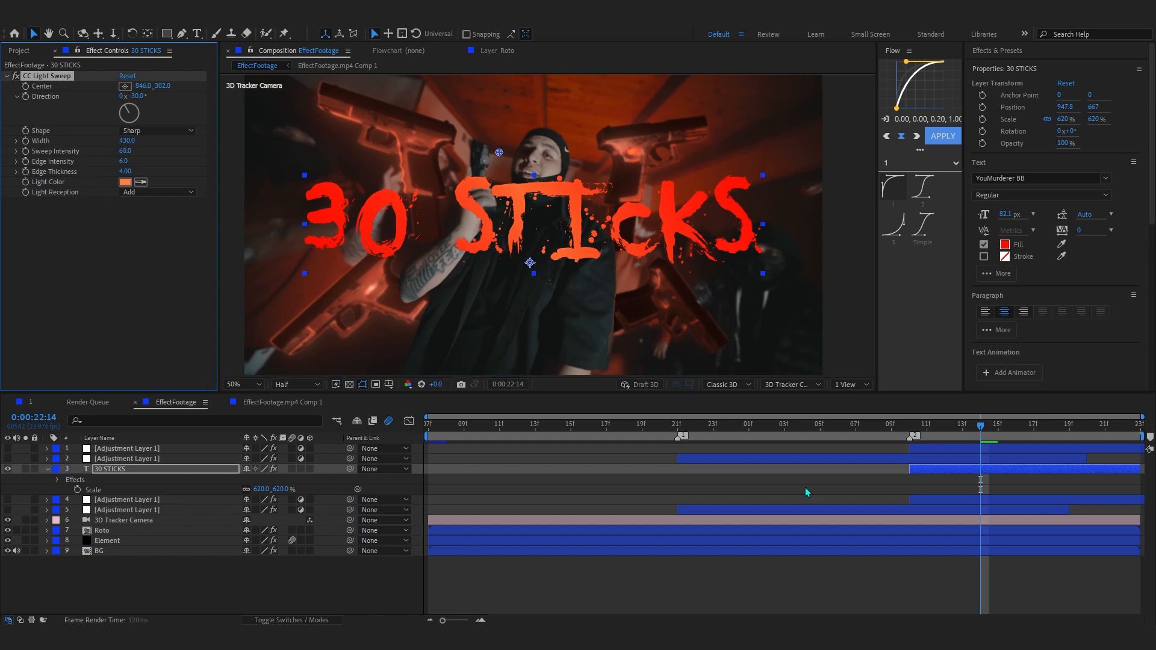
# Create a 1920 x 1080 black solid and place it directly below the "30 STICKS" layer
pyautogui.rightClick(987, 561)
pyautogui.moveTo(1013, 415)
pyautogui.click(879, 446)
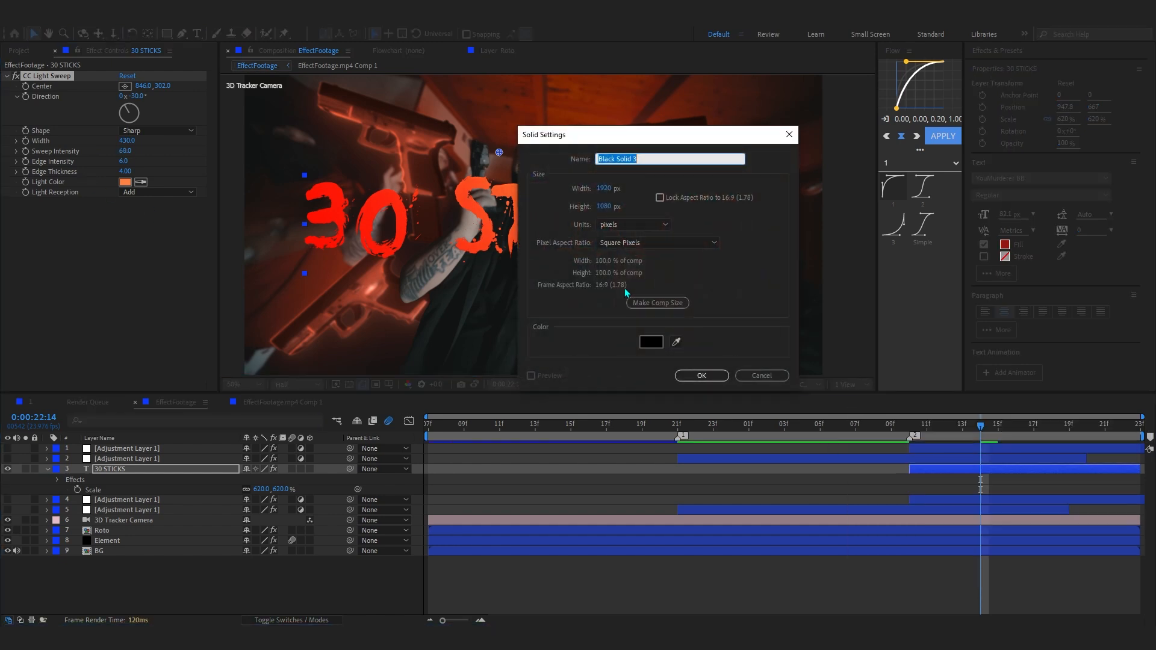
pyautogui.click(692, 374)
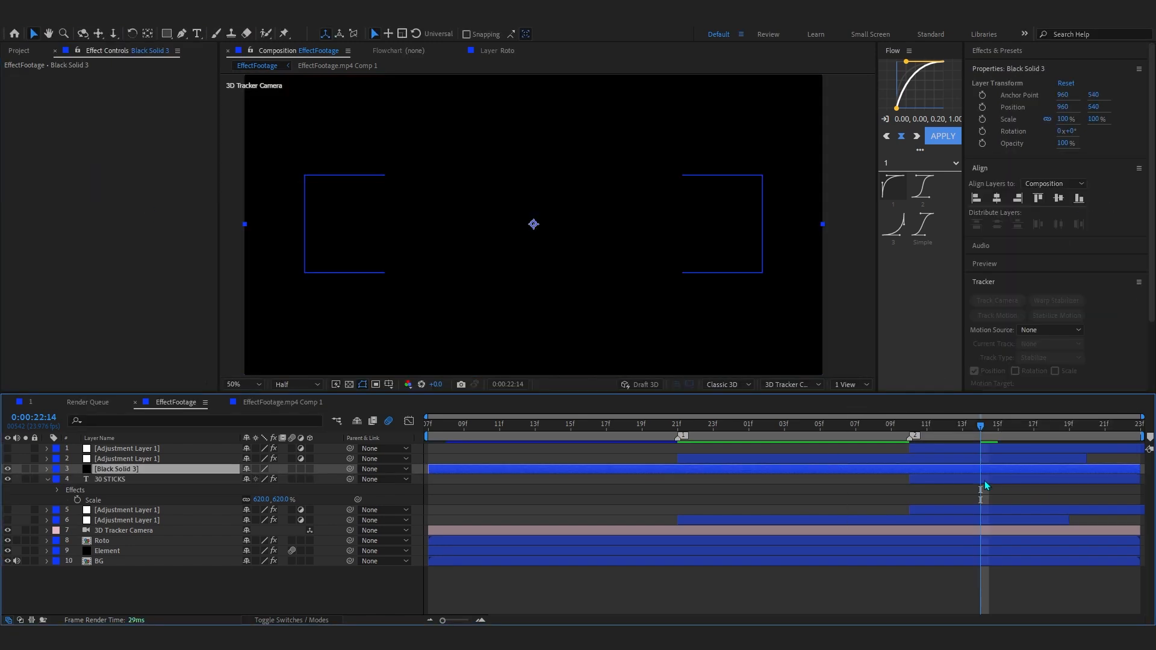
pyautogui.moveTo(157, 468); pyautogui.dragTo(160, 491)
# Trim the black solid to start at 0:00:22:10, set its Opacity to 29%, and preview the darkened background
pyautogui.click(911, 425)
pyautogui.hotkey('alt', '[')
pyautogui.press('t')
pyautogui.moveTo(248, 509); pyautogui.dragTo(170, 523)
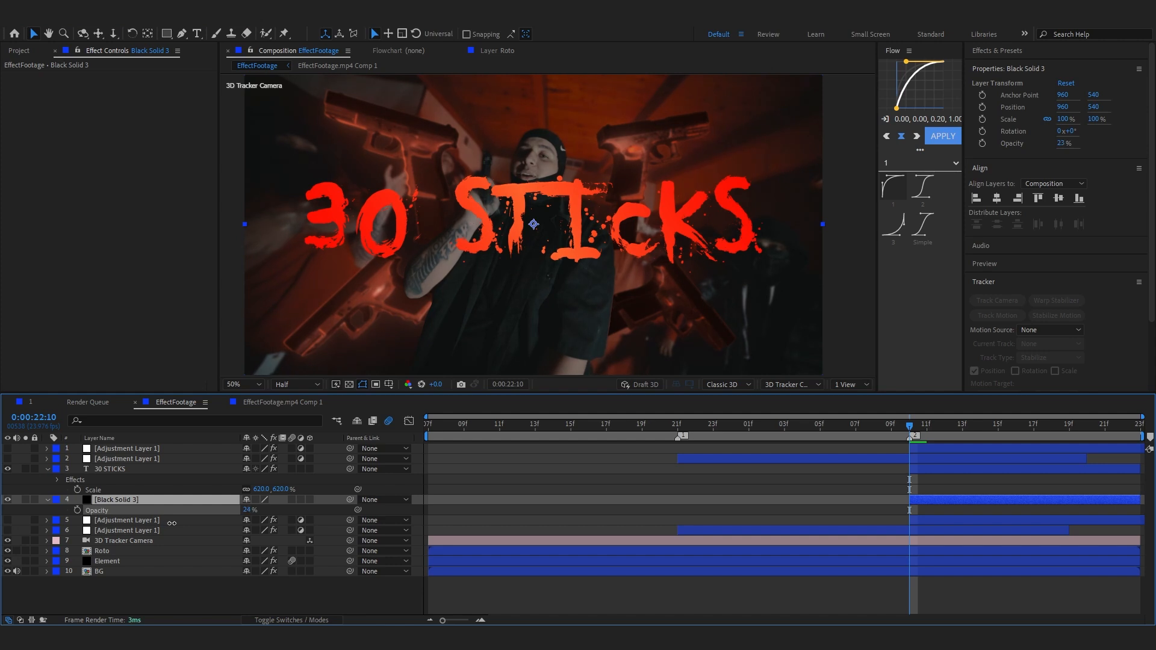
pyautogui.press('Return')
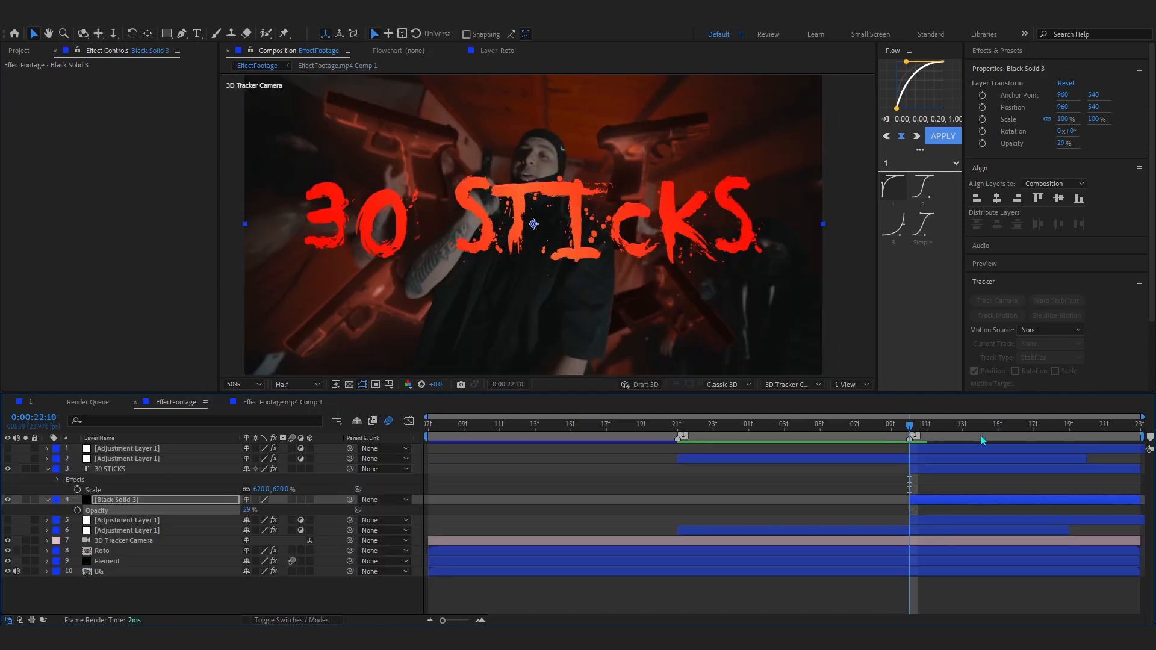
pyautogui.press('space')
pyautogui.click(1067, 501)
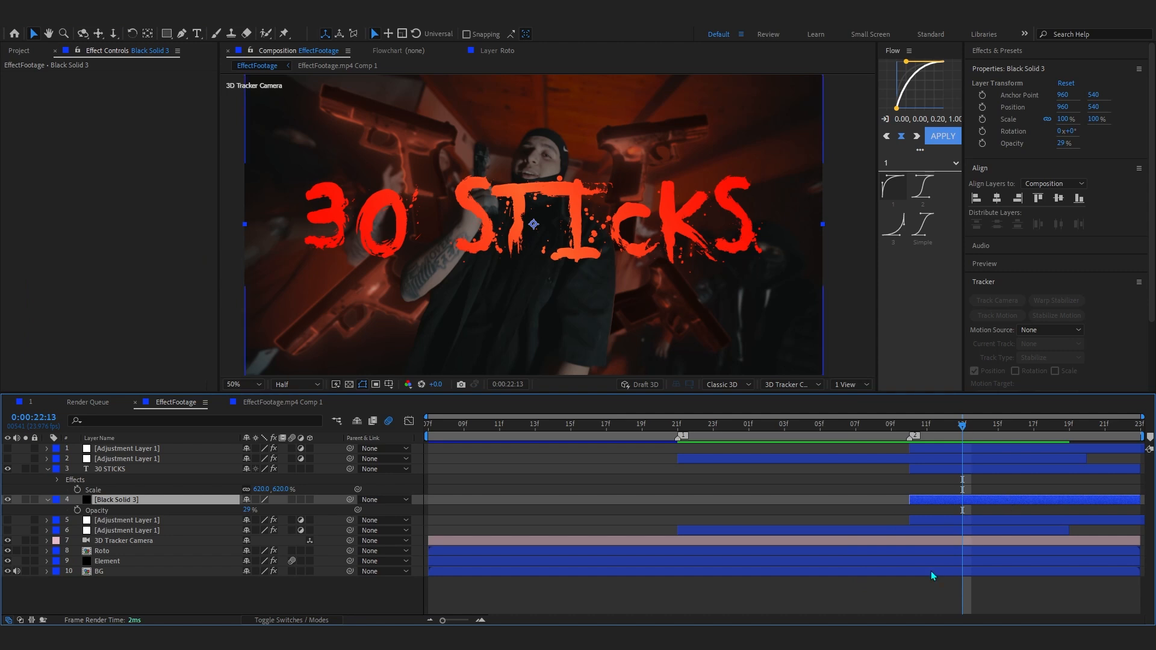
# Add a new adjustment layer below the black solid, trimmed to start at 0:00:22:10
pyautogui.rightClick(868, 588)
pyautogui.moveTo(891, 380)
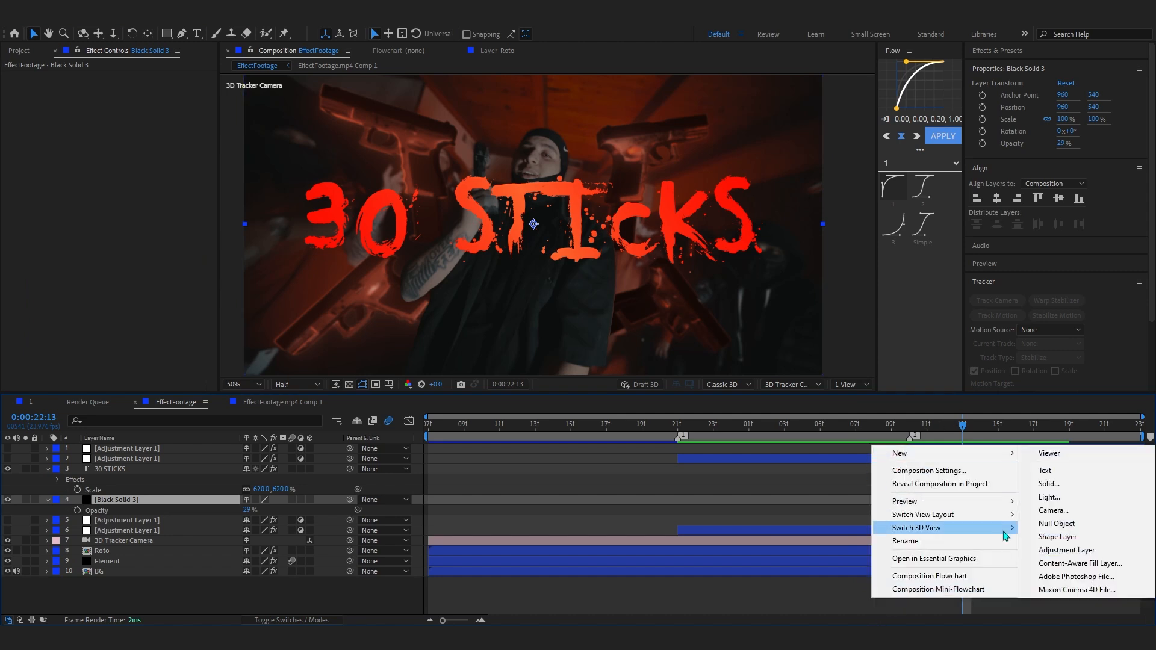
pyautogui.click(1077, 493)
pyautogui.hotkey('ctrl', '[')
pyautogui.click(910, 426)
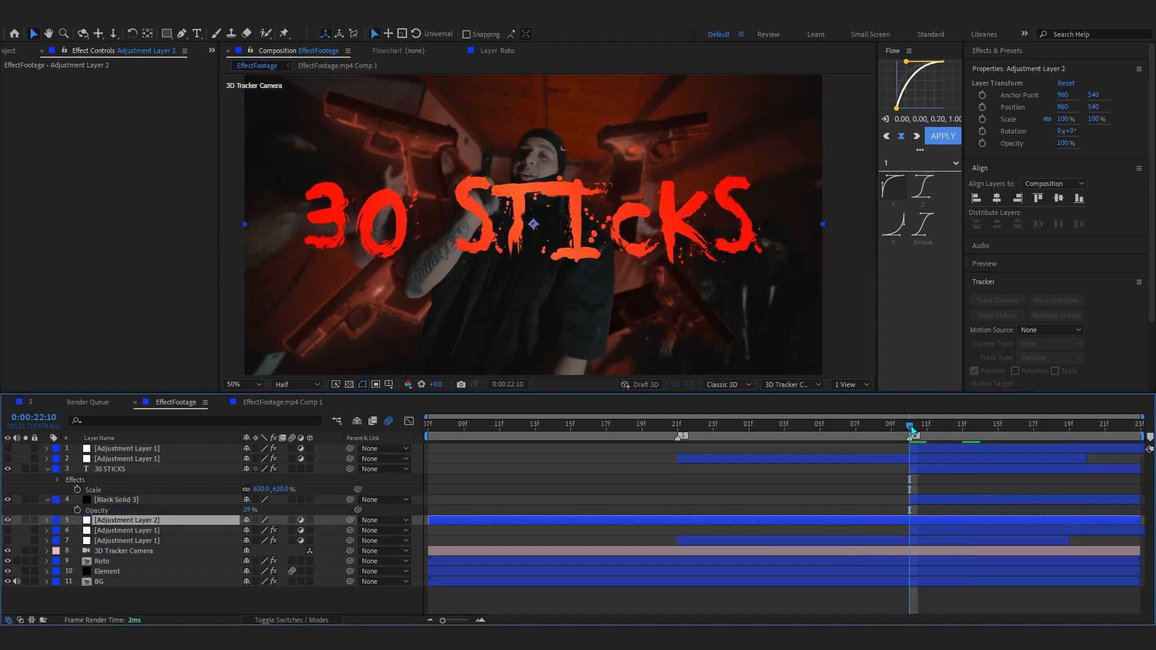
# Apply Fast Box Blur to the new adjustment layer with Blur Radius 1 and Repeat Edge Pixels on, and play it back
pyautogui.hotkey('ctrl', 'space')
pyautogui.write('fast')
pyautogui.press('Return')
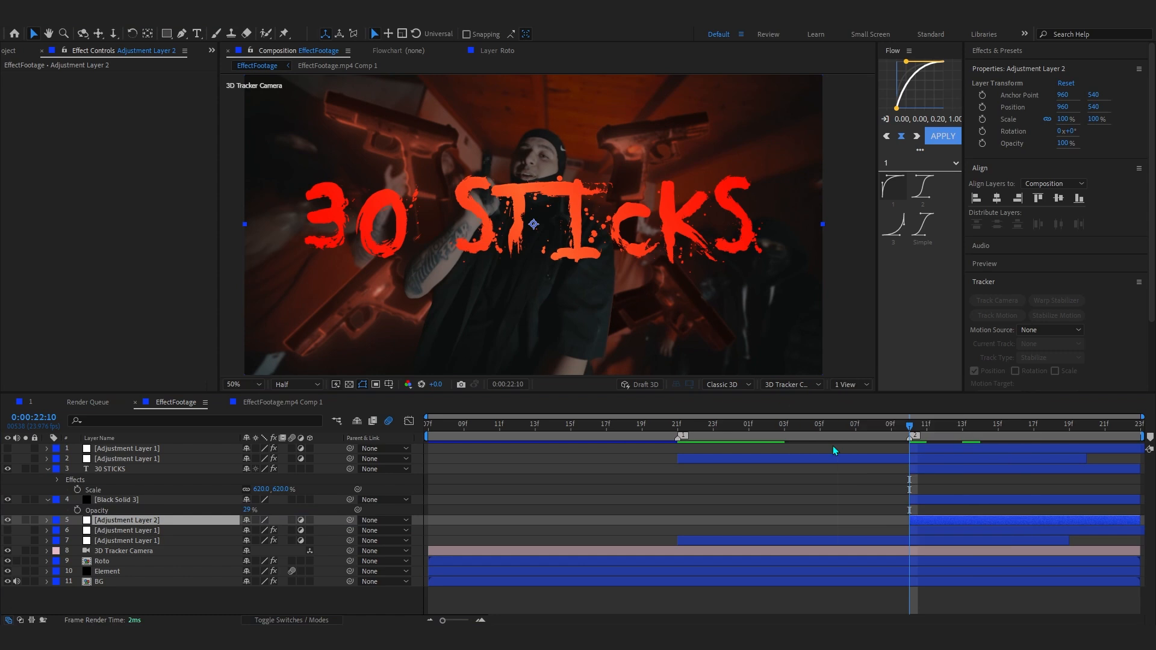
pyautogui.moveTo(121, 87); pyautogui.dragTo(125, 93)
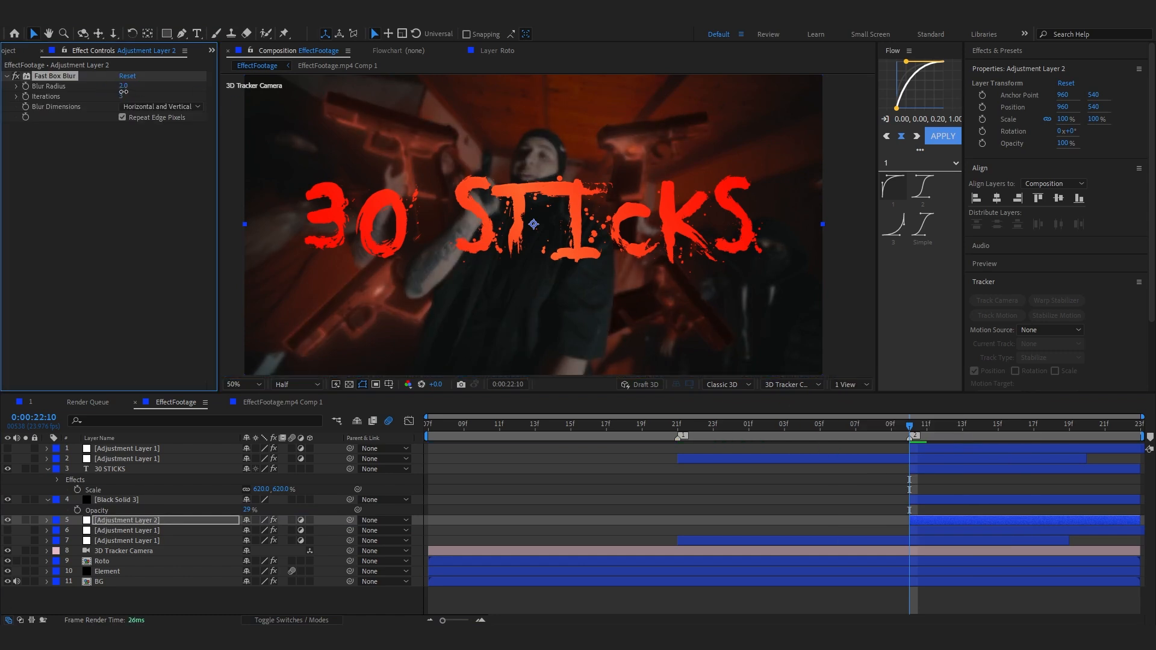
pyautogui.press('Return')
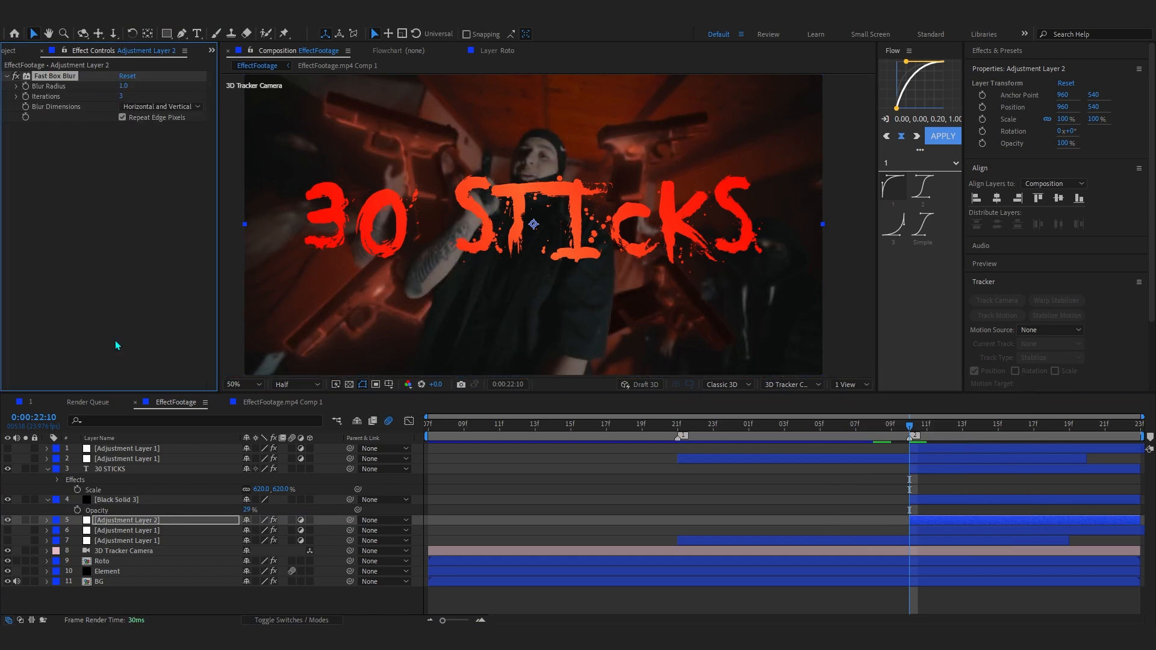
pyautogui.press('space')
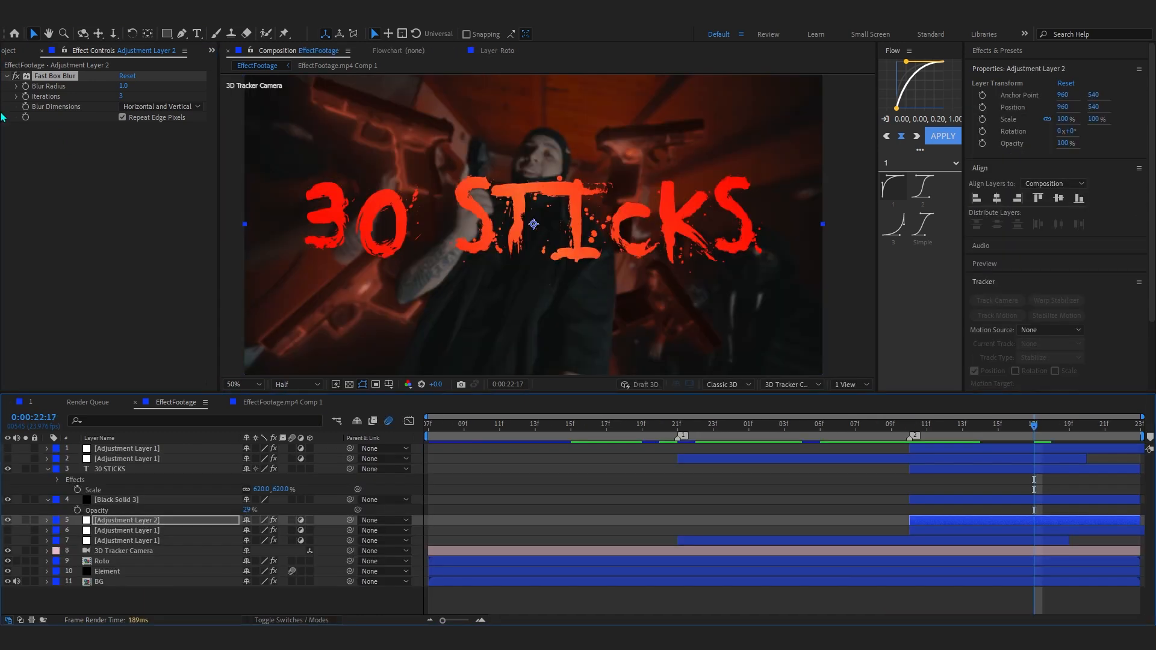
# Preview the two imported blood clips, blood-hit-7.mov and blood-hit-4.mov, by scrubbing through each in the footage viewer
pyautogui.click(255, 53)
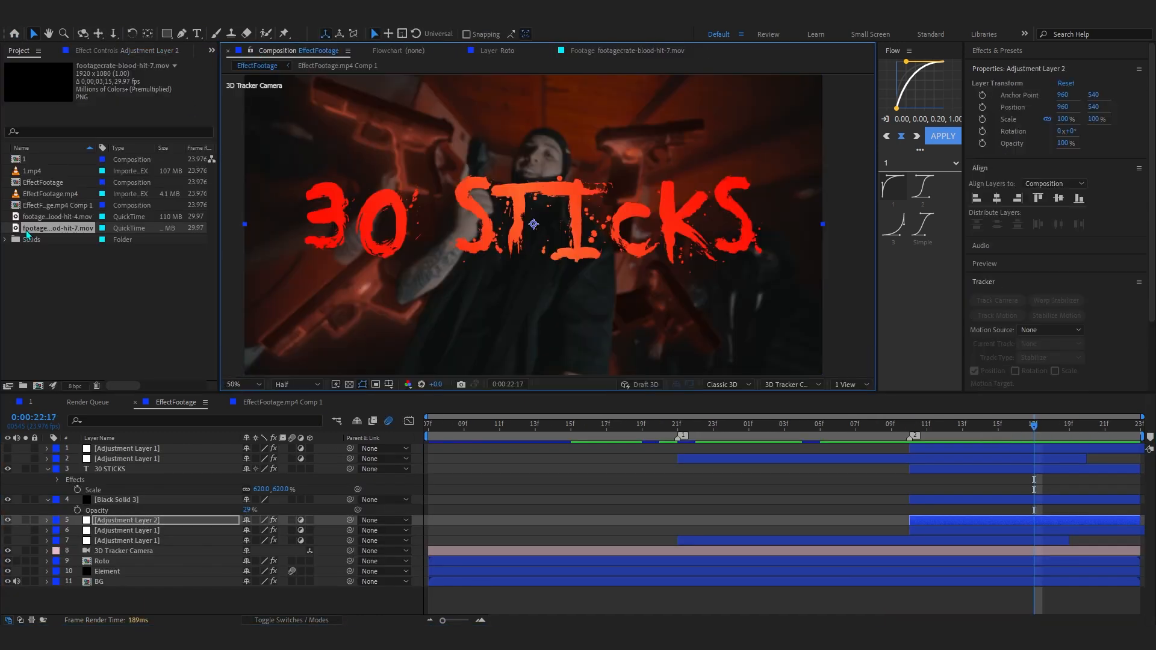
pyautogui.doubleClick(27, 230)
pyautogui.moveTo(264, 355); pyautogui.dragTo(632, 349)
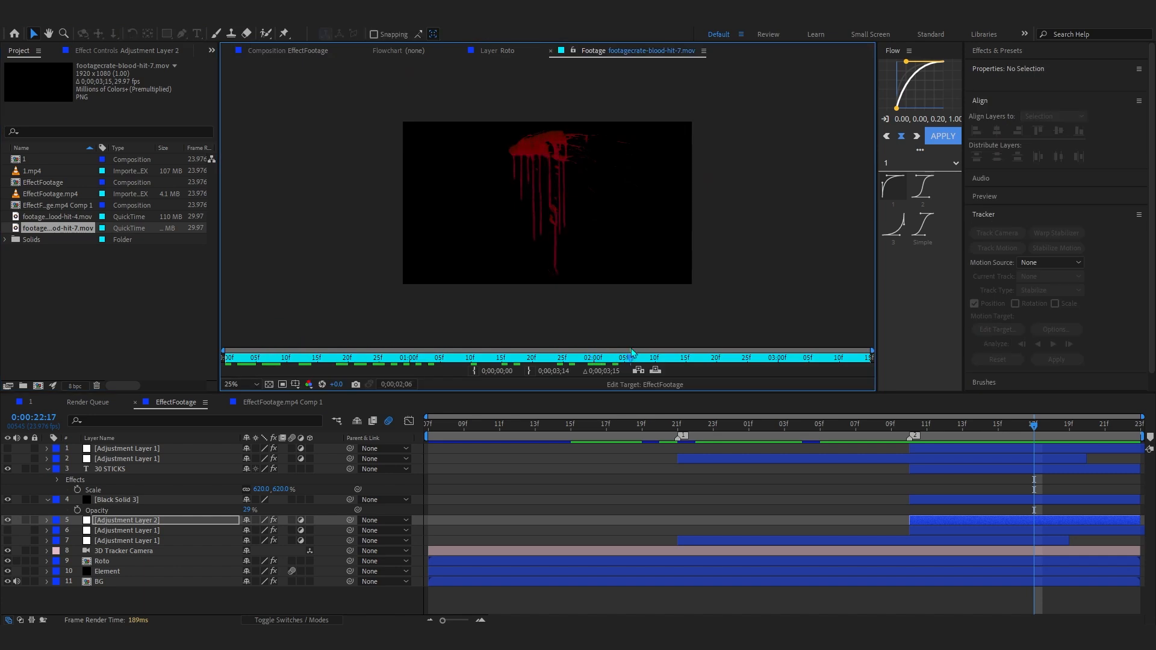
pyautogui.scroll(2, 629, 252)
pyautogui.doubleClick(58, 217)
pyautogui.moveTo(235, 367)
pyautogui.mouseDown()
pyautogui.moveTo(440, 361)
pyautogui.moveTo(567, 390)
pyautogui.moveTo(323, 388)
pyautogui.moveTo(254, 360)
pyautogui.mouseUp()
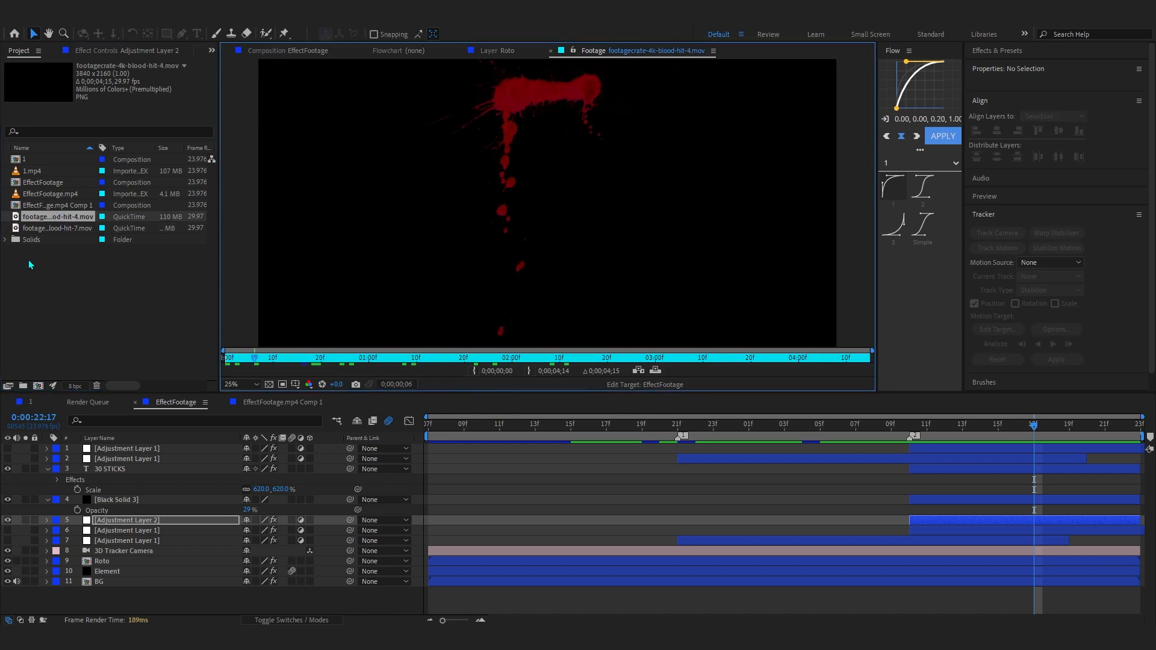
pyautogui.click(35, 265)
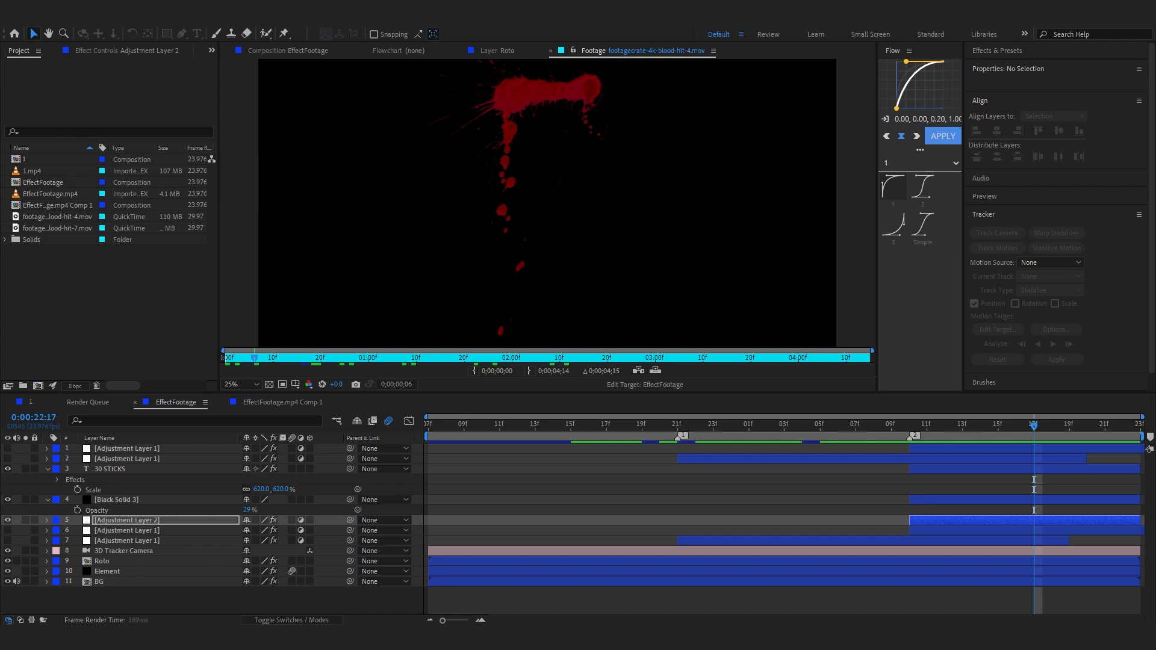
# Switch to the browser and search the ProductionCrate VFX library for "blood assets"
pyautogui.moveTo(1155, 58); pyautogui.dragTo(935, 62)
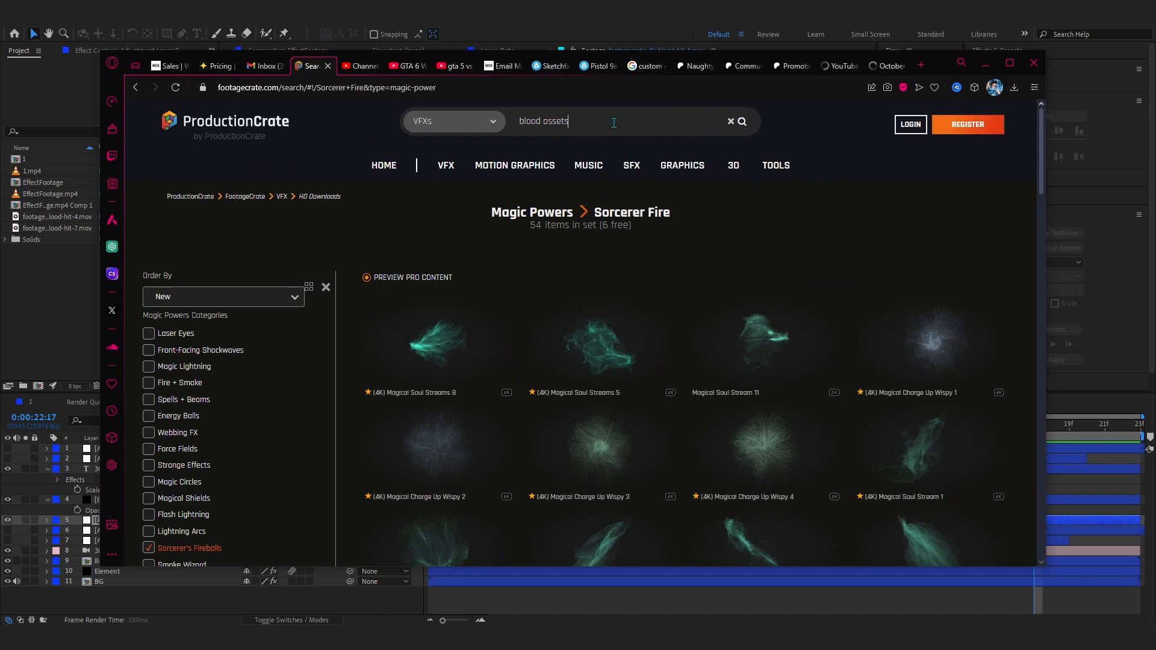
pyautogui.press('Return')
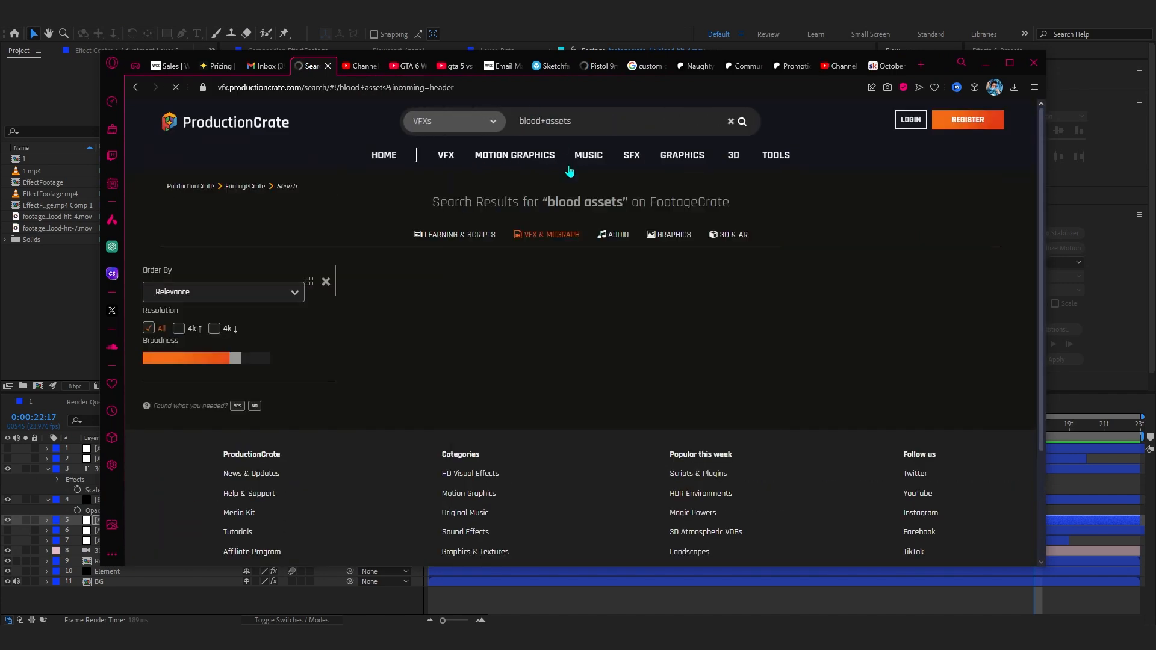
pyautogui.moveTo(596, 124); pyautogui.dragTo(536, 123)
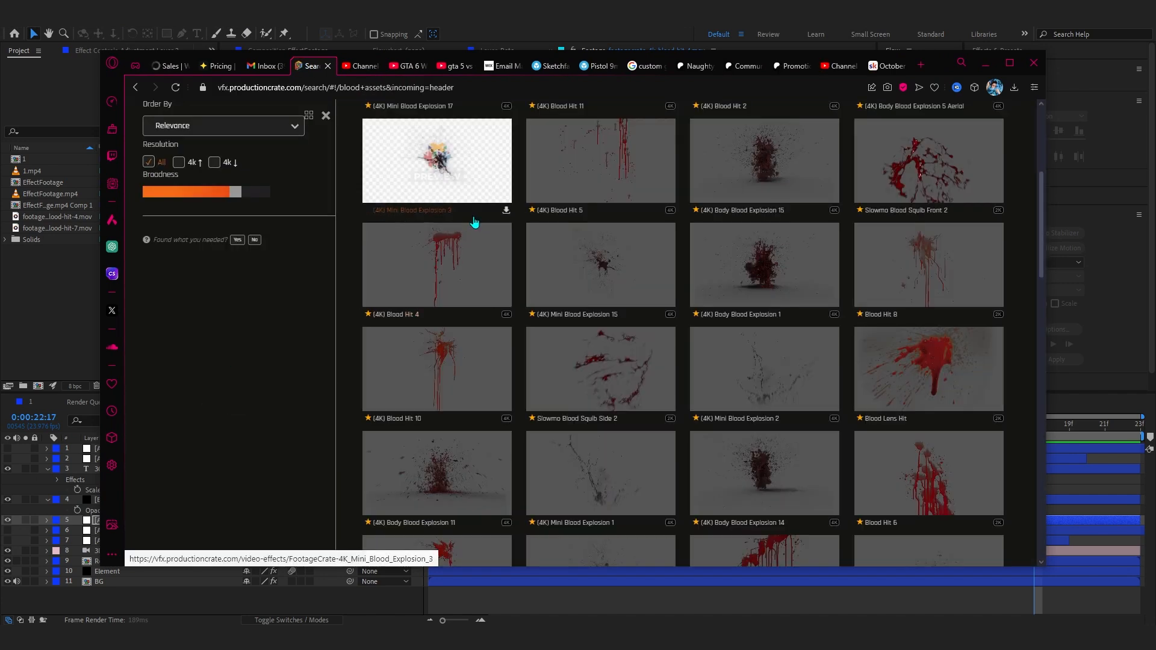
# Browse the blood asset search results for a splatter clip suited to the title background
pyautogui.scroll(-10, 496, 218)
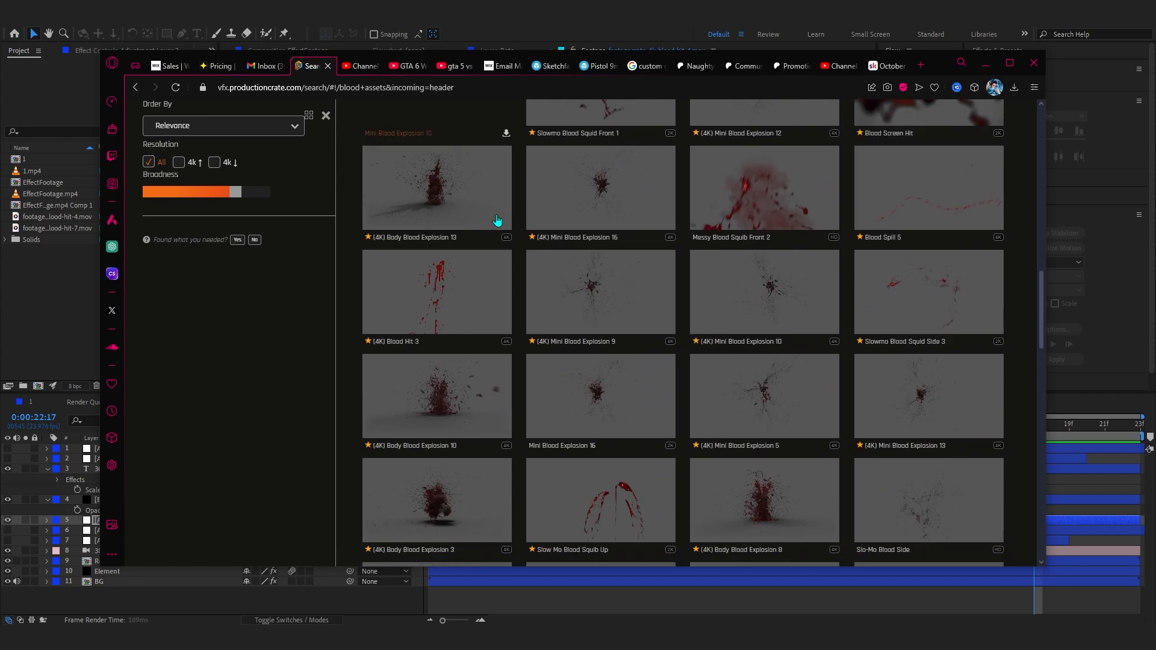
pyautogui.scroll(-5, 497, 221)
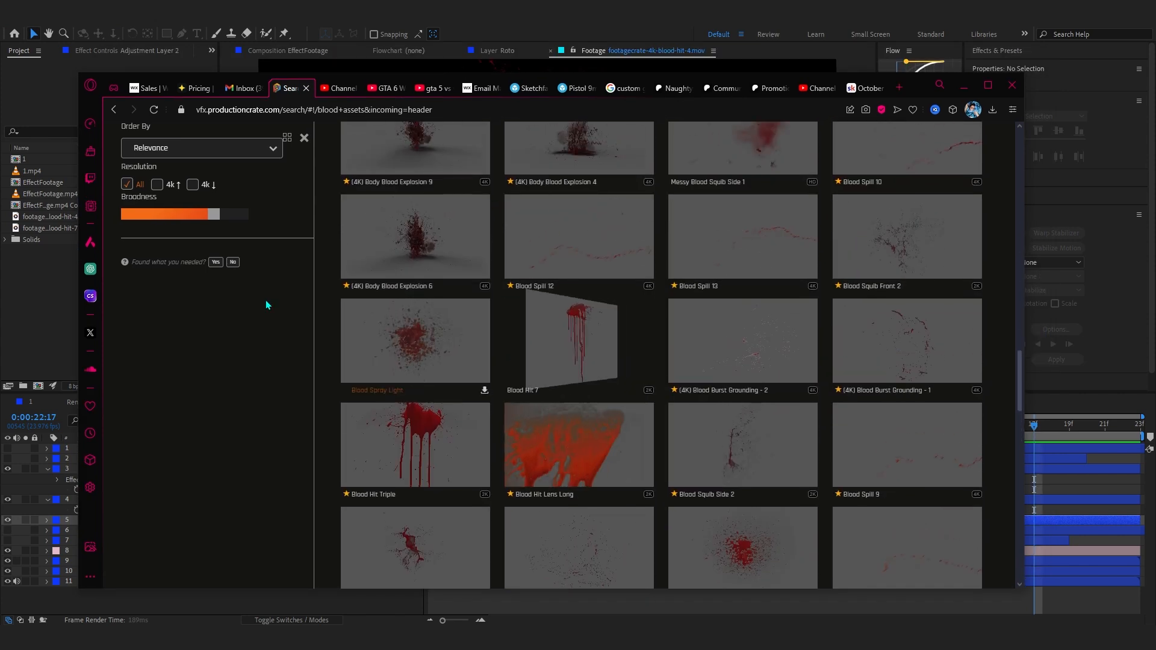
pyautogui.scroll(-10, 413, 347)
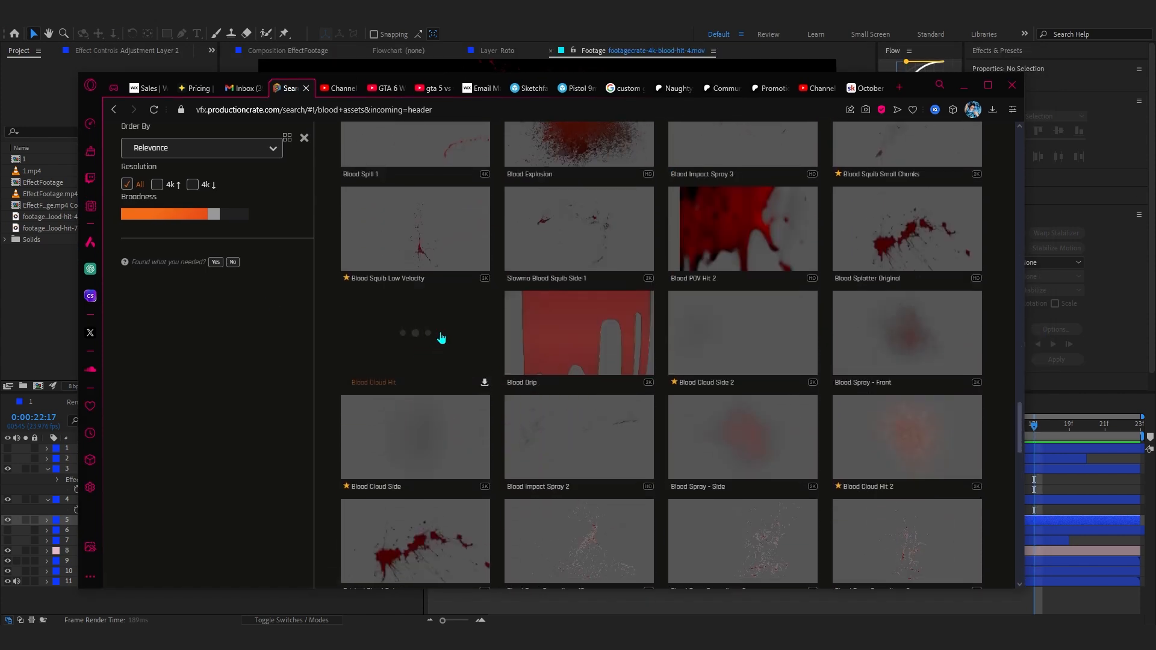
pyautogui.scroll(2, 590, 271)
pyautogui.rightClick(568, 148)
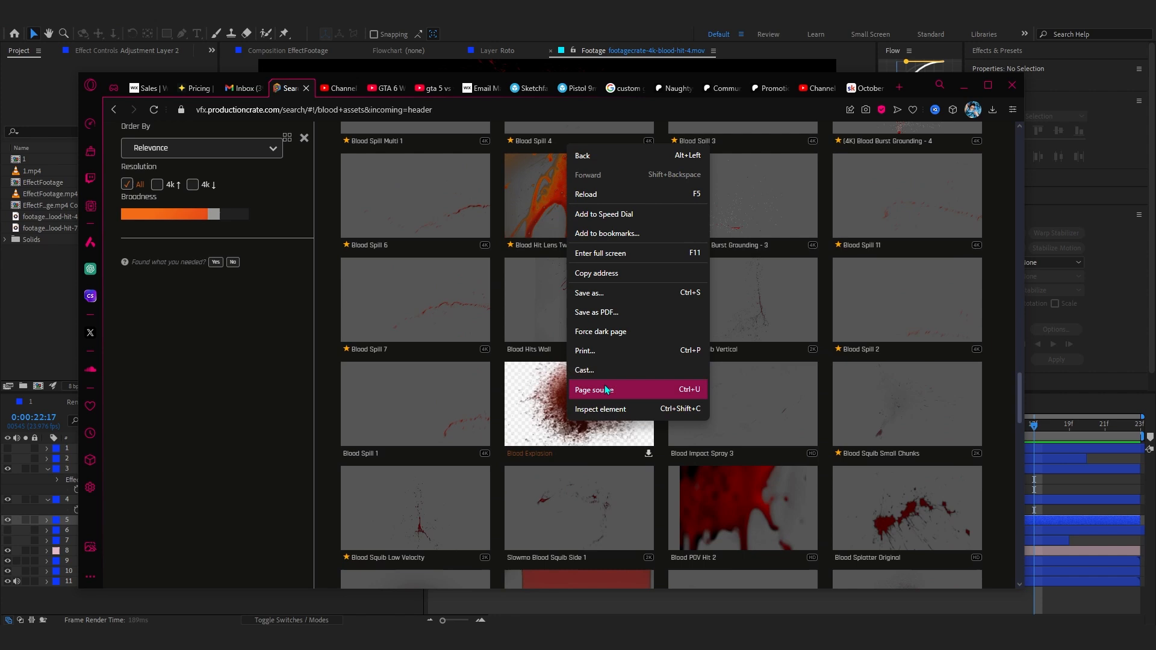
pyautogui.click(410, 444)
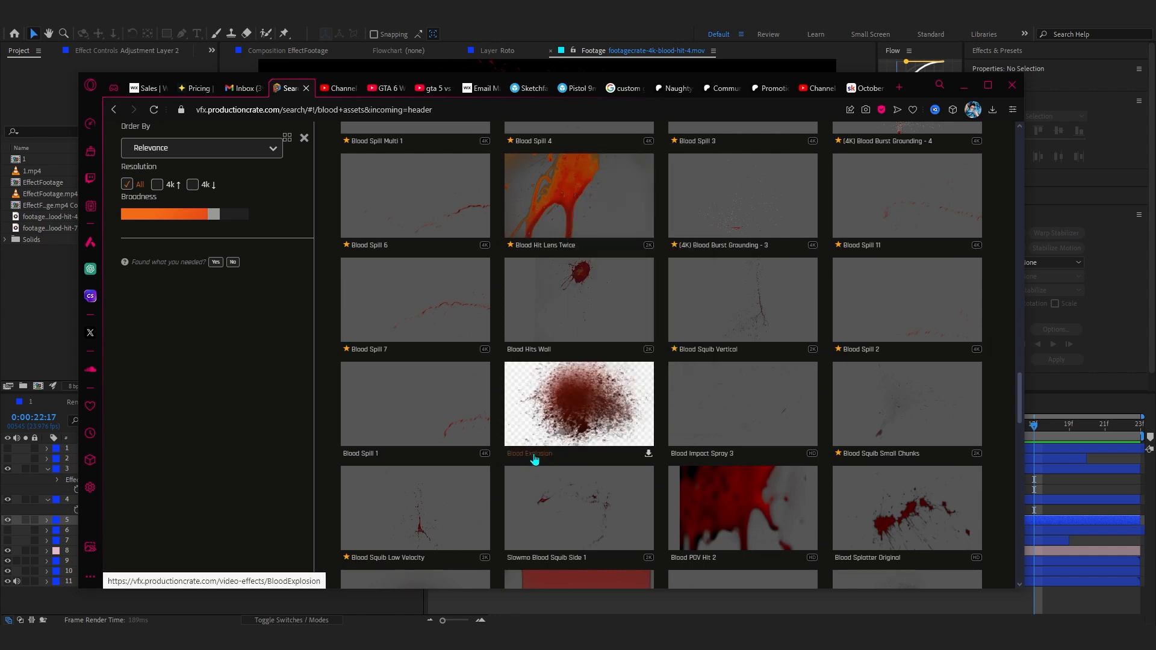
pyautogui.scroll(6, 542, 446)
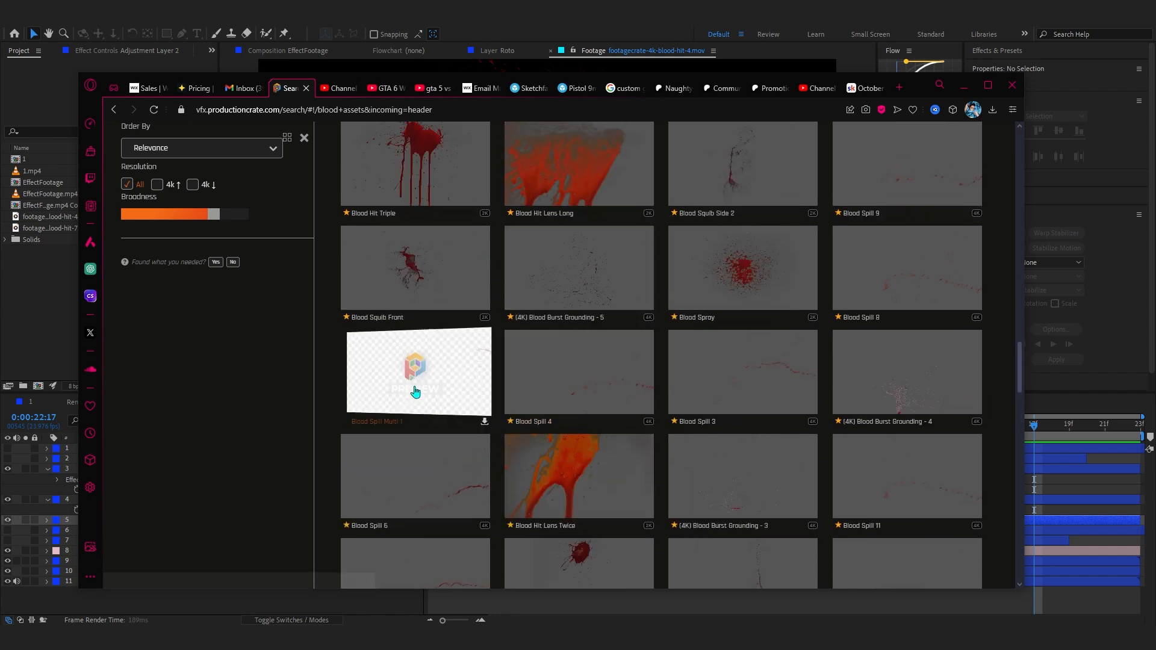
pyautogui.scroll(-2, 401, 482)
# Download the Blood Spray Light clip in HD 1920x1080 and save BloodSprayLight.mov in the Footage Crate folder on the SDD (F:) drive
pyautogui.click(400, 361)
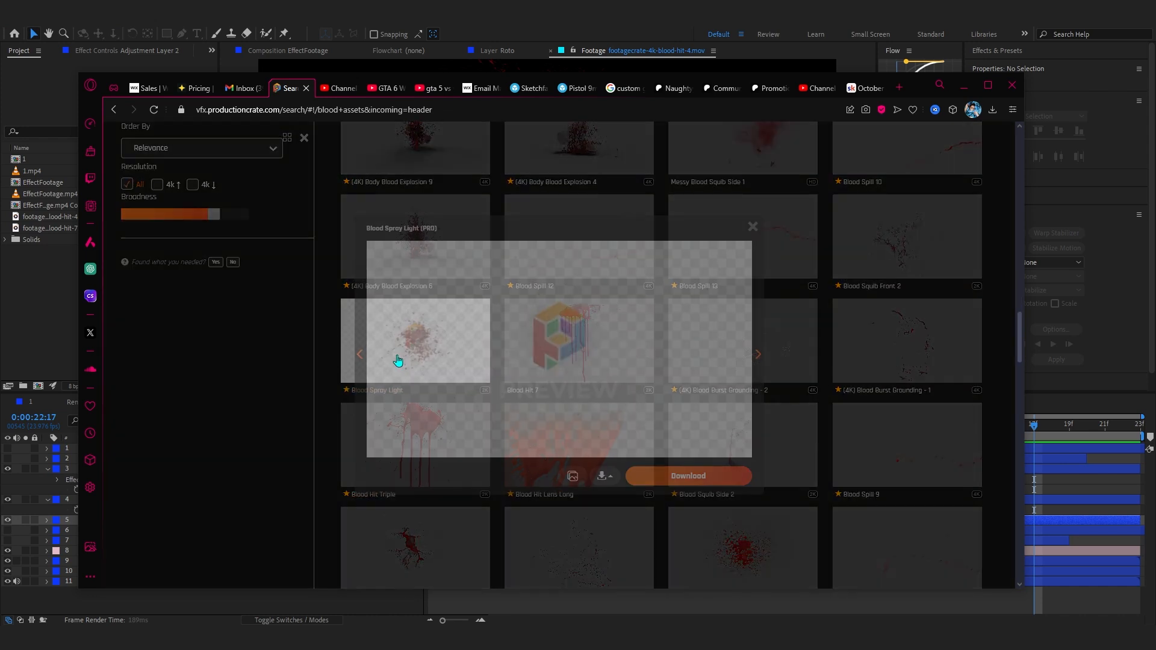
pyautogui.click(662, 482)
pyautogui.scroll(-3, 138, 256)
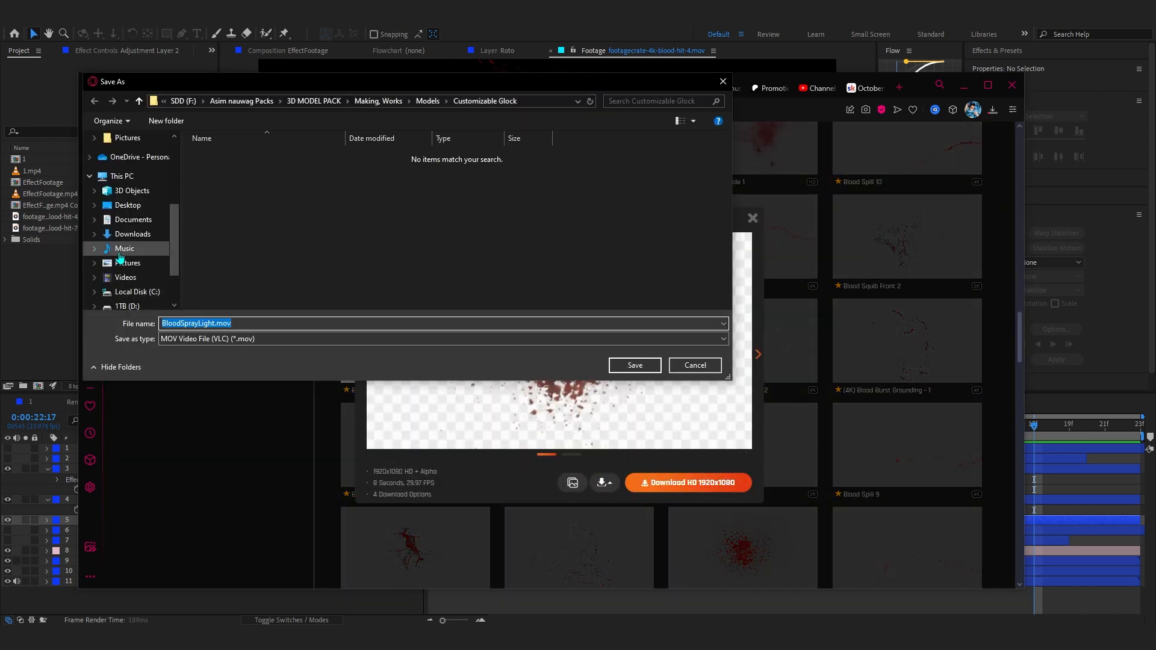
pyautogui.click(151, 239)
pyautogui.scroll(-2, 107, 269)
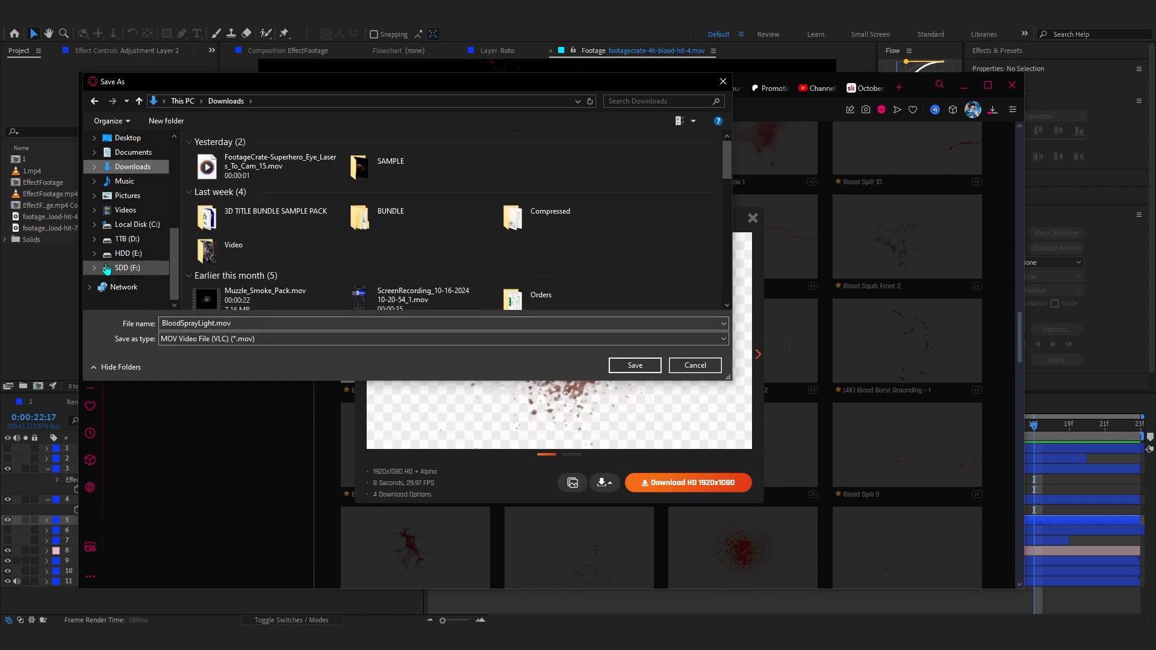
pyautogui.click(131, 268)
pyautogui.scroll(-5, 240, 226)
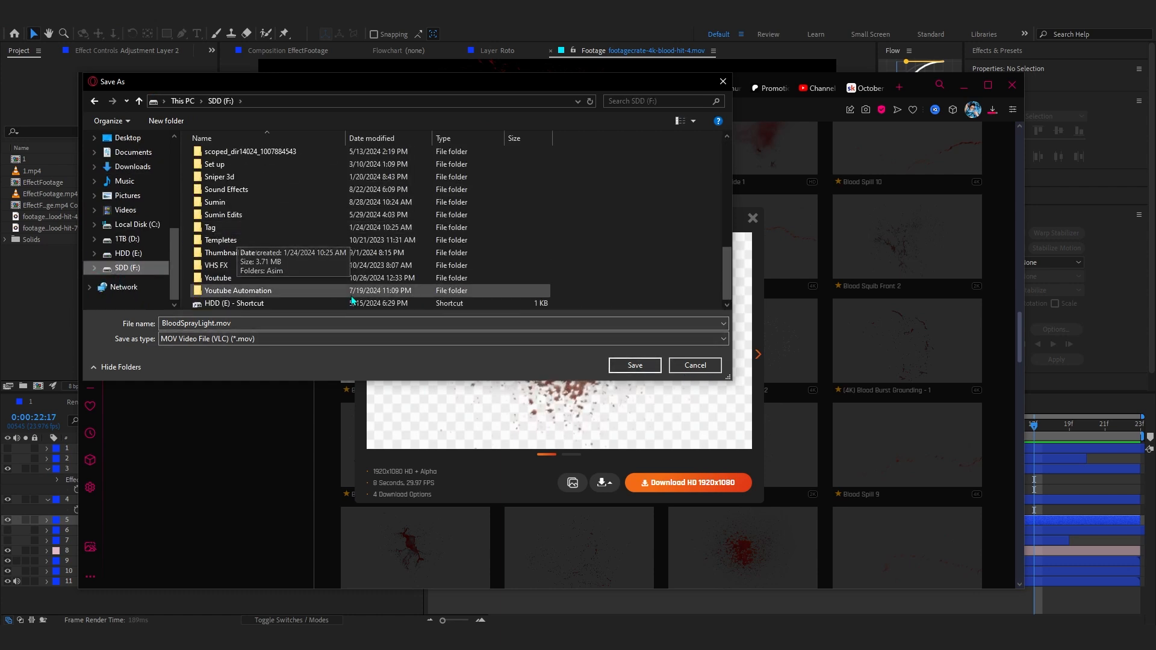
pyautogui.click(240, 179)
pyautogui.doubleClick(241, 178)
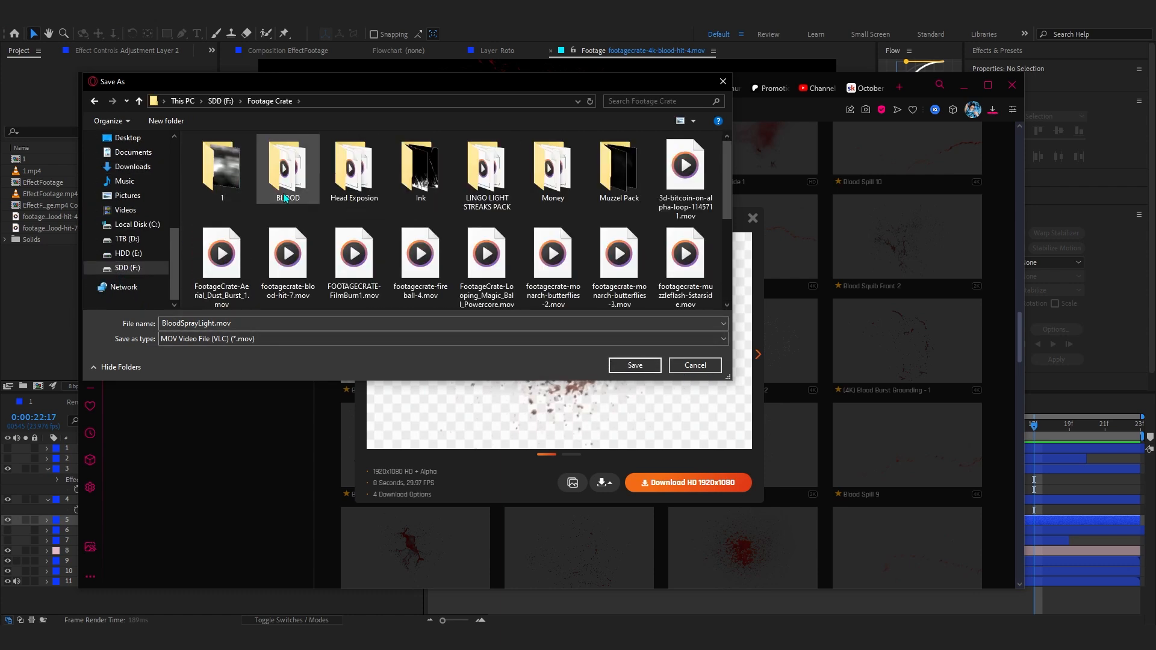
pyautogui.scroll(-3, 394, 250)
pyautogui.click(635, 365)
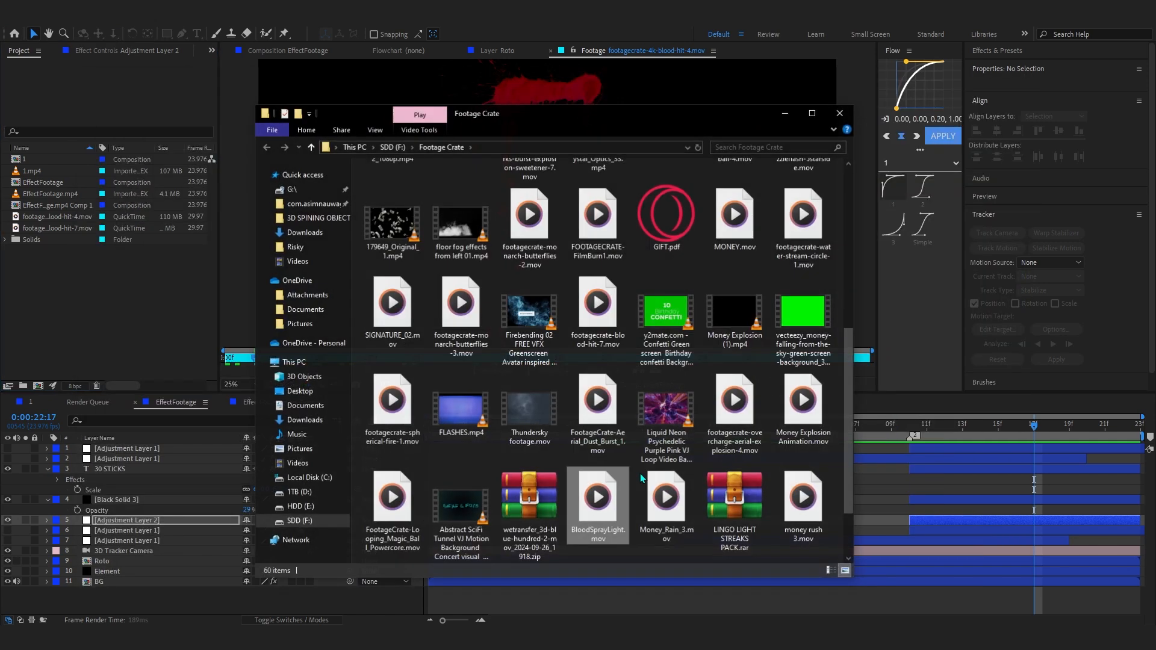
# Import BloodSprayLight.mov into the After Effects project and place it in EffectFootage above Adjustment Layer 2, starting at 0:00:22:10
pyautogui.moveTo(626, 502); pyautogui.dragTo(38, 286)
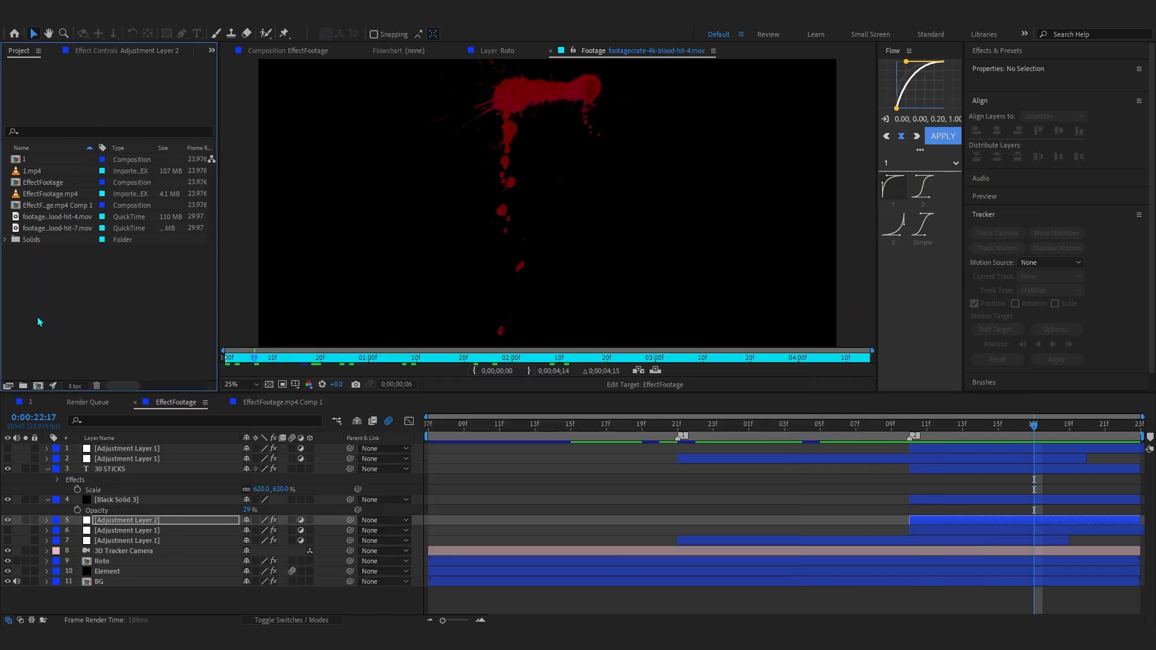
pyautogui.moveTo(57, 182); pyautogui.dragTo(910, 520)
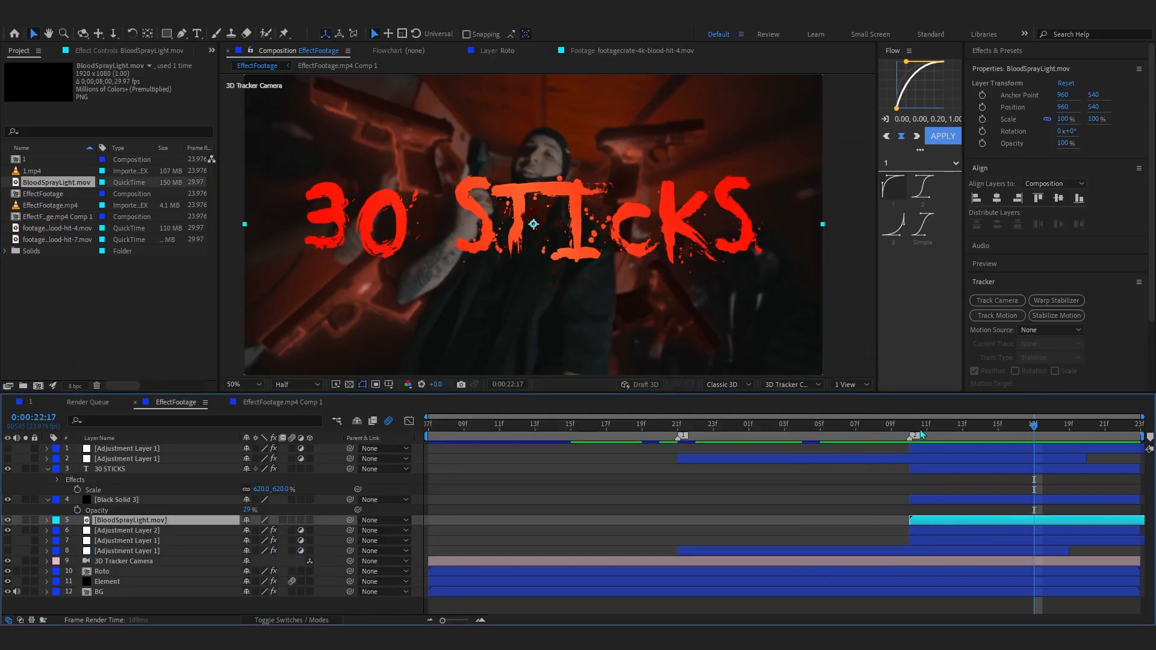
pyautogui.press('pageup')
pyautogui.press('pageup')
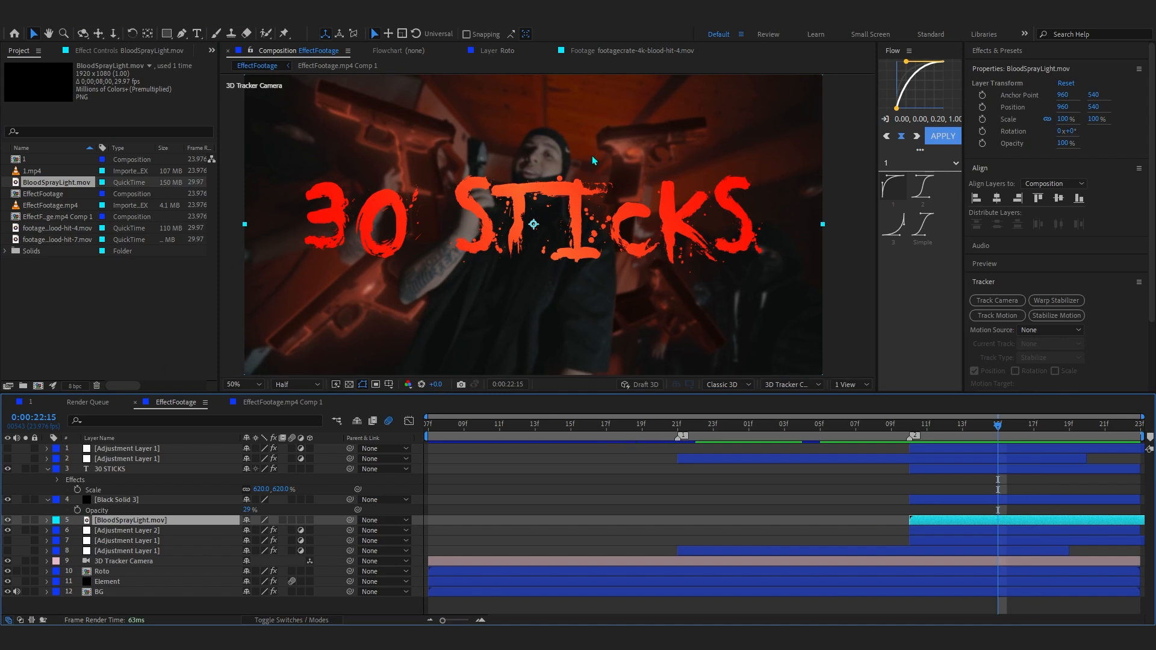
# Move the BloodSprayLight layer directly above the black solid, shift it slightly earlier, and trim its start to 0:00:22:10
pyautogui.moveTo(129, 521); pyautogui.dragTo(125, 504)
pyautogui.press(',')
pyautogui.moveTo(725, 516); pyautogui.dragTo(993, 522)
pyautogui.click(912, 434)
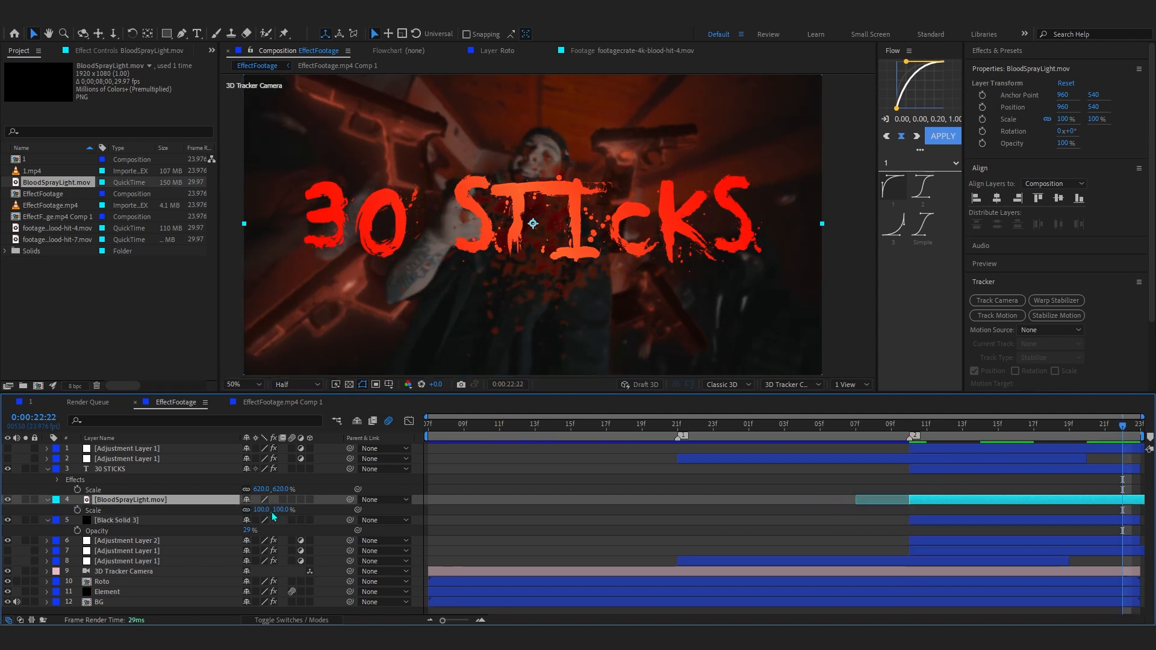
# Scale the BloodSprayLight layer to 178% at position 1606, 156, and set its blending mode to Overlay
pyautogui.click(273, 514)
pyautogui.moveTo(279, 509); pyautogui.dragTo(302, 500)
pyautogui.moveTo(518, 330); pyautogui.dragTo(712, 214)
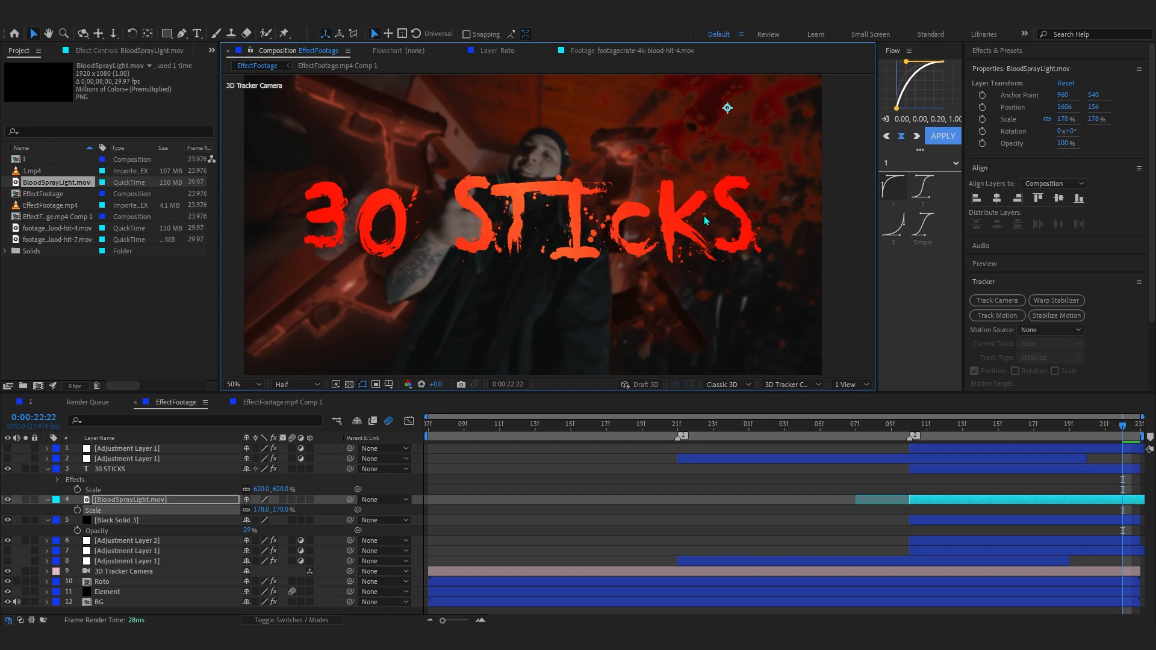
pyautogui.click(260, 621)
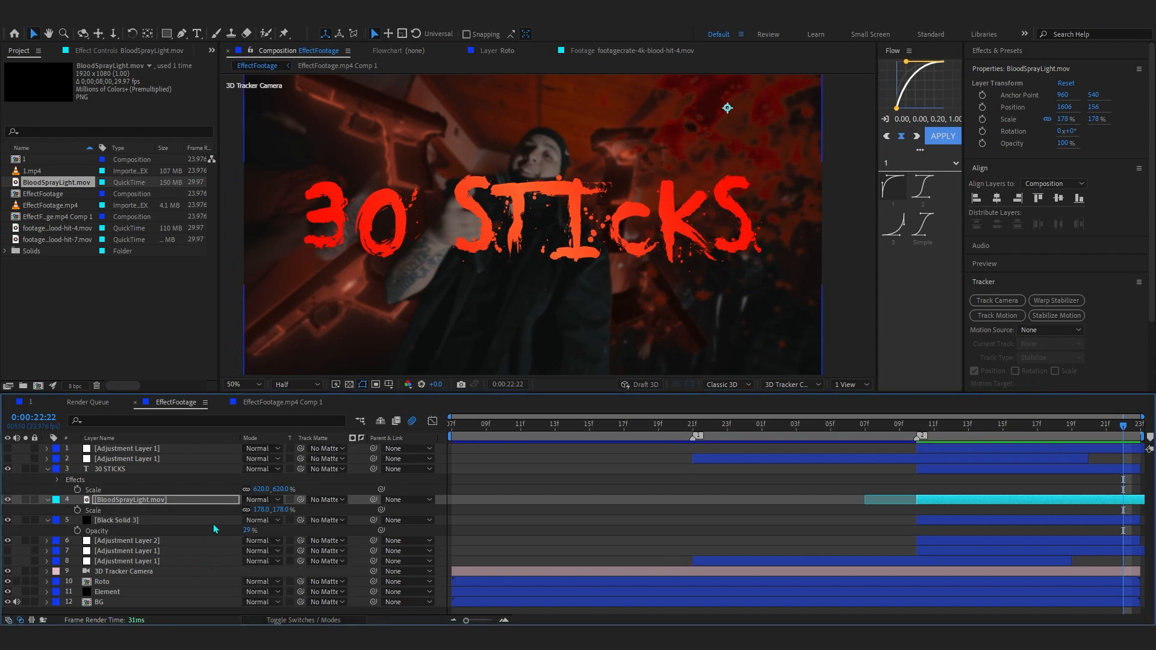
pyautogui.click(260, 501)
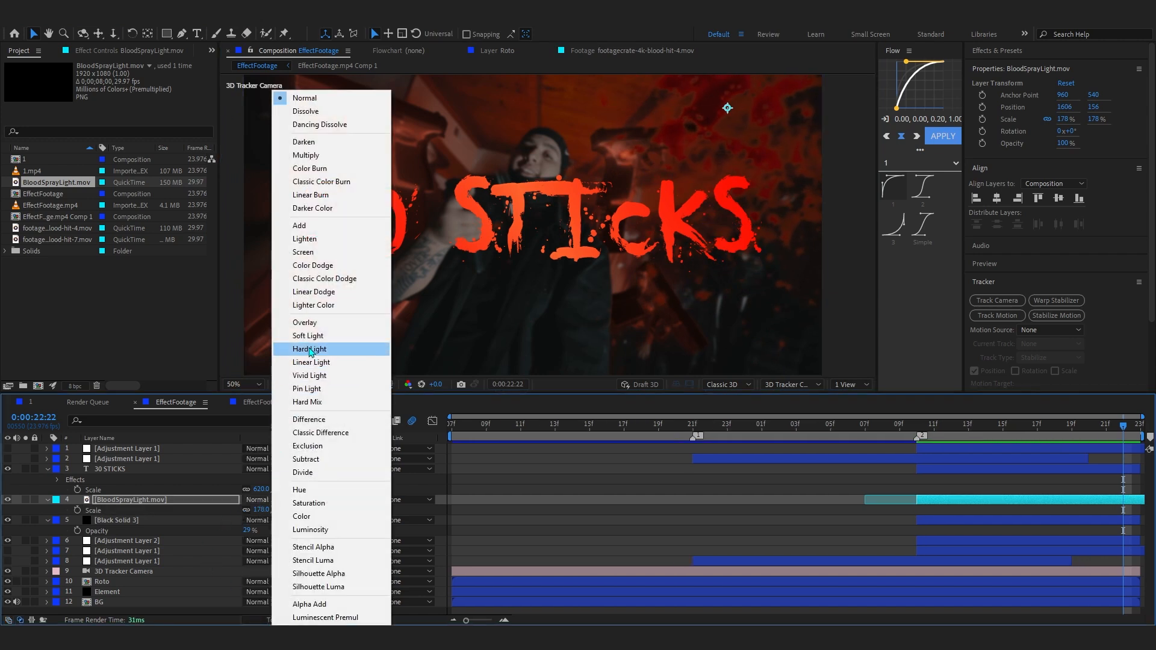
pyautogui.click(313, 324)
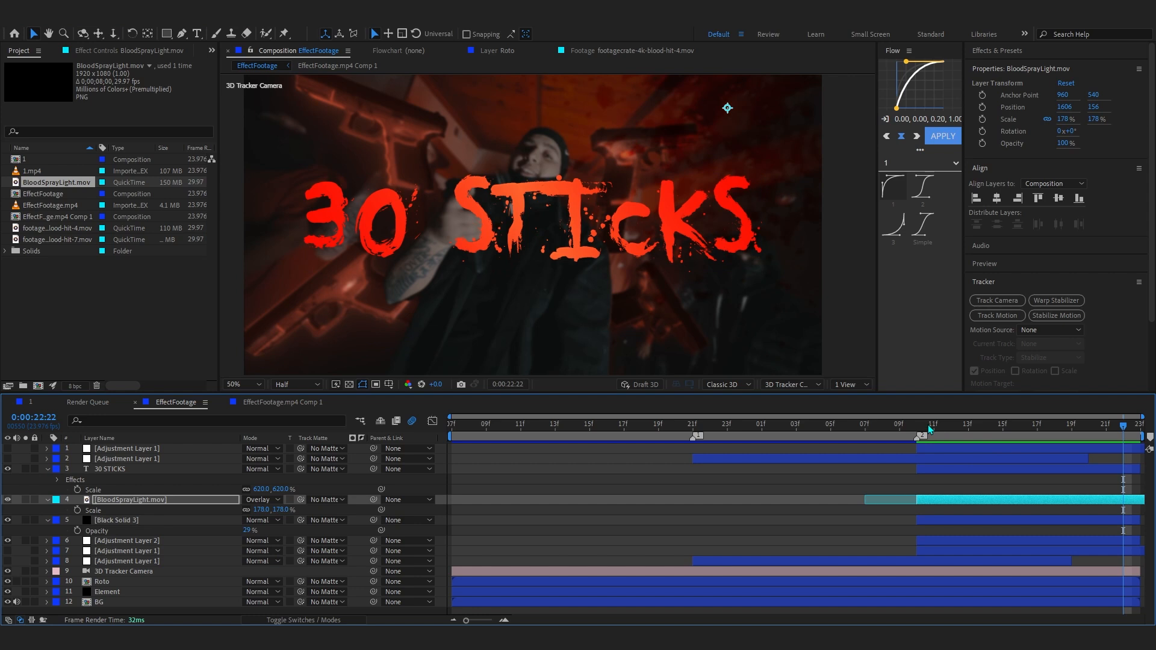
# Shift the BloodSprayLight layer a few frames earlier and set its Scale to 198% at position 1406, 182
pyautogui.moveTo(1009, 508); pyautogui.dragTo(883, 498)
pyautogui.moveTo(874, 489); pyautogui.dragTo(899, 498)
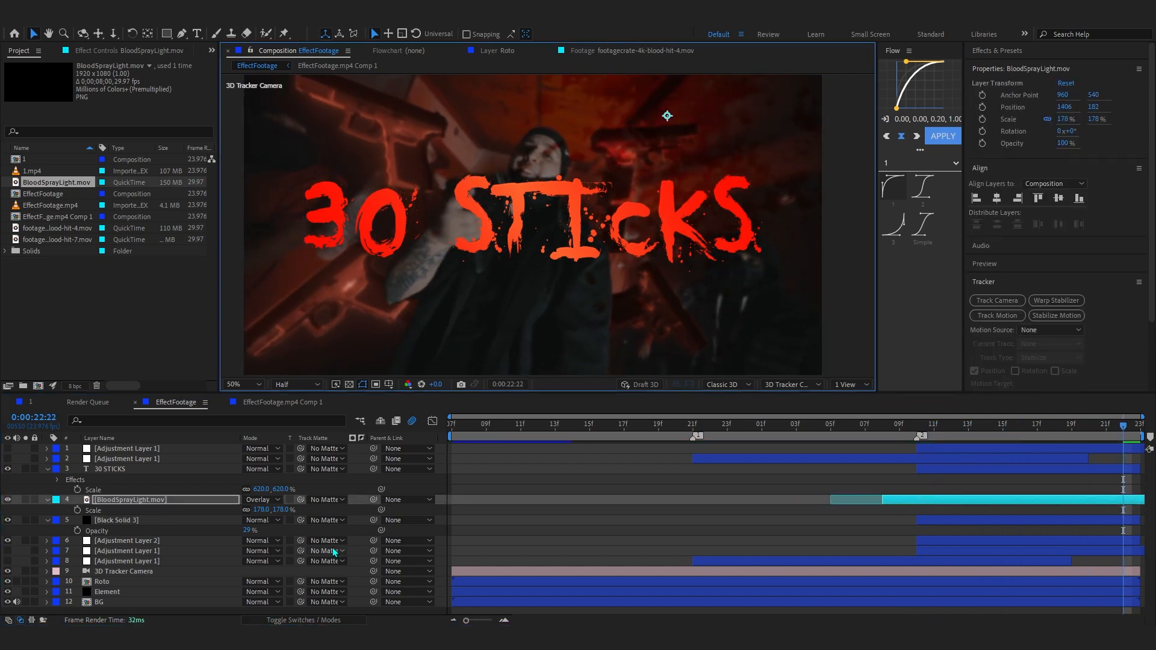
pyautogui.moveTo(259, 512); pyautogui.dragTo(281, 513)
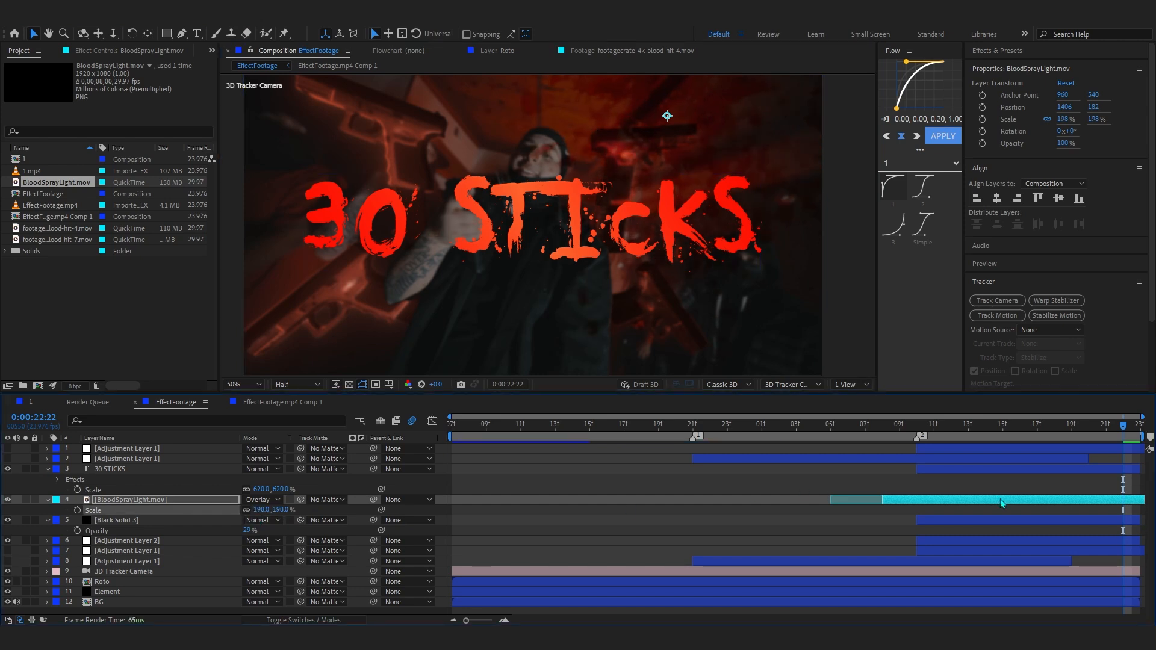
# Add blood-hit-7.mov below the "30 STICKS" layer, trimmed to start at 0:00:22:10, with Scale 255% and position 432, 928
pyautogui.doubleClick(58, 239)
pyautogui.click(244, 363)
pyautogui.press('space')
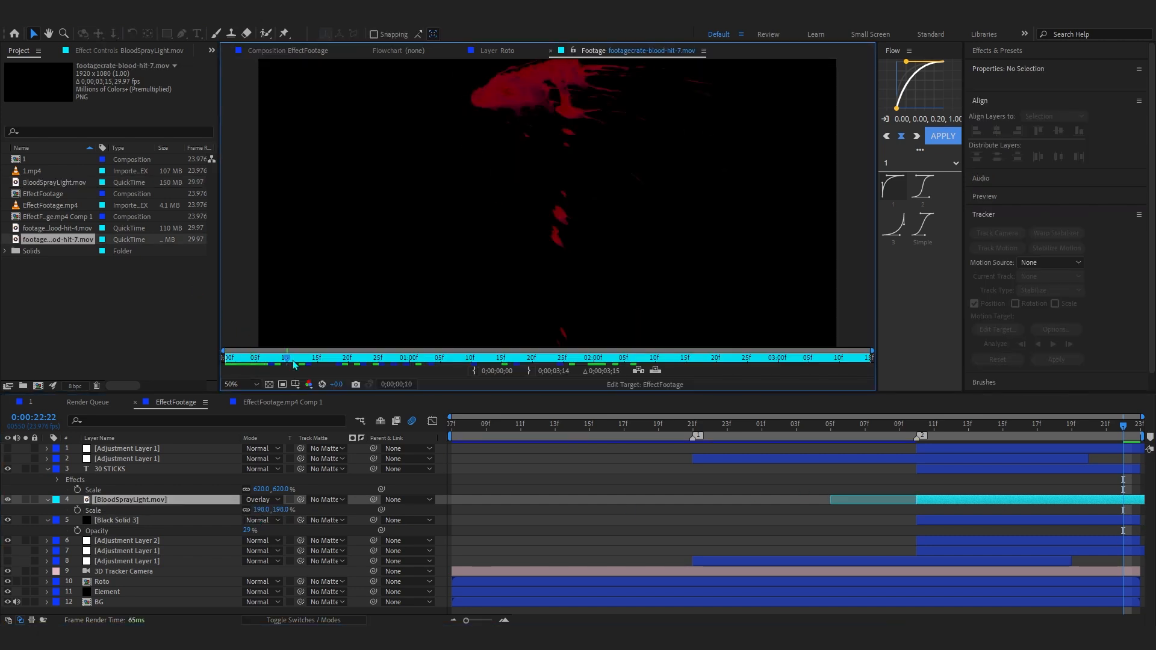
pyautogui.click(283, 50)
pyautogui.moveTo(66, 244); pyautogui.dragTo(953, 502)
pyautogui.moveTo(869, 499); pyautogui.dragTo(852, 510)
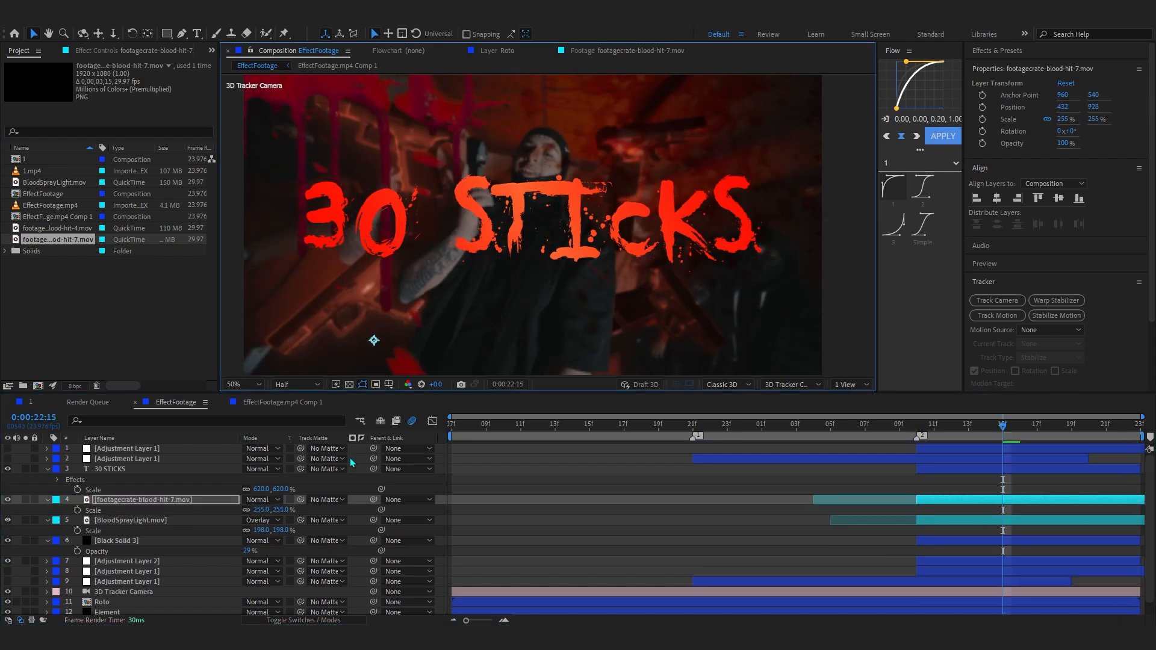
# Set the blood-hit-7 layer's blending mode to Overlay and play back the result
pyautogui.click(263, 500)
pyautogui.click(323, 364)
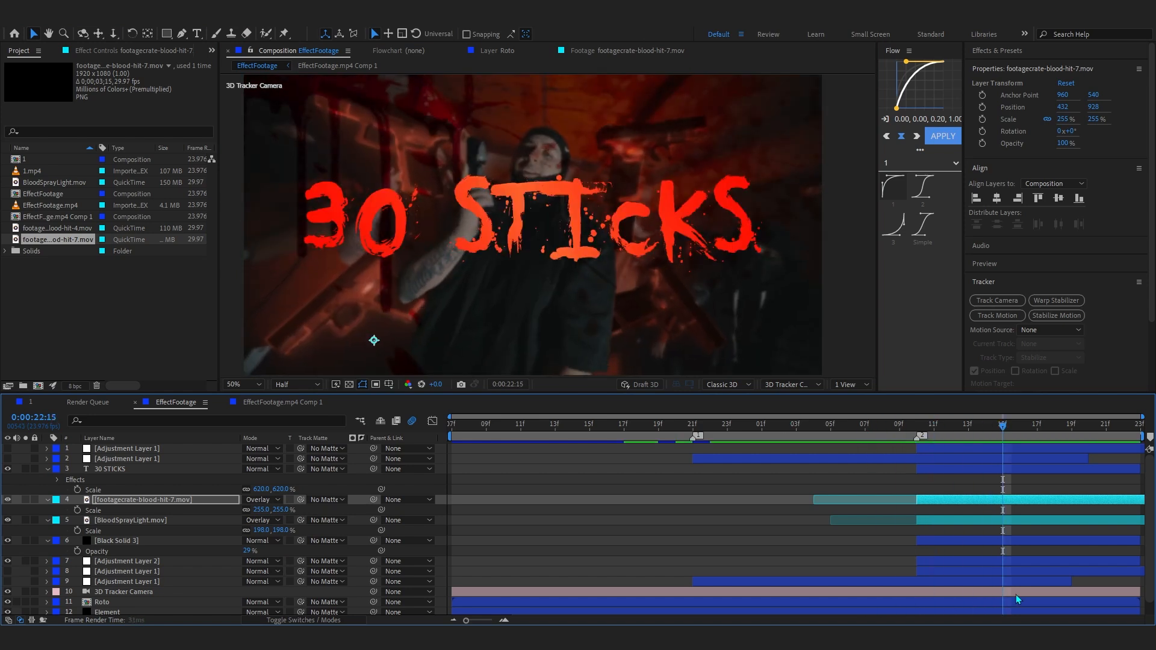
pyautogui.press('space')
pyautogui.scroll(-2, 386, 236)
pyautogui.scroll(2, 385, 236)
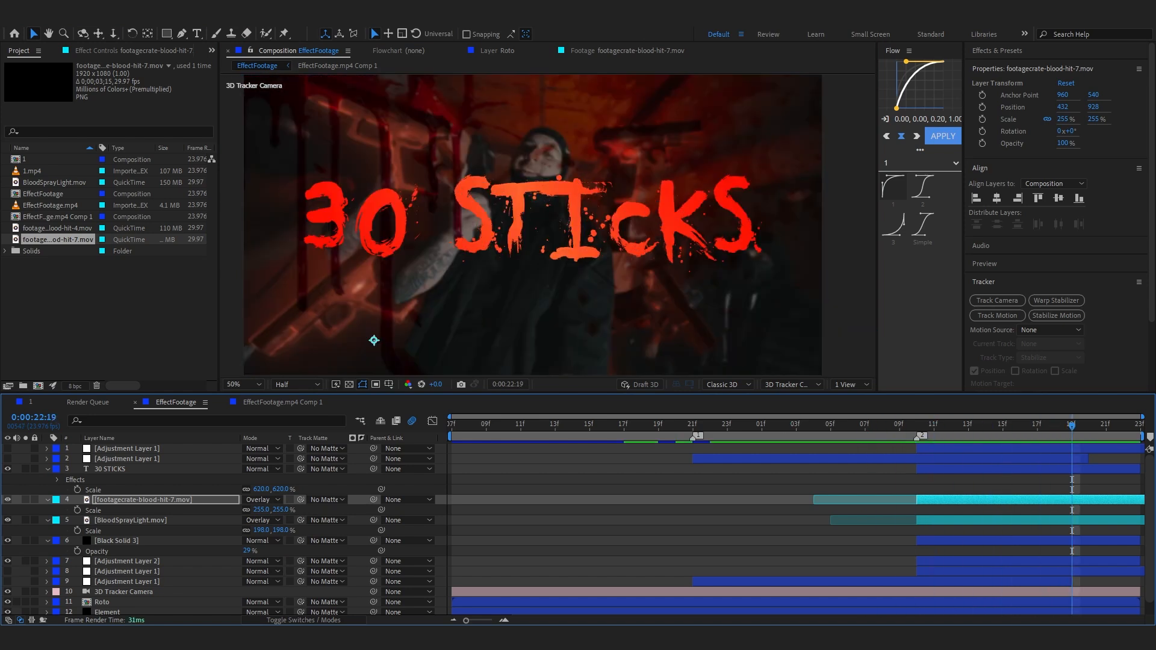
# Apply the Deep Glow effect to the "30 STICKS" text layer
pyautogui.click(495, 182)
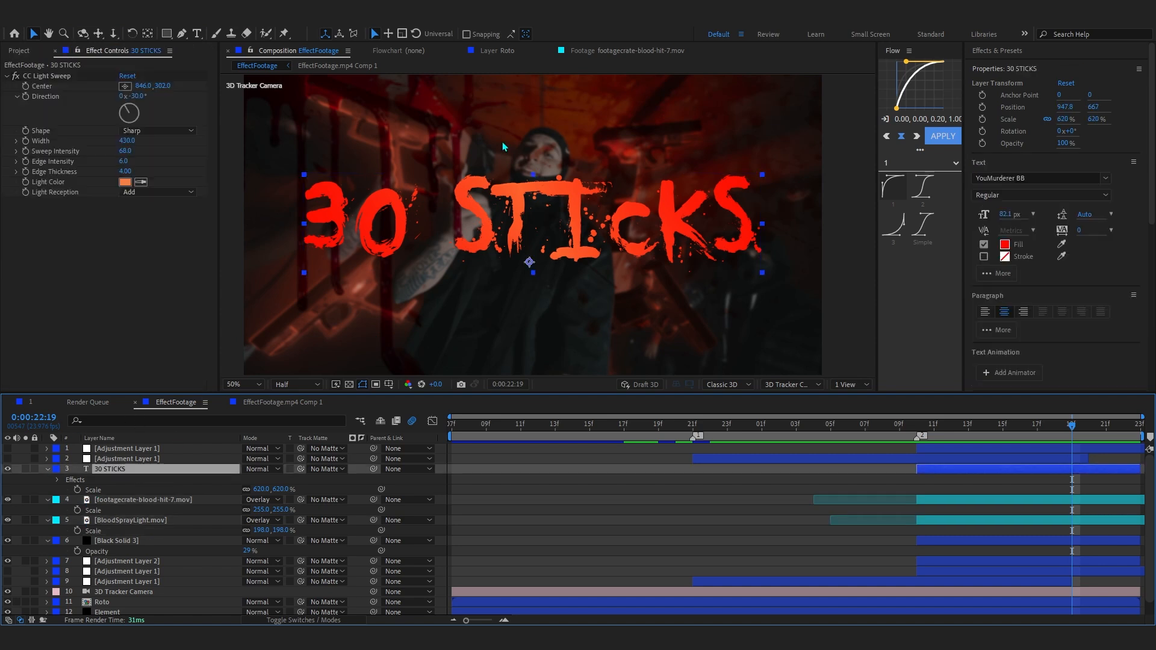
pyautogui.hotkey('ctrl', 'space')
pyautogui.write('de')
pyautogui.press('Return')
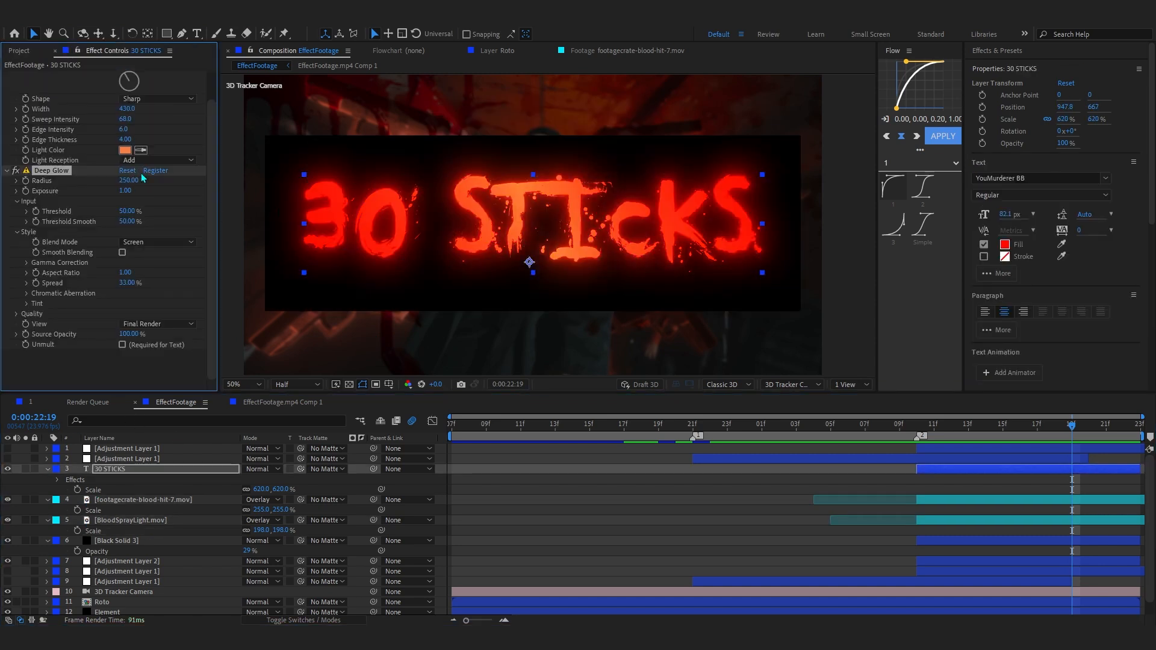
# Set Deep Glow's Radius to about 671 and Exposure to 0.62, and enable Unmult for the "30 STICKS" text
pyautogui.moveTo(128, 181); pyautogui.dragTo(382, 194)
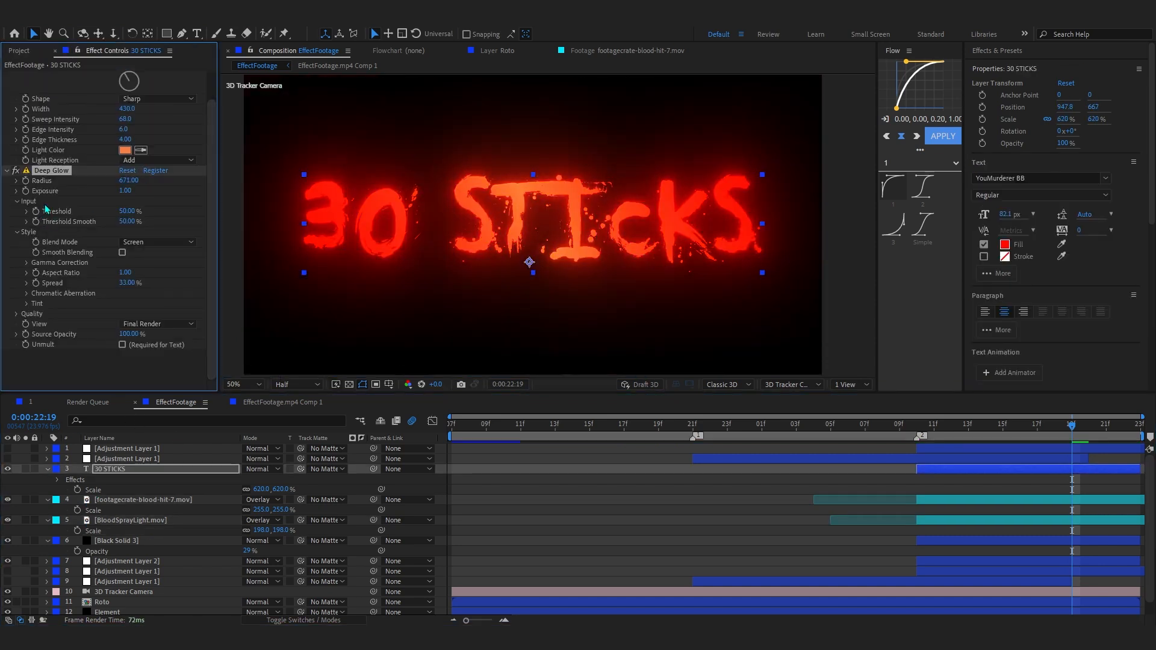
pyautogui.moveTo(107, 189); pyautogui.dragTo(106, 189)
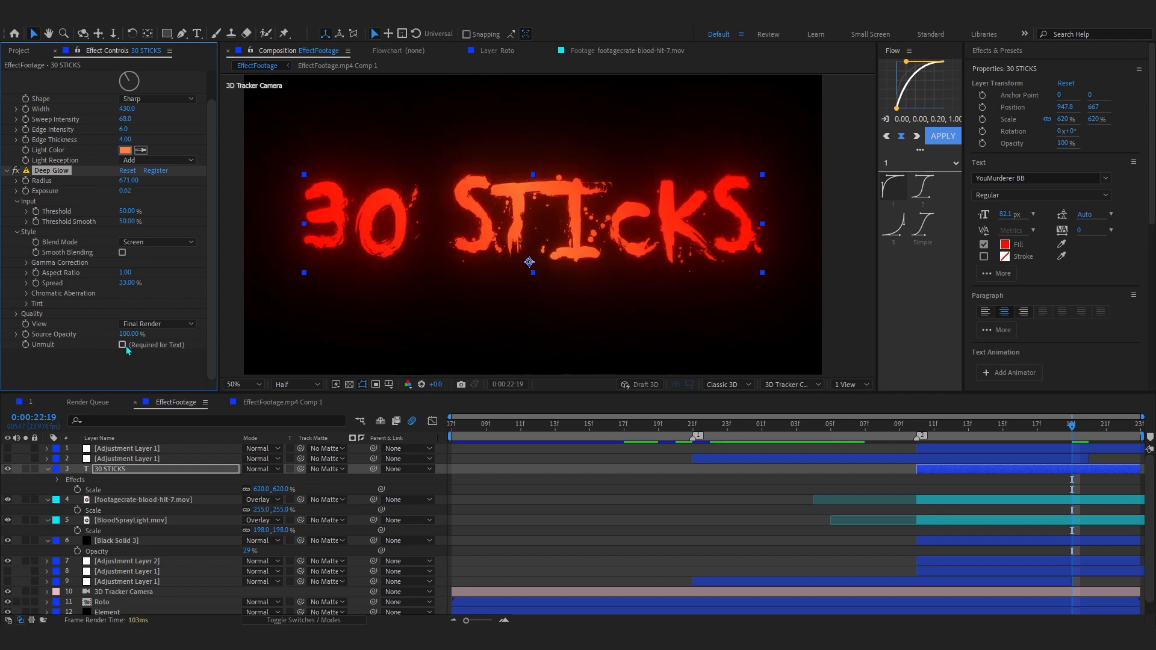
pyautogui.moveTo(908, 428); pyautogui.dragTo(1037, 444)
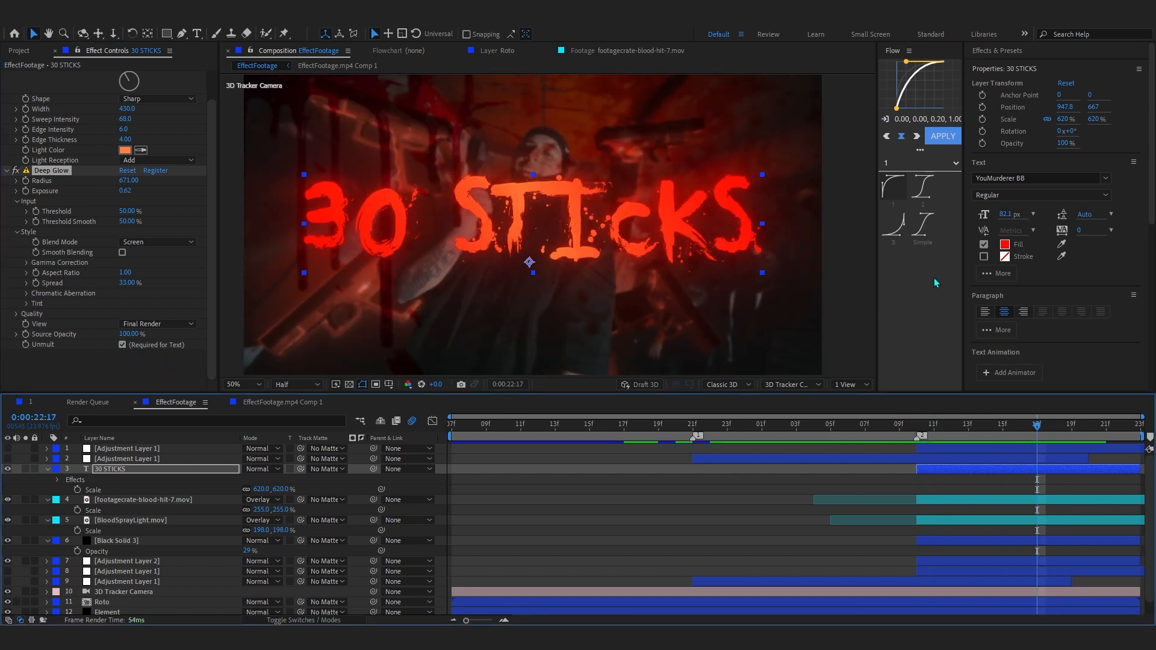
# Change the "30 STICKS" text fill colour to pure red, FF0000
pyautogui.click(1004, 244)
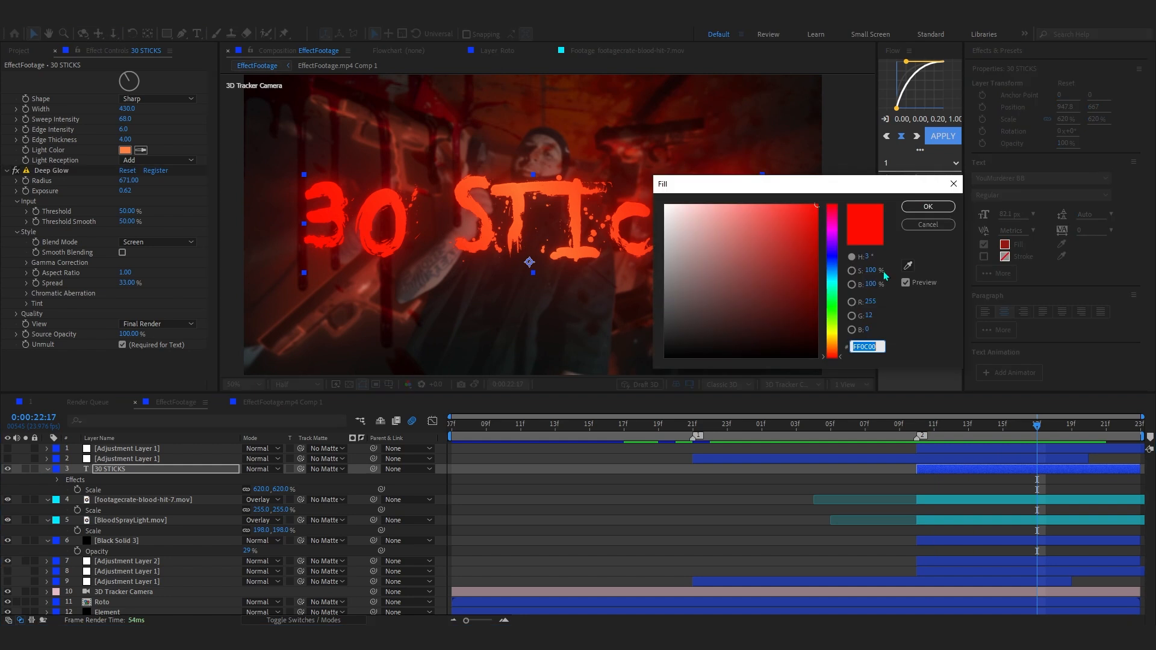
pyautogui.write('FF0000')
pyautogui.press('Tab')
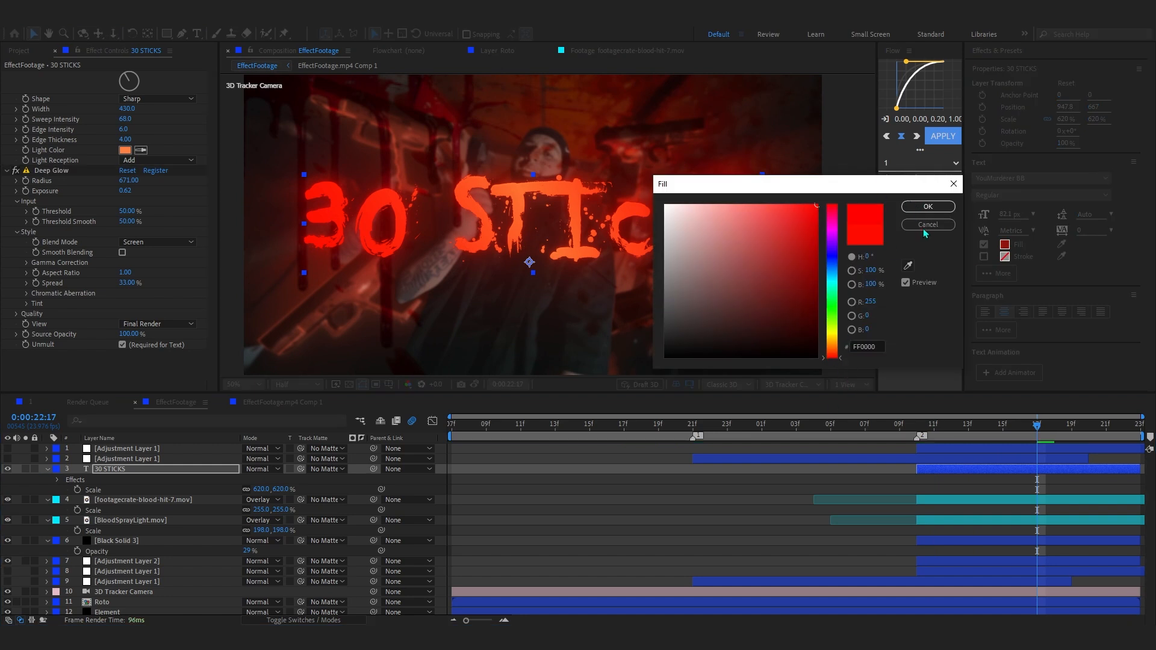
pyautogui.click(928, 207)
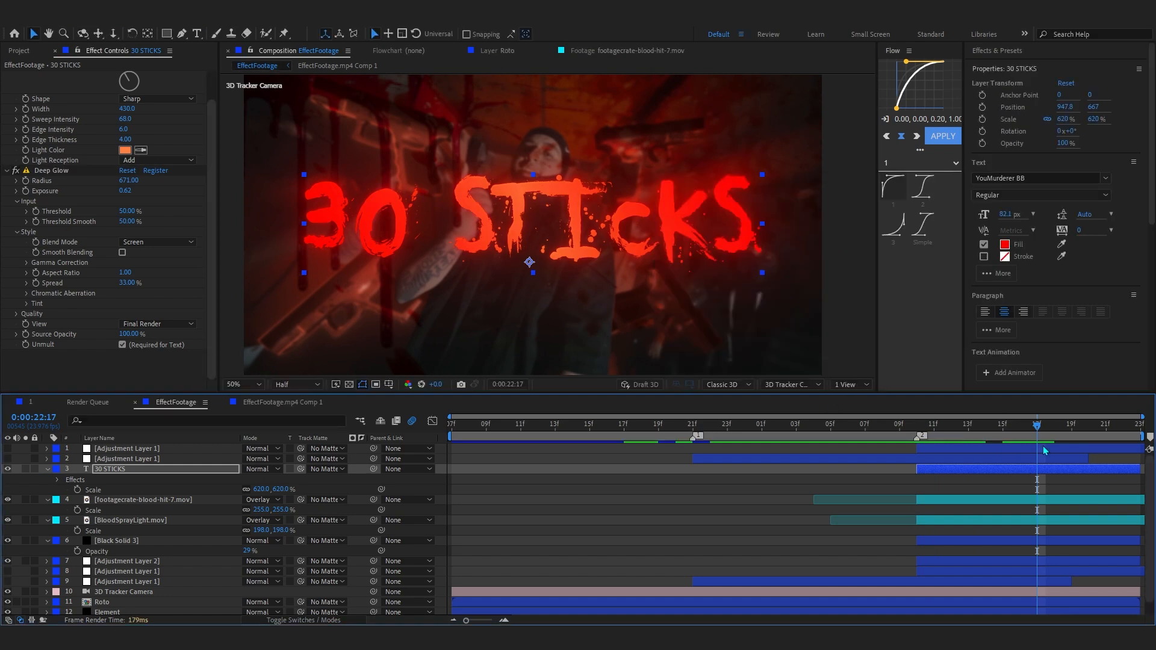
# Fine-tune the text's Deep Glow to Exposure 0.56 and Radius 690, and preview the composition
pyautogui.moveTo(125, 192); pyautogui.dragTo(122, 190)
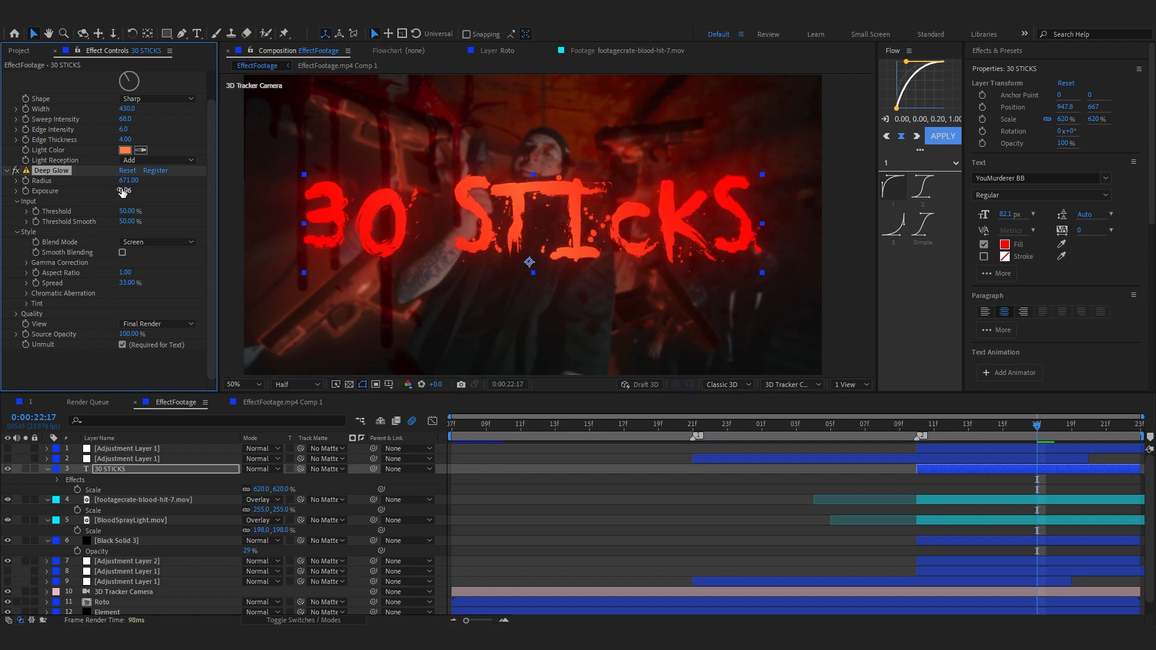
pyautogui.scroll(2, 112, 198)
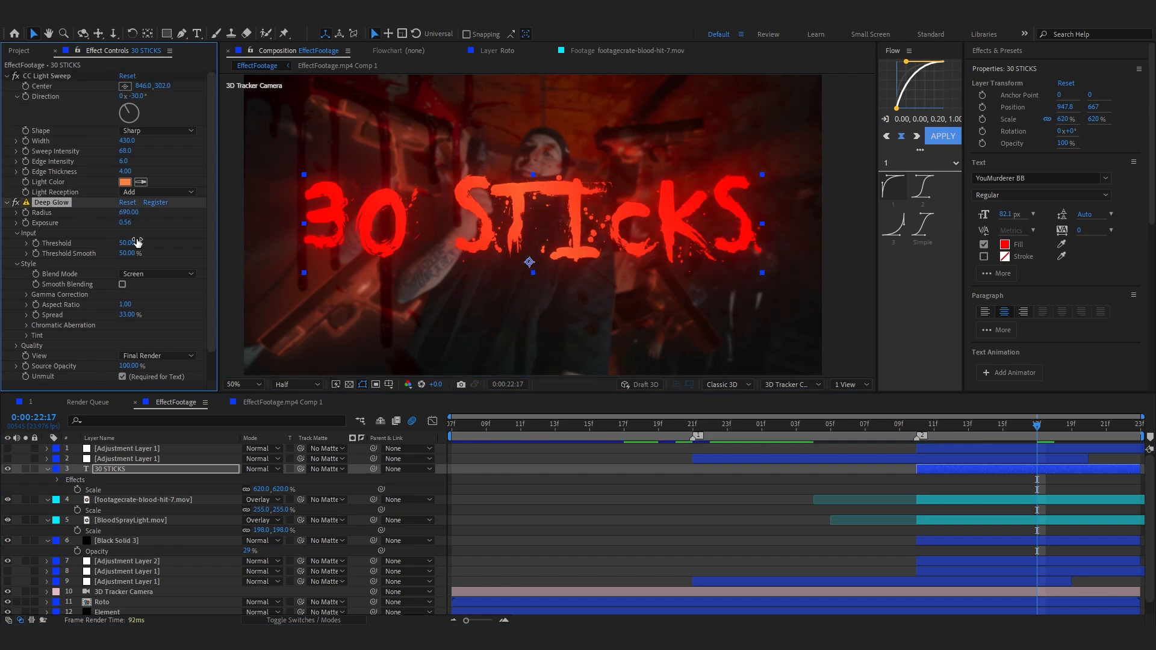
pyautogui.moveTo(901, 427); pyautogui.dragTo(644, 620)
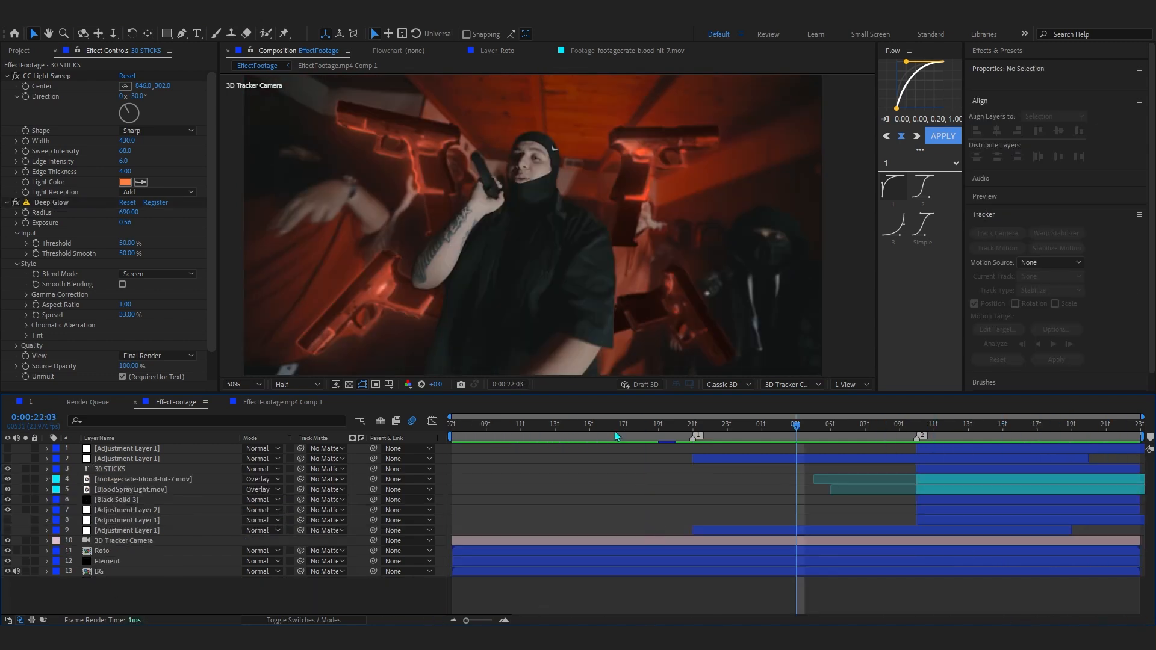
# Create a null object at 0:00:21:07 and parent the Roto and BG layers to it
pyautogui.press('Home')
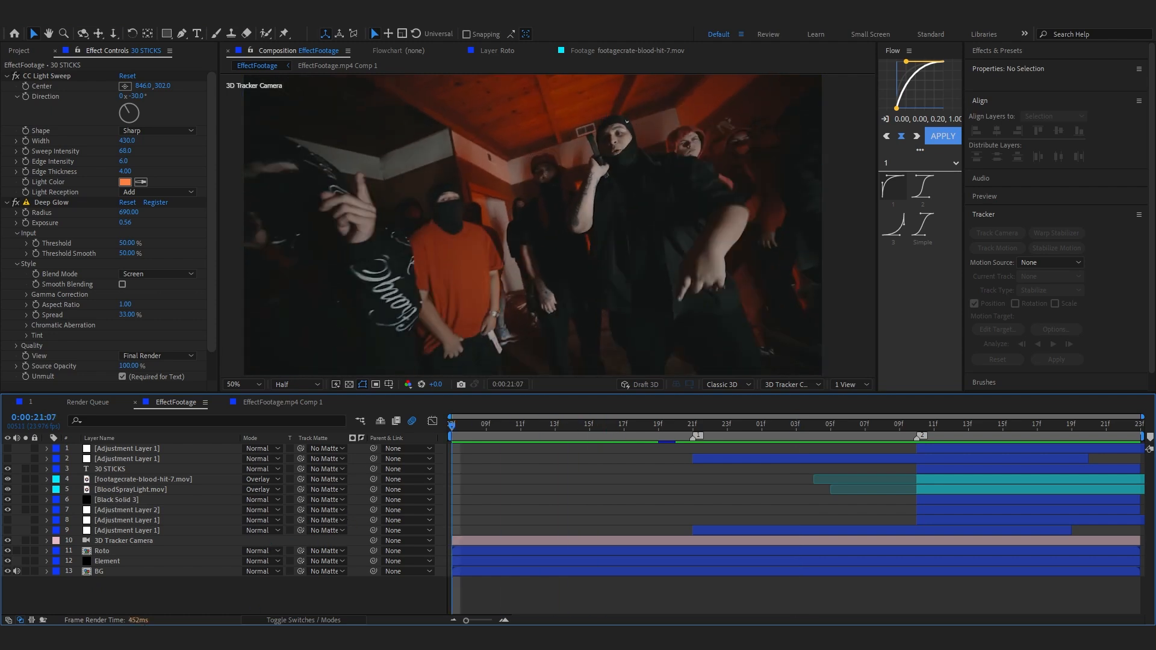
pyautogui.rightClick(152, 611)
pyautogui.moveTo(212, 468)
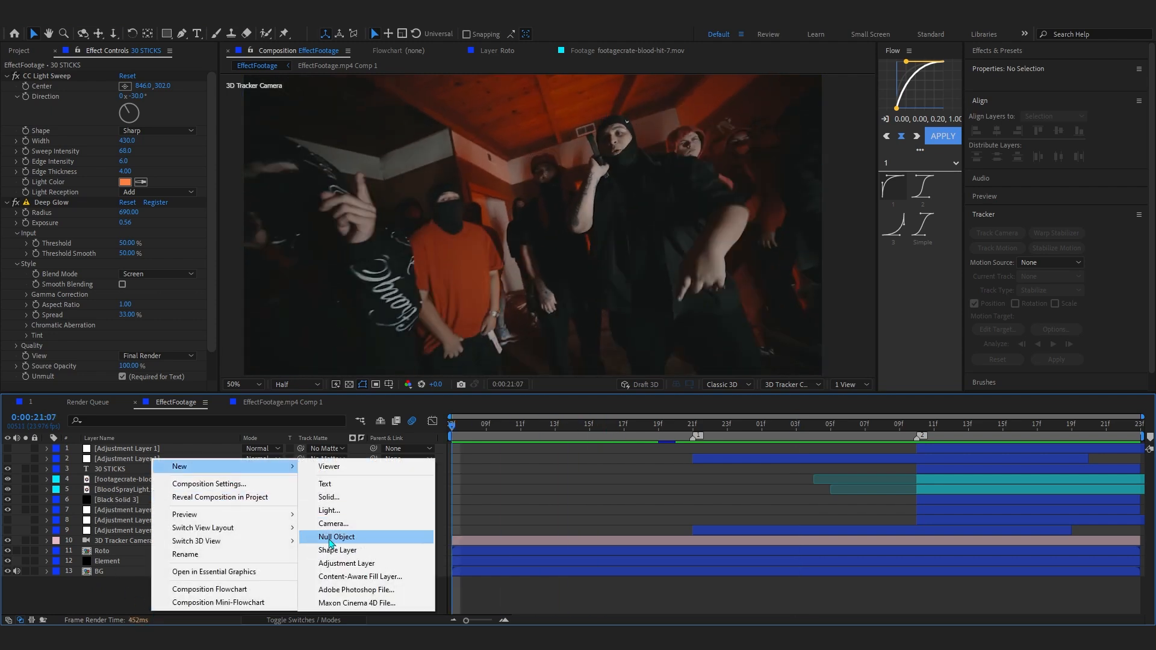
pyautogui.click(330, 537)
pyautogui.click(101, 581)
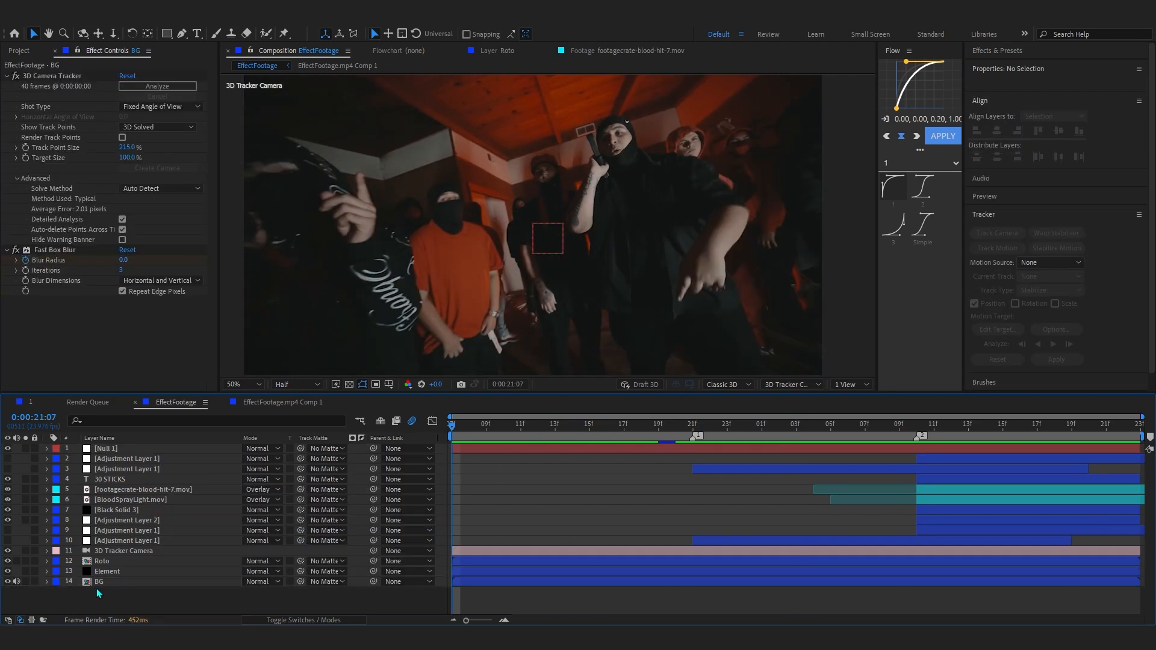
pyautogui.keyDown('ctrl'); pyautogui.click(113, 561); pyautogui.keyUp('ctrl')
pyautogui.moveTo(373, 561)
pyautogui.mouseDown()
pyautogui.moveTo(361, 546)
pyautogui.moveTo(374, 562)
pyautogui.mouseUp()
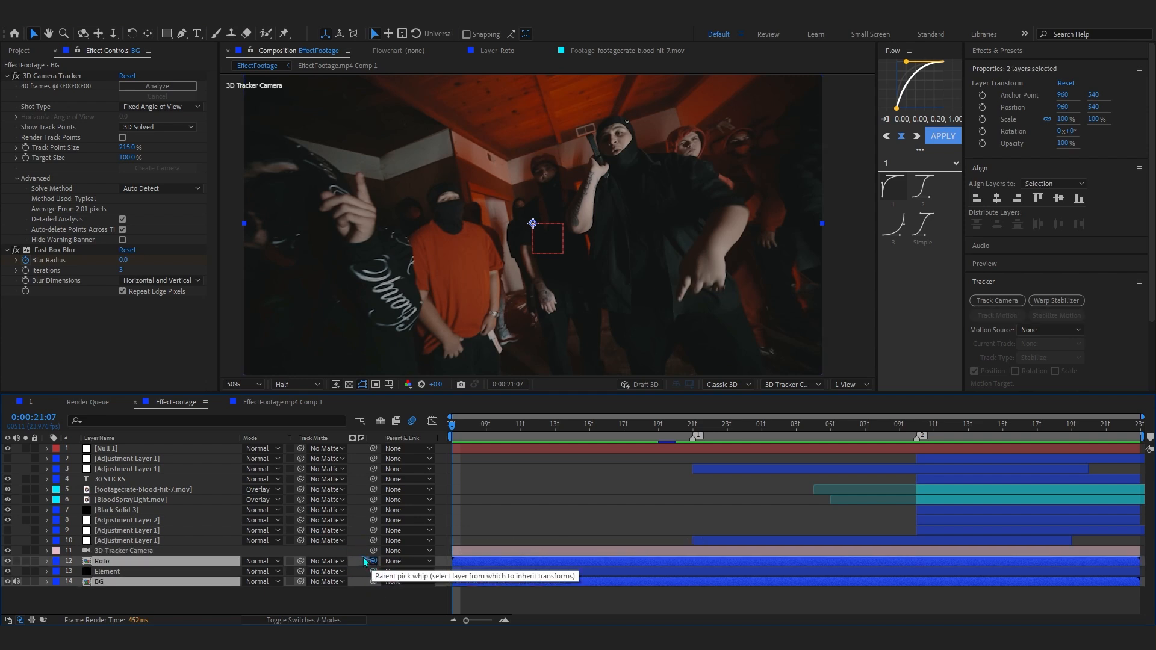
pyautogui.moveTo(368, 562); pyautogui.dragTo(134, 451)
# Move the null's anchor point onto the main performer's face, at about 1222, 252
pyautogui.click(134, 452)
pyautogui.press('c')
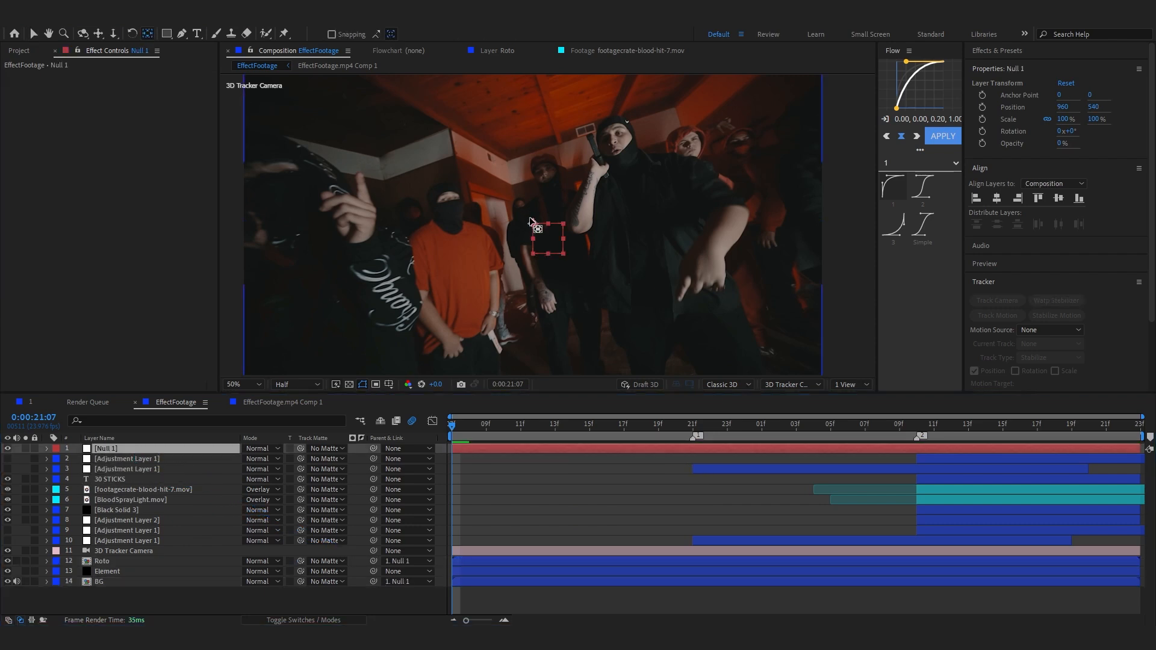
pyautogui.moveTo(529, 222); pyautogui.dragTo(532, 220)
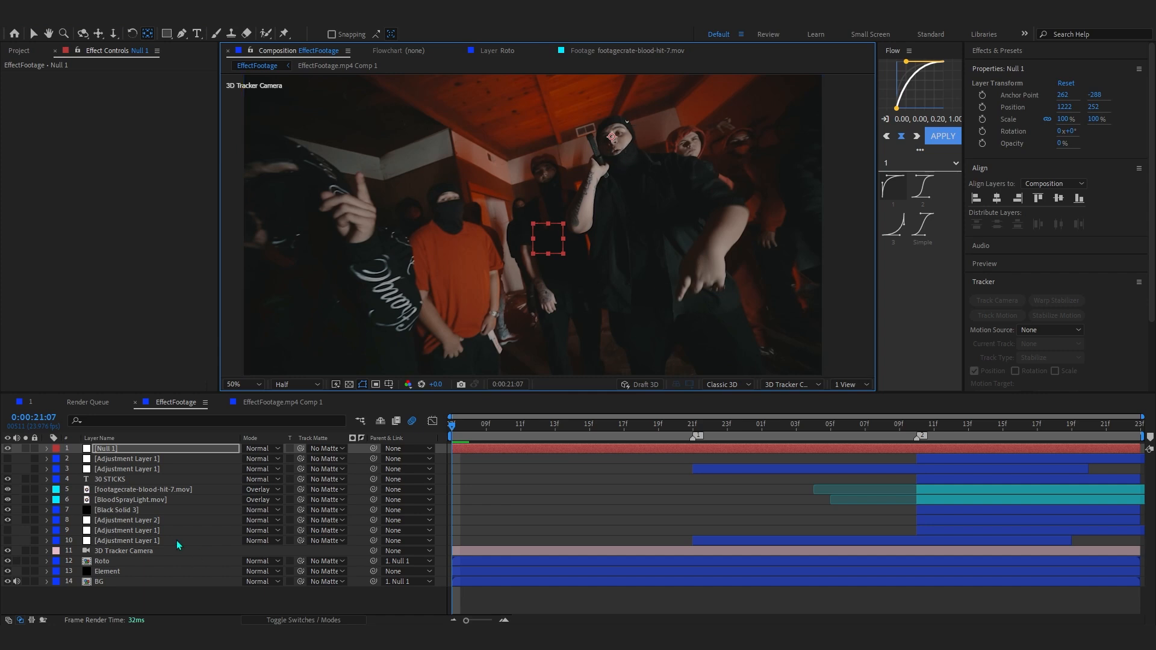
# Keyframe the null's Scale at 259% on 0:00:21:07 and reset it to 100% at 0:00:22:05
pyautogui.press('s')
pyautogui.moveTo(257, 459); pyautogui.dragTo(357, 460)
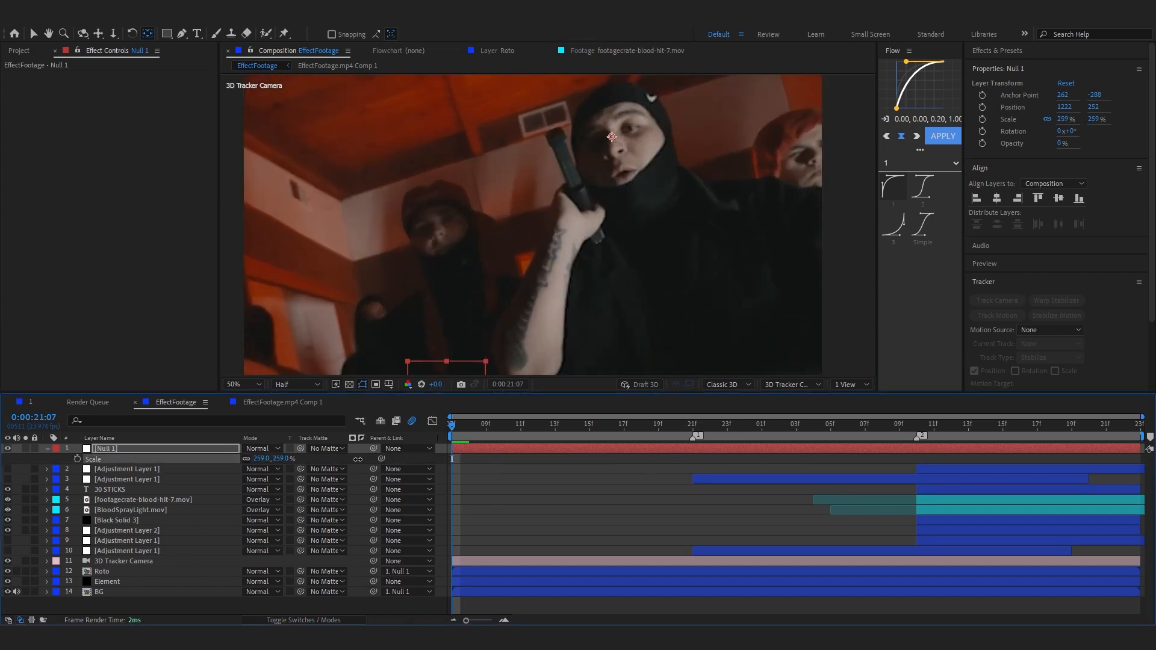
pyautogui.click(78, 459)
pyautogui.moveTo(516, 431); pyautogui.dragTo(831, 482)
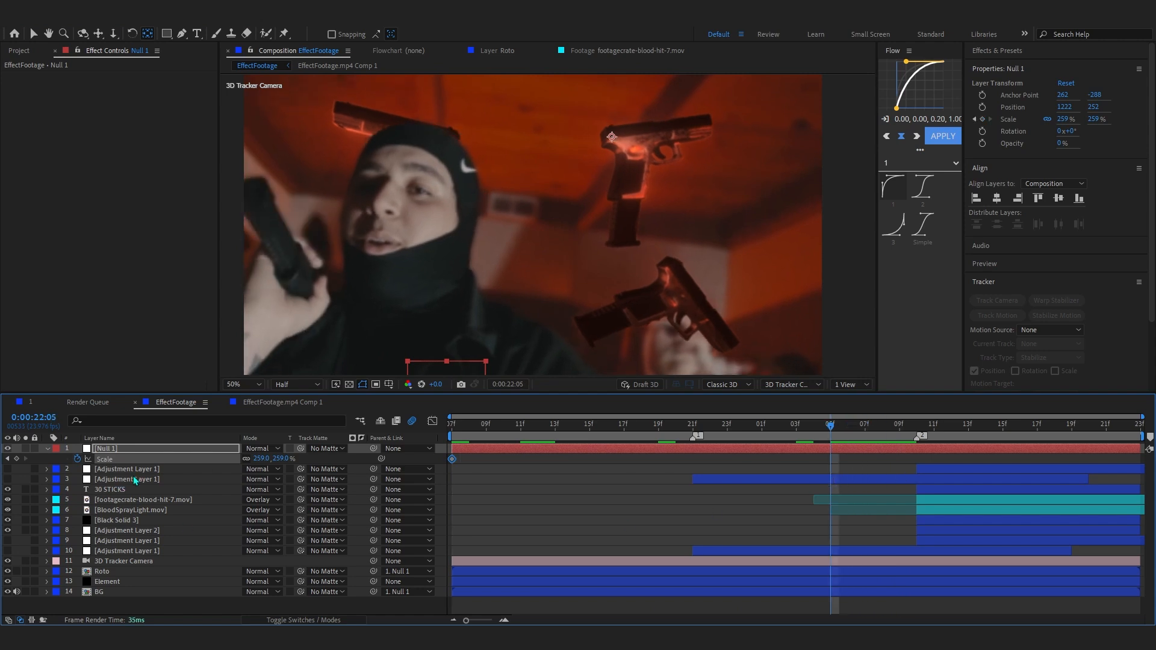
pyautogui.rightClick(156, 461)
pyautogui.click(184, 386)
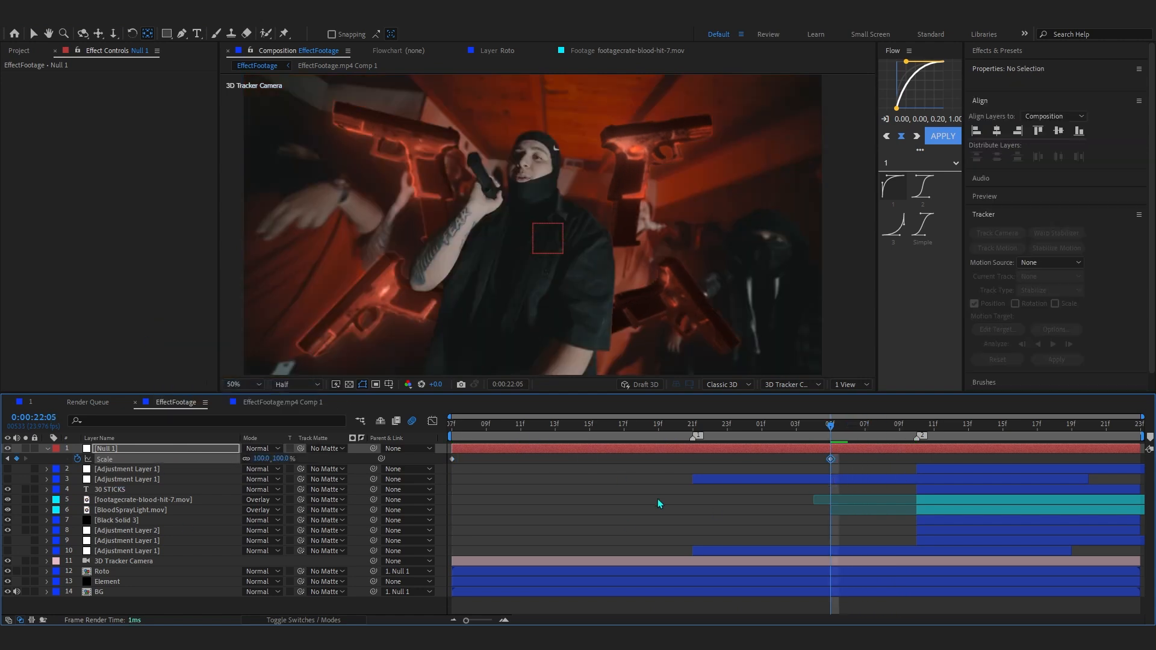
# Parent the Element layer to the null and preview the combined zoom before 0:00:22:05
pyautogui.press('pagedown')
pyautogui.press('pagedown')
pyautogui.click(125, 570)
pyautogui.click(150, 580)
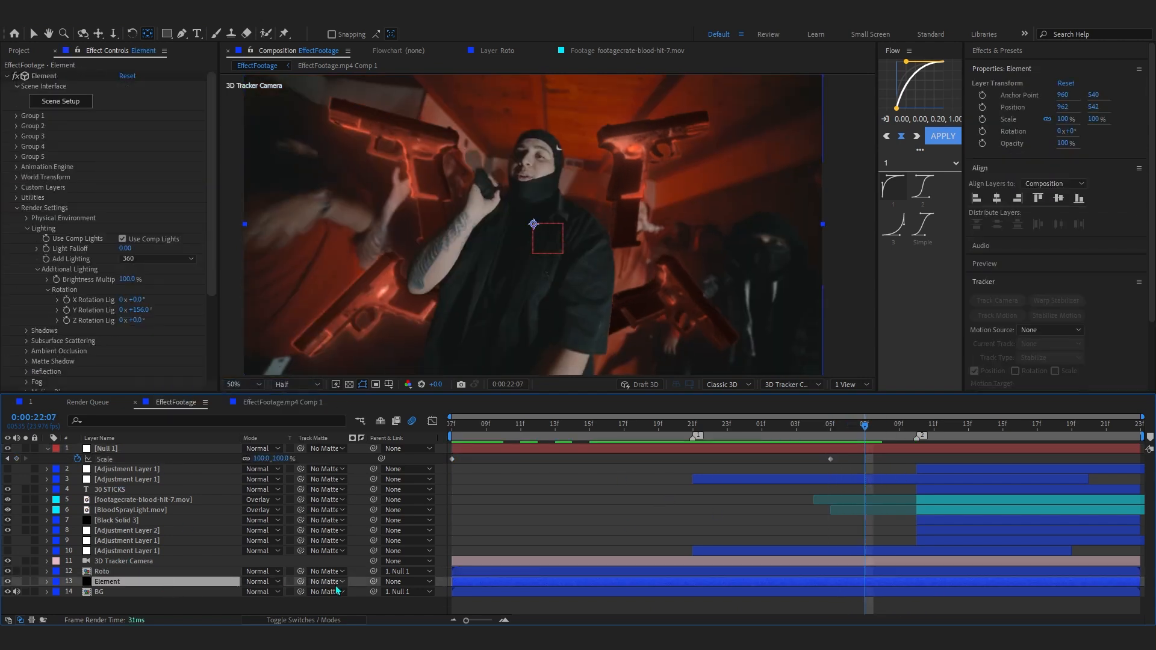
pyautogui.moveTo(375, 584); pyautogui.dragTo(126, 448)
pyautogui.moveTo(864, 424); pyautogui.dragTo(781, 620)
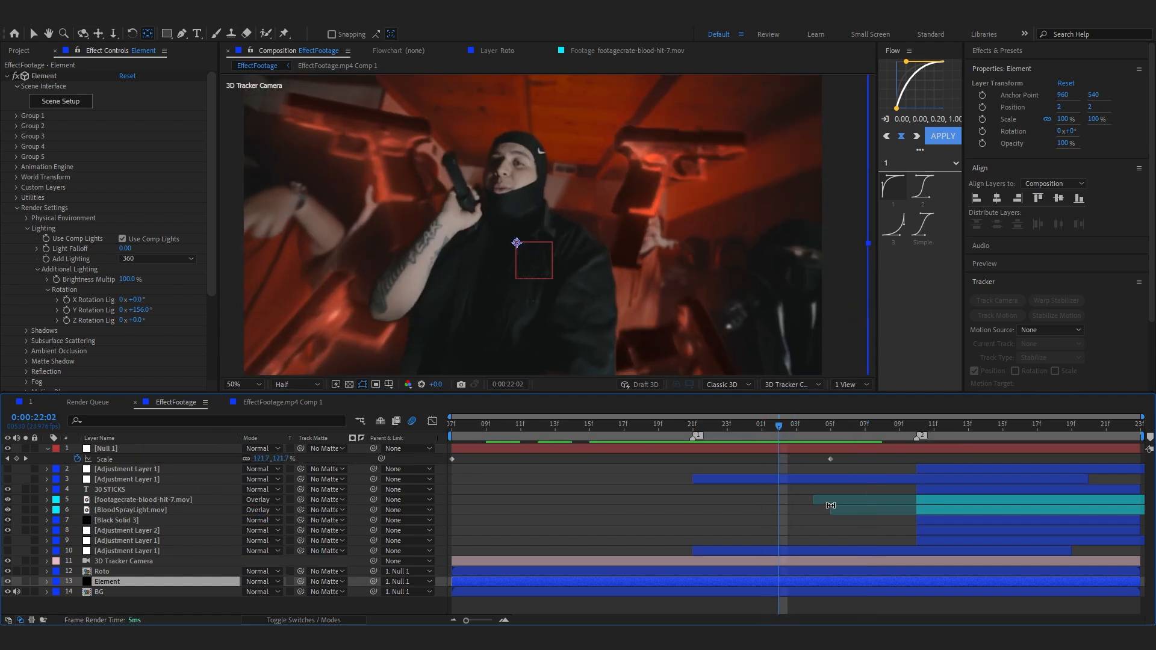
# Easy-ease the null's Scale keyframes and shape the value curve to drop steeply at first and settle slowly
pyautogui.click(217, 459)
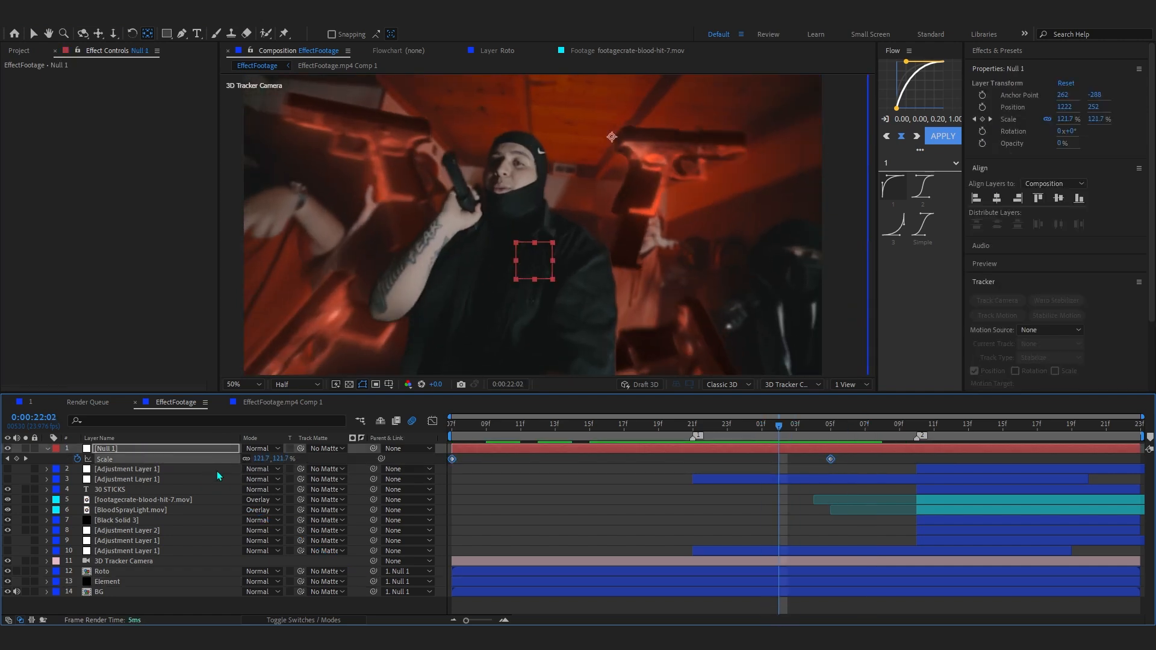
pyautogui.press('F9')
pyautogui.click(432, 421)
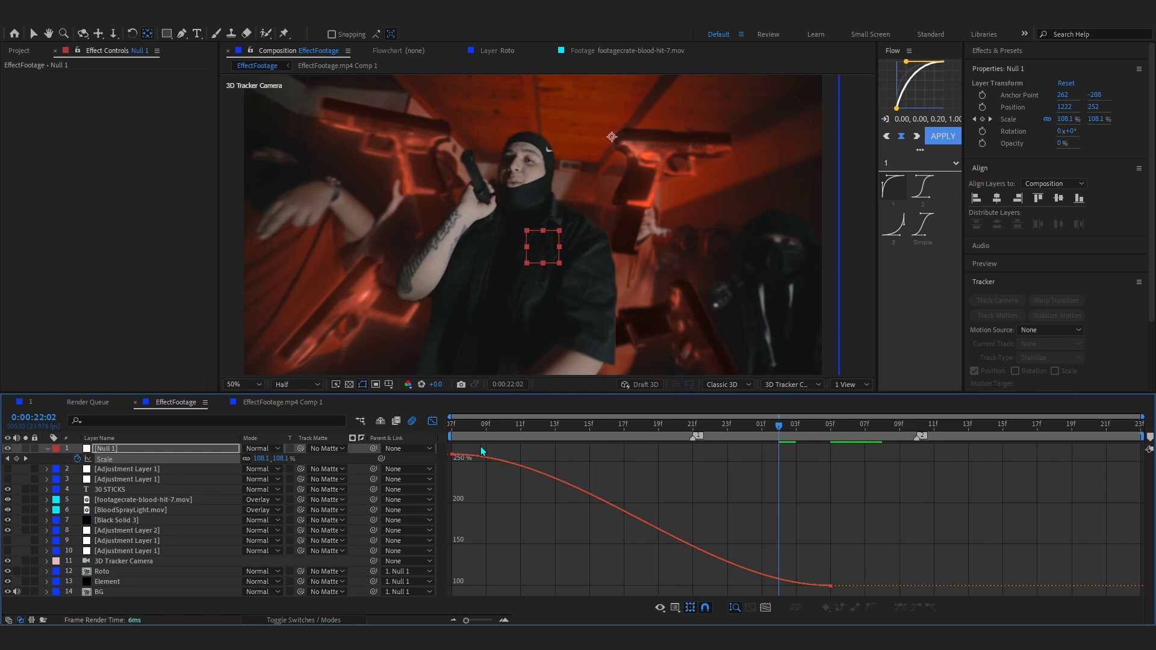
pyautogui.moveTo(577, 456); pyautogui.dragTo(338, 534)
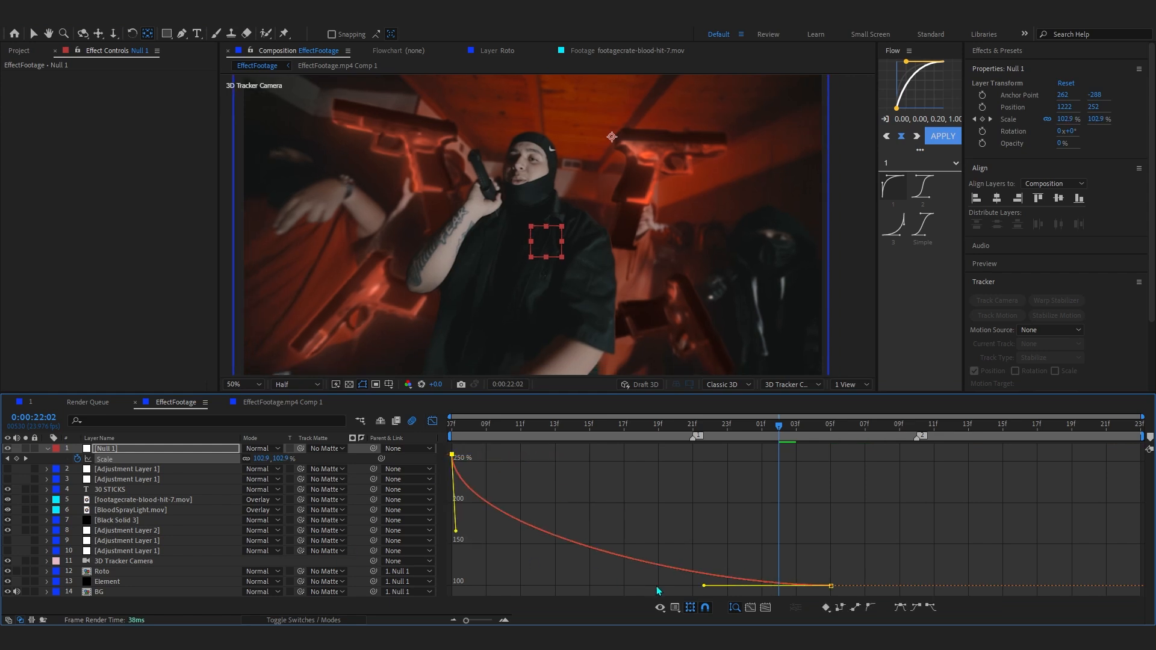
pyautogui.moveTo(703, 587); pyautogui.dragTo(443, 586)
# Raise the null's starting Scale keyframe at 0:00:21:07 to 452%
pyautogui.moveTo(779, 424); pyautogui.dragTo(366, 456)
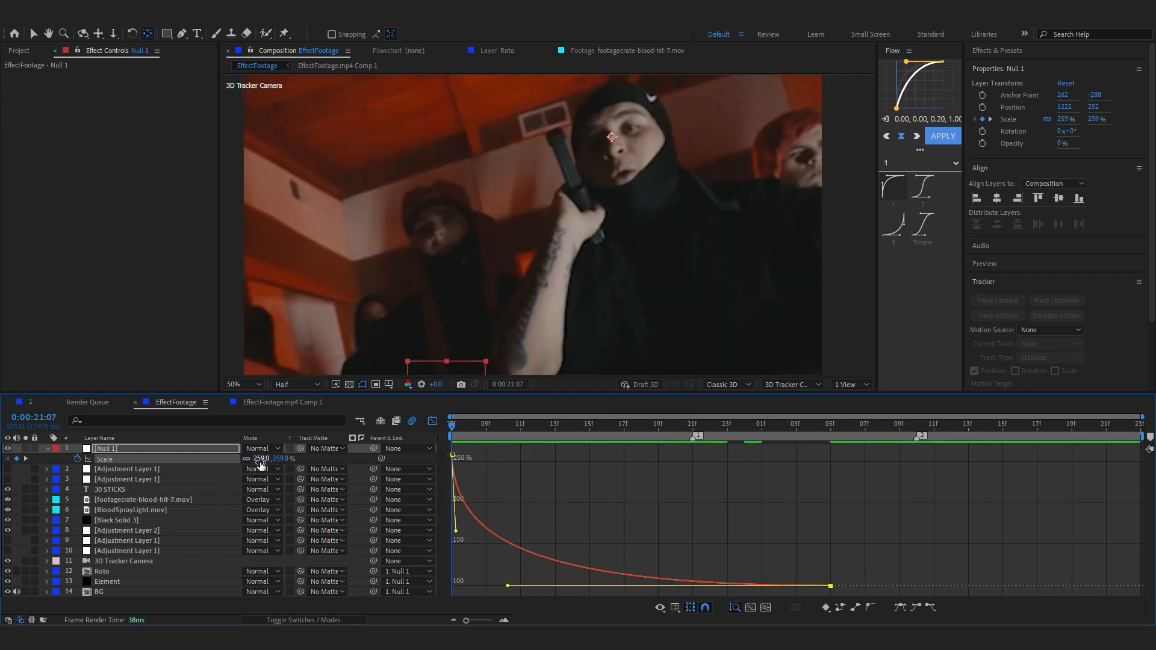
pyautogui.moveTo(259, 459); pyautogui.dragTo(414, 537)
pyautogui.click(432, 421)
# Add a new adjustment layer above all layers and apply the S_Flicker effect to it
pyautogui.rightClick(174, 611)
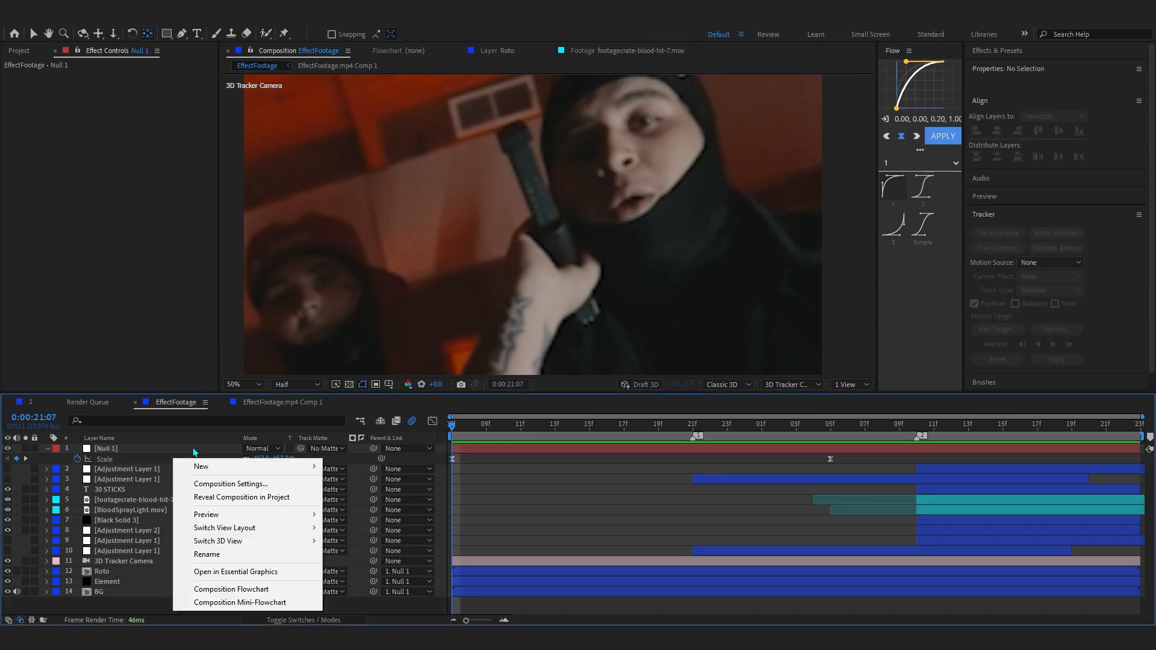
pyautogui.moveTo(208, 467)
pyautogui.click(344, 559)
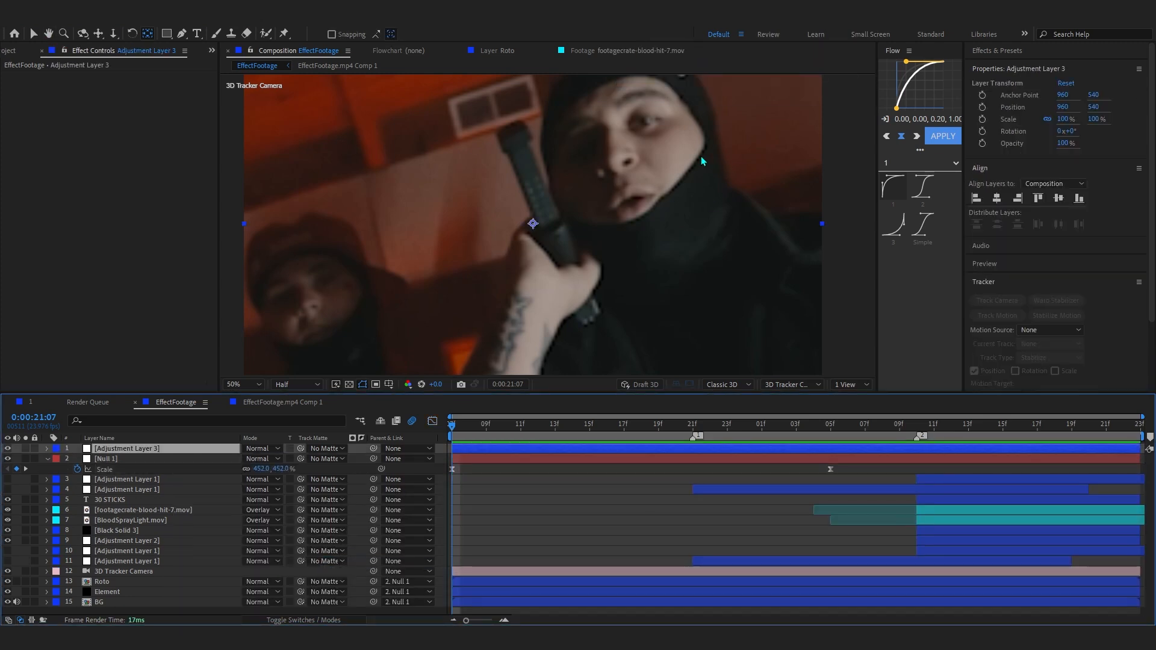
pyautogui.hotkey('ctrl', 'space')
pyautogui.write('flicker')
pyautogui.press('Return')
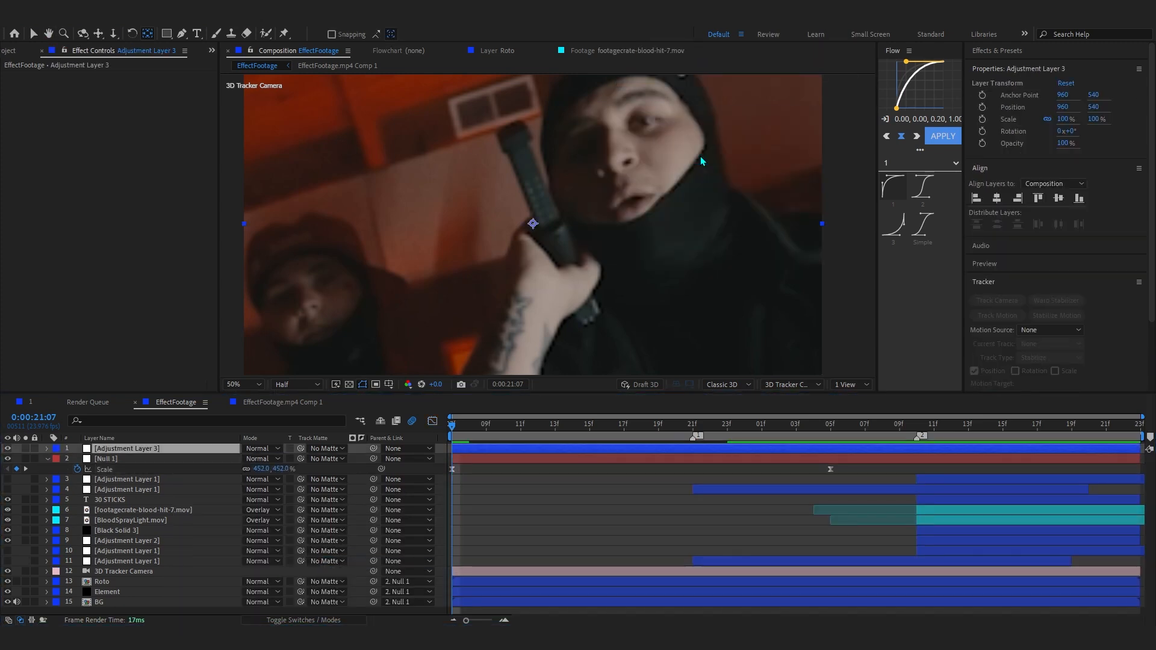
# Keyframe S_Flicker's Amplitude starting at 1.16 on 0:00:21:07 and play back the zoom
pyautogui.moveTo(132, 107); pyautogui.dragTo(195, 106)
pyautogui.press('space')
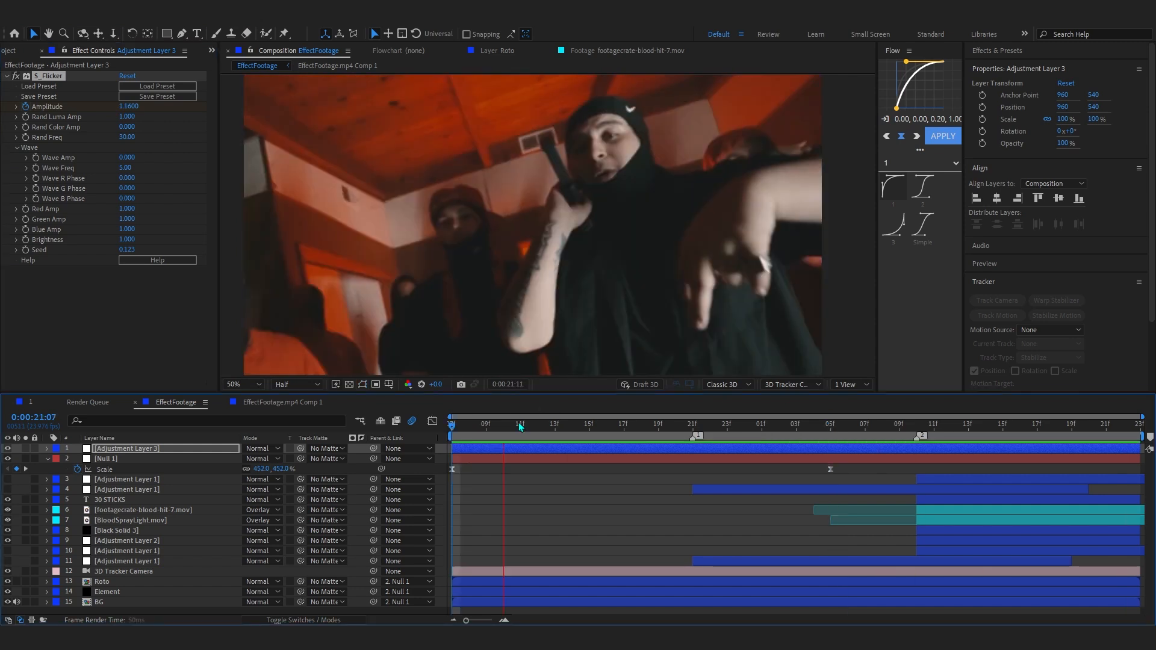
pyautogui.press('space')
# Show the layer switches and enable motion blur on the Roto, Element and BG layers
pyautogui.click(296, 612)
pyautogui.click(291, 621)
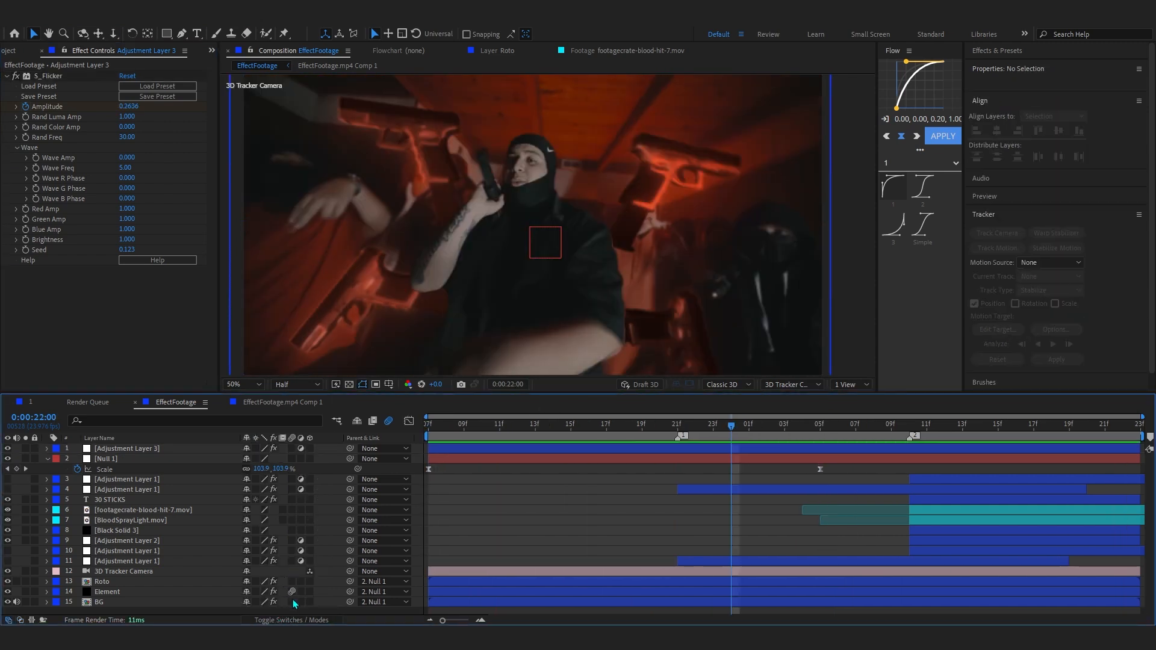
# Move the lower shake adjustment layer starting at 0:00:22:10 above "30 STICKS" and make both shake layers at that time visible
pyautogui.moveTo(427, 430); pyautogui.dragTo(689, 498)
pyautogui.click(6, 490)
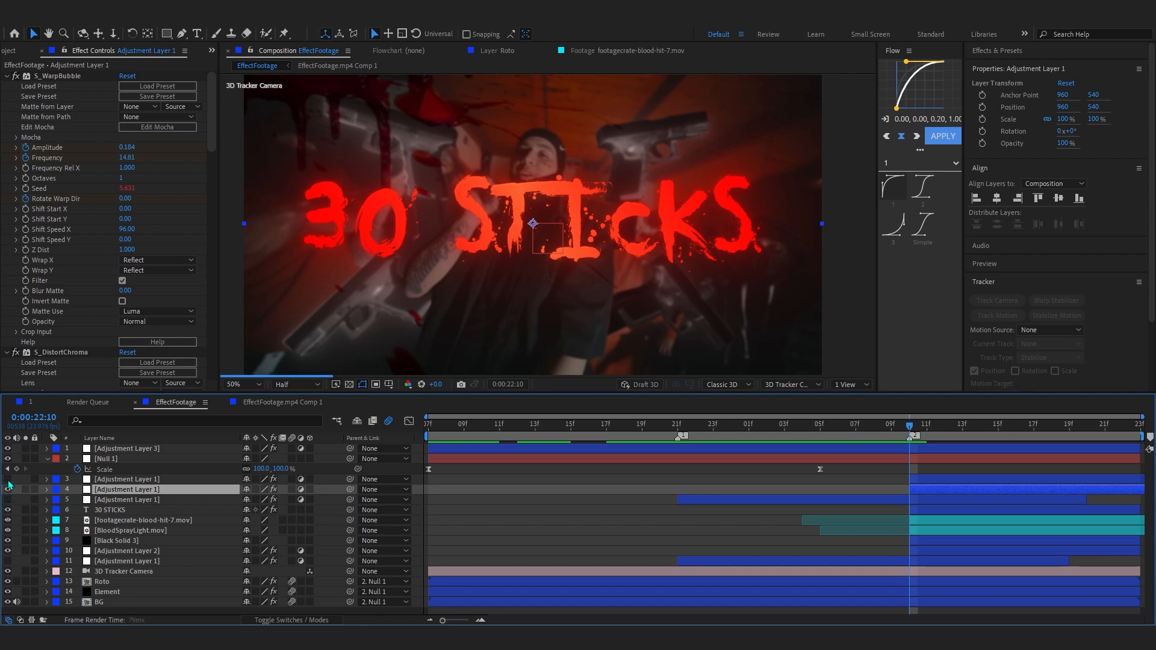
pyautogui.moveTo(929, 436); pyautogui.dragTo(1016, 444)
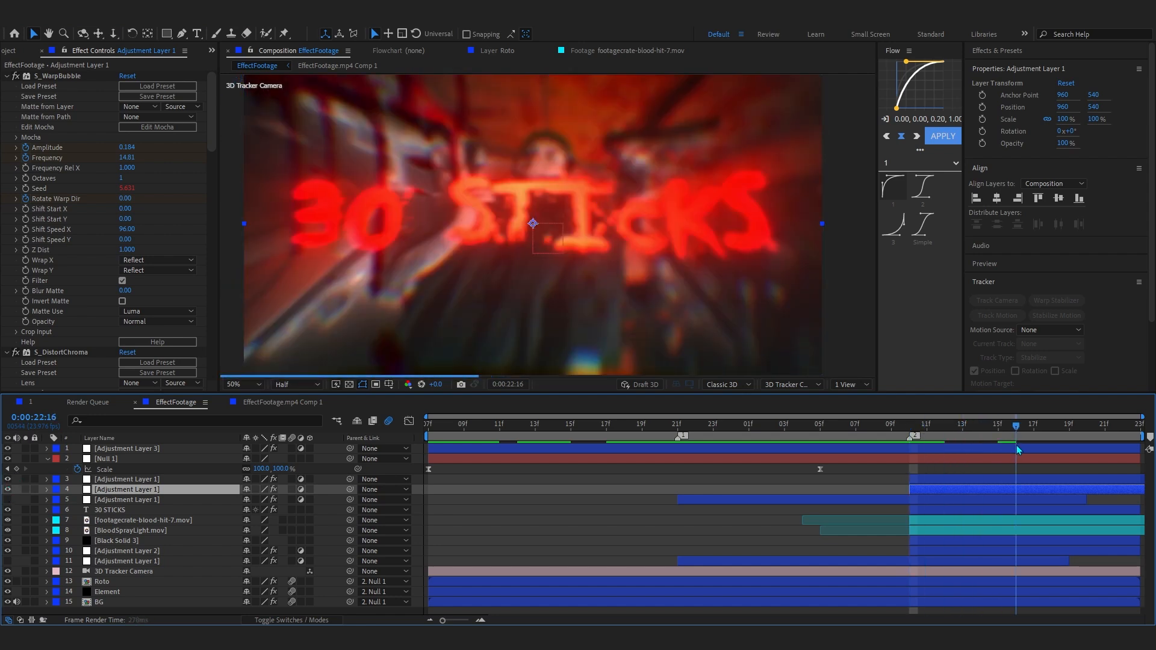
# Collapse the effects on the moved shake adjustment layer and apply Motion Tile to it
pyautogui.click(77, 185)
pyautogui.hotkey('ctrl', 'a')
pyautogui.click(7, 76)
pyautogui.click(72, 189)
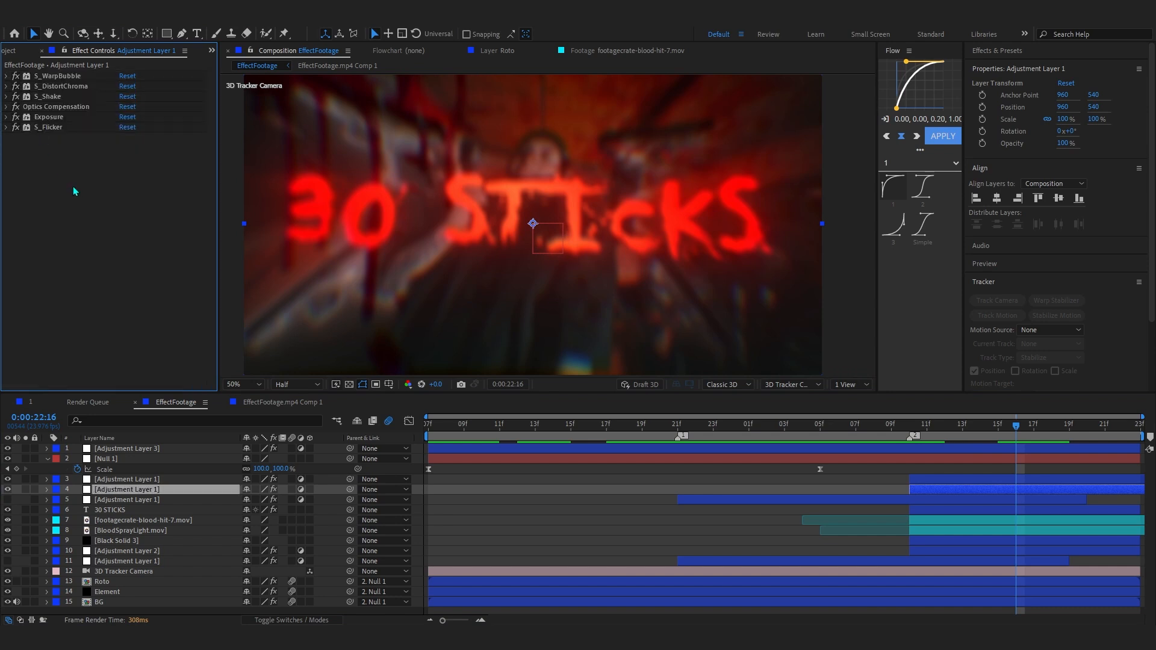
pyautogui.hotkey('ctrl', 'space')
pyautogui.write('mot')
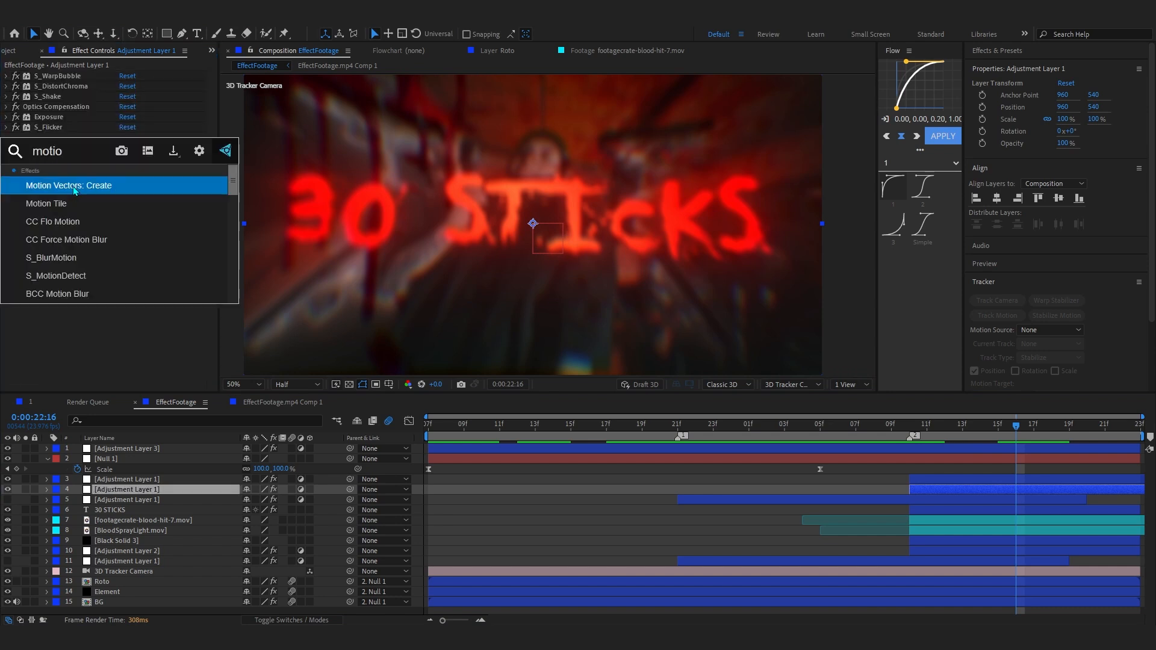
pyautogui.click(75, 204)
# Set Motion Tile's Output Width and Output Height to 200 with Mirror Edges on, and place it above the other effects
pyautogui.click(900, 425)
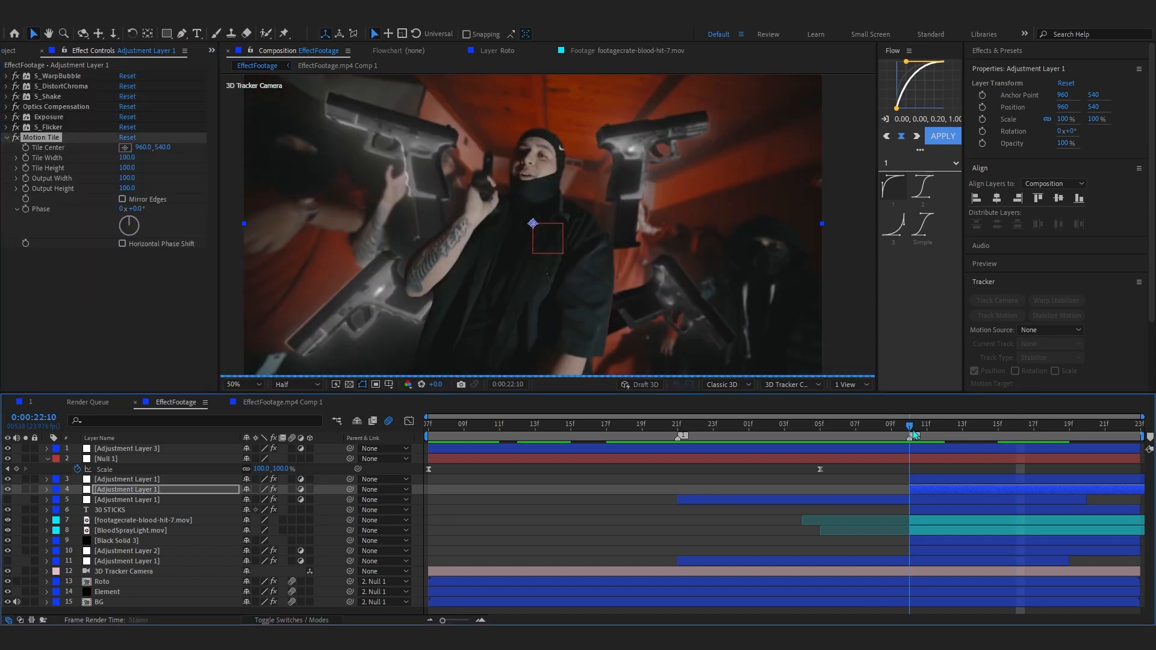
pyautogui.click(142, 181)
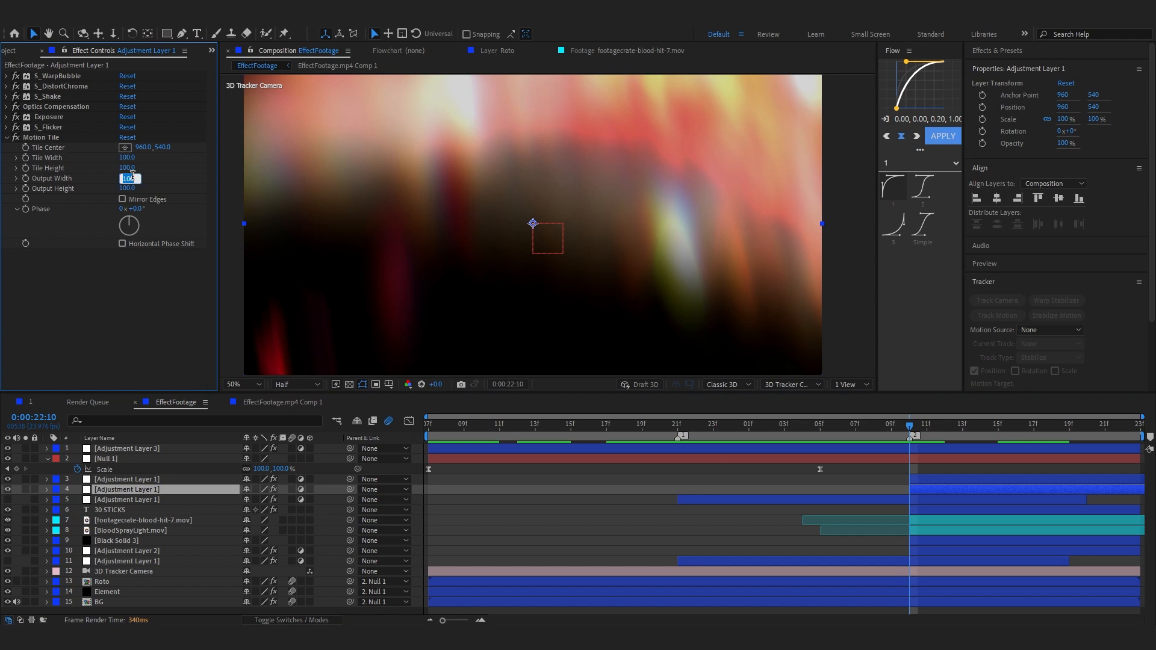
pyautogui.click(127, 187)
pyautogui.write('200')
pyautogui.click(122, 198)
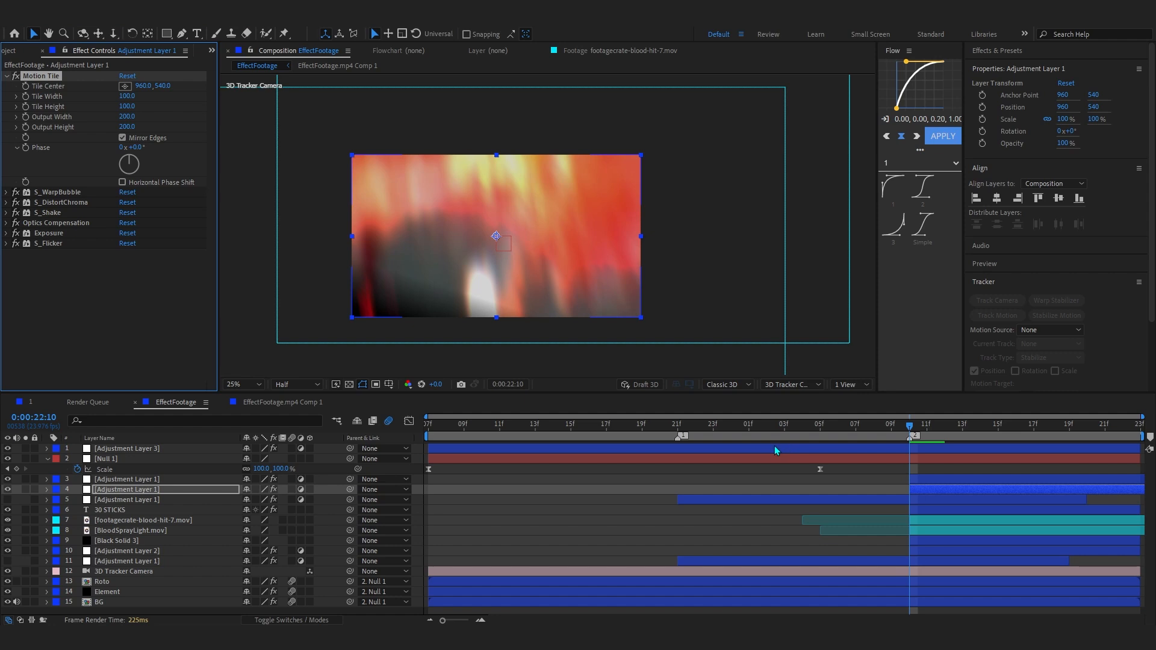
# Copy the Motion Tile effect and make the two shake adjustment layers starting at 0:00:21:21 visible
pyautogui.click(774, 445)
pyautogui.click(41, 75)
pyautogui.click(714, 425)
pyautogui.click(687, 500)
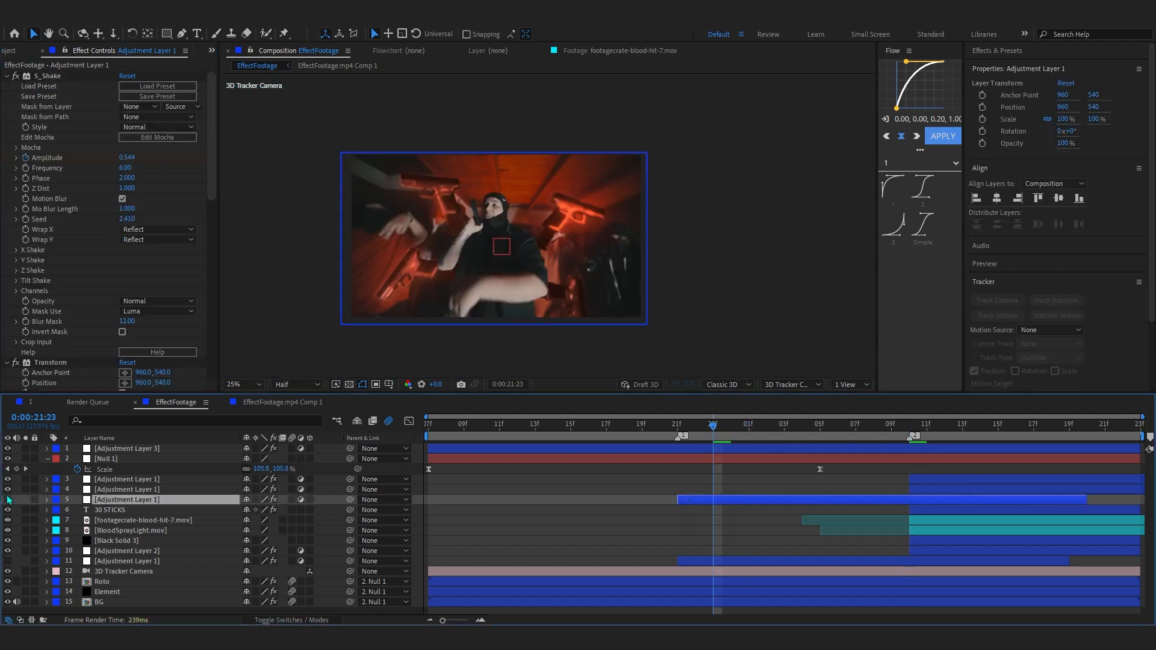
pyautogui.click(8, 562)
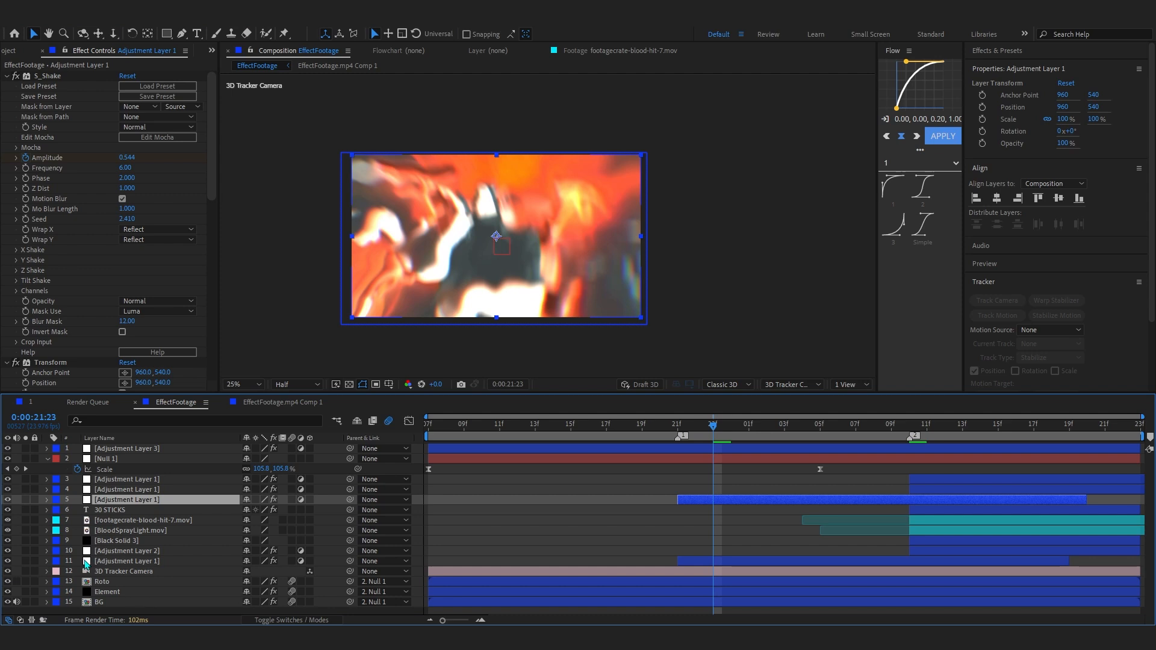
# Paste Motion Tile onto the lower shake adjustment layer starting at 0:00:21:21, move it above the other effects, and play back
pyautogui.click(114, 561)
pyautogui.click(46, 129)
pyautogui.keyDown('ctrl'); pyautogui.click(7, 77); pyautogui.keyUp('ctrl')
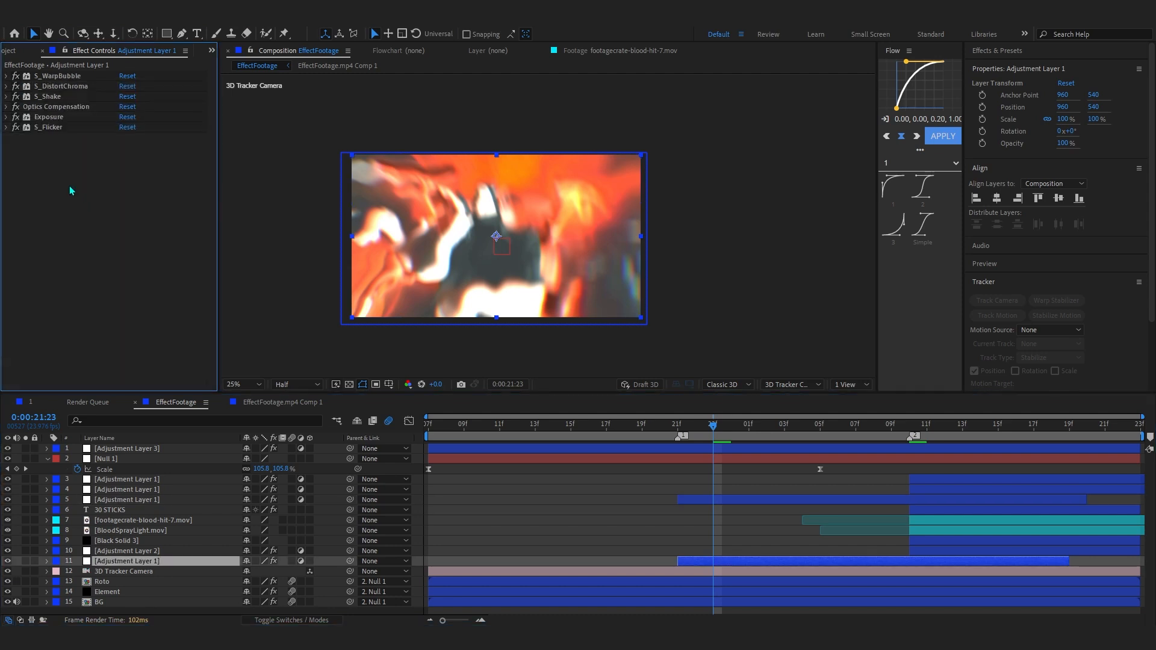
pyautogui.hotkey('ctrl', 'v')
pyautogui.moveTo(49, 137); pyautogui.dragTo(60, 84)
pyautogui.click(33, 139)
pyautogui.moveTo(34, 139); pyautogui.dragTo(36, 76)
pyautogui.press('space')
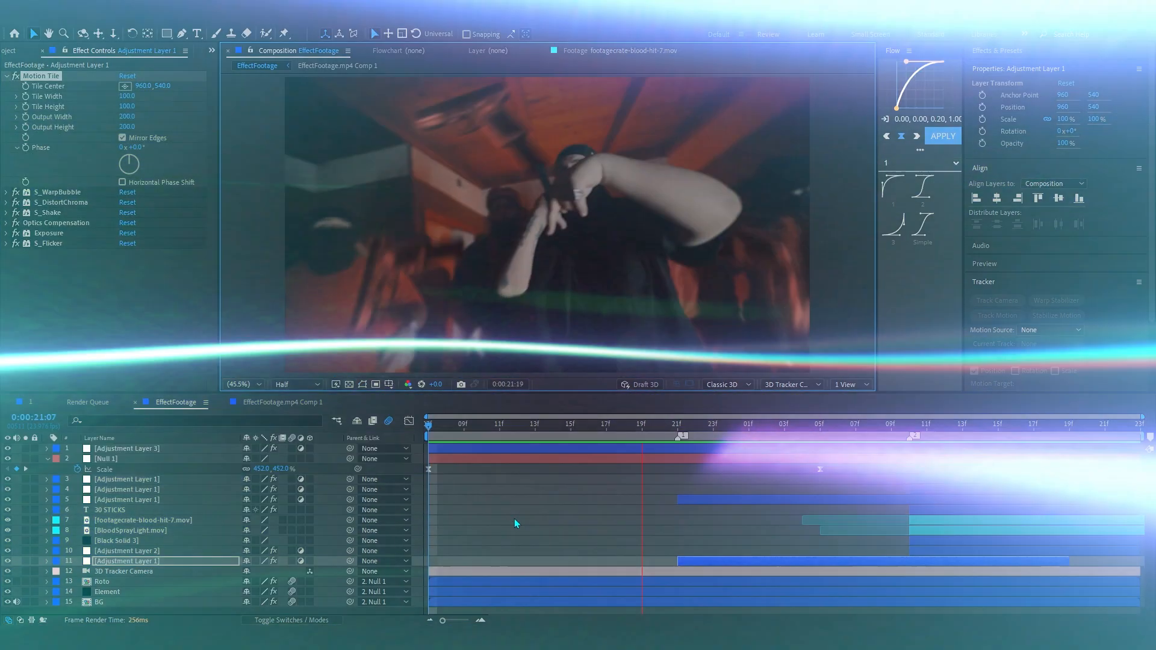